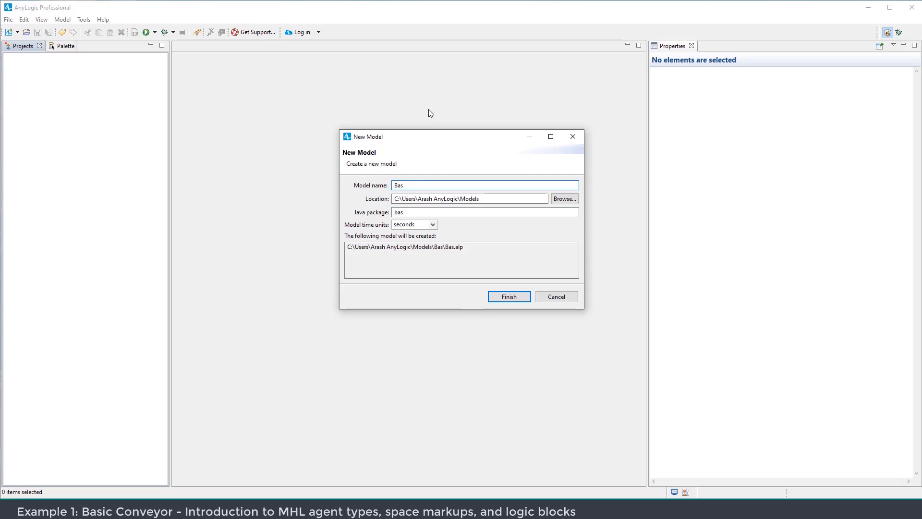
Name the new model Basic Conveyor and create it
text(Conveyor)
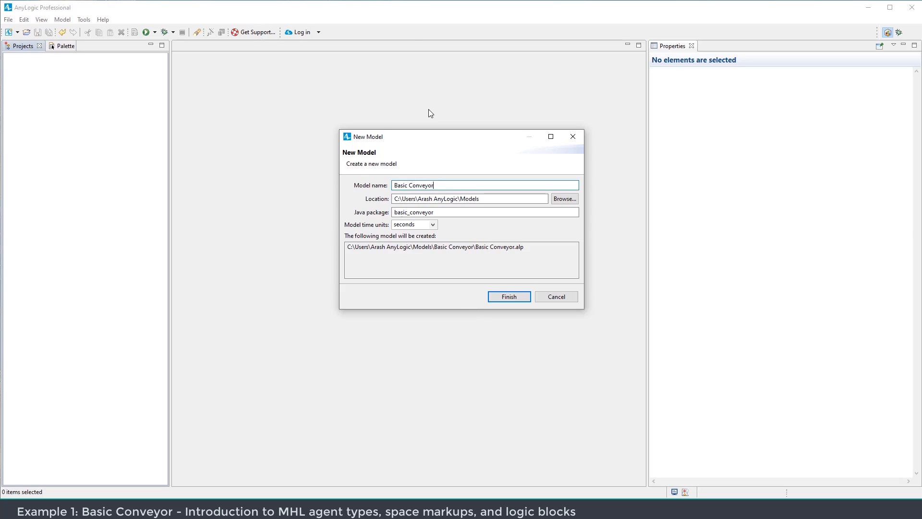
click(510, 297)
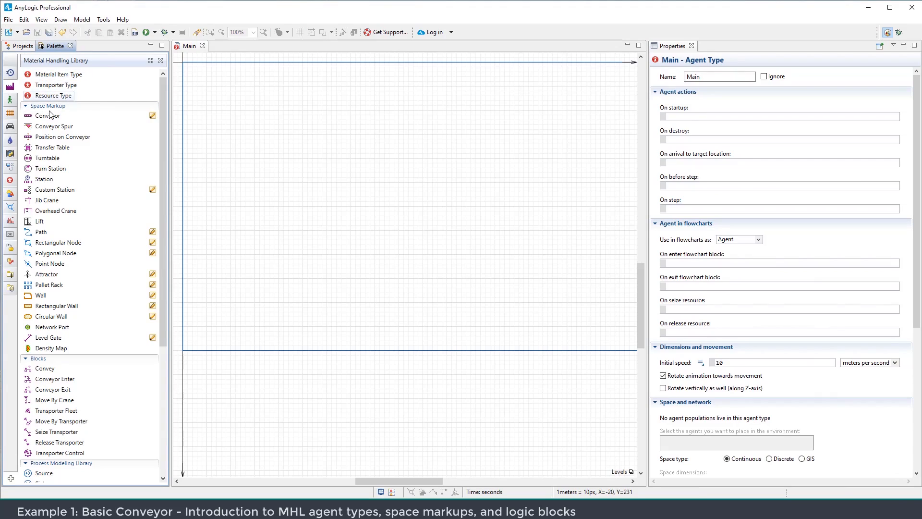
Examine the elements and blocks of the Material Handling Library and compare them with the Process Modeling Library and Agent palettes
scroll(61, 306, down, 3)
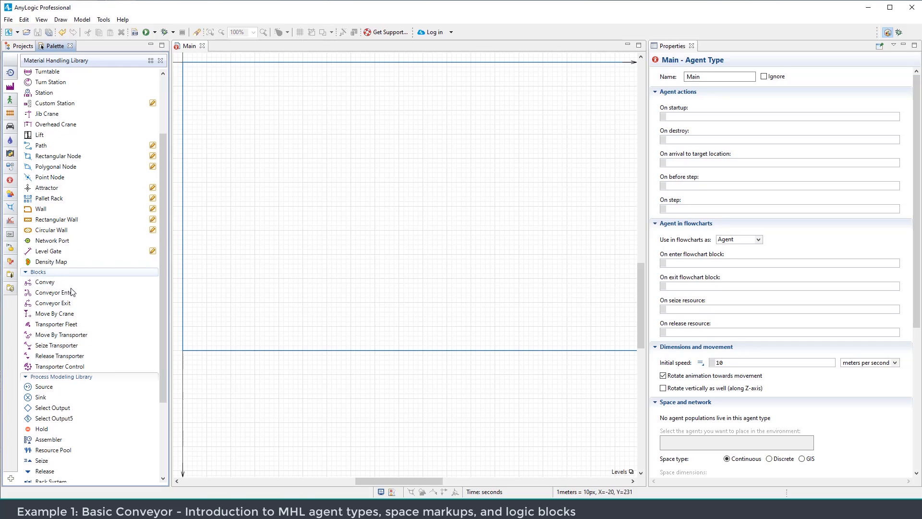
scroll(62, 291, down, 4)
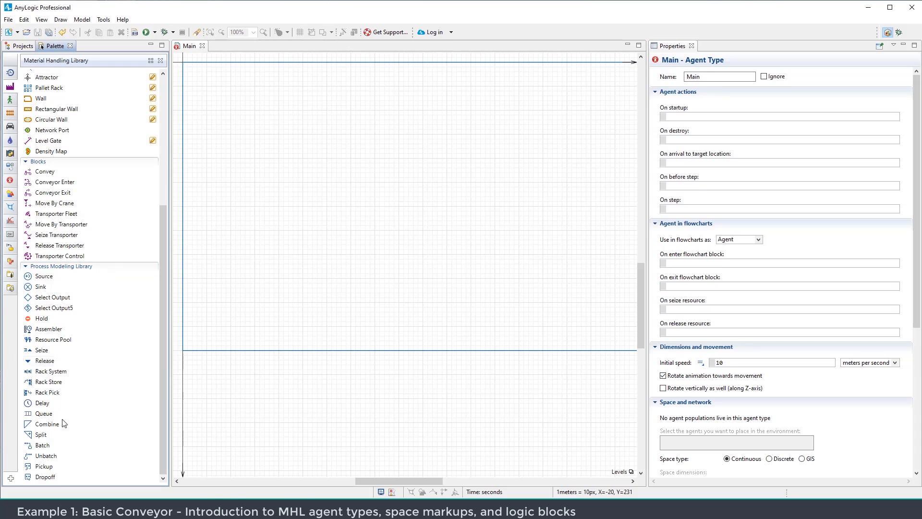
click(71, 266)
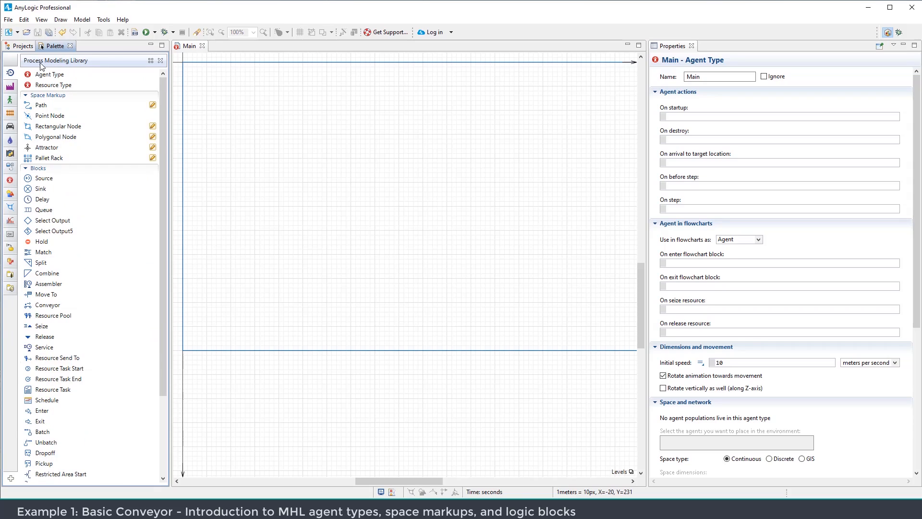
mouse_move(50, 63)
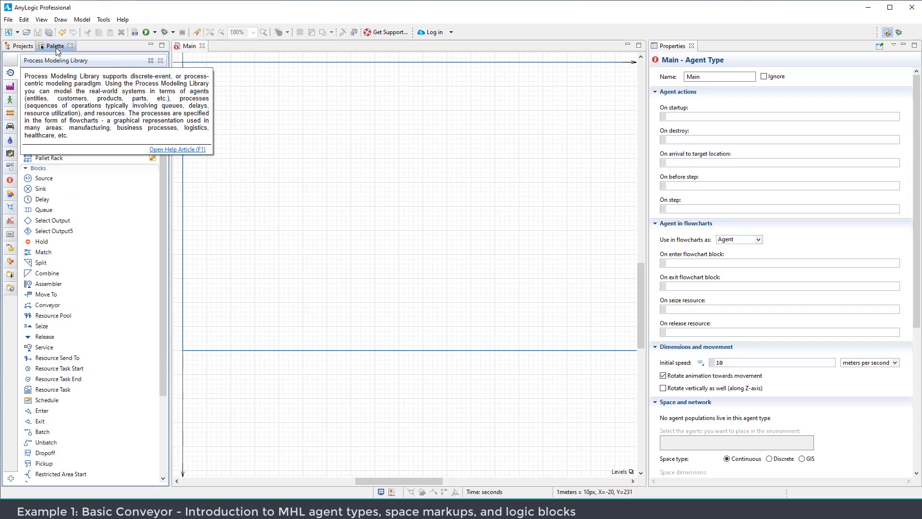
click(10, 88)
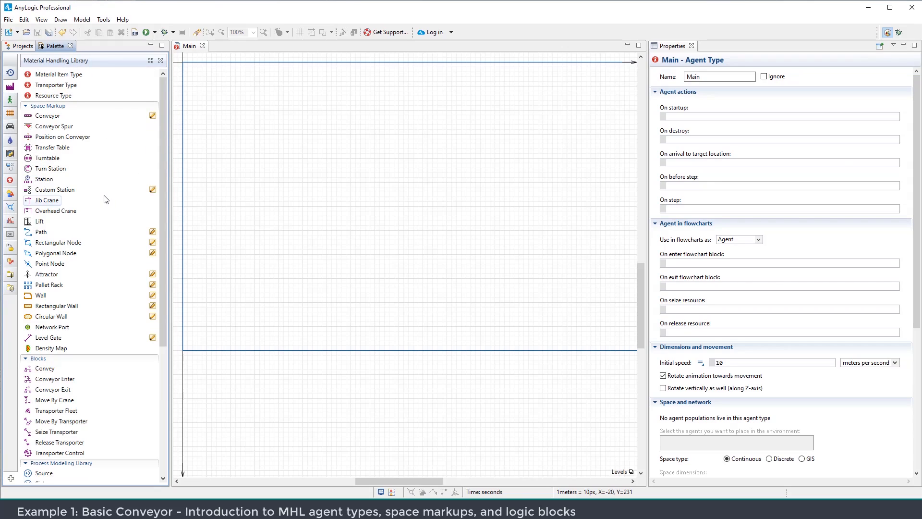
scroll(105, 199, down, 4)
scroll(105, 199, up, 4)
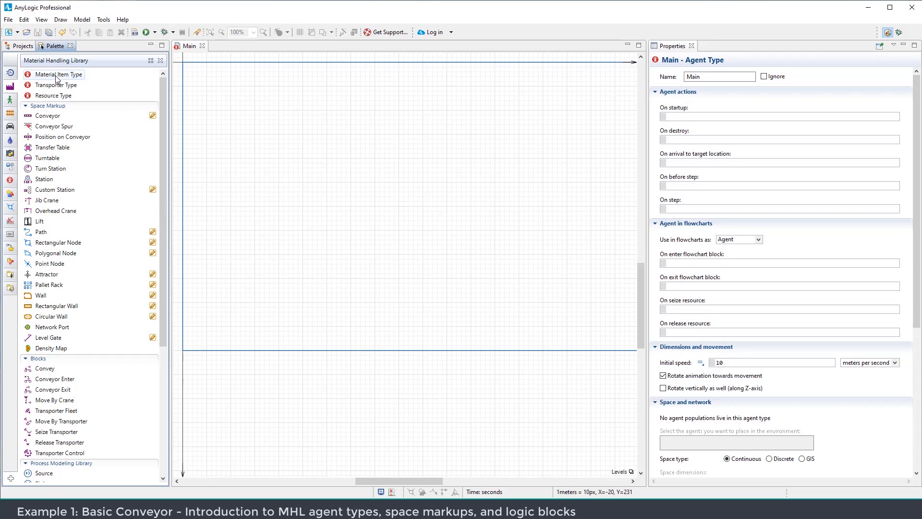
click(10, 180)
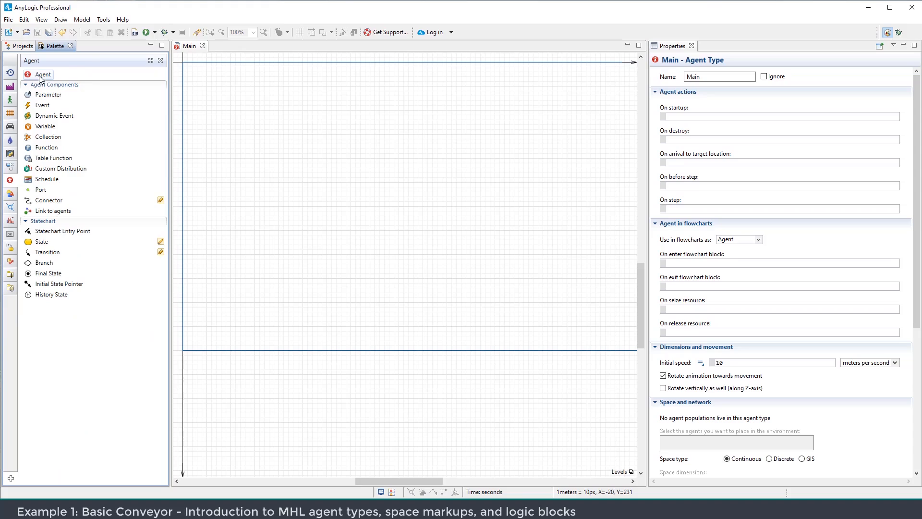
click(10, 86)
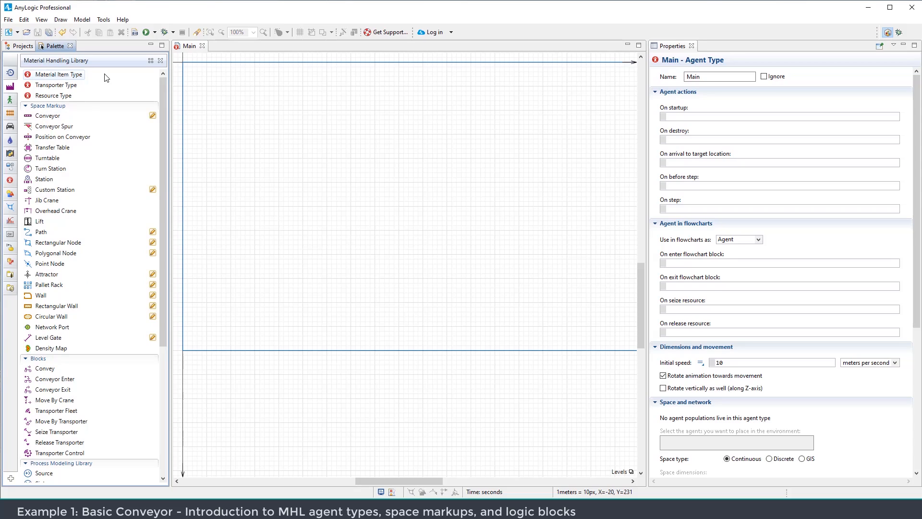
Create a material item agent type named MaterialItem from scratch on Main, with no animation
drag(60, 77, 273, 131)
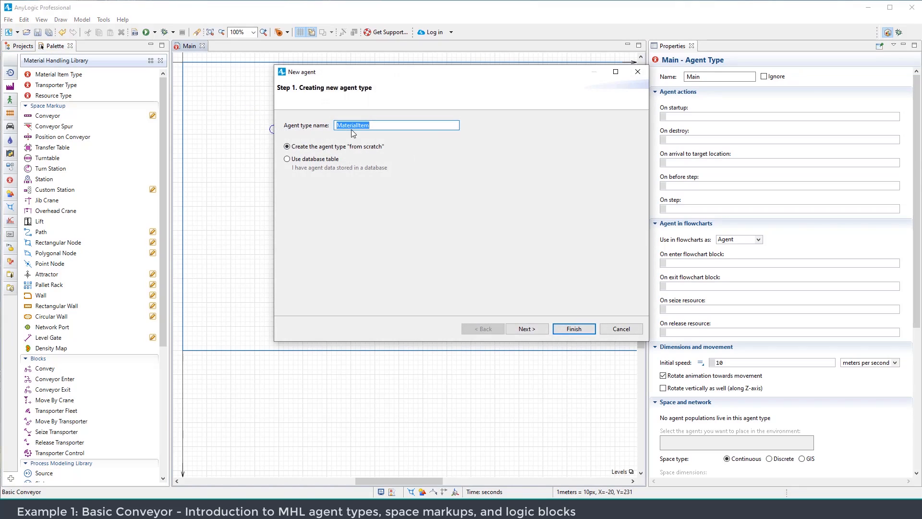
click(525, 326)
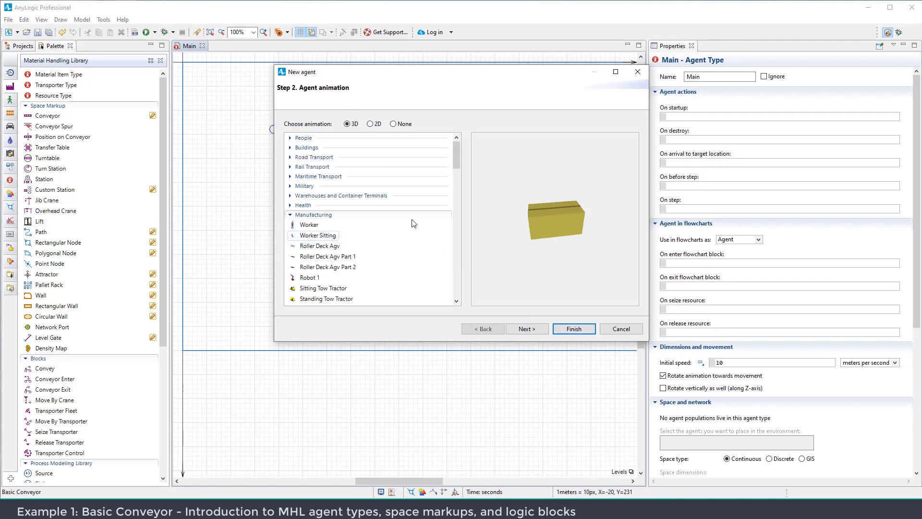
scroll(384, 229, down, 3)
scroll(386, 216, up, 3)
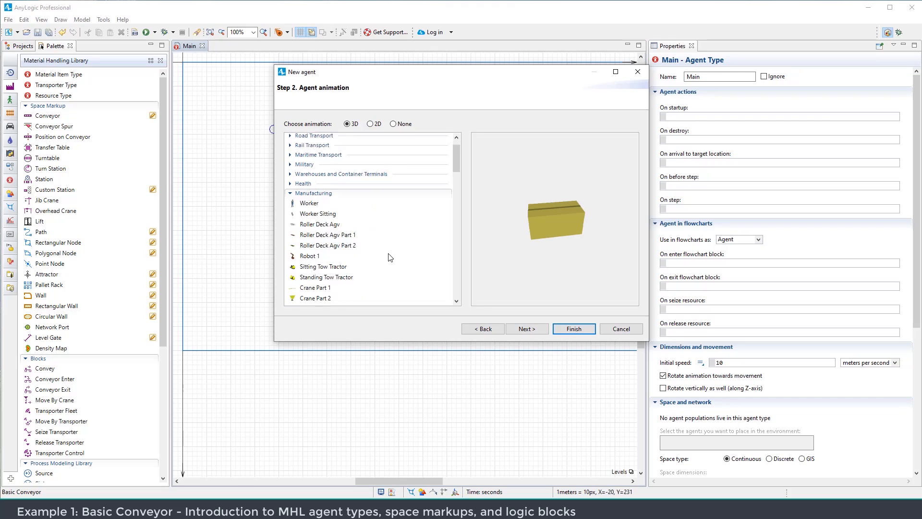
click(393, 124)
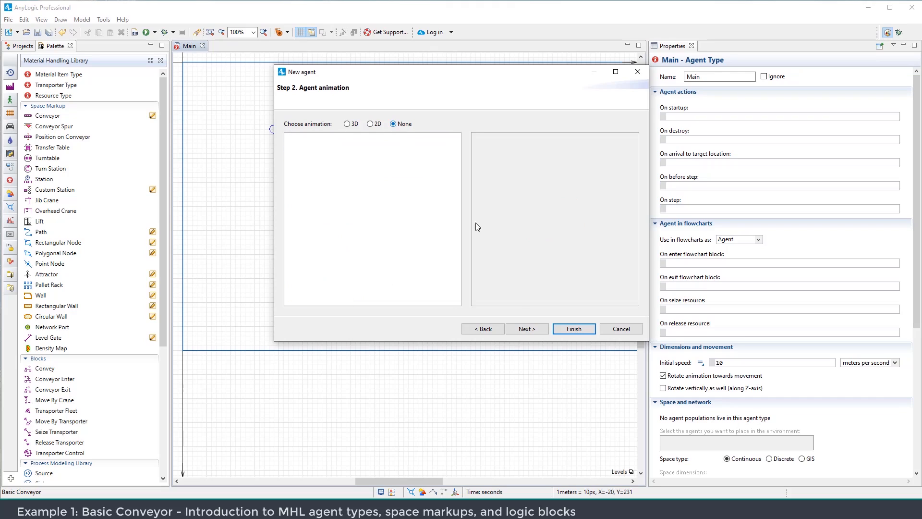
click(526, 329)
click(568, 331)
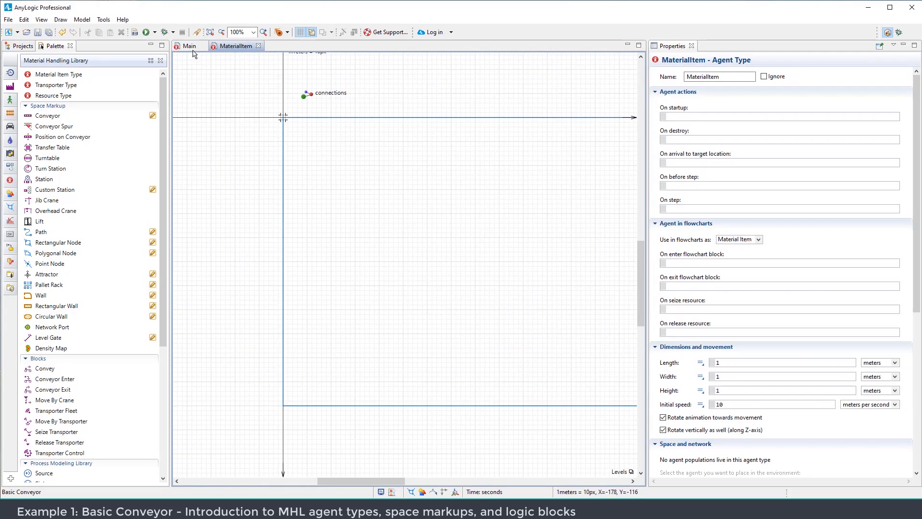
Examine the MaterialItem agent's dimension frame at the origin together with its length, width and height settings
drag(270, 148, 333, 214)
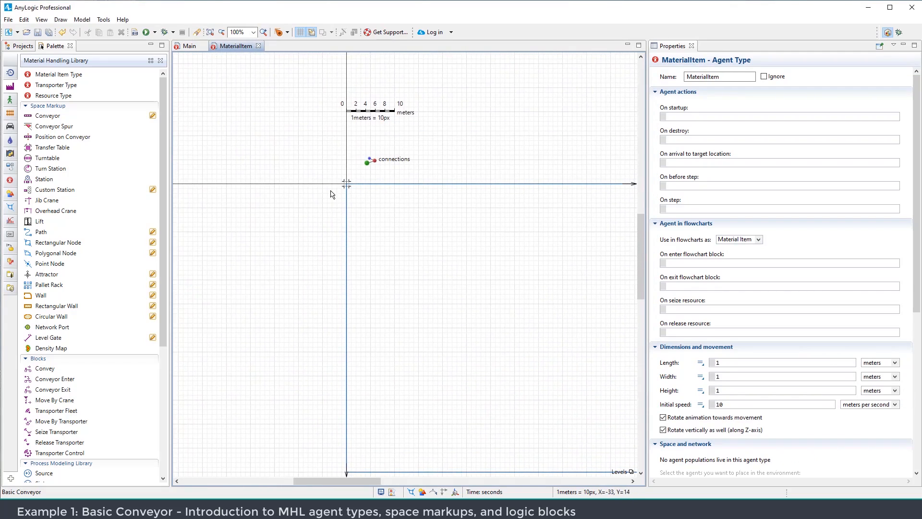
scroll(330, 191, up, 3)
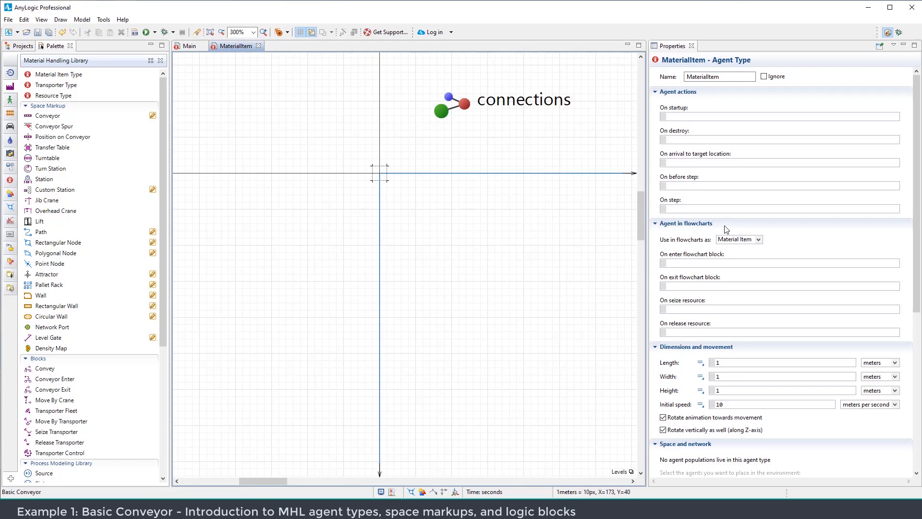
scroll(726, 229, down, 4)
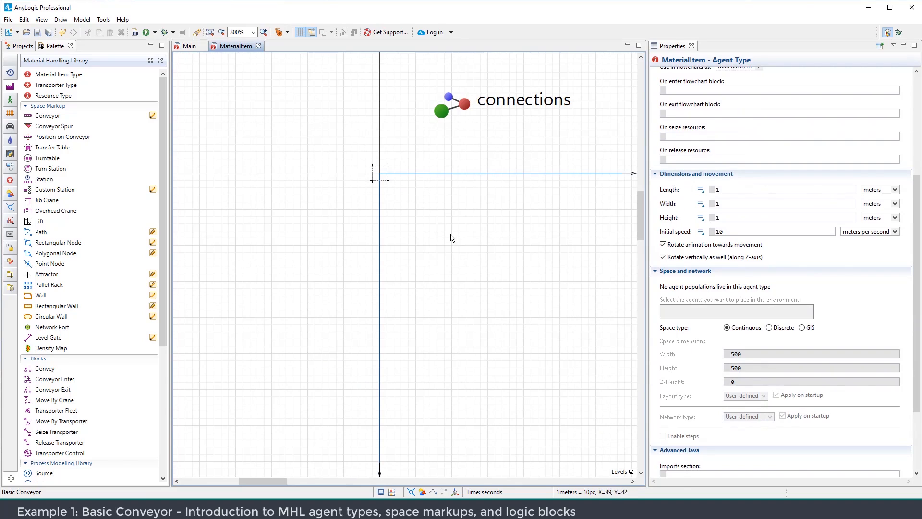
ctrl+scroll(414, 216, up, 3)
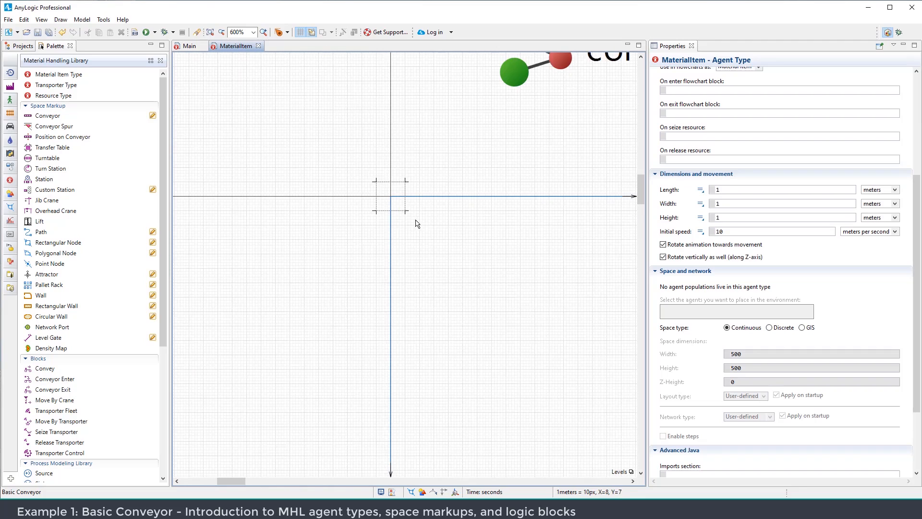
drag(416, 220, 434, 219)
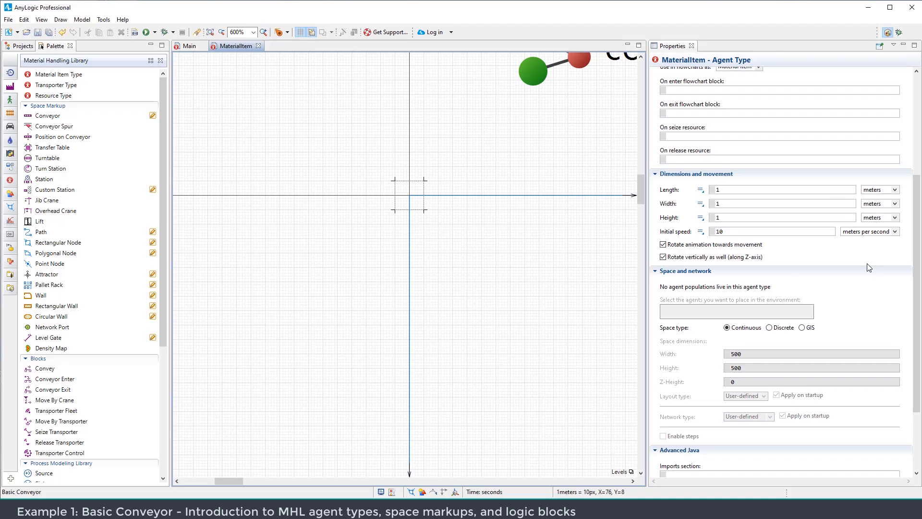
click(717, 190)
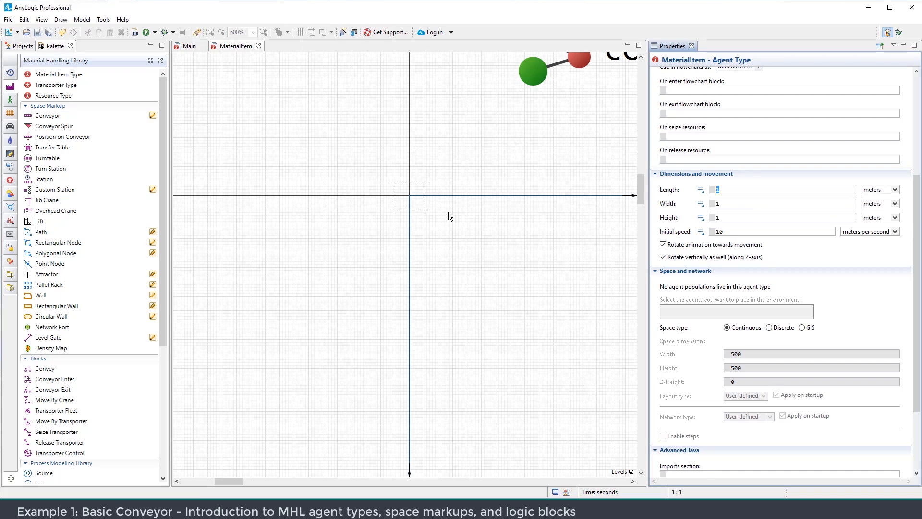
click(200, 48)
click(235, 46)
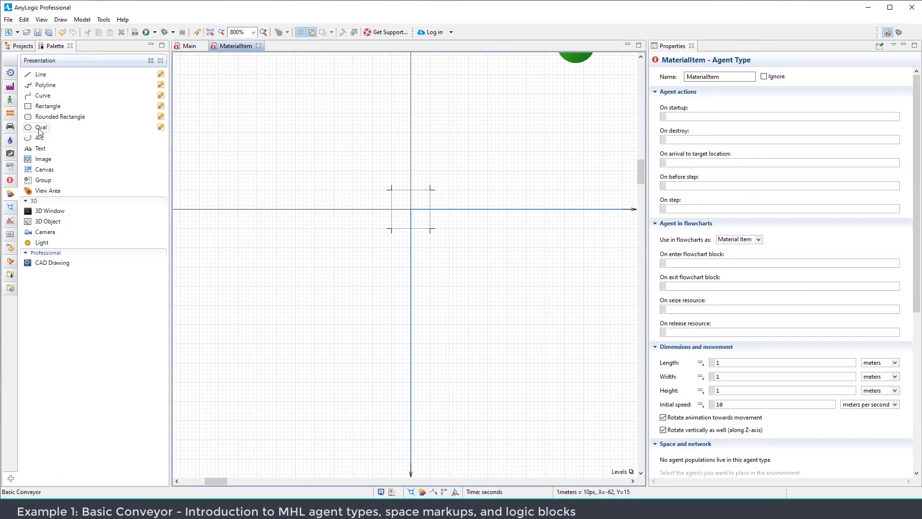
Draw a 10 by 10 px rectangle centred on the MaterialItem origin, fitted to the dimension frame
drag(43, 112, 305, 214)
mouse_move(403, 211)
mouse_down()
mouse_move(417, 212)
mouse_move(411, 224)
mouse_up()
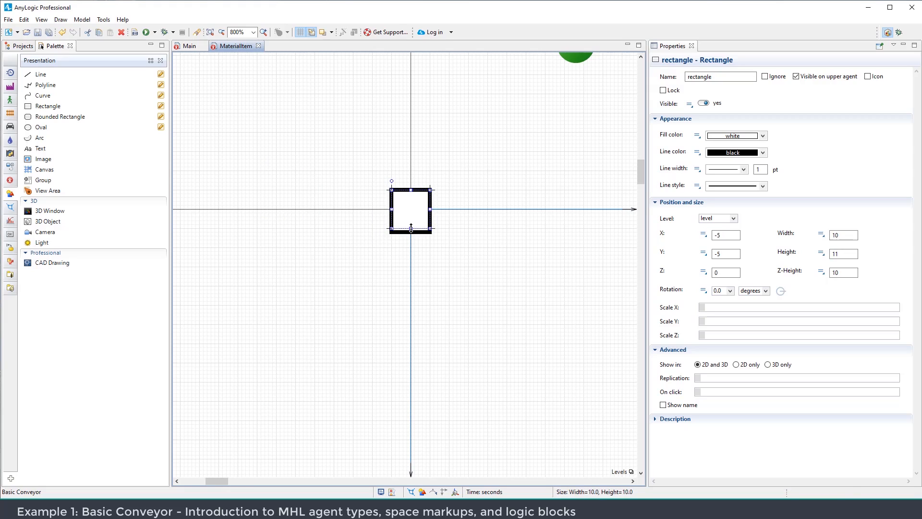
drag(435, 260, 432, 279)
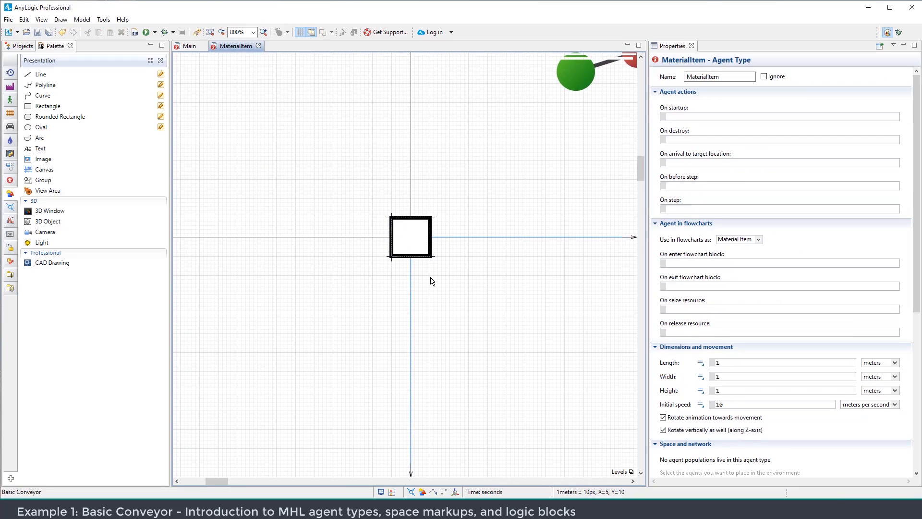
Check the MaterialItem's dimension settings and the value source options for its height
scroll(429, 273, up, 1)
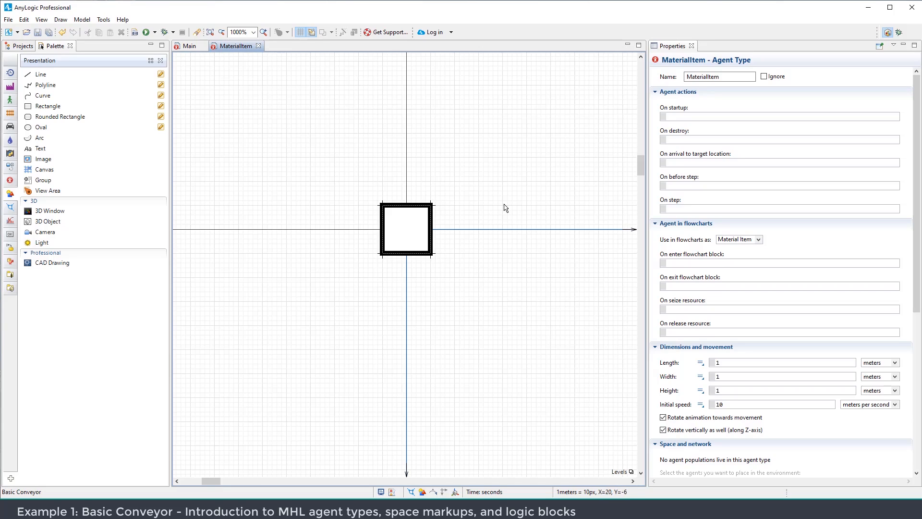
drag(491, 264, 484, 255)
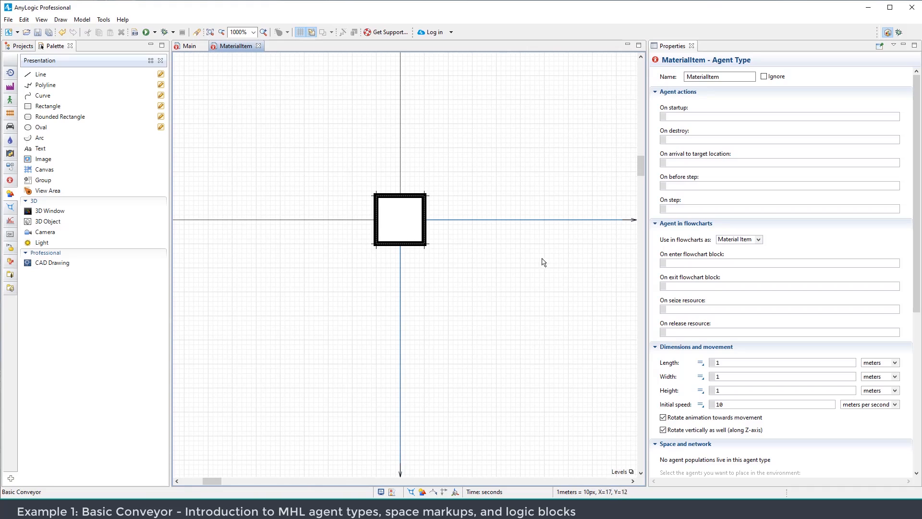
scroll(784, 330, down, 3)
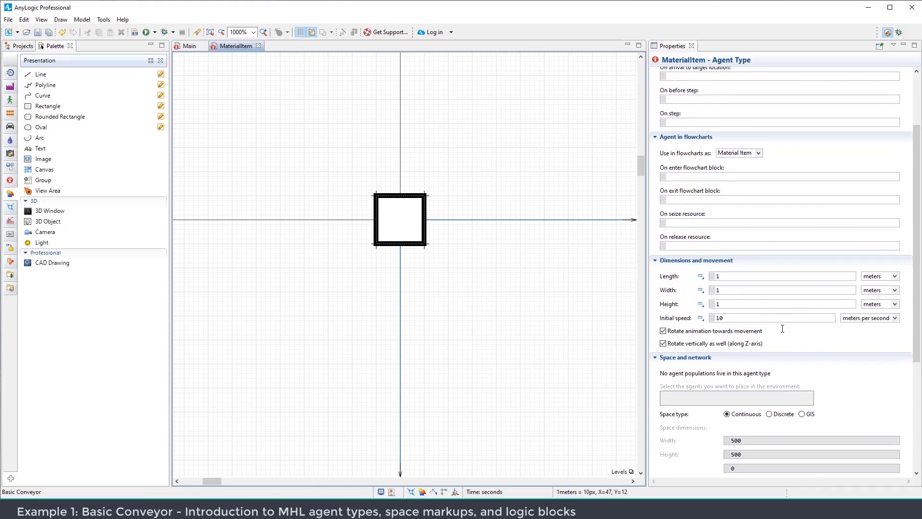
click(701, 305)
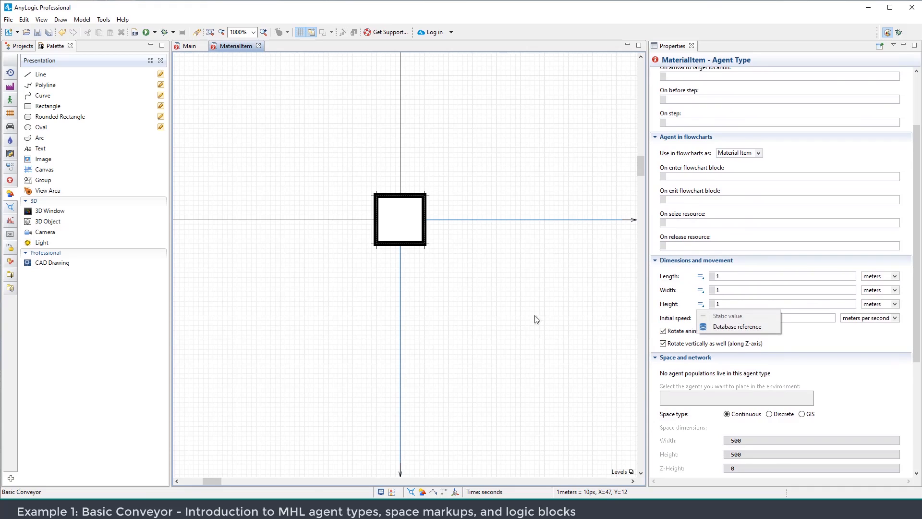
Place a Source block from the Material Handling Library's process blocks on the Main canvas
click(185, 47)
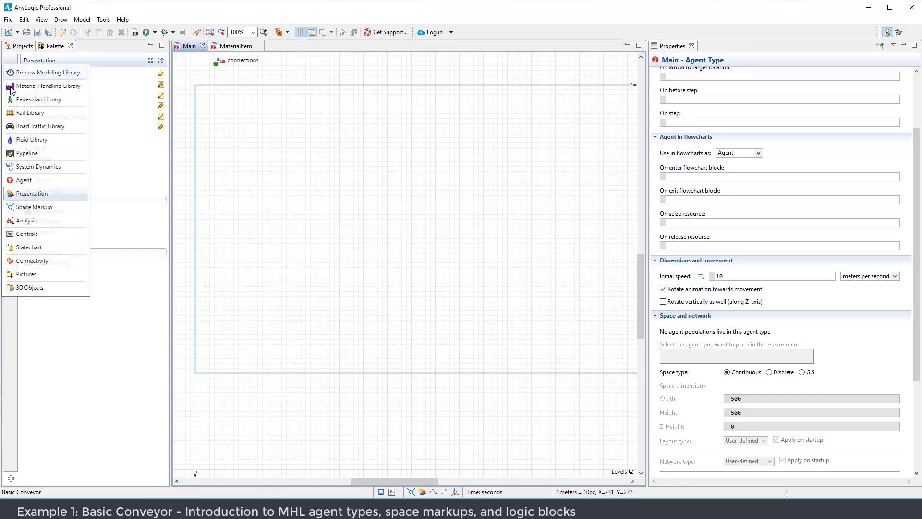
click(10, 87)
scroll(73, 335, down, 2)
drag(45, 366, 324, 302)
scroll(733, 204, up, 2)
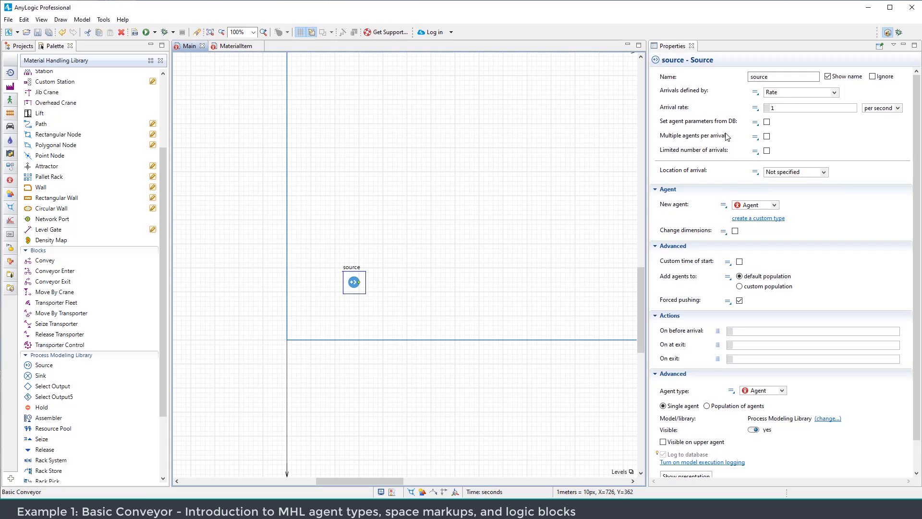
Enable the change of dimensions for the agents generated by the Source block
click(734, 231)
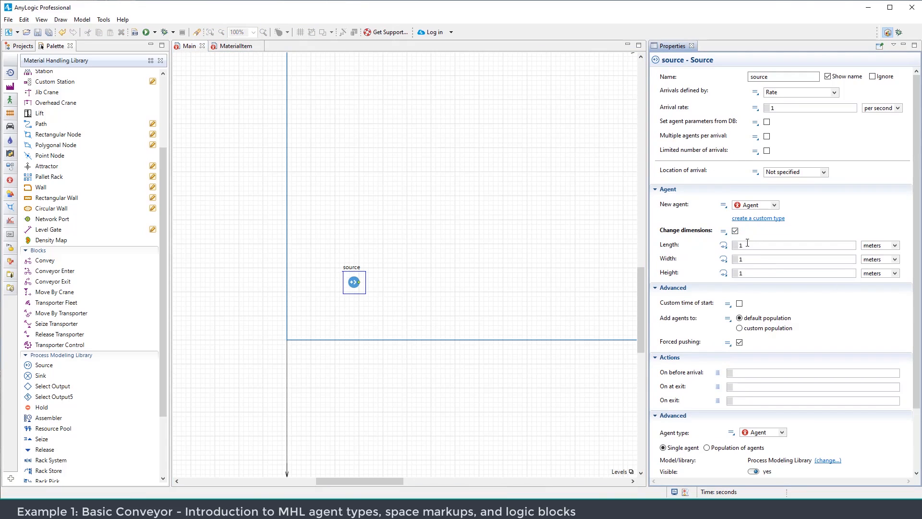
drag(470, 258, 461, 256)
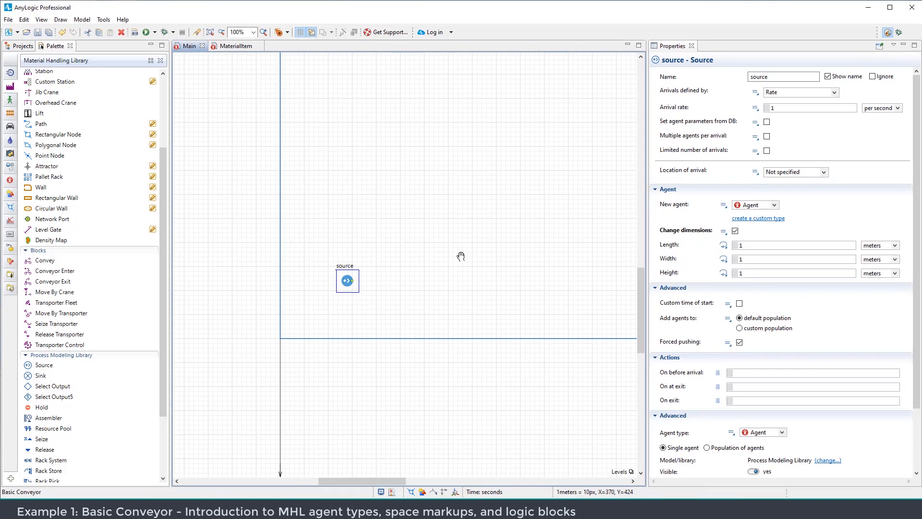
drag(430, 286, 393, 285)
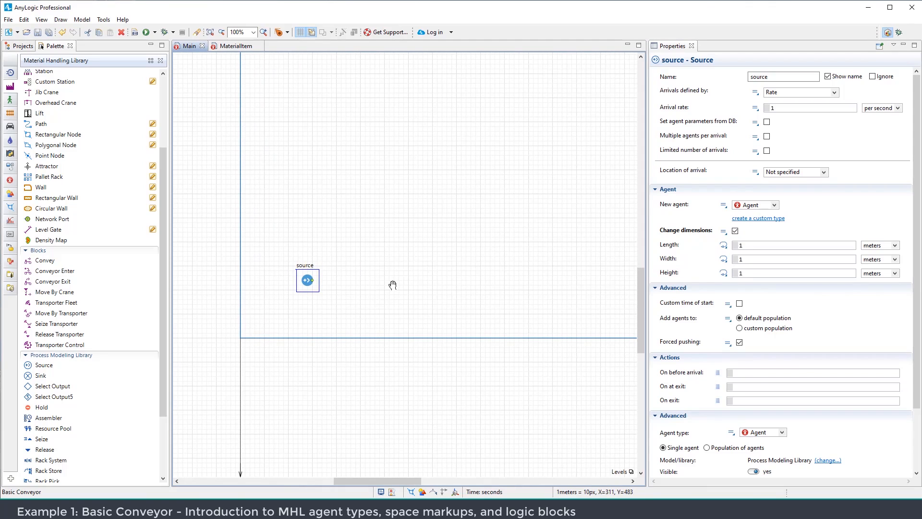
Return to the MaterialItem agent type and inspect its rectangle against the dimension frame
click(236, 46)
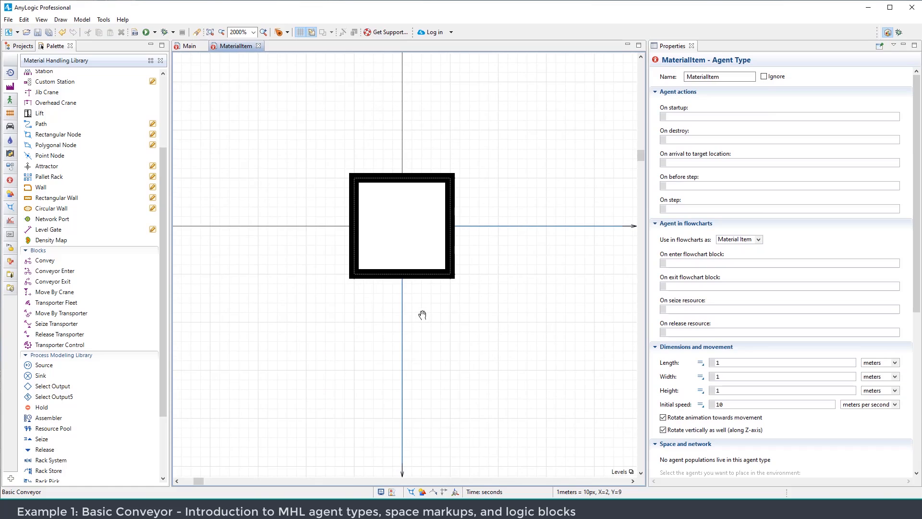
scroll(422, 316, down, 2)
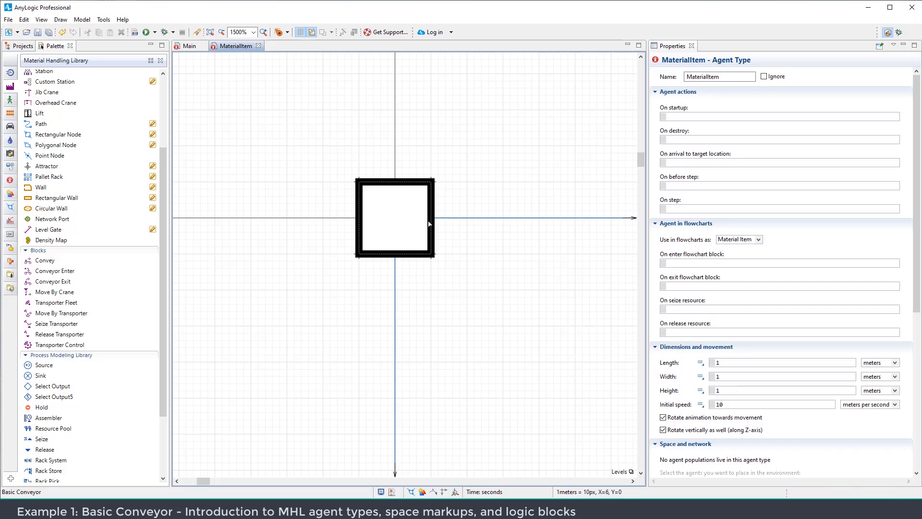
Draw a straight horizontal conveyor across the upper part of Main's canvas and select it to show its properties
click(189, 46)
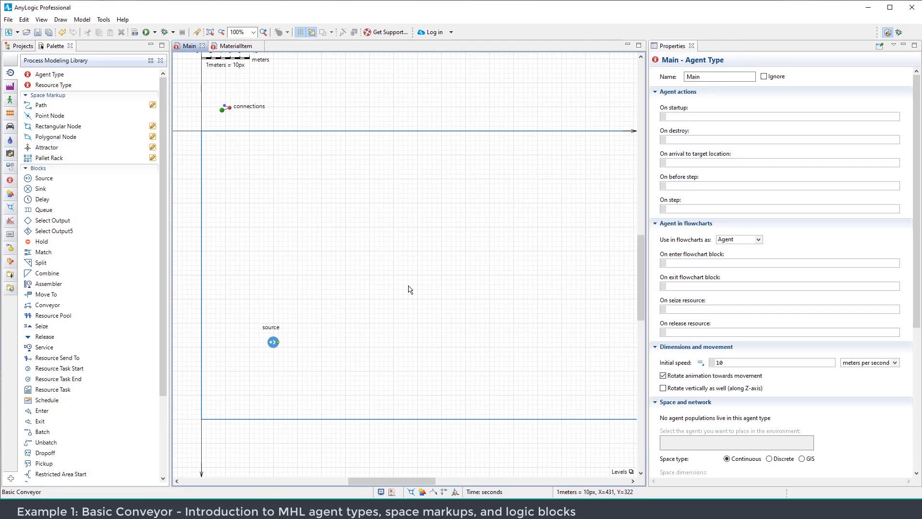
click(10, 86)
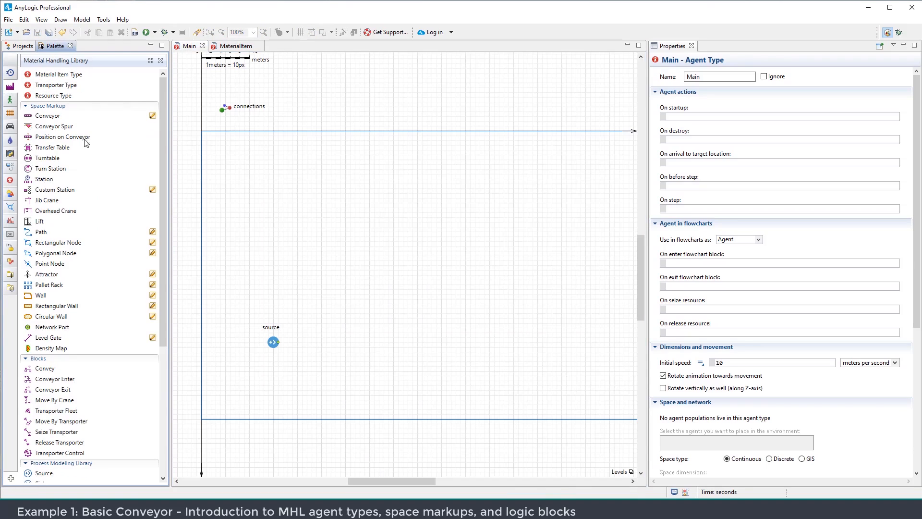
double_click(41, 118)
click(211, 193)
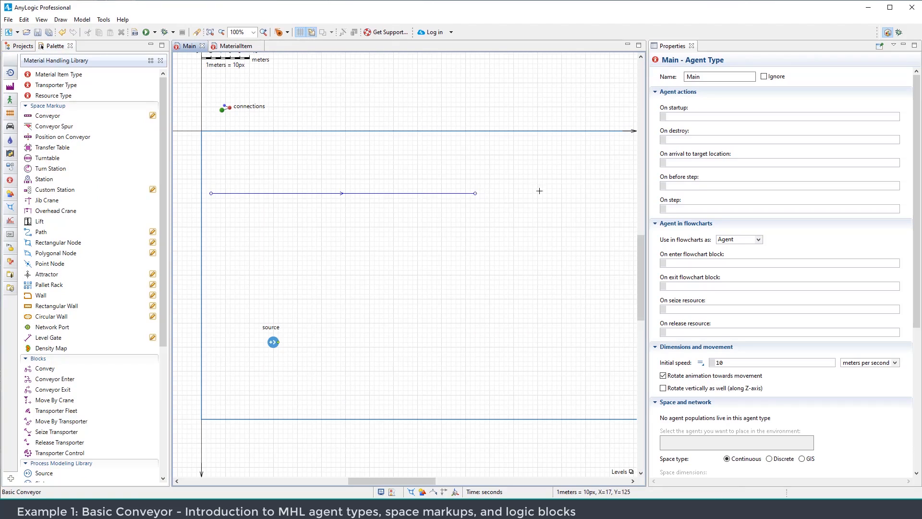
double_click(562, 193)
click(531, 197)
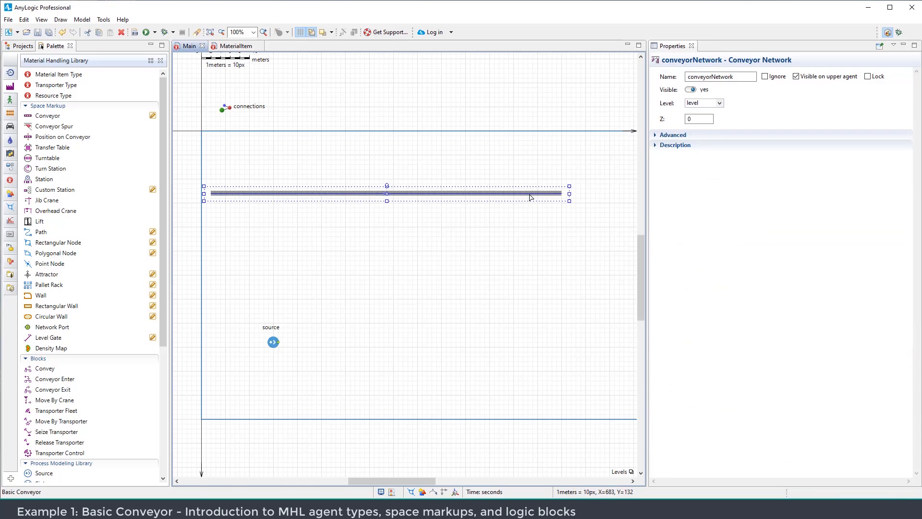
click(510, 220)
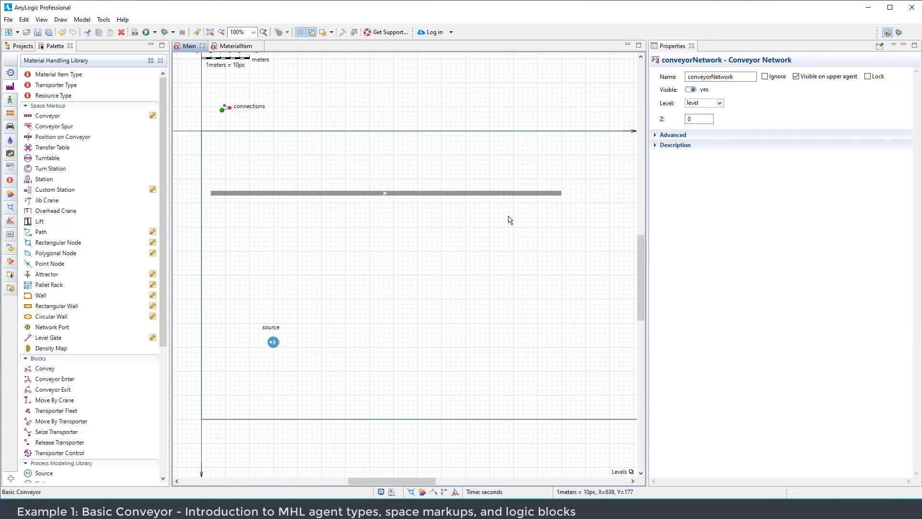
click(510, 197)
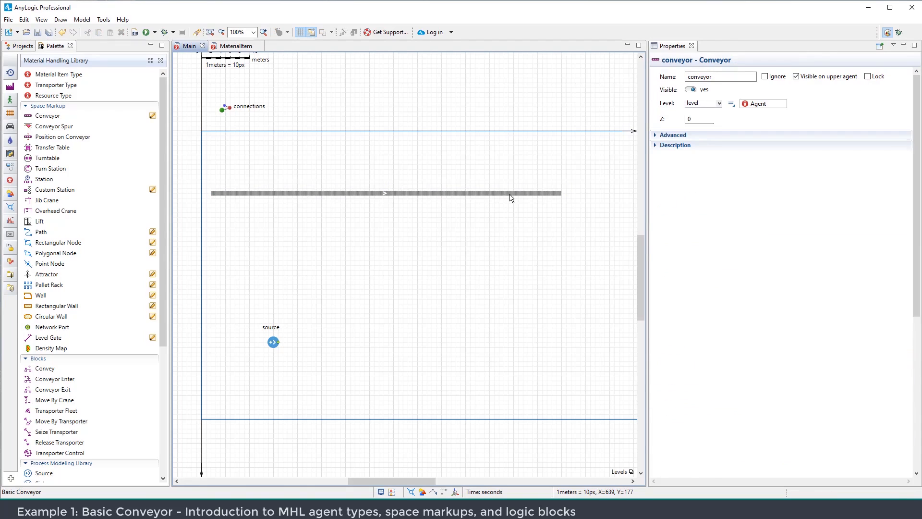
Draw a second, four-segment zigzag conveyor below the straight conveyor on Main
click(39, 118)
click(135, 202)
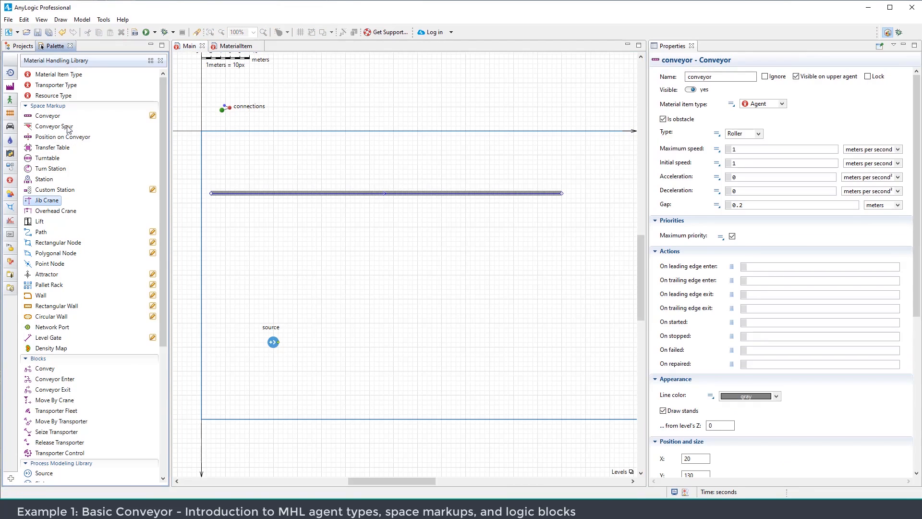
double_click(47, 116)
click(264, 265)
click(302, 222)
click(365, 307)
click(422, 227)
double_click(488, 289)
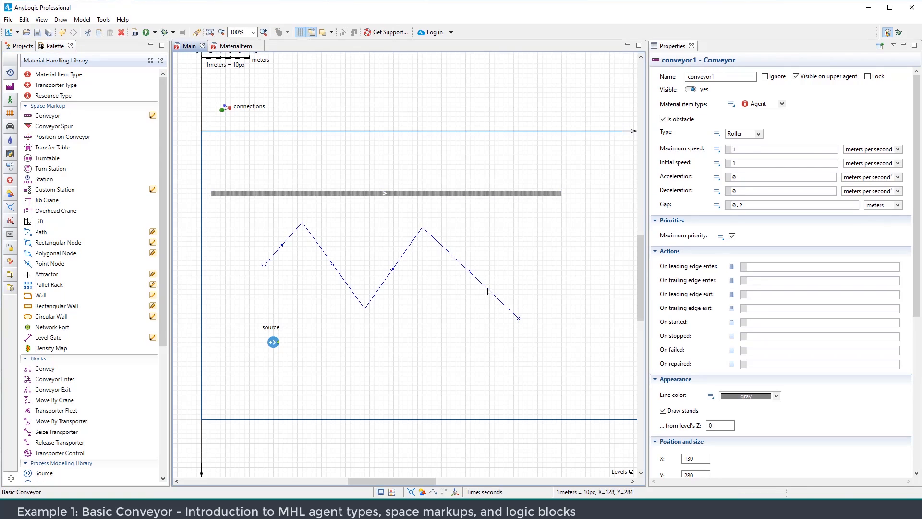
Switch the zigzag conveyor to curve editing and bend its last segment into a downward arc
right_click(489, 289)
click(537, 394)
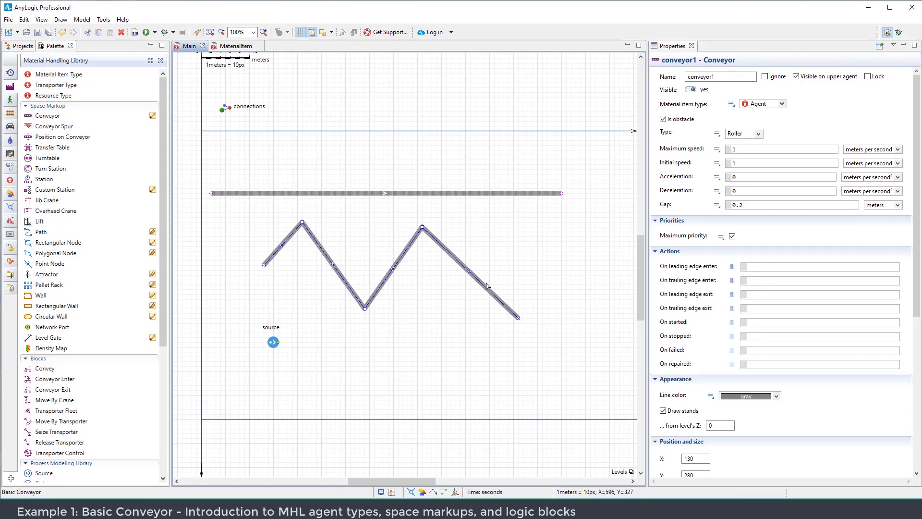
mouse_move(510, 311)
mouse_down()
mouse_move(510, 292)
mouse_move(503, 310)
mouse_up()
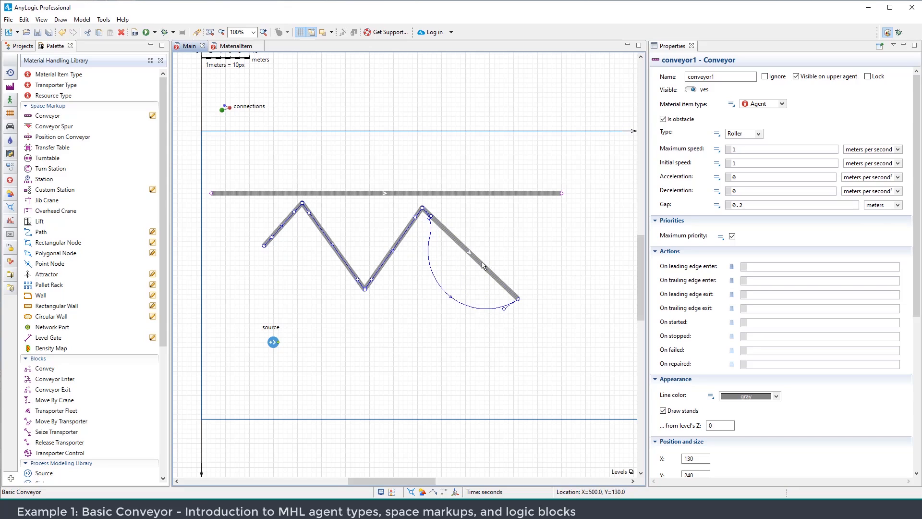
Move Main's scale element to just below the end of the straight conveyor
drag(355, 179, 370, 208)
drag(240, 87, 554, 249)
Search the AnyLogic help for "defining animation scale", view the Defining animation scale article and close the help
click(123, 19)
click(132, 32)
drag(494, 114, 494, 118)
click(327, 130)
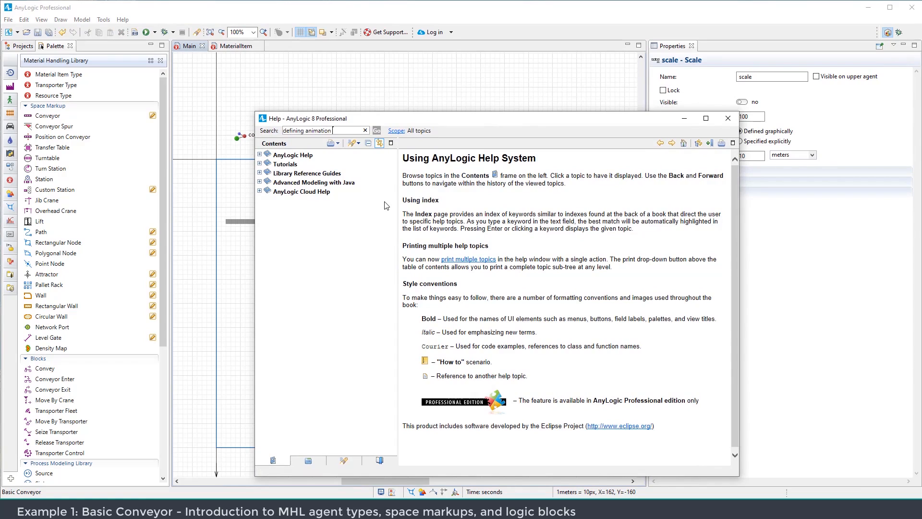
text(defining animation scale)
key(Return)
click(324, 174)
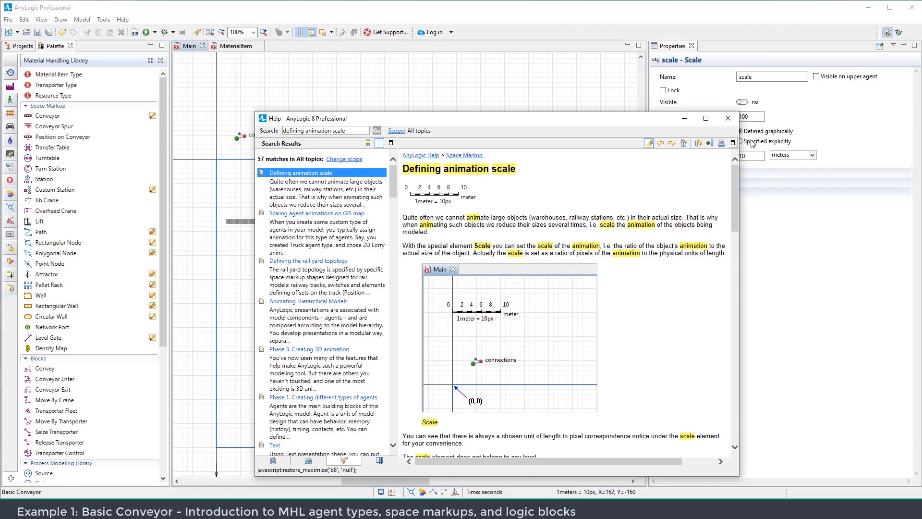
click(728, 118)
Move the scale element back above the connections icon near the origin of Main
click(489, 221)
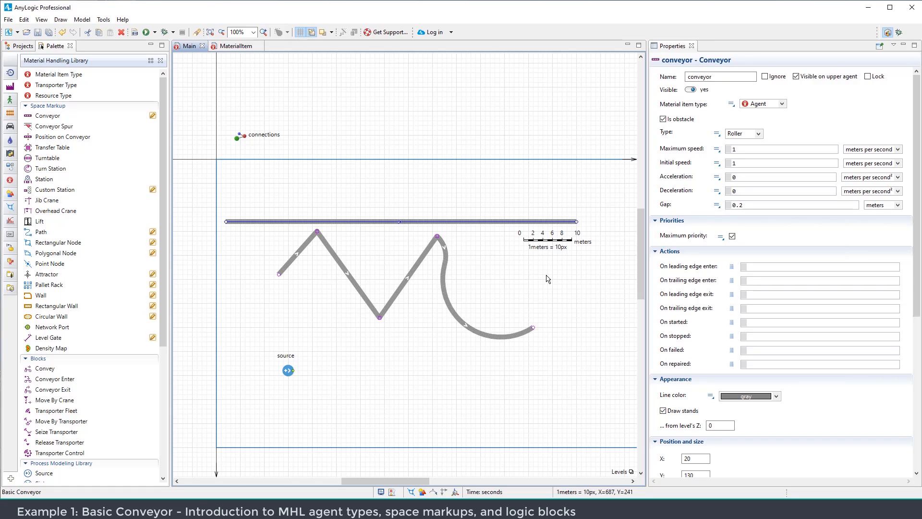
drag(561, 246, 259, 126)
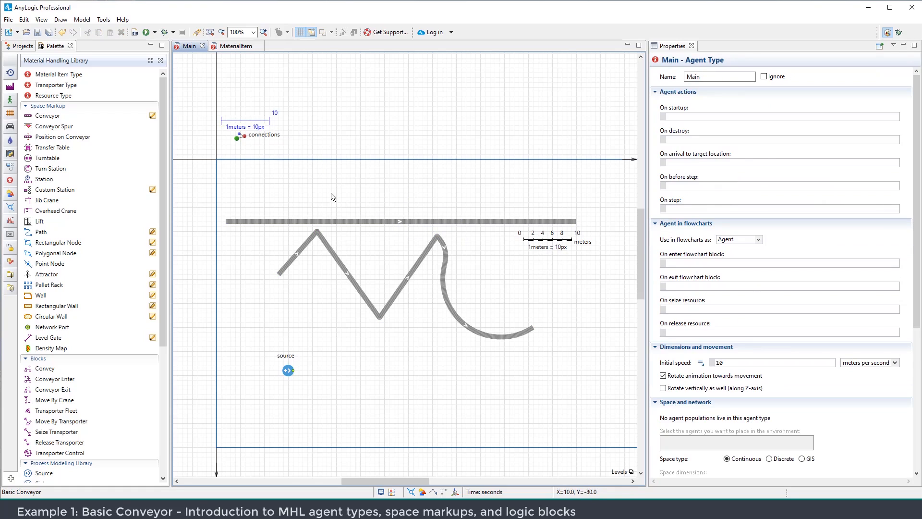
Check the available type options in the straight conveyor's properties
click(356, 222)
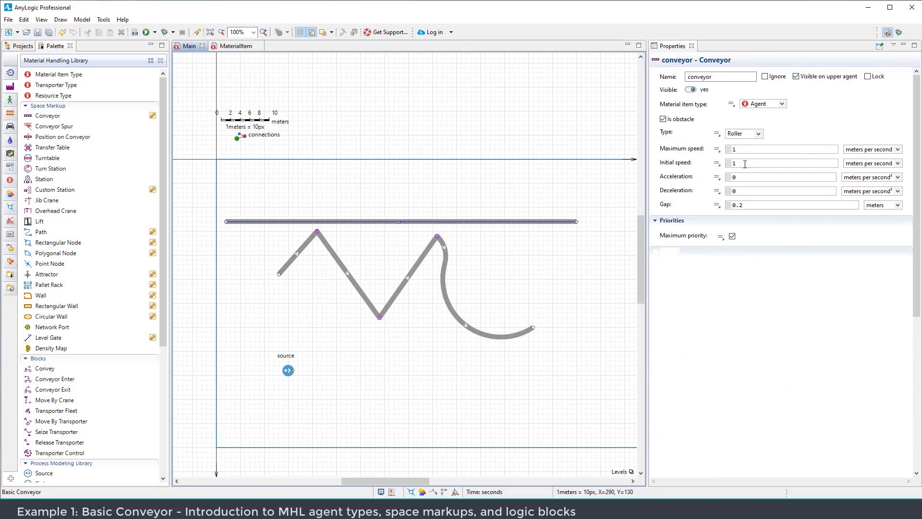
click(758, 135)
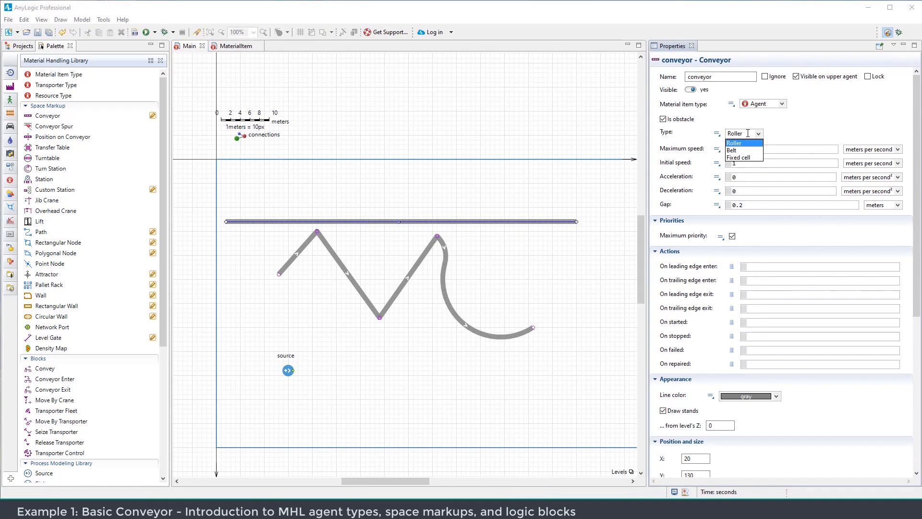
click(534, 273)
Delete both conveyors and the Source block from Main
drag(607, 198, 215, 433)
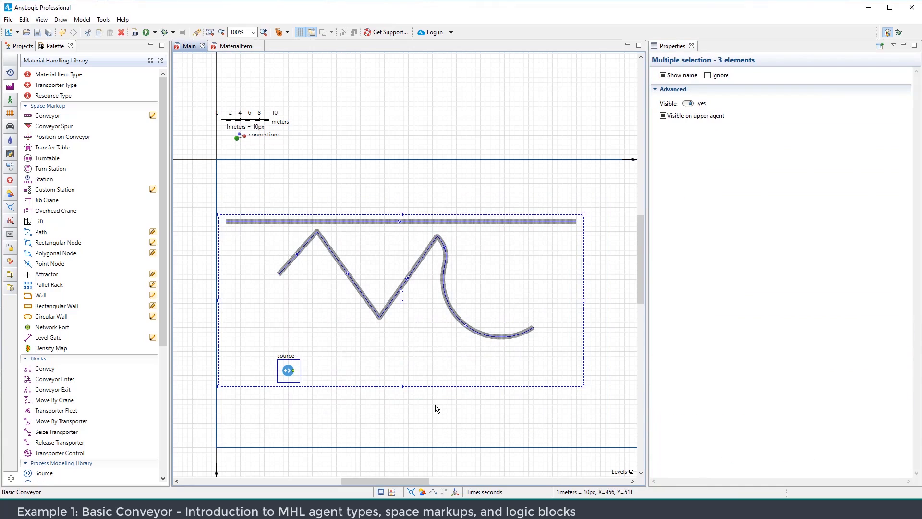
key(Delete)
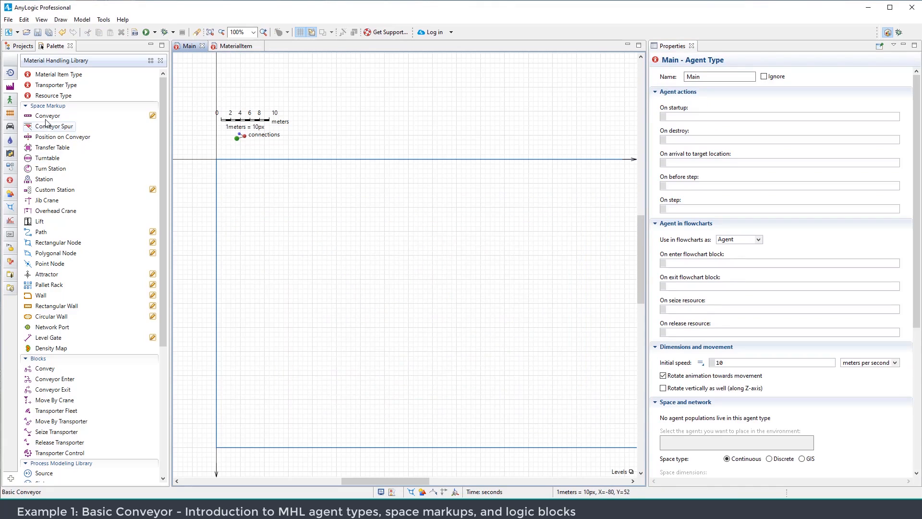
Place a Convey block near the middle of Main and review its Convey from options
scroll(45, 264, down, 3)
drag(48, 308, 351, 212)
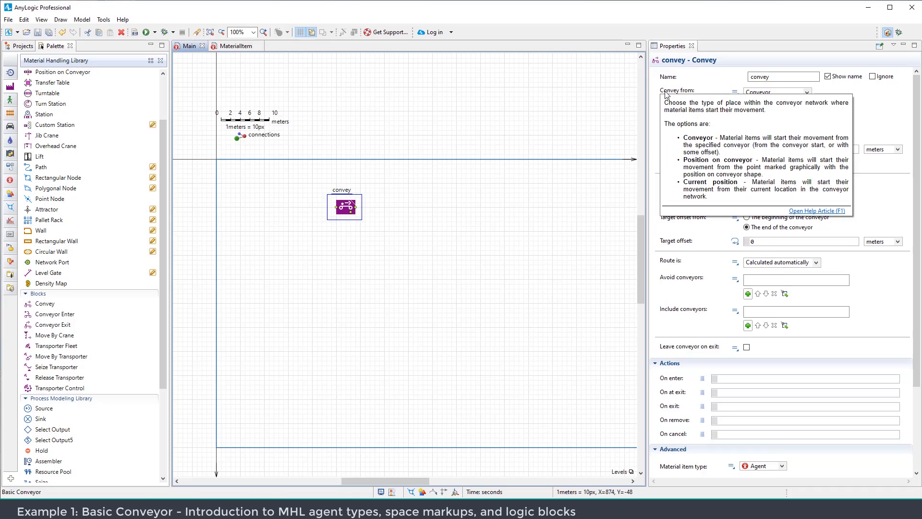
click(705, 77)
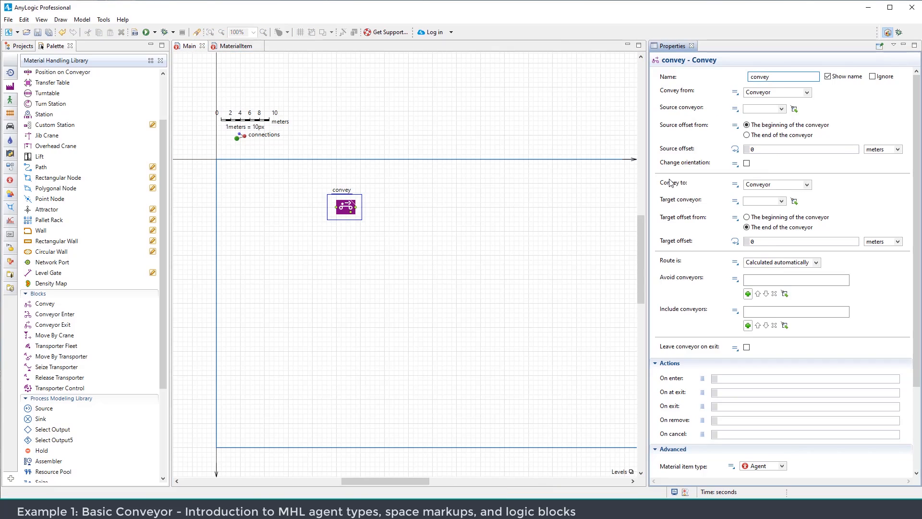
mouse_move(675, 188)
drag(350, 212, 411, 297)
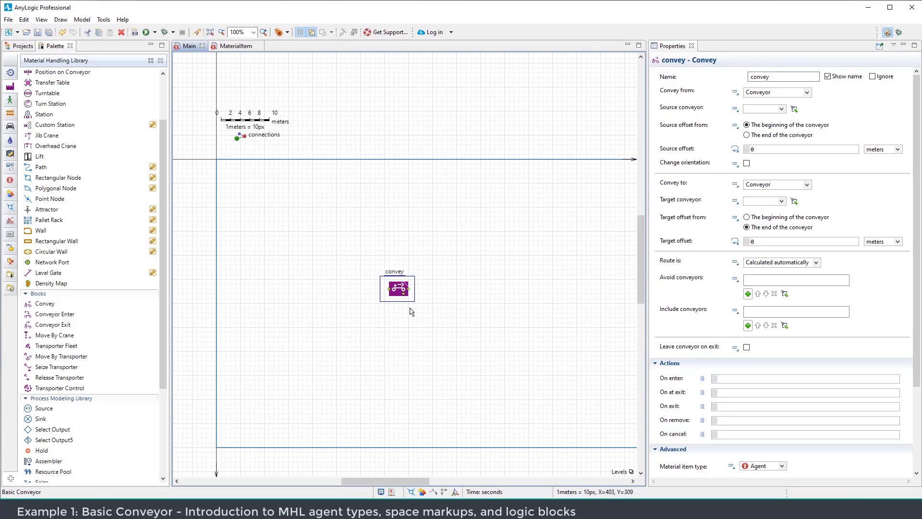
click(808, 92)
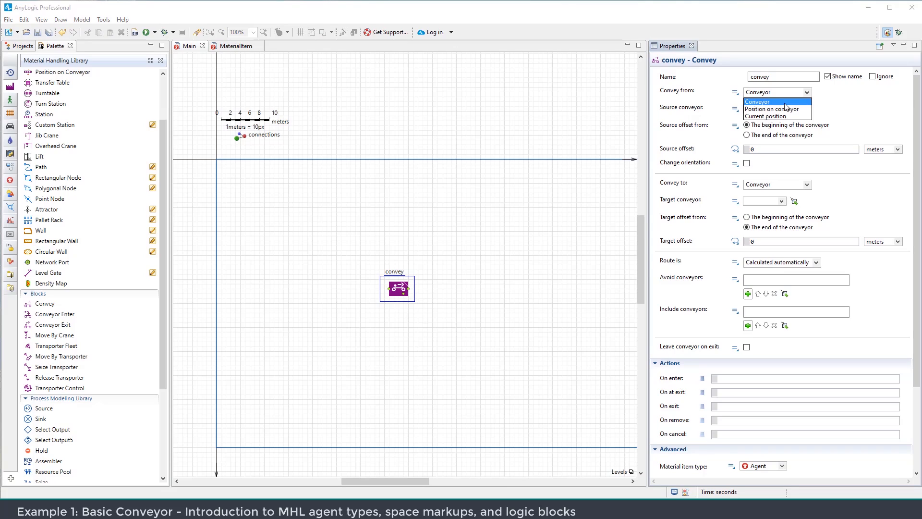
click(865, 115)
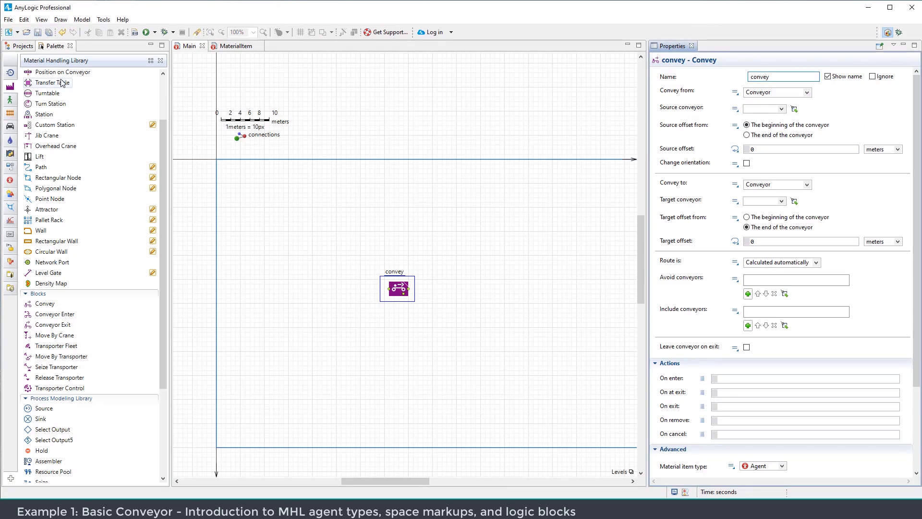
Draw a straight horizontal conveyor above the Convey block on Main
scroll(67, 110, up, 2)
click(67, 114)
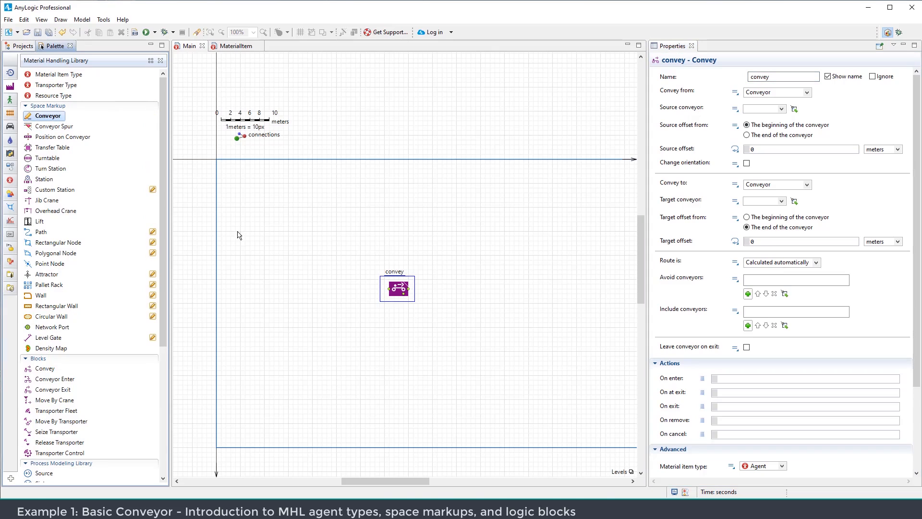
double_click(582, 227)
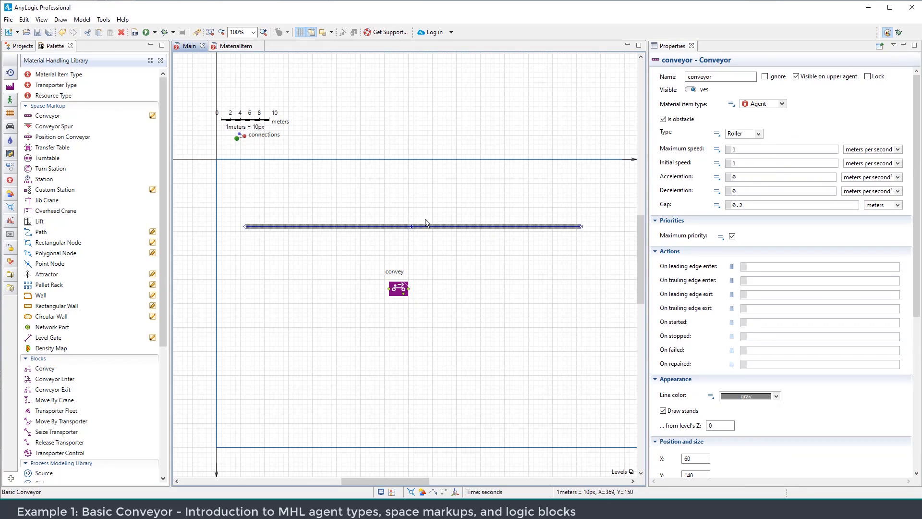
Select the Convey block again and check which Convey from choices suit the drawn conveyor
click(404, 289)
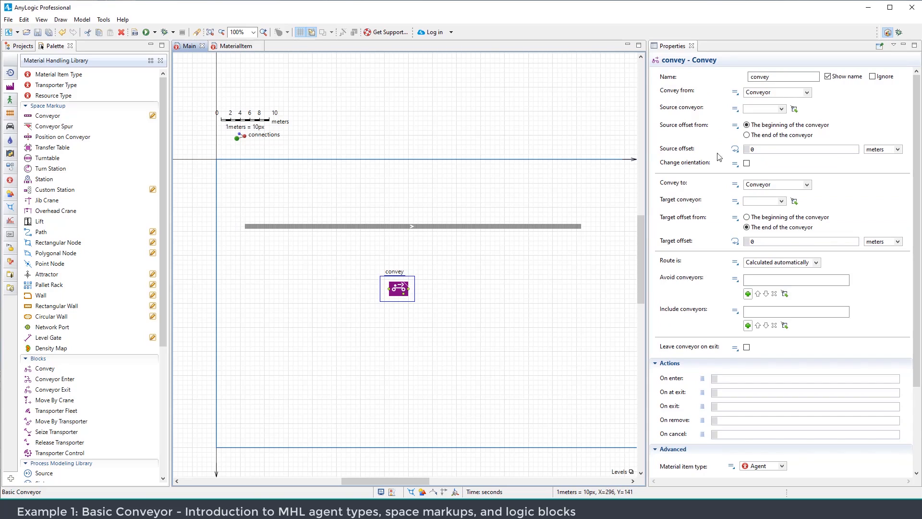
click(807, 94)
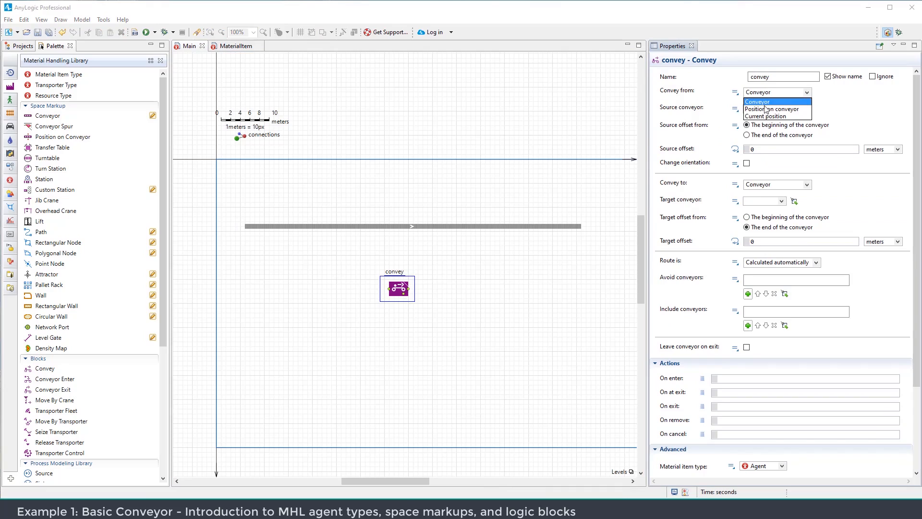
click(863, 113)
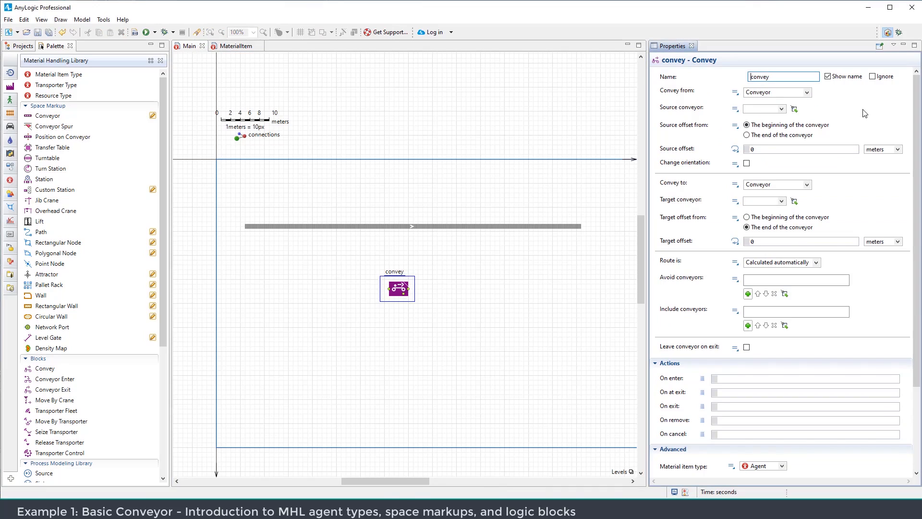
Delete the conveyor and the Convey block from Main
drag(606, 183, 232, 319)
key(Delete)
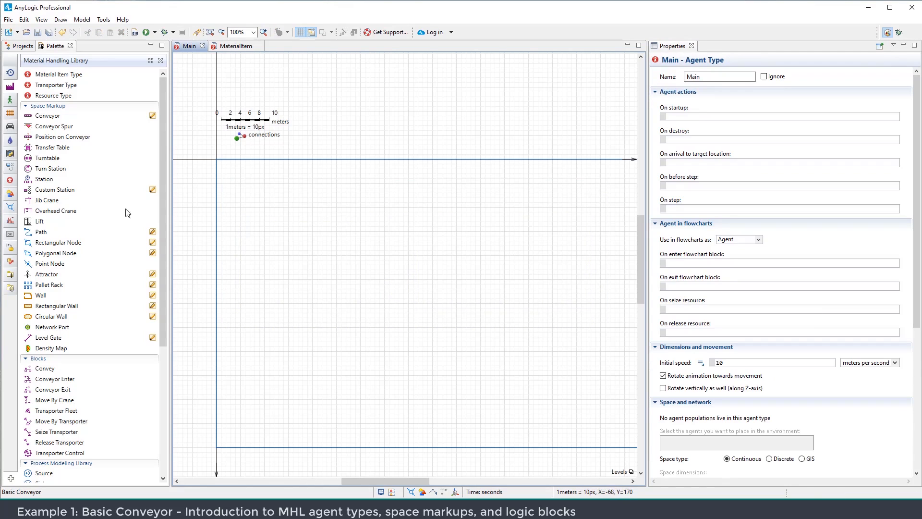
Place a Source block from the Process Modeling Library in the lower part of Main's frame
click(10, 73)
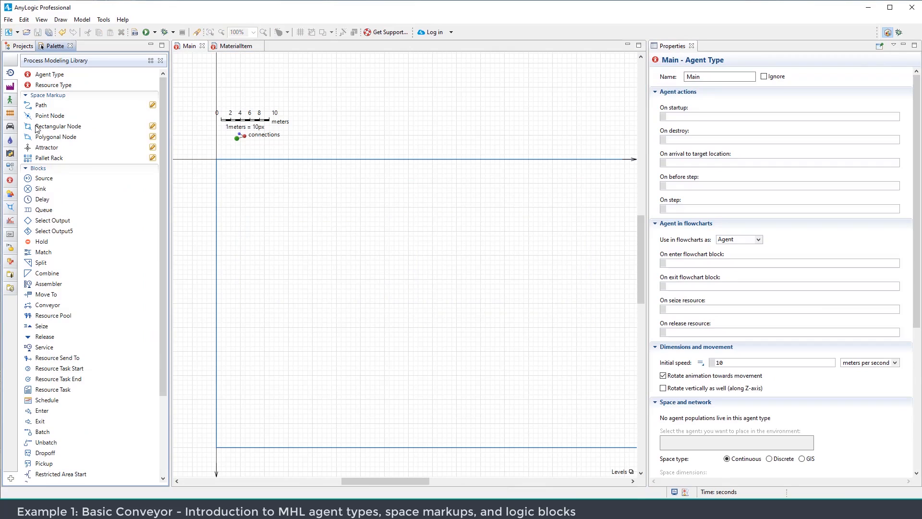
drag(39, 178, 285, 376)
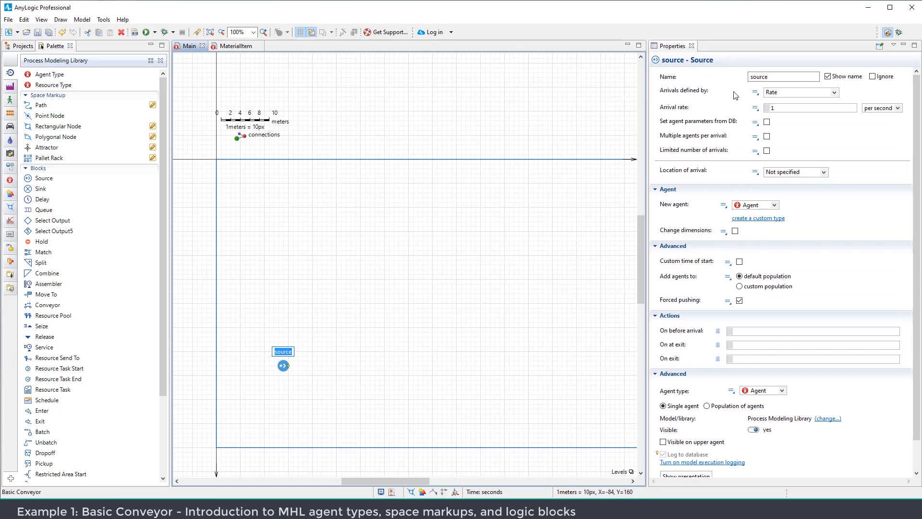
click(875, 133)
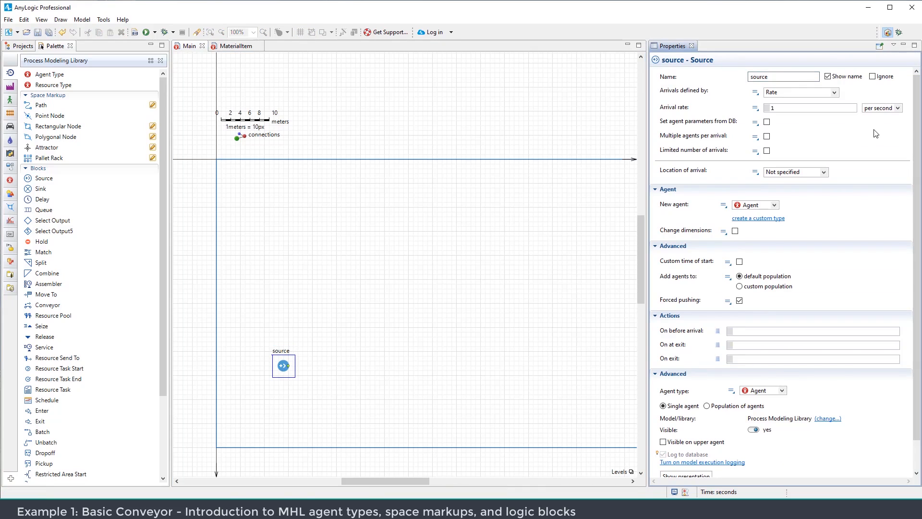
Disable forced pushing for the Source block and check the description of the Agents that can't exit setting
scroll(843, 146, down, 2)
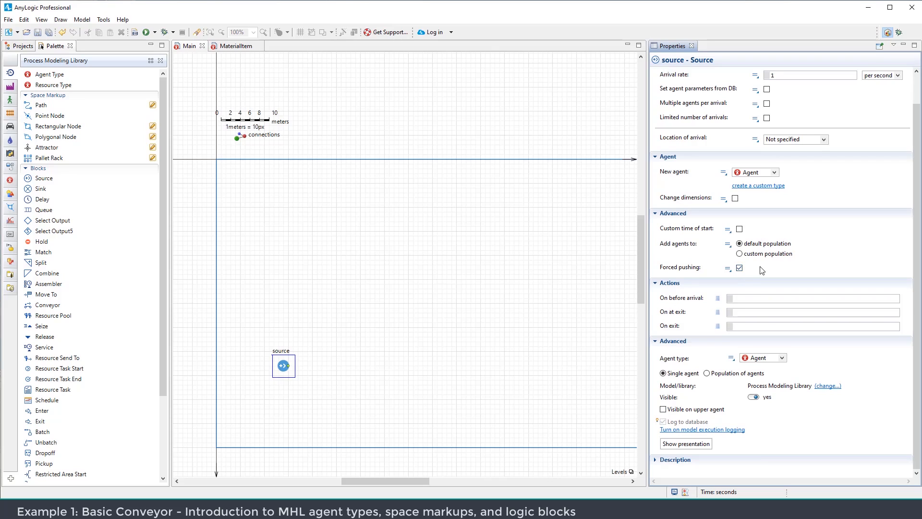
click(739, 267)
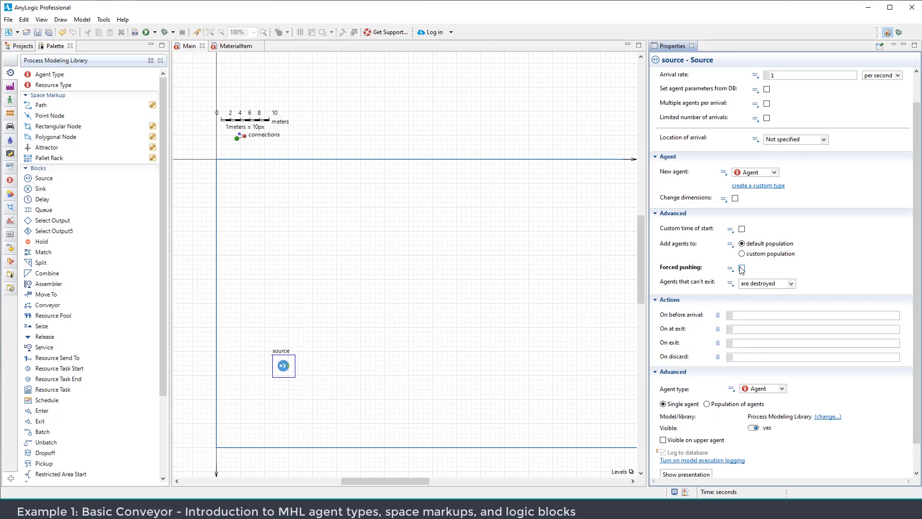
mouse_move(711, 288)
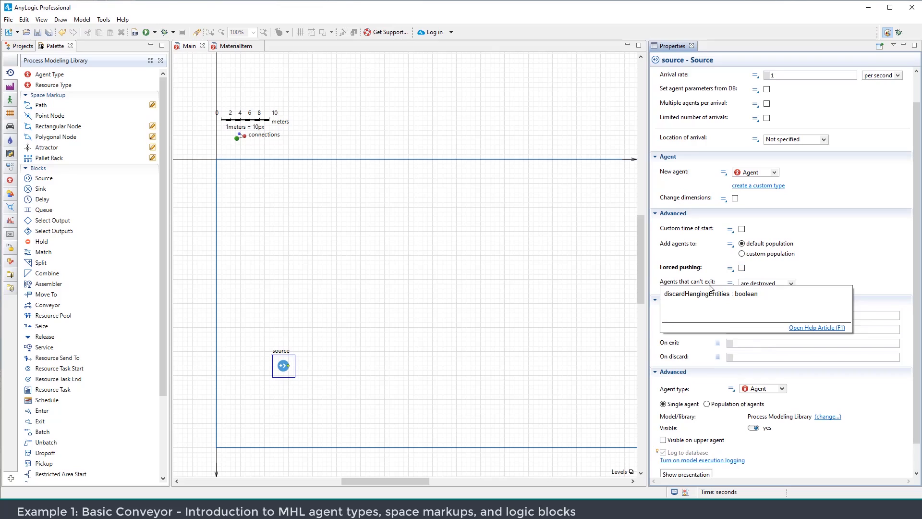
Check the Source block's choices for agents that can't exit and keep "are destroyed"
click(791, 284)
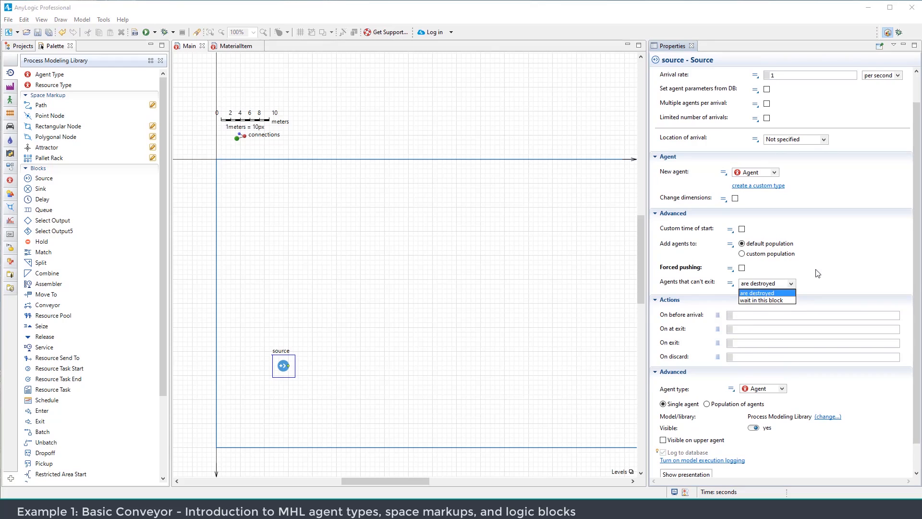
click(753, 294)
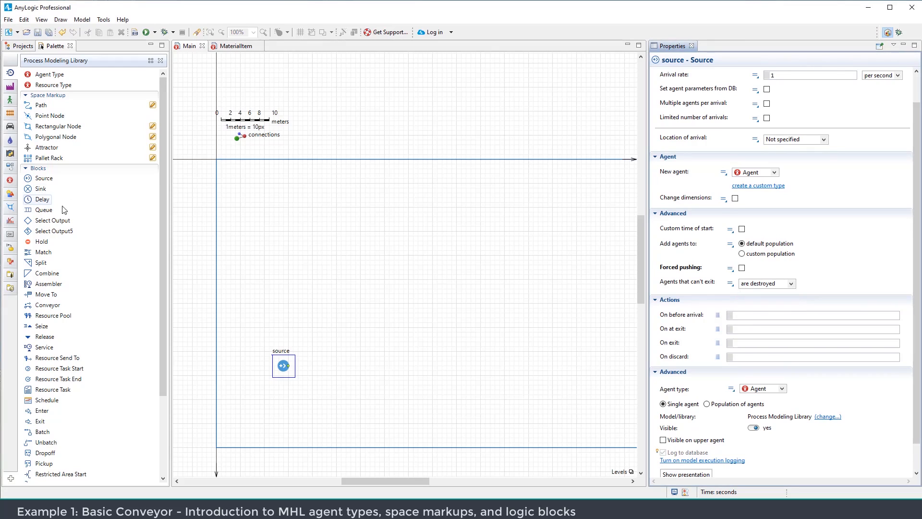
Connect a Queue block after the Source block and delete it again
drag(51, 211, 329, 367)
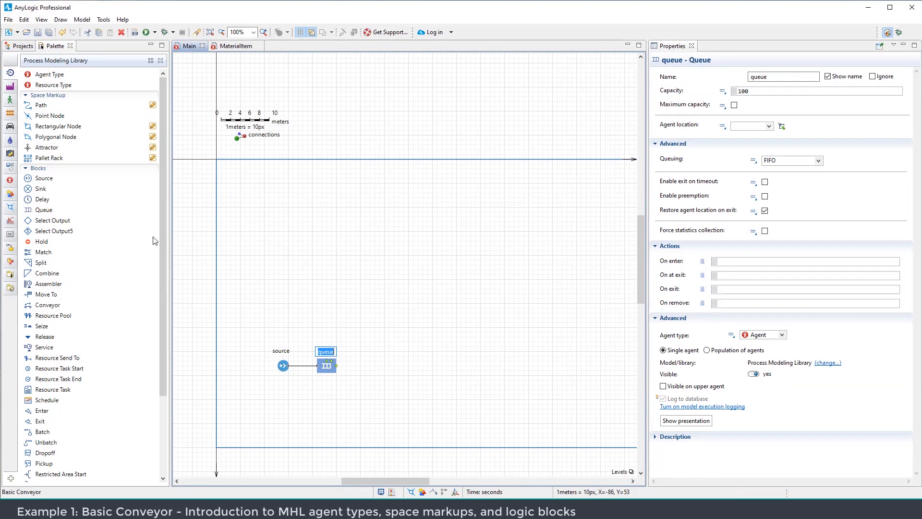
scroll(52, 255, down, 3)
scroll(53, 256, up, 3)
key(Return)
click(330, 371)
key(Delete)
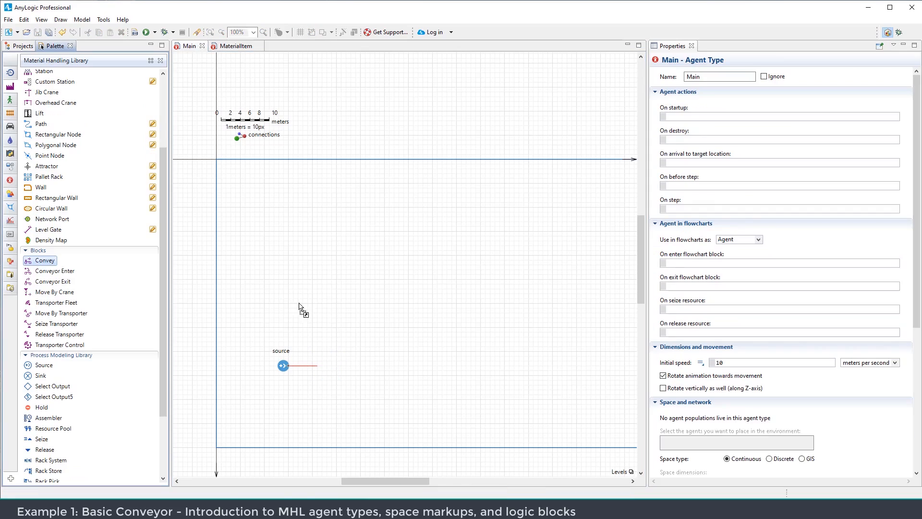
Connect a Convey block to the Source block and draw a straight horizontal conveyor above them from about X 50, Y 160
drag(301, 309, 348, 363)
scroll(52, 115, up, 4)
double_click(51, 118)
drag(444, 251, 403, 242)
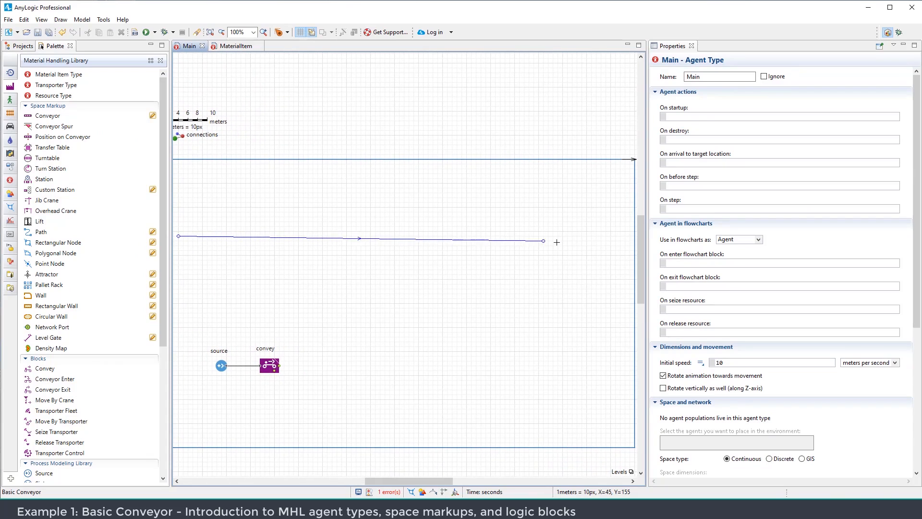
double_click(587, 237)
drag(413, 279, 421, 275)
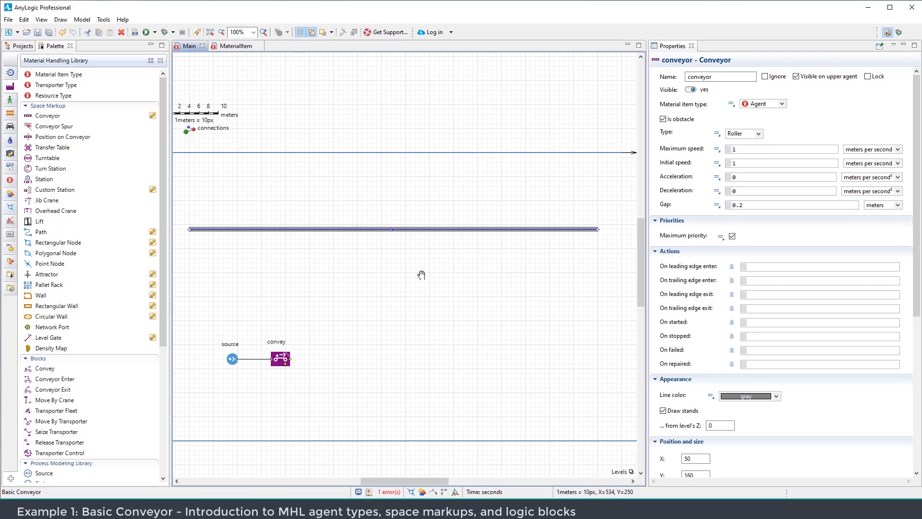
click(309, 393)
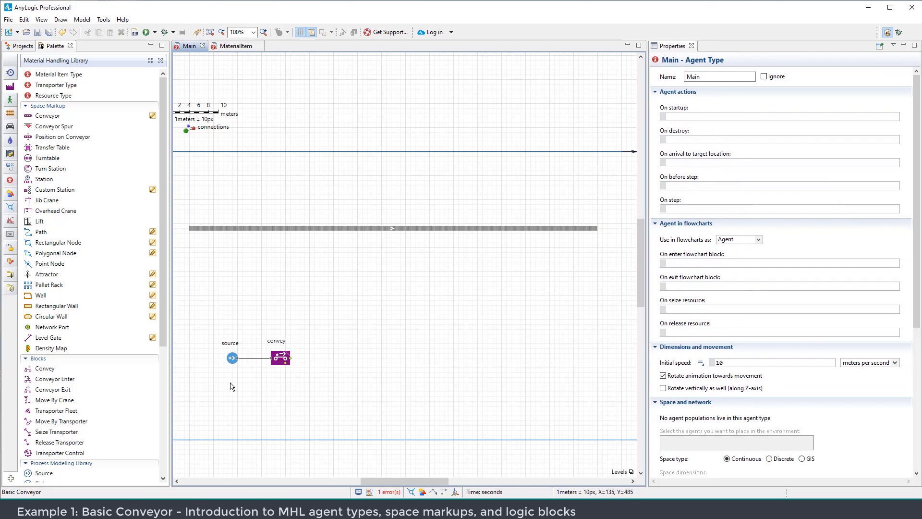
Set both the source conveyor and the target conveyor of the Convey block to the drawn conveyor
click(283, 358)
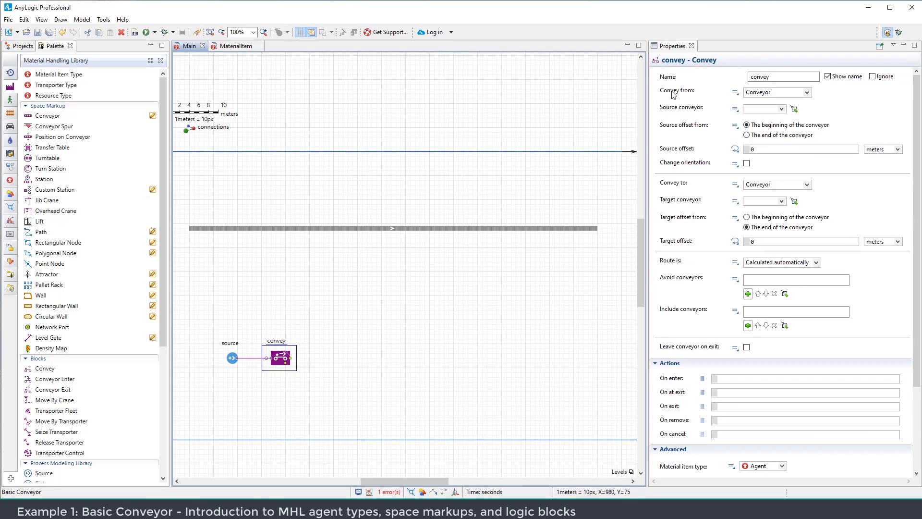
click(781, 109)
click(766, 119)
click(780, 202)
click(766, 211)
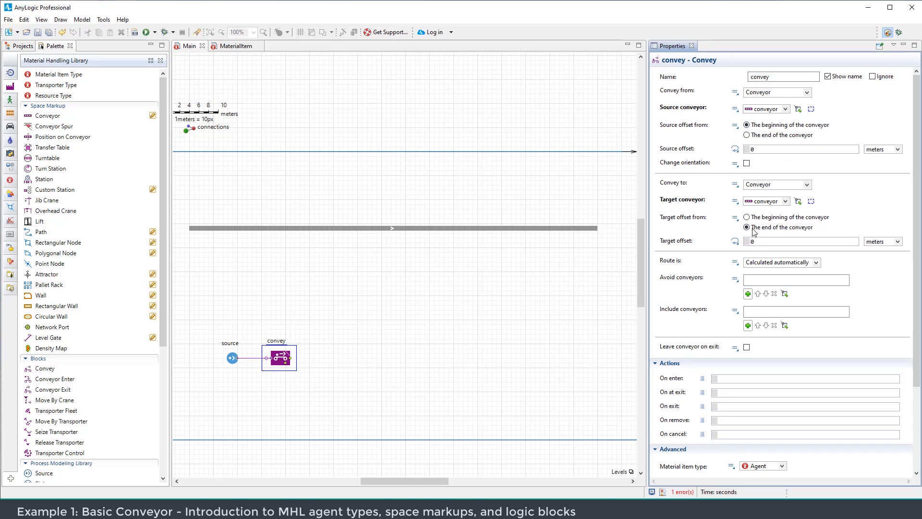
Reverse the drawn conveyor's direction and change it back again
drag(433, 269, 443, 250)
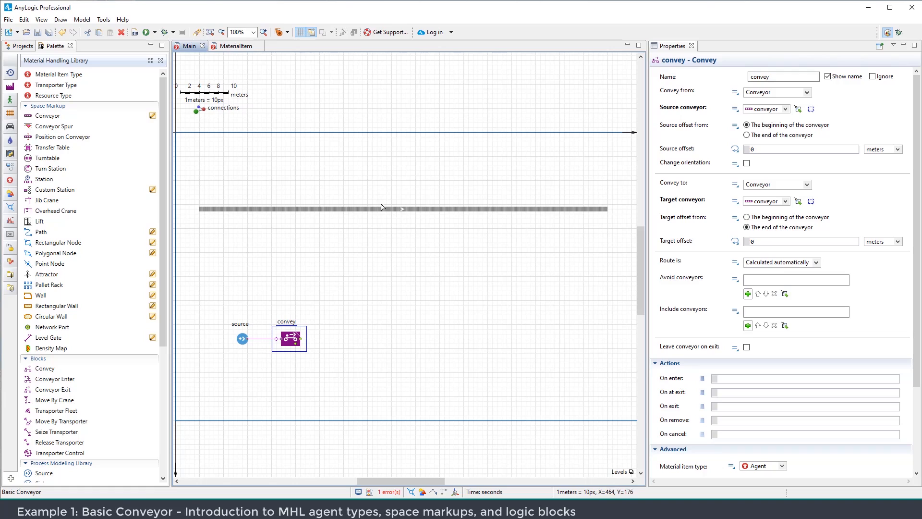
click(422, 210)
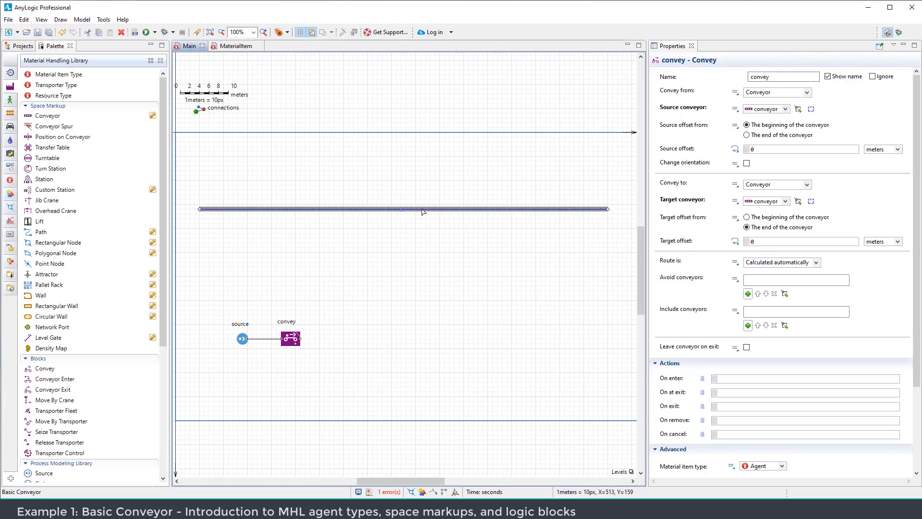
right_click(450, 210)
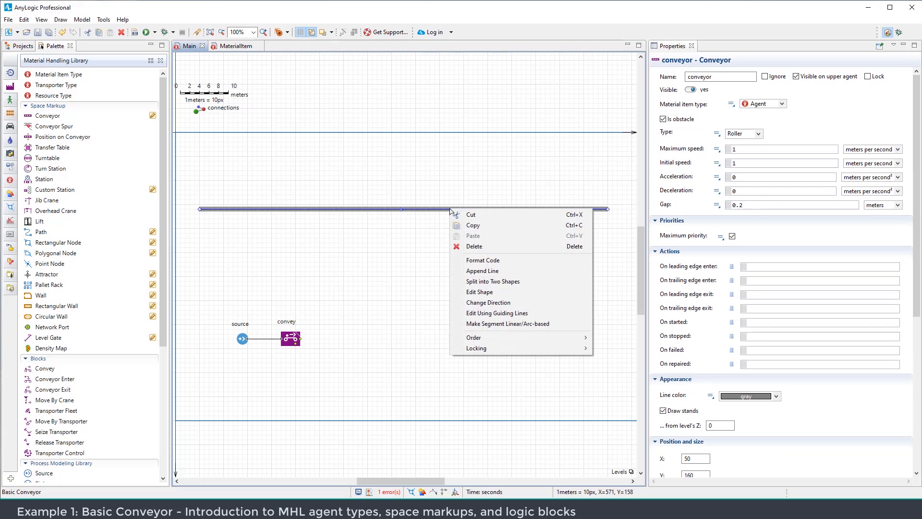
click(495, 302)
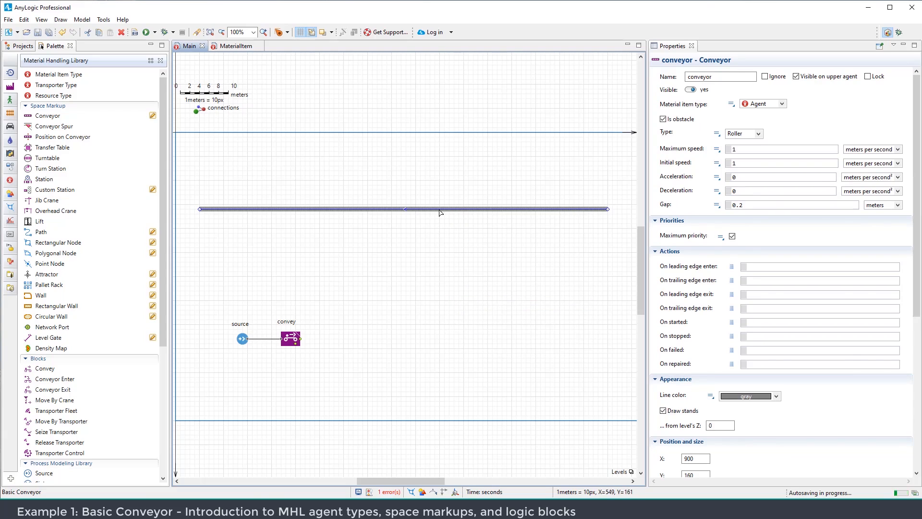
right_click(440, 209)
click(480, 304)
click(406, 267)
drag(371, 285, 368, 277)
Place a Sink block from the Process Modeling Library and connect it to the output of the Convey block
scroll(56, 259, down, 2)
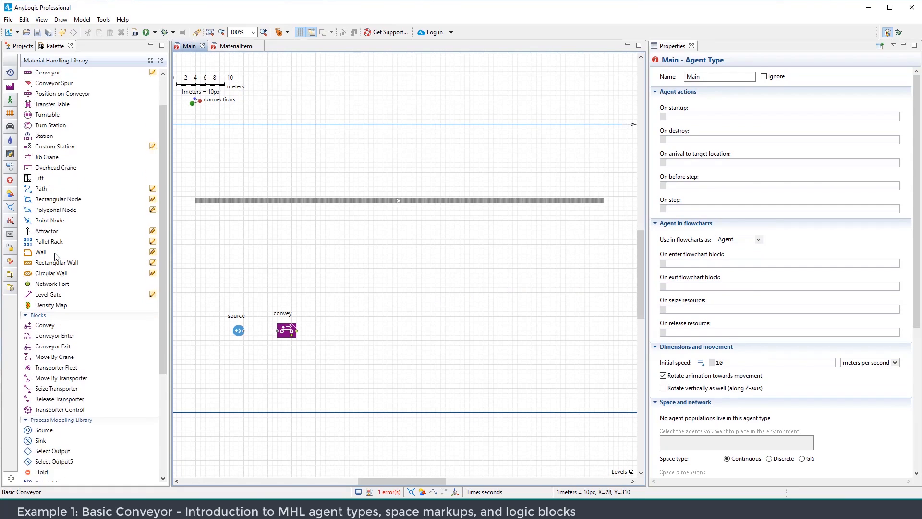
drag(41, 417, 336, 334)
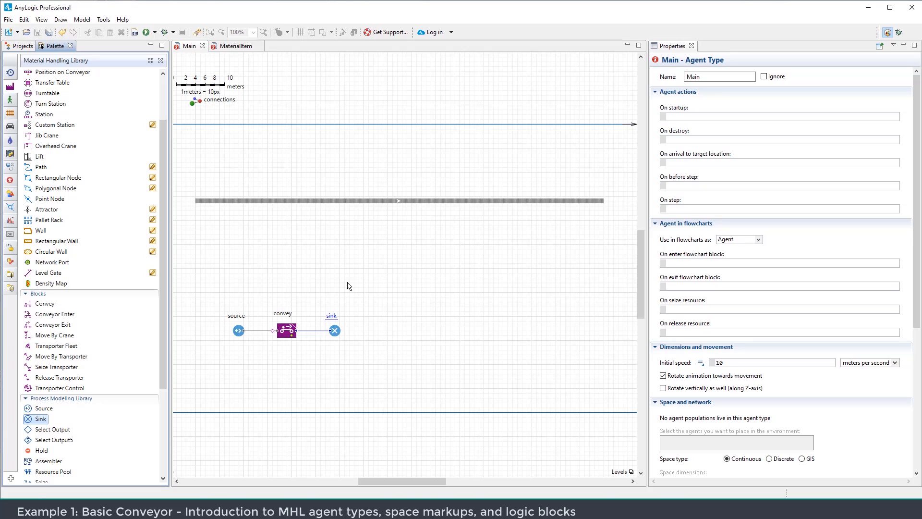
click(335, 330)
Select the source, convey and sink blocks together and browse the markup and blocks of the other libraries
drag(371, 282, 192, 378)
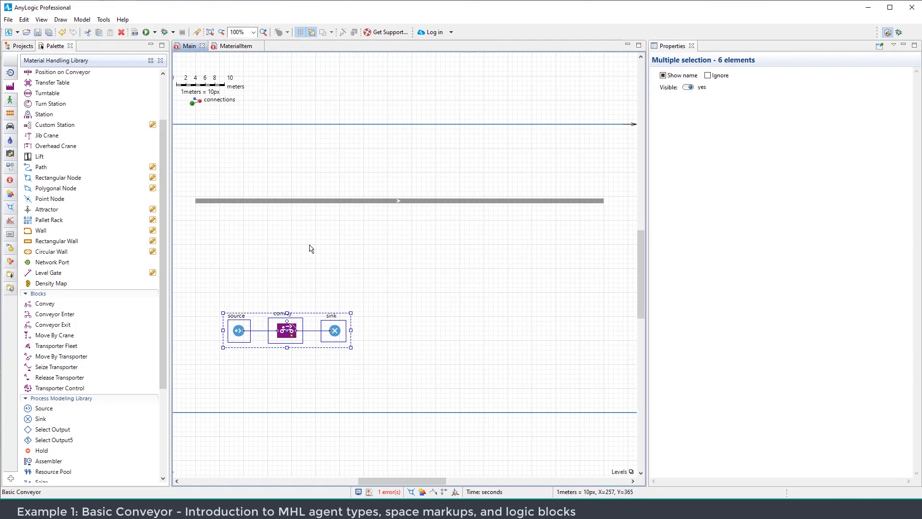
drag(317, 248, 321, 235)
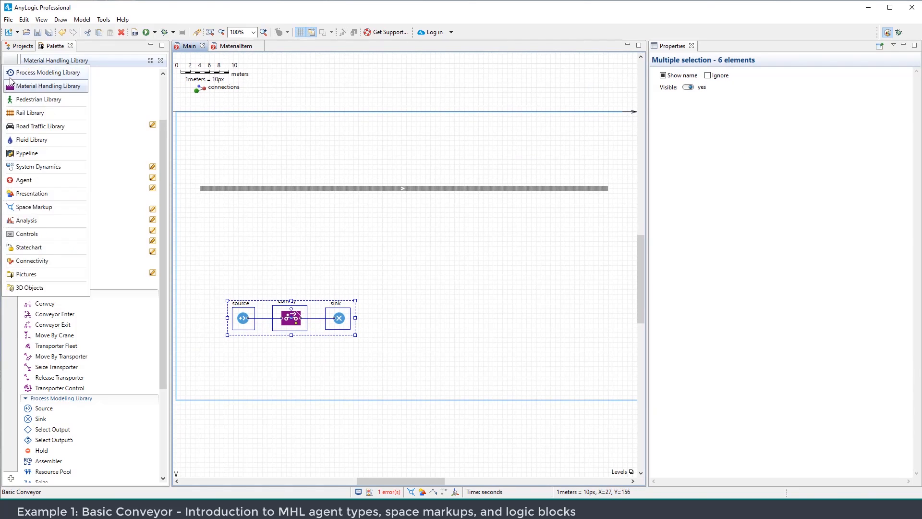
click(10, 73)
click(10, 99)
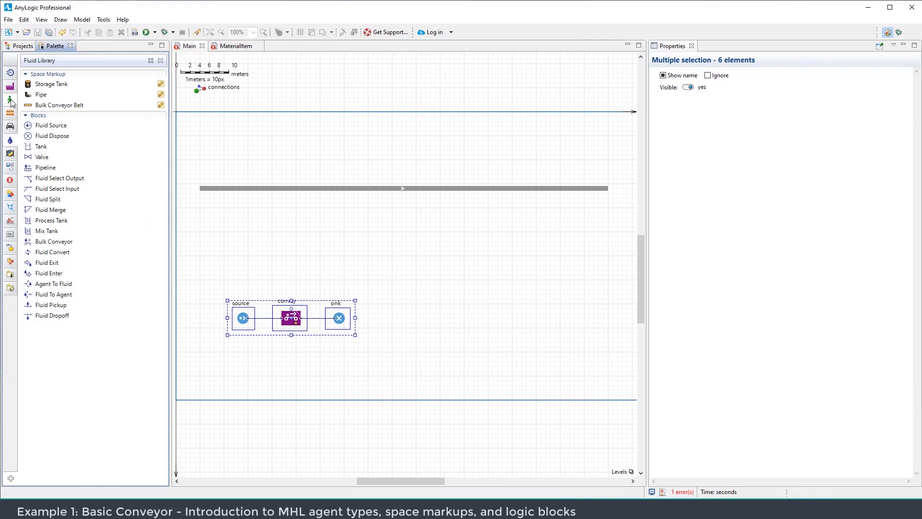
click(10, 113)
click(10, 127)
drag(334, 272, 329, 252)
Examine the conveyor markup, the flowchart blocks and the Convey block settings that refer to the conveyor
click(369, 174)
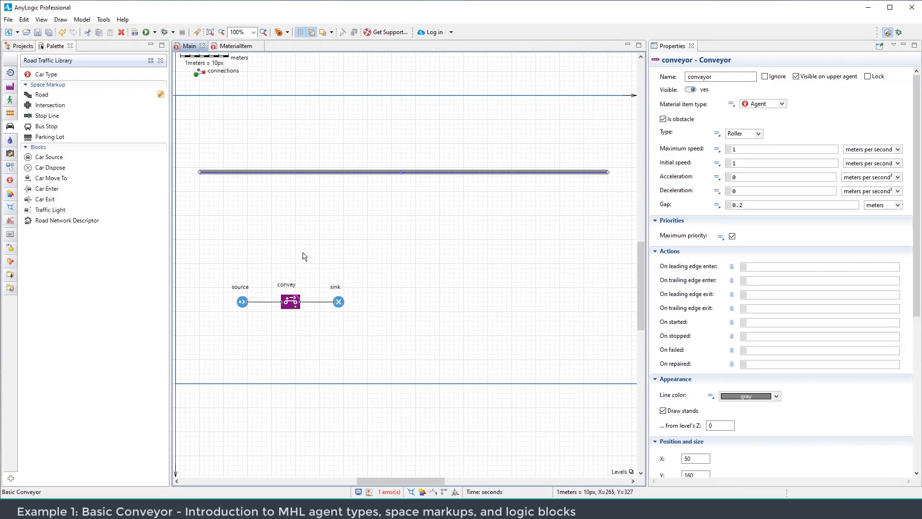
drag(226, 281, 362, 330)
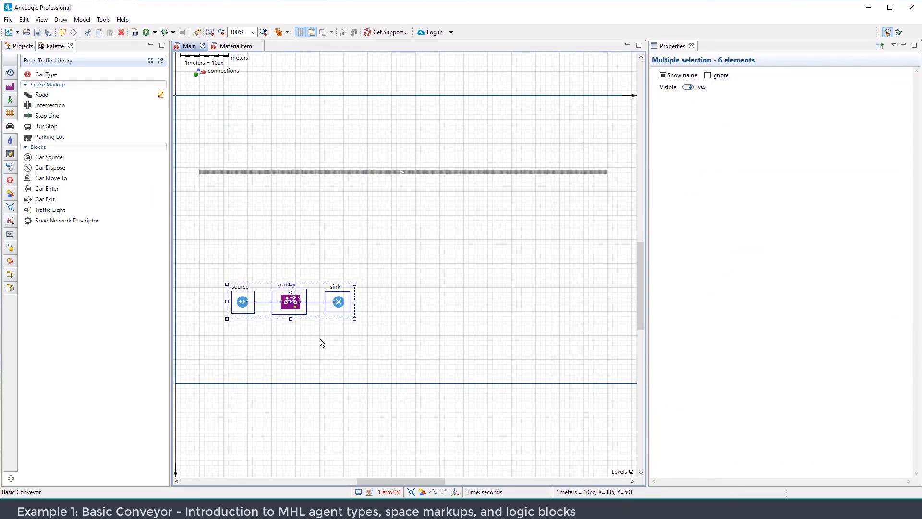
click(291, 306)
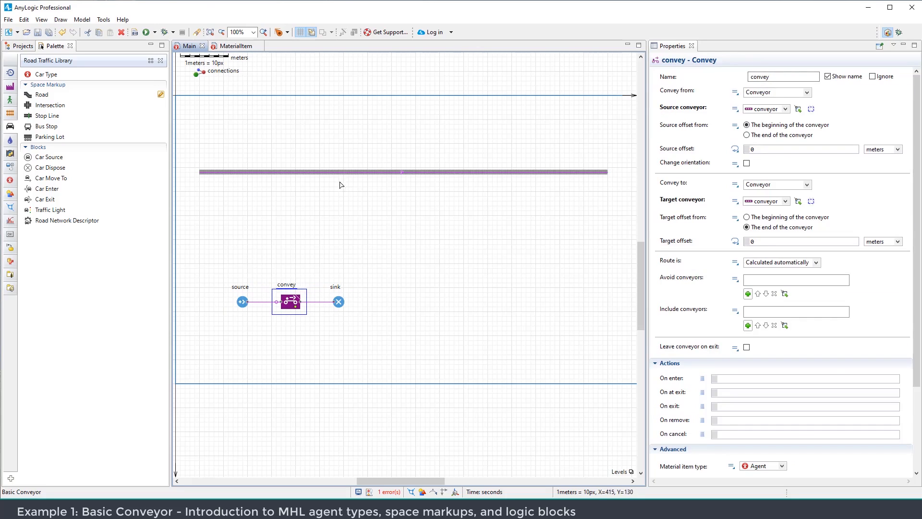
click(416, 230)
drag(430, 228, 427, 250)
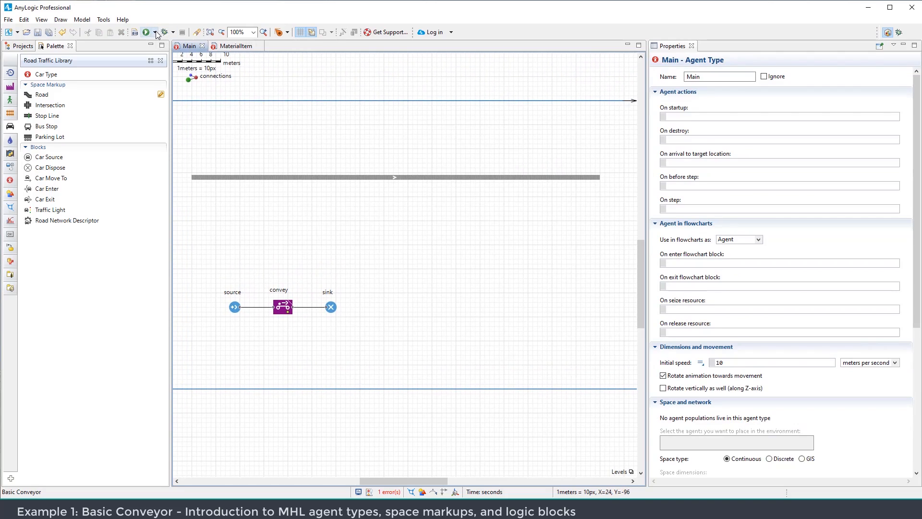
drag(265, 257, 270, 251)
click(239, 301)
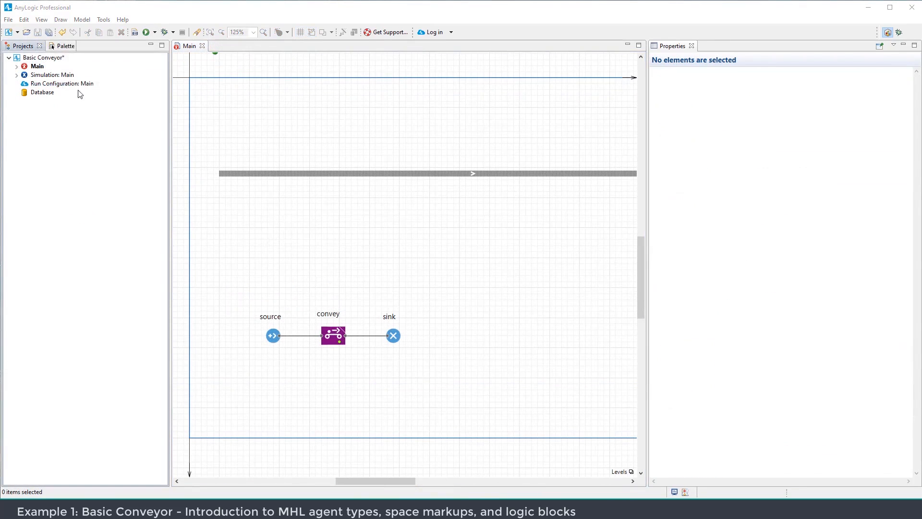
Create a material item type named MaterialItem with no animation and no parameters
click(62, 46)
click(10, 86)
drag(55, 74, 435, 239)
click(527, 328)
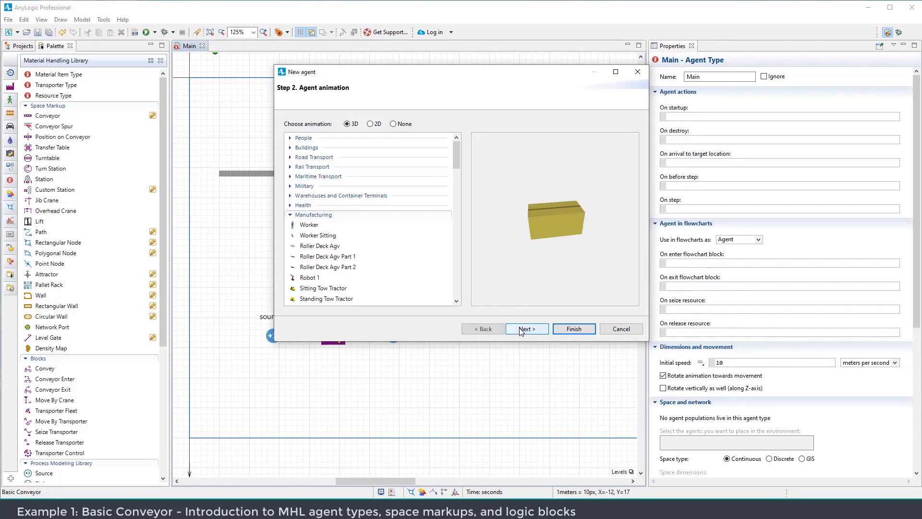
click(405, 129)
click(528, 330)
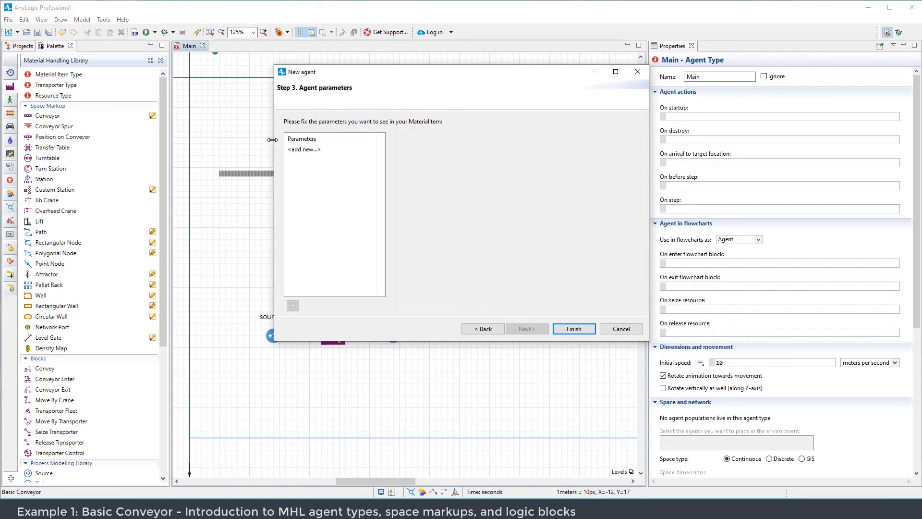
click(574, 329)
Add a rectangle to MaterialItem at X -5, Y -5 and resize it to fit the item's square outline
scroll(454, 232, up, 5)
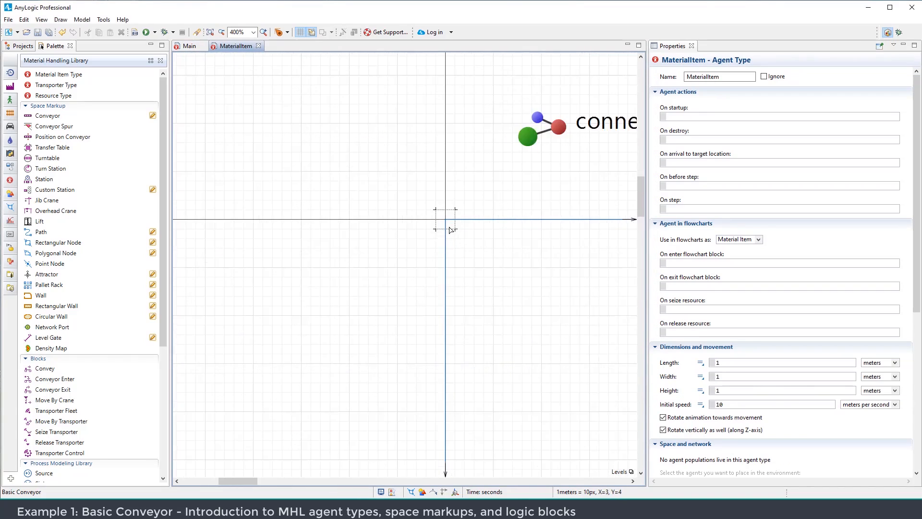
click(10, 193)
drag(48, 106, 416, 209)
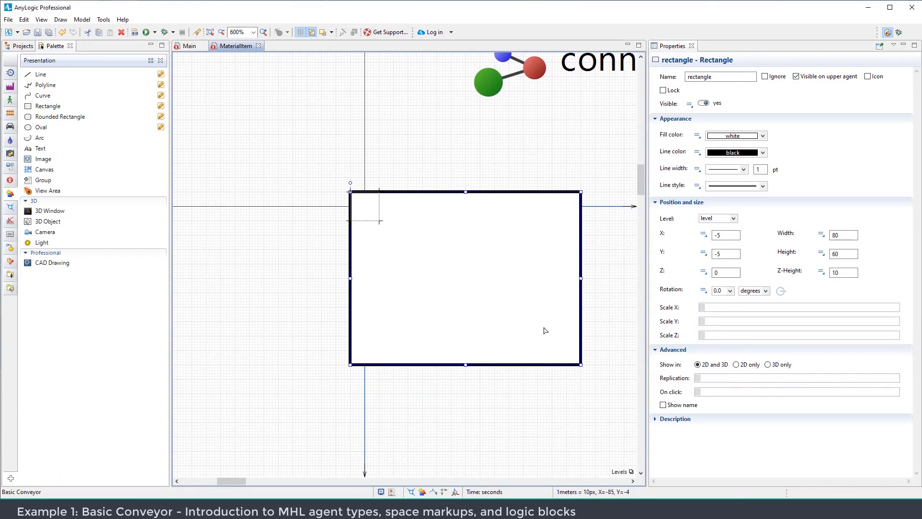
drag(581, 364, 379, 220)
drag(379, 238, 424, 296)
Draw a vertical line just inside the rectangle's right edge and change its line color
scroll(424, 296, up, 2)
double_click(26, 77)
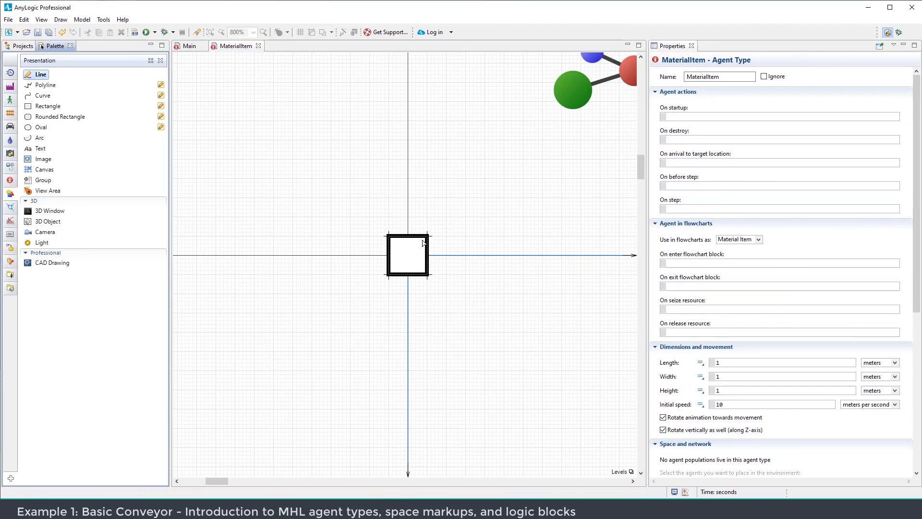
drag(424, 243, 424, 271)
click(762, 136)
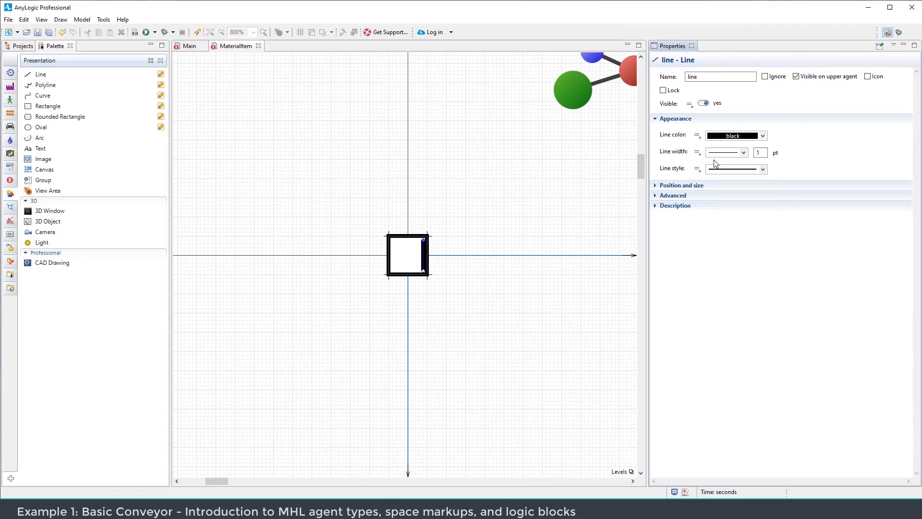
click(714, 159)
click(479, 195)
scroll(201, 76, down, 2)
Set the new agent of the Source block on Main to MaterialItem
click(189, 45)
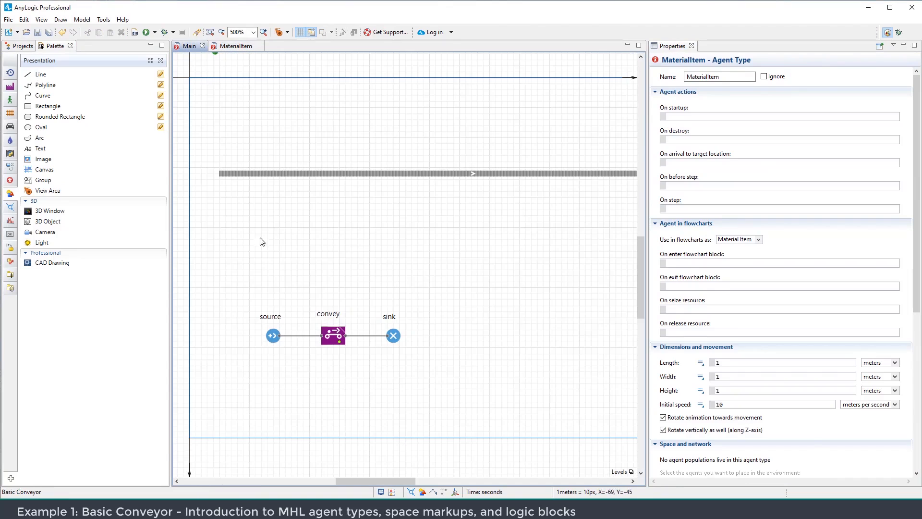
click(274, 335)
click(779, 206)
click(767, 223)
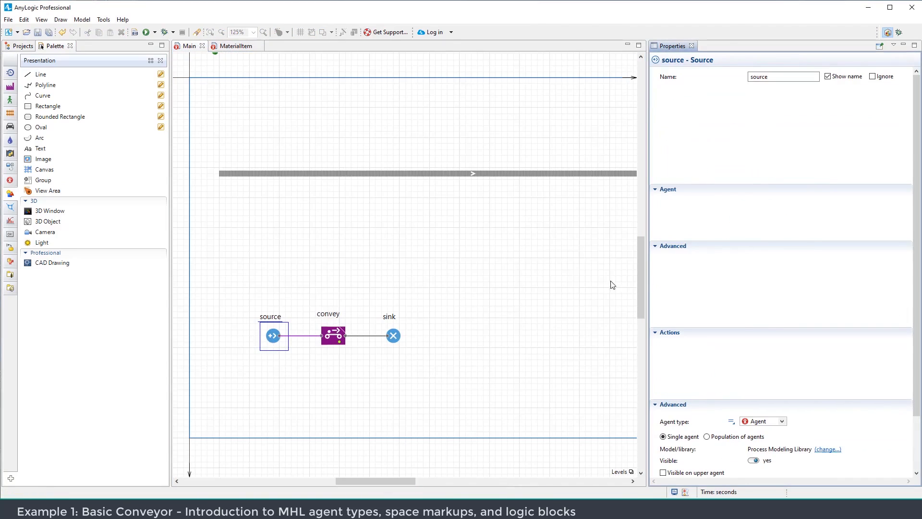
click(488, 285)
Run the simulation at x5 speed to check how the items move along the conveyor, and stop it
drag(486, 288, 449, 278)
scroll(457, 305, down, 1)
click(146, 32)
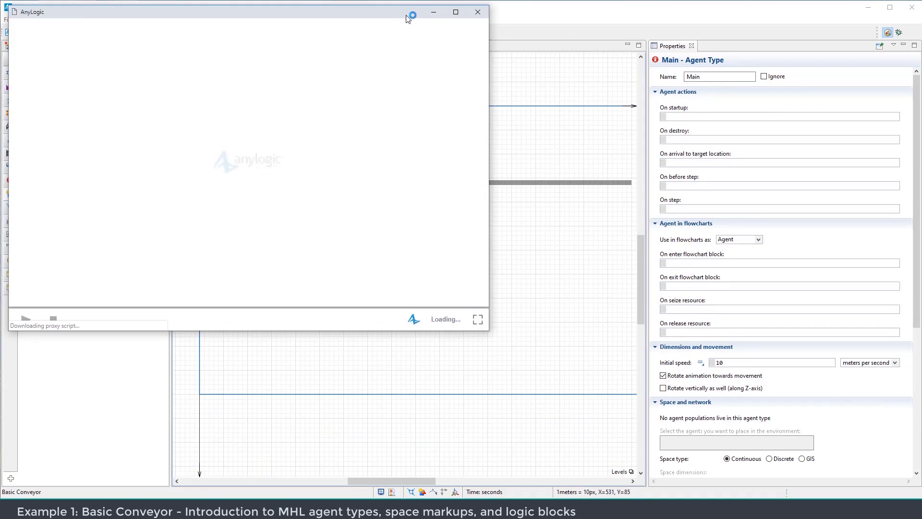
click(217, 419)
click(354, 421)
click(354, 421)
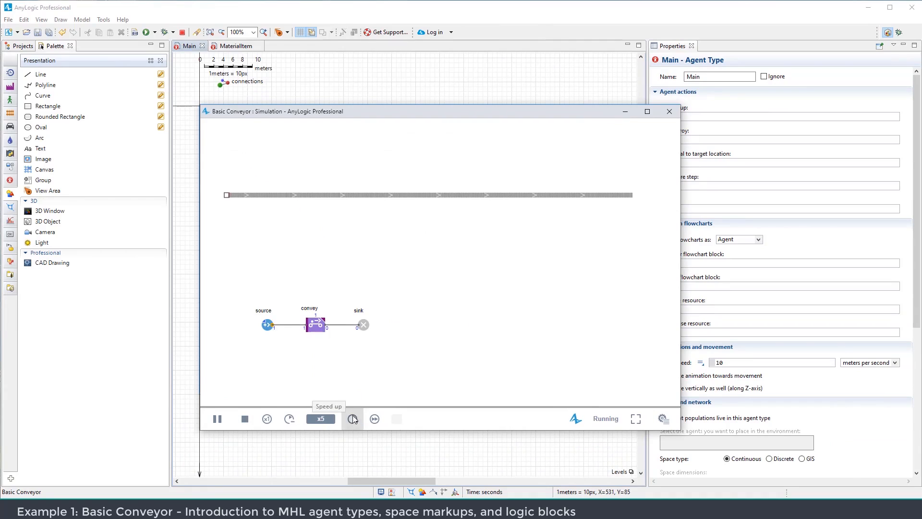
scroll(274, 226, up, 5)
scroll(276, 224, down, 5)
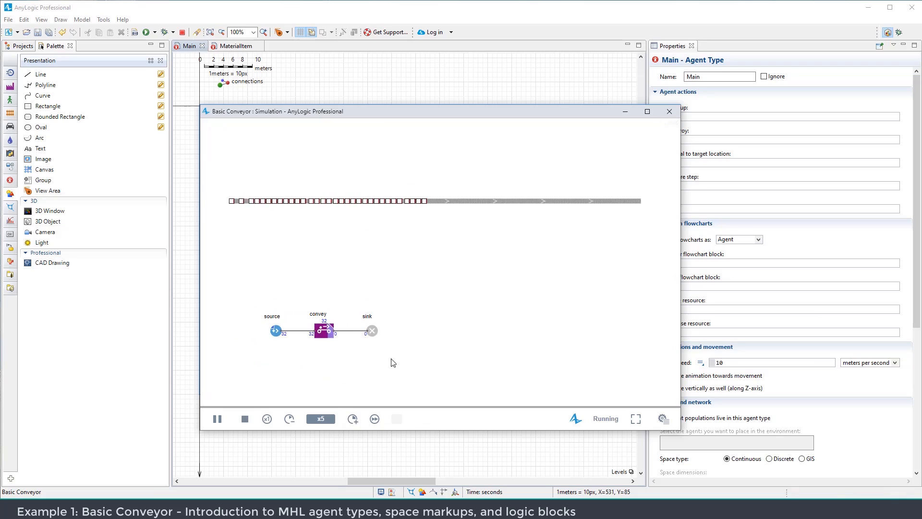
click(244, 419)
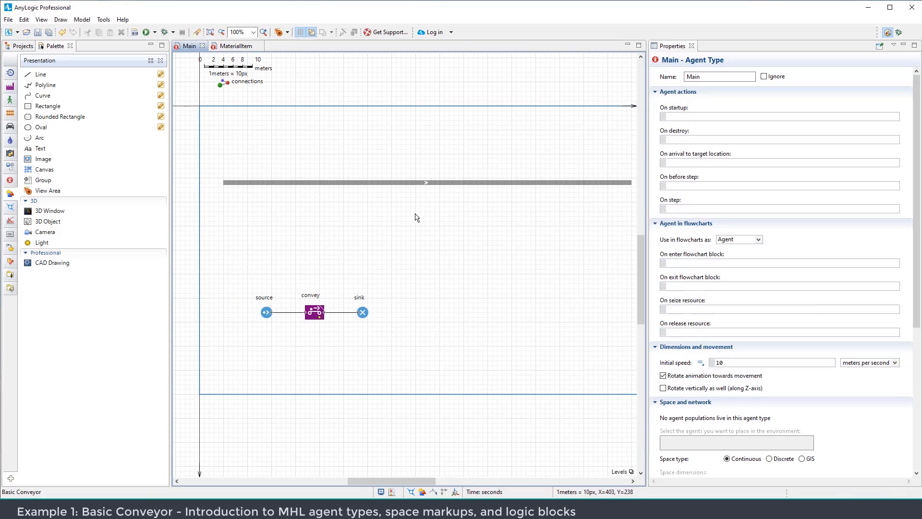
Place a Position on Conveyor markup near the downstream end of the conveyor and set it as initially blocked
drag(390, 215, 368, 215)
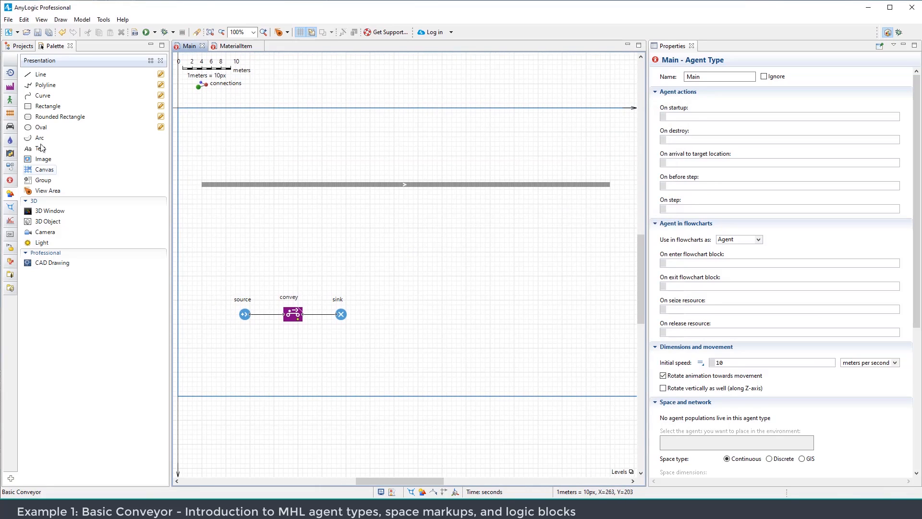
click(9, 88)
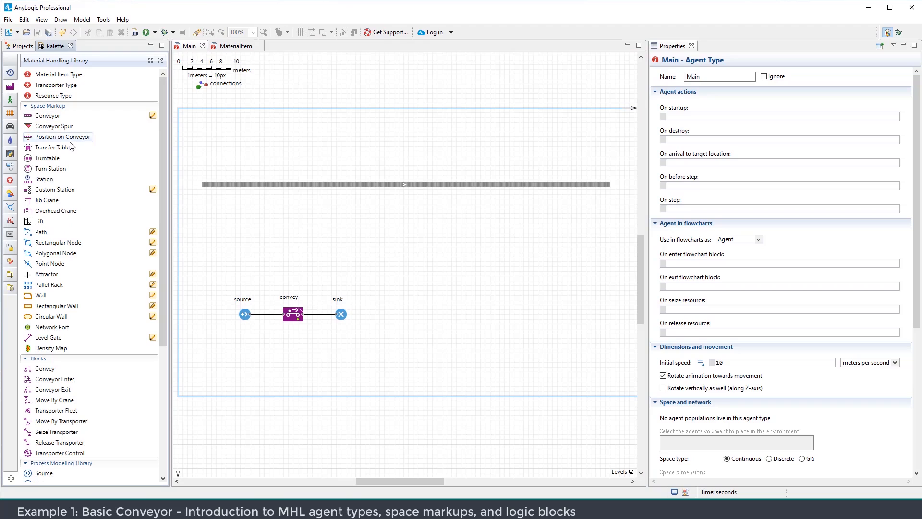
drag(68, 140, 562, 184)
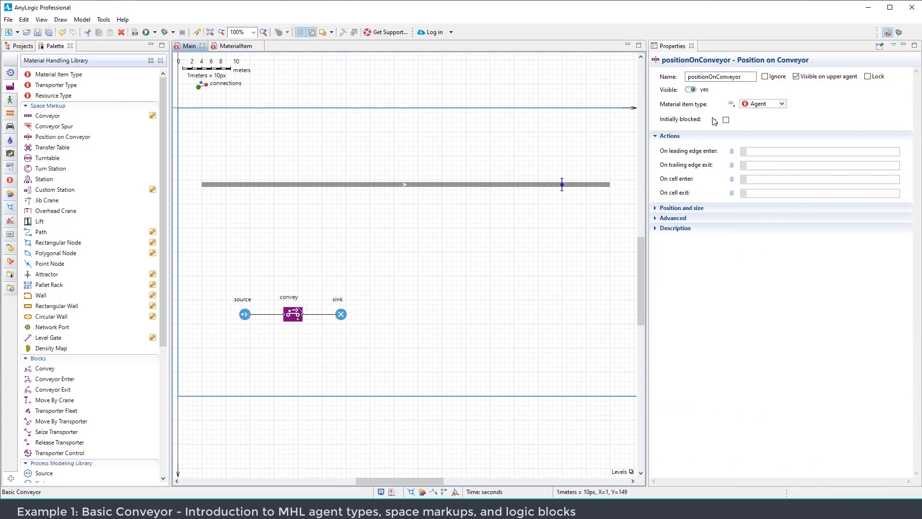
click(726, 120)
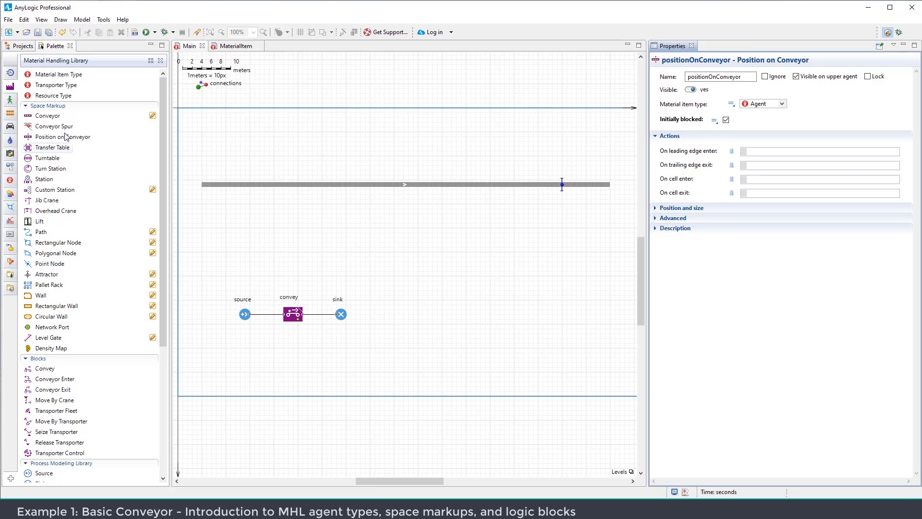
drag(61, 138, 2, 154)
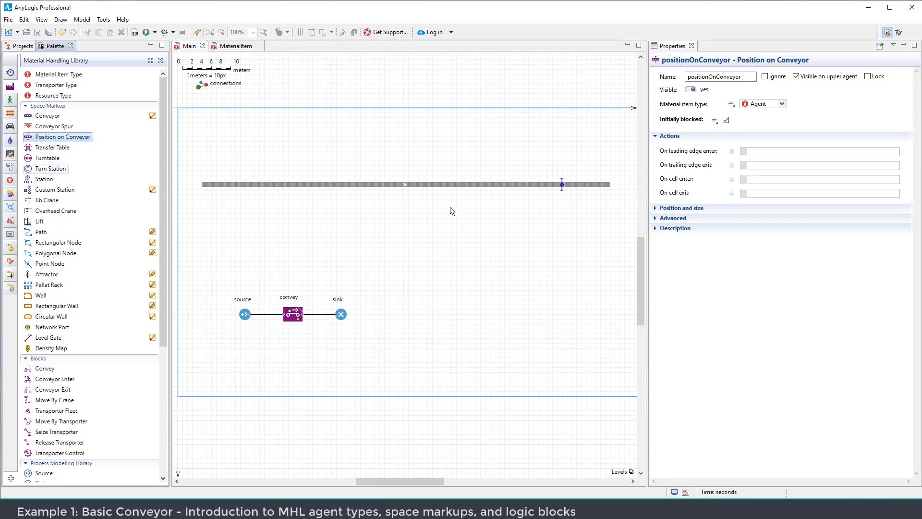
drag(544, 164, 576, 206)
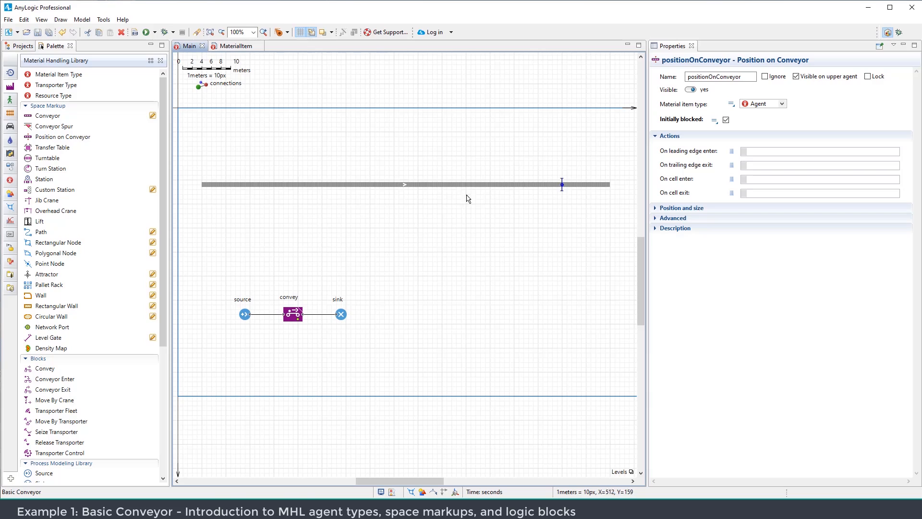
Examine the Convey block's options for where conveying starts and the action fields of the position on the conveyor
click(303, 317)
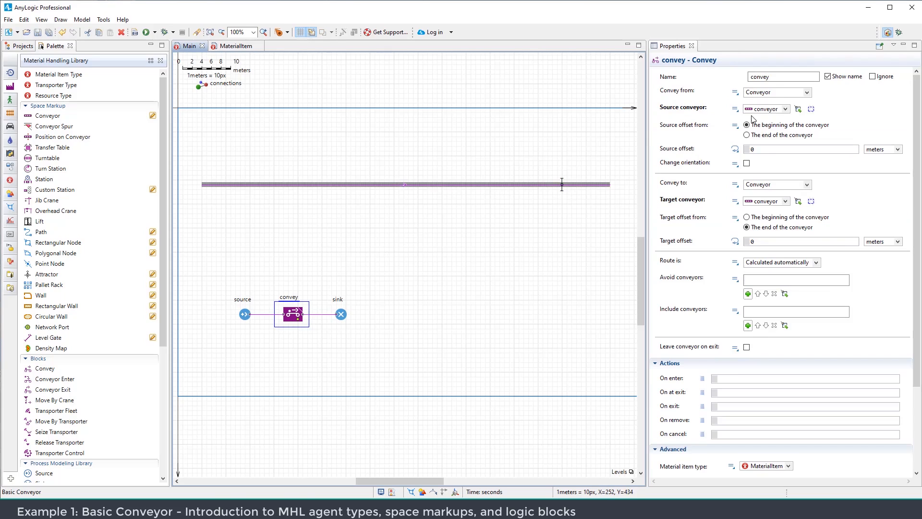
click(804, 95)
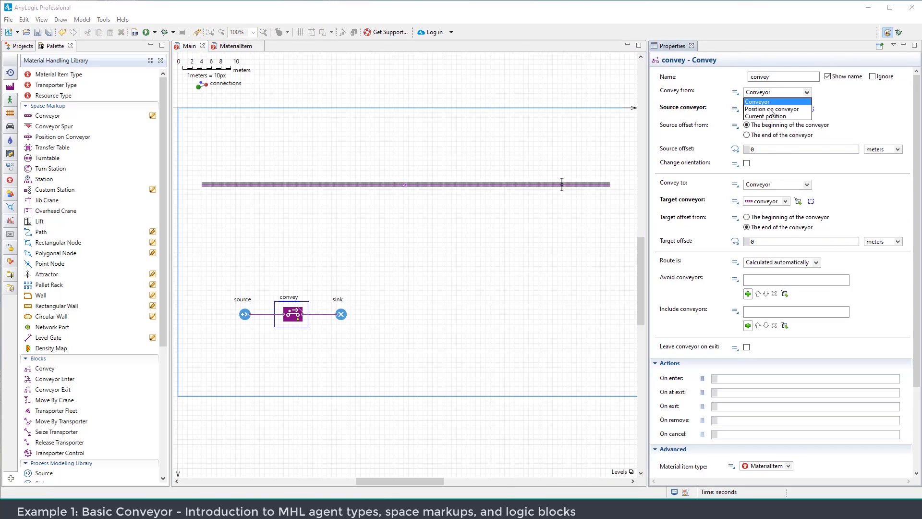
click(505, 217)
click(491, 212)
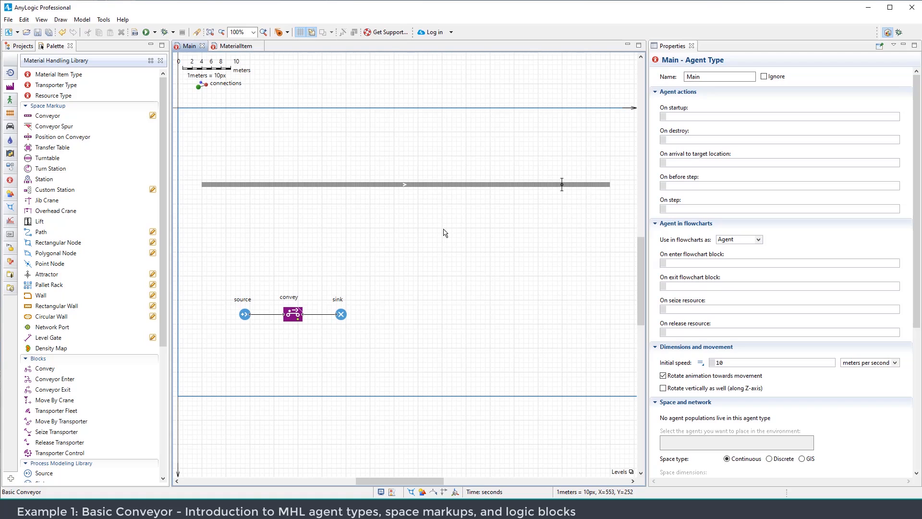
click(562, 190)
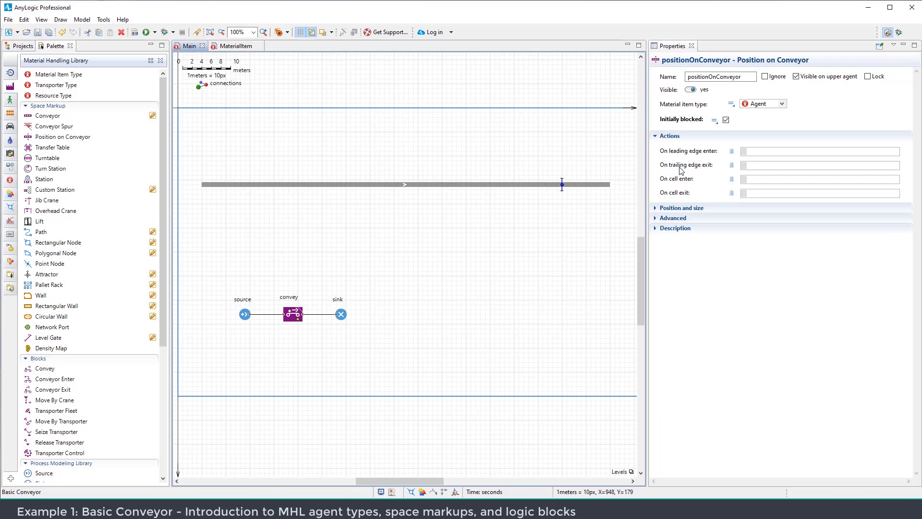
mouse_move(697, 169)
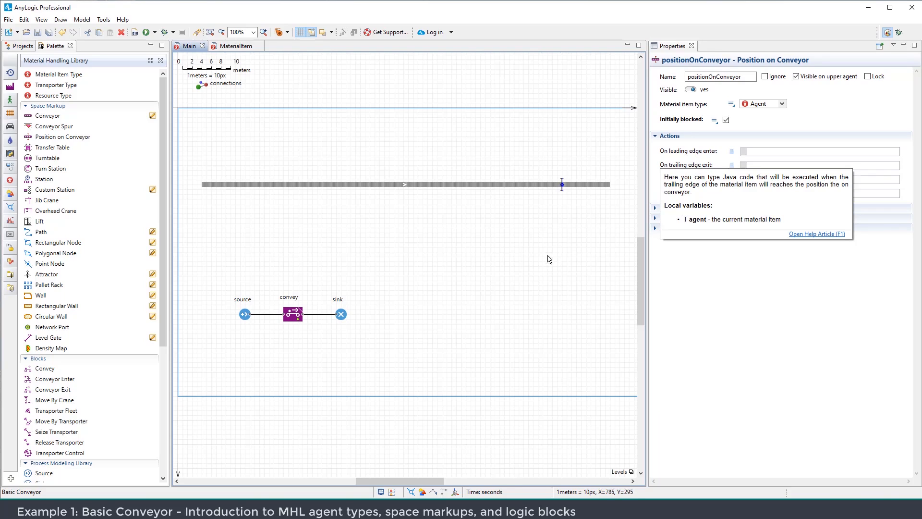
click(683, 317)
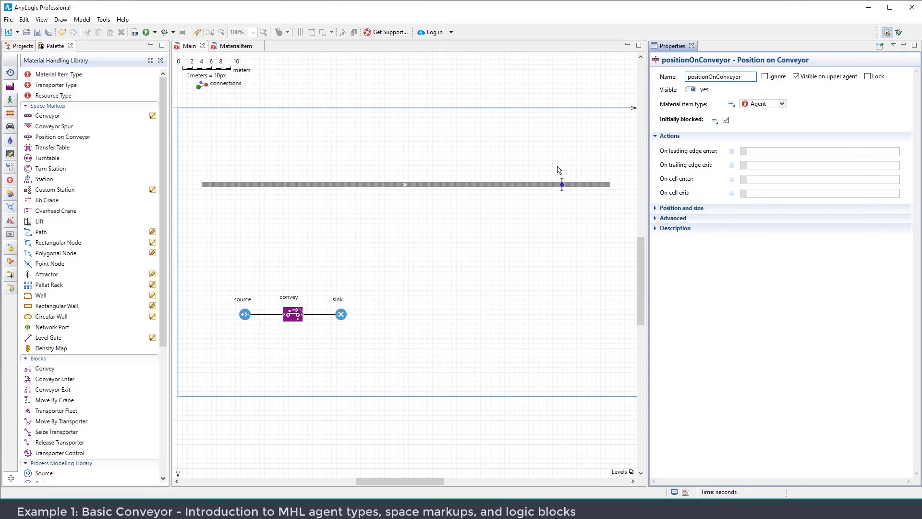
click(417, 259)
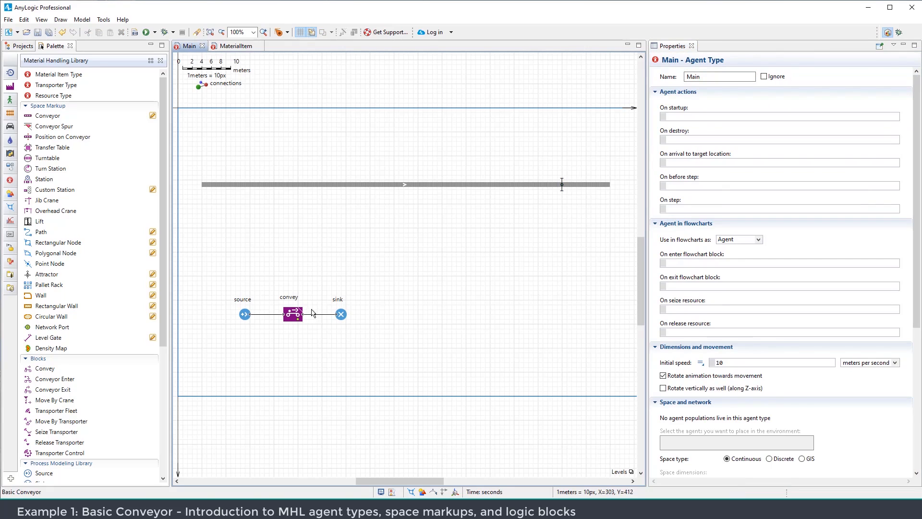
click(296, 314)
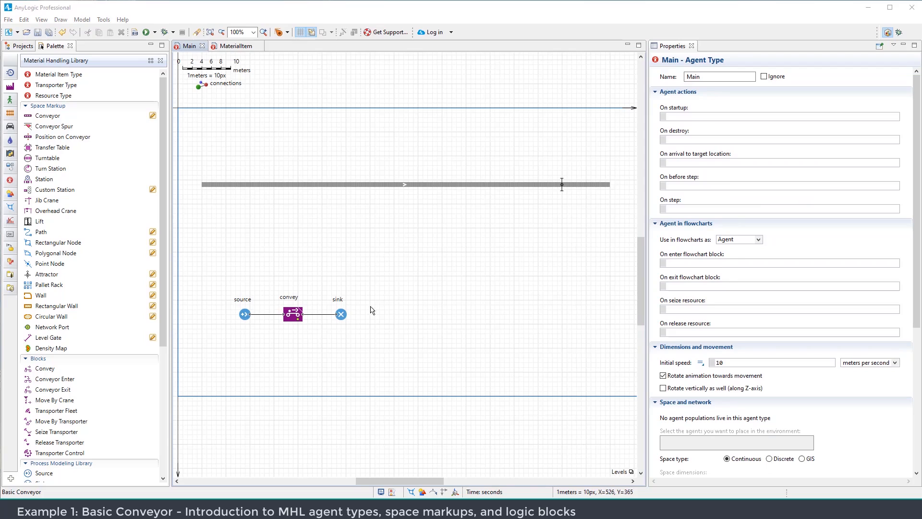
Set the Source block's arrival rate to 0.2 per second
click(245, 315)
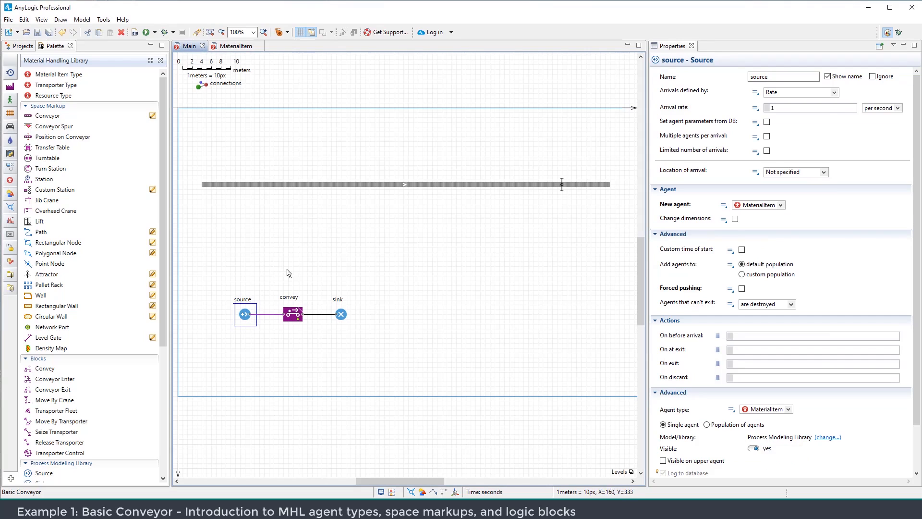
double_click(773, 109)
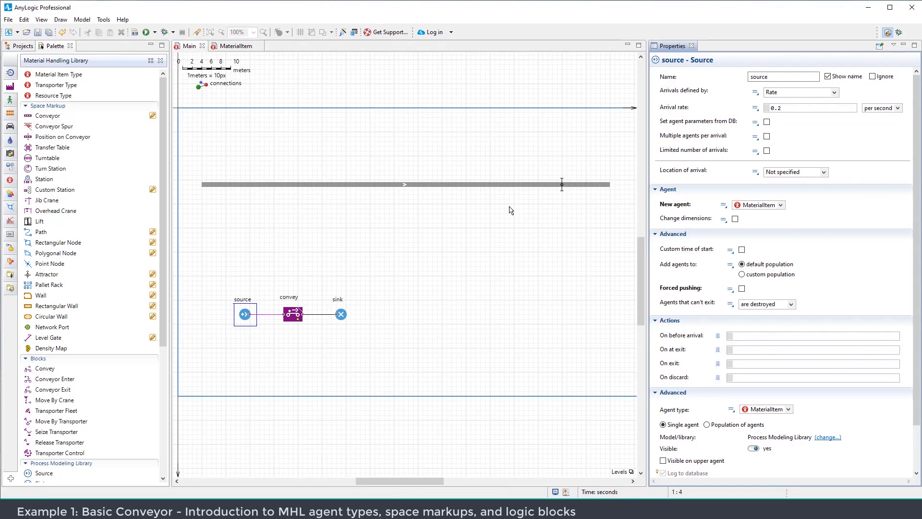
click(499, 221)
Check the type options of the conveyor markup and keep Roller
click(456, 185)
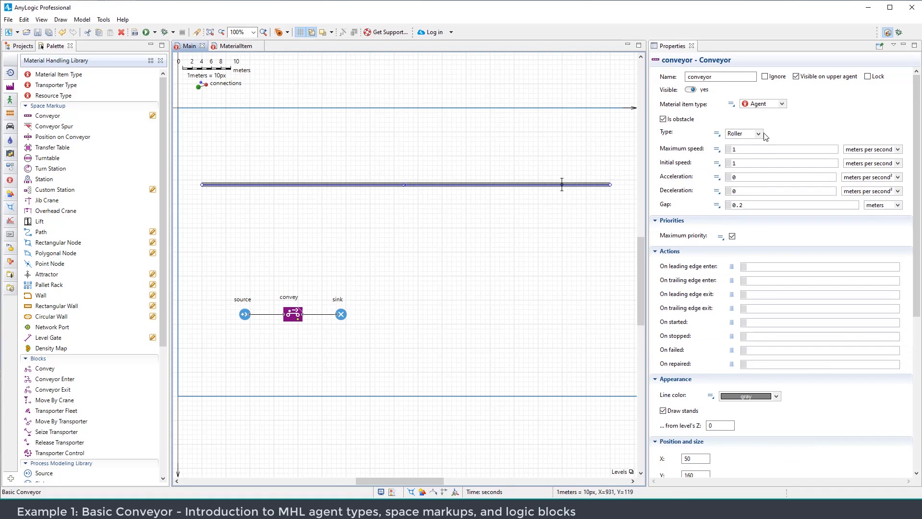
click(759, 134)
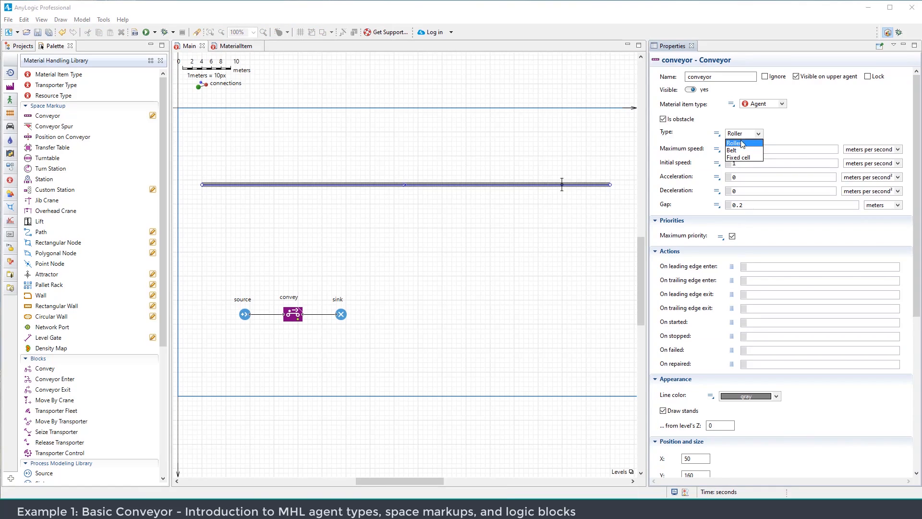
click(743, 144)
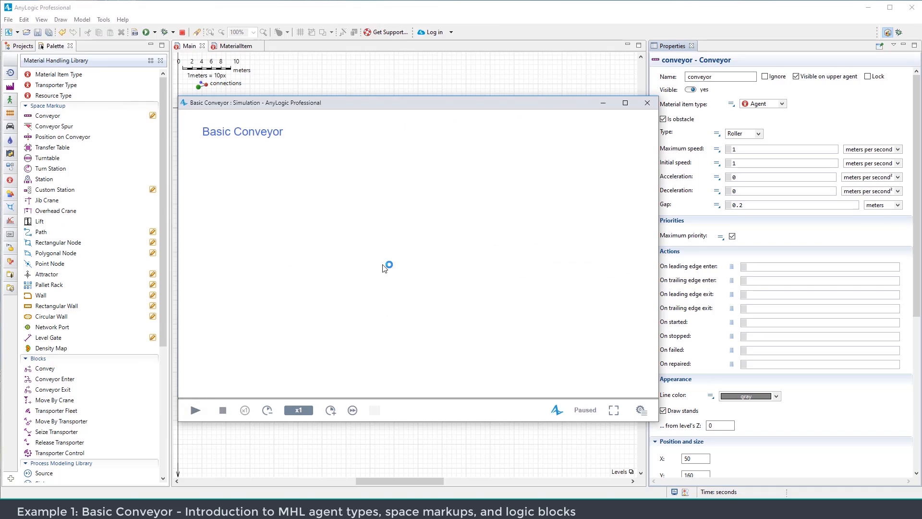
Run the simulation at x10 speed to check how items queue at the blocked position on the roller conveyor, and close it
click(330, 409)
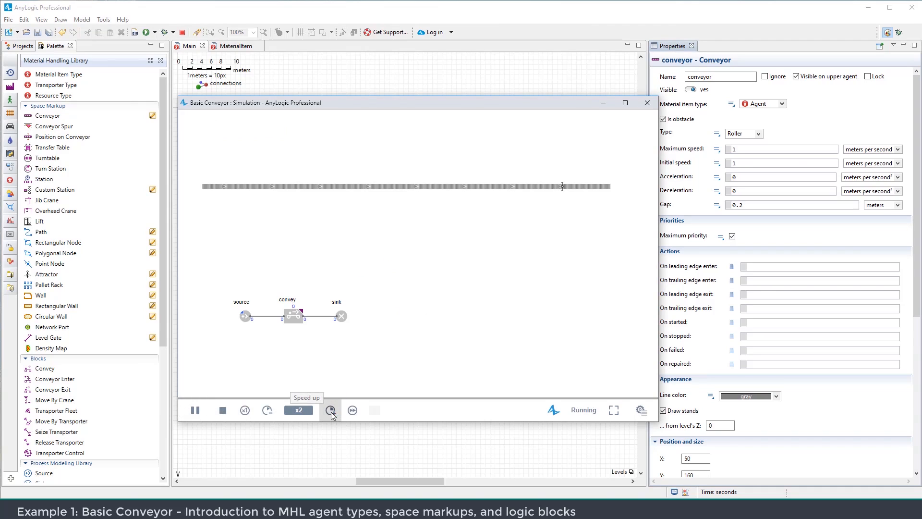
click(330, 409)
click(330, 410)
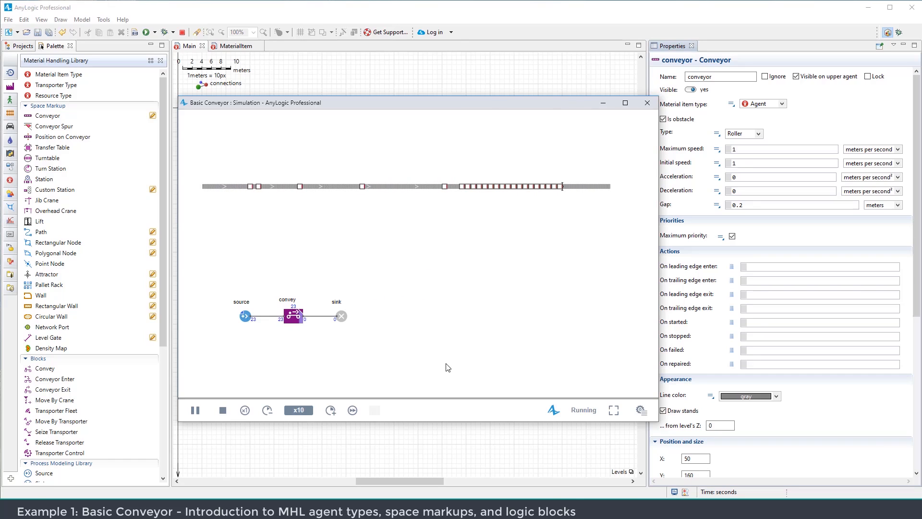
click(647, 102)
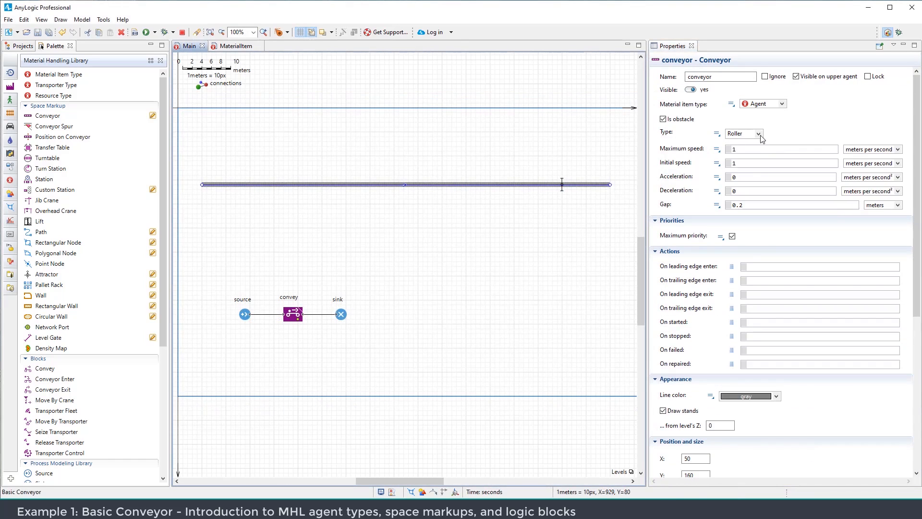
With the conveyor type set to Belt, run the simulation at x10 speed to check its behavior at the blocked position, and stop it
click(483, 201)
click(154, 33)
click(166, 46)
click(183, 400)
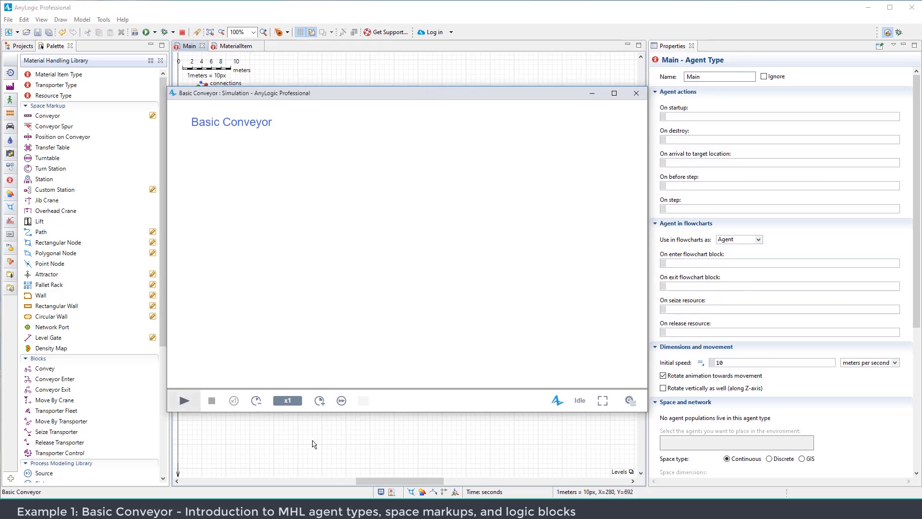
click(320, 401)
click(319, 401)
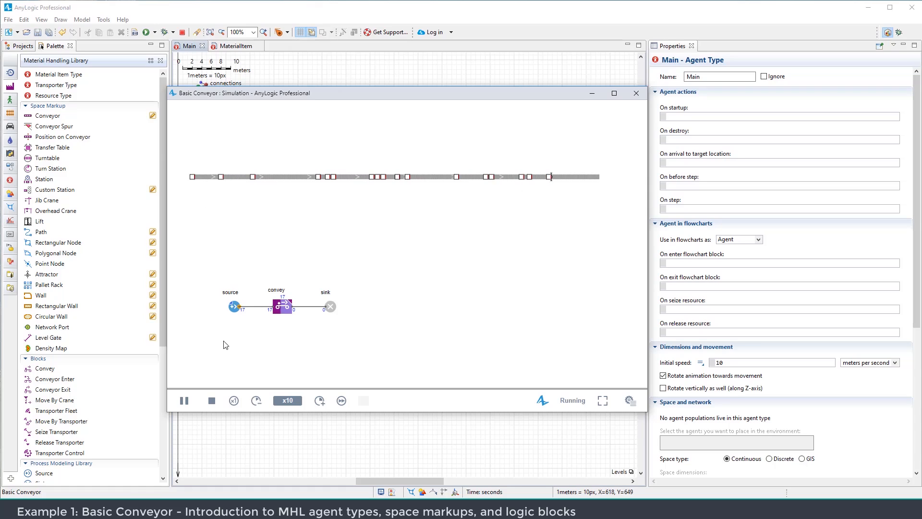
click(212, 402)
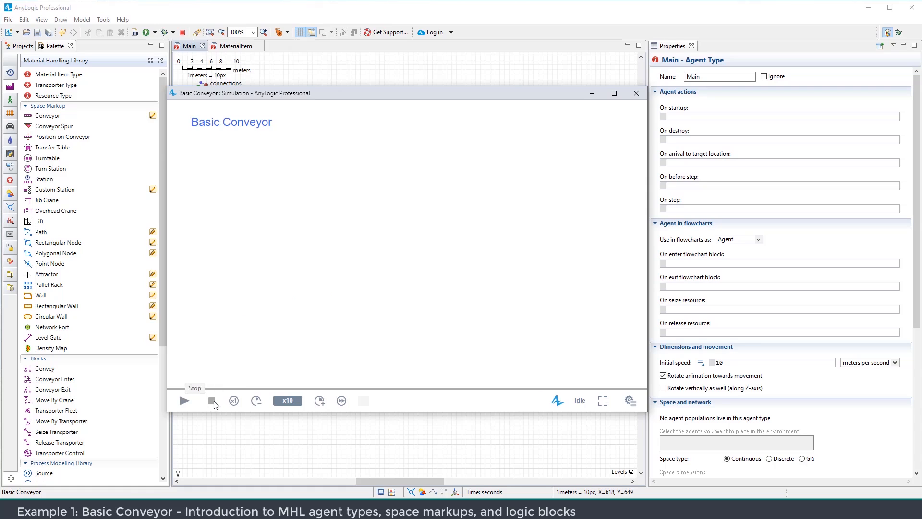
click(636, 92)
Set the conveyor type to Fixed cell
click(561, 184)
click(742, 132)
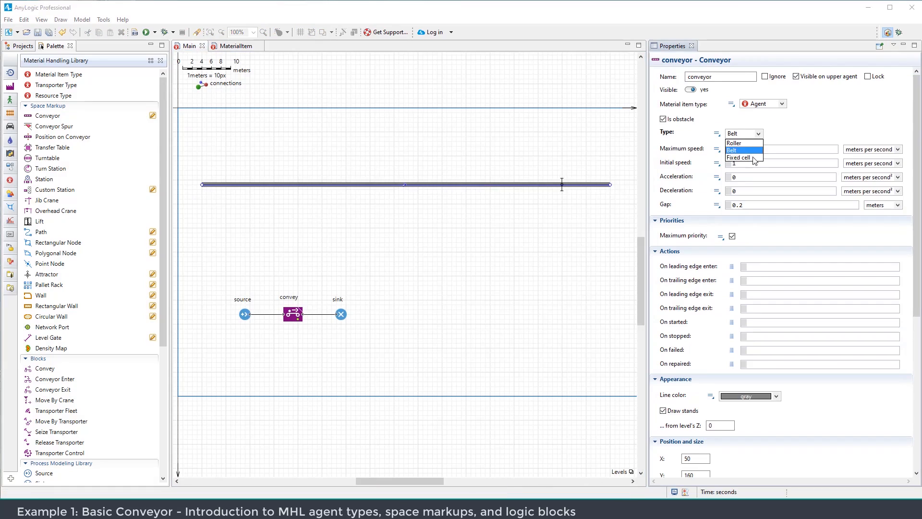
click(748, 158)
scroll(488, 235, up, 1)
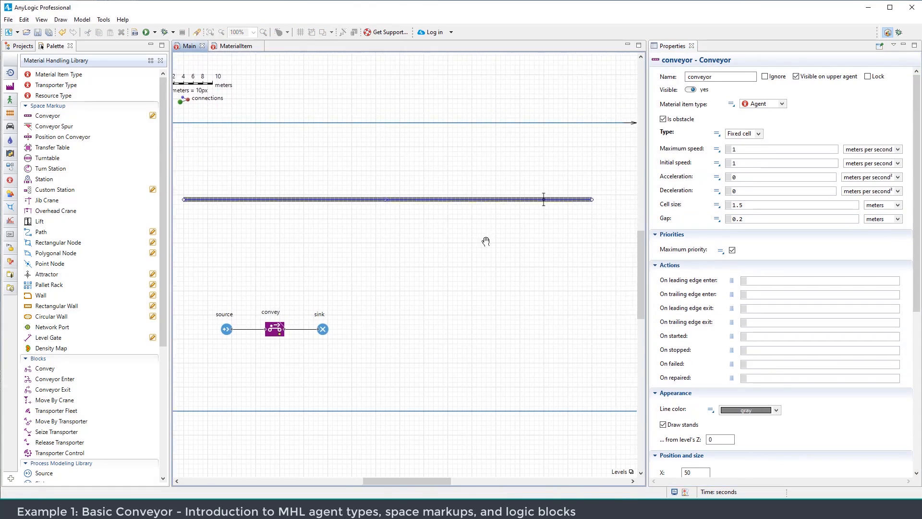
scroll(500, 240, up, 1)
scroll(488, 263, down, 2)
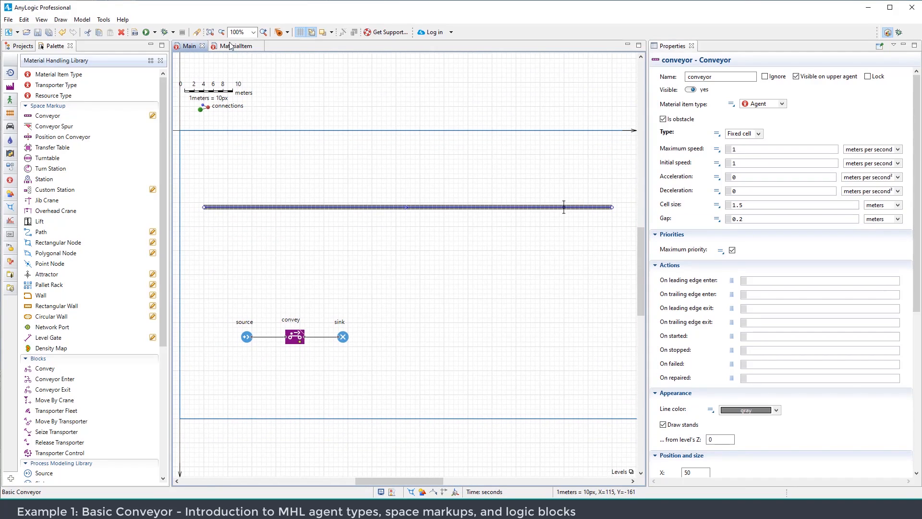
Run the simulation to check how items move along the fixed cell conveyor, speeding it up beyond x5, and close it
click(149, 34)
click(185, 400)
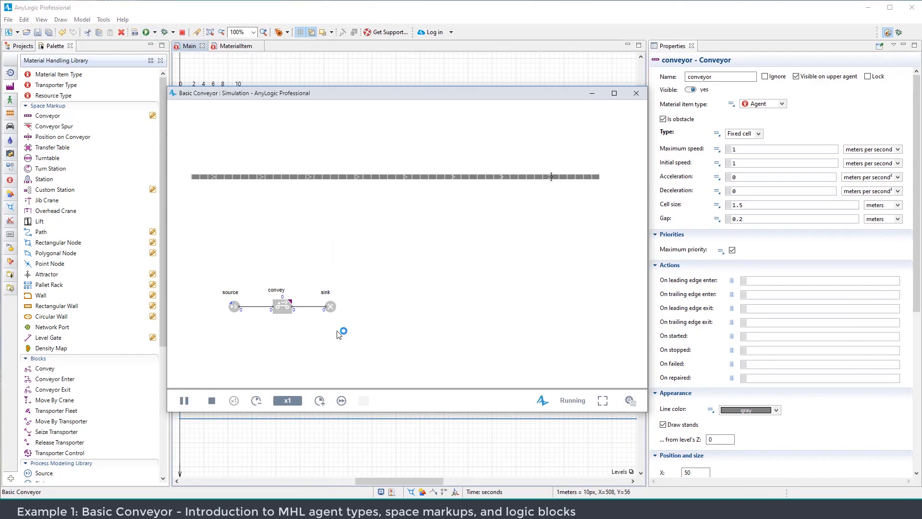
click(320, 400)
click(320, 400)
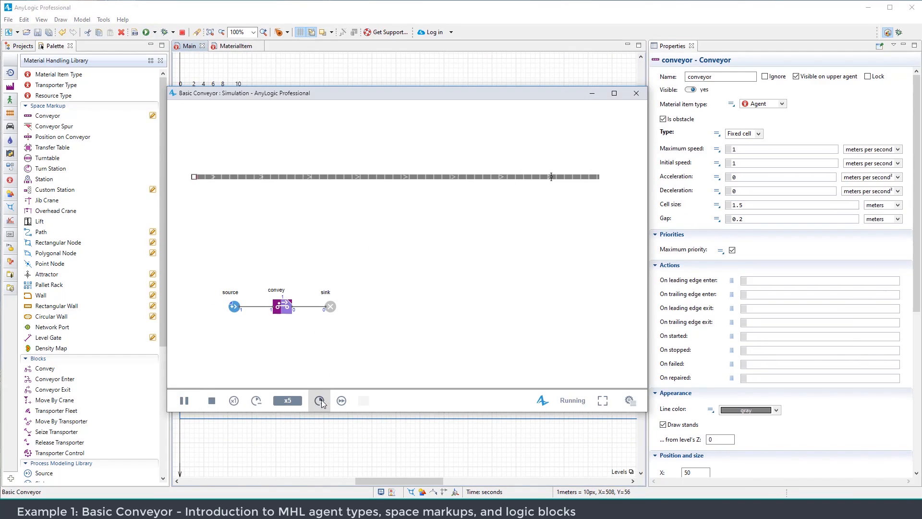
click(320, 400)
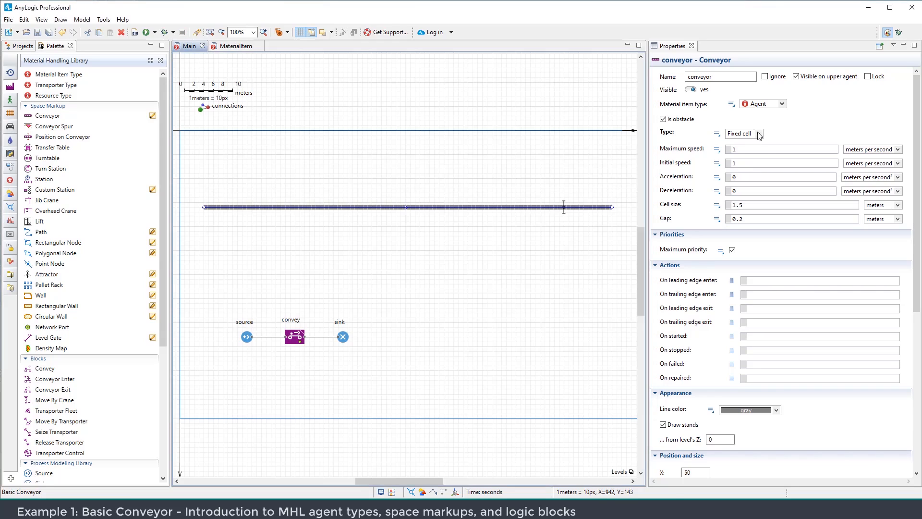
Set the conveyor type to Roller
click(744, 134)
click(740, 148)
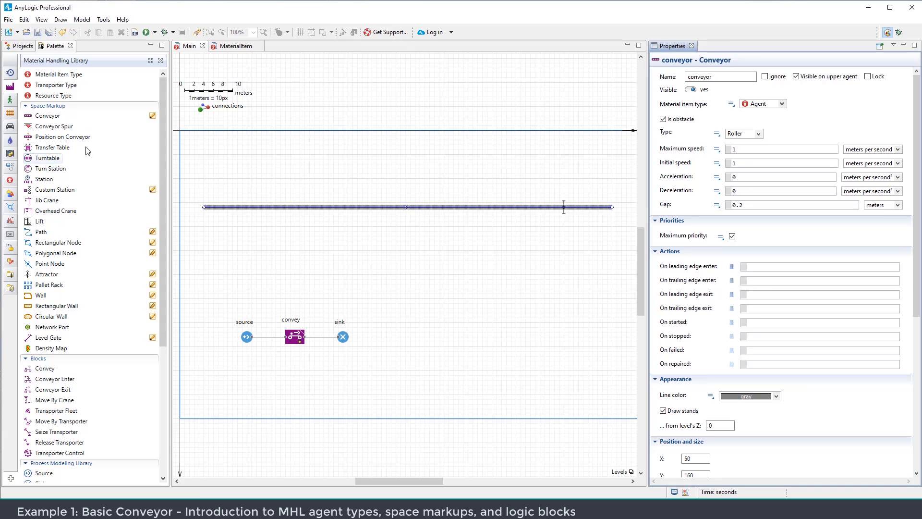
Draw a second conveyor from X 60, Y 270 diagonally up so that it joins the first part of the existing conveyor
double_click(48, 116)
click(209, 260)
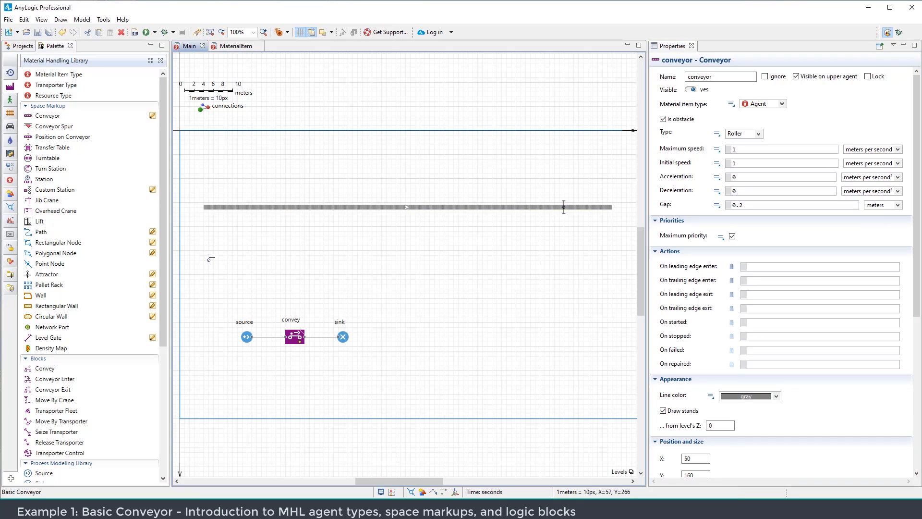
double_click(289, 207)
click(289, 243)
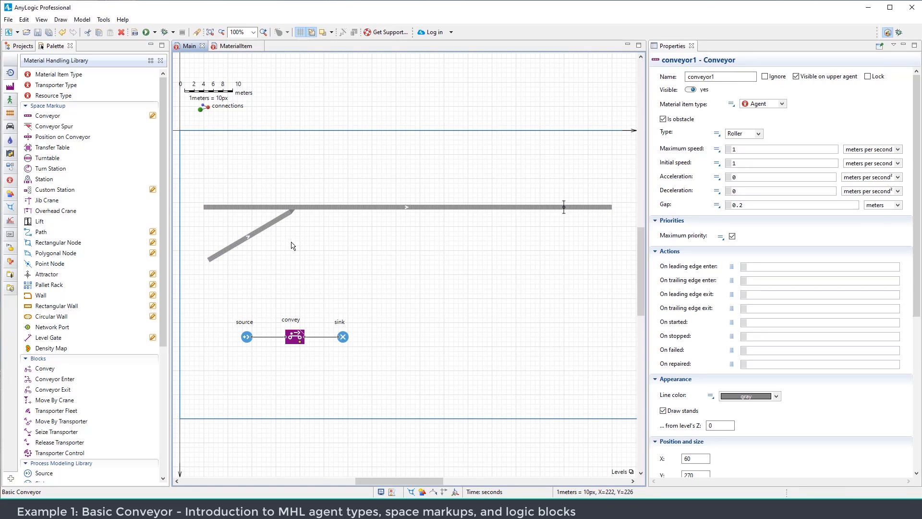
drag(287, 248, 315, 255)
scroll(330, 264, up, 2)
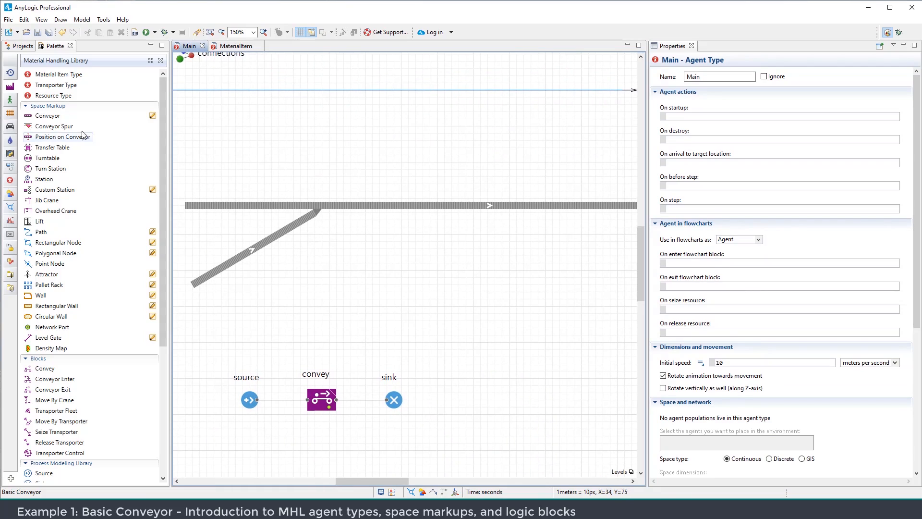
Draw a third conveyor from X 340, Y 150 that branches diagonally up off the main conveyor
double_click(47, 115)
click(394, 206)
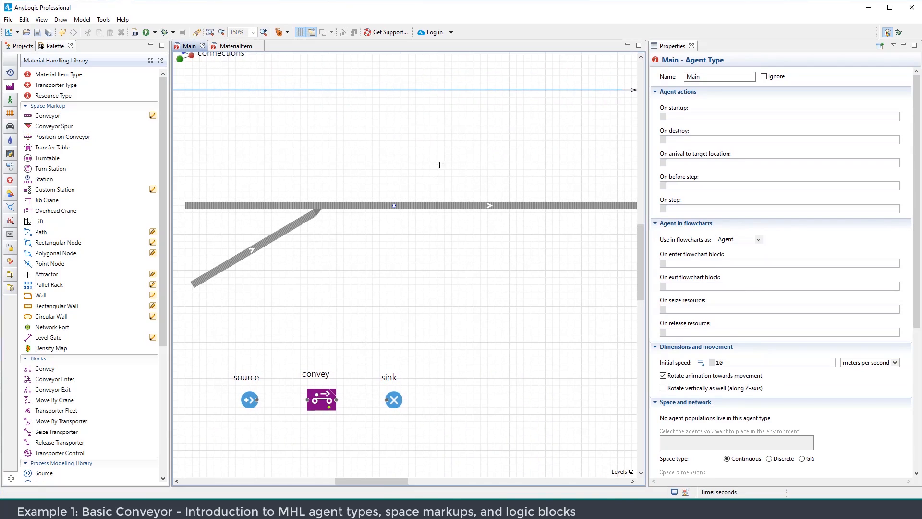
double_click(486, 125)
click(256, 207)
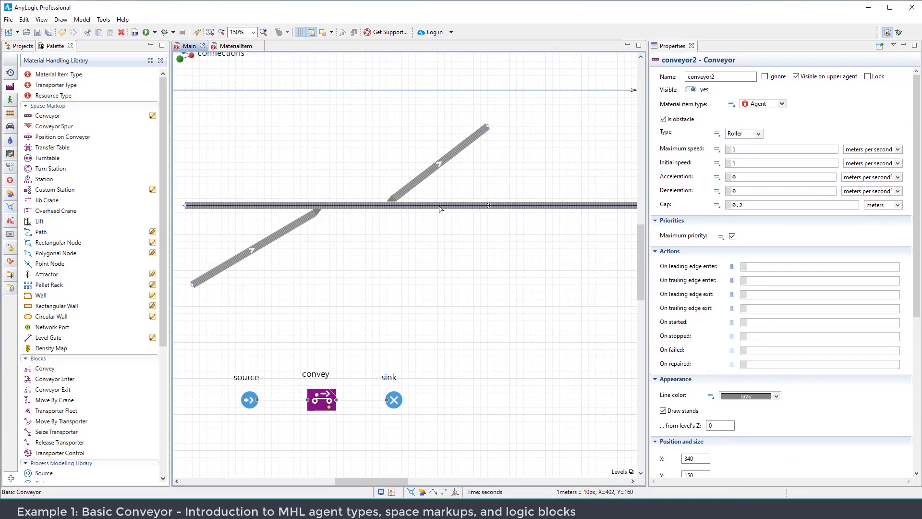
click(351, 238)
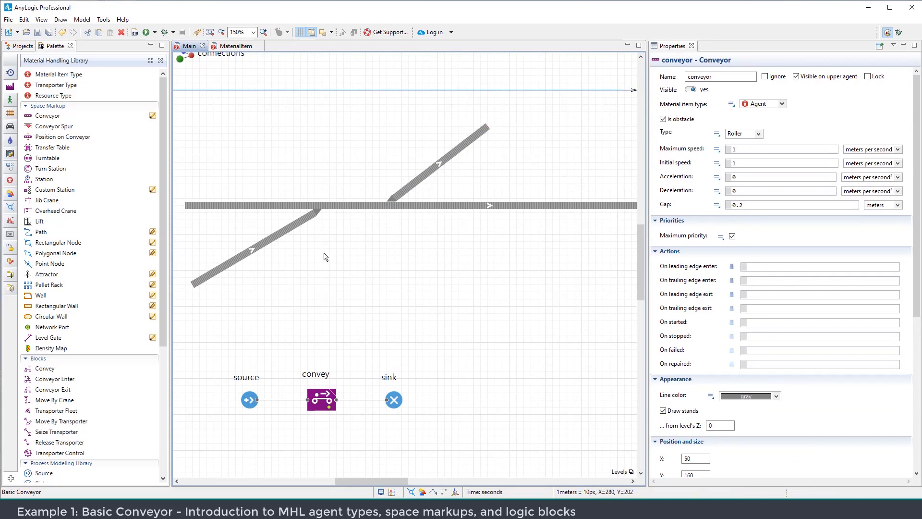
drag(322, 256, 336, 247)
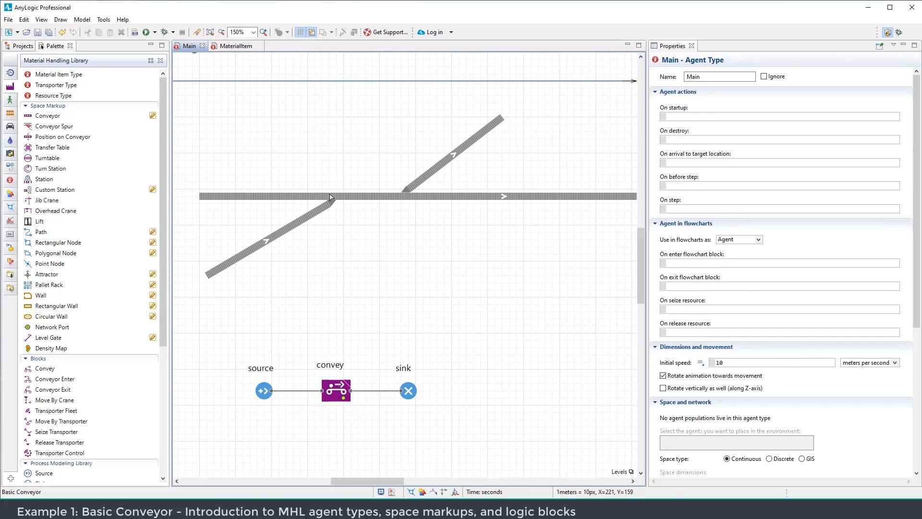
Add a conveyor spur at offset 250 on the main conveyor and draw a conveyor from X 170, Y 280 up to it
click(61, 127)
mouse_move(60, 131)
mouse_down()
mouse_move(410, 211)
mouse_move(383, 203)
mouse_up()
double_click(51, 115)
click(286, 282)
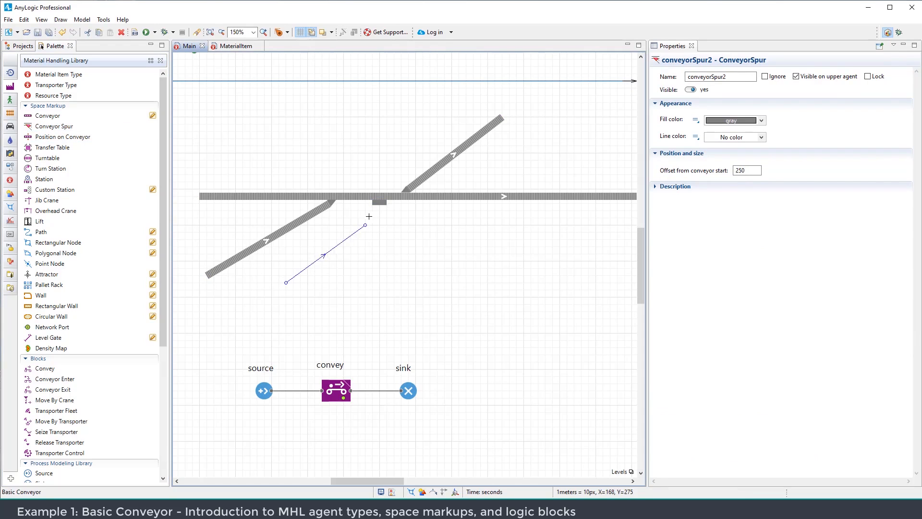
double_click(377, 238)
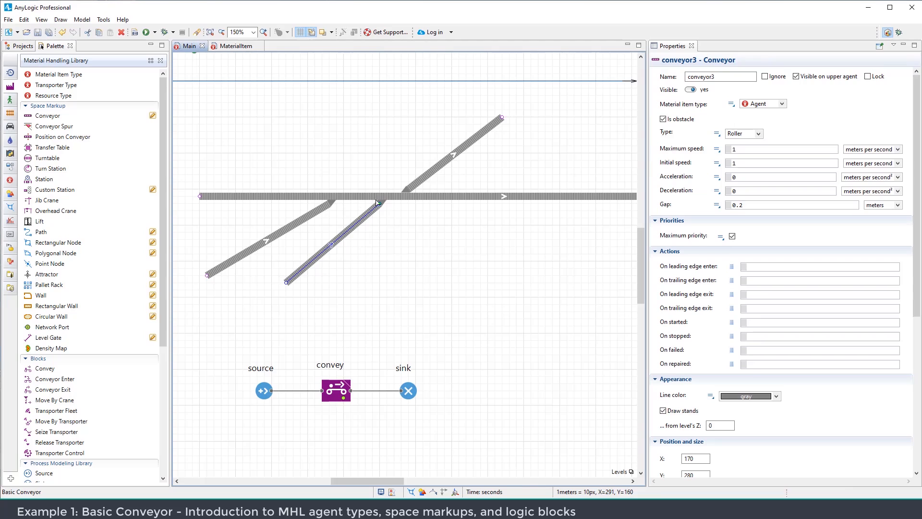
Delete the conveyor starting at X 170, Y 280 together with its spur on the main conveyor
click(382, 219)
click(372, 216)
key(Delete)
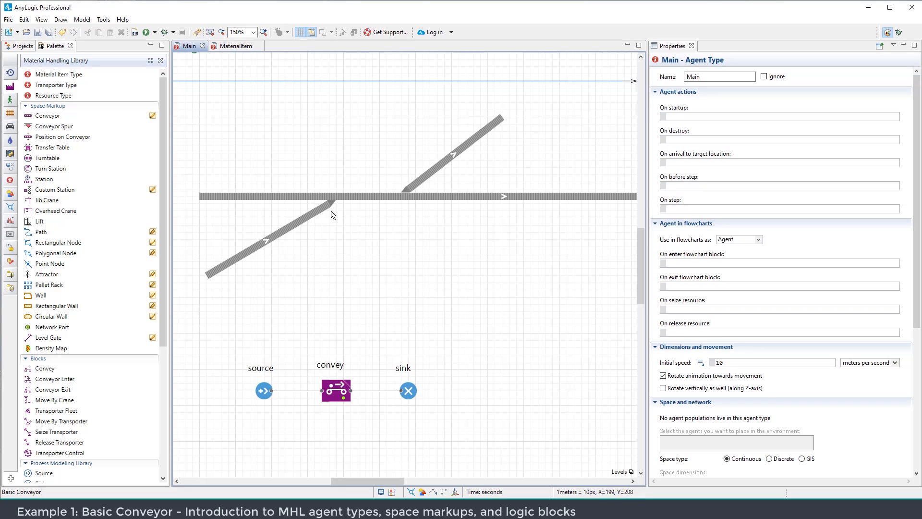
Inspect the main conveyor and the merging conveyor, including their properties and the points where they join
drag(338, 214, 348, 231)
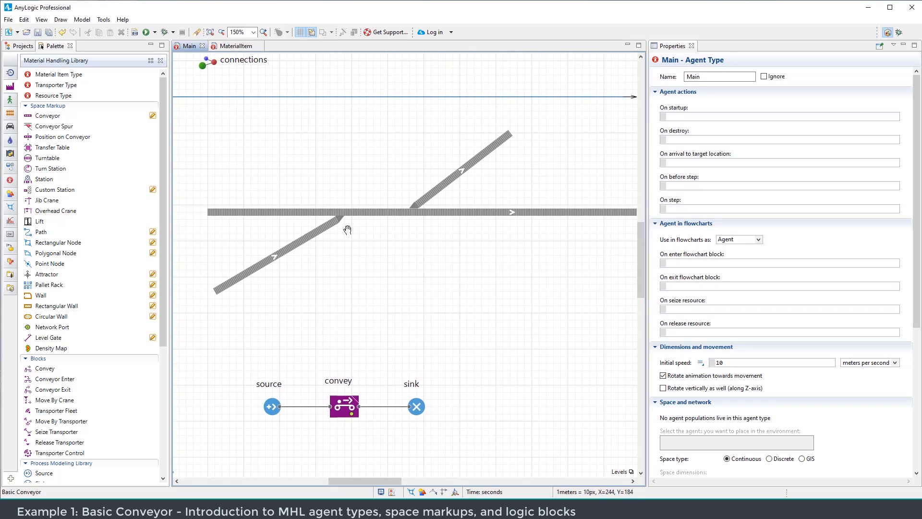
scroll(345, 229, up, 1)
scroll(354, 218, down, 1)
scroll(356, 221, down, 3)
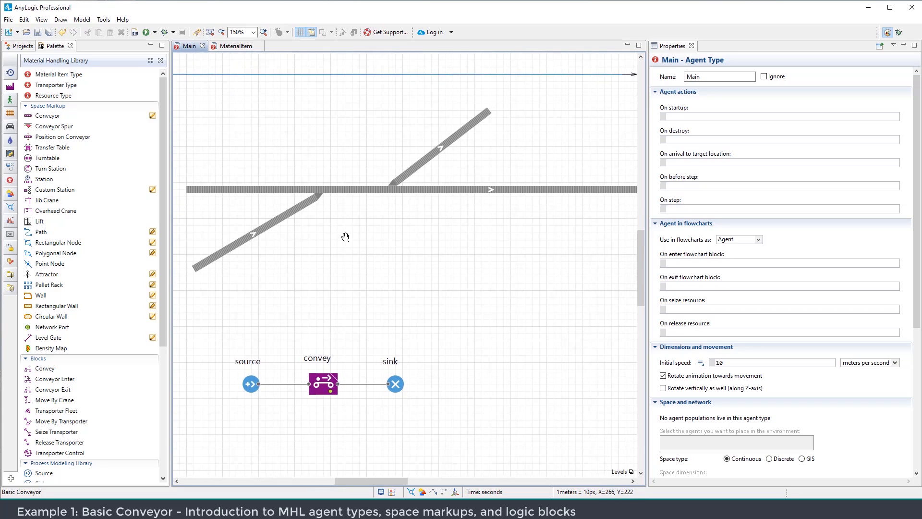
drag(354, 241, 342, 232)
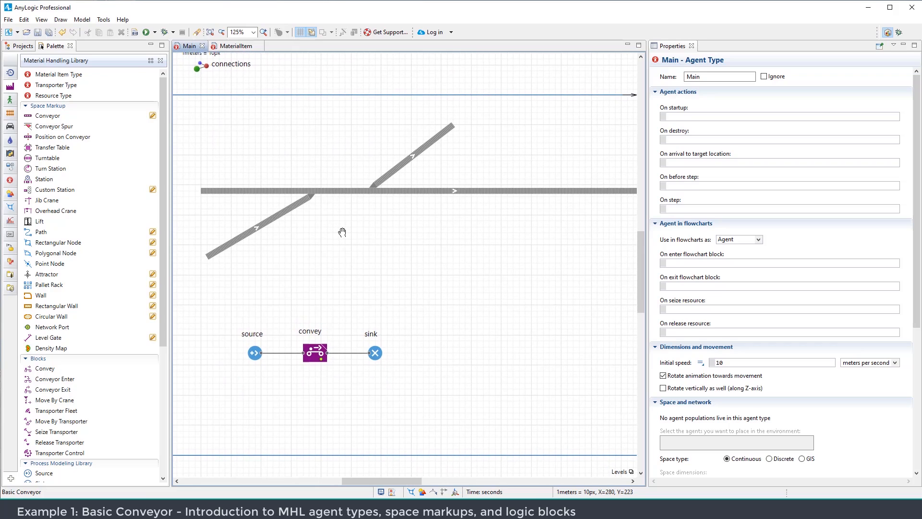
click(249, 192)
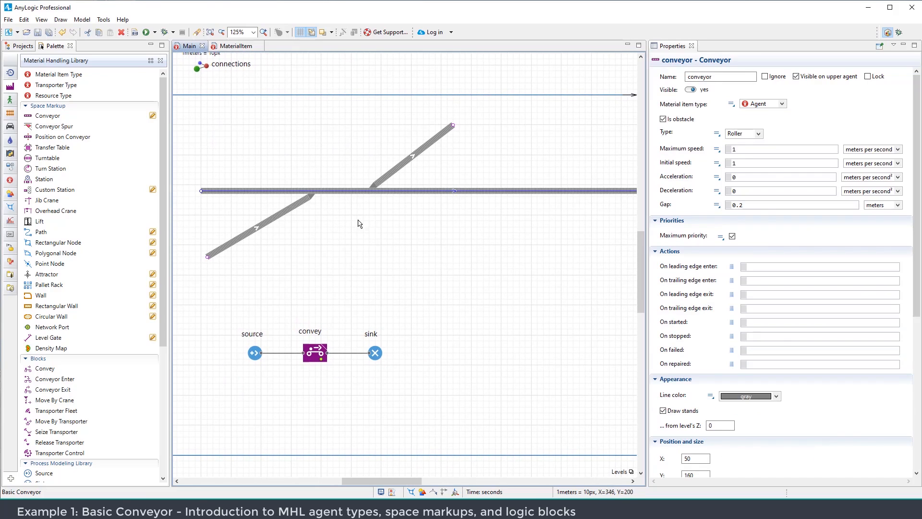
click(285, 248)
click(270, 221)
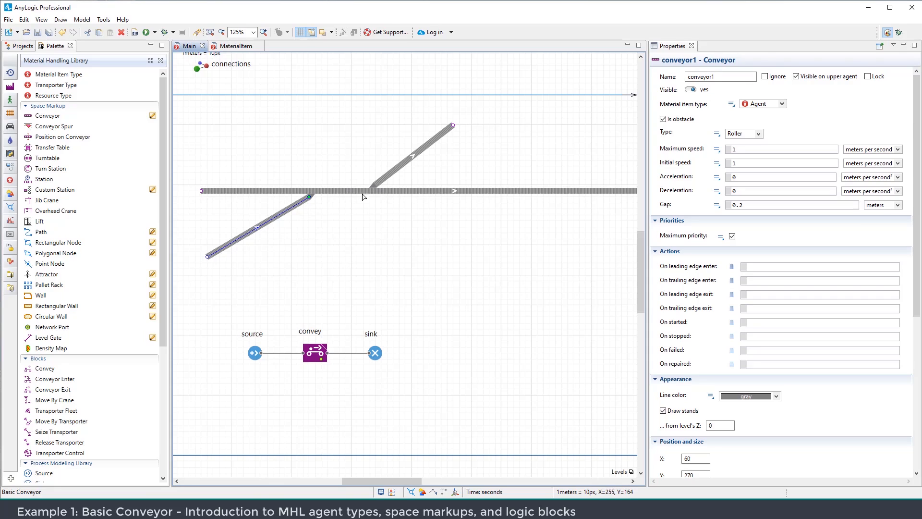
click(321, 229)
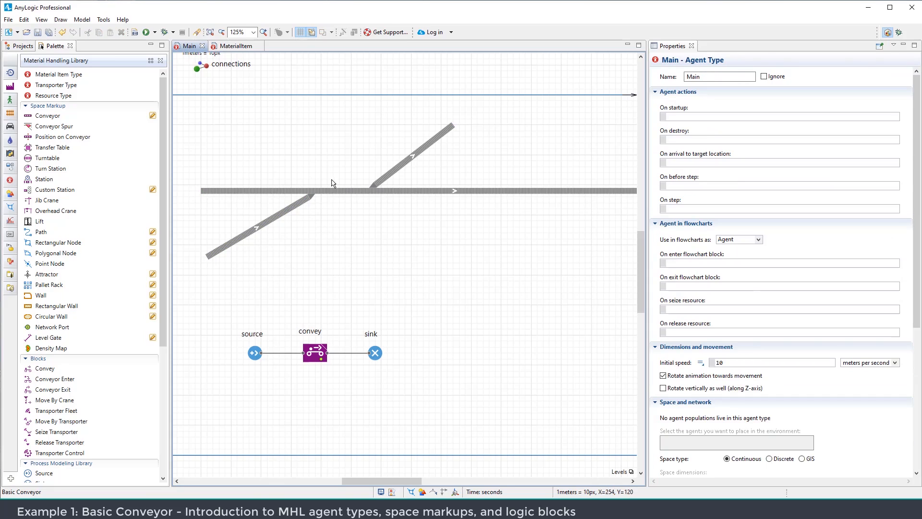
Turn off maximum priority for the merging conveyor and for the main conveyor
click(377, 192)
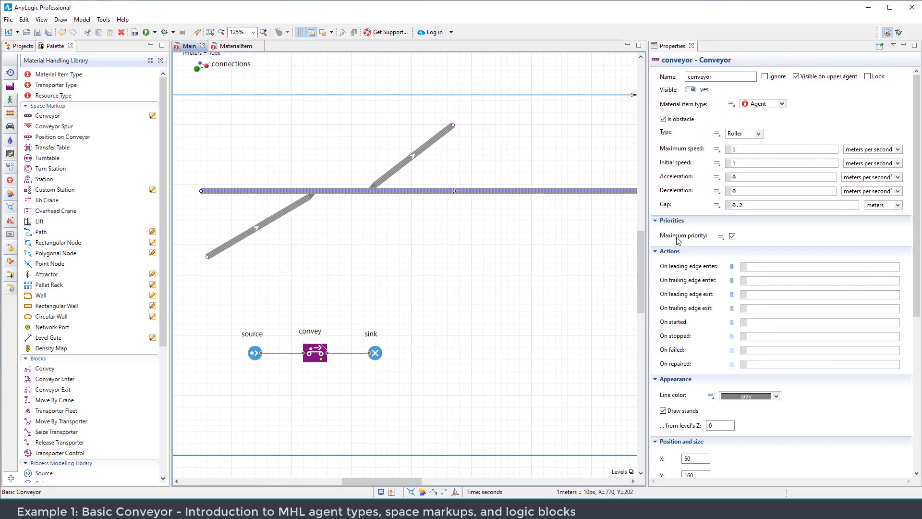
mouse_move(680, 240)
click(298, 209)
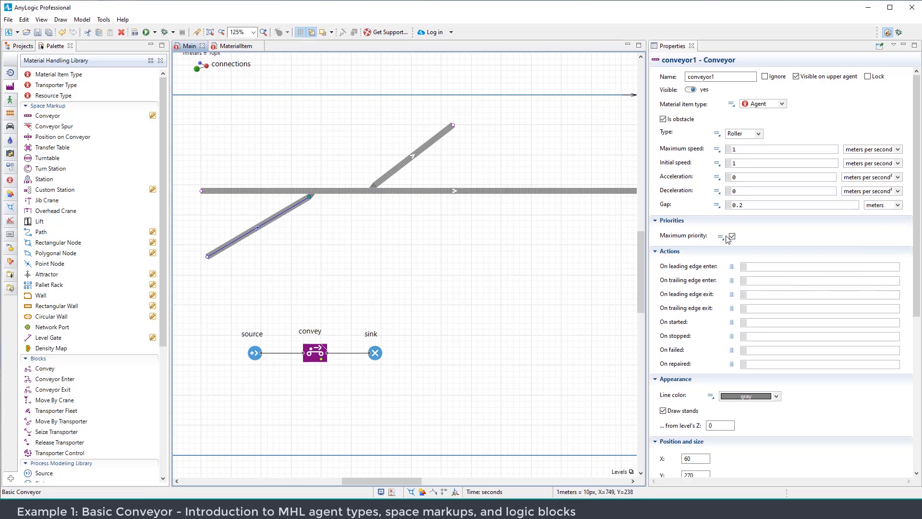
click(732, 237)
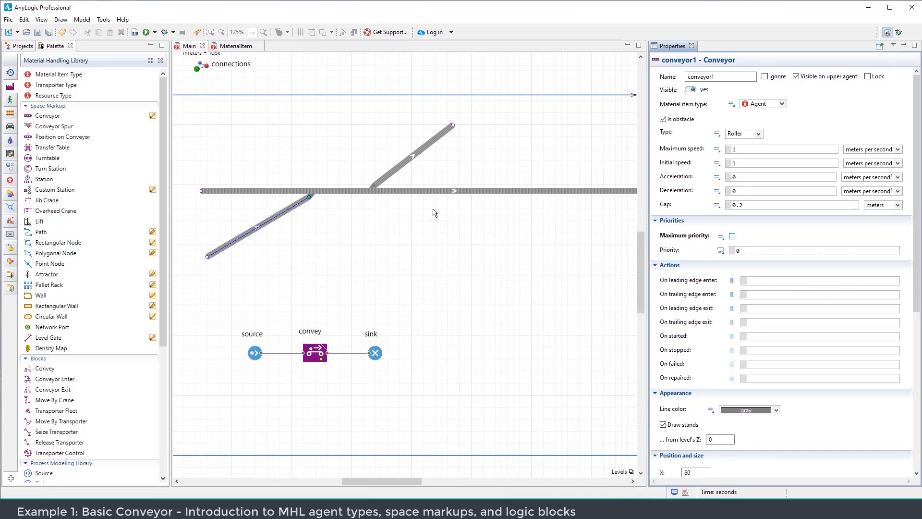
click(335, 194)
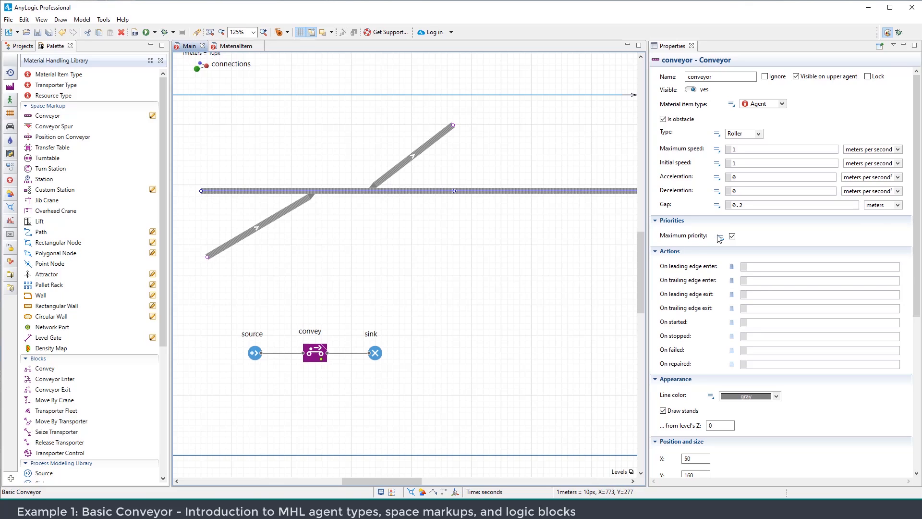
click(733, 237)
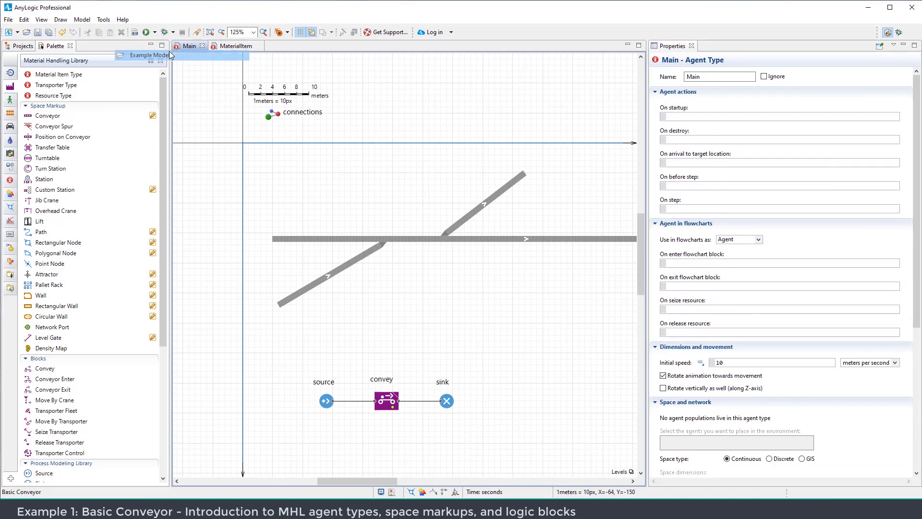
Find the Conveyor Singulator example among the Material Handling Library how-to models and run it
click(412, 93)
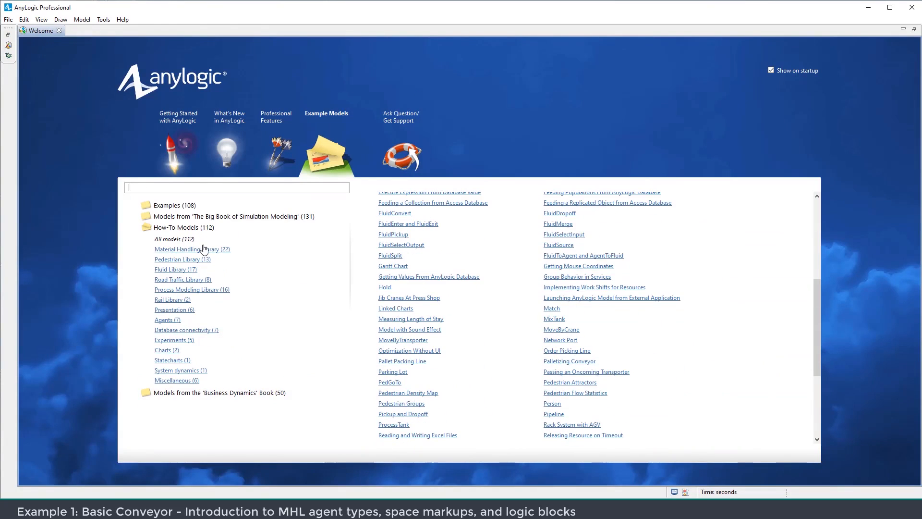
click(203, 249)
scroll(510, 316, down, 5)
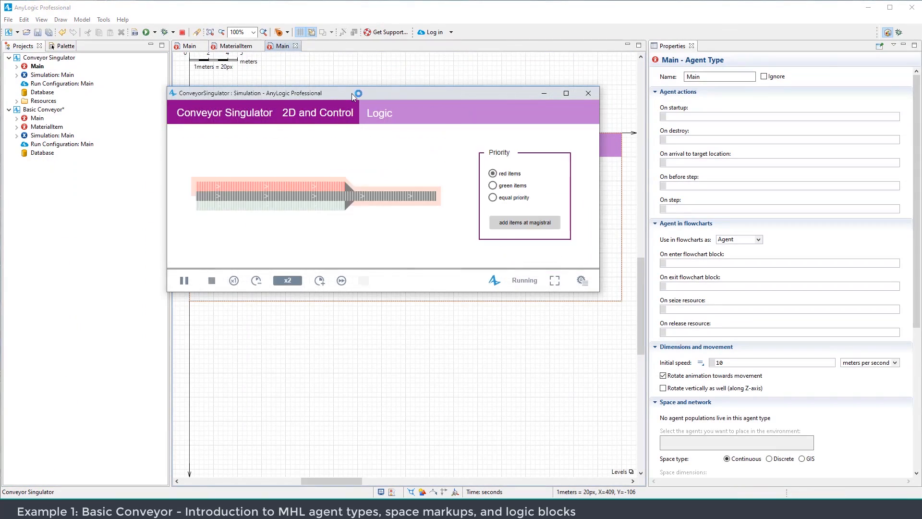
Compare merging in the running Conveyor Singulator by switching the priority to green items and to equal priority
drag(351, 93, 373, 154)
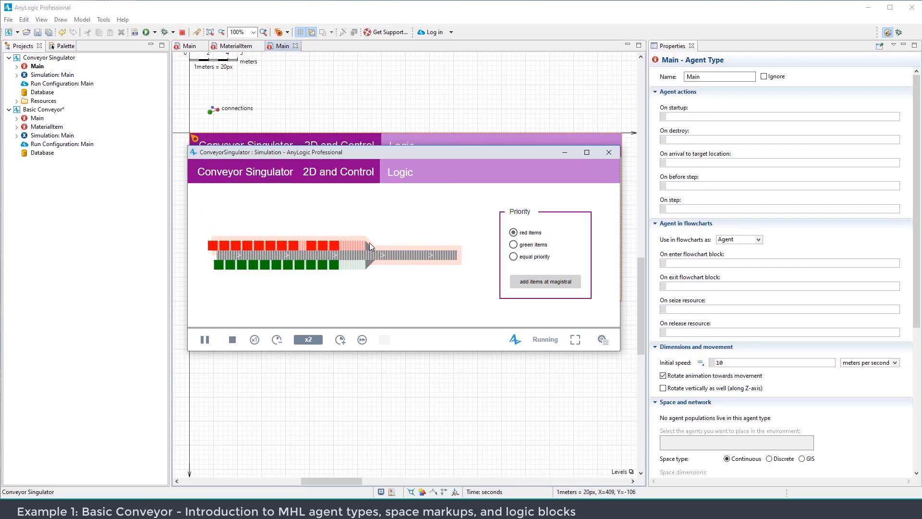
click(514, 244)
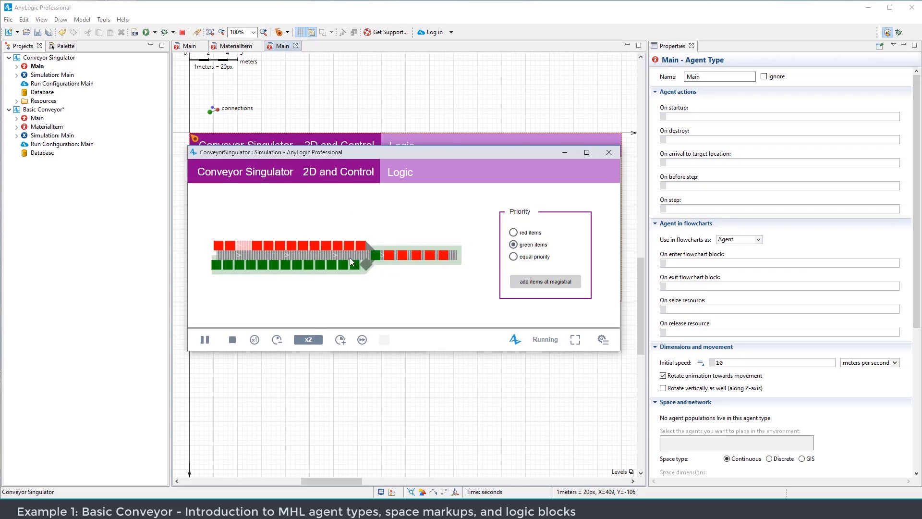
click(514, 257)
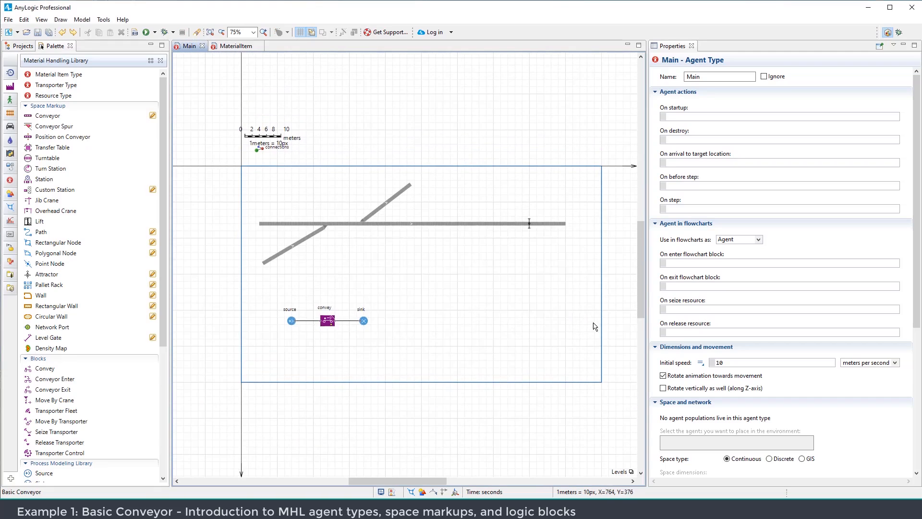
In the Basic Conveyor model, move the main conveyor down and delete both diagonal conveyors, their spurs and the position on conveyor
key(ctrl+a)
drag(393, 225, 400, 253)
drag(586, 317, 251, 197)
drag(431, 252, 427, 279)
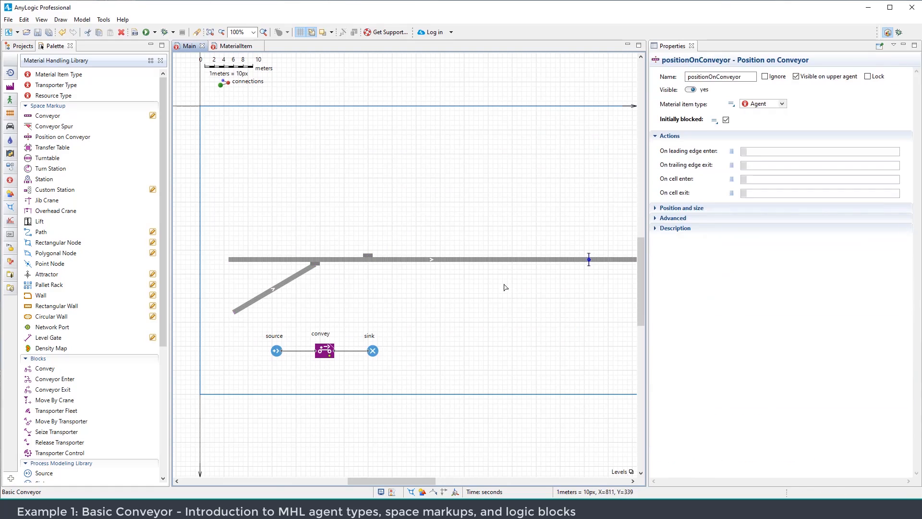
click(505, 287)
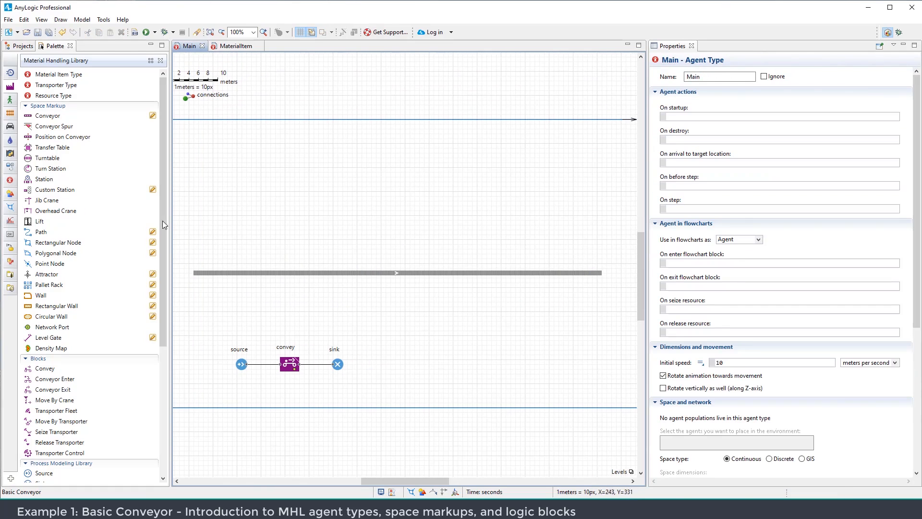
Draw a bypass conveyor that leaves the main conveyor at X 130, Y 310, runs up and across, and rejoins it
double_click(48, 116)
click(227, 273)
click(323, 248)
double_click(323, 273)
click(314, 285)
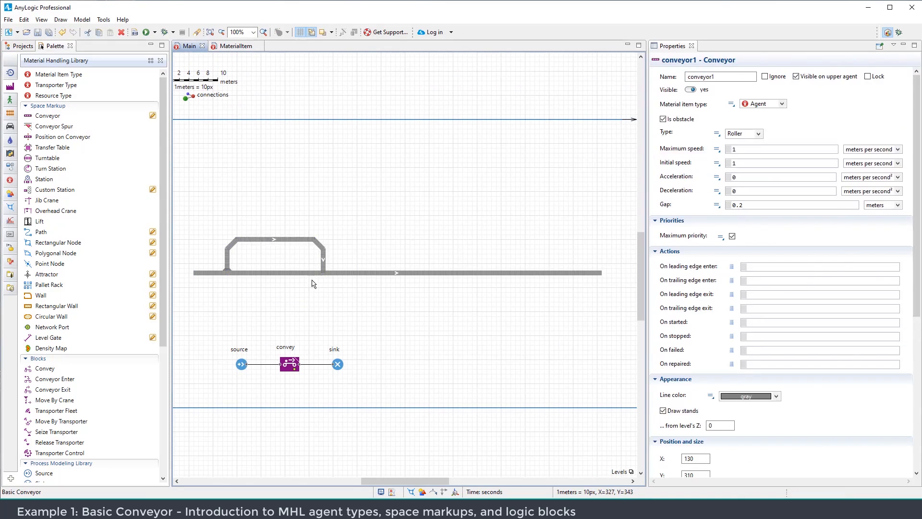
scroll(315, 286, up, 1)
click(346, 261)
scroll(345, 289, down, 1)
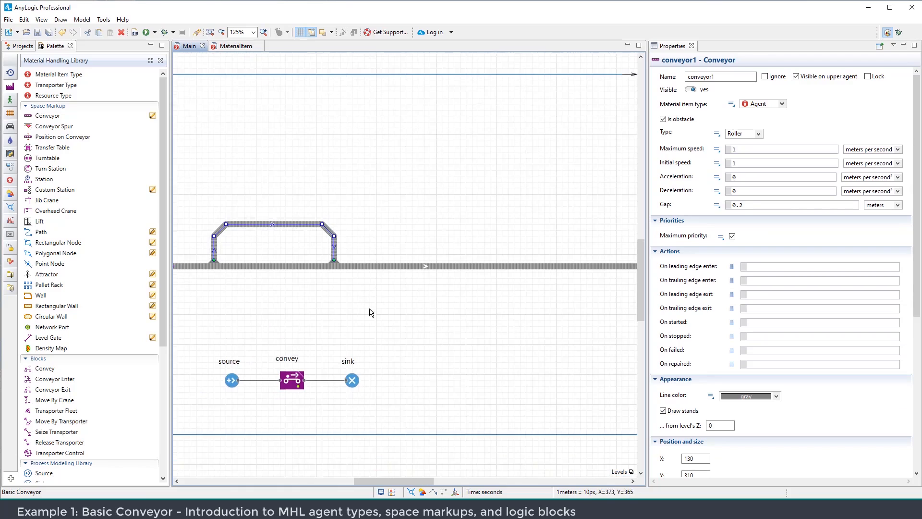
Draw a long exit conveyor branching diagonally up from the last part of the main conveyor
double_click(48, 116)
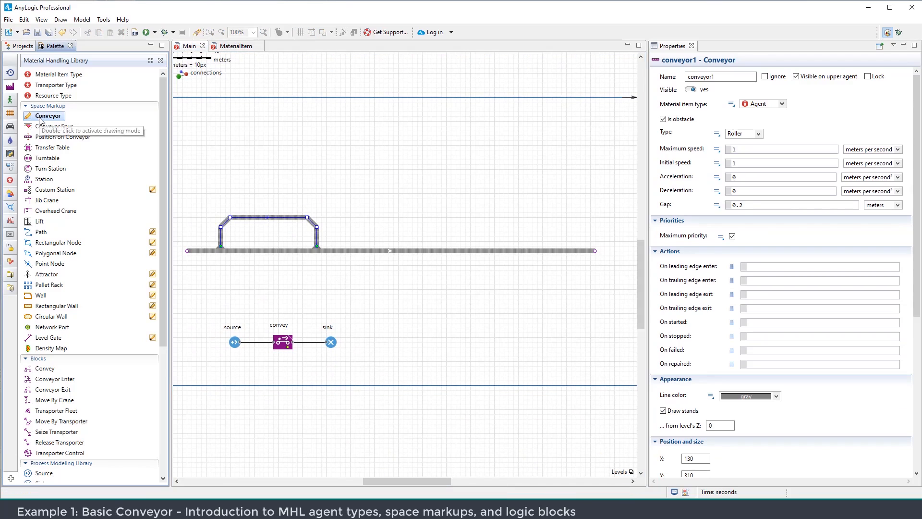
click(485, 251)
double_click(576, 130)
click(476, 261)
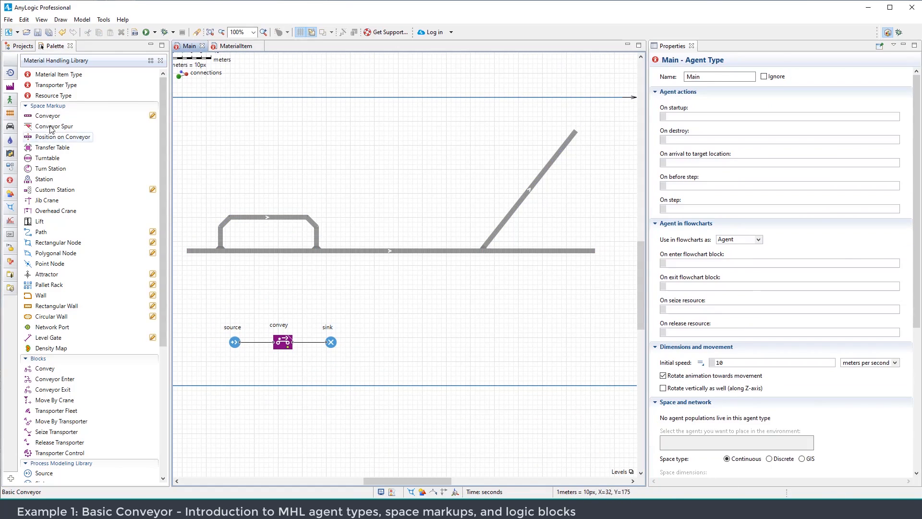
Draw a shortcut conveyor from the middle of the main conveyor to the upper part of the diagonal exit conveyor
click(390, 250)
double_click(537, 175)
click(452, 274)
Set the convey block's target conveyor to the diagonal exit conveyor, conveyor2
click(319, 340)
click(799, 137)
click(584, 149)
click(487, 297)
click(306, 340)
Set the convey block's route to avoid conveyor3 and include conveyor1
scroll(674, 198, down, 1)
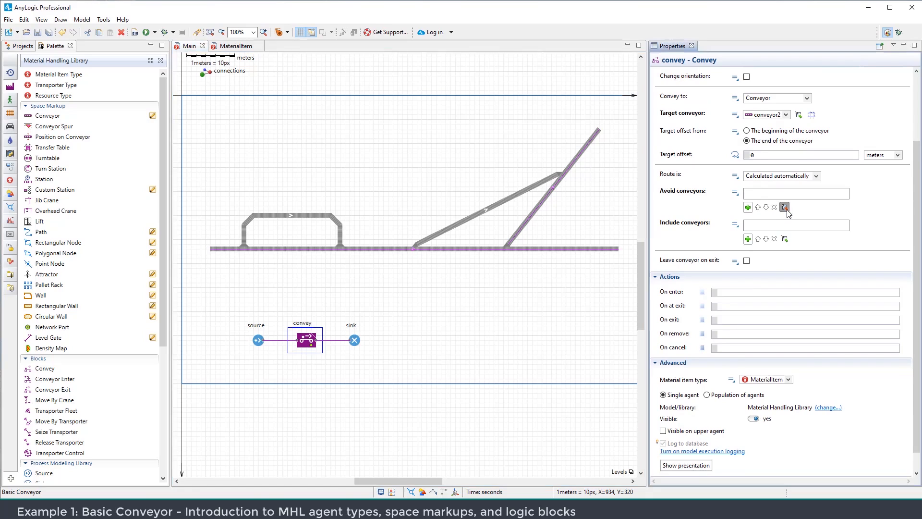
click(785, 208)
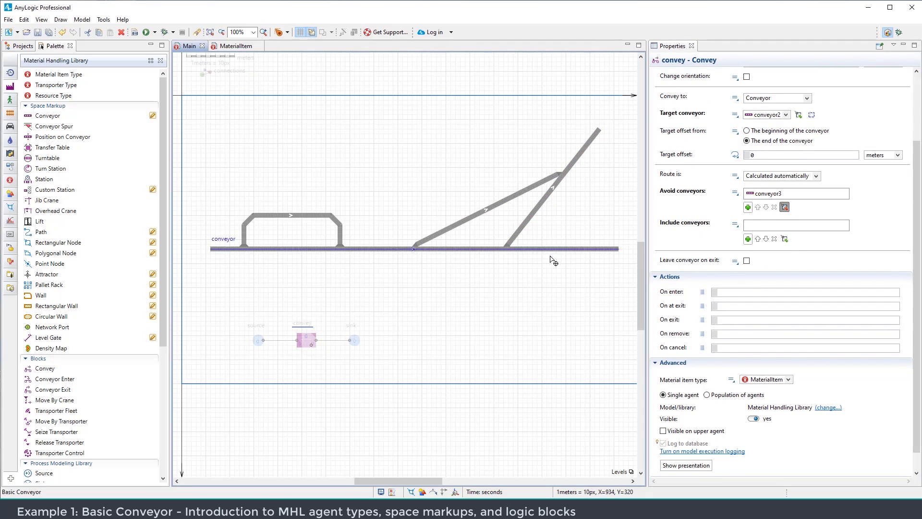
click(784, 239)
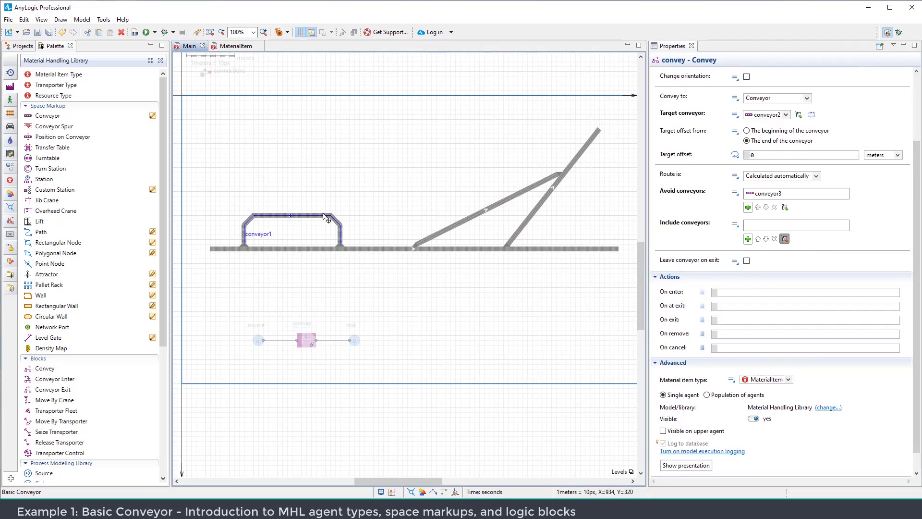
Run the Basic Conveyor simulation at a higher speed to check the route the items take
click(154, 32)
click(163, 42)
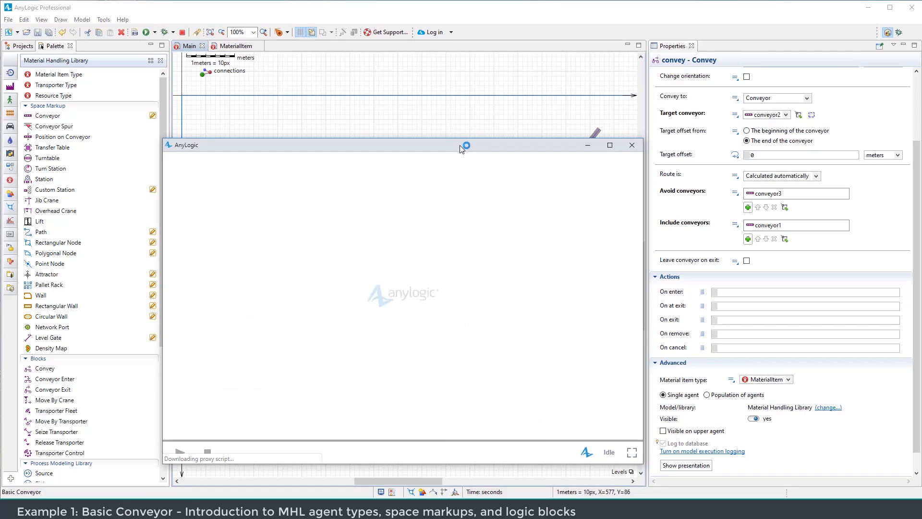
click(153, 424)
click(288, 425)
click(288, 424)
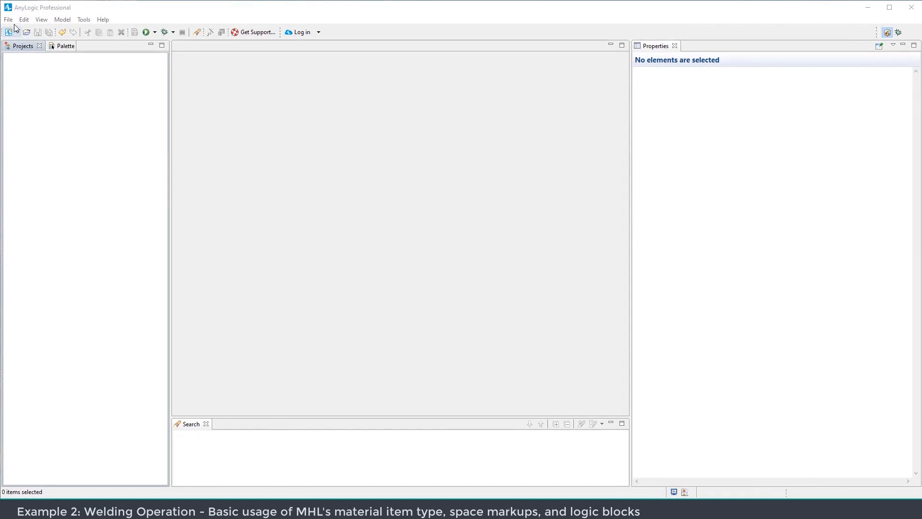
Create a new model named WeldingOperation with seconds as the model time units
click(8, 19)
mouse_move(23, 28)
click(186, 34)
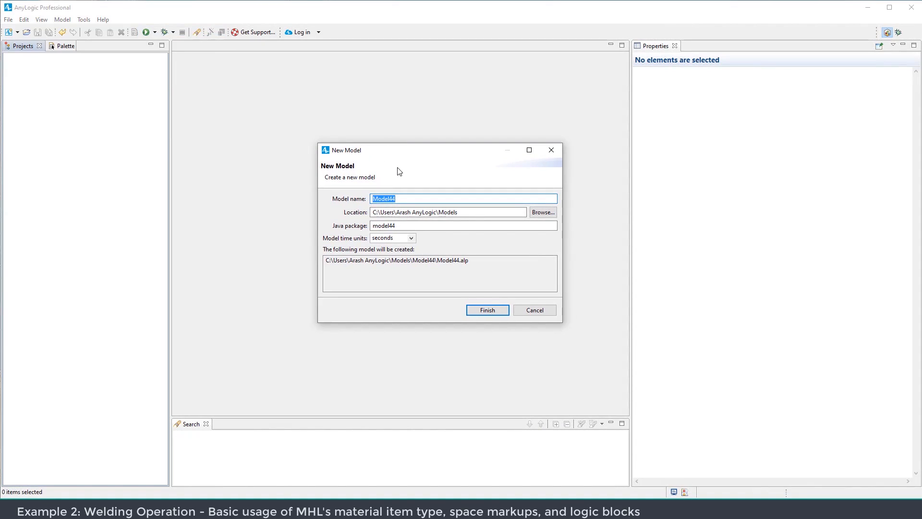
text(WeldingOperation)
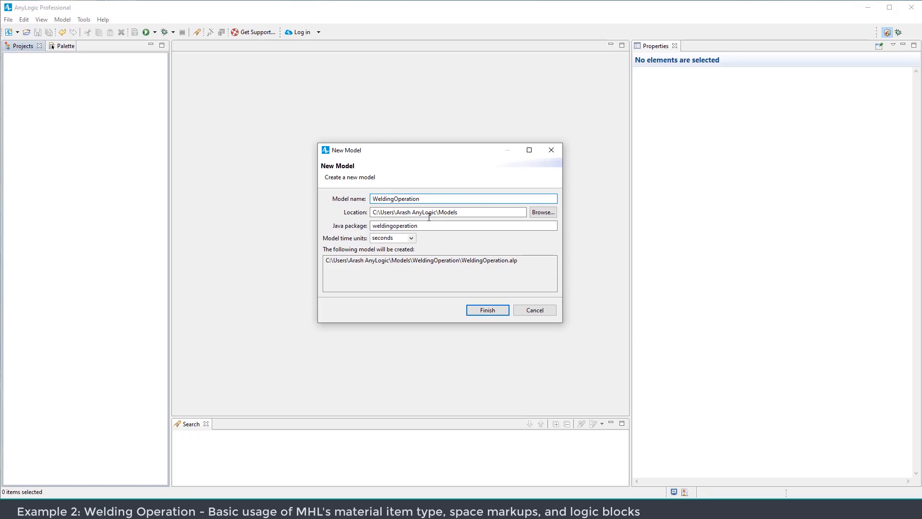
click(489, 311)
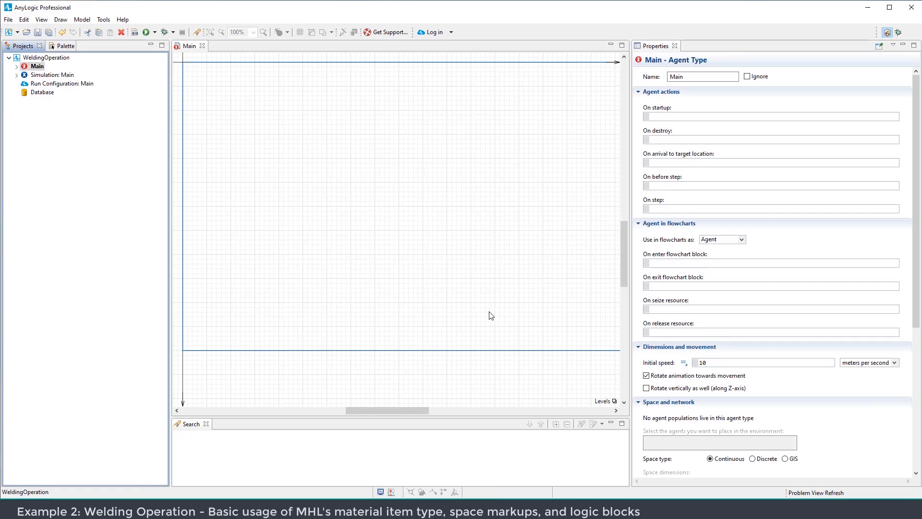
Draw a long straight horizontal conveyor across the upper part of the model frame, starting at X 100, Y 160
click(10, 87)
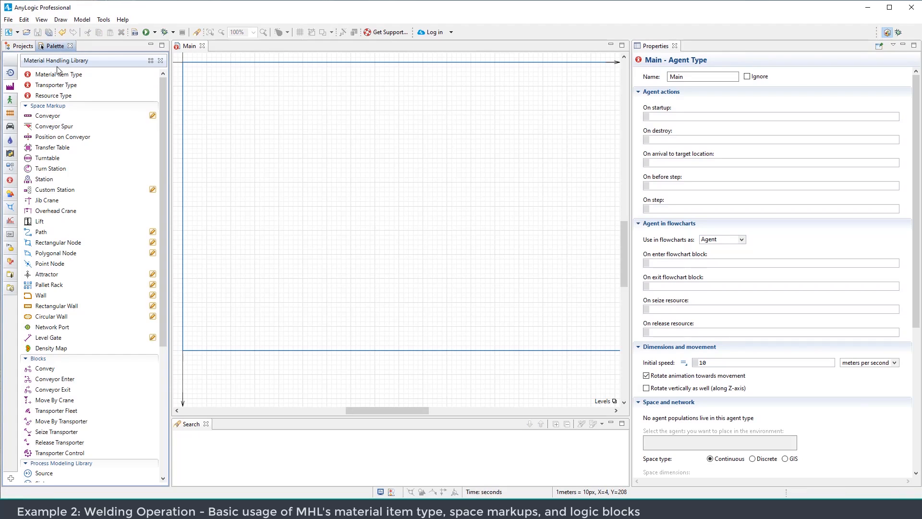
double_click(46, 118)
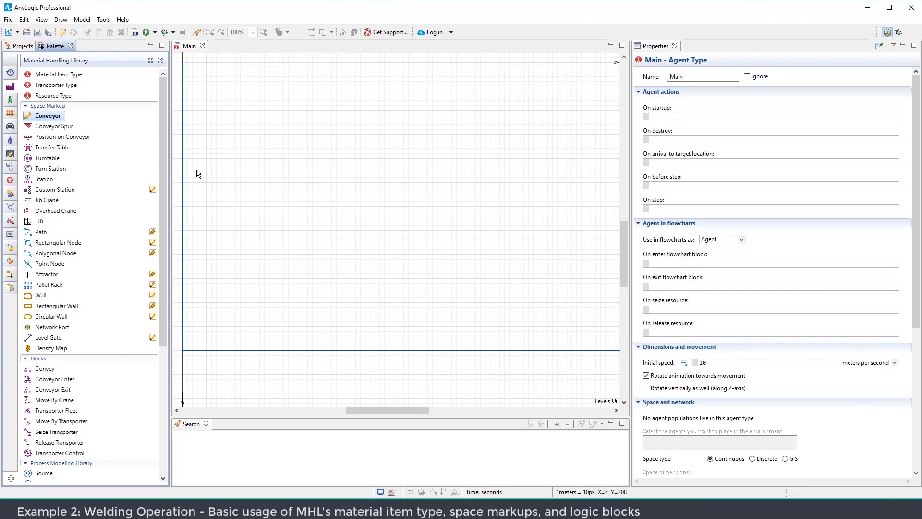
right_click(267, 147)
scroll(267, 147, down, 1)
drag(267, 146, 304, 165)
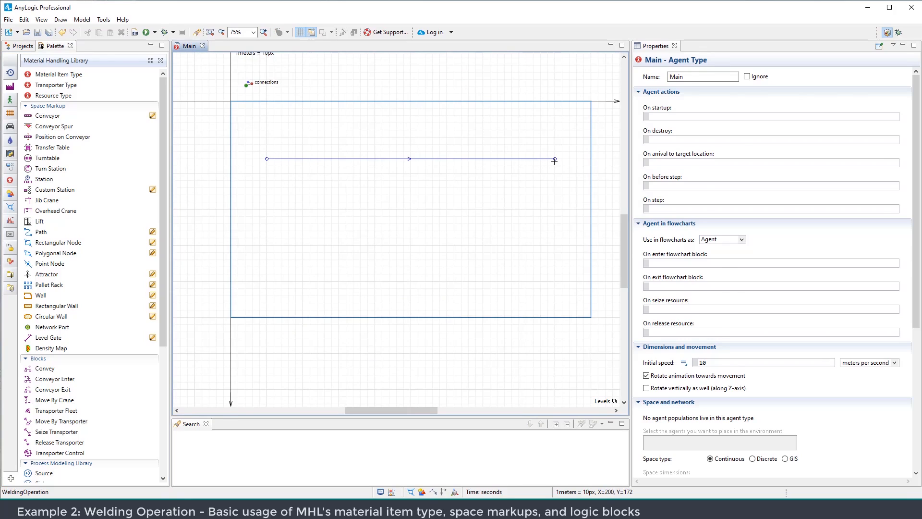
double_click(555, 161)
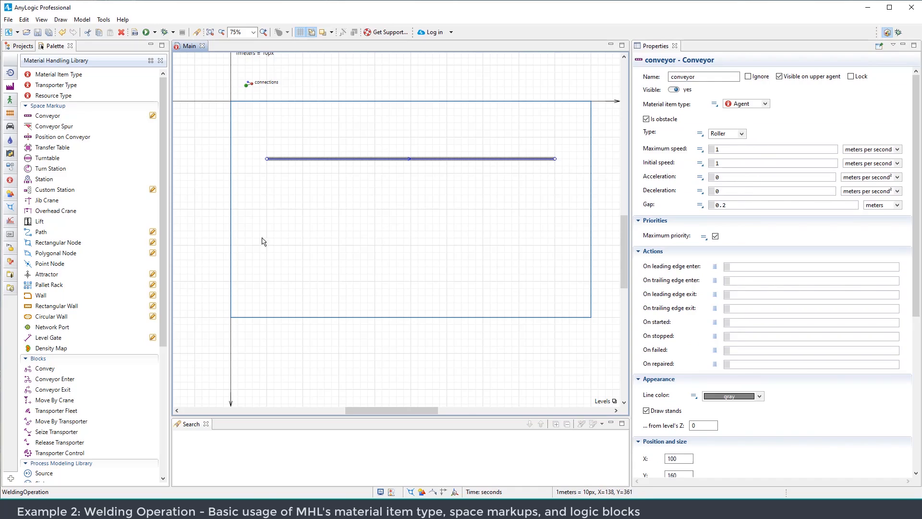
Draw a second conveyor that rises diagonally from X 100, Y 300 below the main conveyor and merges into it
double_click(50, 116)
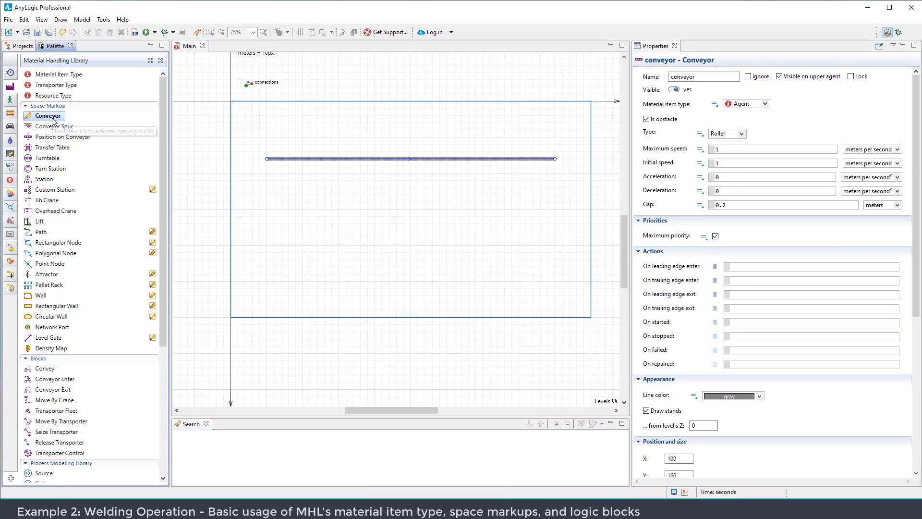
click(266, 209)
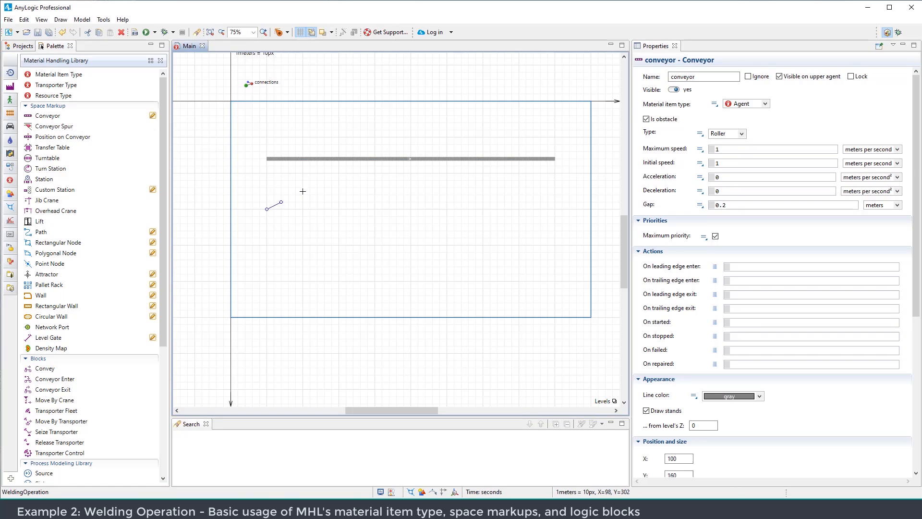
double_click(354, 160)
click(370, 222)
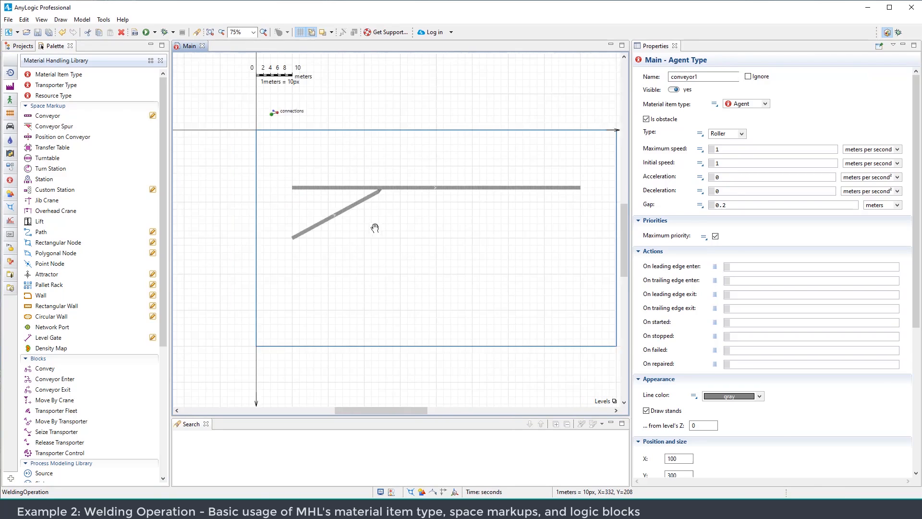
ctrl+scroll(376, 221, up, 2)
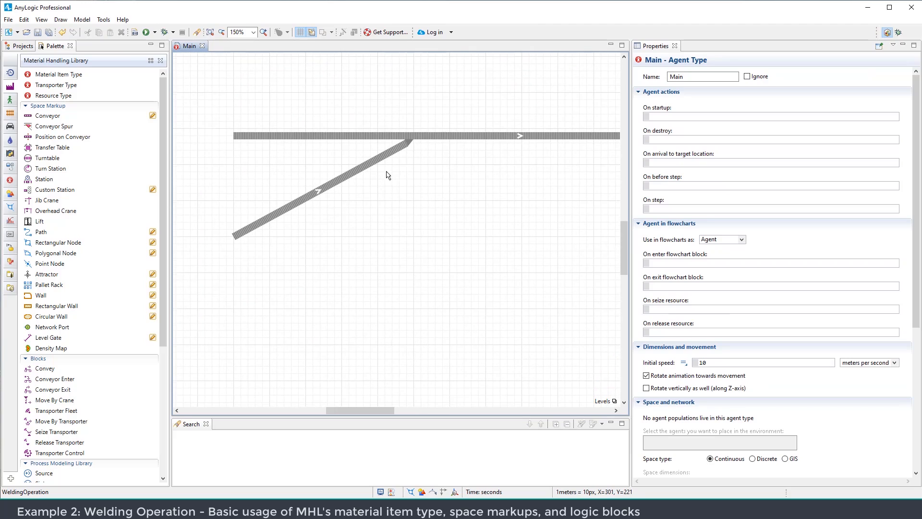
Rename the diagonal feeder conveyor as conveyorSouthEntrance
click(373, 137)
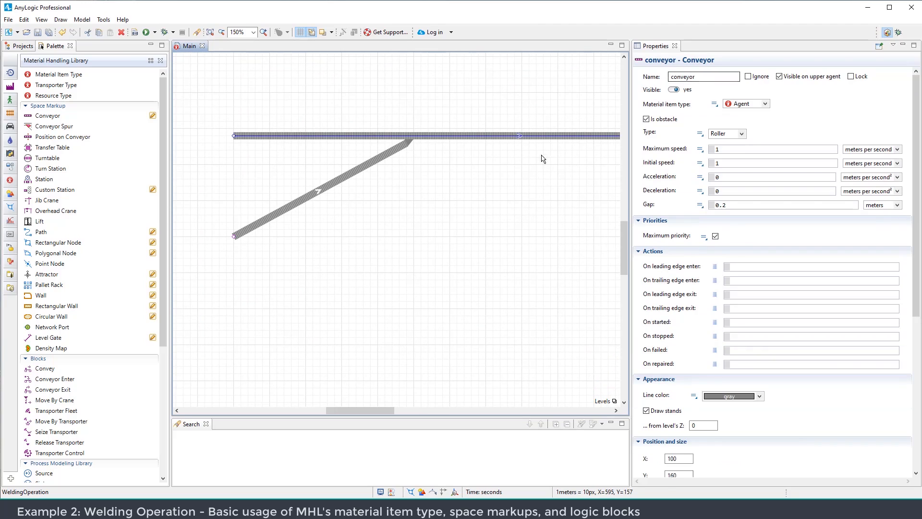
click(342, 182)
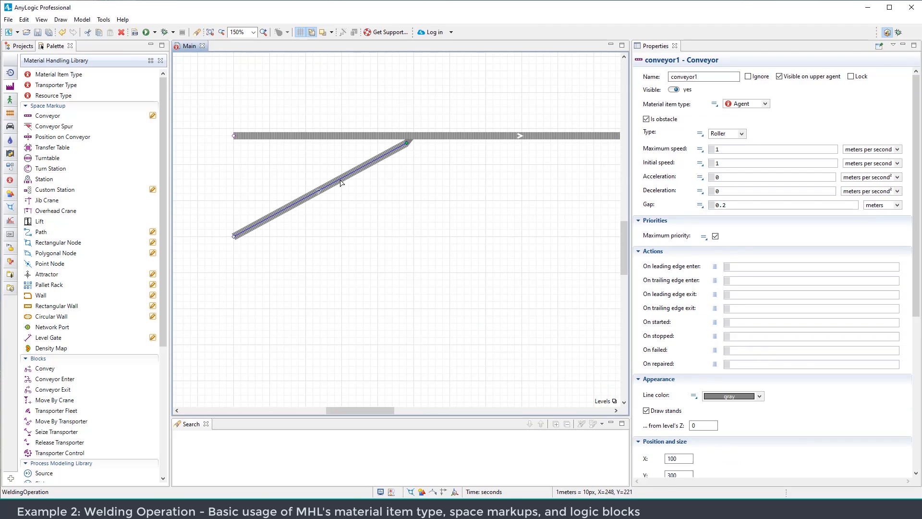
click(699, 77)
key(BackSpace)
text(Spu)
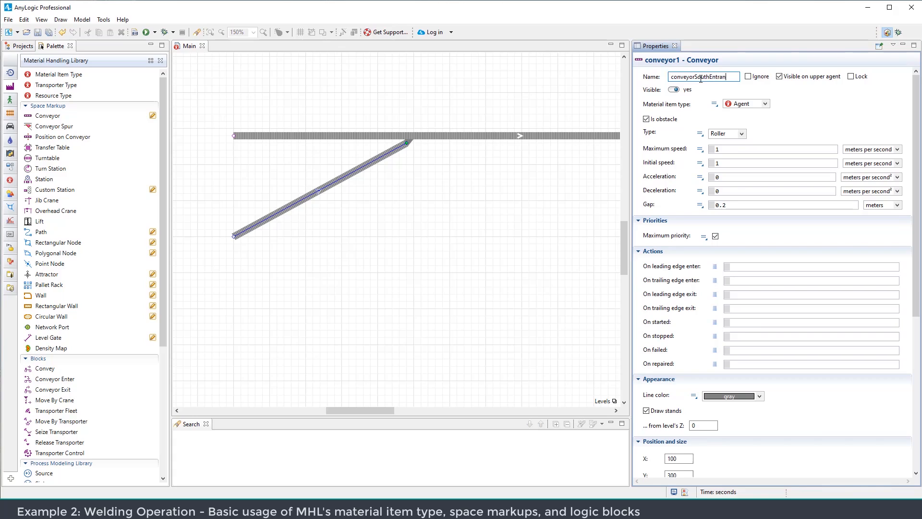
Move the whole conveyor network up, closer to the upper edge of the model frame
click(543, 226)
scroll(473, 204, down, 1)
scroll(467, 200, down, 1)
drag(500, 226, 461, 206)
scroll(461, 206, down, 1)
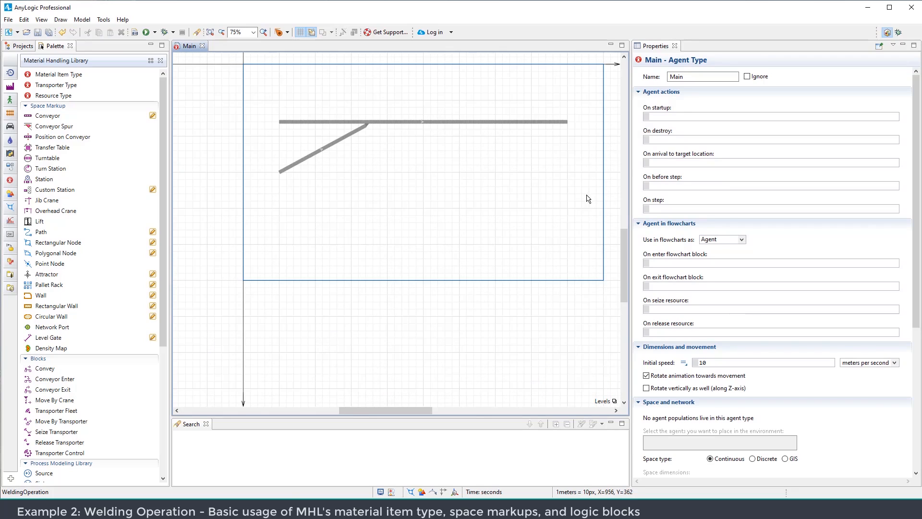
drag(530, 197, 254, 100)
click(368, 195)
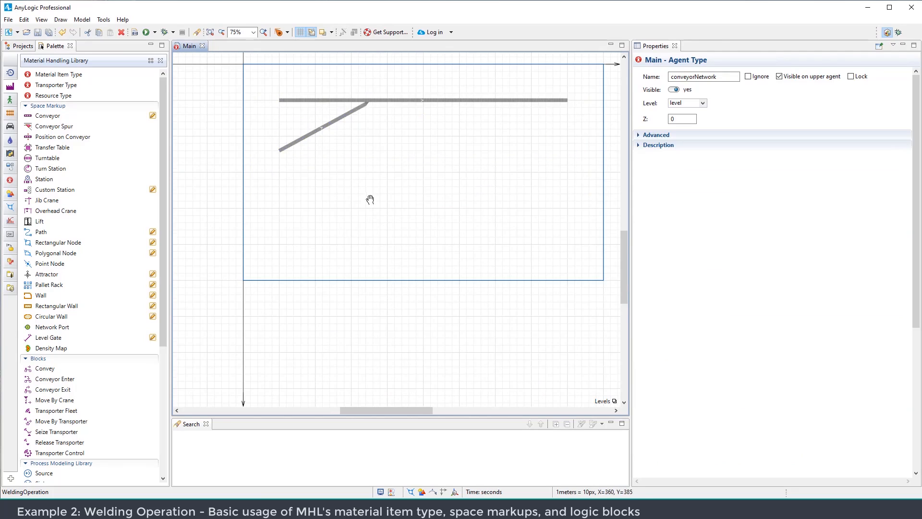
Place a Source block and a connected Select Output block below the conveyors
scroll(370, 200, up, 1)
drag(370, 199, 375, 191)
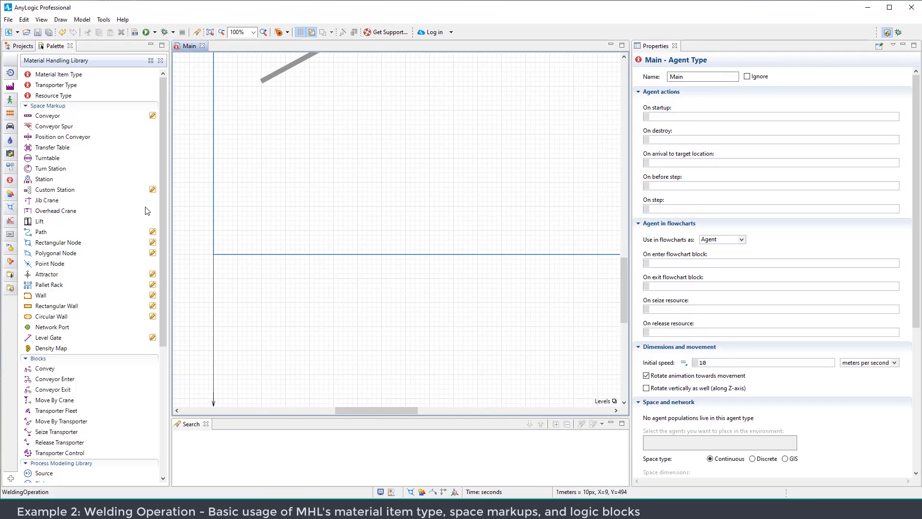
click(10, 73)
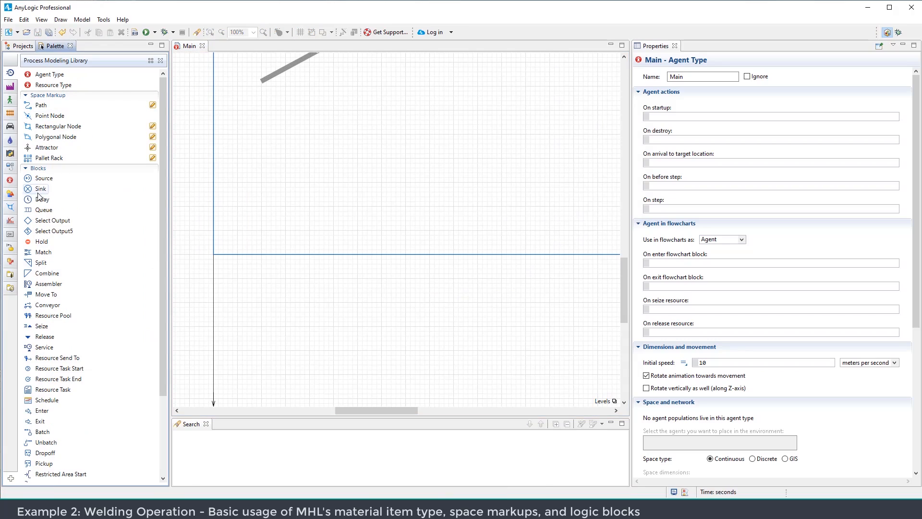
click(11, 88)
click(10, 73)
click(10, 87)
scroll(48, 321, down, 5)
drag(47, 326, 274, 152)
drag(53, 343, 309, 150)
mouse_move(279, 235)
mouse_down()
mouse_move(272, 257)
mouse_move(282, 251)
mouse_up()
scroll(272, 256, down, 1)
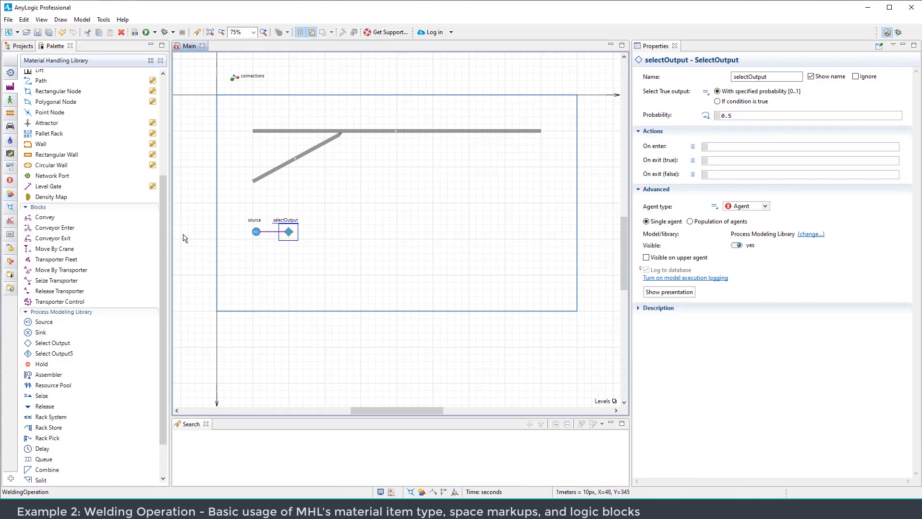
Add a Conveyor Enter block after selectOutput, connected to its true output and aligned with it
drag(54, 233, 307, 267)
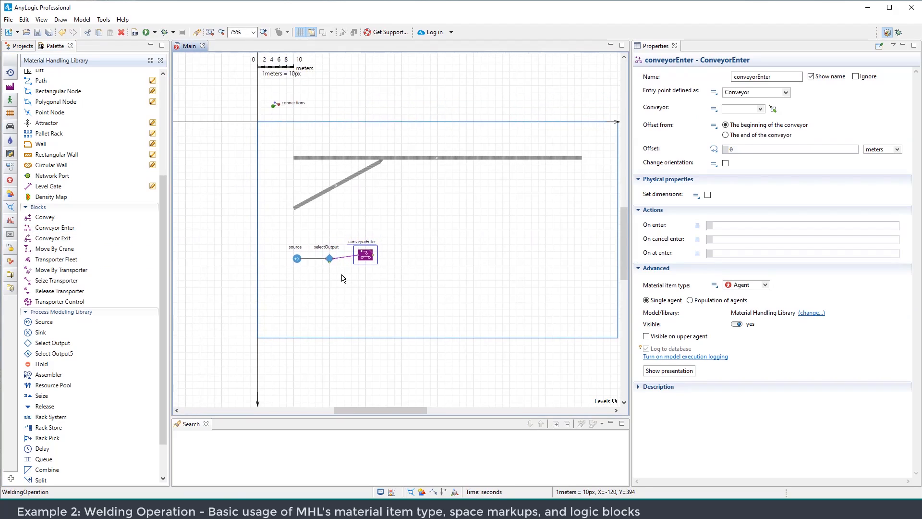
scroll(308, 264, up, 3)
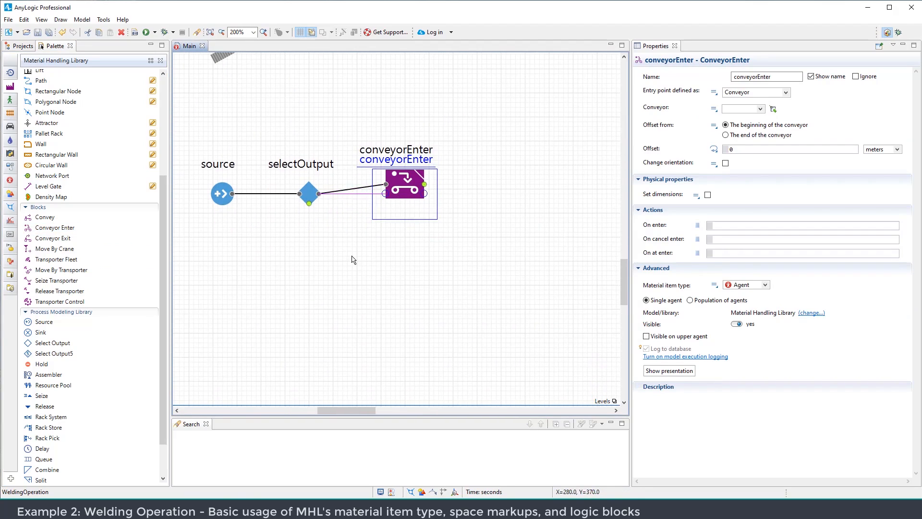
click(354, 256)
Add a second Conveyor Enter block below the first and connect selectOutput's false output to it
scroll(370, 255, down, 1)
scroll(371, 261, down, 1)
drag(54, 228, 379, 271)
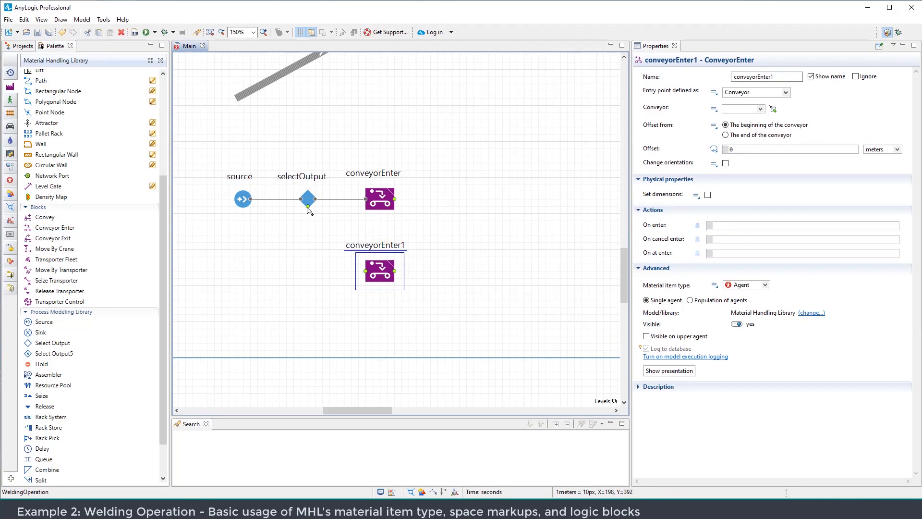
drag(307, 206, 307, 273)
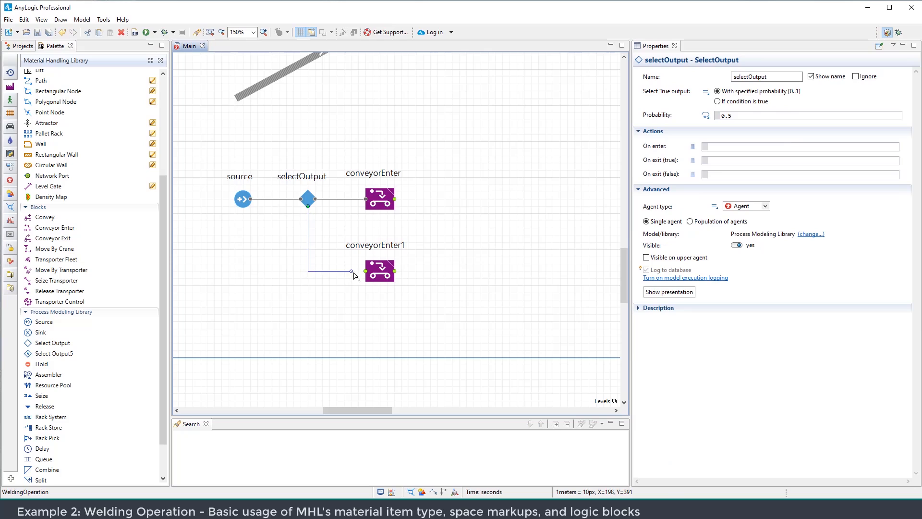
drag(369, 275, 369, 275)
Add a Convey block in line with the upper flow and connect both Conveyor Enter blocks to it
drag(490, 302, 436, 300)
scroll(432, 270, down, 1)
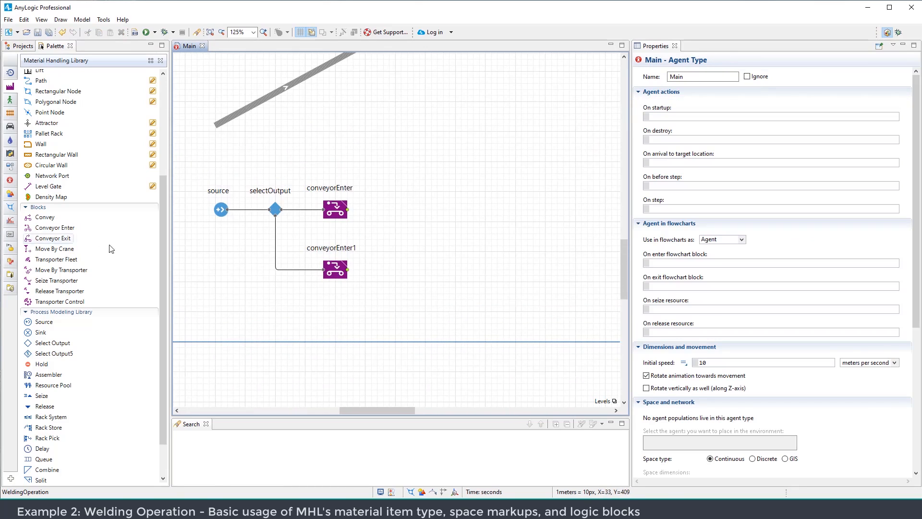
drag(45, 217, 485, 216)
mouse_move(391, 225)
mouse_down()
mouse_move(414, 251)
mouse_move(347, 208)
mouse_move(488, 209)
mouse_up()
scroll(405, 251, up, 1)
click(452, 260)
drag(346, 281, 396, 209)
click(488, 209)
End the flowchart with a Sink block connected to the Convey block's output
drag(512, 295, 474, 300)
scroll(488, 275, down, 1)
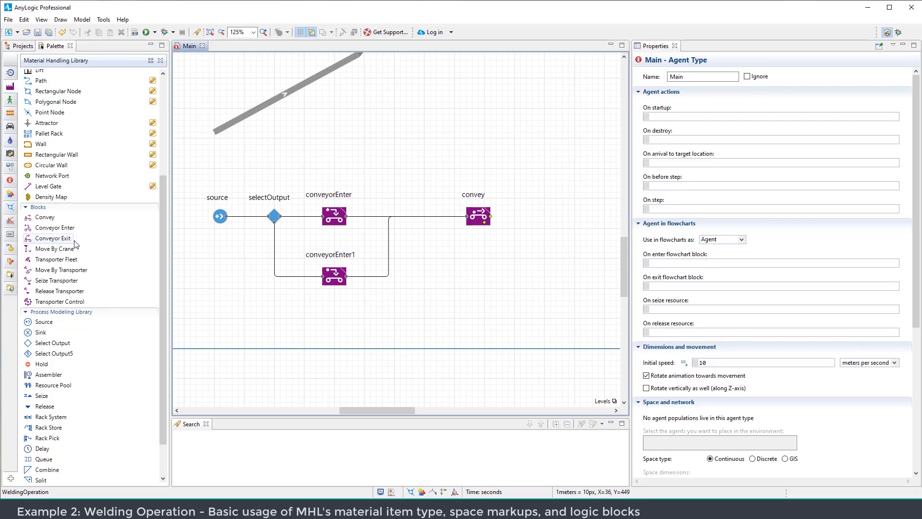
drag(41, 333, 547, 221)
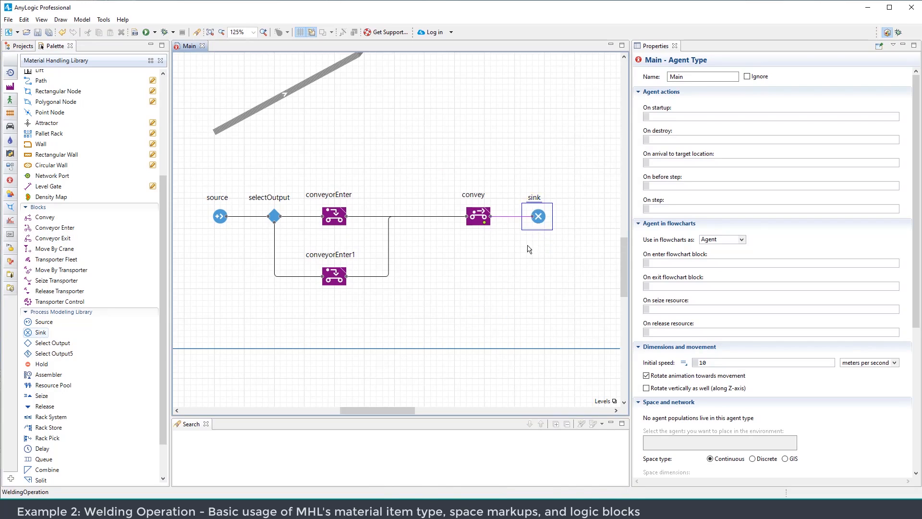
drag(438, 269, 456, 295)
scroll(456, 296, down, 1)
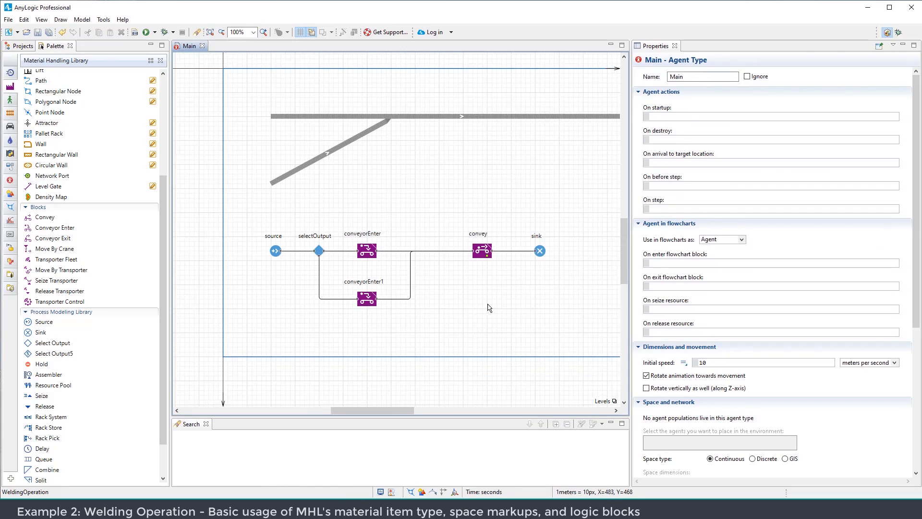
Rename the upper Conveyor Enter block as conveyorNorthEnter
double_click(345, 234)
click(352, 234)
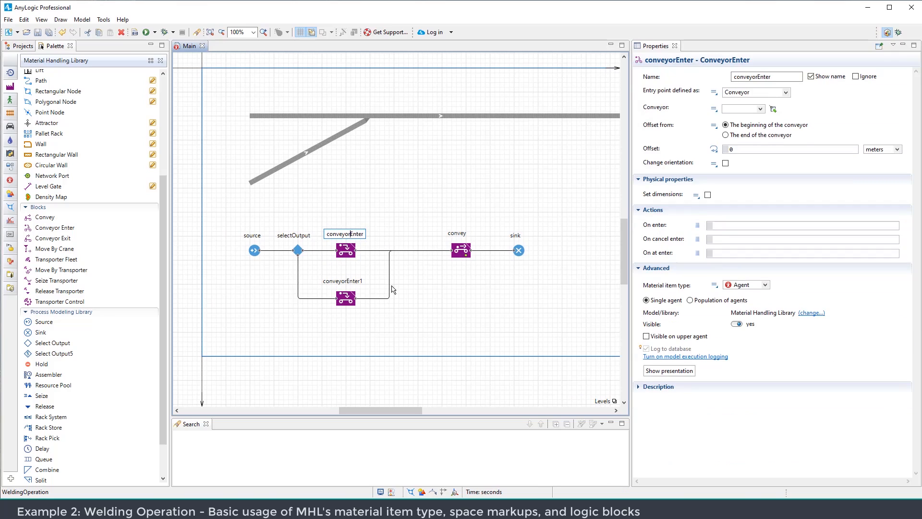
text(North)
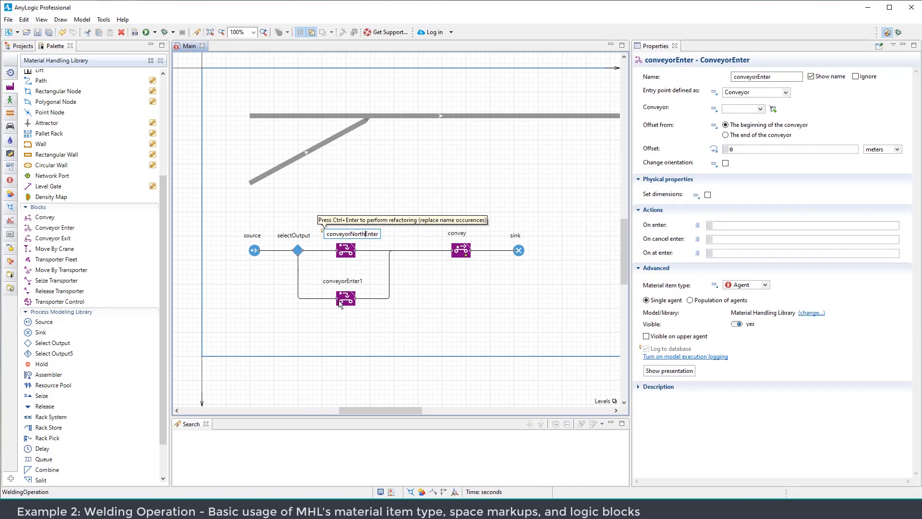
key(Return)
Rename the lower Conveyor Enter block as conveyorSouthEnter
click(341, 307)
click(351, 290)
double_click(347, 283)
click(352, 283)
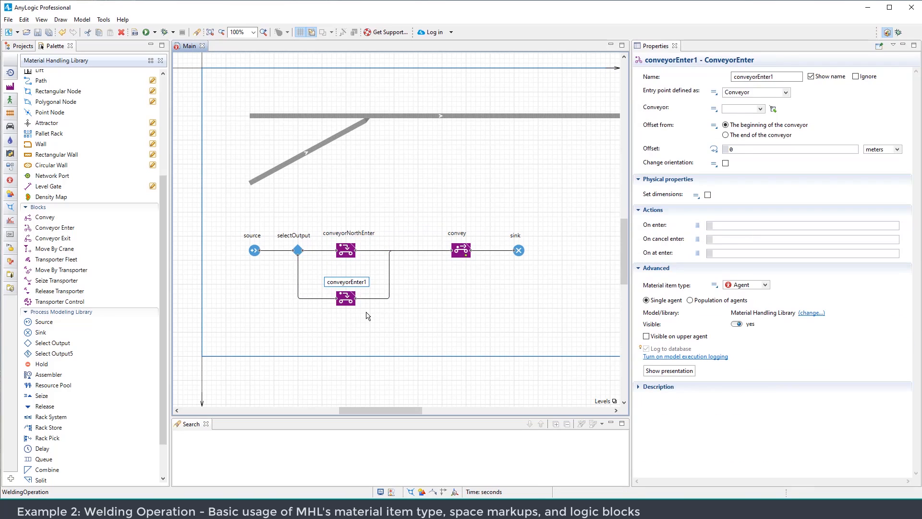
text(South)
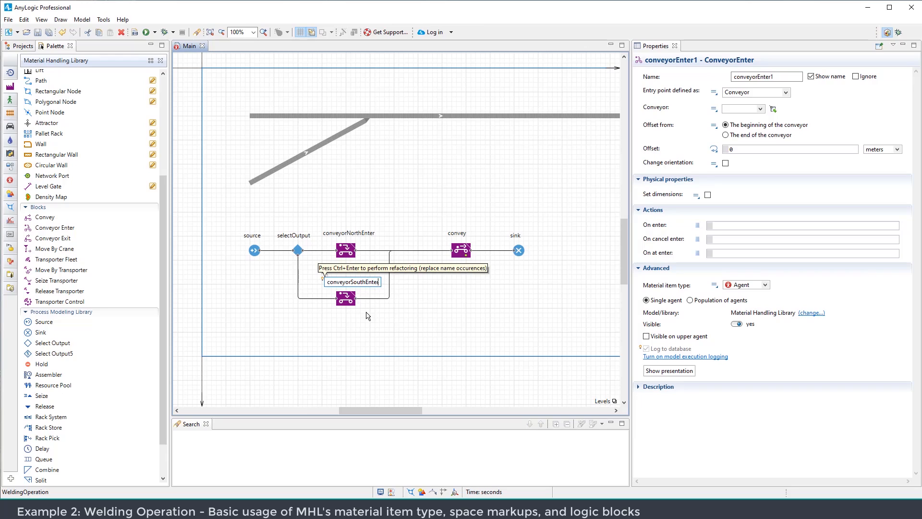
key(Return)
Rename the Convey block as conveyToEnd
double_click(461, 234)
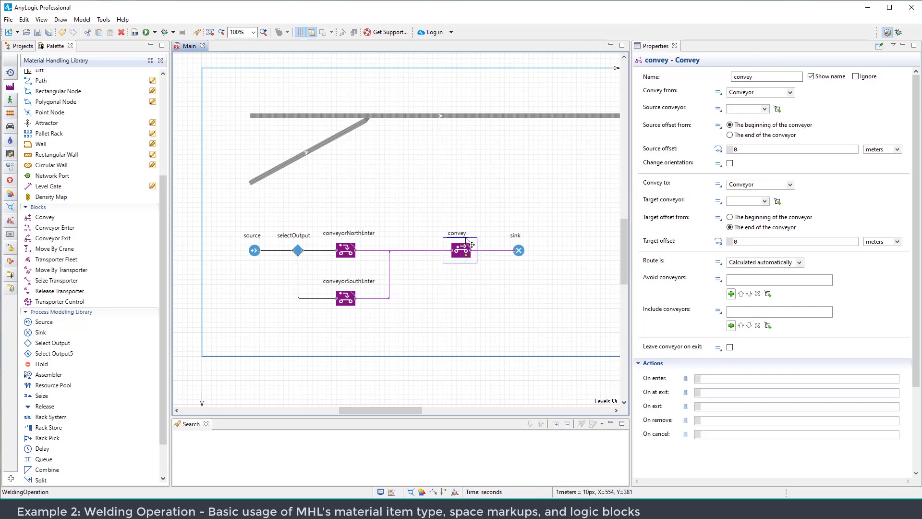
click(468, 236)
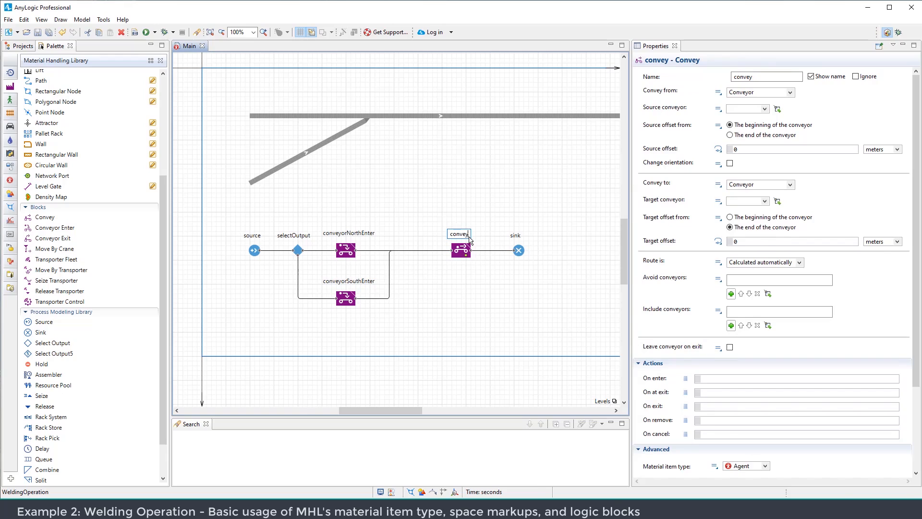
text(ToEnd)
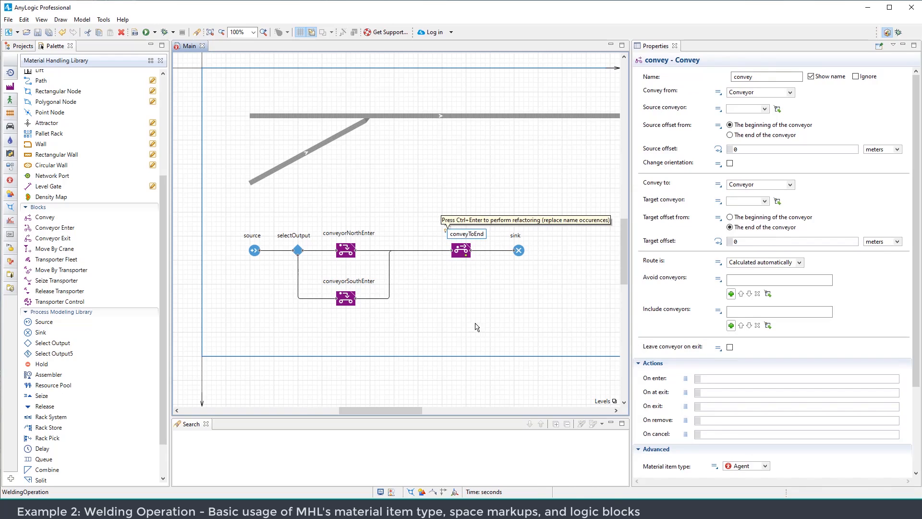
key(Return)
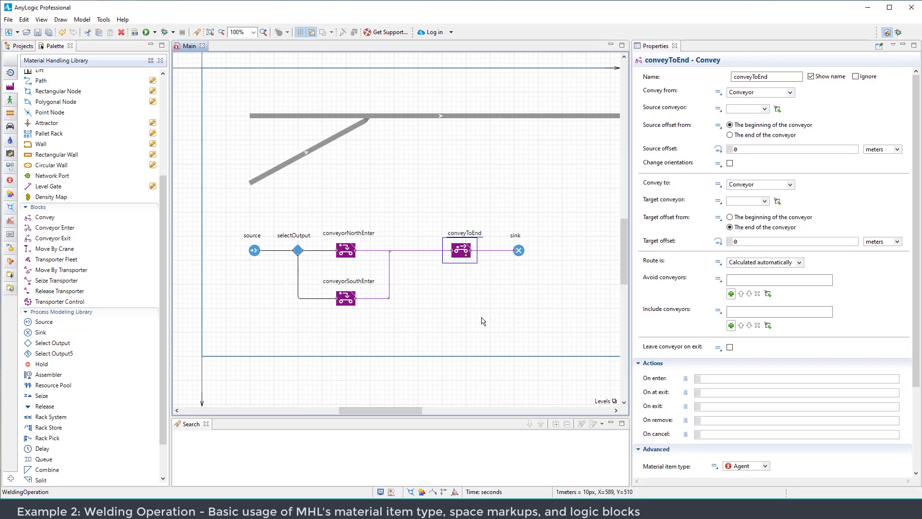
Set the Source block's arrival rate to 3 per minute and turn off its forced pushing
mouse_move(479, 303)
mouse_down()
mouse_move(422, 312)
mouse_move(478, 303)
mouse_up()
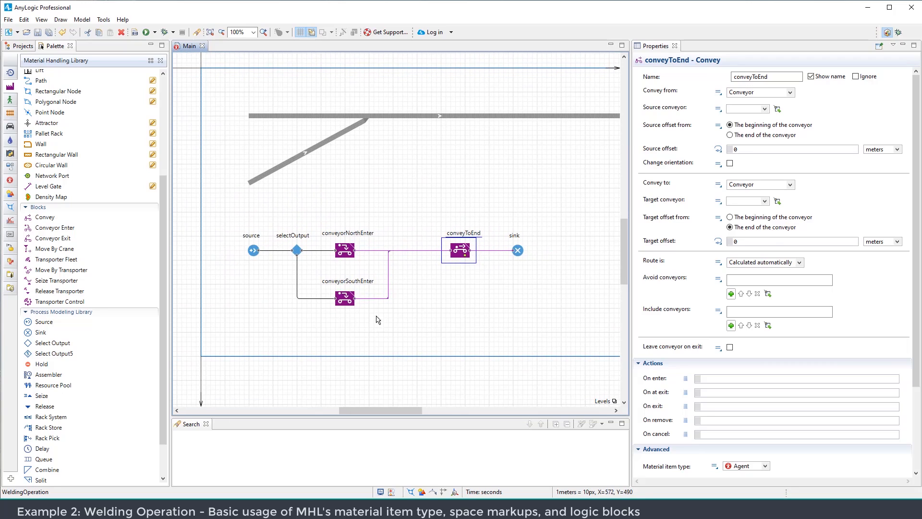
click(253, 250)
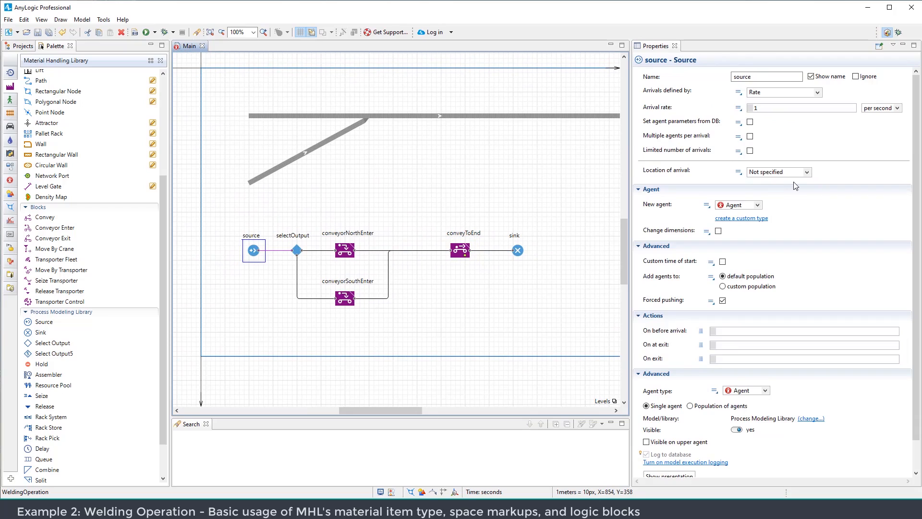
double_click(755, 108)
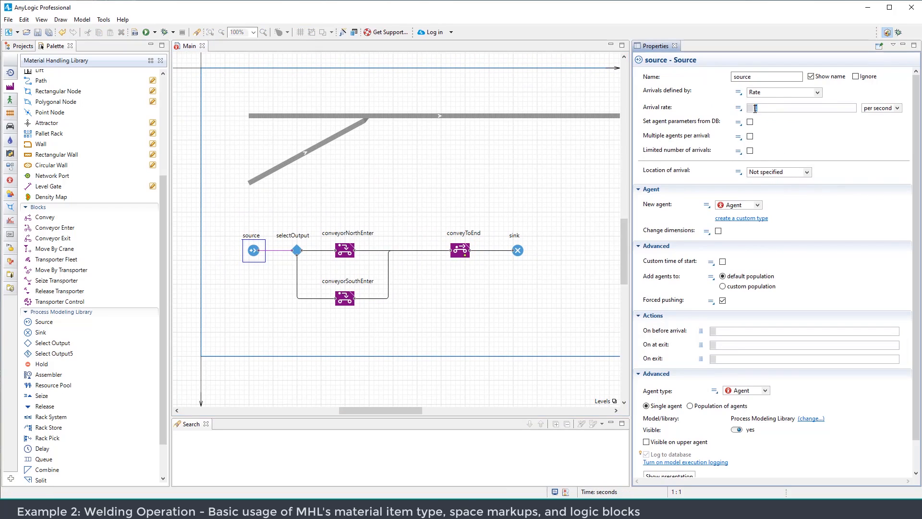
click(896, 107)
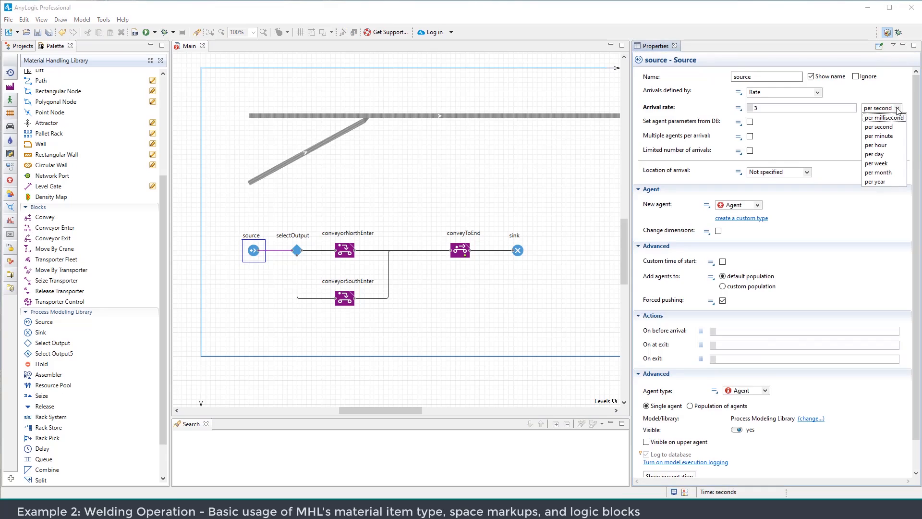
click(889, 137)
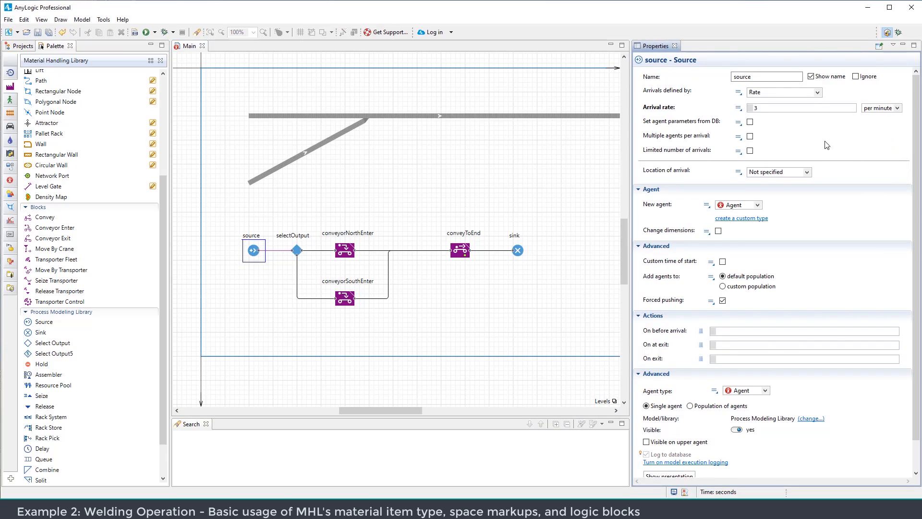
scroll(824, 154, down, 1)
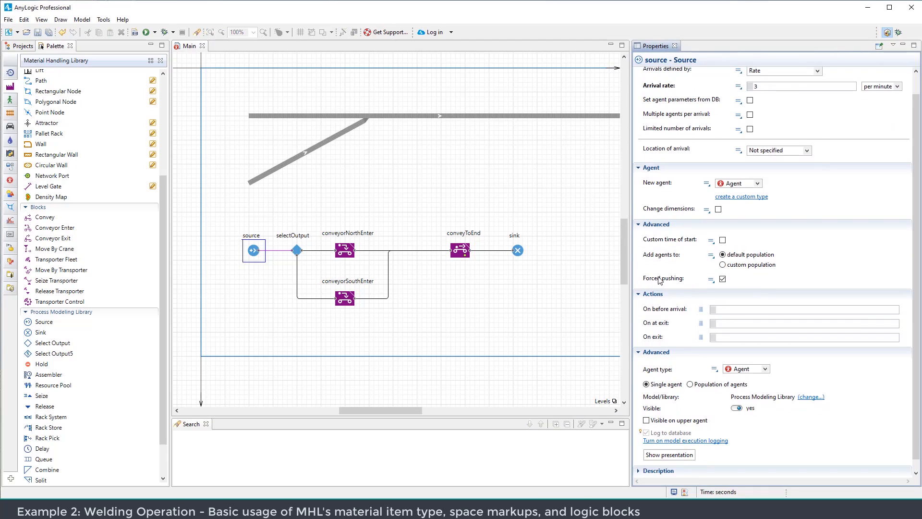
click(723, 280)
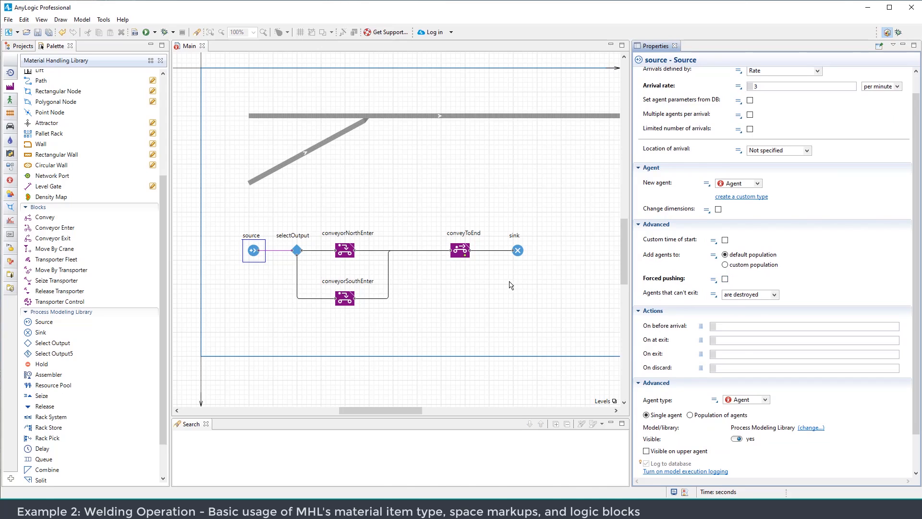
Rename the Select Output block as selectEnter and set its true-output probability to 0.7
click(296, 249)
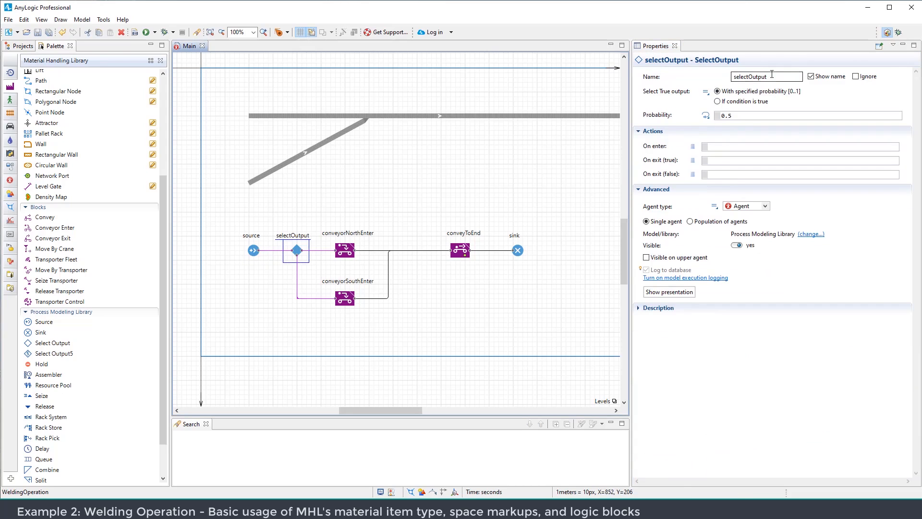
drag(772, 76, 753, 76)
text(Enter)
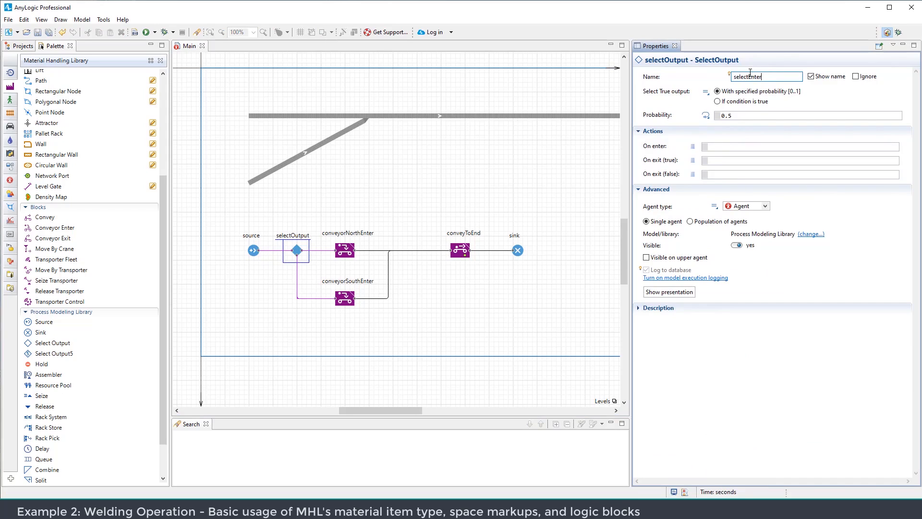
key(Return)
click(750, 118)
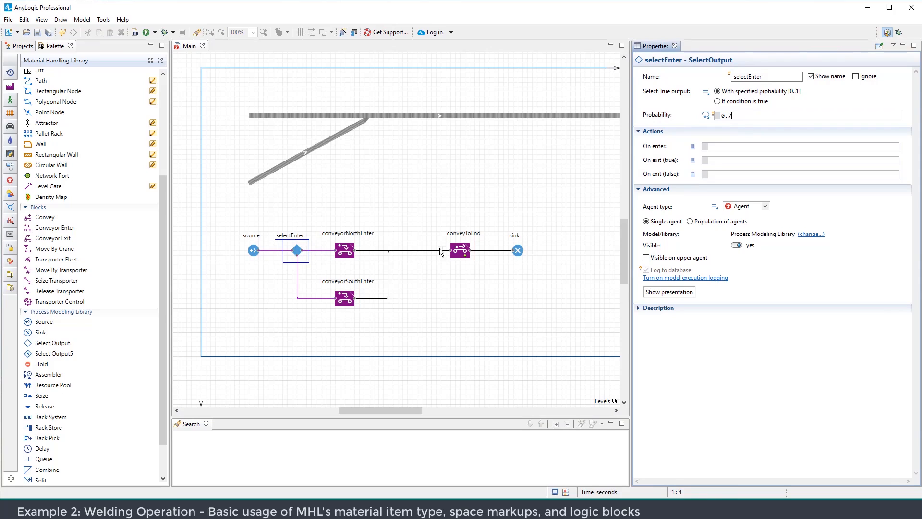
click(452, 291)
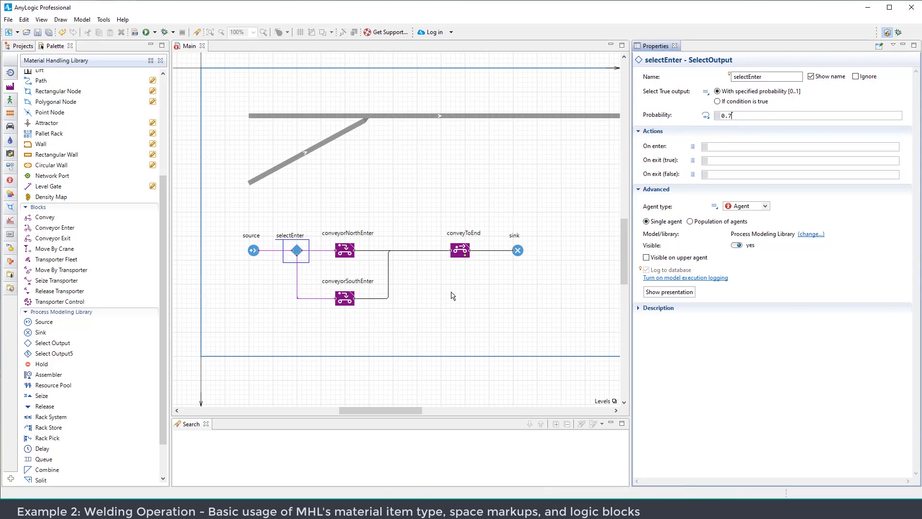
Assign the long horizontal conveyor as the entry conveyor of the conveyorNorthEnter block
drag(417, 283, 396, 290)
click(323, 258)
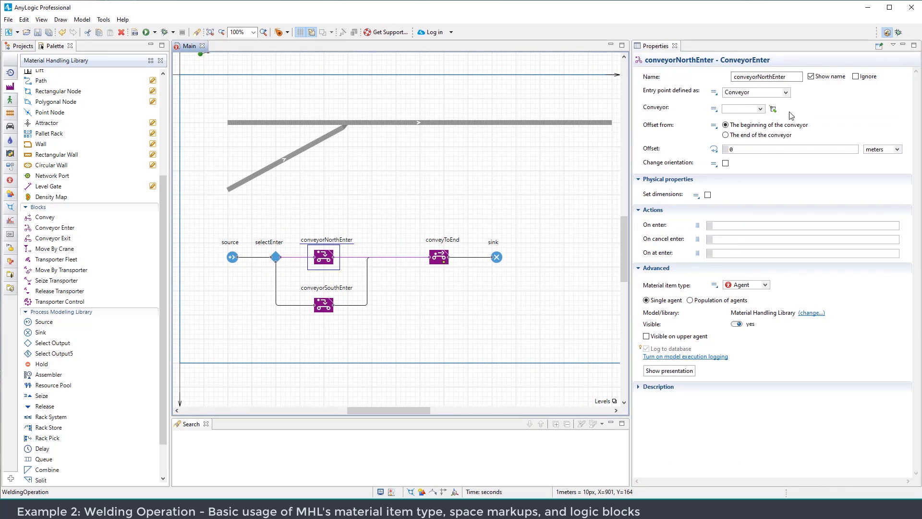
click(773, 109)
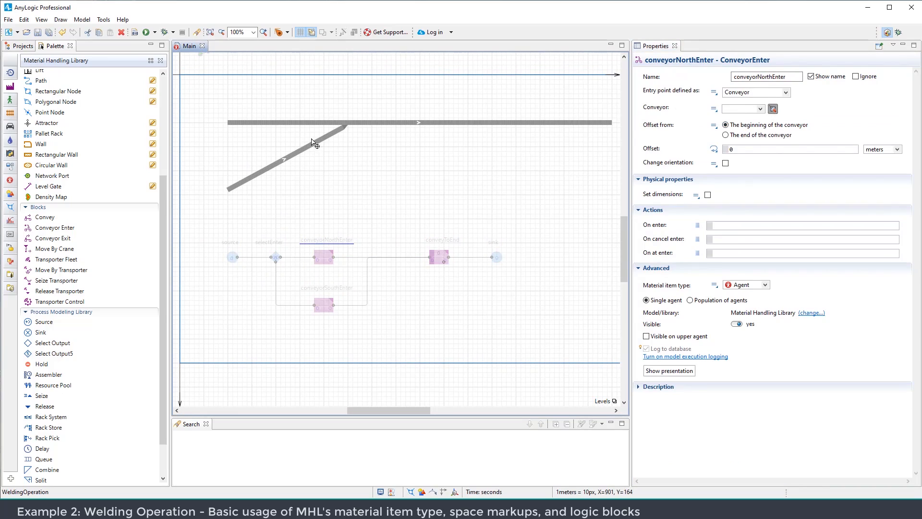
click(276, 124)
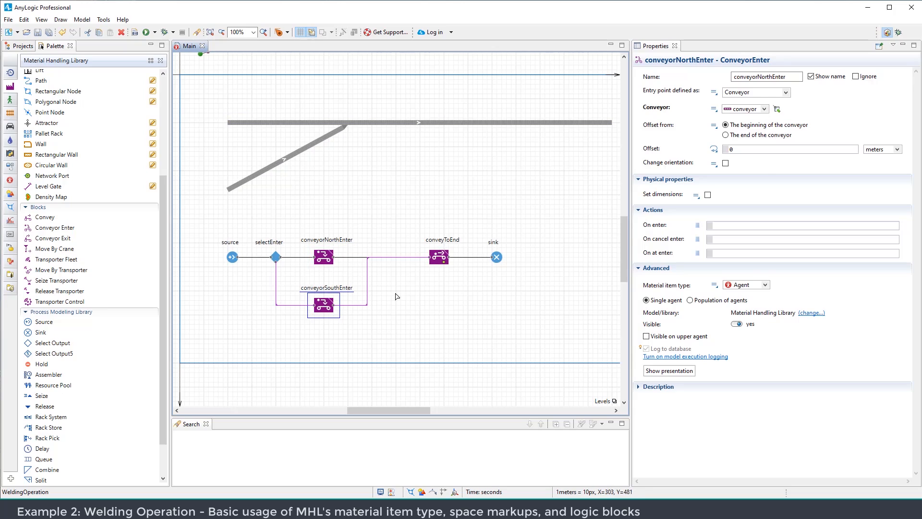
Assign the diagonal conveyor as the entry conveyor of the conveyorSouthEnter block
click(773, 110)
click(310, 148)
click(406, 171)
Set the conveyToEnd block to convey from the current position, with the long horizontal conveyor as its target
mouse_move(463, 189)
mouse_down()
mouse_move(438, 187)
mouse_move(450, 199)
mouse_up()
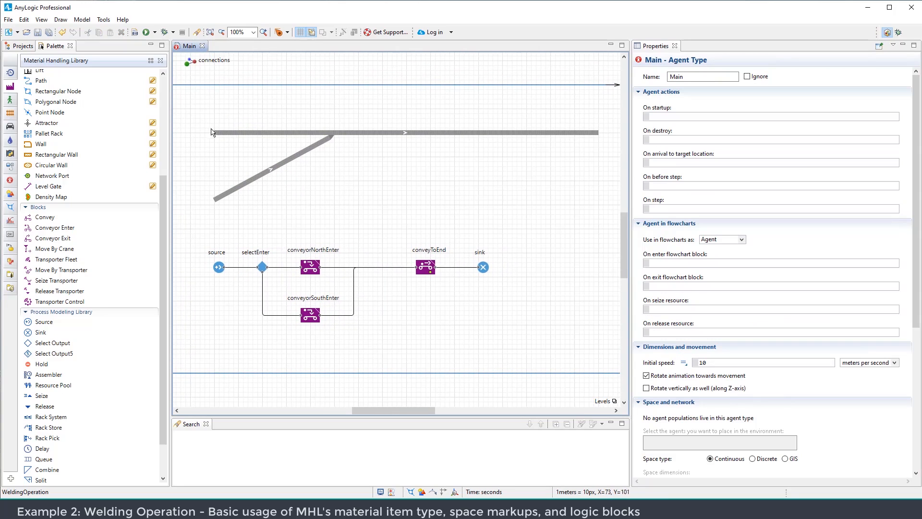
click(427, 272)
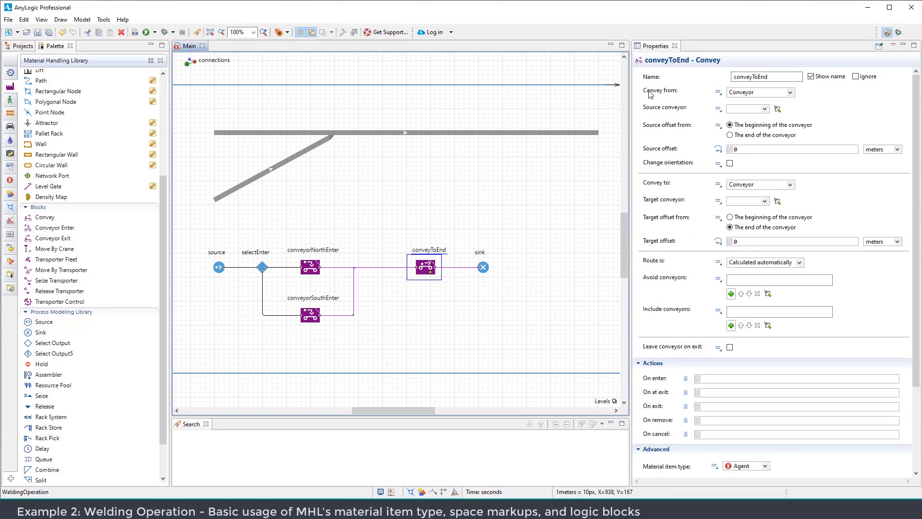
click(790, 92)
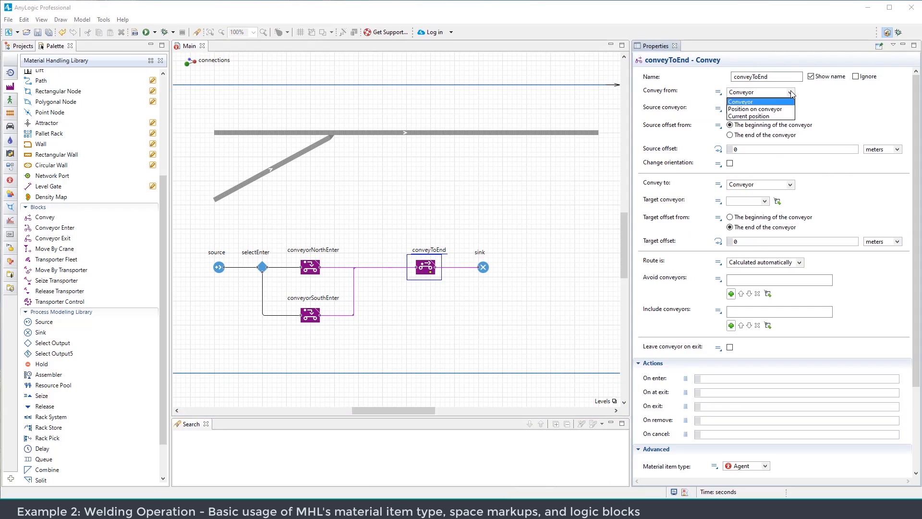
click(765, 116)
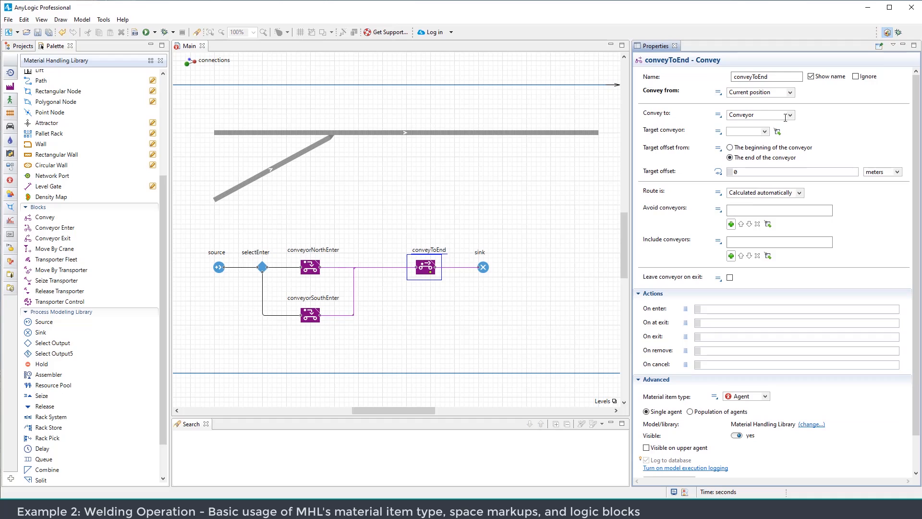
click(765, 131)
click(777, 132)
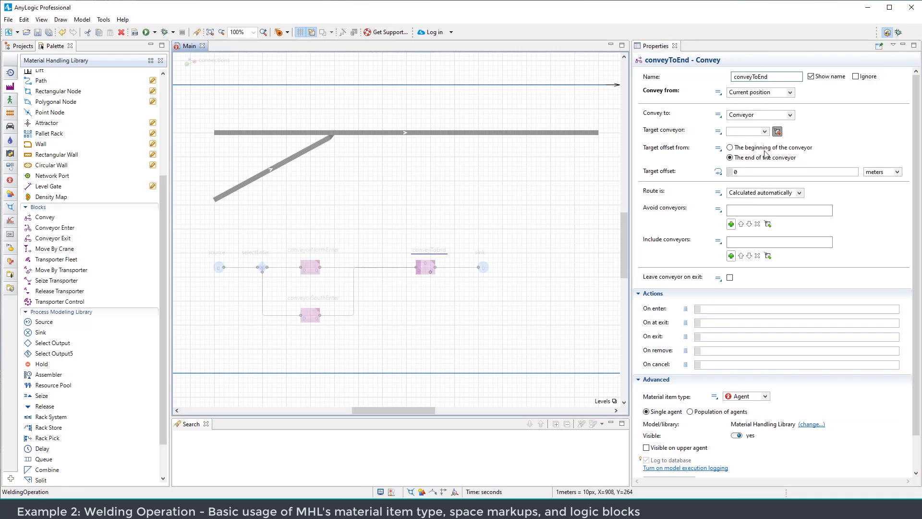
click(576, 138)
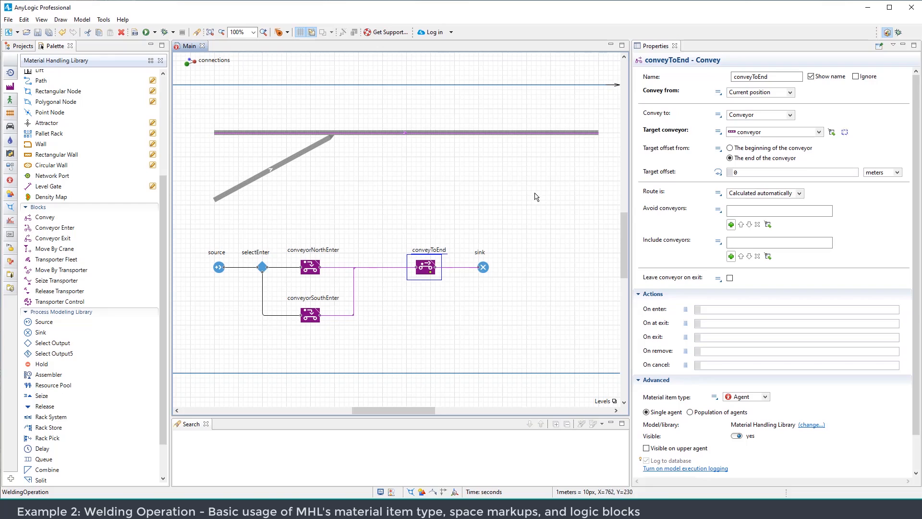
scroll(533, 191, down, 1)
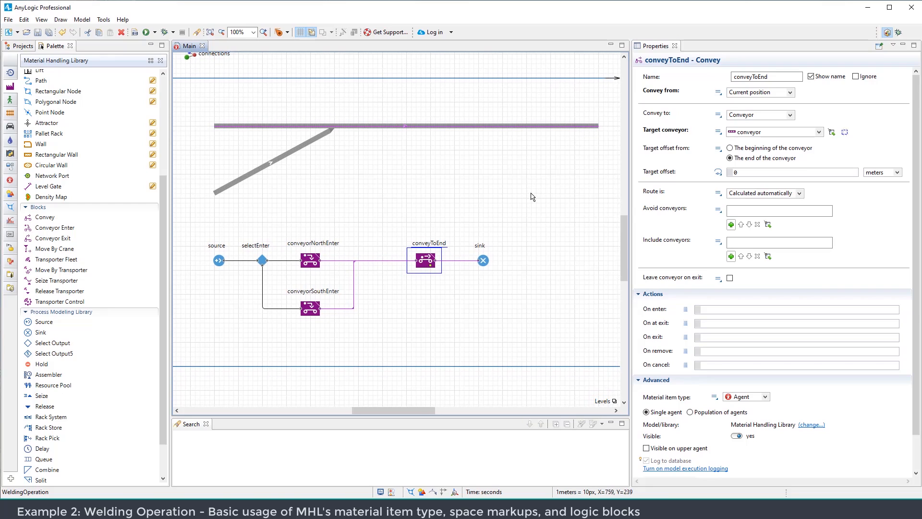
Run the WeldingOperation simulation at x25 speed to watch items move along both conveyors, and stop and close it
click(155, 33)
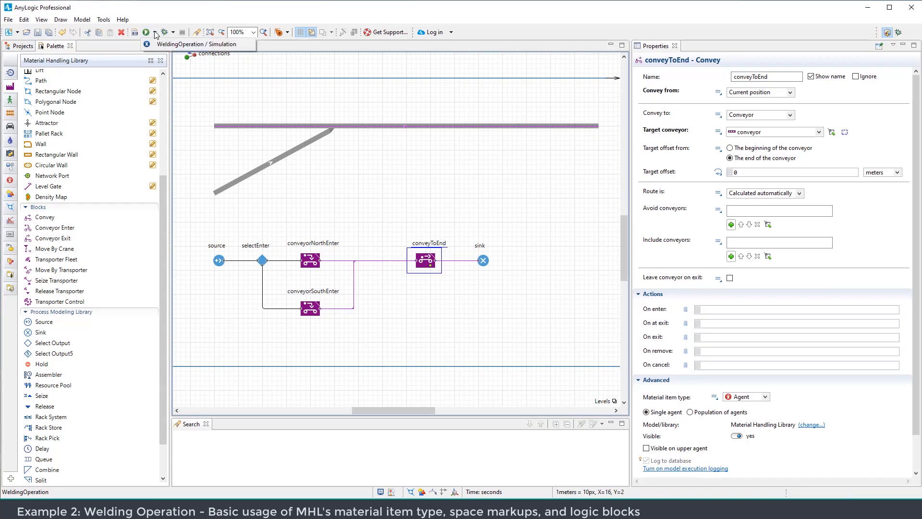
click(176, 44)
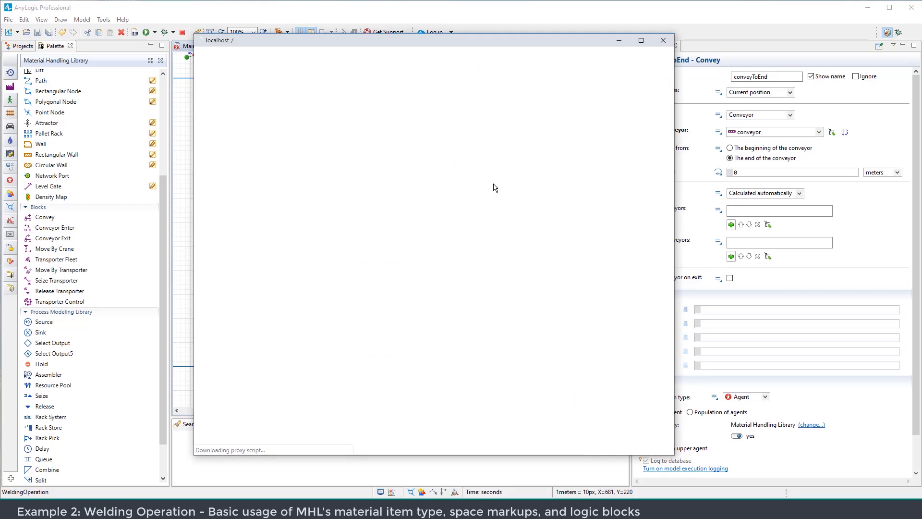
click(210, 349)
drag(390, 41, 385, 89)
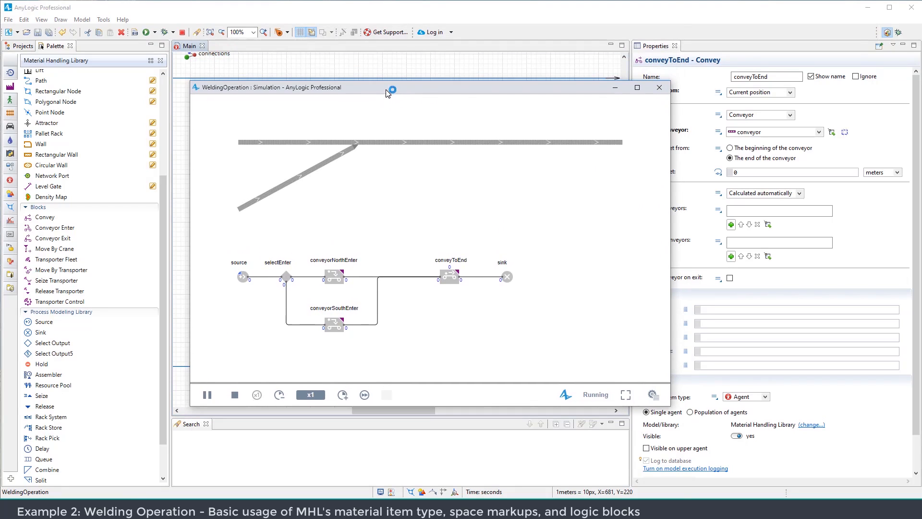
click(343, 395)
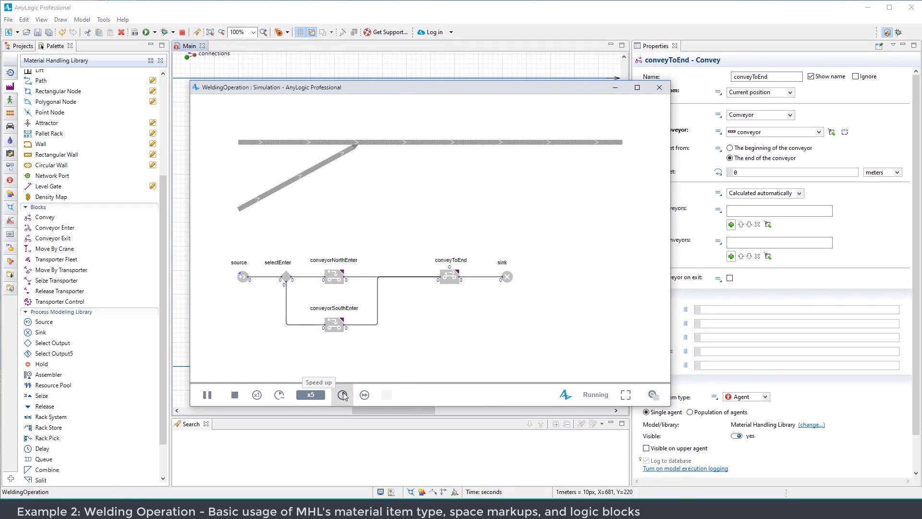
click(343, 395)
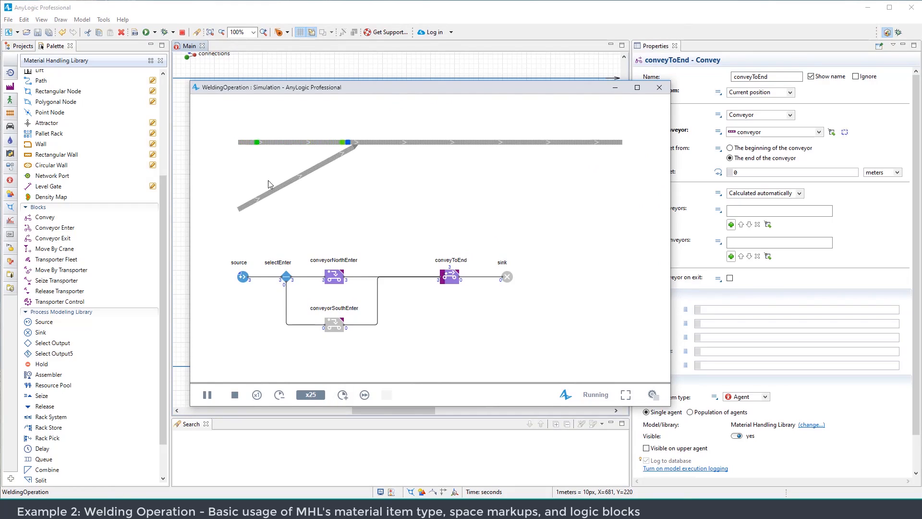
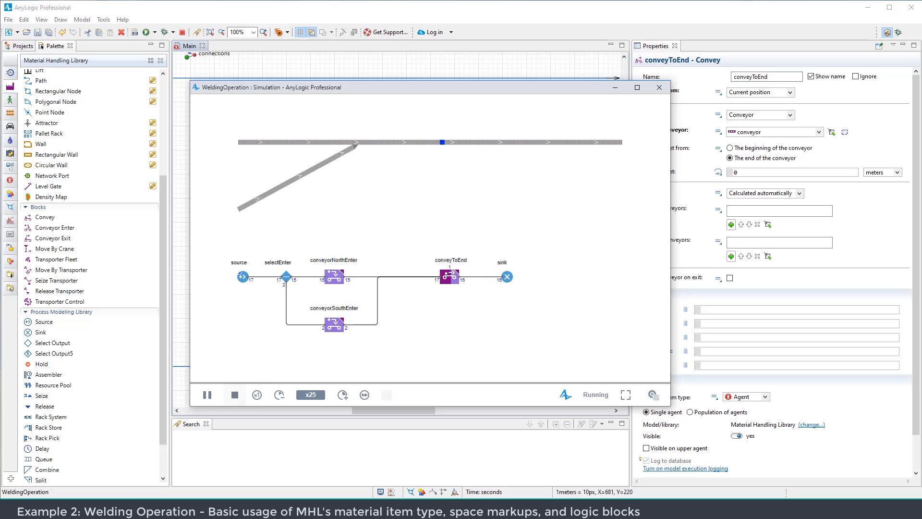
click(234, 395)
click(659, 87)
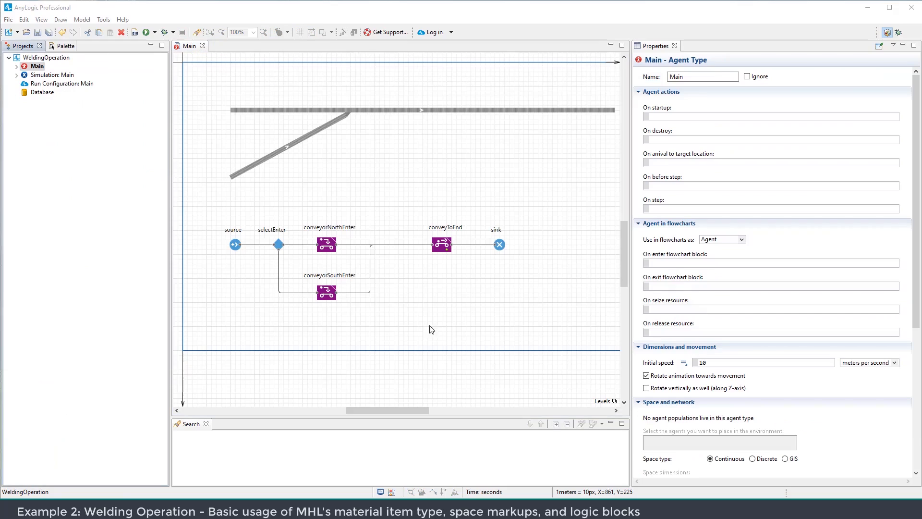
Create a new material item type from scratch named MaterialItem
click(233, 245)
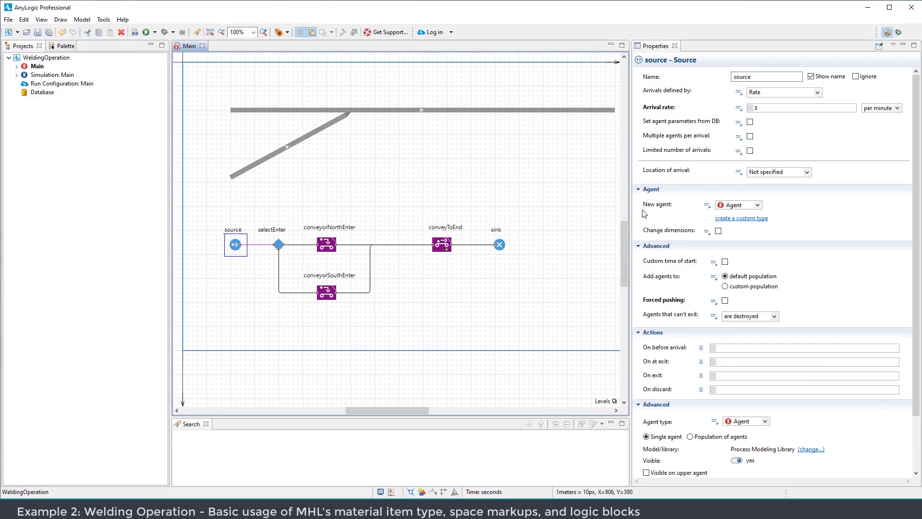
click(59, 47)
scroll(63, 127, up, 5)
drag(50, 75, 365, 180)
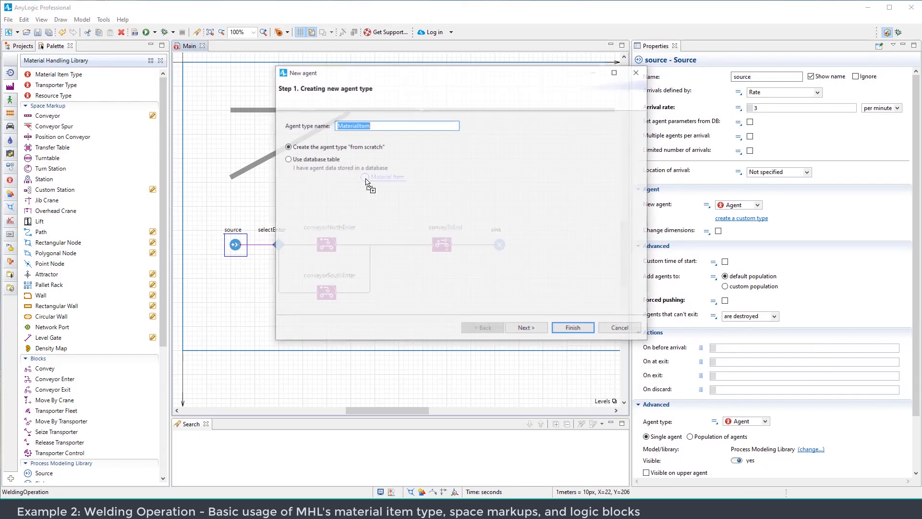
click(527, 329)
click(393, 124)
click(527, 329)
click(572, 328)
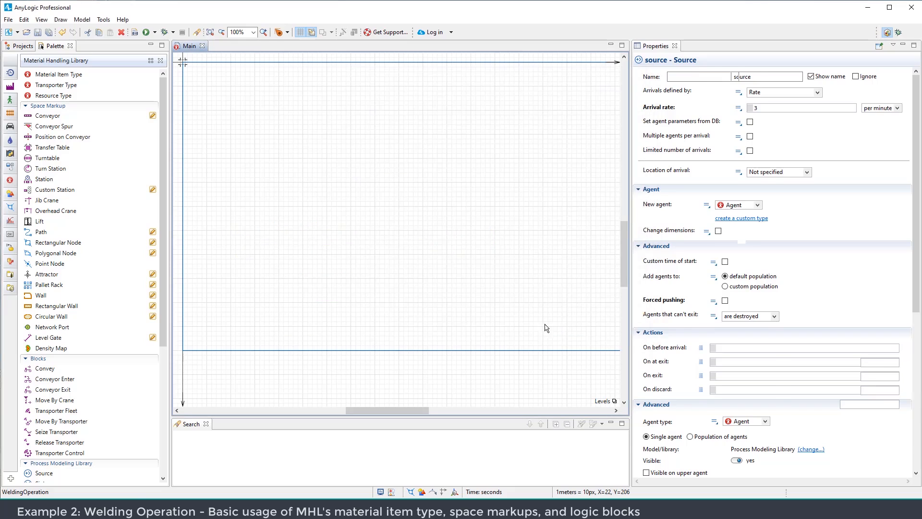
Draw a rectangle at MaterialItem's origin that exactly fills its 1 by 1 m dimension outline
scroll(416, 199, up, 1)
drag(388, 205, 388, 177)
scroll(735, 193, down, 5)
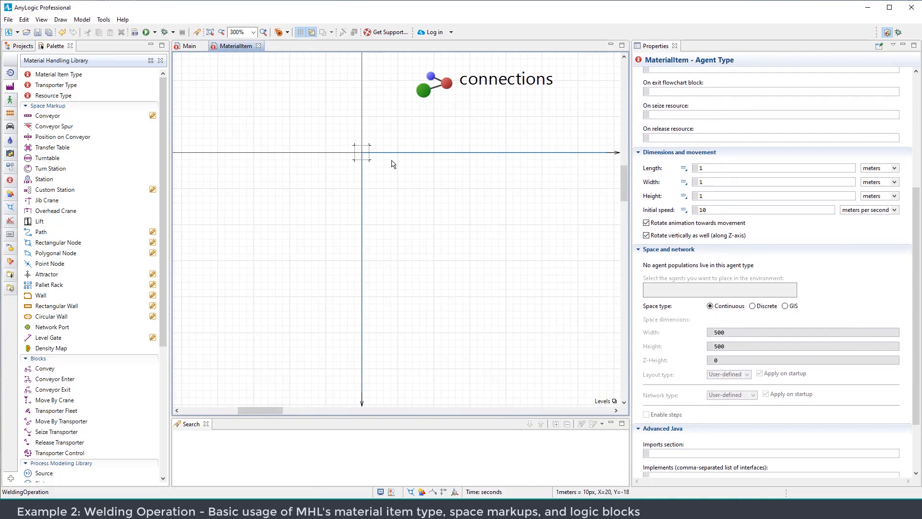
click(10, 193)
click(48, 105)
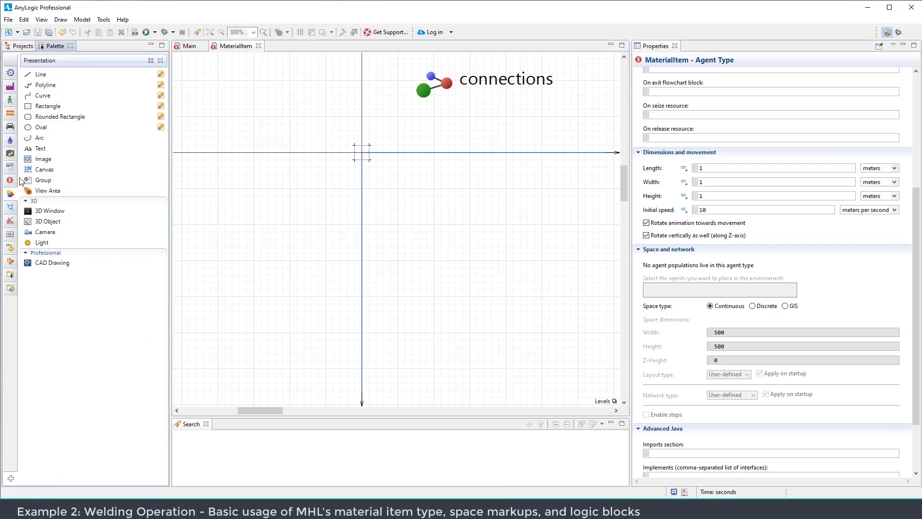
click(354, 145)
drag(469, 232, 369, 160)
click(253, 75)
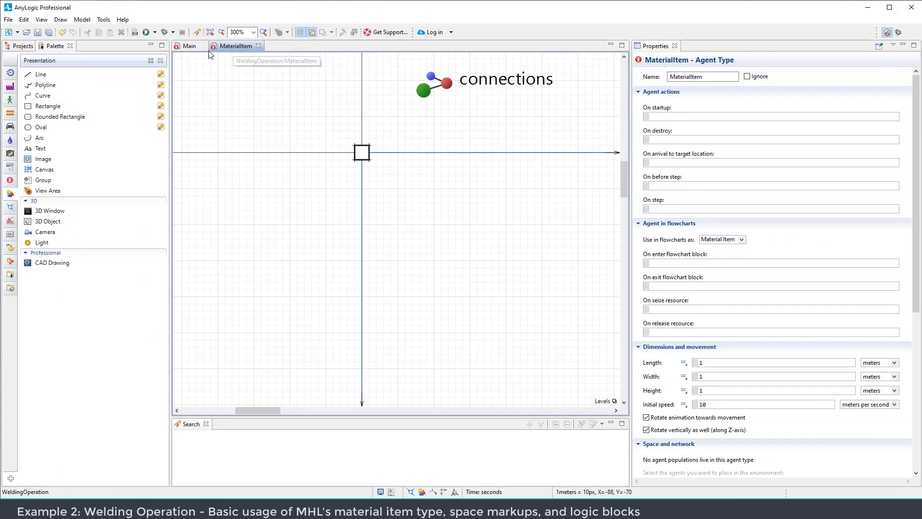
On Main, set the source block to generate MaterialItem as its new agent
click(190, 46)
click(224, 237)
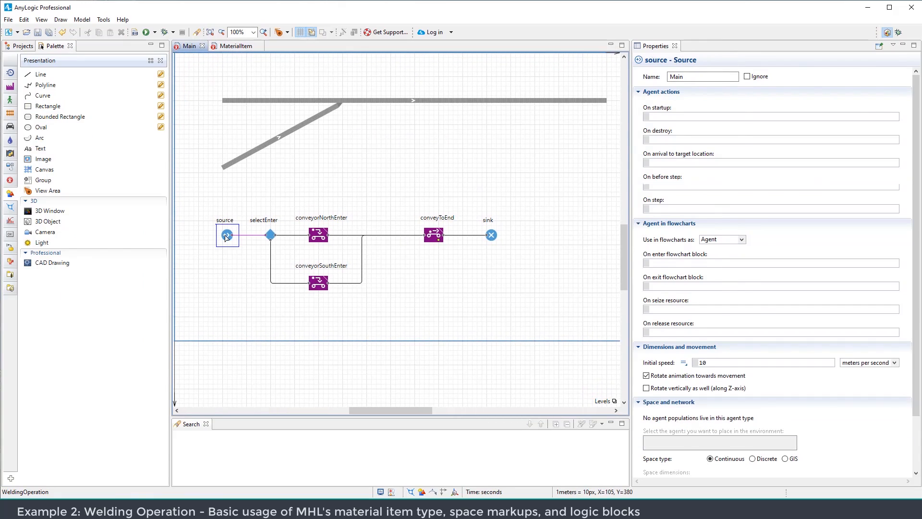
click(757, 205)
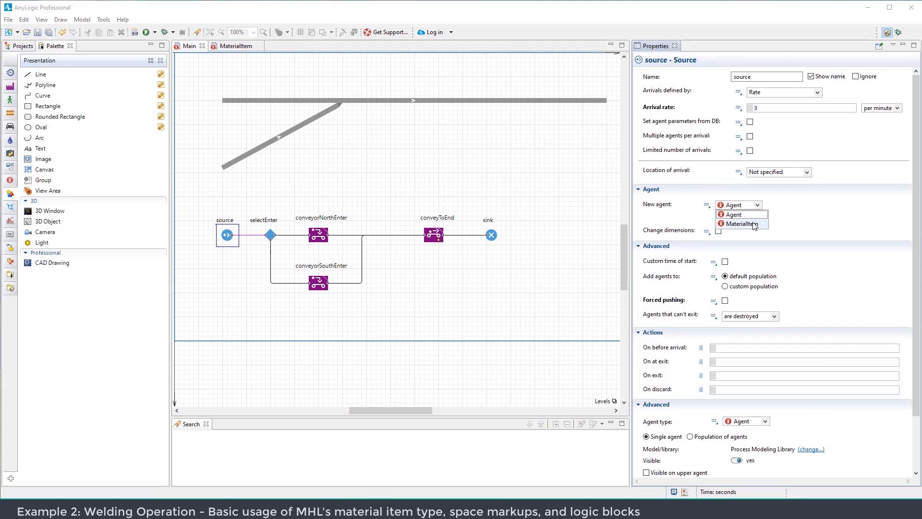
click(742, 223)
click(466, 281)
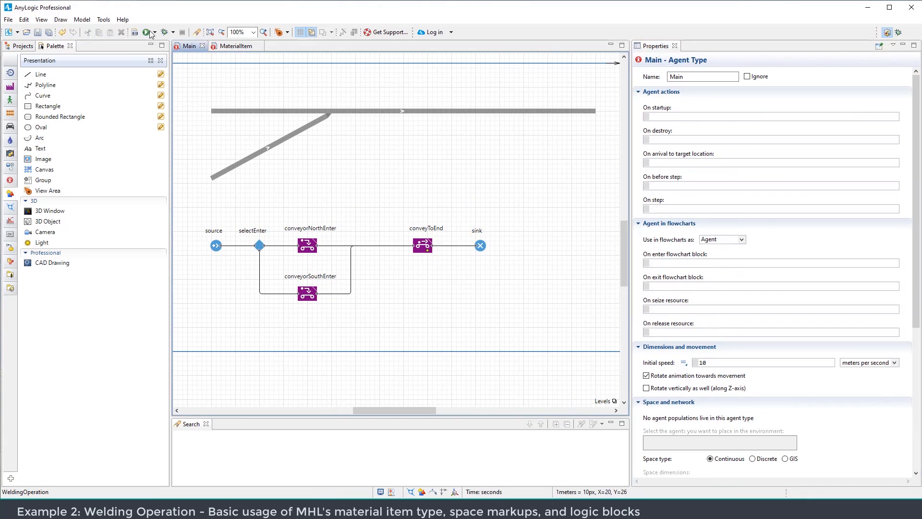
Run the WeldingOperation simulation at x50 speed to watch the MaterialItem squares on the conveyors, and close it
click(155, 33)
click(169, 44)
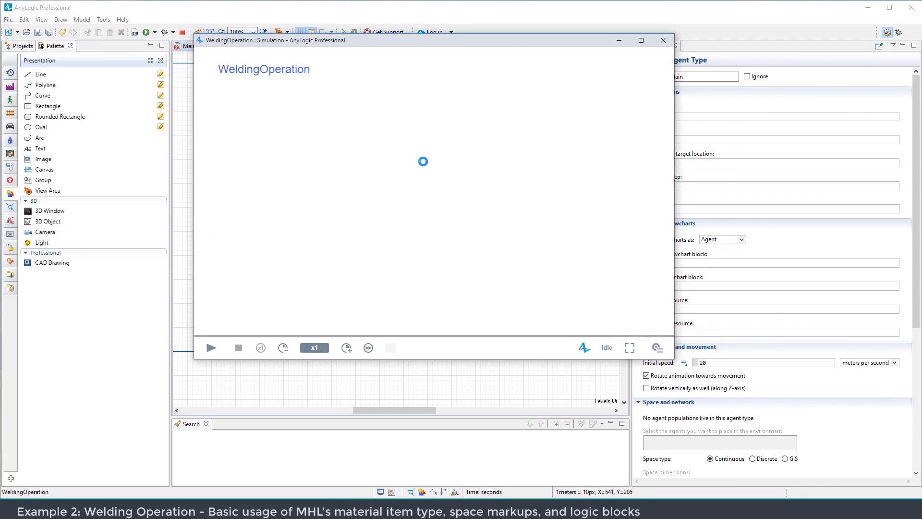
click(211, 347)
click(334, 392)
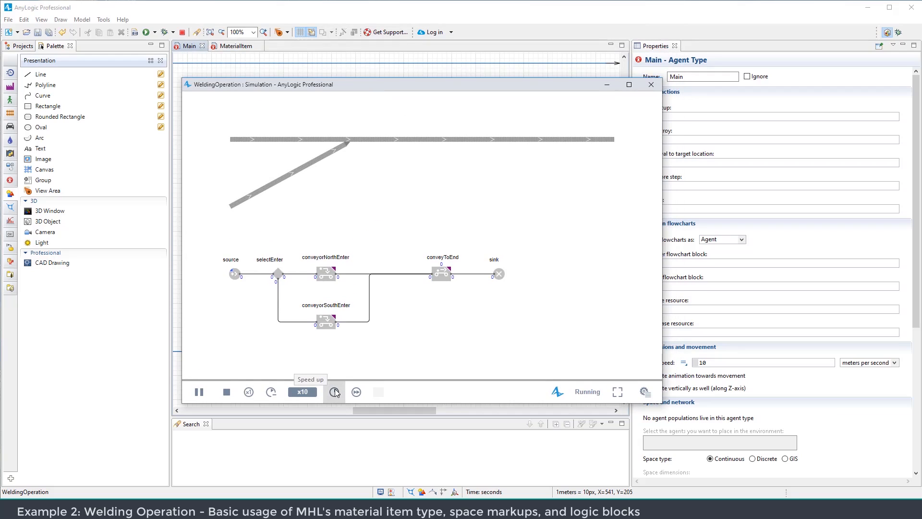
click(334, 392)
click(334, 391)
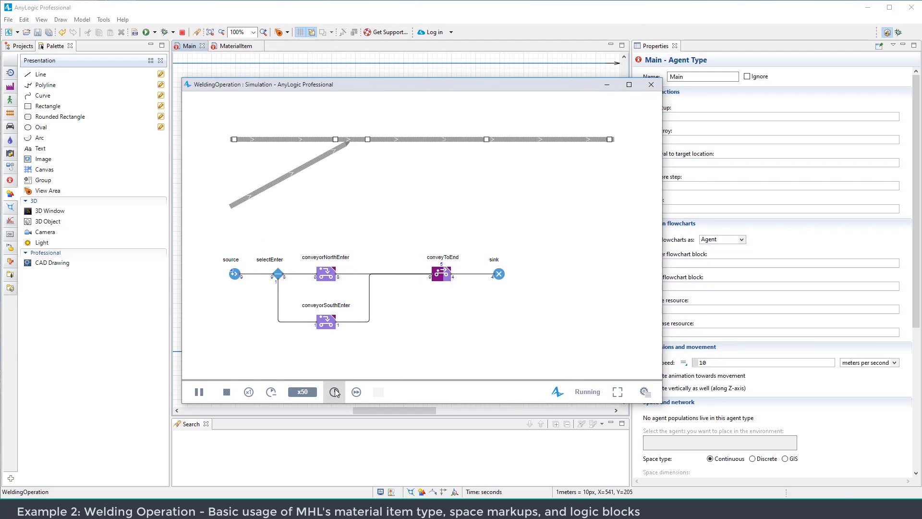
click(651, 84)
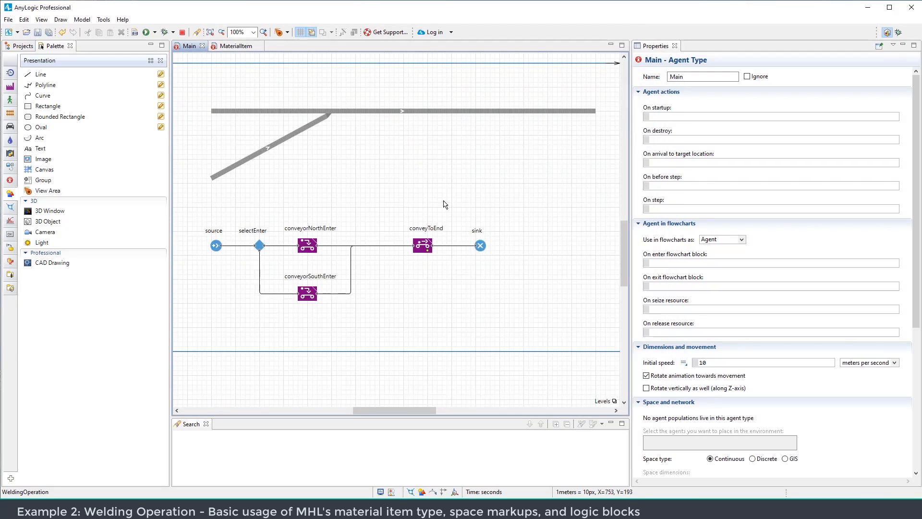
Set selectEnter's On exit (true) action to agent.rectangle.setFillColor(blue); to color items leaving through the true output
click(295, 234)
drag(630, 184, 590, 183)
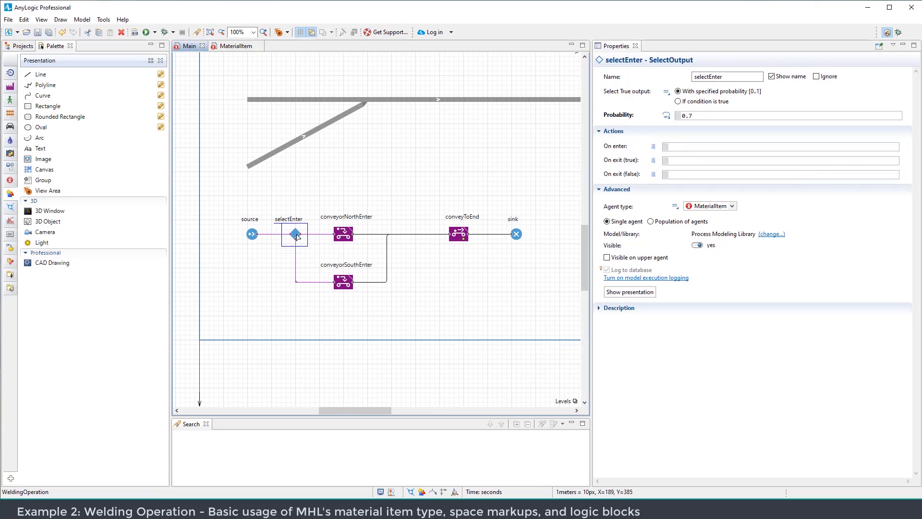
click(680, 159)
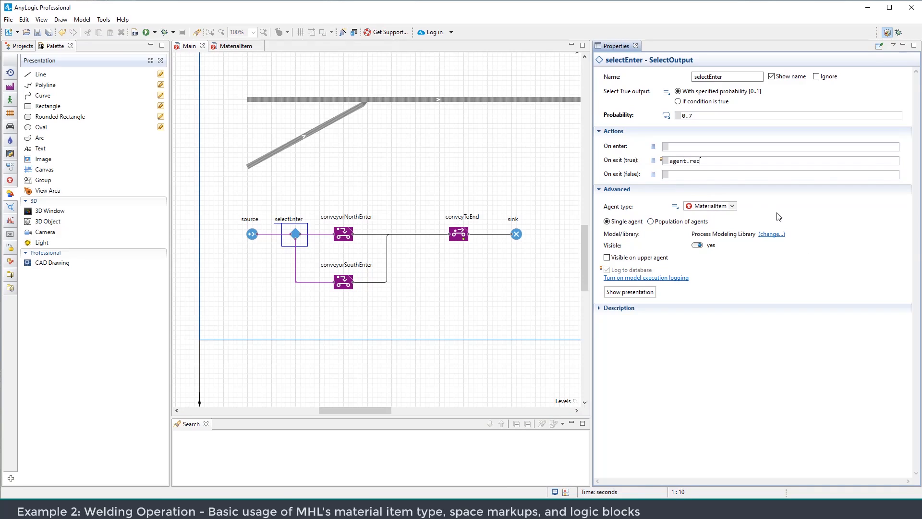
text(agent.rec)
key(ctrl+space)
key(Return)
text(.setFillColor)
key(ctrl+space)
key(Return)
Copy the true-exit code into selectEnter's On exit (false) action and change the color to purple
triple_click(739, 160)
key(ctrl+c)
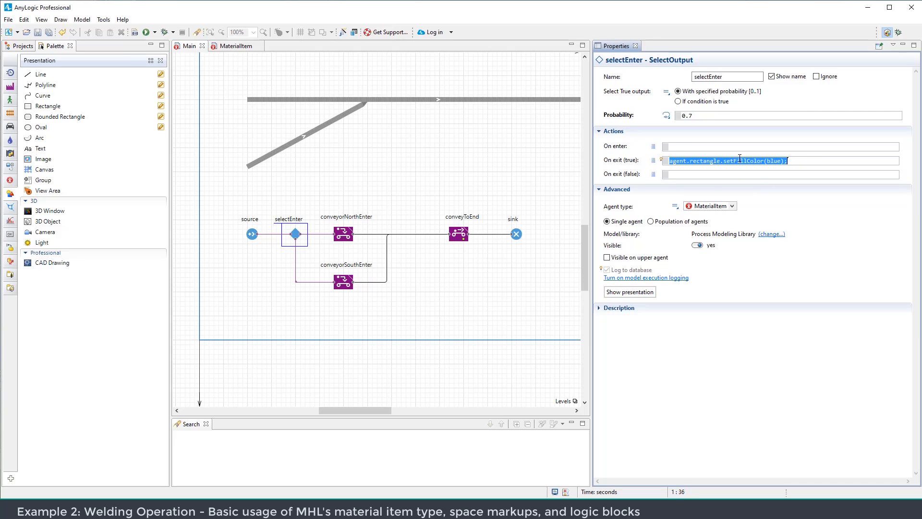
click(748, 175)
key(ctrl+v)
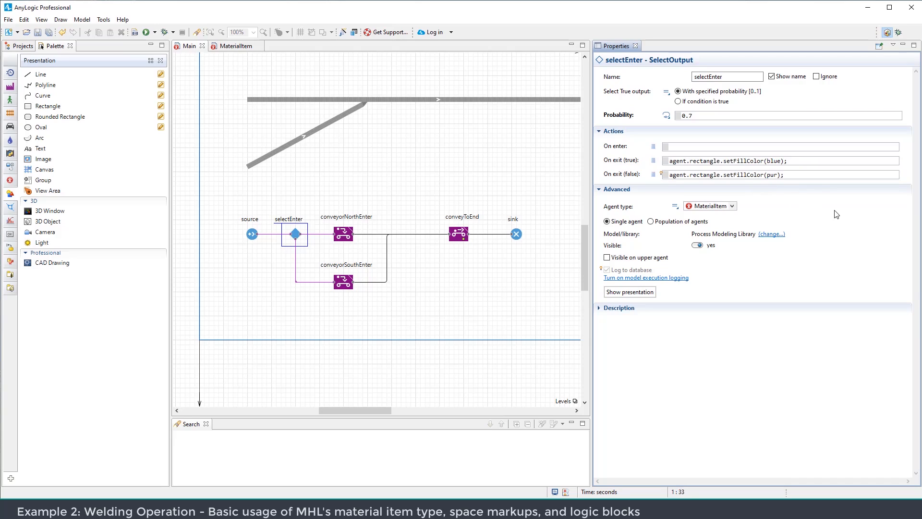
key(ctrl+space)
key(Down)
key(Down)
key(Down)
key(Down)
key(Return)
Run the WeldingOperation simulation at x50 speed to check the item colors on the conveyors, and stop and close it
click(154, 32)
click(187, 45)
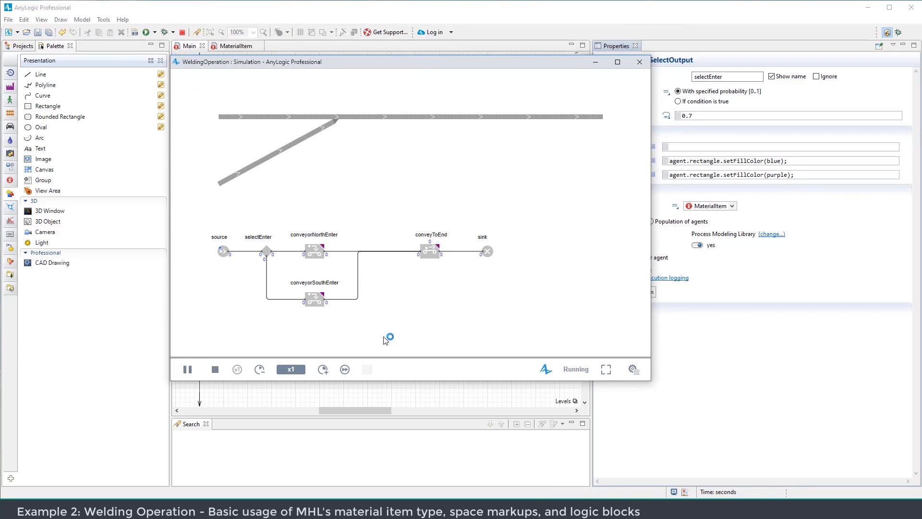
click(323, 369)
click(323, 370)
click(323, 369)
click(324, 369)
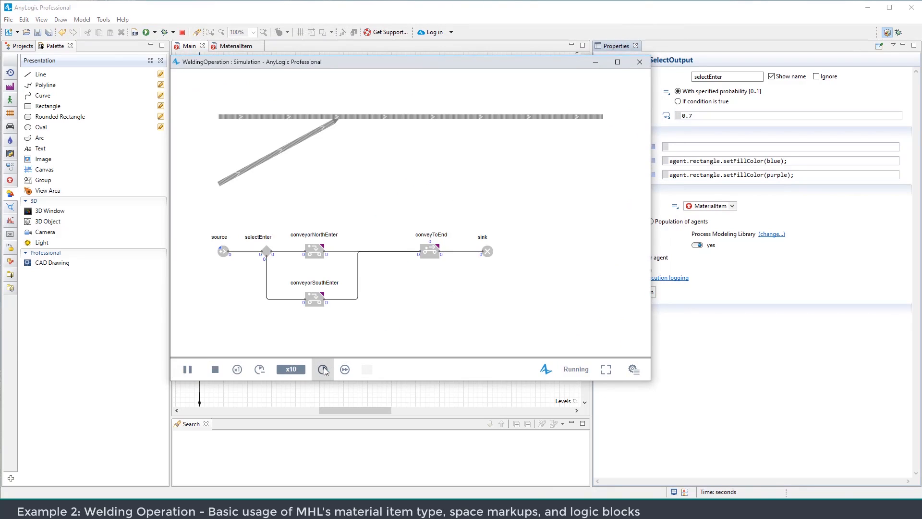
click(323, 369)
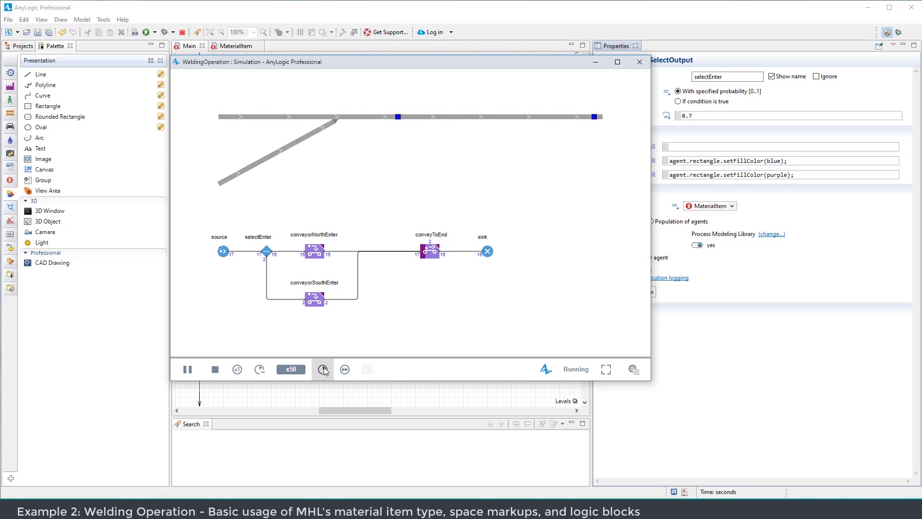
click(213, 369)
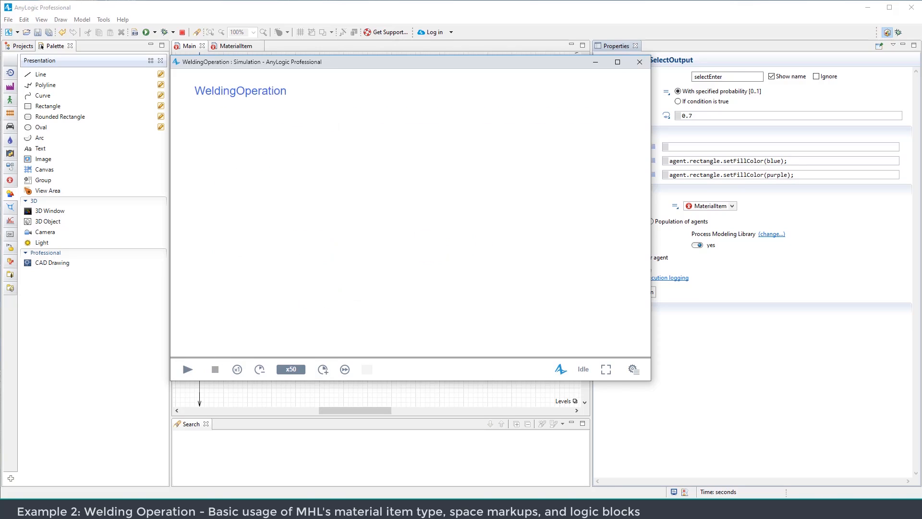
click(640, 61)
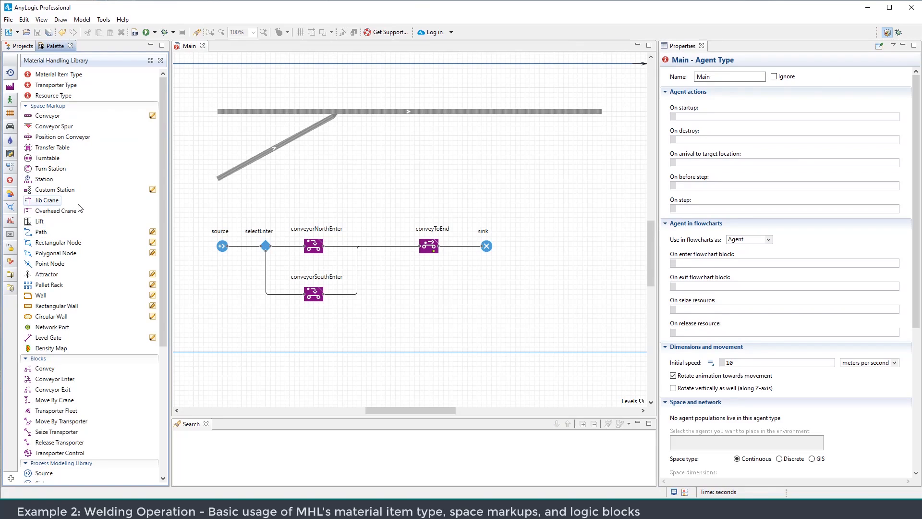
Place a station on the long horizontal conveyor downstream of the merge point and name it weldStation
drag(44, 179, 417, 113)
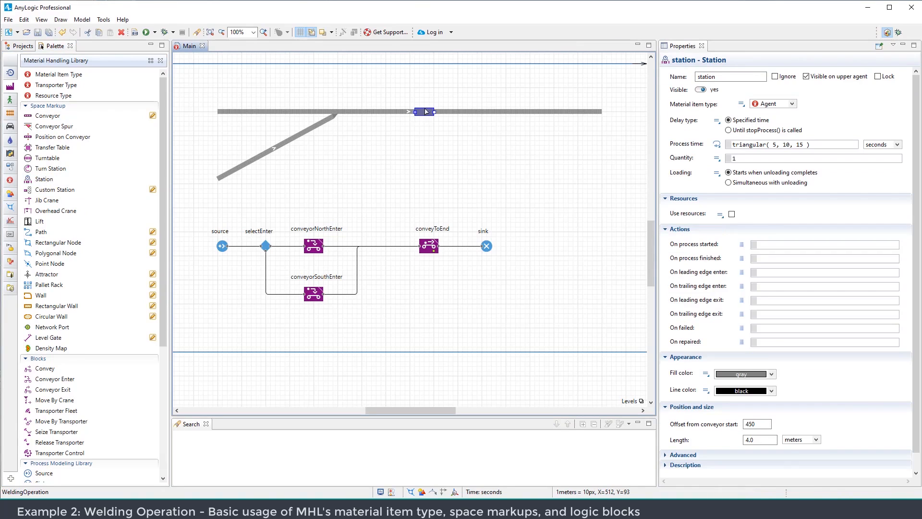
click(699, 77)
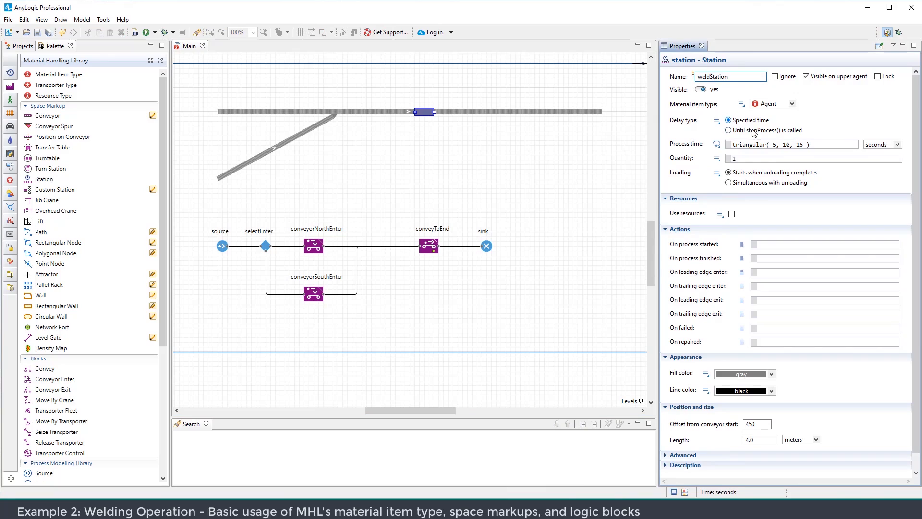
Set weldStation's process time to 20 seconds and its quantity to 3
triple_click(768, 126)
text(20)
click(715, 126)
click(788, 129)
click(735, 141)
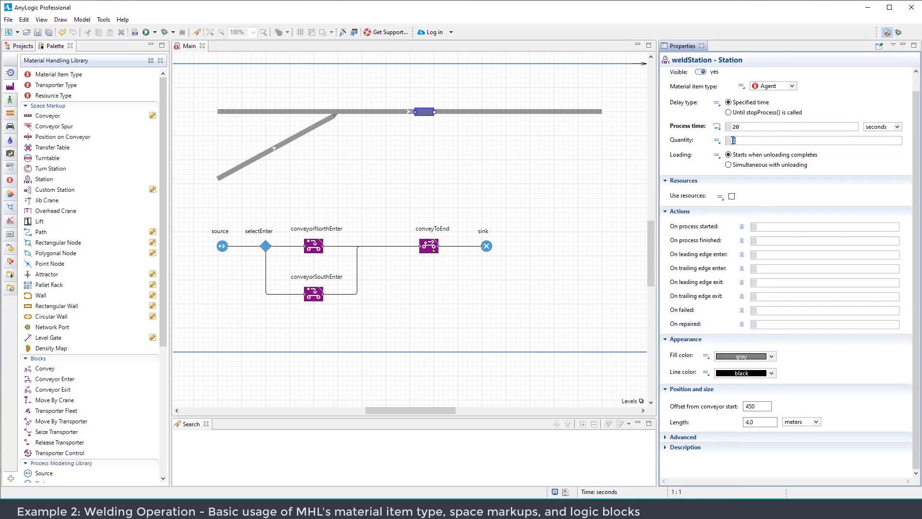
click(758, 126)
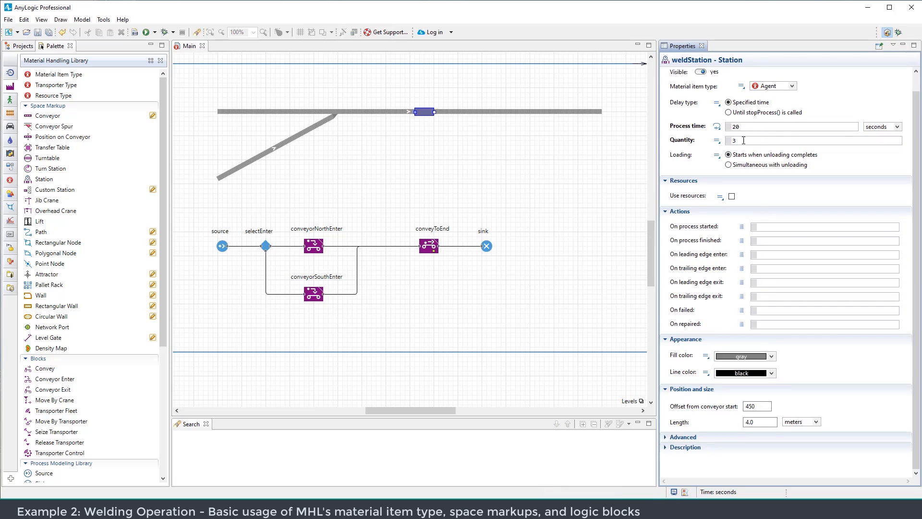
click(516, 168)
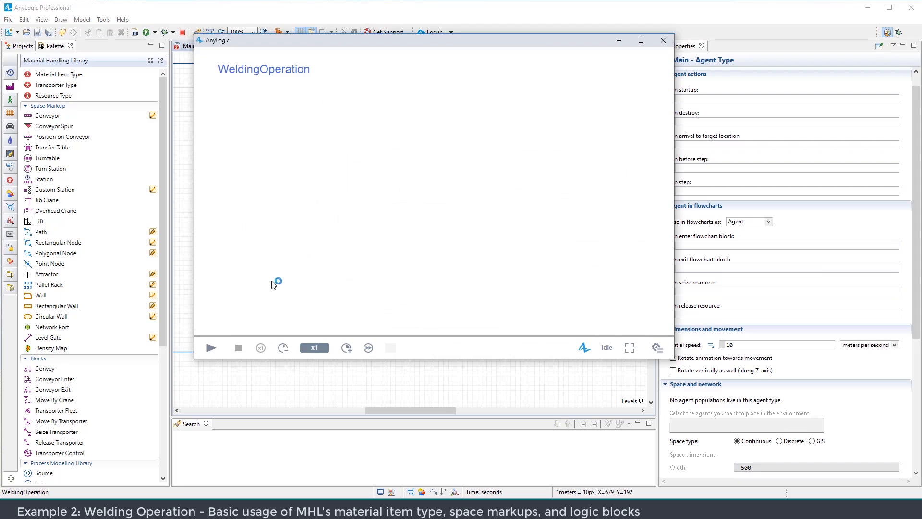
Run the WeldingOperation simulation at x25 speed to watch items being processed at the weld station, and stop and close it
click(212, 347)
click(346, 348)
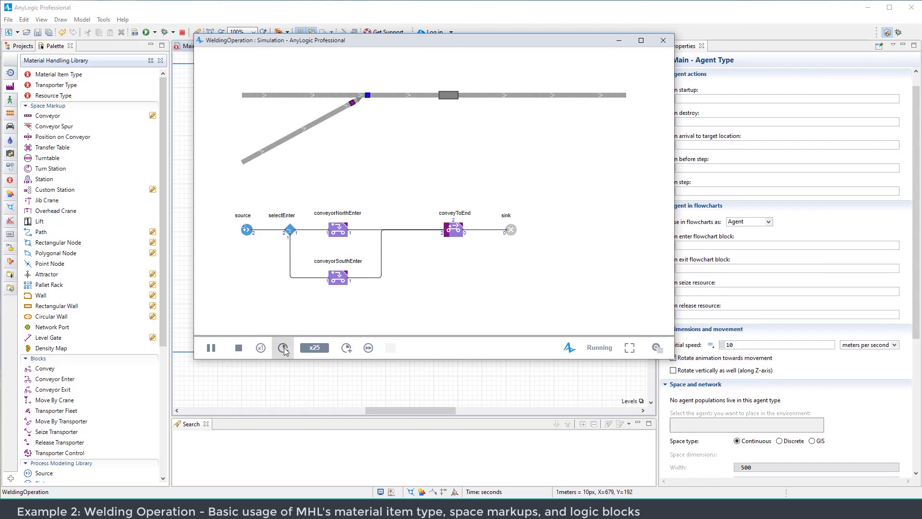
click(346, 348)
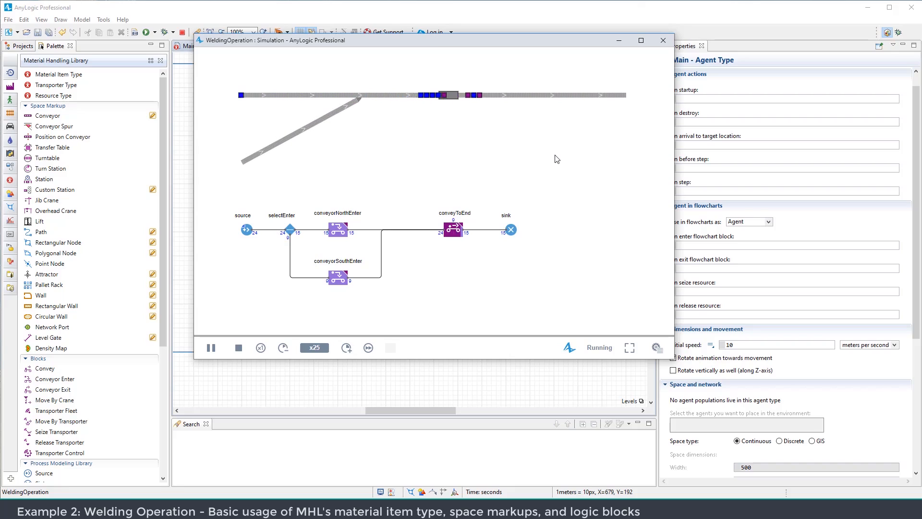
click(238, 347)
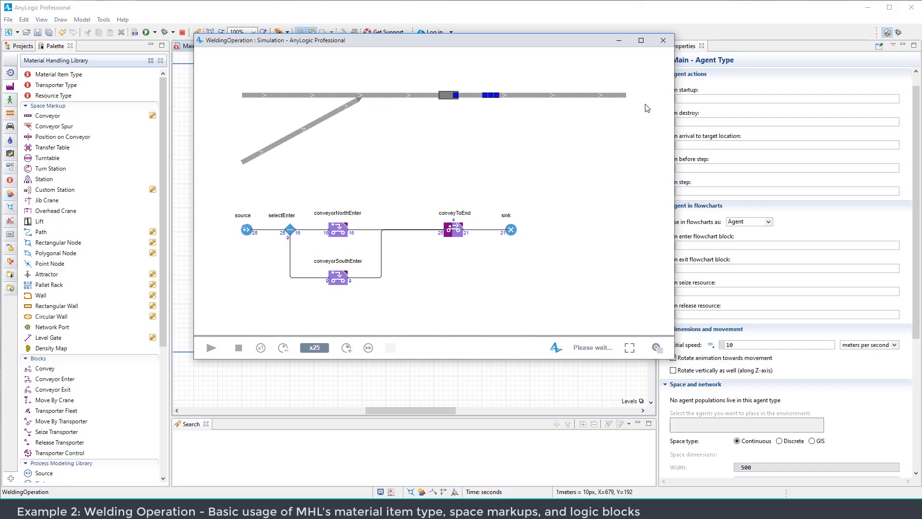
click(663, 40)
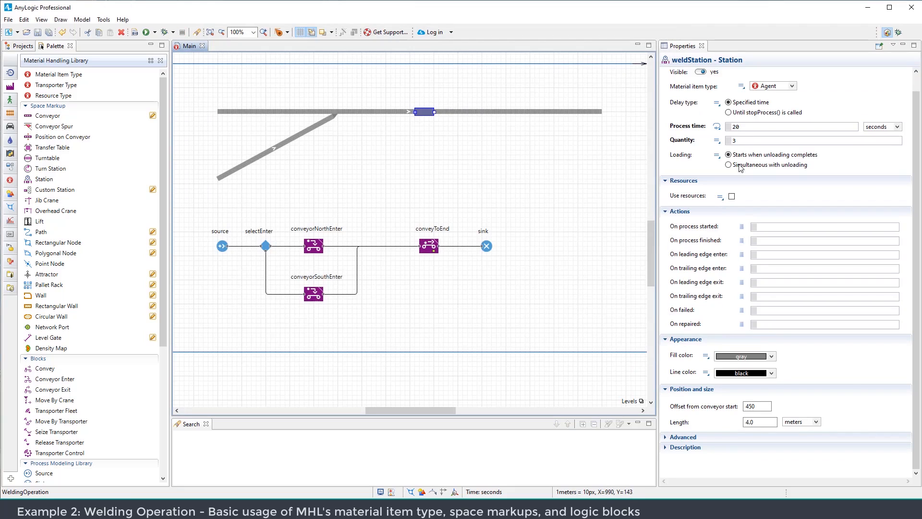
Add a resource pool named welders below the source block and center its name label above the icon
drag(414, 302, 452, 287)
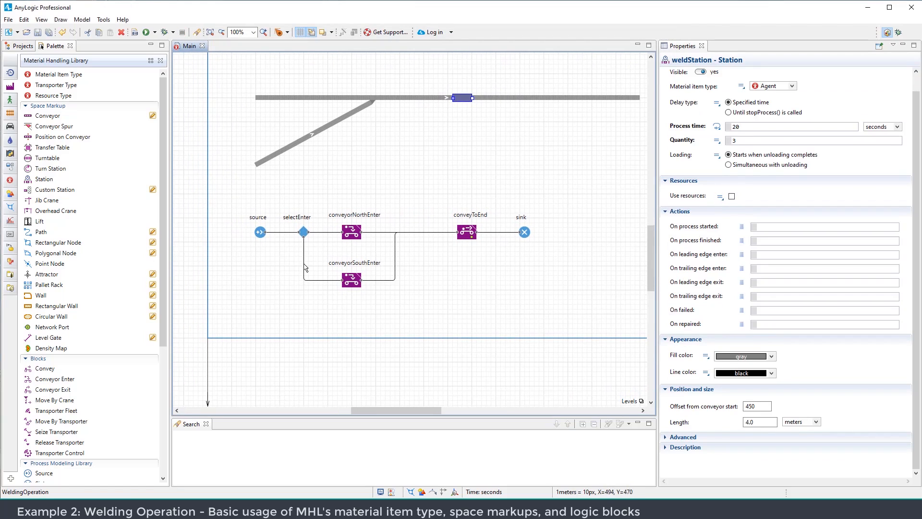
scroll(71, 281, down, 6)
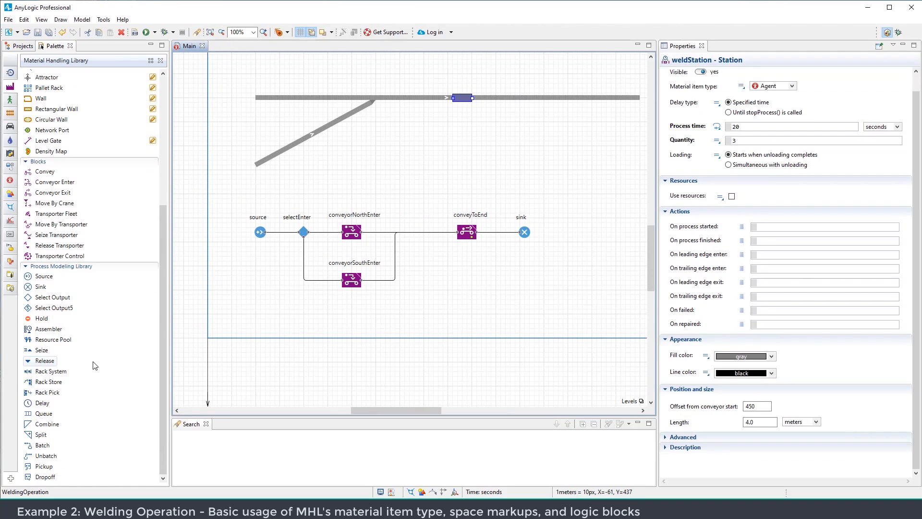
drag(47, 342, 236, 296)
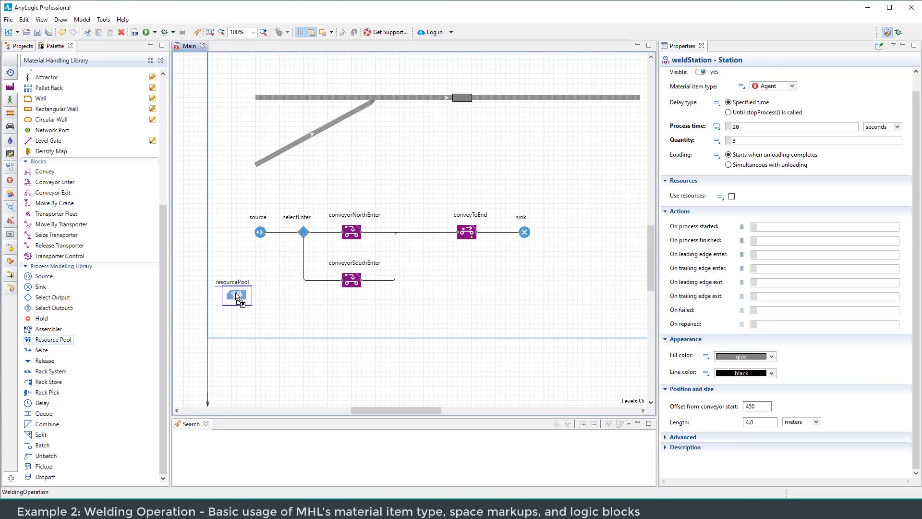
text(welders)
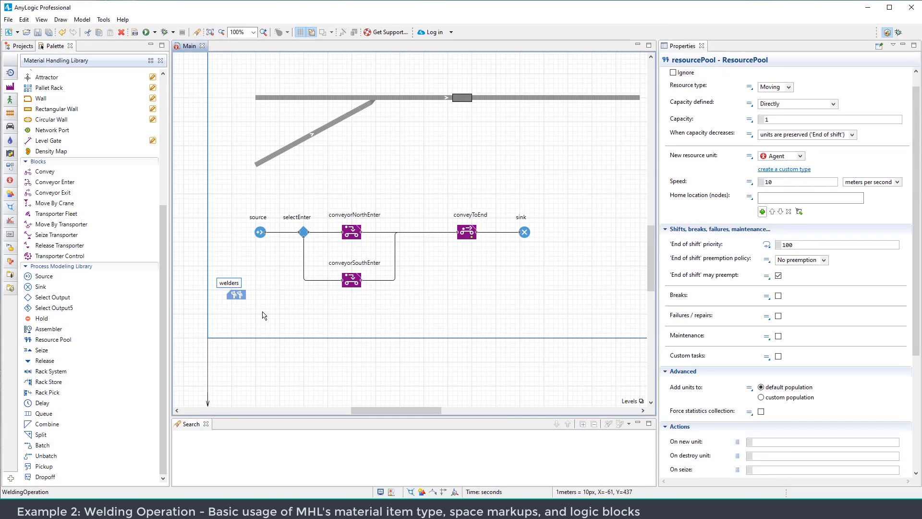
click(247, 300)
drag(230, 289, 242, 289)
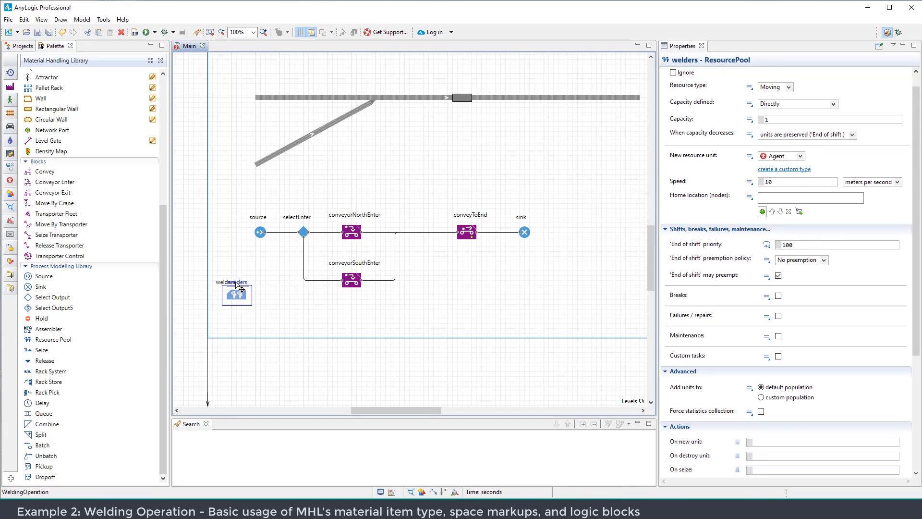
Set the capacity of the welders resource pool to 2
scroll(824, 89, up, 1)
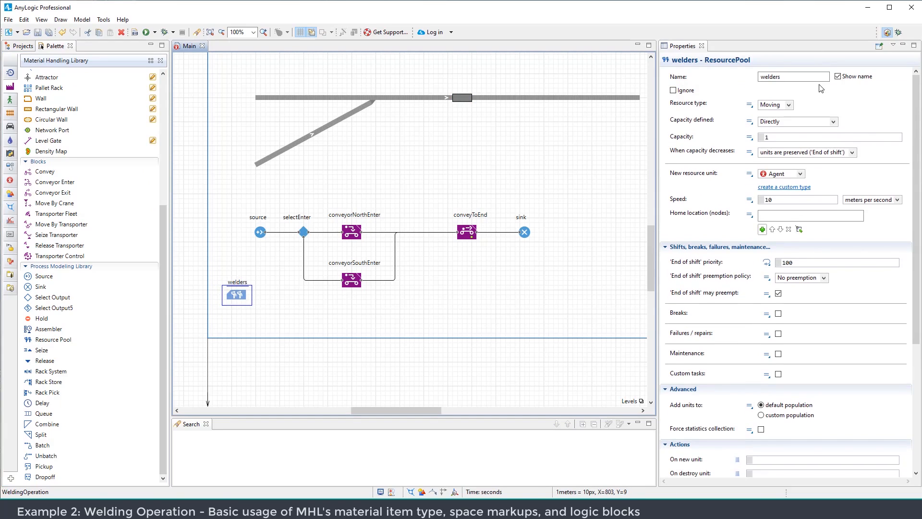
double_click(788, 137)
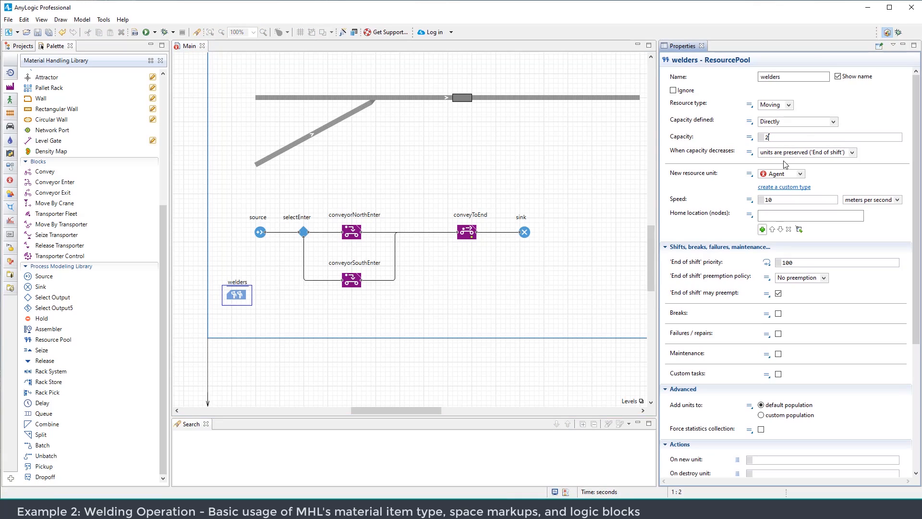
text(2)
click(842, 169)
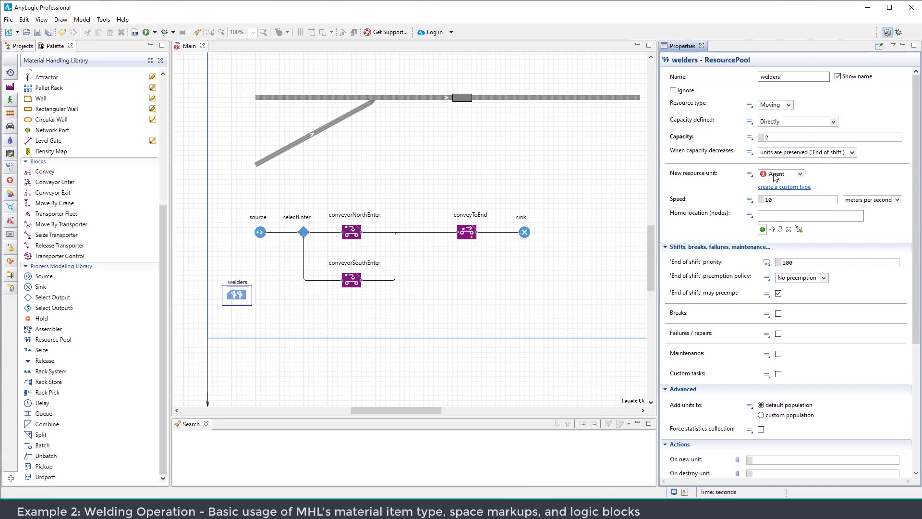
Create a custom resource type named Welder for the welders pool, using the Rider 3D figure from Road Transport and no parameters
click(796, 188)
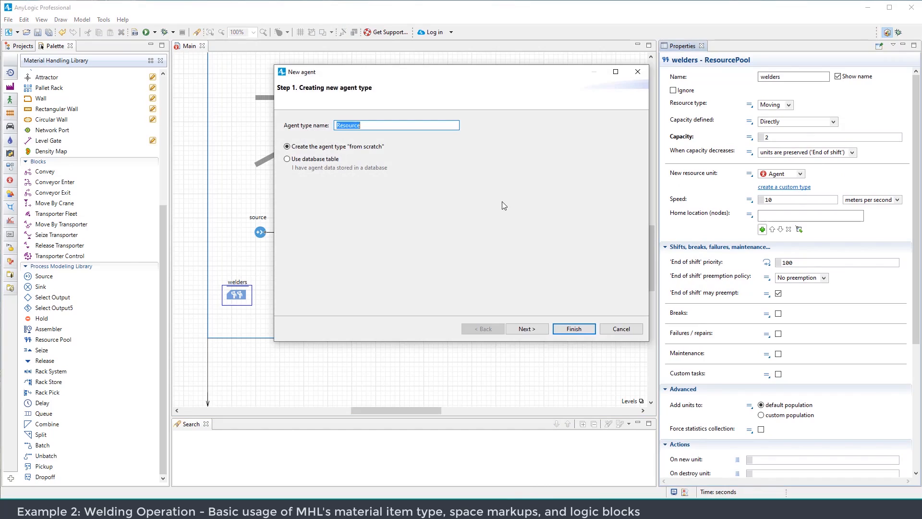
click(528, 329)
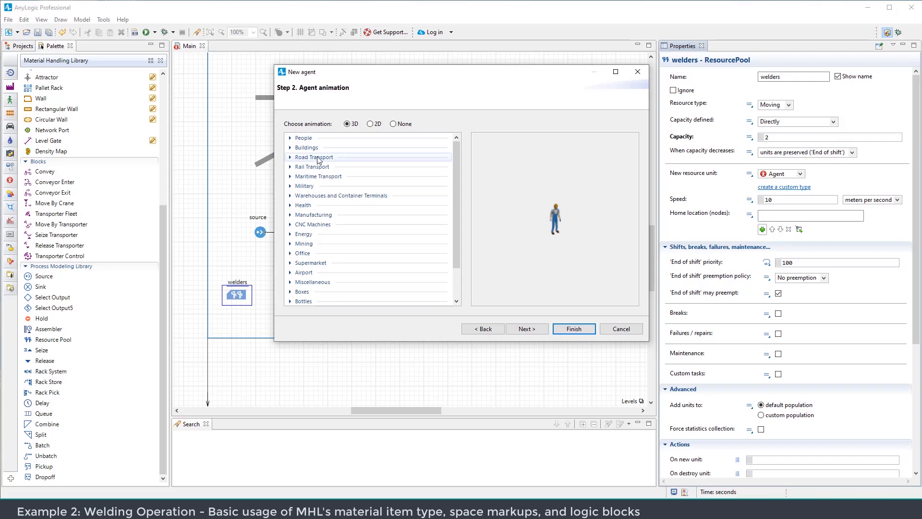
click(290, 157)
scroll(350, 217, down, 5)
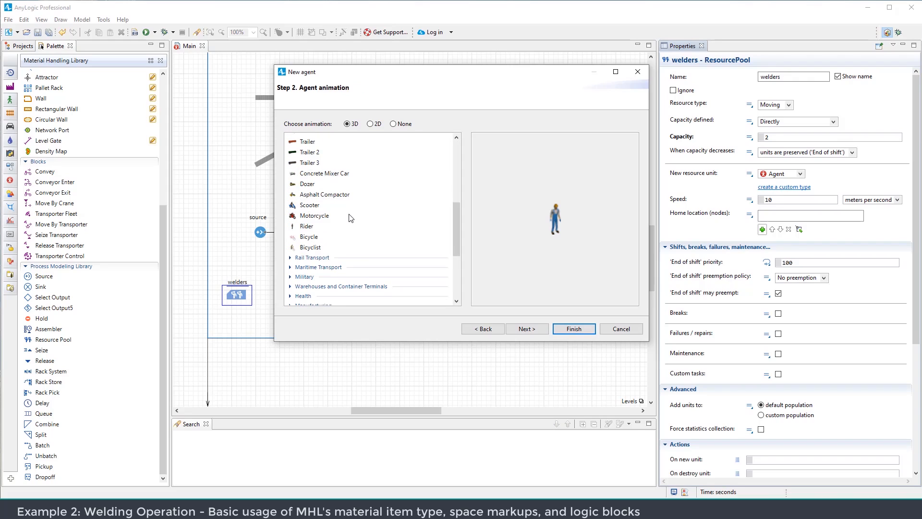
click(313, 227)
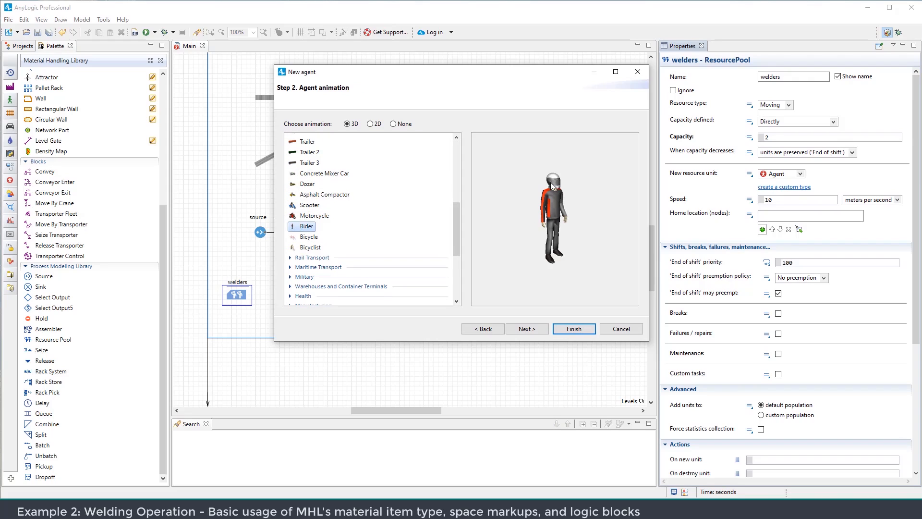
click(528, 328)
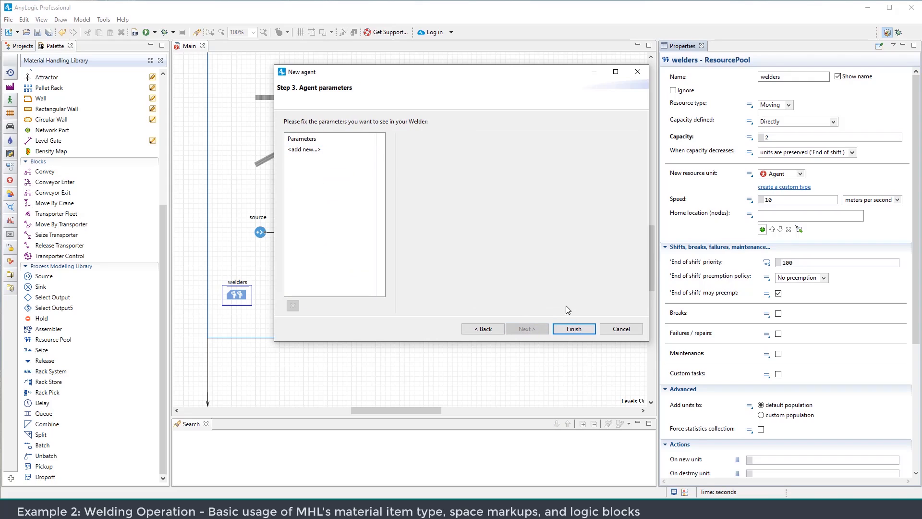
click(572, 327)
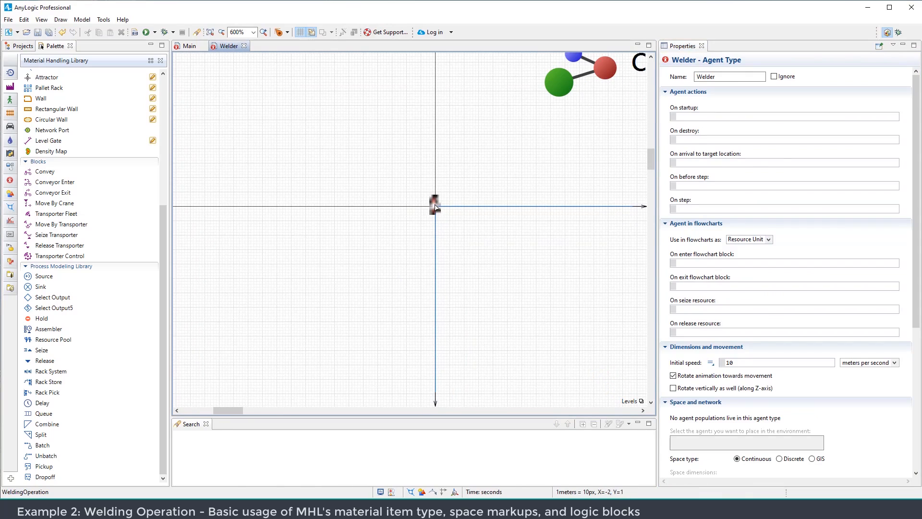
Set the additional scale of the rider 3D object in the Welder agent type to 200%
click(435, 204)
click(753, 147)
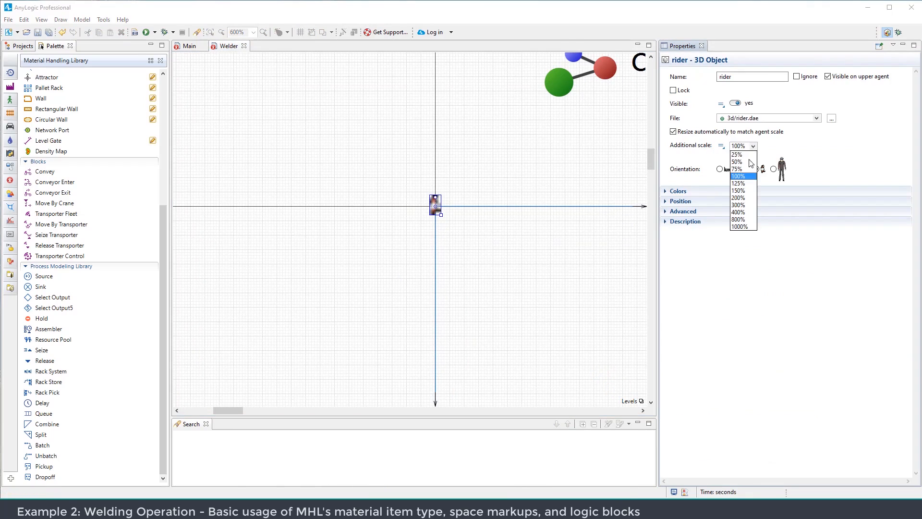
click(744, 198)
drag(443, 225, 361, 177)
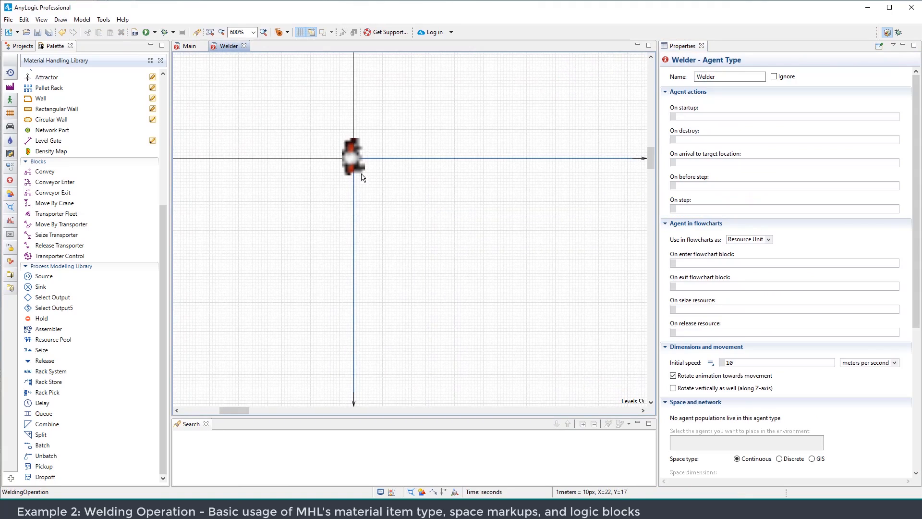
Add a rectangular node to Main directly below the weld station and resize it to match the station's width
click(188, 46)
click(237, 294)
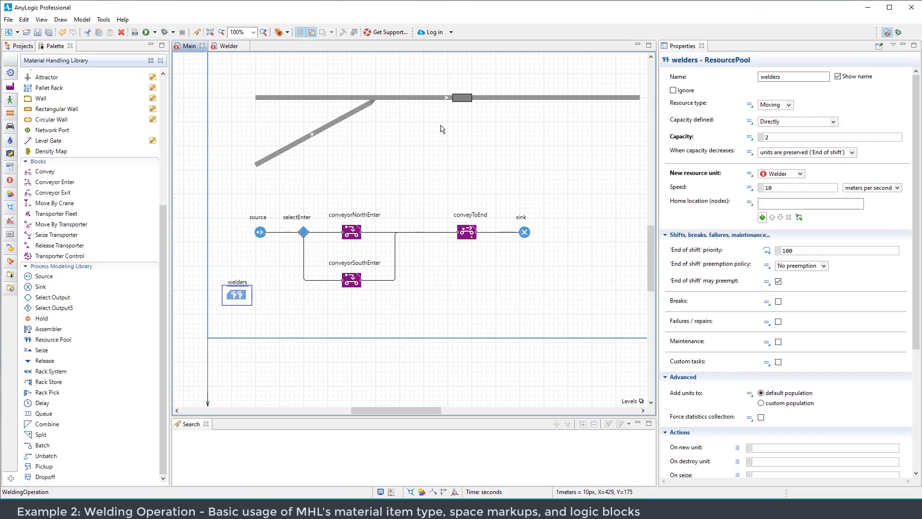
scroll(460, 132, up, 1)
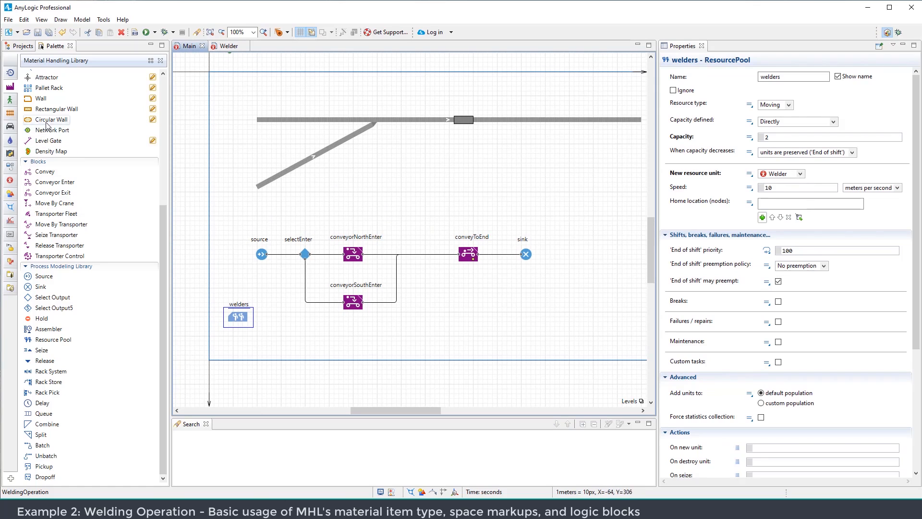
scroll(56, 140, up, 6)
drag(58, 243, 453, 136)
drag(381, 178, 357, 212)
scroll(435, 156, up, 5)
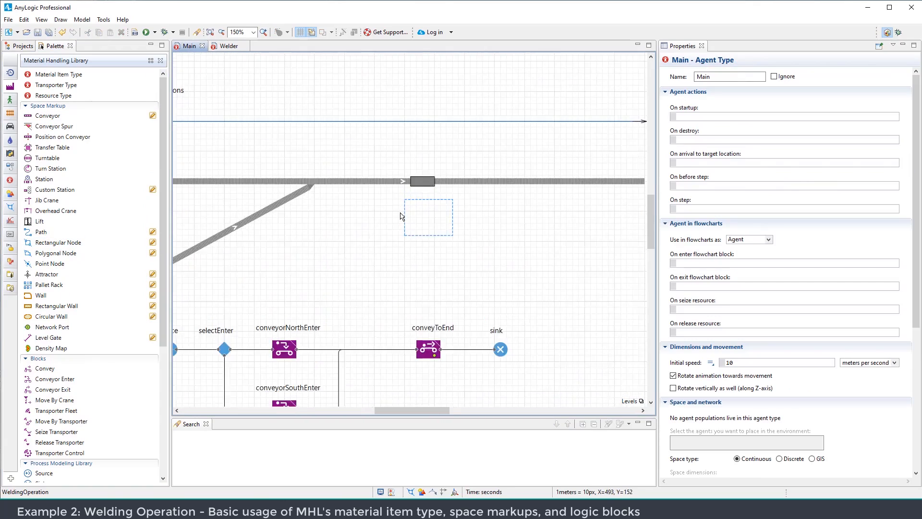
drag(451, 193, 464, 169)
drag(517, 234, 471, 180)
Add two attractors inside the rectangular node and rotate both to face the weld station
click(703, 143)
click(455, 269)
click(434, 255)
scroll(437, 247, up, 1)
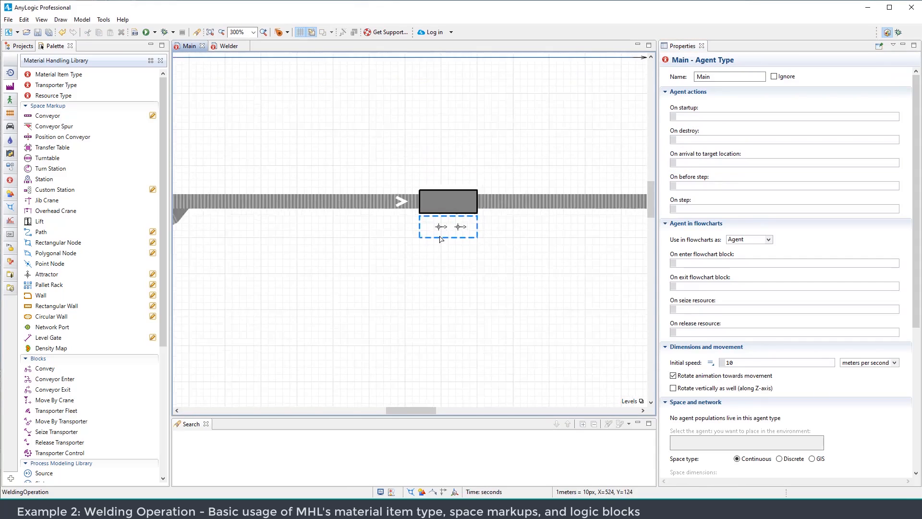
scroll(441, 239, up, 2)
click(437, 219)
click(471, 221)
click(468, 261)
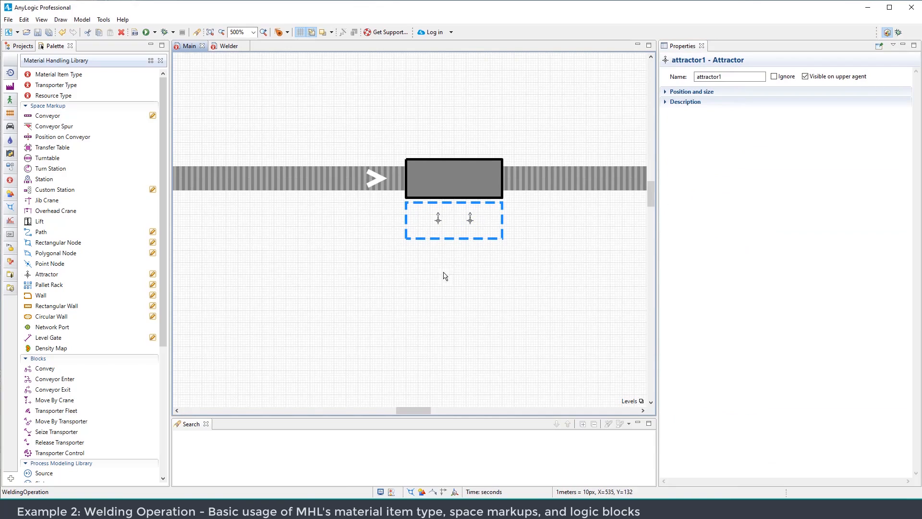
Set the home location of the welders resource pool to the rectangular node below the weld station
scroll(434, 230, down, 6)
scroll(439, 220, down, 1)
drag(431, 233, 408, 200)
click(206, 320)
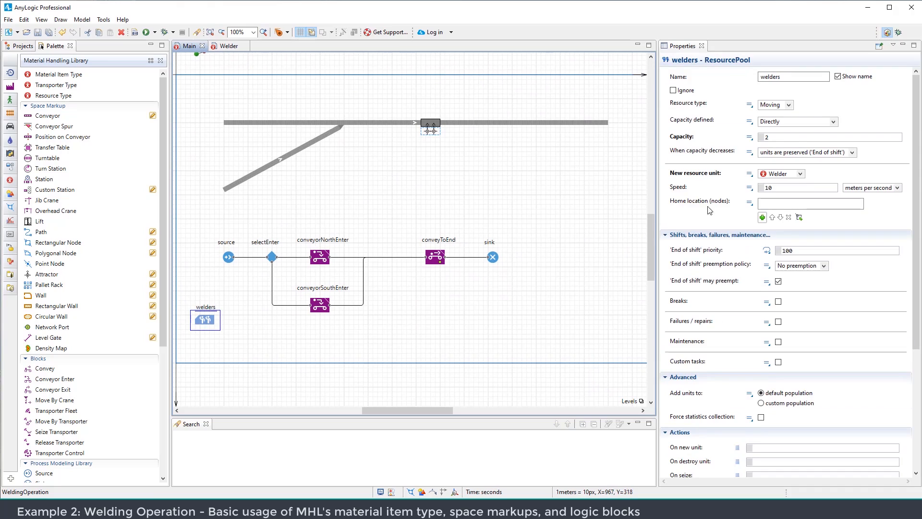
click(799, 217)
drag(422, 201, 458, 200)
click(466, 127)
Make weldStation use resources, seizing units of the same pool, with welders as the resource pool and 2 units
scroll(465, 178, up, 3)
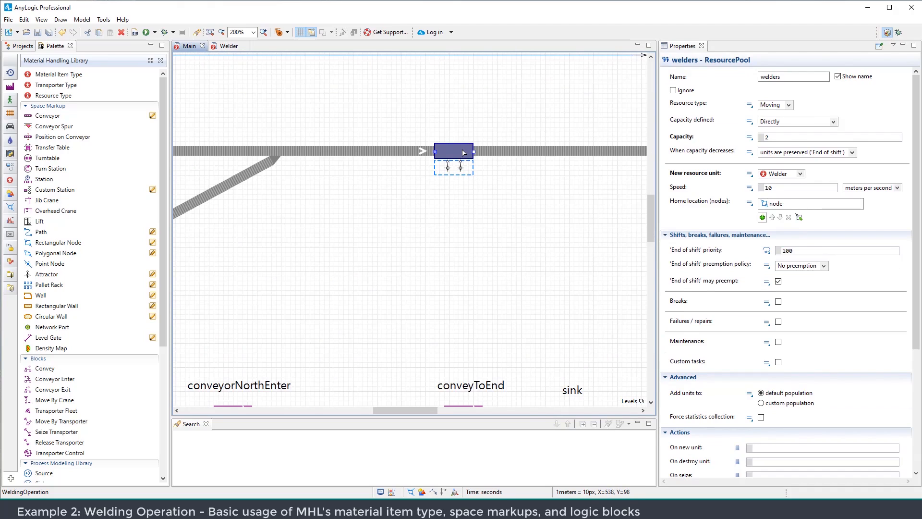
click(464, 153)
click(731, 215)
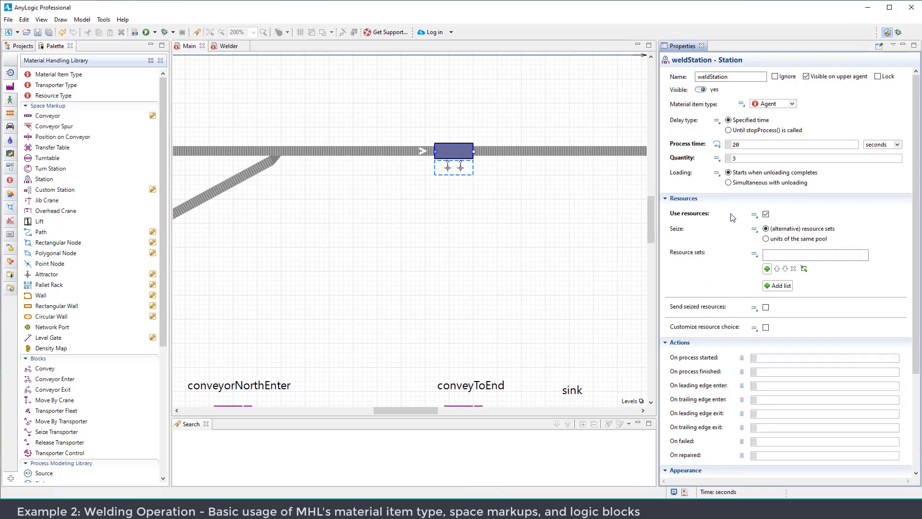
click(767, 240)
click(801, 253)
click(791, 263)
drag(779, 270, 769, 270)
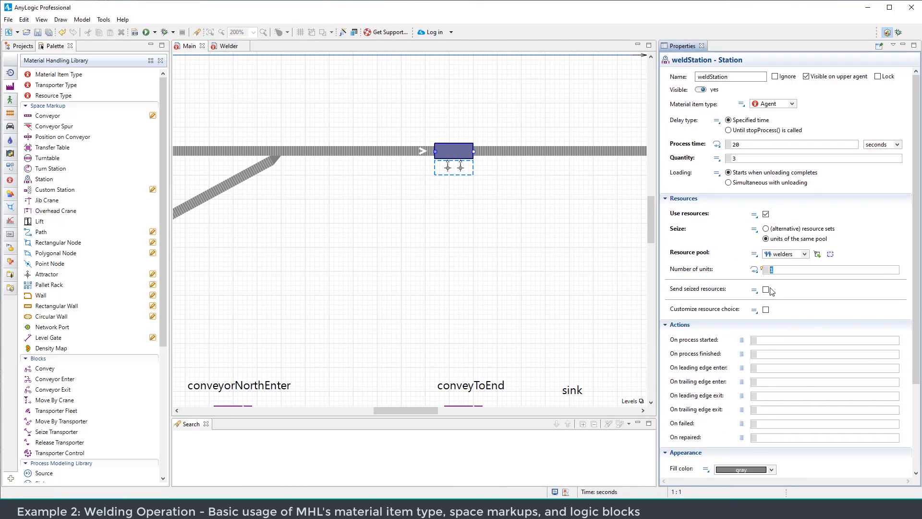
text(2)
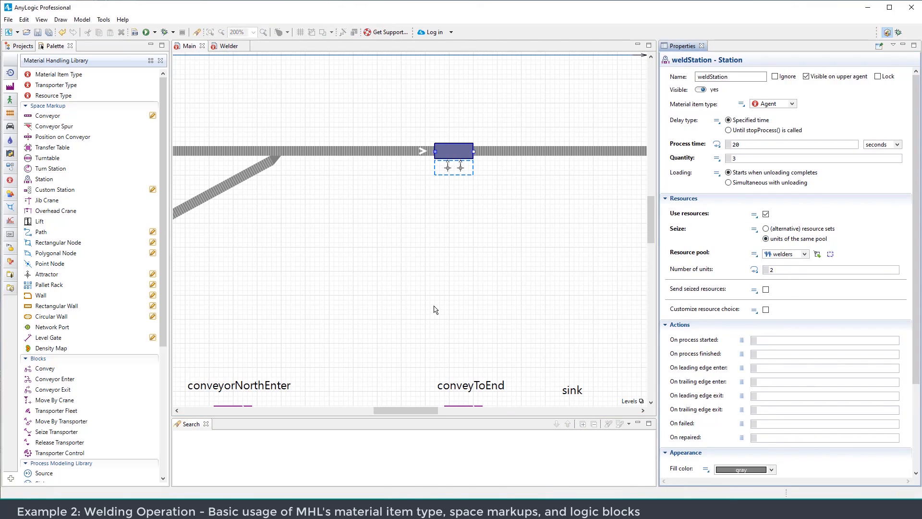
click(443, 201)
scroll(442, 202, down, 3)
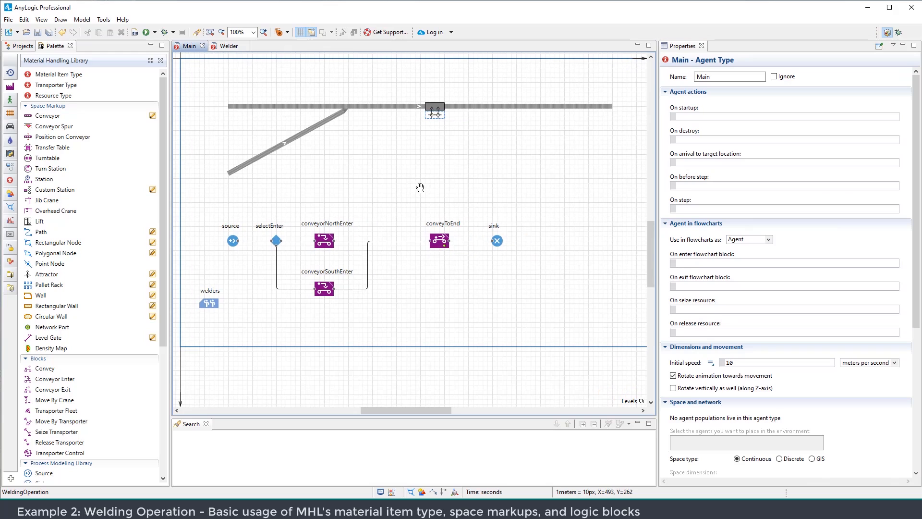
Run the WeldingOperation simulation at x10 speed in an enlarged window to watch the welders at the weld station, and stop it
click(155, 32)
click(165, 43)
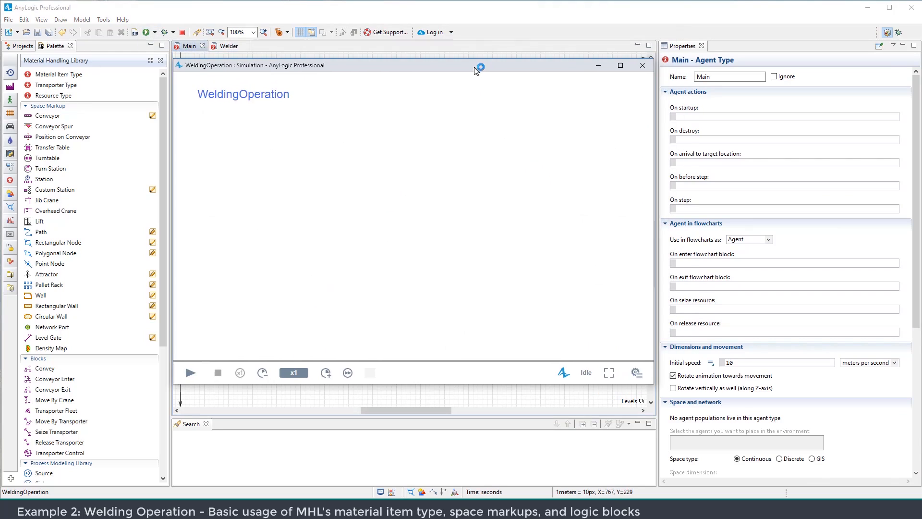
click(325, 373)
click(326, 373)
click(325, 373)
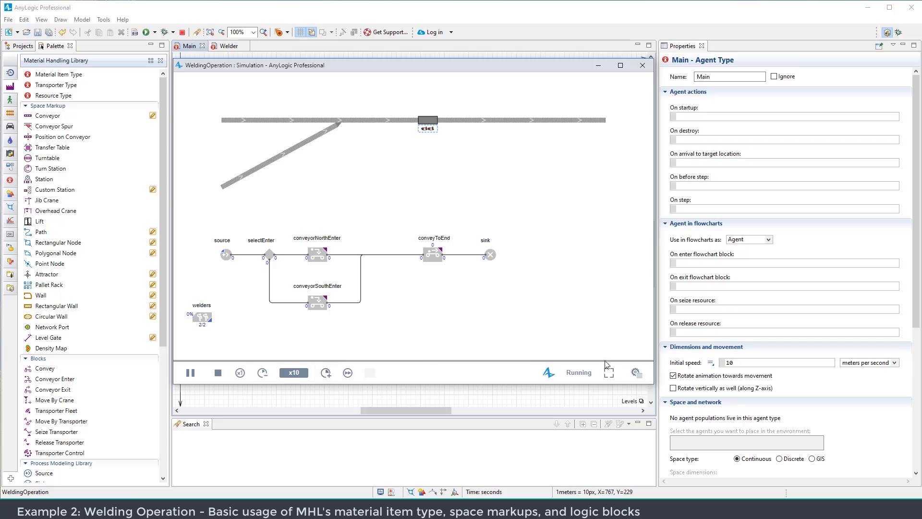
click(650, 381)
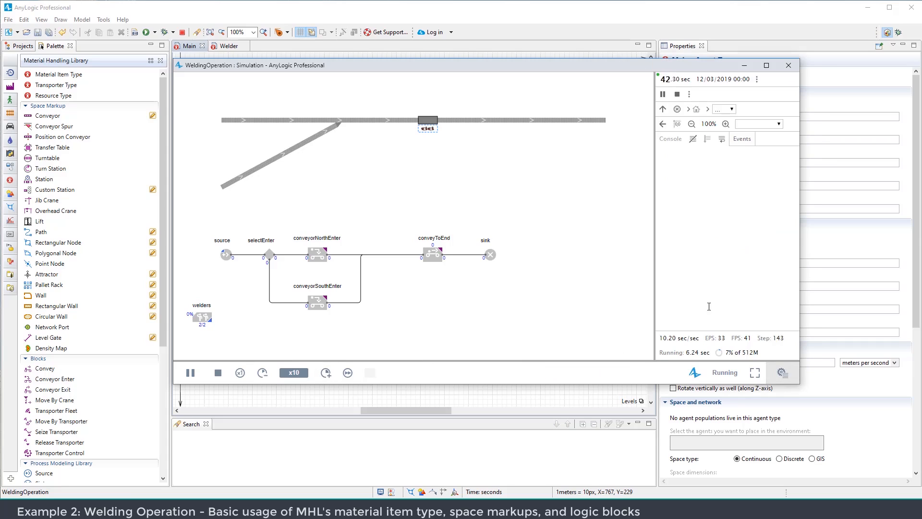
click(777, 368)
drag(656, 380, 830, 380)
drag(554, 65, 508, 40)
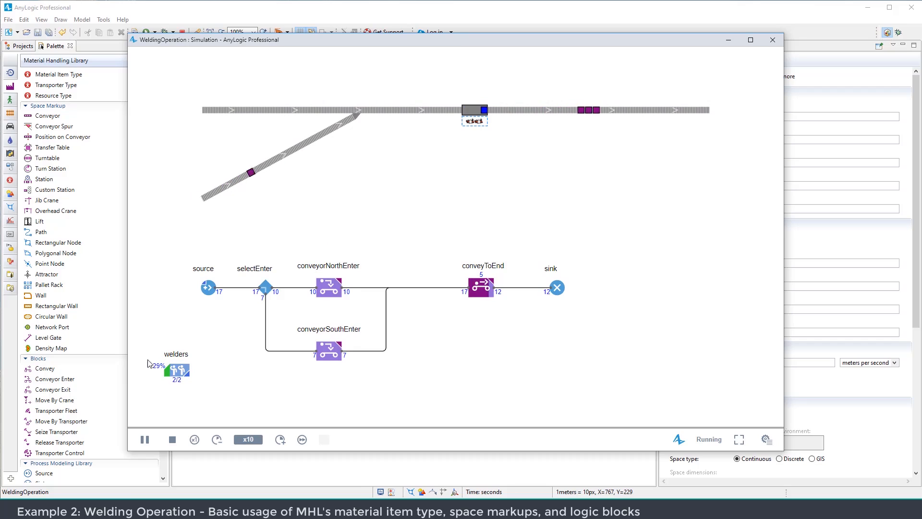
click(172, 439)
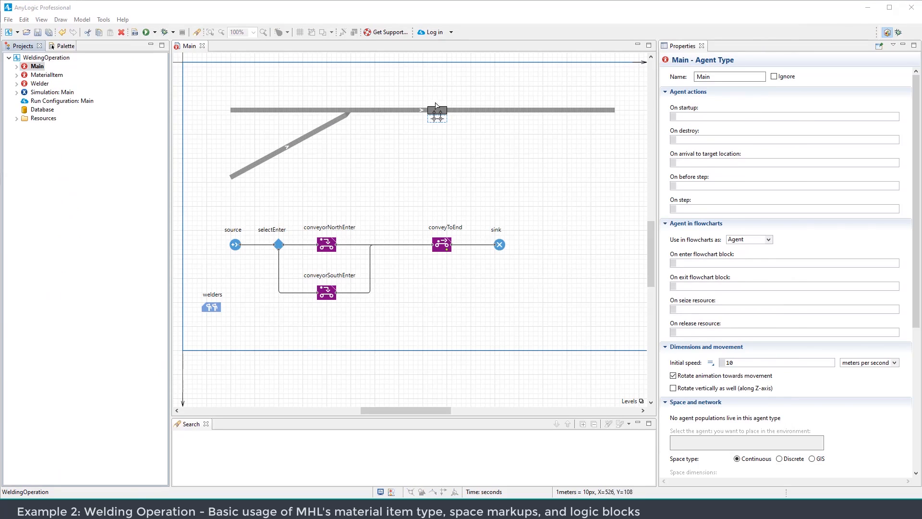
Move the conveyToEnd and sink blocks together to the right to make room in the flowchart
drag(408, 203, 532, 271)
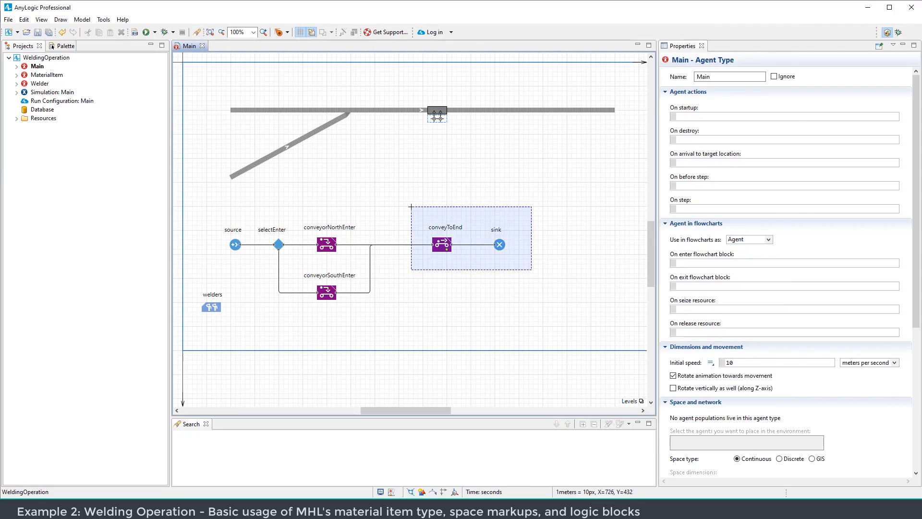
drag(451, 245, 569, 243)
click(438, 260)
Insert a Convey block into the flowchart before conveyToEnd and name it conveyToStation
click(63, 46)
scroll(72, 221, down, 4)
drag(44, 260, 426, 240)
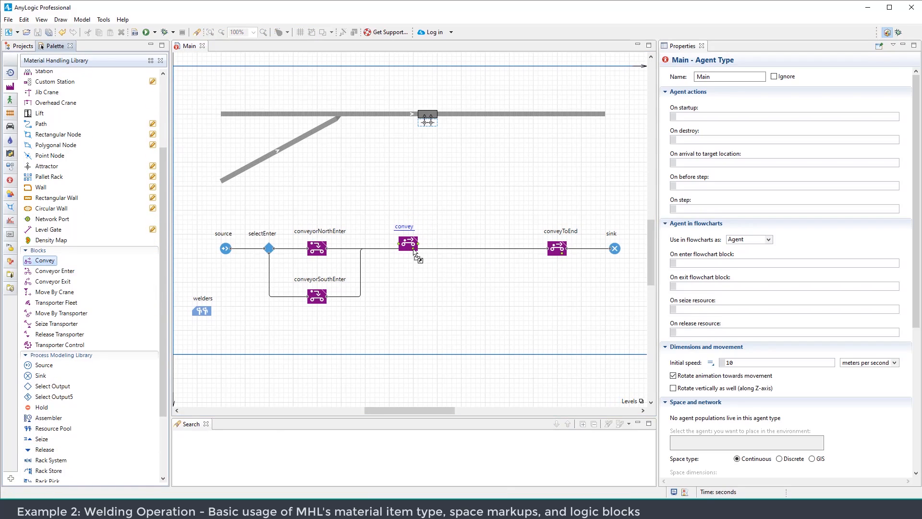
drag(412, 254, 412, 253)
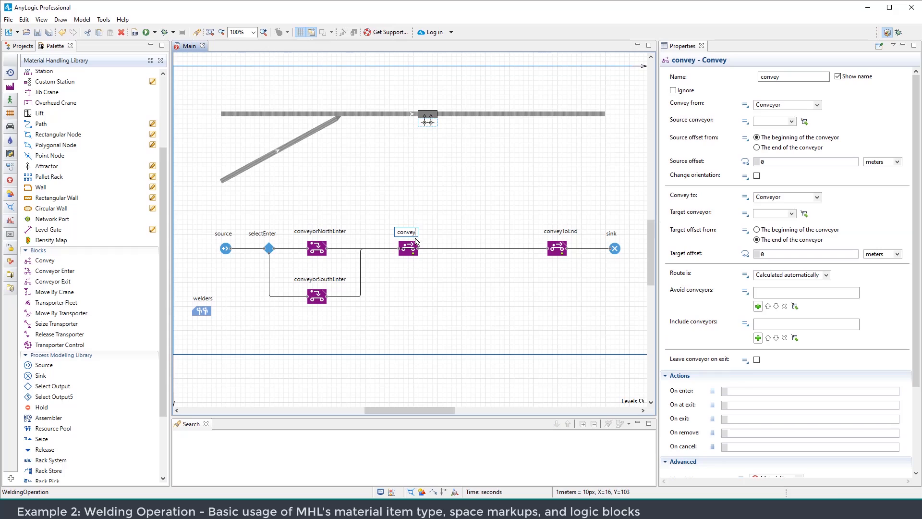
text(tat)
key(Return)
drag(405, 260, 399, 266)
scroll(401, 280, up, 1)
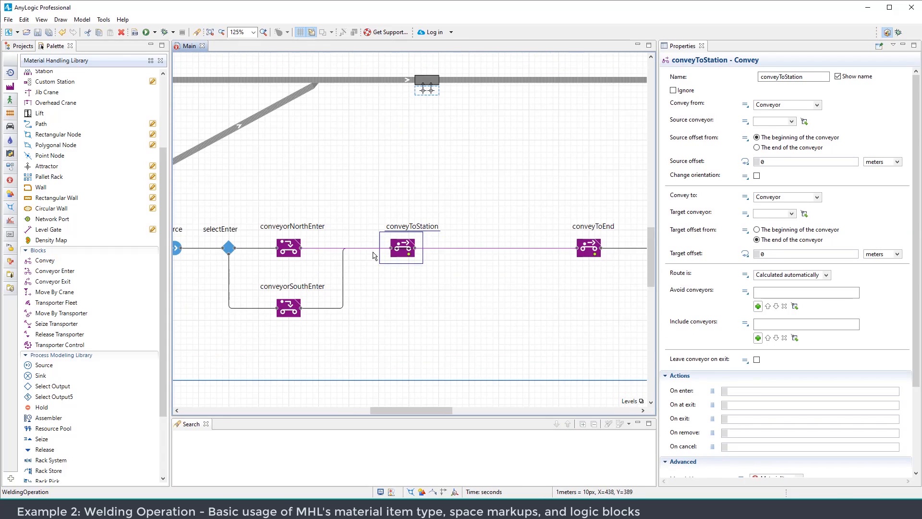
Reroute the conveyorSouthEnter connector from conveyToEnd to conveyToStation's input so both branches pass through conveyToStation
click(379, 250)
click(344, 271)
drag(577, 248, 390, 248)
click(477, 249)
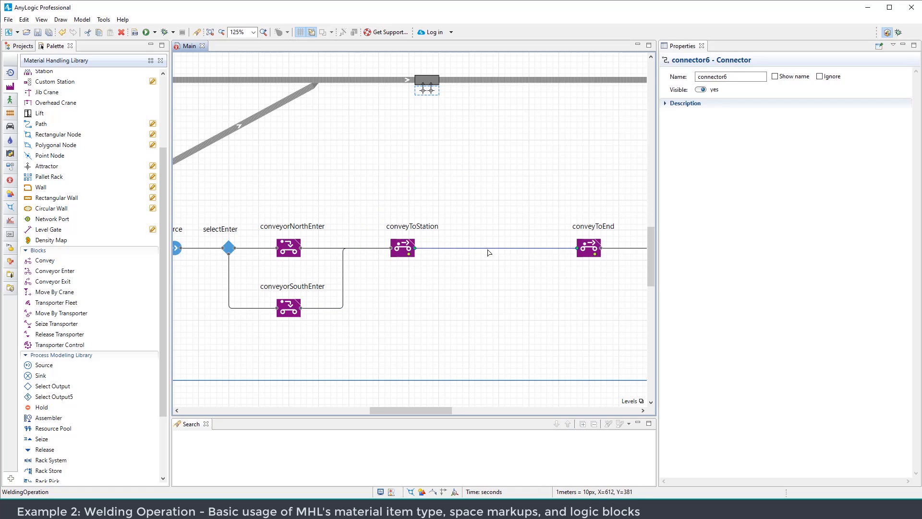
click(343, 264)
click(434, 274)
Open the choices for where the conveyToStation block conveys from
scroll(426, 259, down, 1)
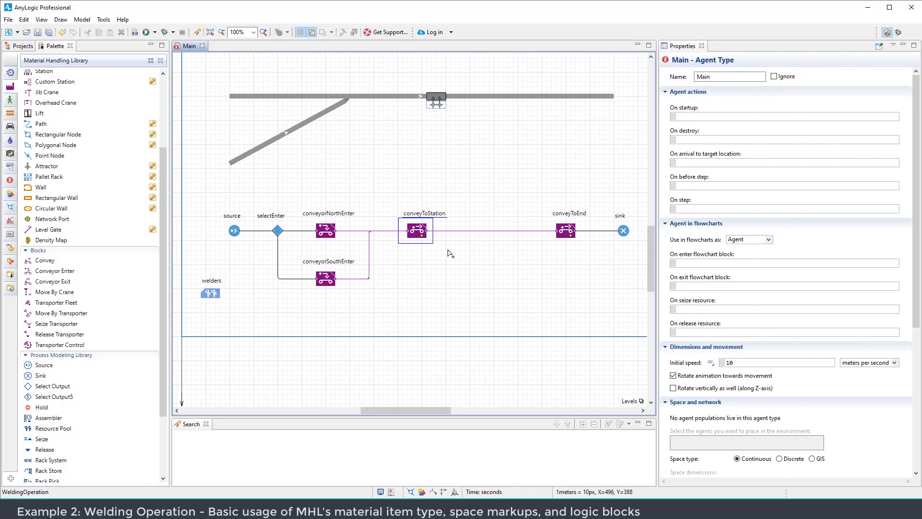
click(422, 233)
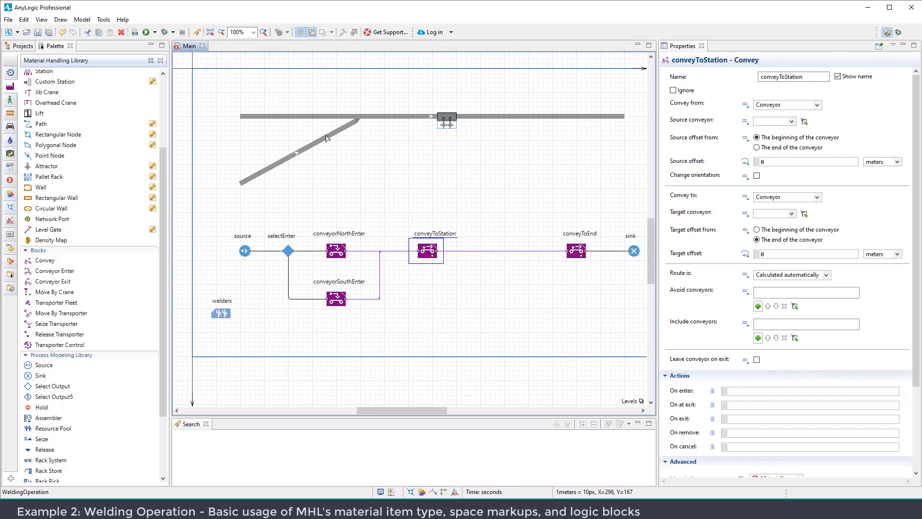
click(818, 105)
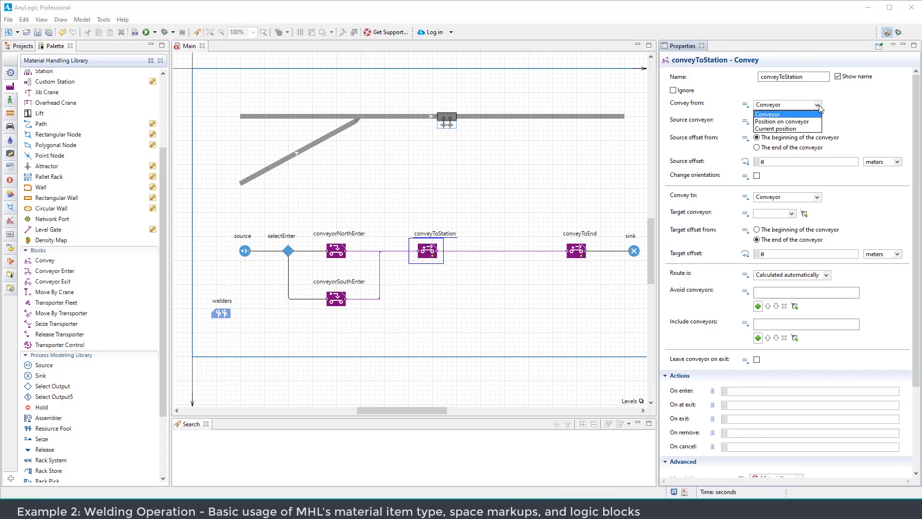
Configure the conveyToStation block to convey items from their current position to a station, with weldStation as target
click(811, 129)
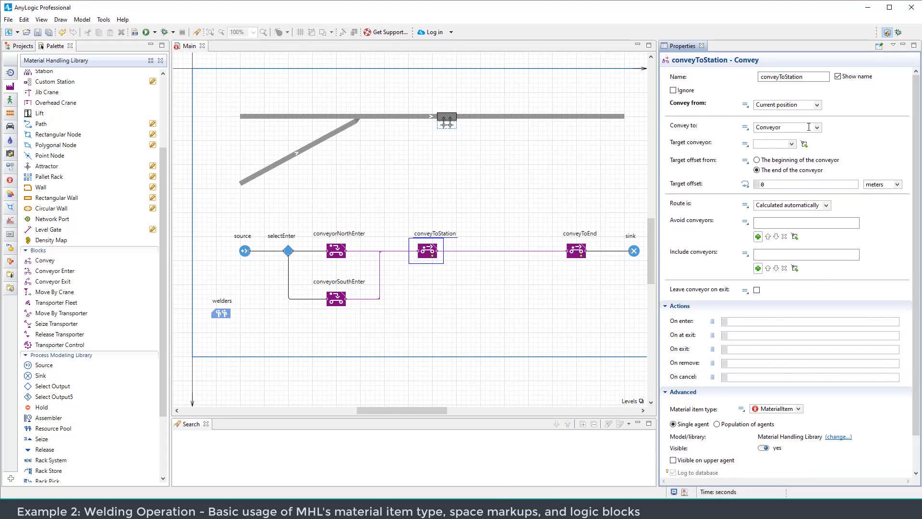
click(817, 127)
click(802, 150)
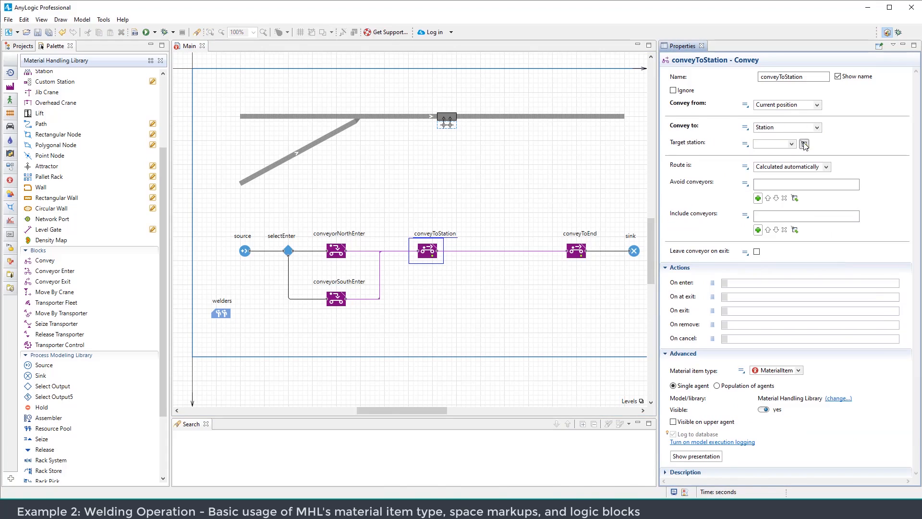
click(805, 145)
click(453, 118)
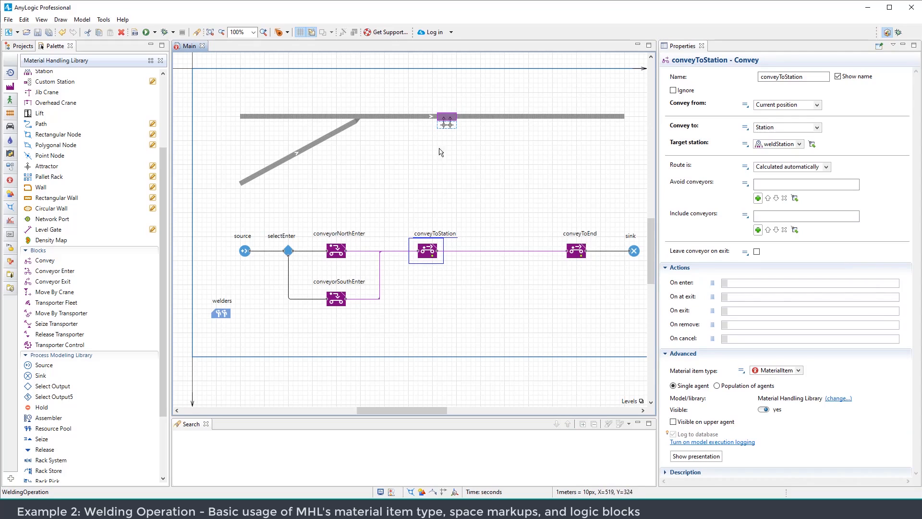
Insert a Batch block between conveyToStation and conveyToEnd, with a batch size of 3 and permanent batching enabled
click(577, 249)
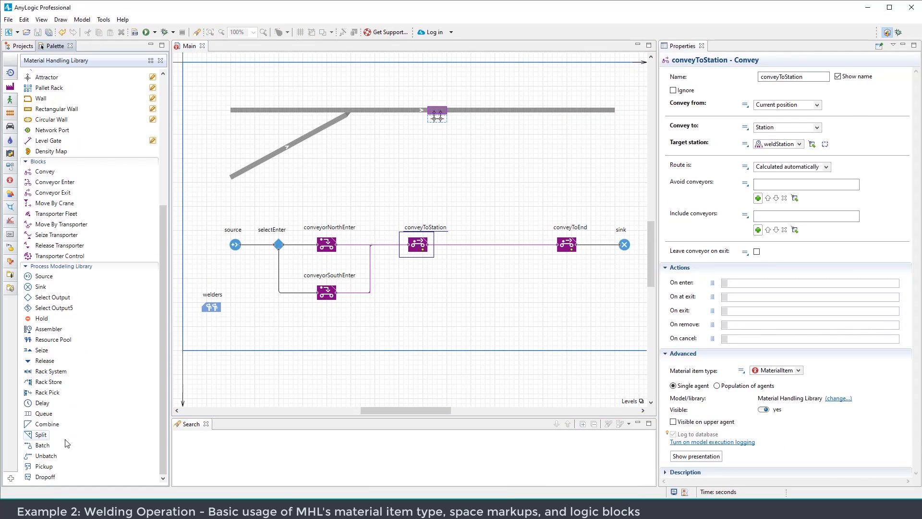
drag(43, 445, 483, 248)
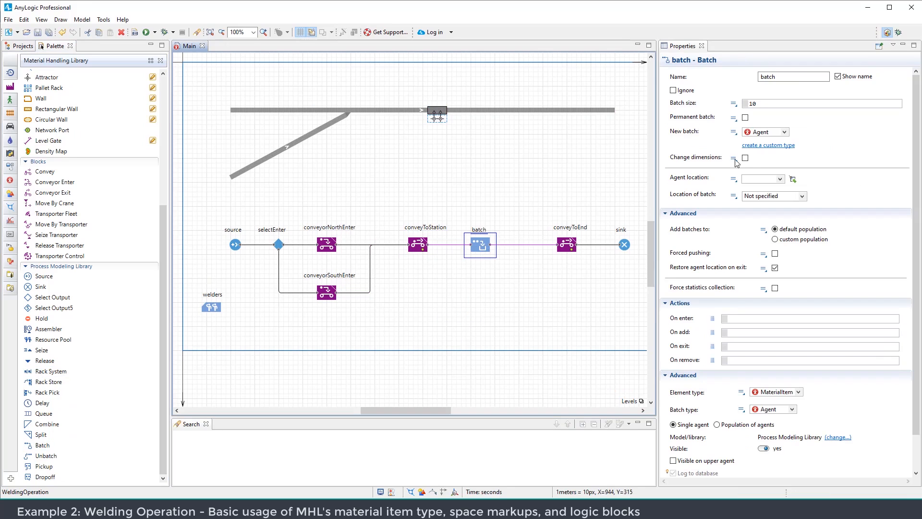
double_click(753, 104)
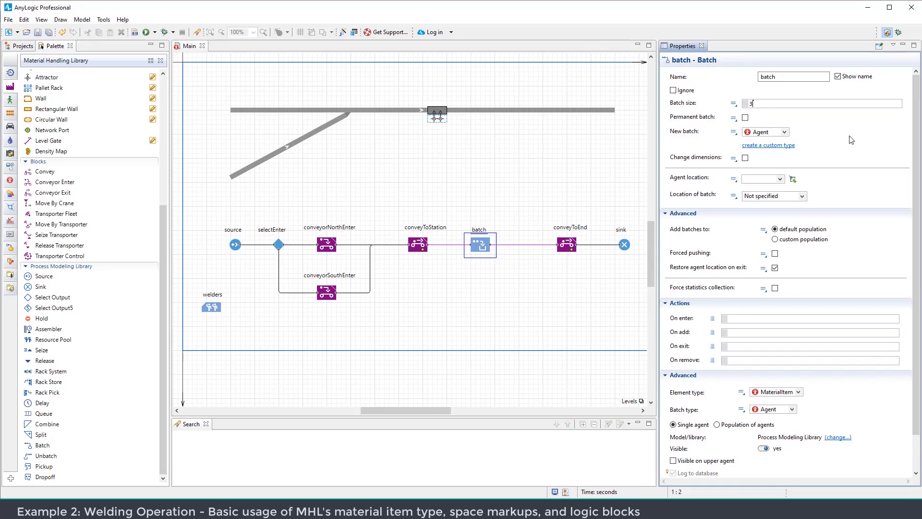
click(745, 117)
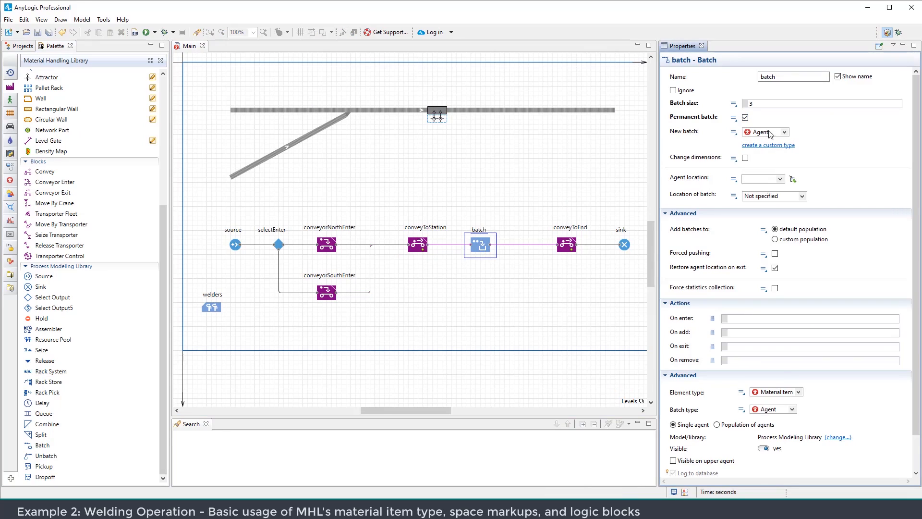
Create a new material item type named WeldedMaterialItem from scratch, without animation changes or parameters
scroll(56, 79, up, 6)
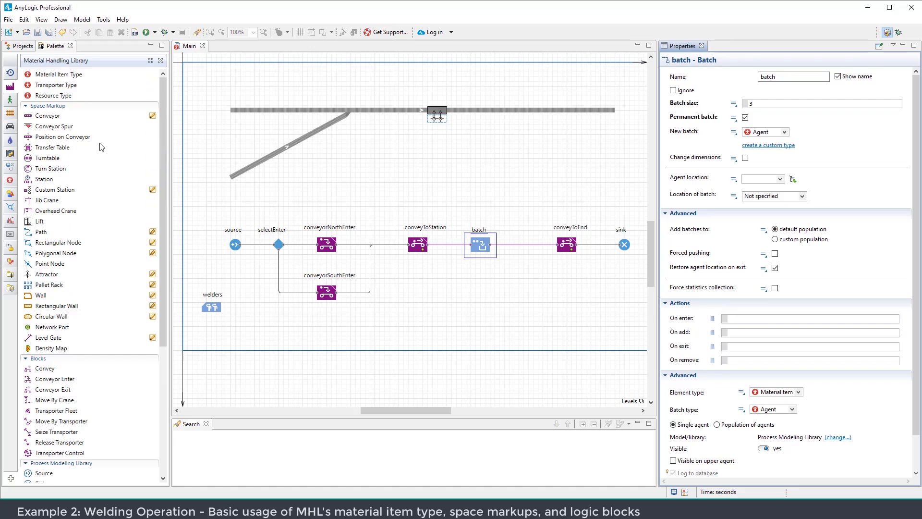
drag(55, 76, 375, 168)
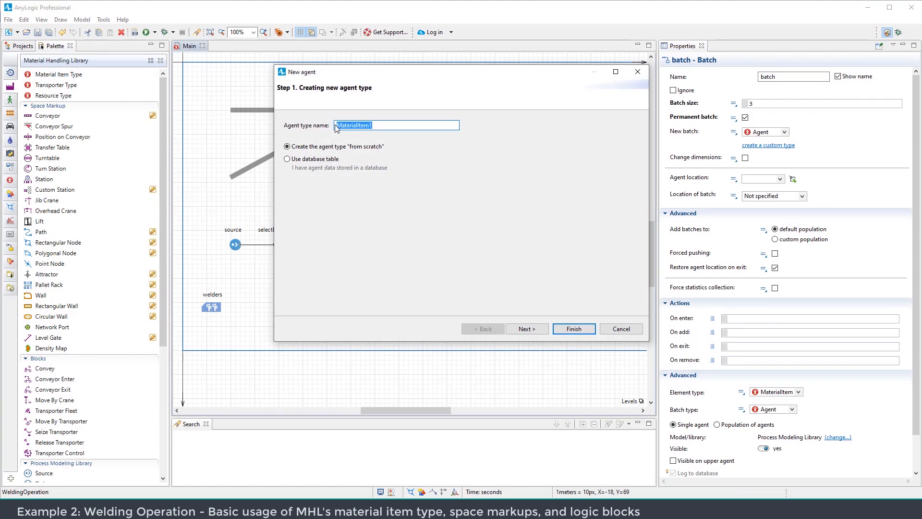
text(Welded)
click(527, 329)
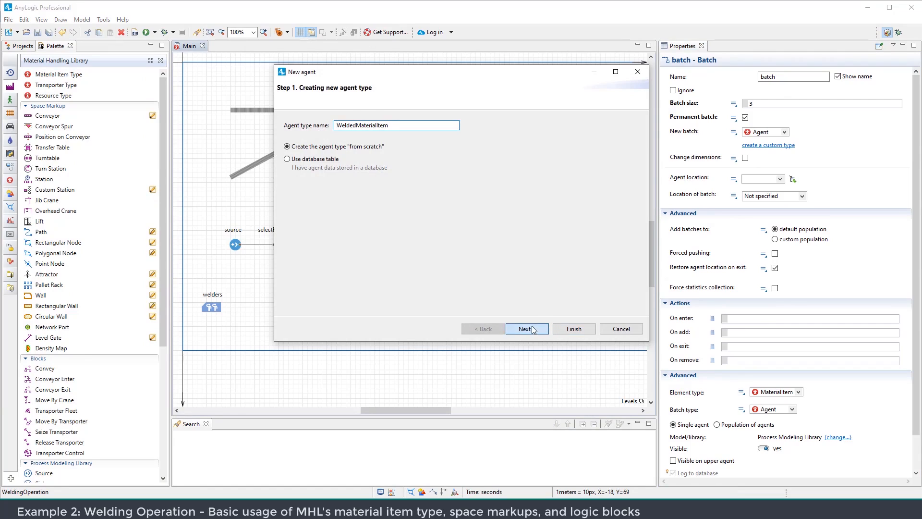
click(404, 124)
click(527, 329)
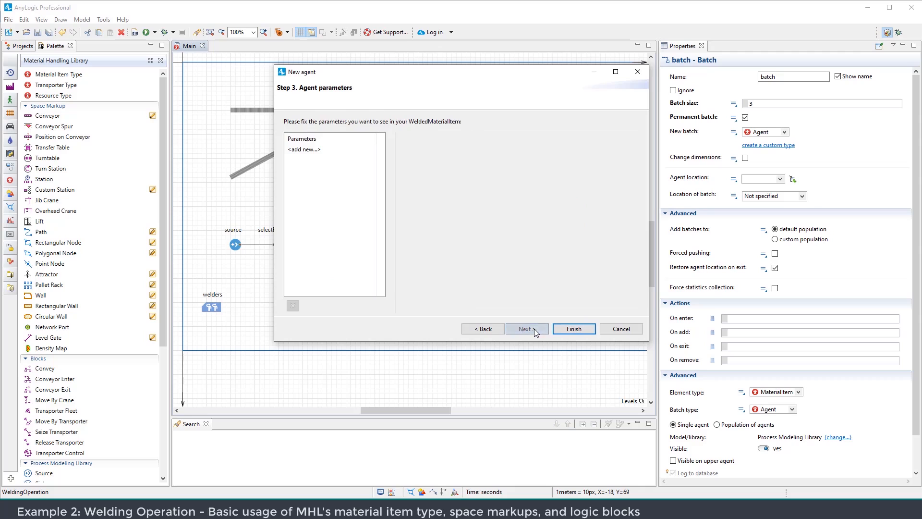
click(574, 329)
Set the WeldedMaterialItem's length to 3 meters
drag(255, 114, 496, 221)
scroll(434, 189, up, 5)
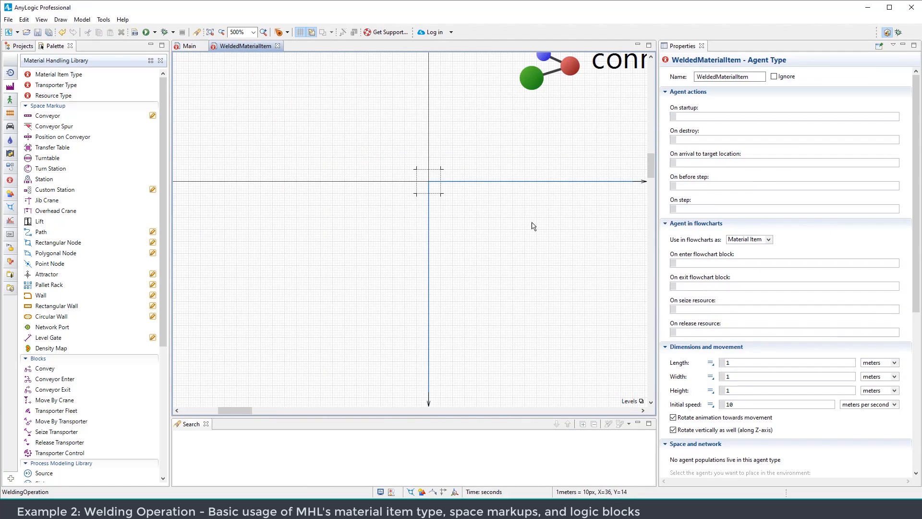
scroll(768, 283, down, 3)
click(729, 191)
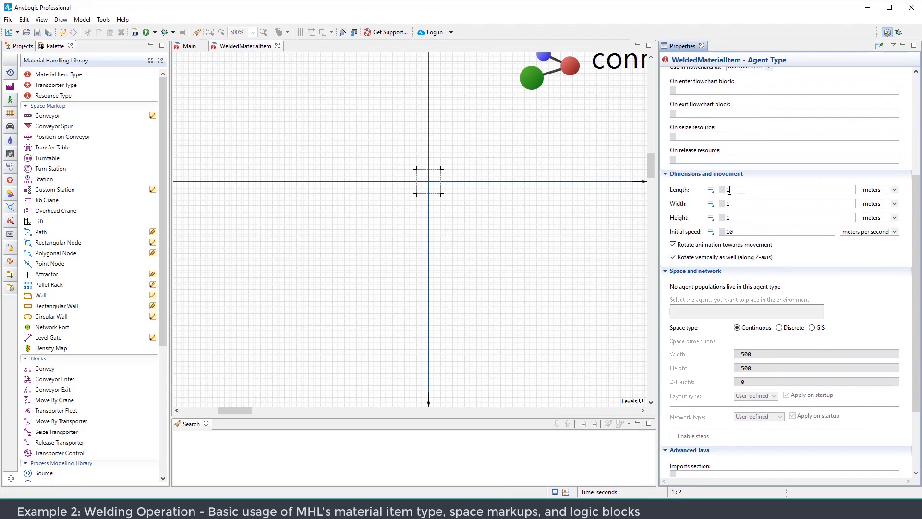
text(3)
click(546, 202)
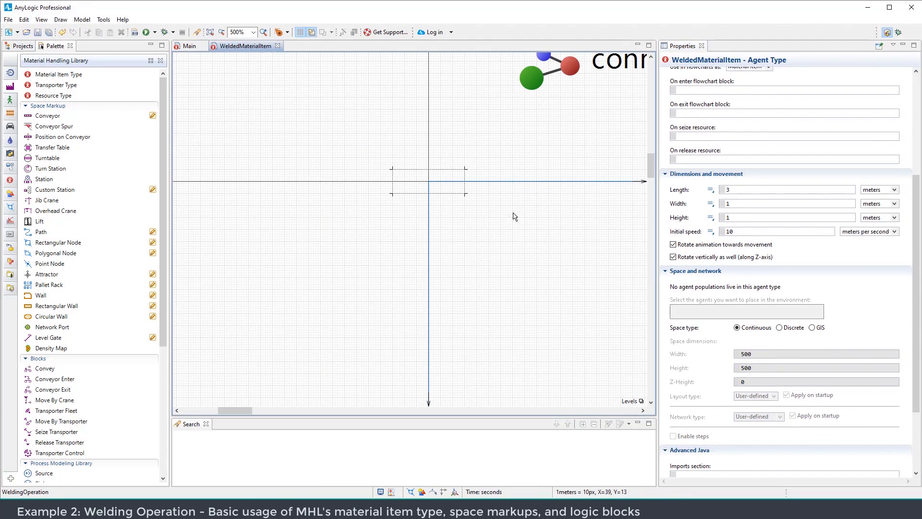
Draw a rectangle over the 3 by 1 meter item outline and give it a yellow-green fill
click(10, 193)
drag(45, 105, 393, 170)
drag(585, 313, 464, 194)
click(773, 136)
click(733, 168)
click(523, 159)
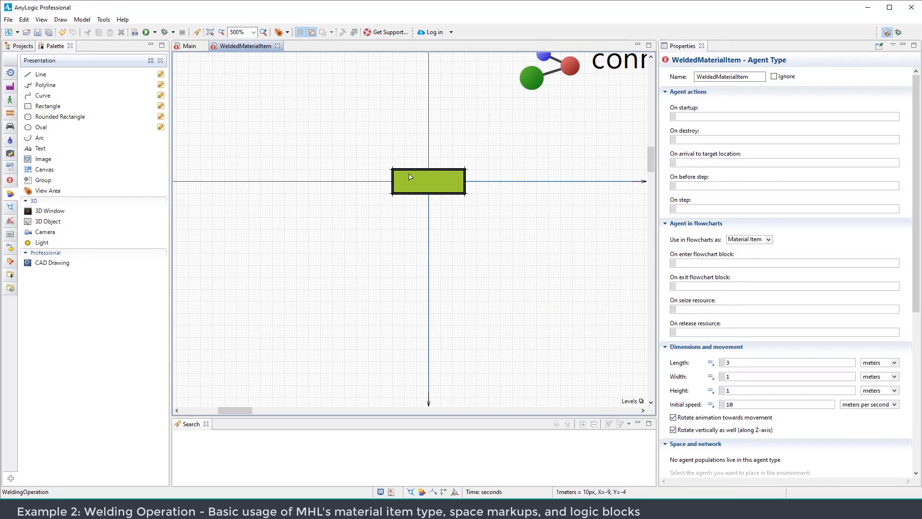
On Main, set the batch block's new batch type to WeldedMaterialItem
click(189, 46)
click(480, 245)
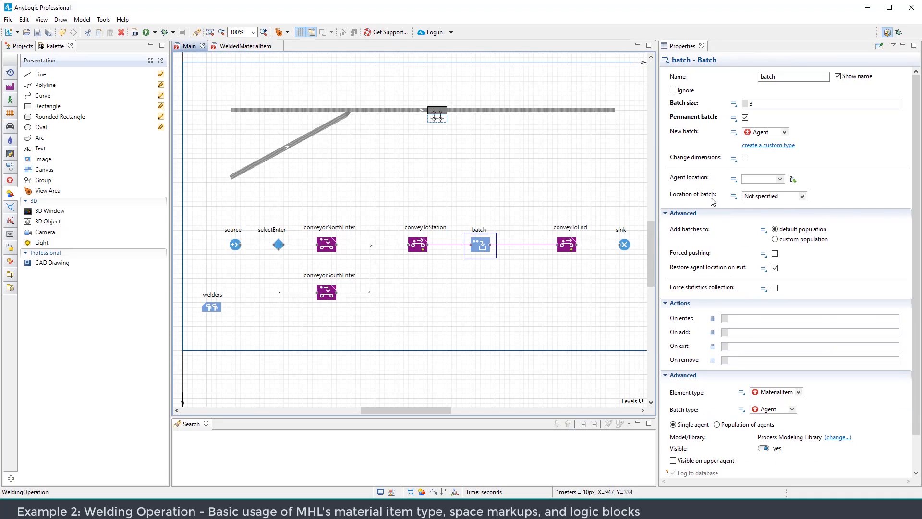
click(780, 132)
click(784, 160)
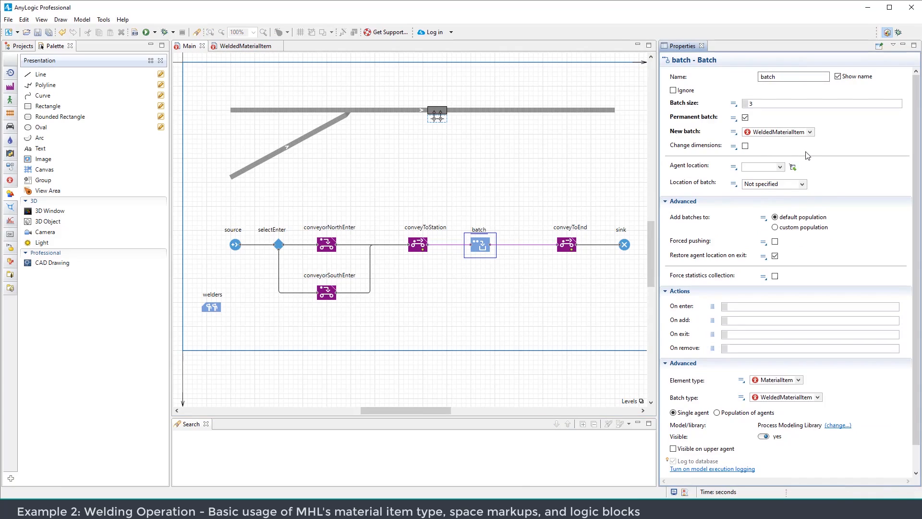
Make the conveyToStation block leave the conveyor on exit, with exiting agents removed from the space
click(416, 246)
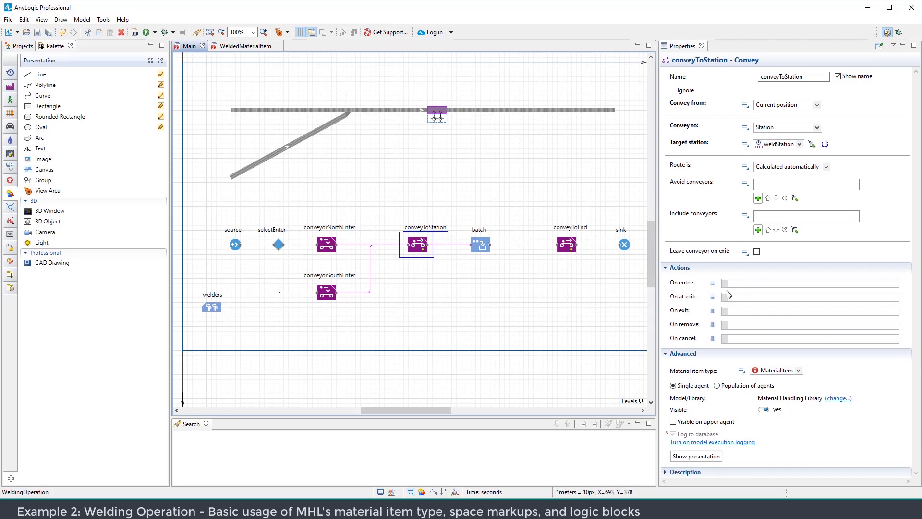
click(757, 253)
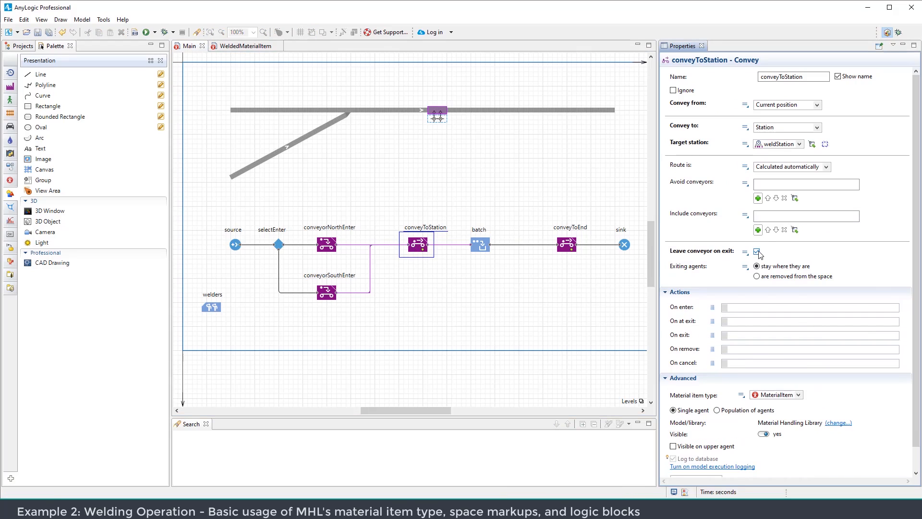
click(758, 276)
click(479, 242)
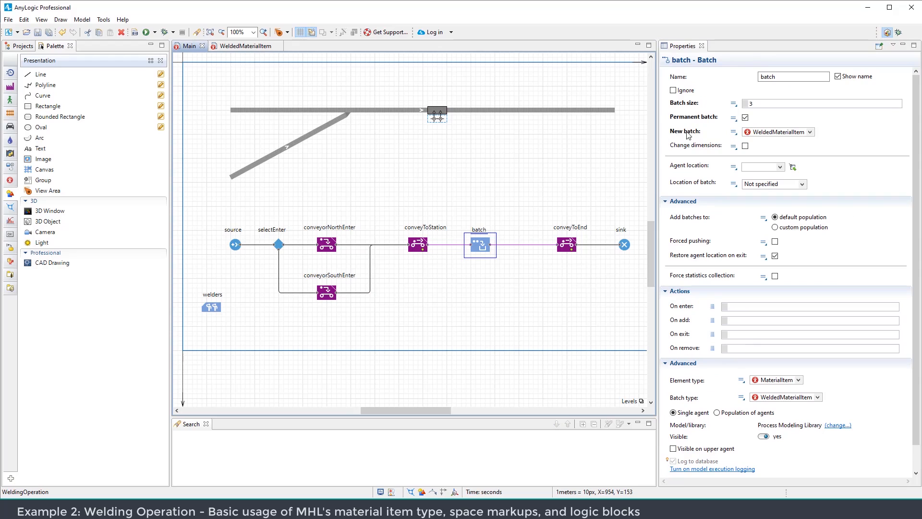
Place a Position on Conveyor element on the main conveyor at the weld station's downstream end
click(486, 171)
scroll(439, 181, up, 5)
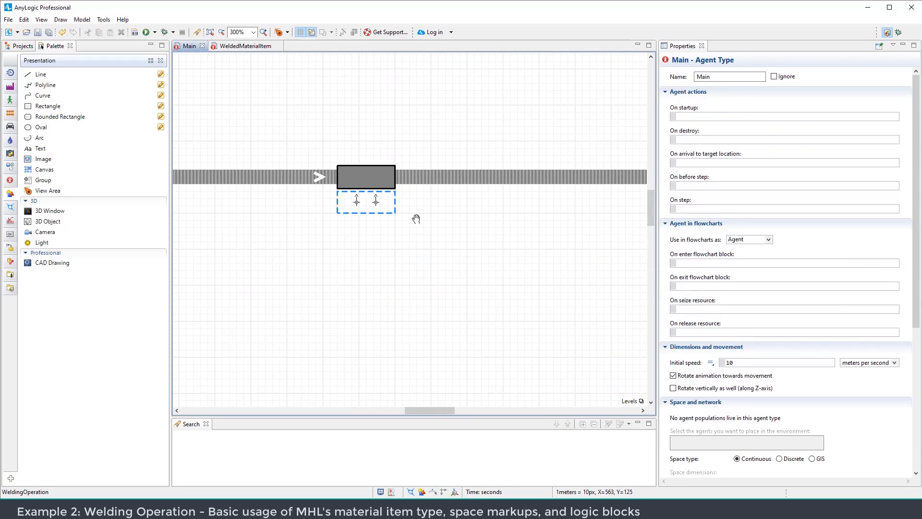
click(10, 87)
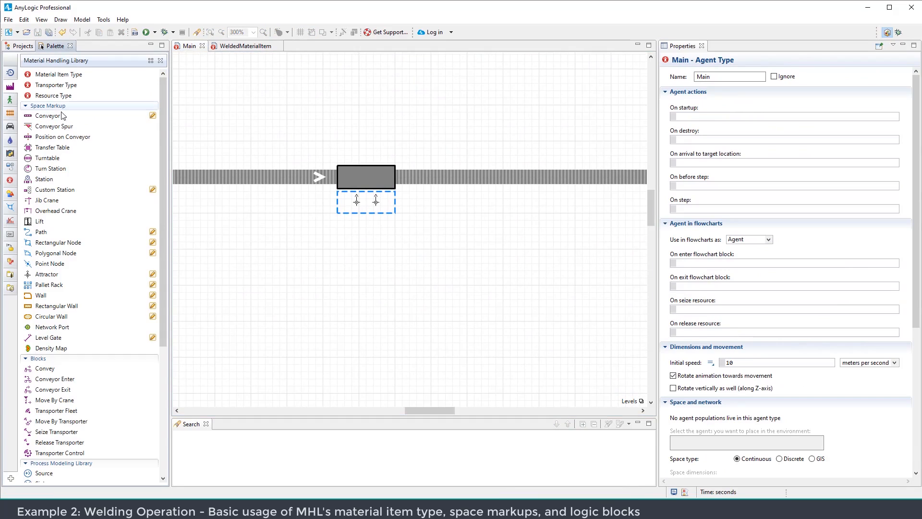
drag(67, 137, 398, 177)
drag(418, 223, 420, 197)
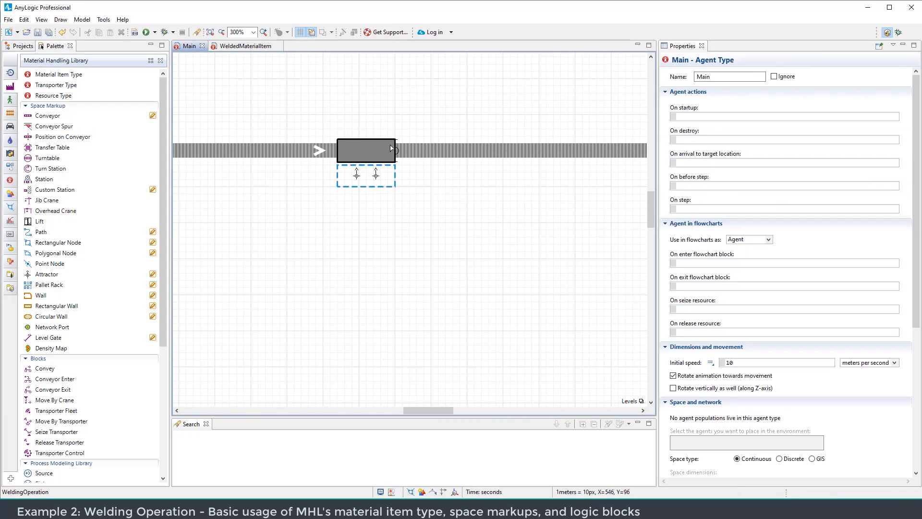
scroll(429, 154, down, 5)
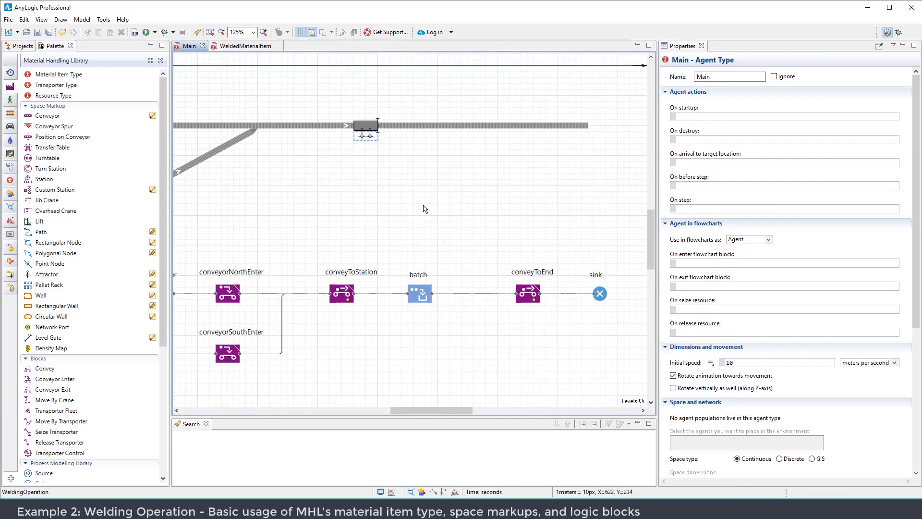
drag(425, 209, 483, 193)
Shift the batch block closer to conveyToStation and insert a Conveyor Enter block between batch and conveyToEnd
click(478, 265)
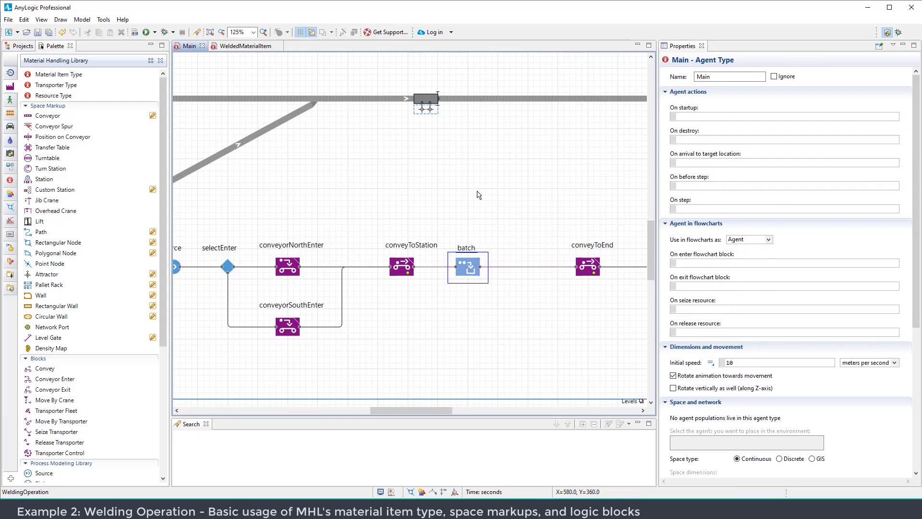
scroll(486, 200, down, 1)
drag(615, 191, 546, 217)
click(496, 235)
scroll(55, 204, down, 3)
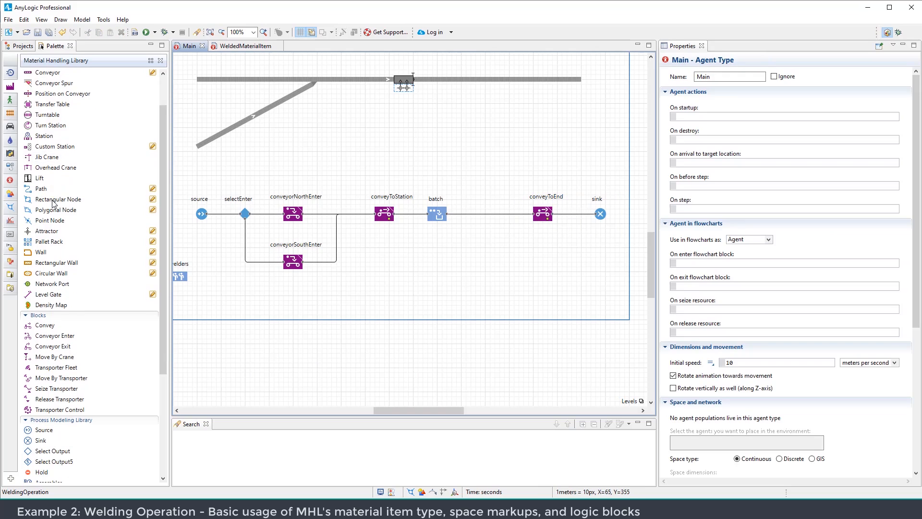
drag(53, 335, 491, 211)
drag(458, 140, 481, 192)
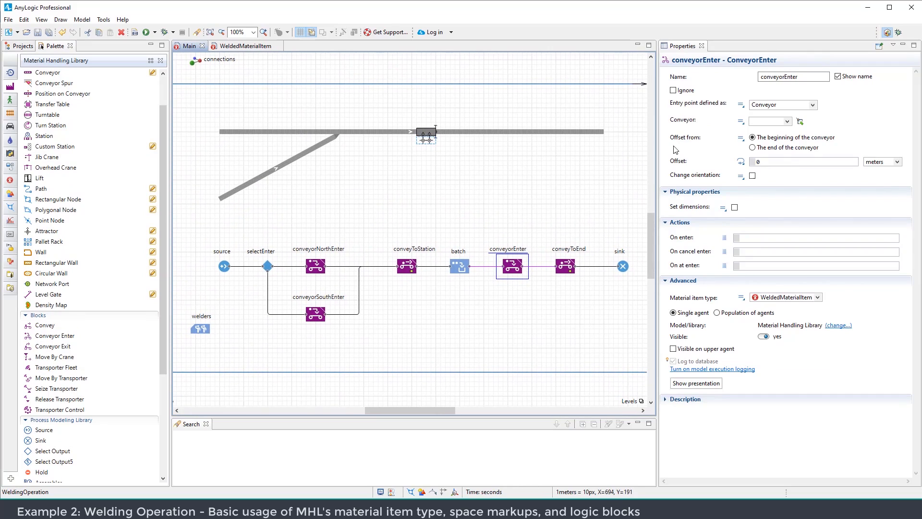
Define conveyorEnter's entry point as the position on conveyor at the weld station's end, and check the neighbouring flowchart blocks' settings
click(813, 105)
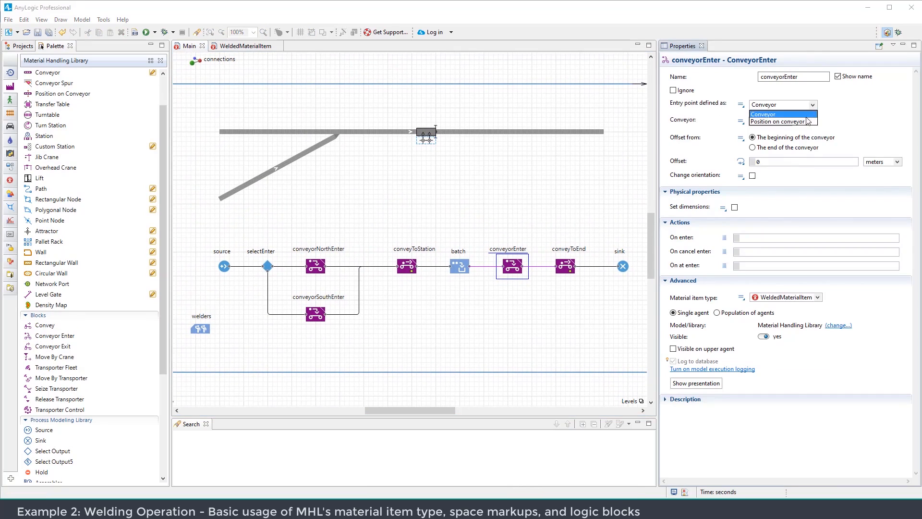
click(807, 124)
click(800, 122)
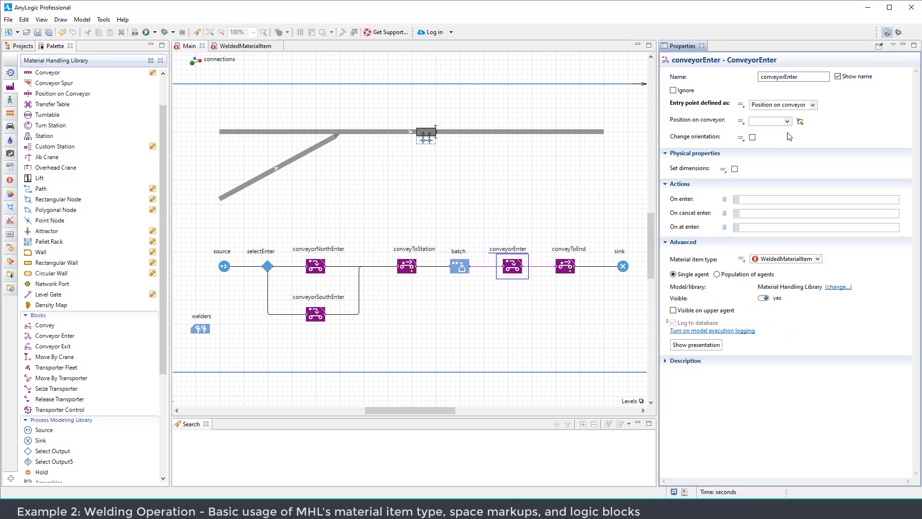
click(441, 225)
click(410, 270)
click(459, 266)
click(512, 266)
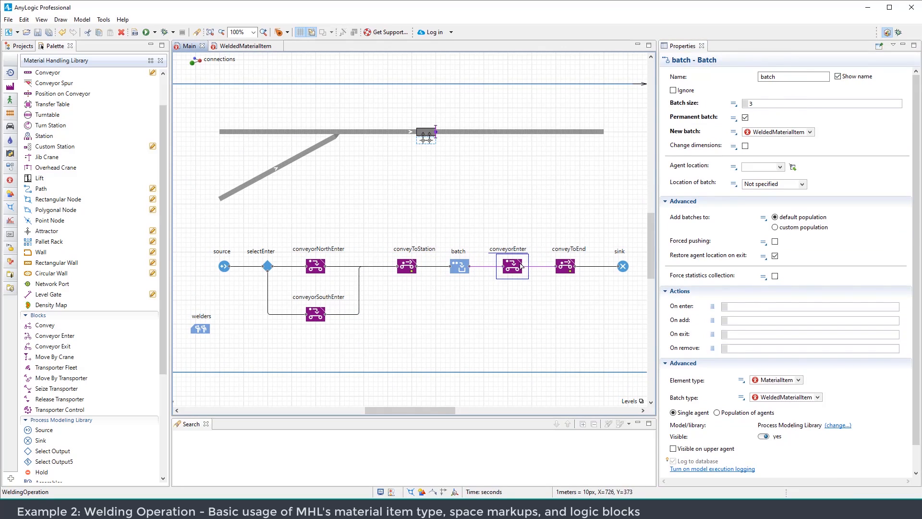
click(562, 264)
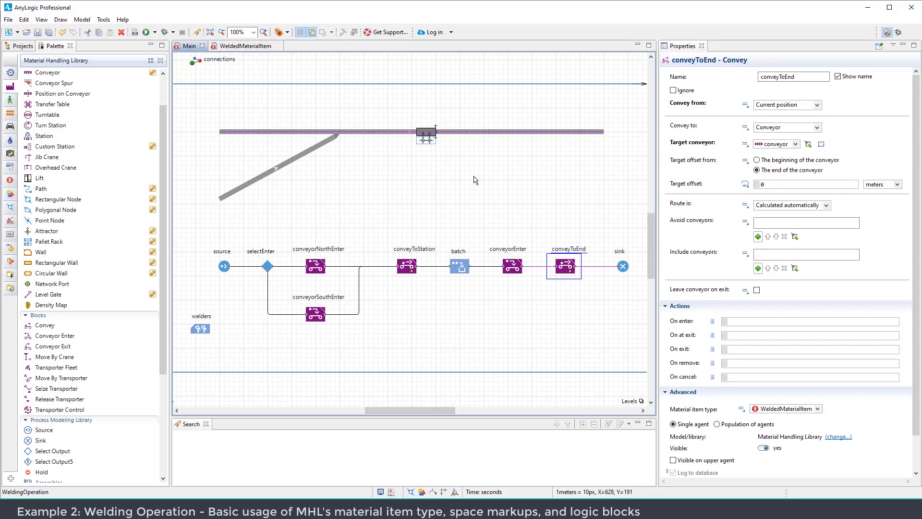
Run the WeldingOperation simulation, speed it up to x25 and watch items move through the weld station
drag(473, 176, 468, 184)
click(154, 32)
click(166, 42)
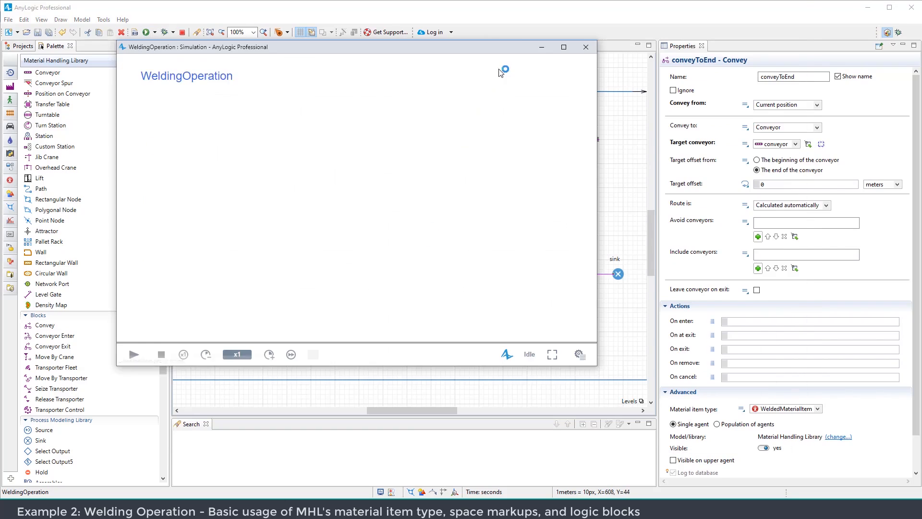
click(120, 375)
drag(105, 63, 12, 19)
drag(133, 26, 315, 75)
click(345, 423)
click(345, 423)
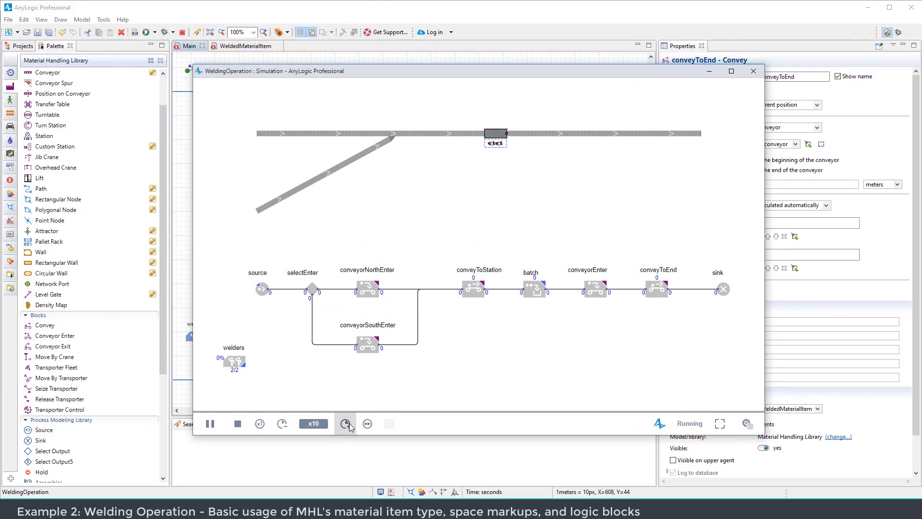
click(345, 424)
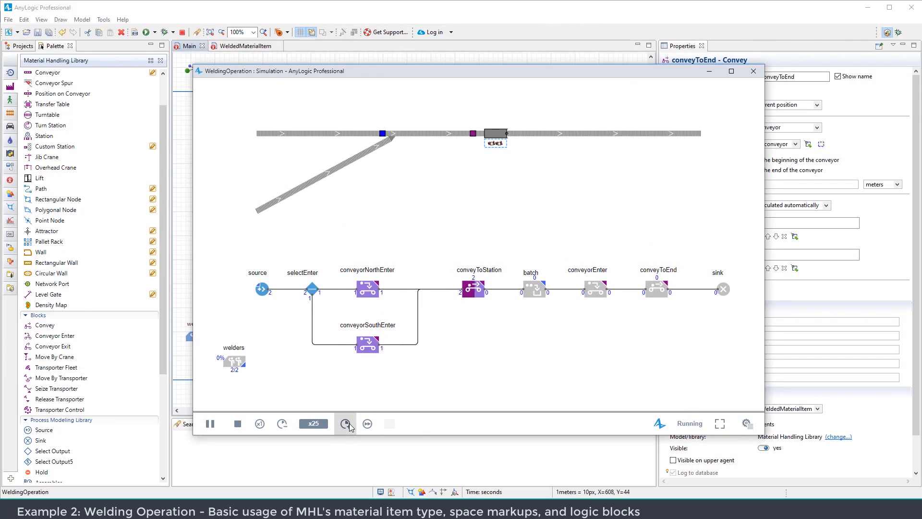
scroll(503, 208, up, 3)
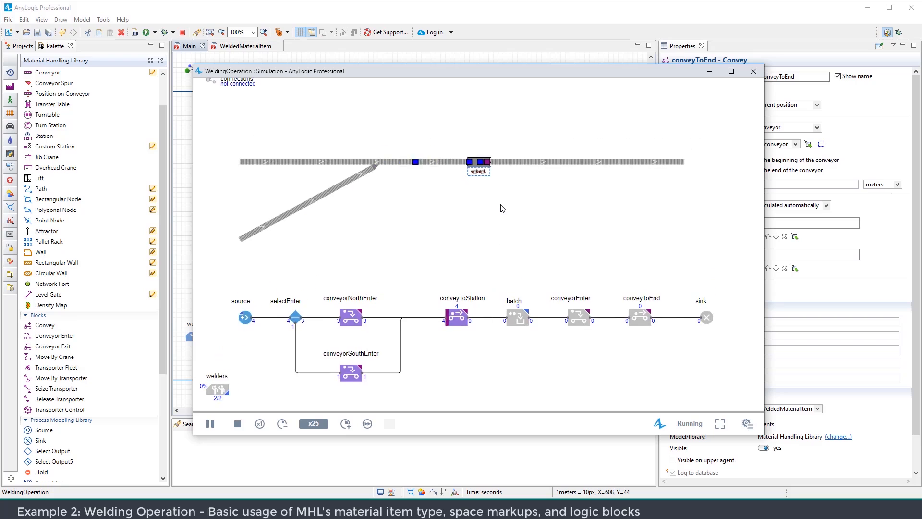
Examine item flow at the weld station and the batch block's counts in the running simulation, and stop the run
drag(534, 232, 485, 249)
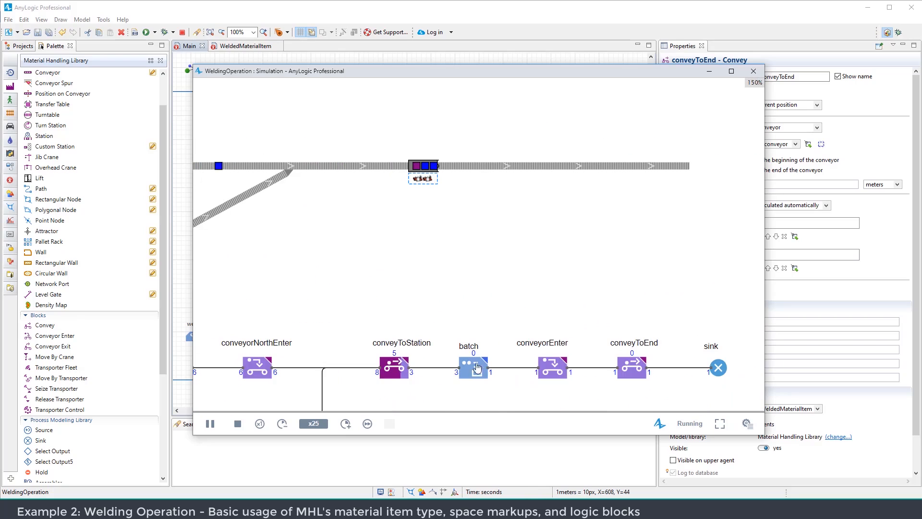
drag(436, 275, 449, 261)
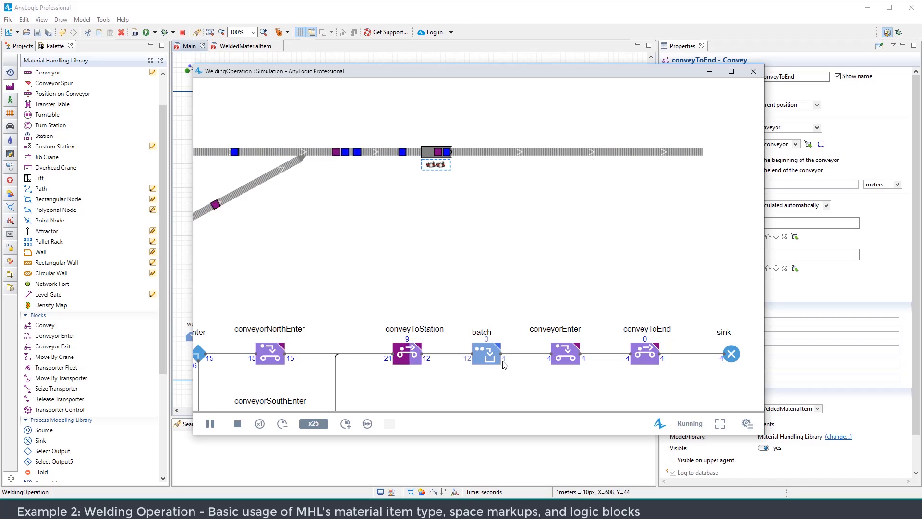
click(237, 423)
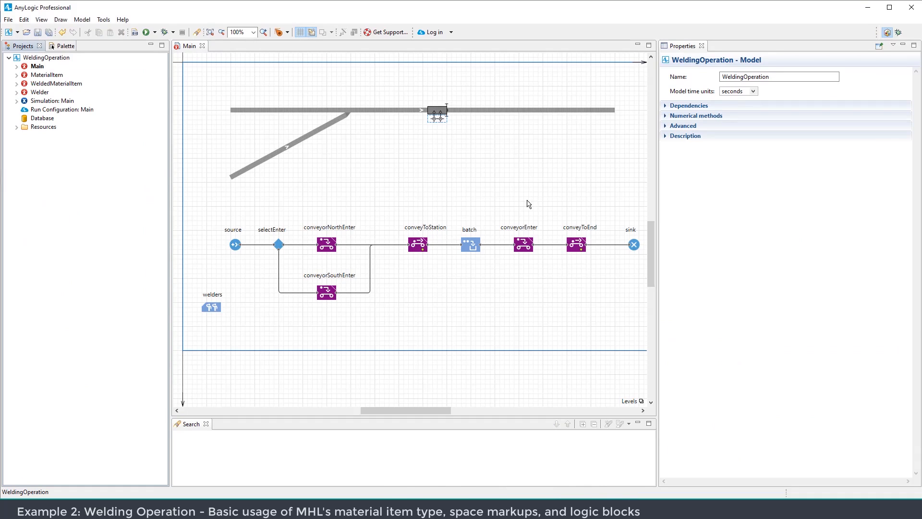
Place a small Rectangular Node above the weld station on the main conveyor in Main
click(473, 181)
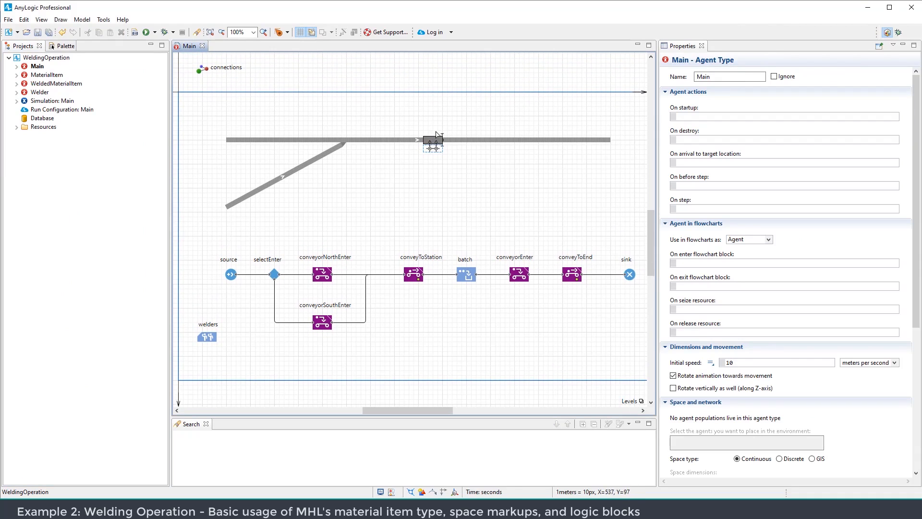
drag(435, 137, 447, 209)
scroll(443, 201, up, 4)
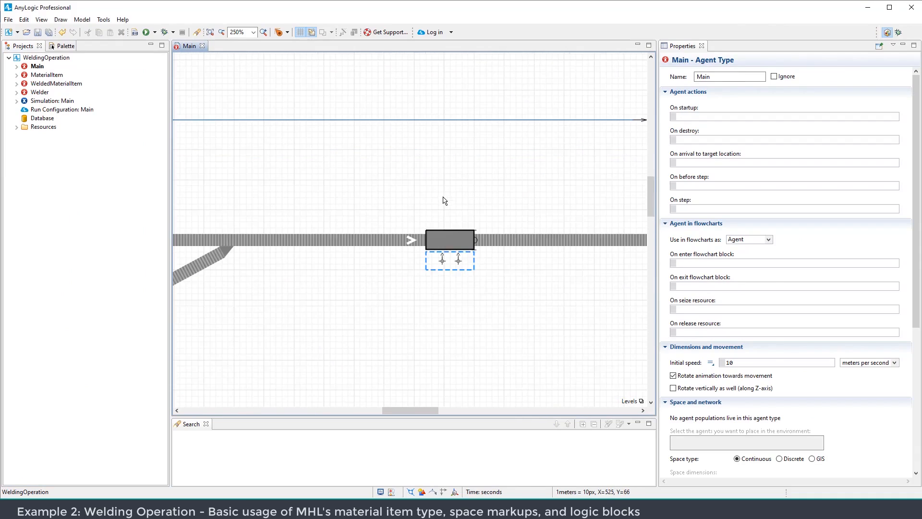
click(60, 46)
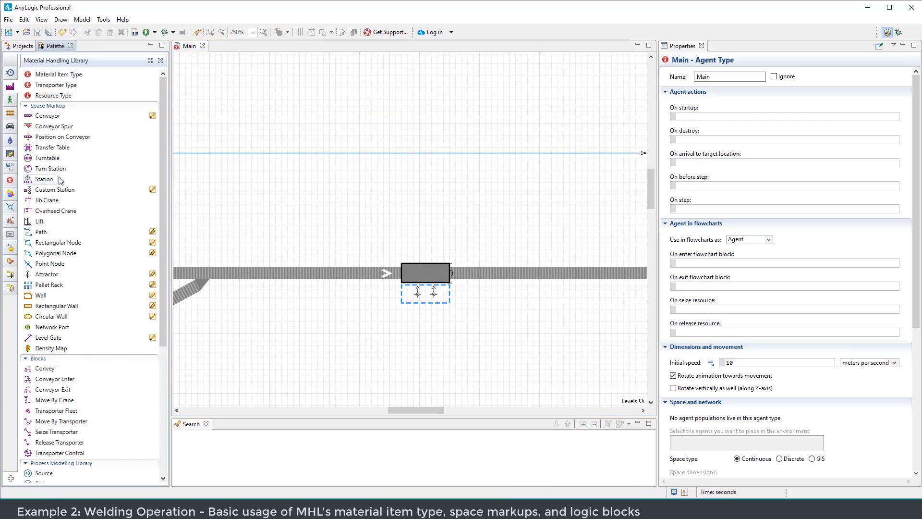
click(10, 207)
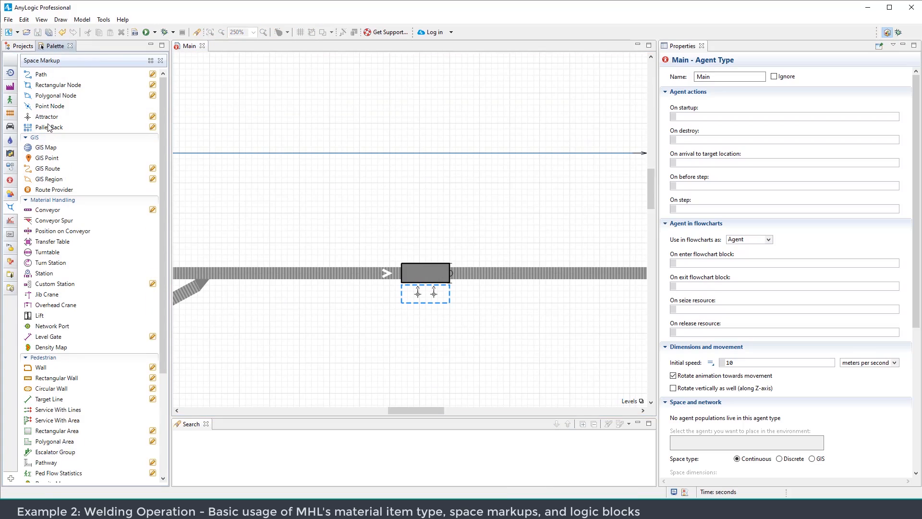
click(10, 86)
drag(48, 243, 411, 162)
drag(504, 230, 444, 189)
drag(465, 219, 436, 232)
scroll(472, 199, down, 2)
drag(418, 196, 421, 199)
drag(454, 225, 439, 221)
click(422, 210)
Name the rectangular node engineerHome and add a single attractor in it that faces down toward the weld station
double_click(730, 76)
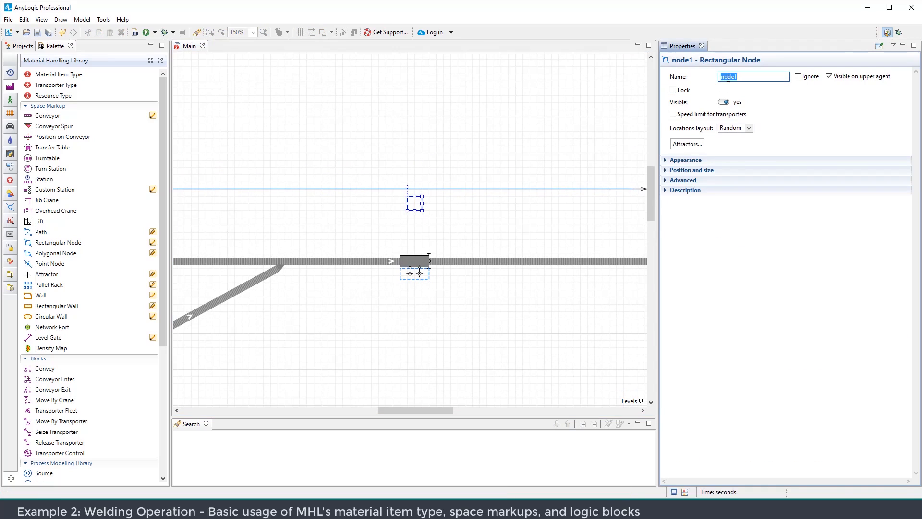
text(e)
click(688, 144)
drag(499, 221, 475, 221)
click(463, 269)
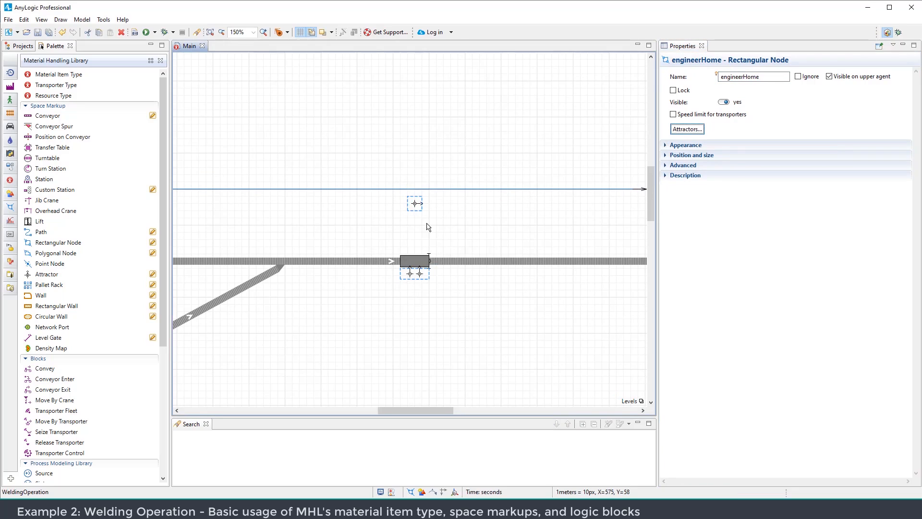
click(435, 255)
scroll(435, 255, up, 2)
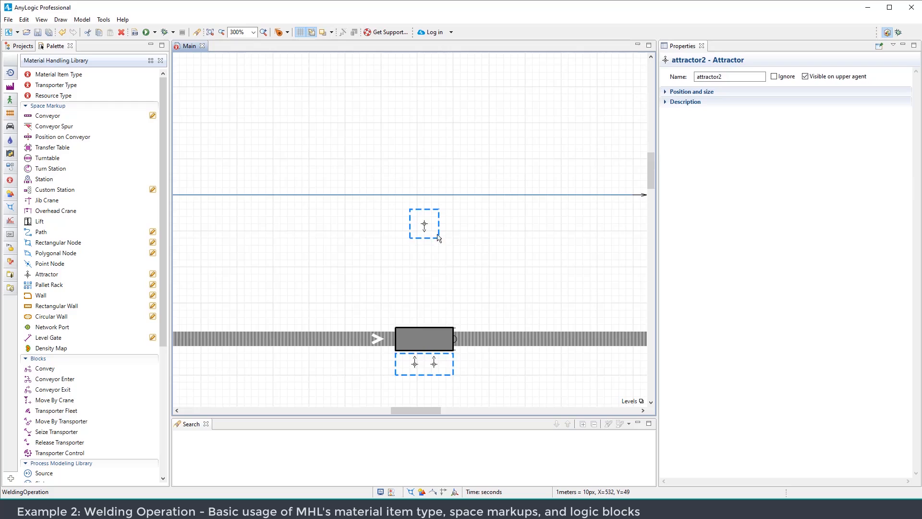
click(438, 245)
Place a Point Node directly above the weld station and draw a path from engineerHome to it
scroll(437, 226, down, 2)
ctrl+scroll(437, 225, down, 1)
drag(50, 264, 421, 249)
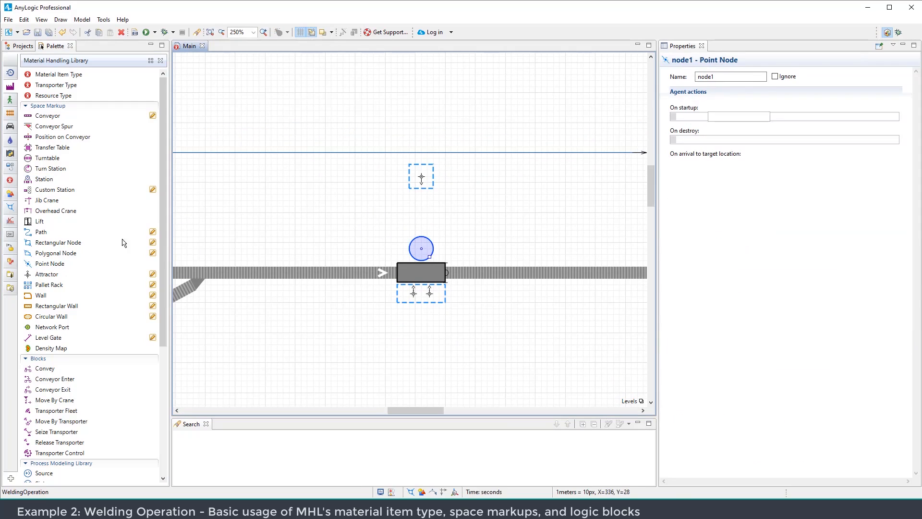
click(31, 234)
click(422, 190)
click(422, 243)
Add a Resource Pool block below the welders pool and name it engineers
drag(469, 247, 469, 181)
ctrl+scroll(469, 181, down, 4)
drag(448, 227, 449, 198)
ctrl+scroll(307, 298, up, 1)
drag(308, 300, 308, 257)
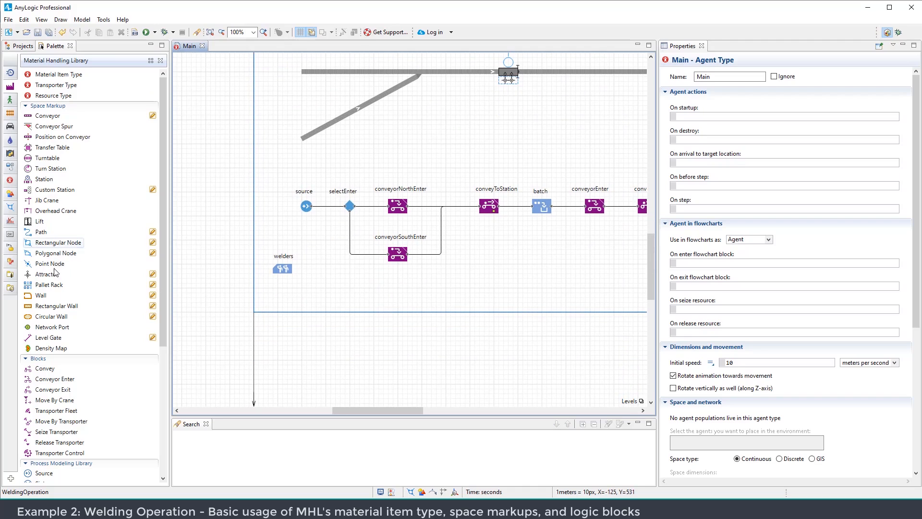
scroll(56, 277, down, 6)
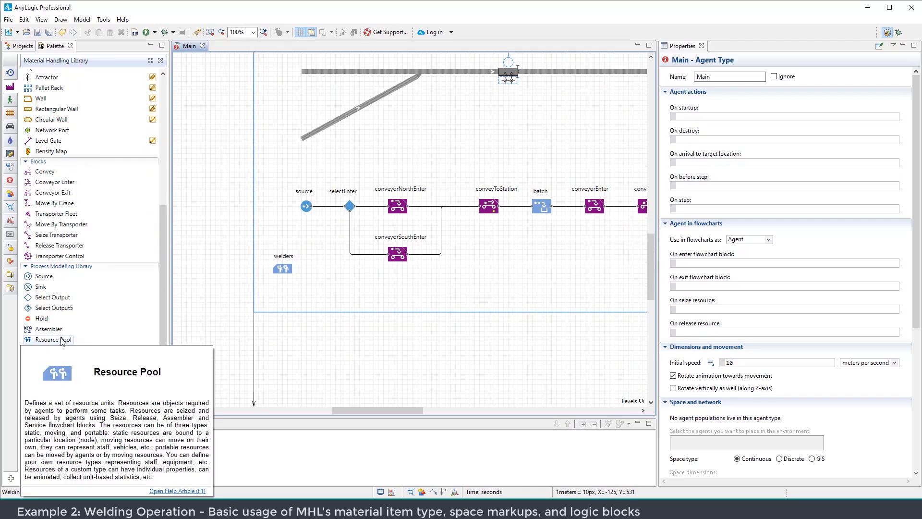
drag(53, 340, 283, 298)
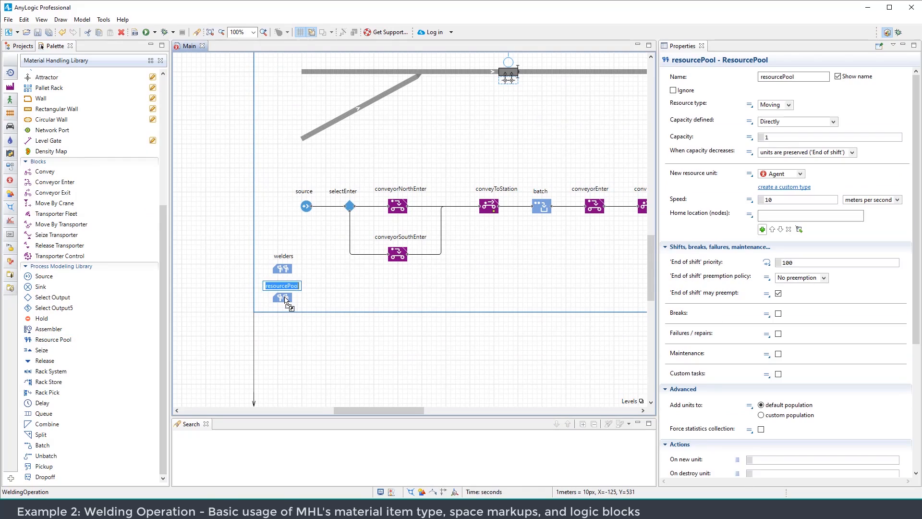
text(engineers)
key(Return)
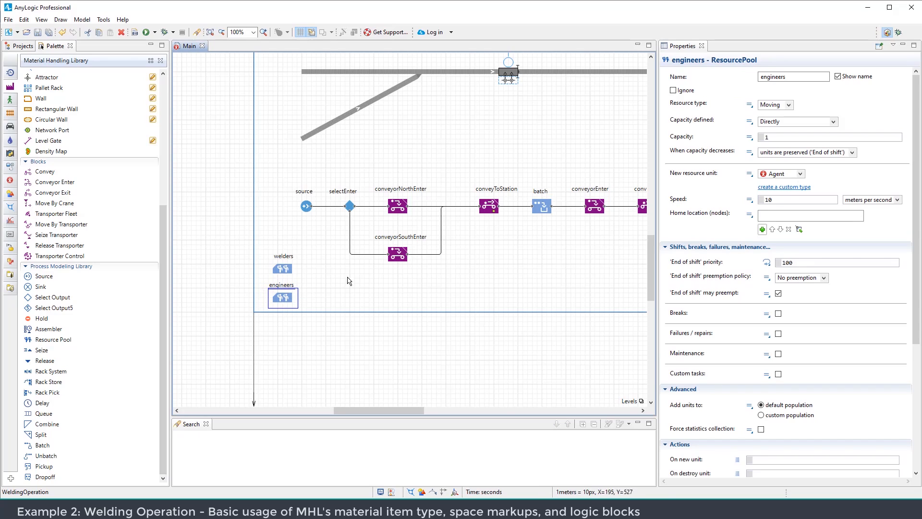
double_click(770, 137)
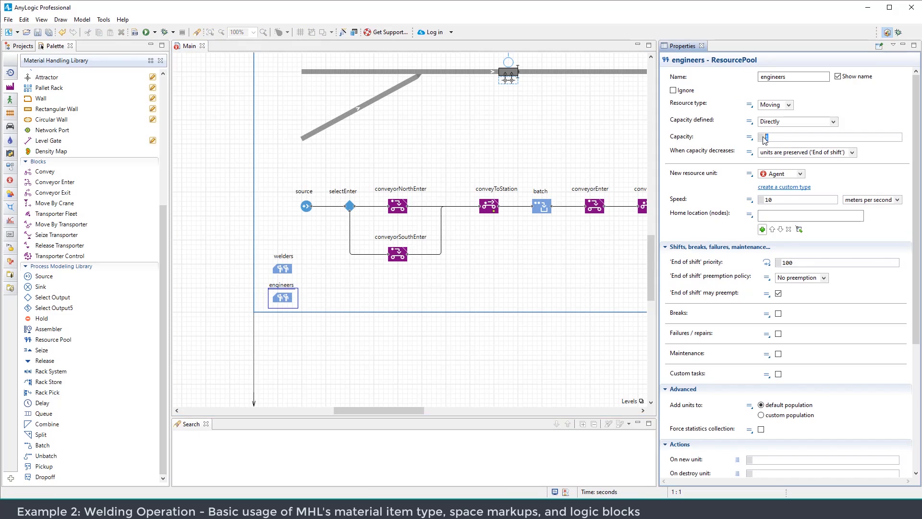
drag(556, 150, 535, 195)
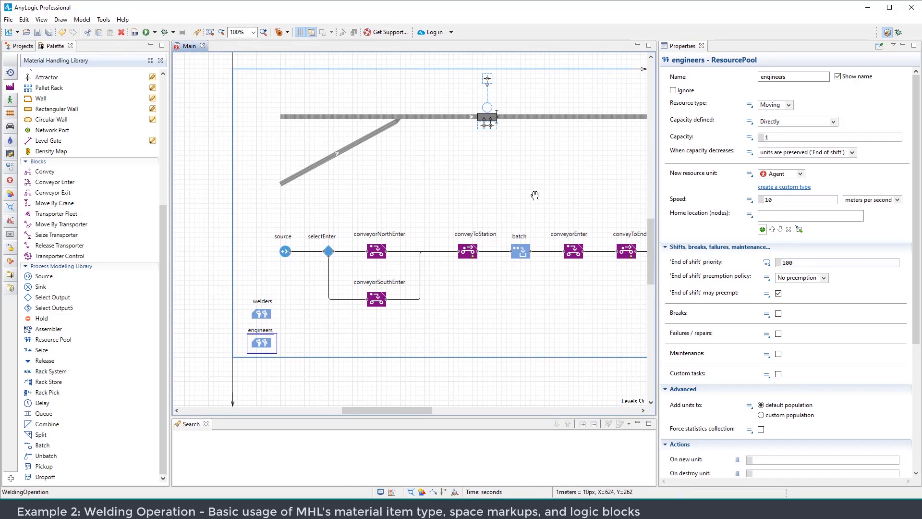
Create a custom resource type named Engineer for the engineers pool, using the Worker 3D animation
click(792, 186)
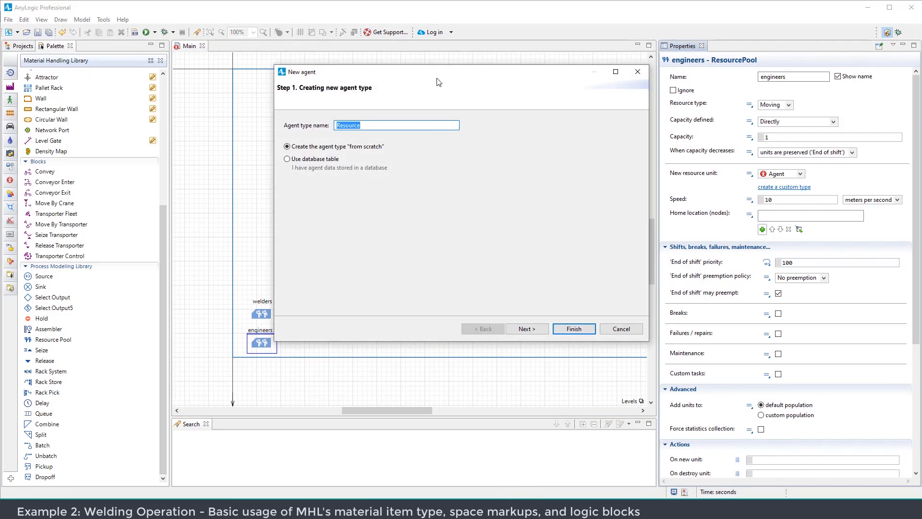
drag(455, 75, 423, 85)
text(Engineer)
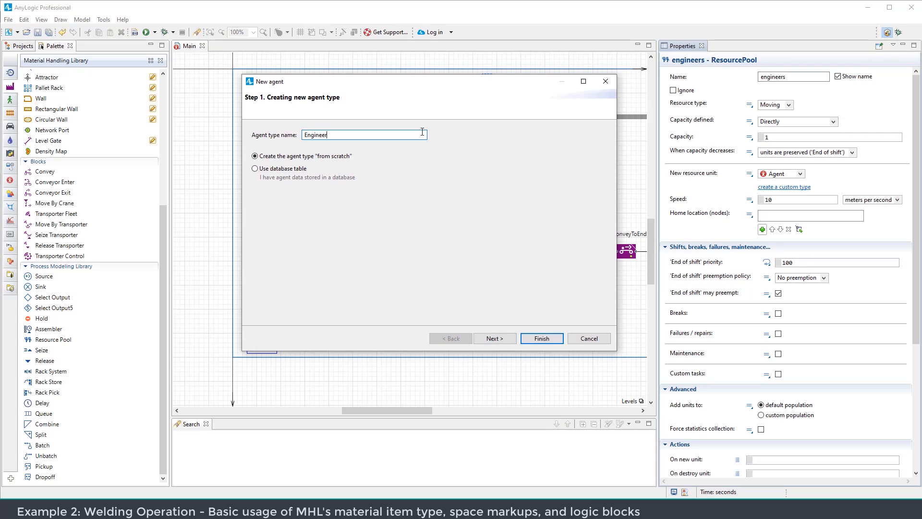
click(495, 338)
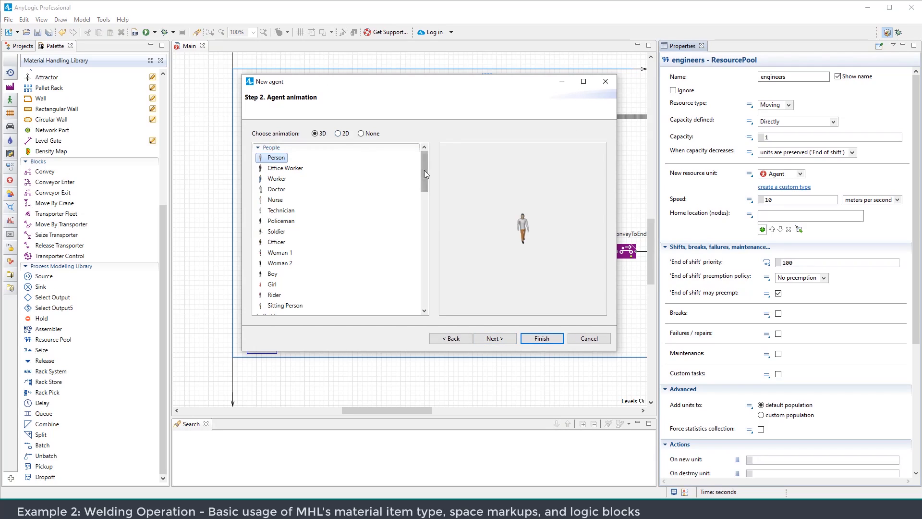
click(276, 180)
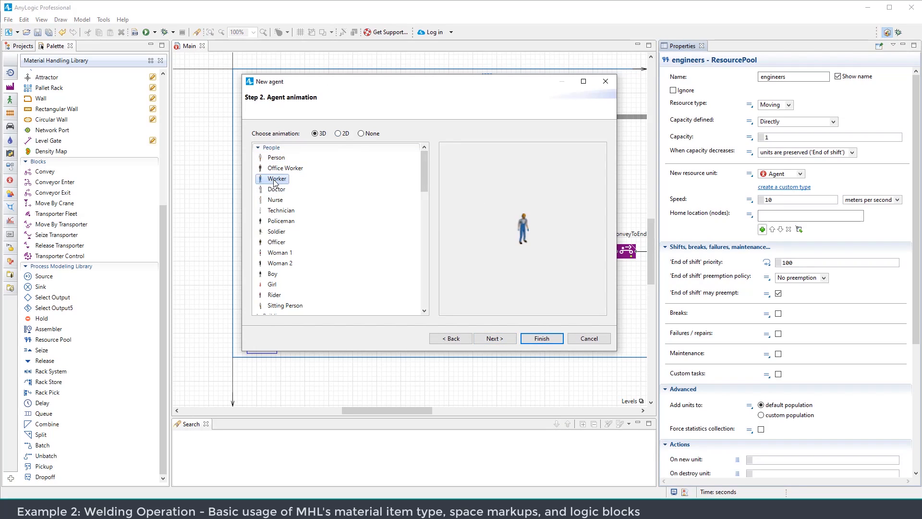
click(494, 338)
click(541, 338)
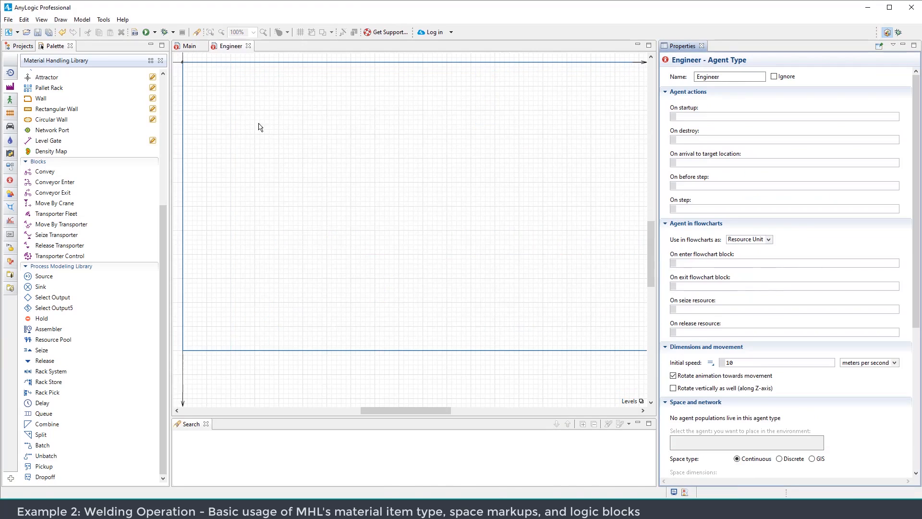
Set the additional scale of the Engineer agent's worker 3D object to 200%
click(374, 180)
click(750, 146)
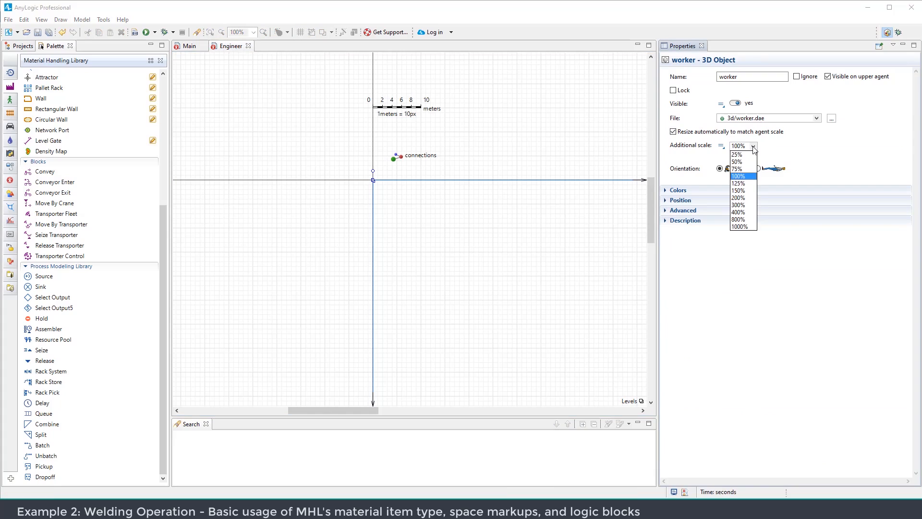
click(745, 198)
click(332, 193)
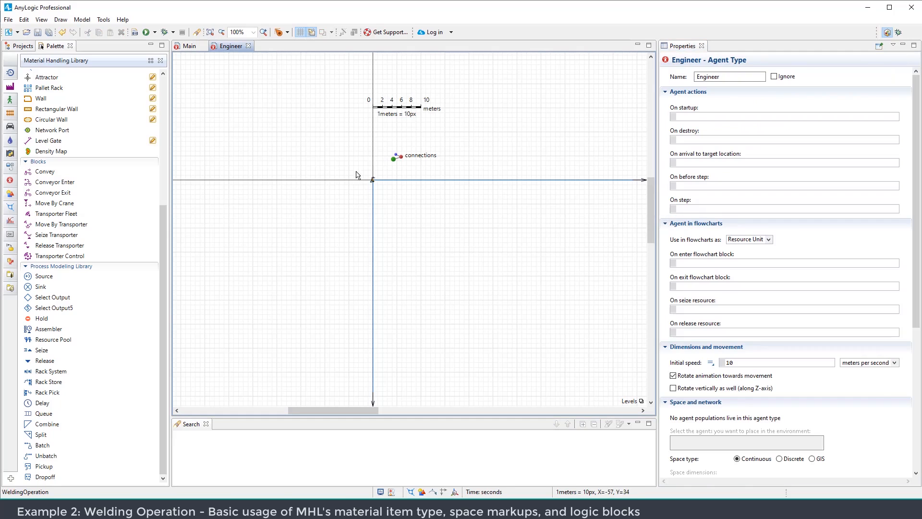
Assign the engineerHome node as the home location of the engineers resource pool
click(188, 46)
click(254, 332)
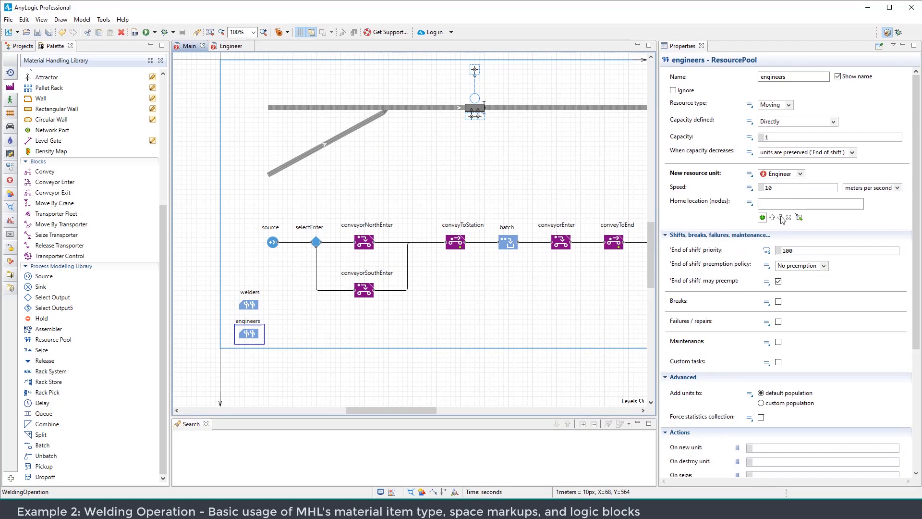
click(799, 217)
click(476, 71)
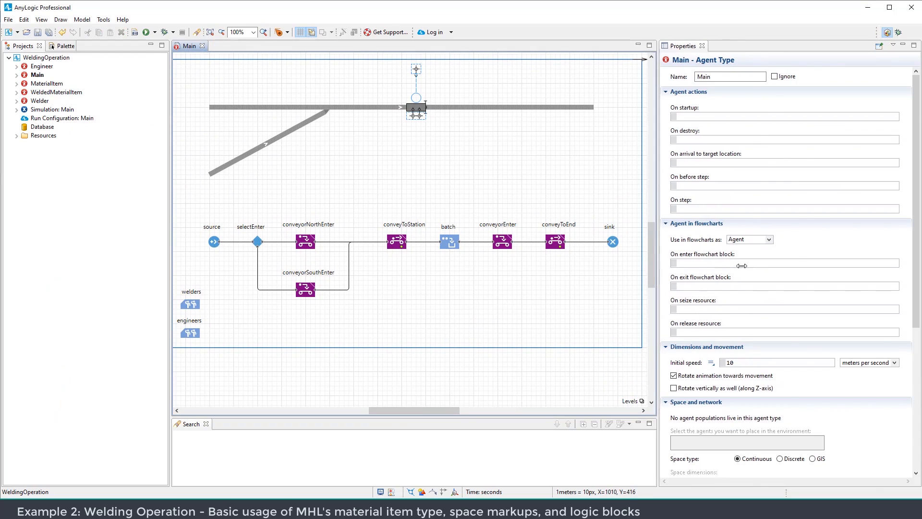
Widen the diagram area and shift conveyToStation, batch and conveyorEnter toward the start of the flowchart, with batch closer to conveyToStation
drag(732, 265, 755, 266)
scroll(552, 288, up, 2)
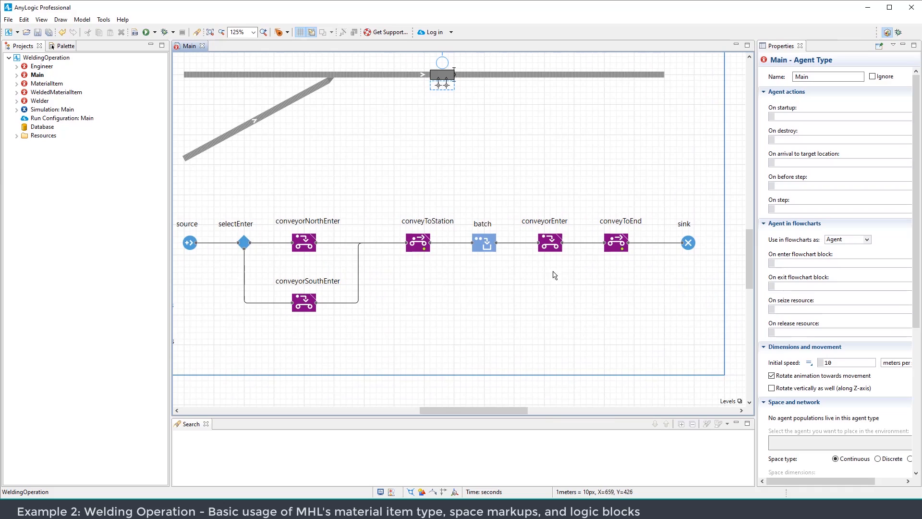
drag(572, 272, 370, 202)
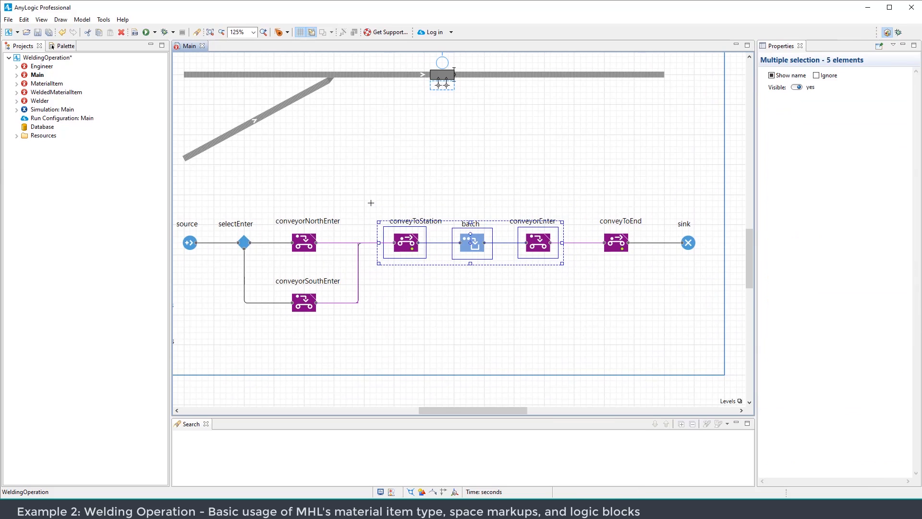
drag(563, 270, 440, 201)
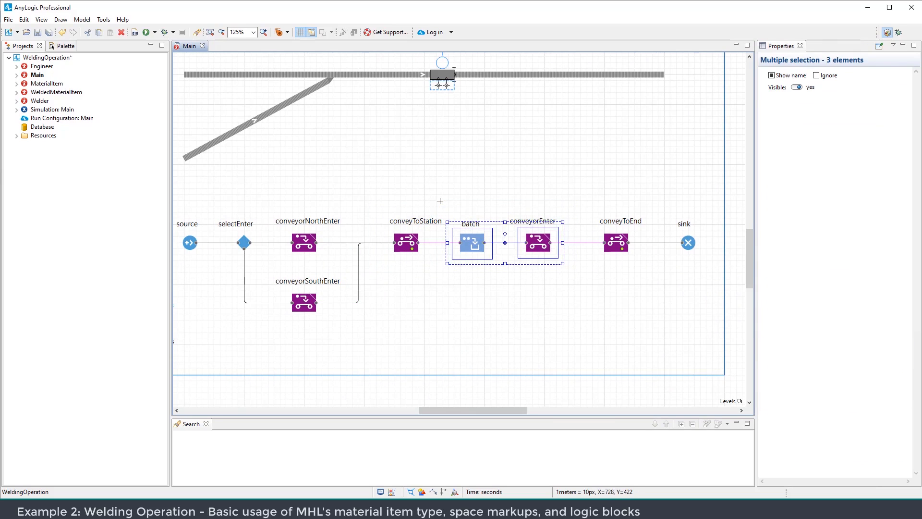
drag(535, 246, 522, 246)
click(556, 270)
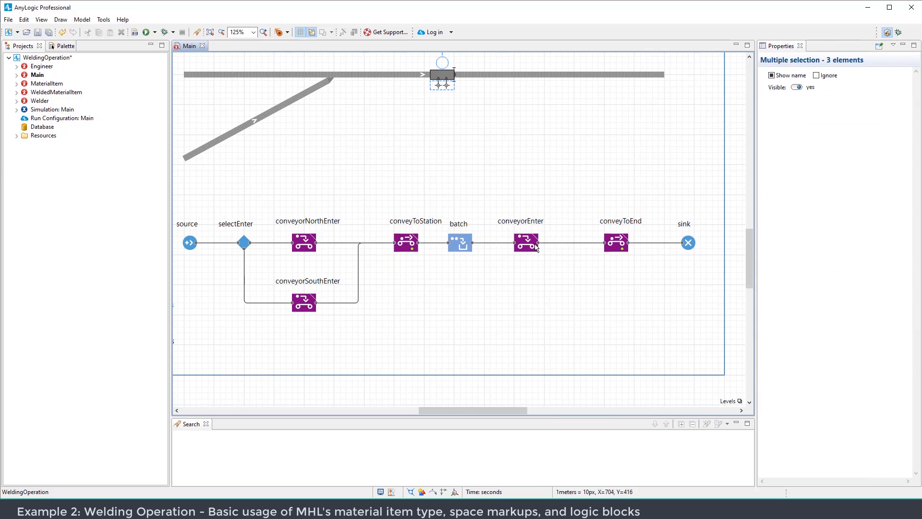
Move conveyorEnter closer to batch and conveyToEnd closer to sink to open a gap between them
click(535, 244)
key(Left)
key(Left)
click(610, 248)
key(Right)
key(Right)
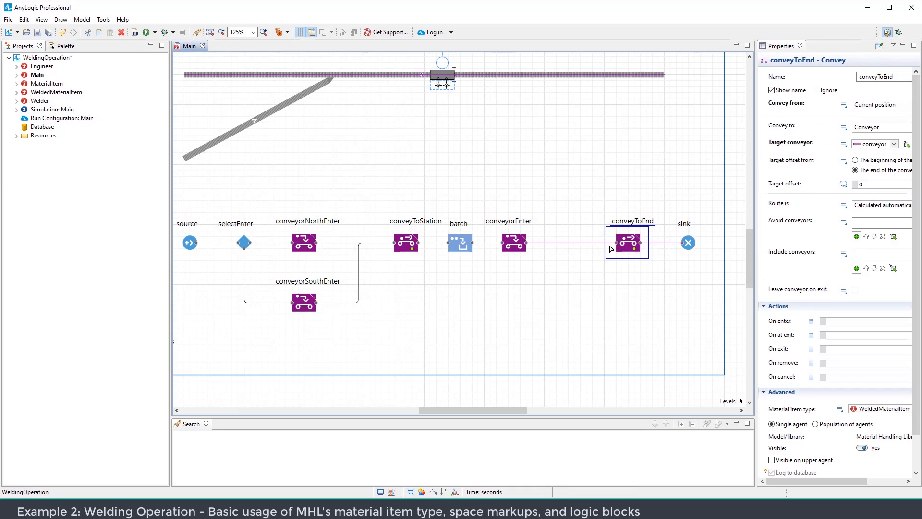
key(Right)
click(583, 265)
Insert a Select Output block into the connection between conveyorEnter and conveyToEnd
click(61, 47)
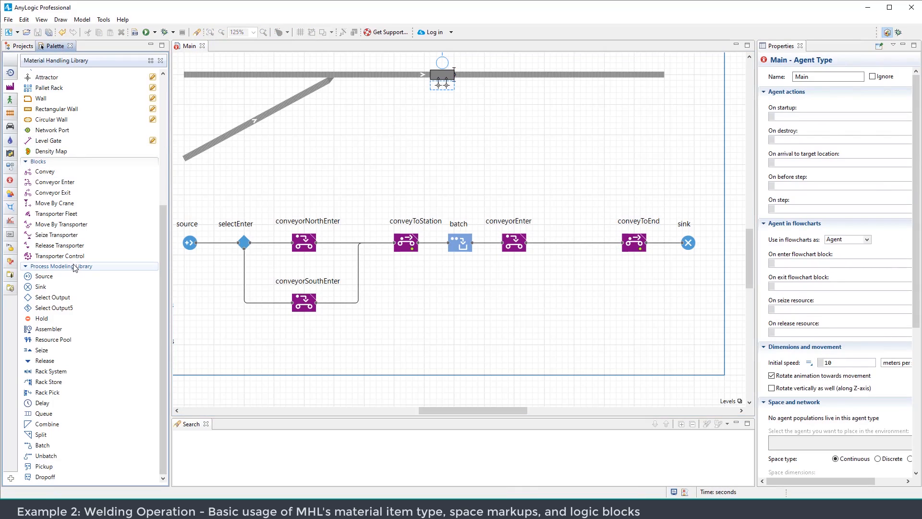
drag(53, 302, 556, 243)
drag(556, 300, 535, 278)
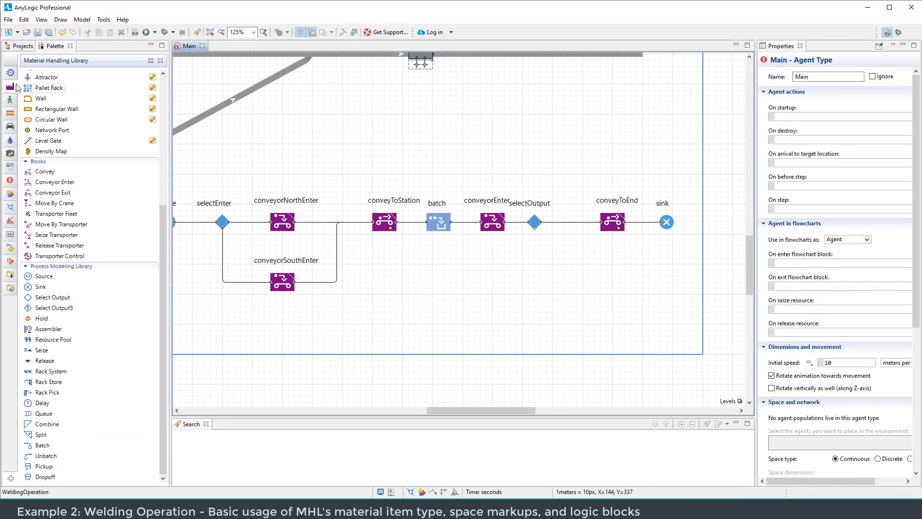
Add a Service block below selectOutput, linked to its lower output, and bend the connector into a right angle
click(10, 73)
scroll(100, 293, down, 1)
drag(44, 325, 489, 319)
scroll(489, 319, up, 2)
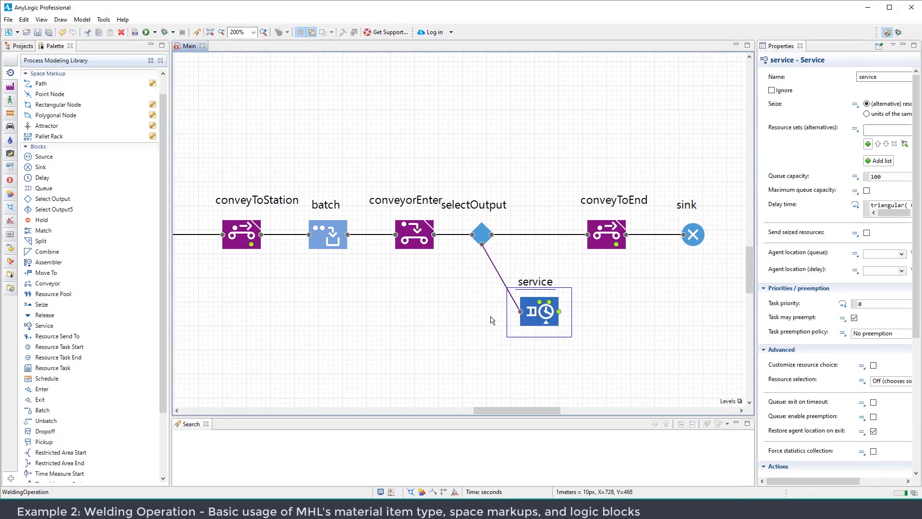
click(502, 283)
drag(502, 282, 482, 311)
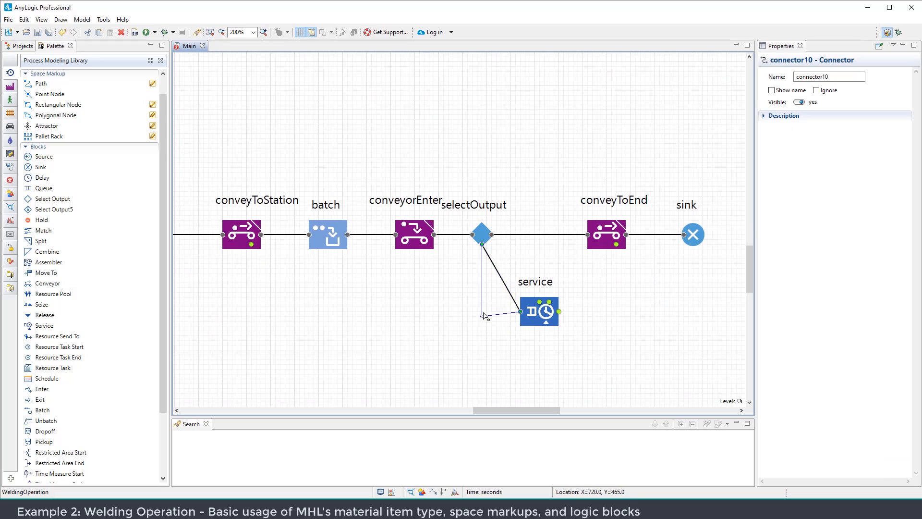
Connect the service block's output to conveyToEnd's input with a right-angled connector and nudge service to sit evenly between the connectors
double_click(560, 312)
click(578, 311)
click(586, 235)
drag(624, 306, 706, 366)
click(539, 312)
key(Left)
key(Left)
Shift conveyorEnter slightly closer to batch in the flowchart
click(615, 345)
drag(616, 345, 606, 293)
scroll(597, 287, down, 3)
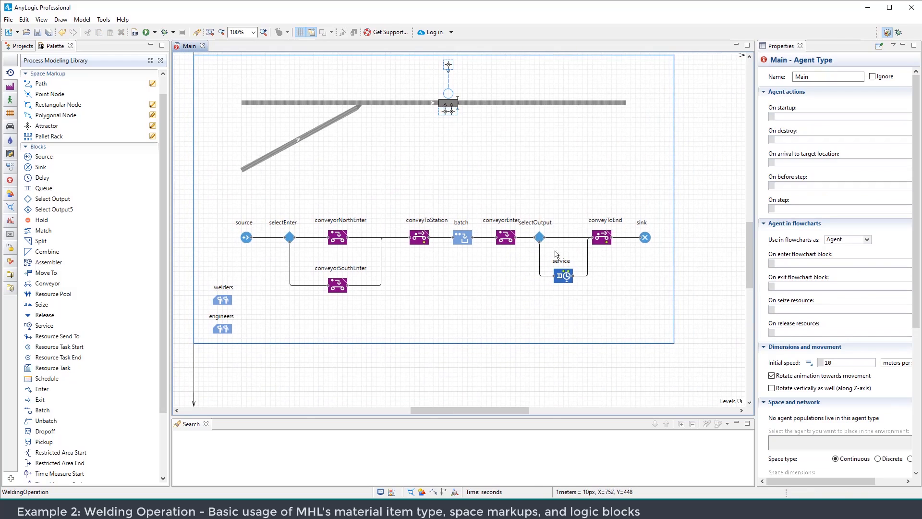
click(505, 241)
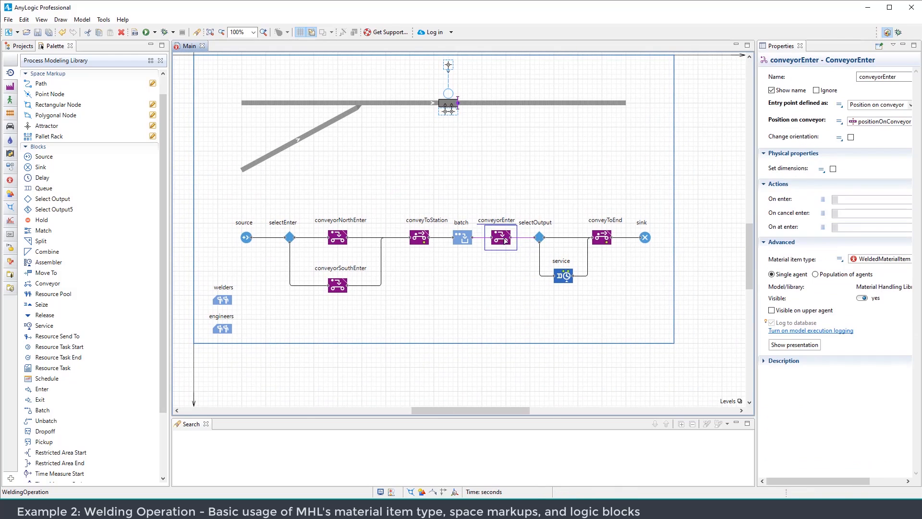
drag(495, 169, 492, 208)
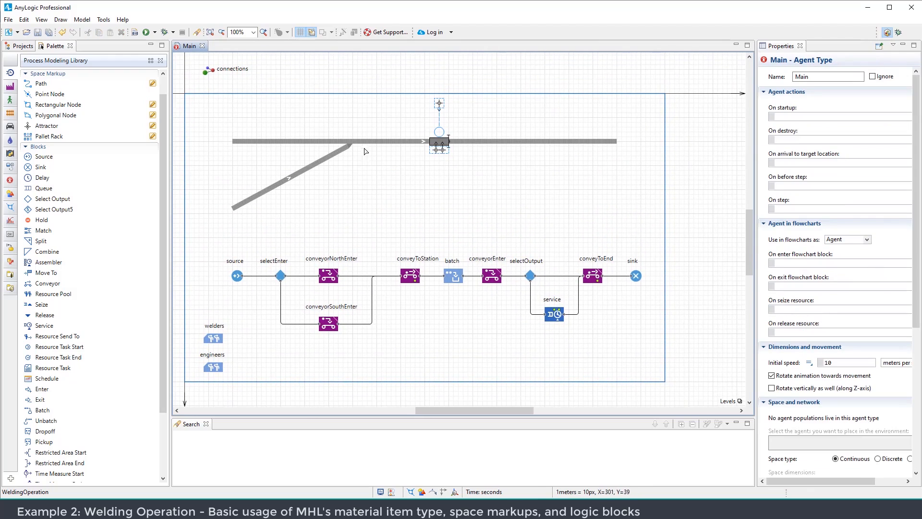
Enter agent.rectangle.setFillColor(orange); as selectOutput's On exit (false) action
click(530, 280)
drag(755, 145, 693, 144)
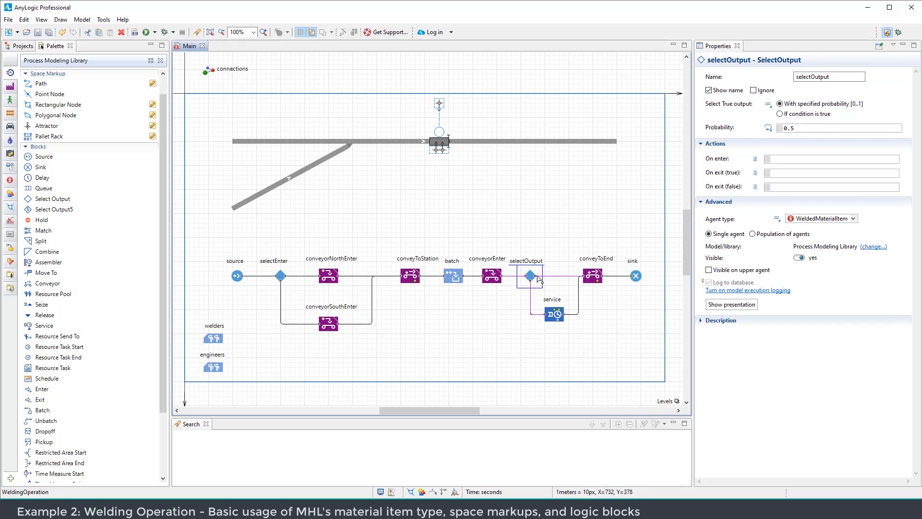
click(777, 188)
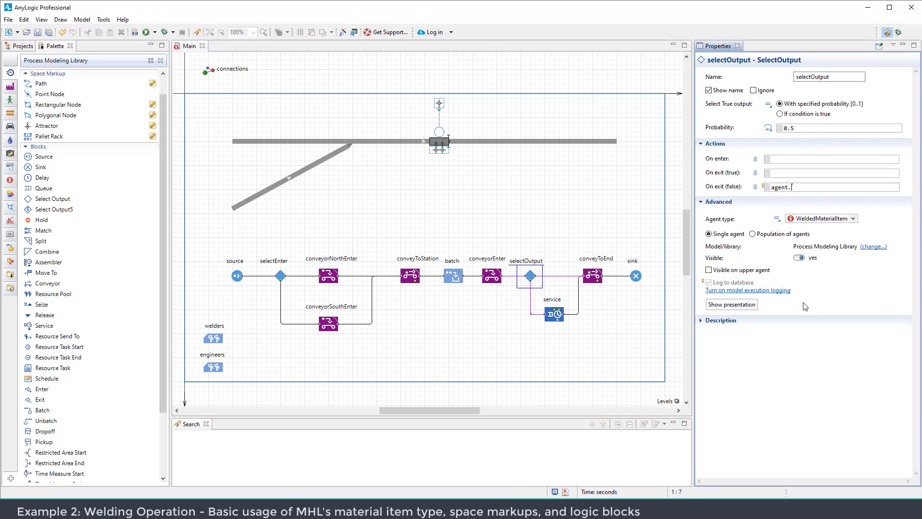
text(agent.rect)
key(ctrl+space)
key(Return)
text(.setFillColor)
key(ctrl+space)
key(Return)
drag(693, 207, 584, 206)
double_click(774, 178)
text(orange);)
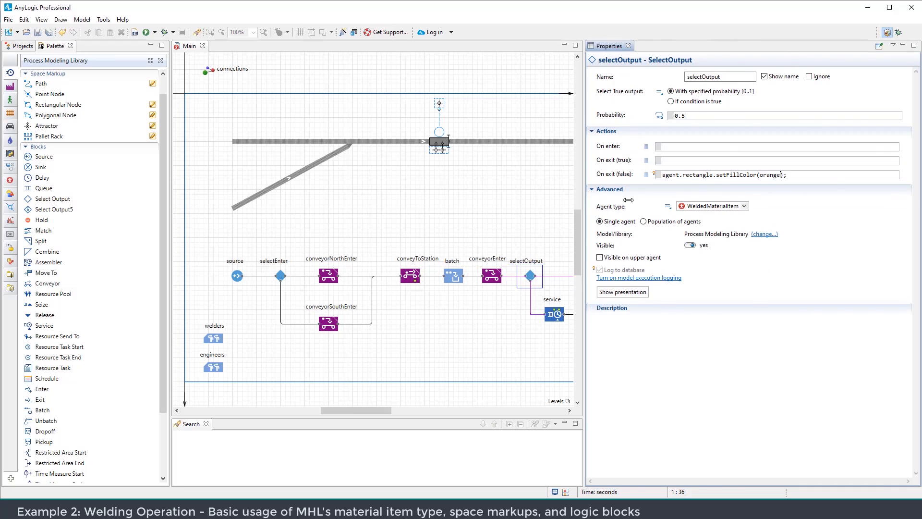
drag(584, 199, 737, 200)
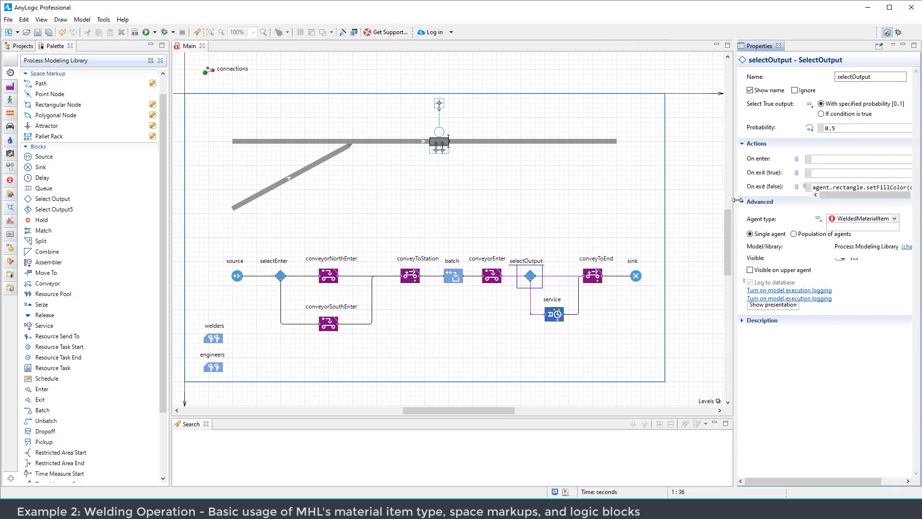
click(520, 201)
Set the service block to seize units of the same pool, using the engineers resource pool
click(554, 314)
drag(737, 146, 649, 146)
drag(573, 183, 550, 162)
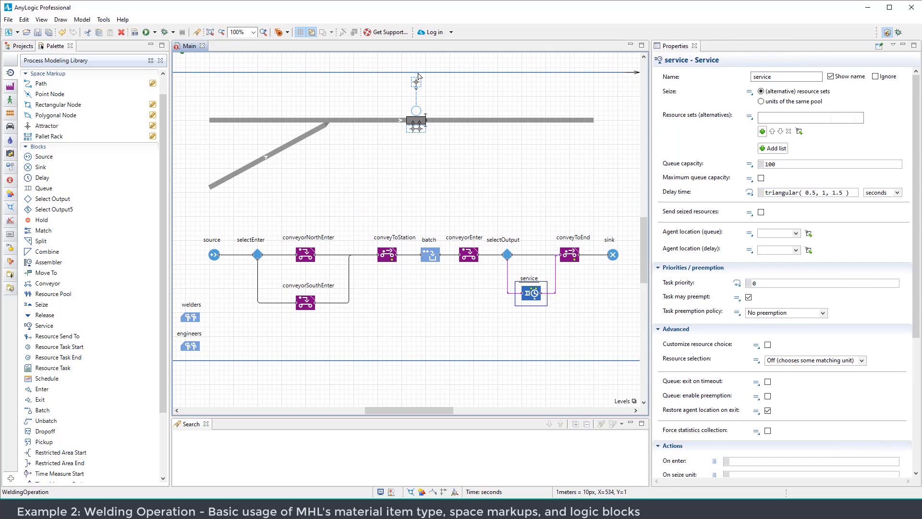
click(788, 102)
click(789, 117)
click(770, 140)
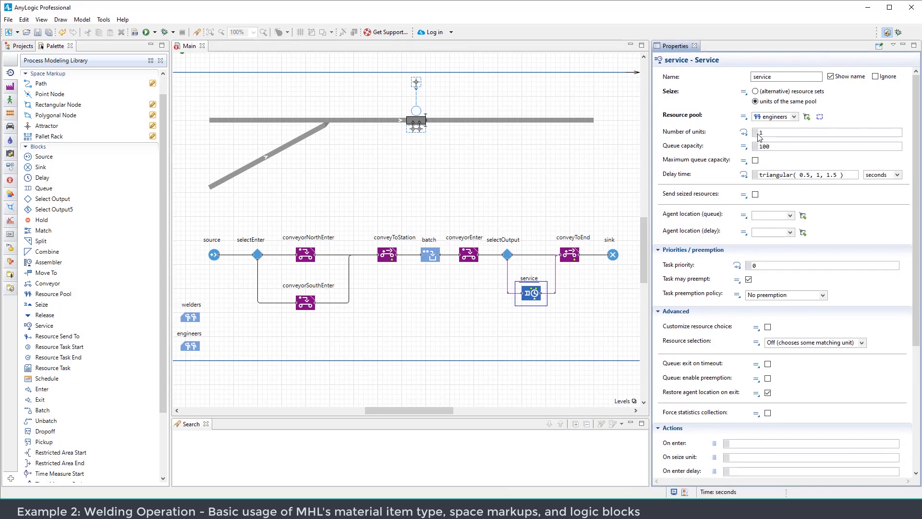
Give the service block a queue capacity of 1 and a delay time of 20 seconds, and enable sending seized resources
click(772, 146)
key(BackSpace)
key(BackSpace)
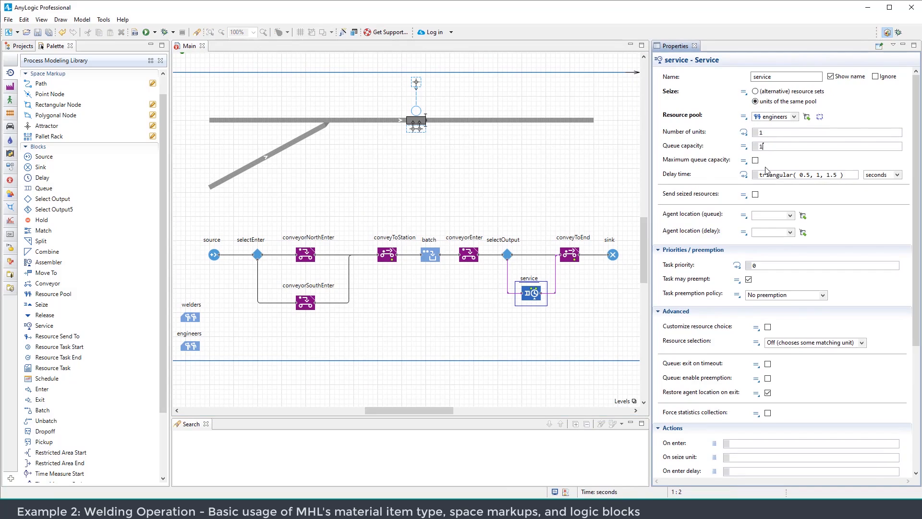
triple_click(796, 172)
text(20)
click(755, 195)
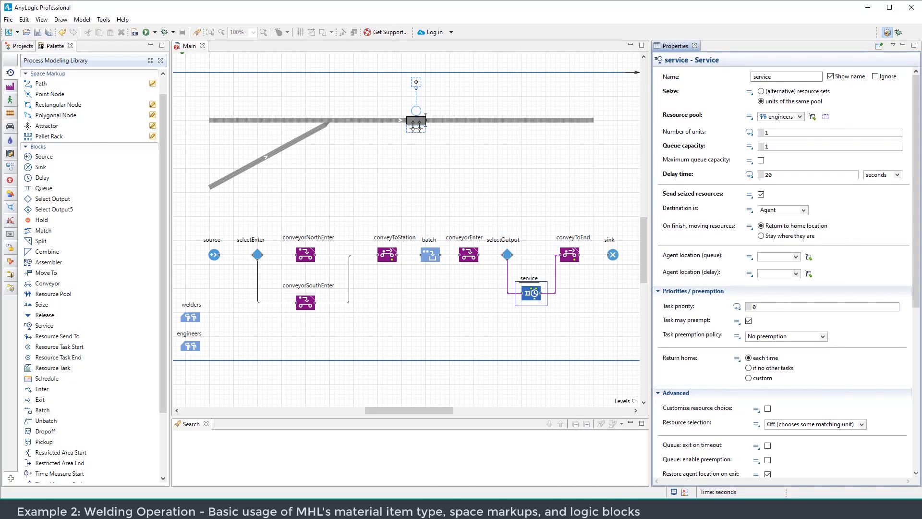
Open the WeldedMaterialItem agent type and add a variable named passed below the connections element
click(39, 46)
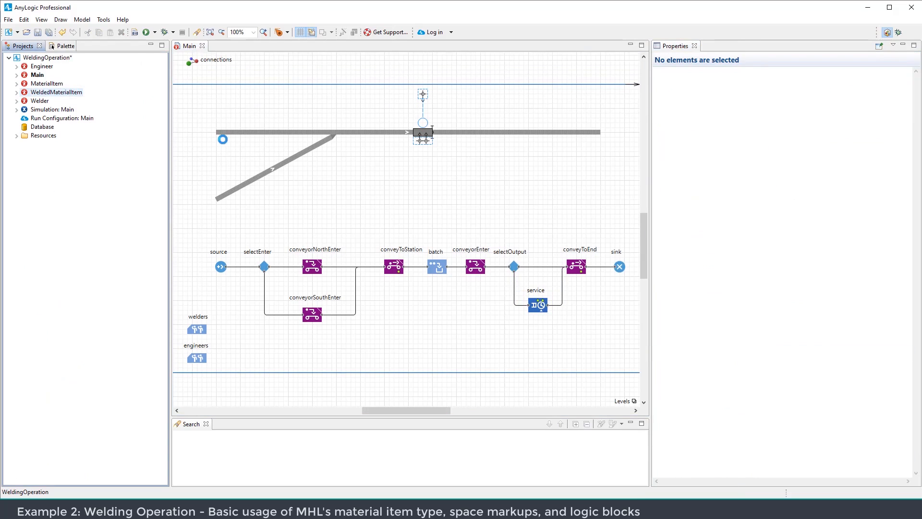
key(Return)
click(62, 47)
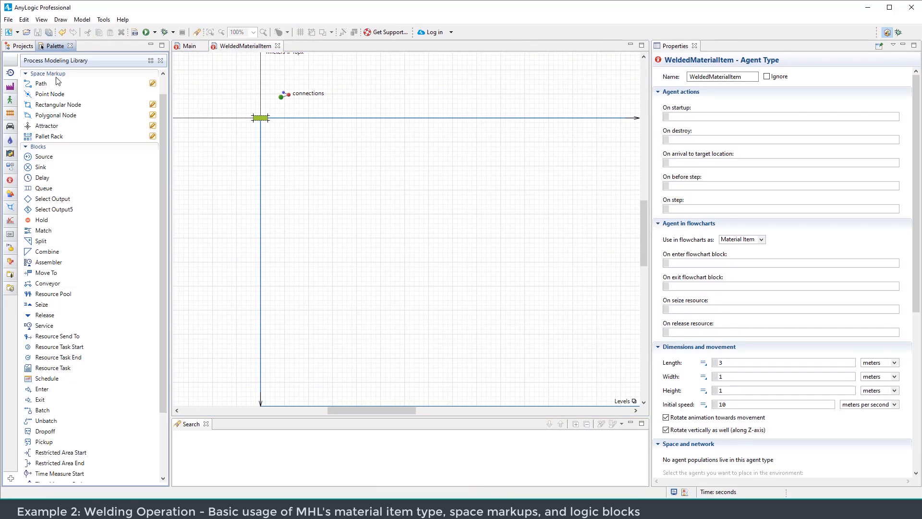
click(9, 180)
drag(45, 127, 284, 142)
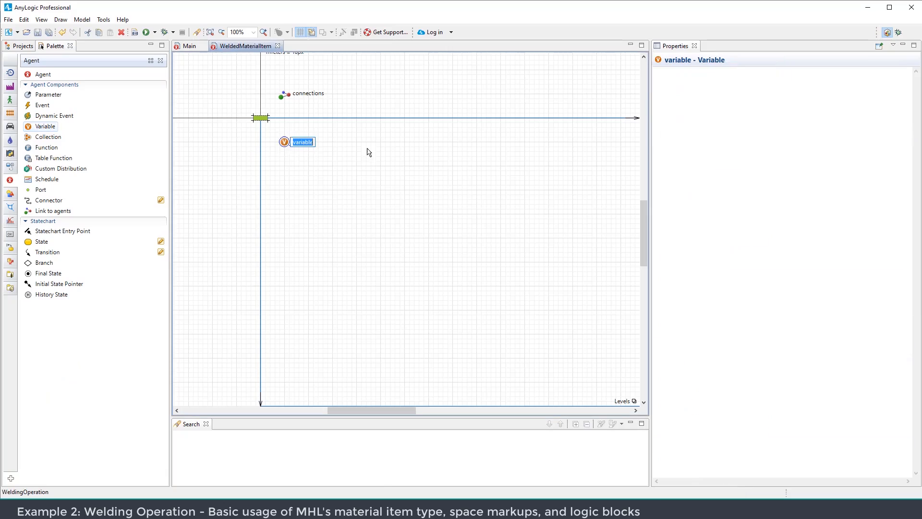
double_click(710, 77)
text(passed)
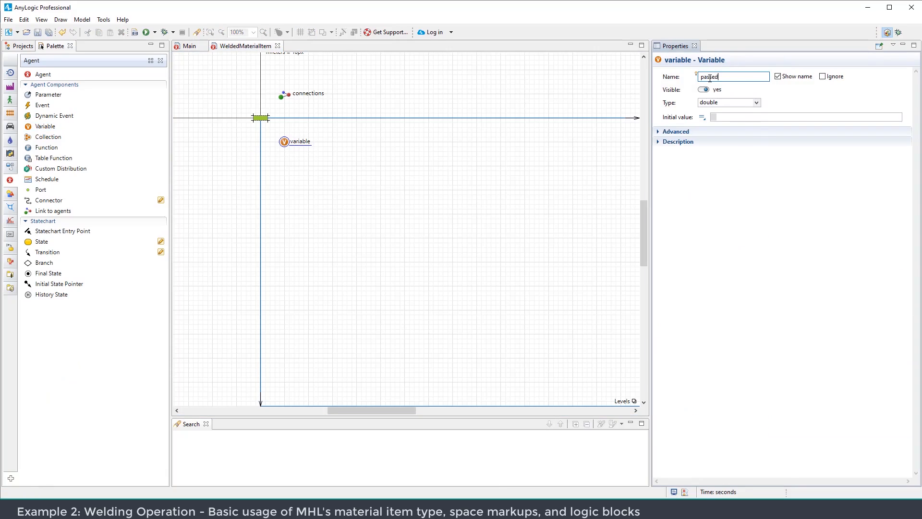
Set the passed variable's type to boolean and its initial value to true
click(756, 103)
click(716, 117)
click(731, 116)
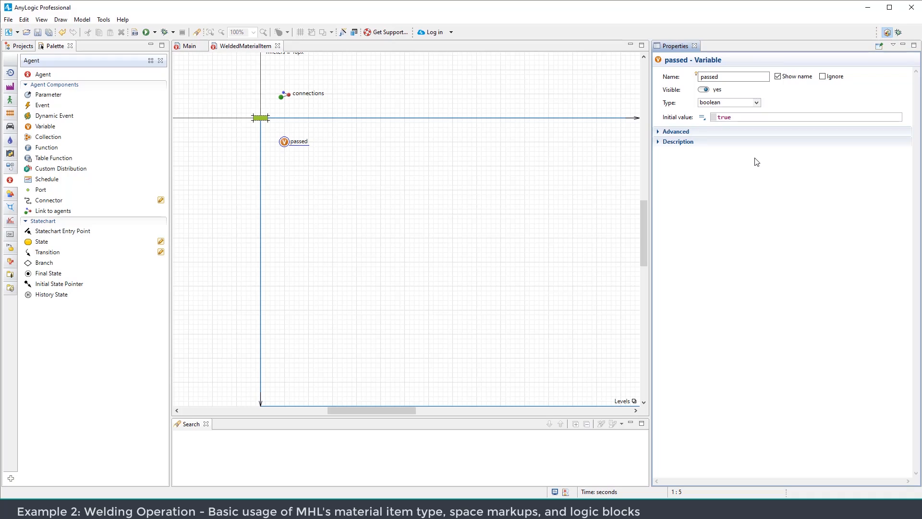
click(298, 184)
In the Main diagram, start the service block's On exit action with the condition if (randomTrue(0.5))
click(185, 47)
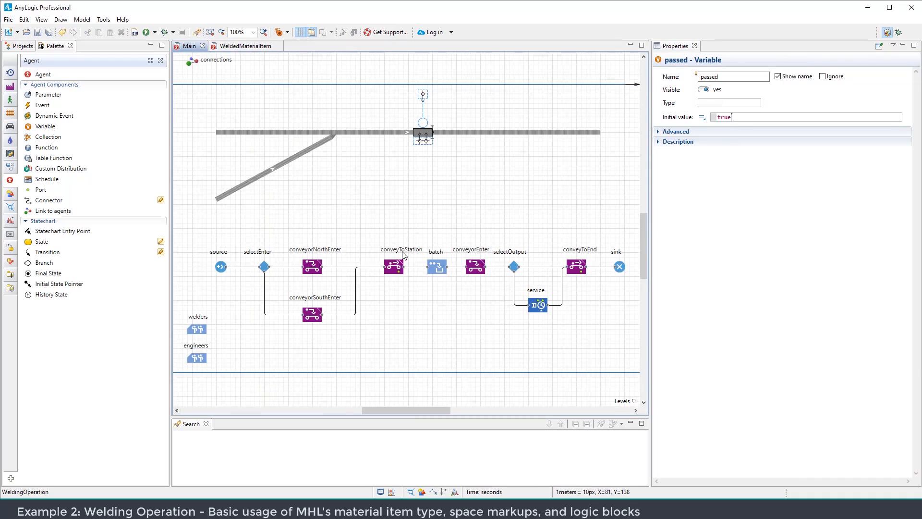
drag(468, 316, 454, 271)
scroll(507, 278, up, 1)
scroll(510, 280, up, 1)
click(497, 221)
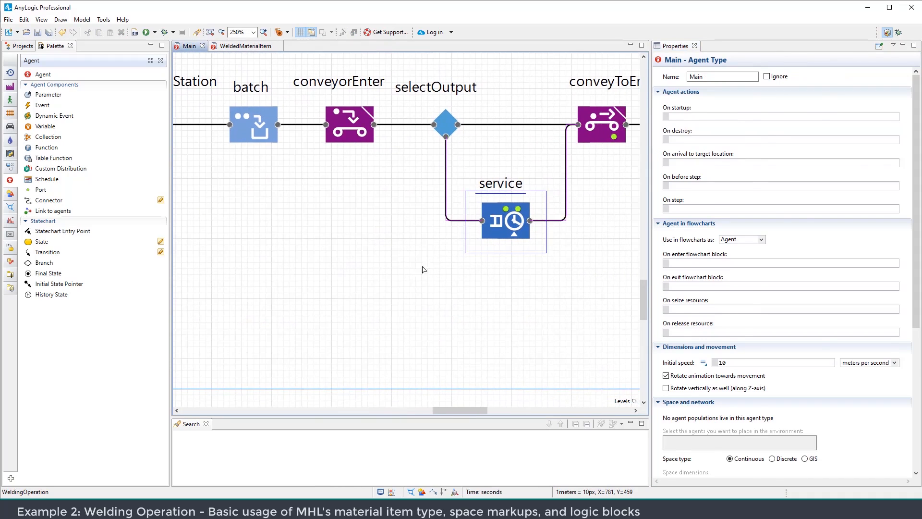
scroll(432, 252, up, 1)
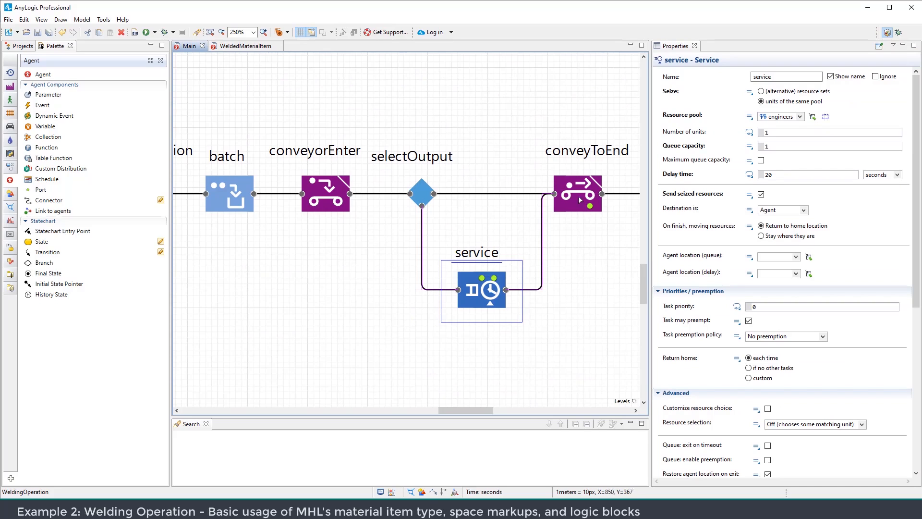
drag(524, 197, 420, 200)
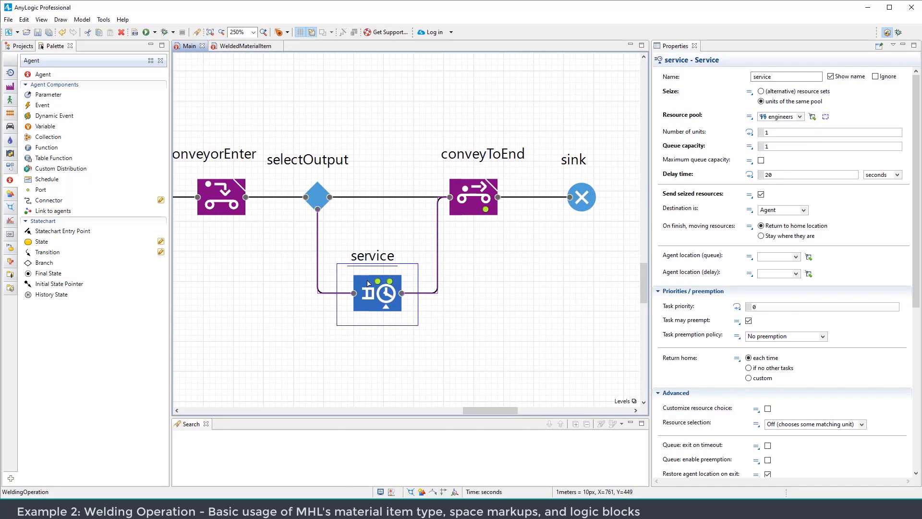
scroll(698, 284, down, 6)
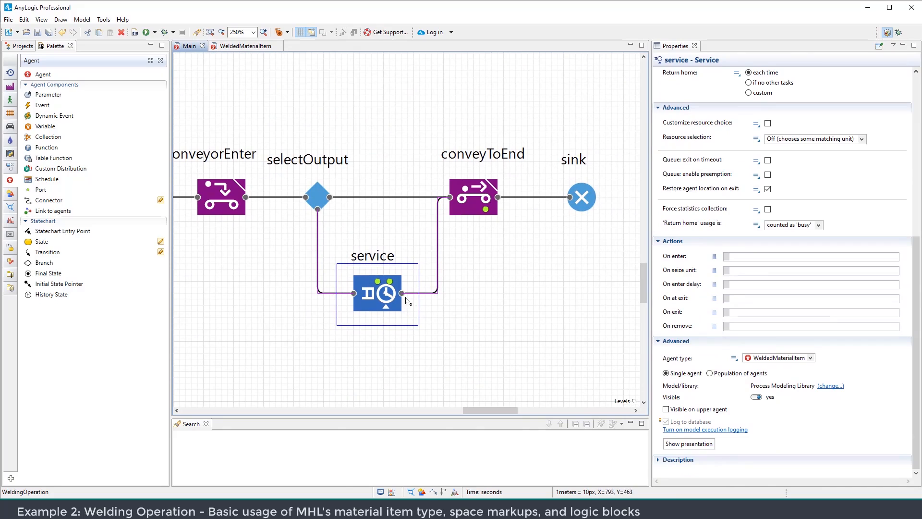
ctrl+scroll(407, 297, down, 2)
scroll(276, 89, up, 1)
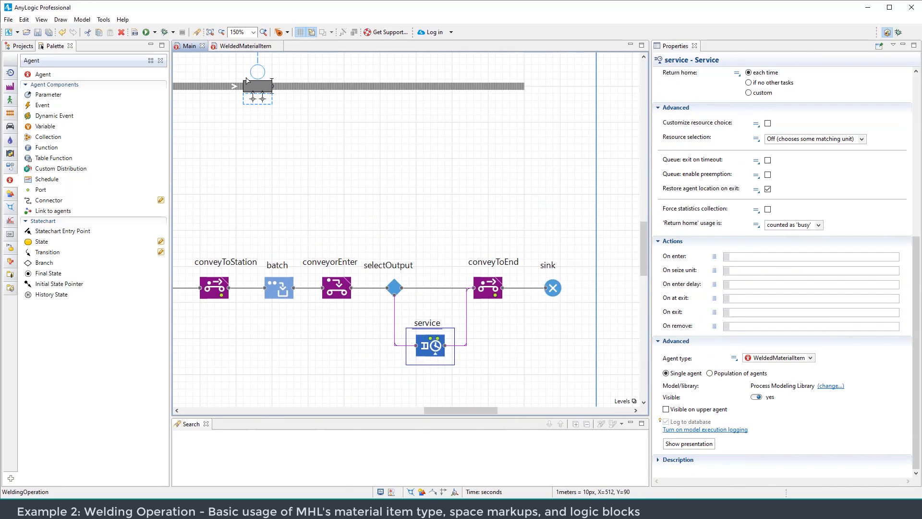
scroll(433, 298, down, 1)
ctrl+scroll(427, 300, up, 2)
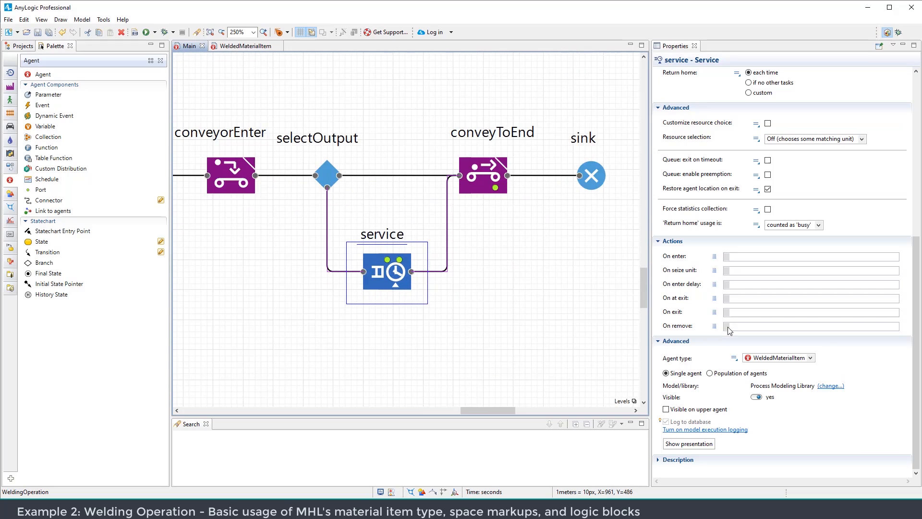
click(738, 313)
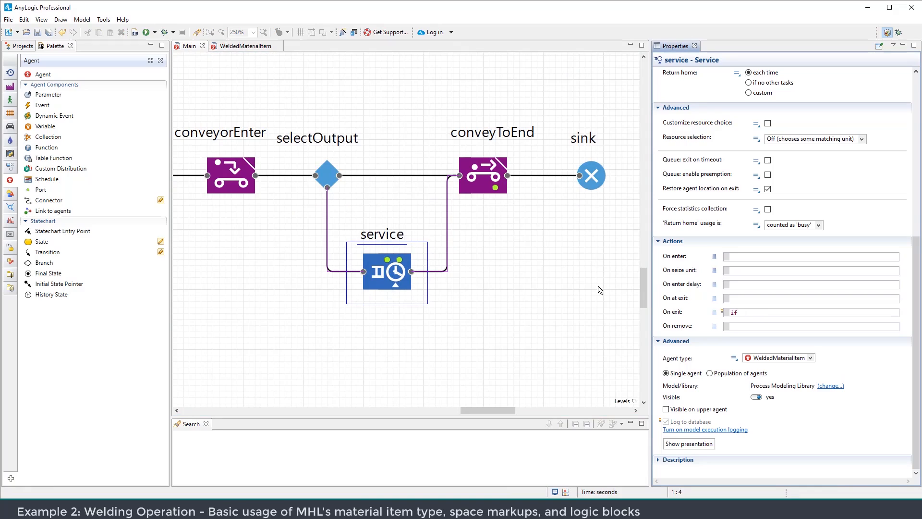
text(if (randomTrue(p))
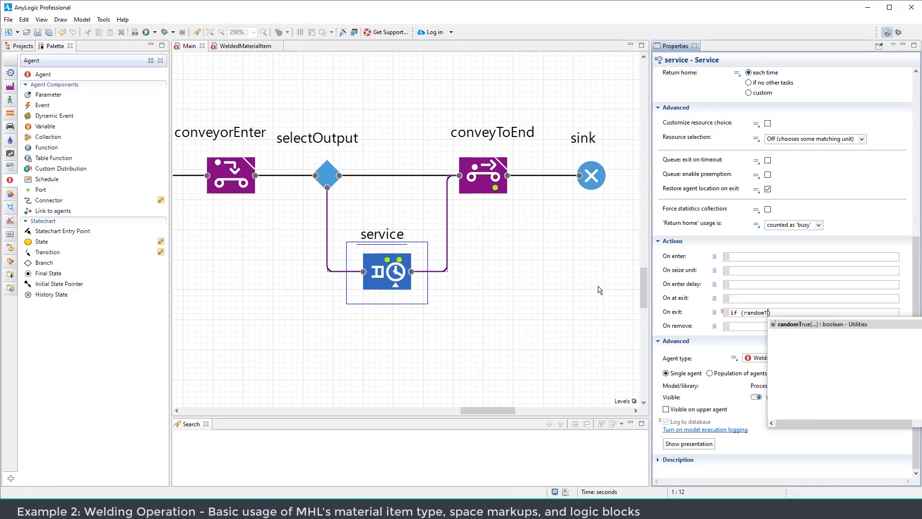
key(Return)
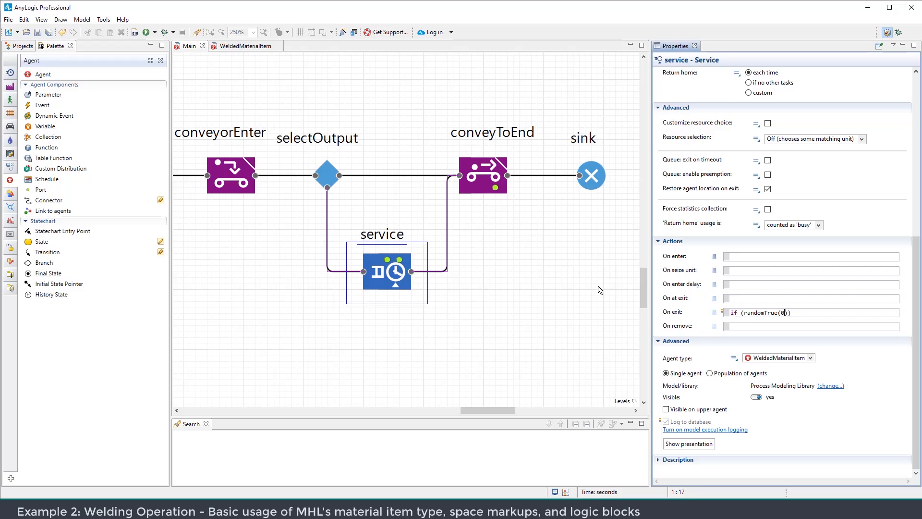
Open a braced block after the condition and add the statement agent.passed = false; inside it
text({)
key(Return)
key(Return)
key(Return)
key(Return)
key(Return)
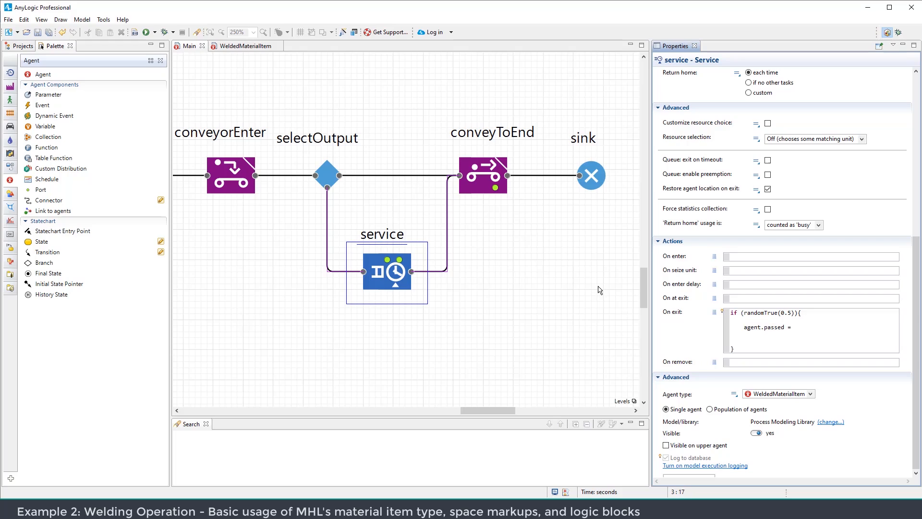
text(;)
key(Return)
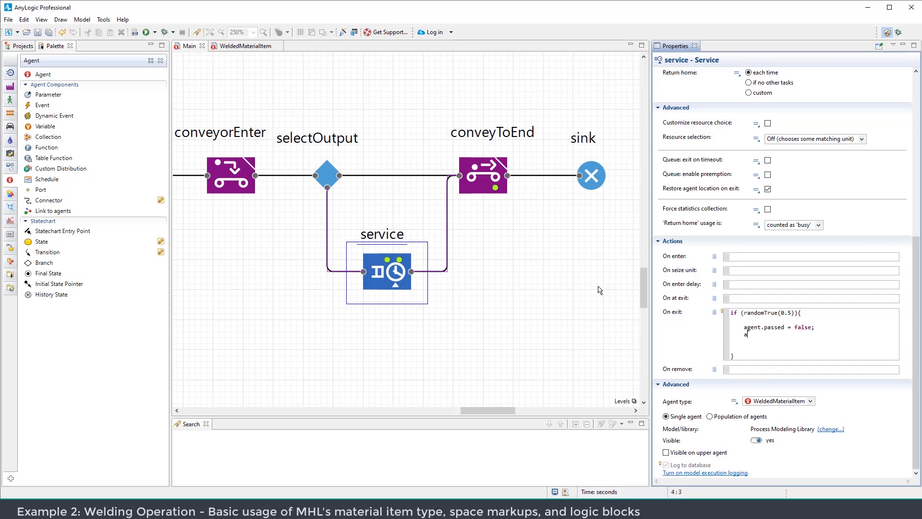
Add agent.rectangle.setFillColor(red); below the passed statement in the service block's On exit code
key(ctrl+space)
key(Return)
text(illColor)
key(Return)
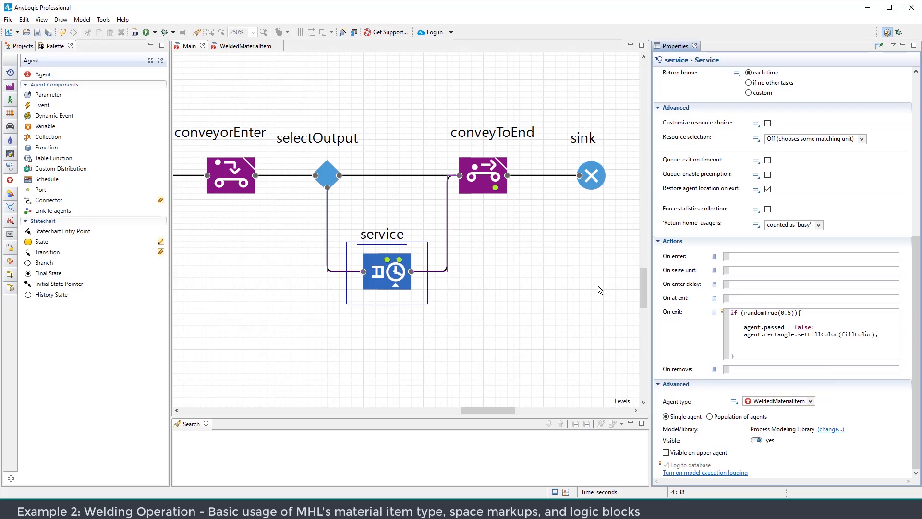
key(BackSpace)
key(BackSpace)
key(BackSpace)
key(BackSpace)
key(BackSpace)
key(BackSpace)
key(BackSpace)
double_click(770, 327)
double_click(842, 335)
Remove the extra blank line and add an else branch containing agent.rectangle.setFillColor(greenYellow);
click(749, 347)
key(BackSpace)
click(745, 349)
key(Return)
key(Return)
text(else)
key(Return)
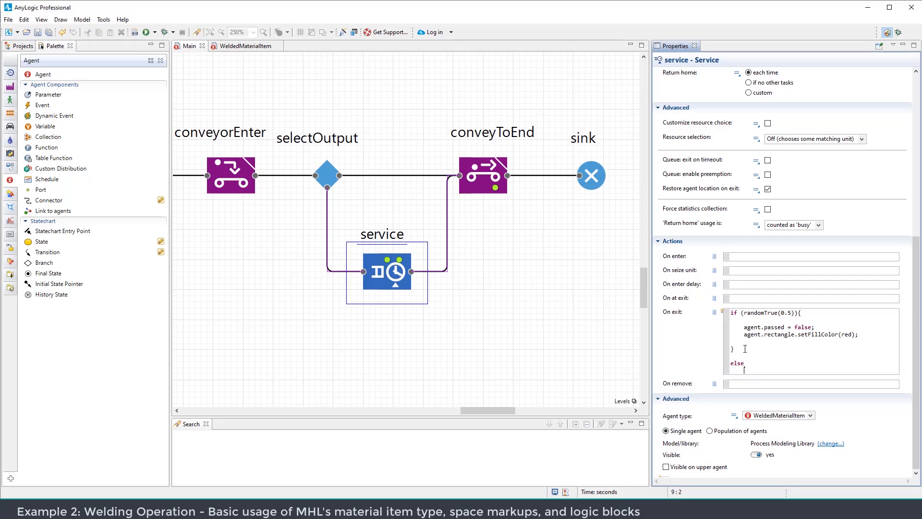
text(agent.rectangle.setFillColor(fillColor);)
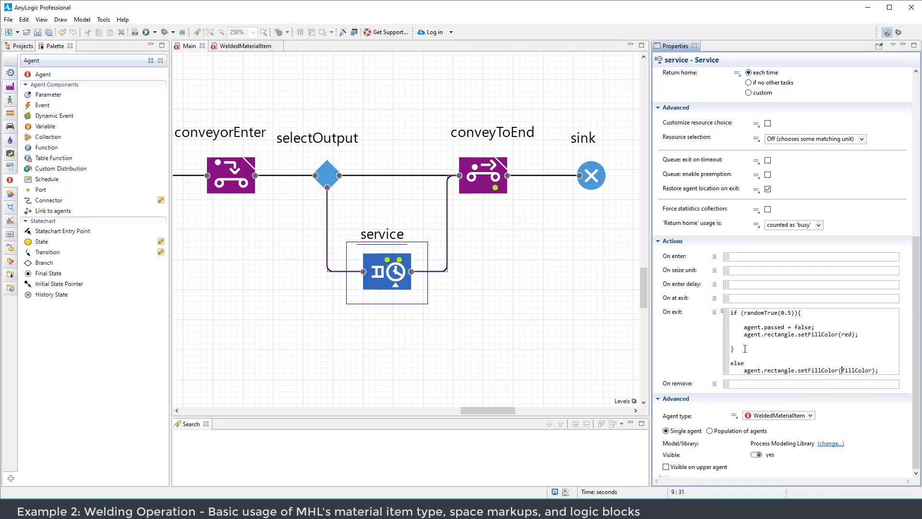
double_click(863, 372)
text(greenYellow)
Review the fill colors assigned in the exit actions of the selectOutput and service blocks
double_click(863, 373)
click(332, 178)
double_click(838, 175)
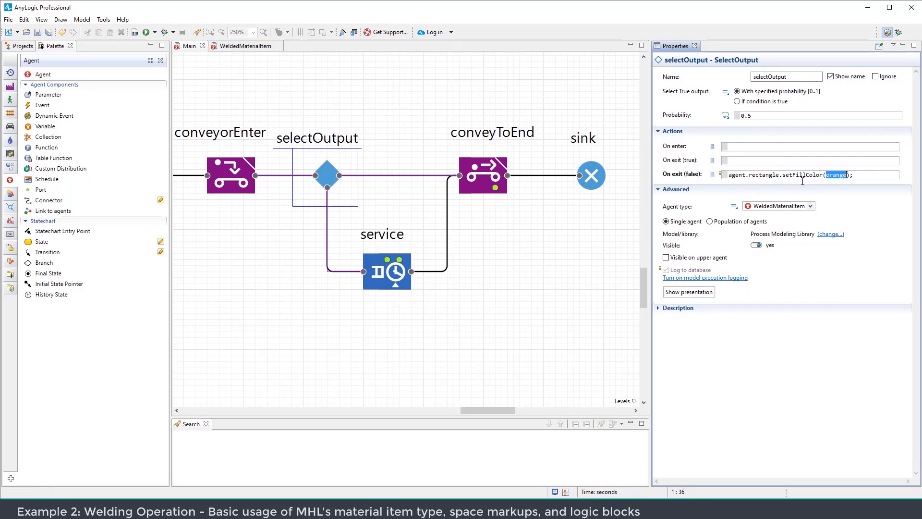
click(387, 271)
scroll(729, 370, down, 10)
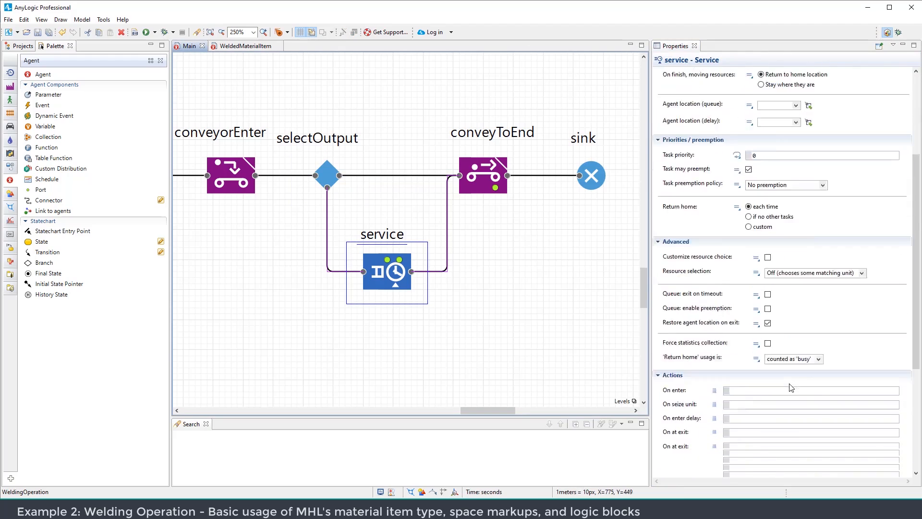
double_click(853, 373)
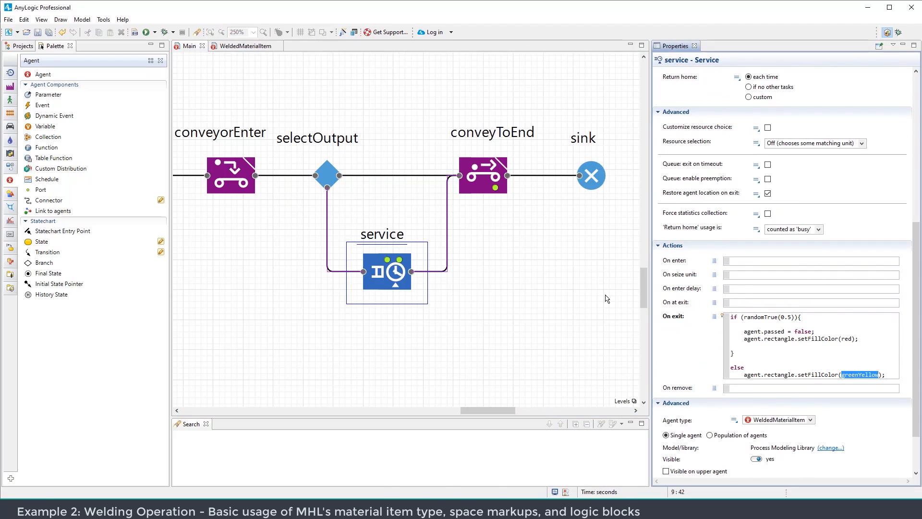
click(533, 277)
Launch the WeldingOperation simulation experiment
drag(477, 257, 526, 213)
scroll(526, 214, down, 3)
scroll(528, 217, down, 2)
click(155, 33)
click(176, 45)
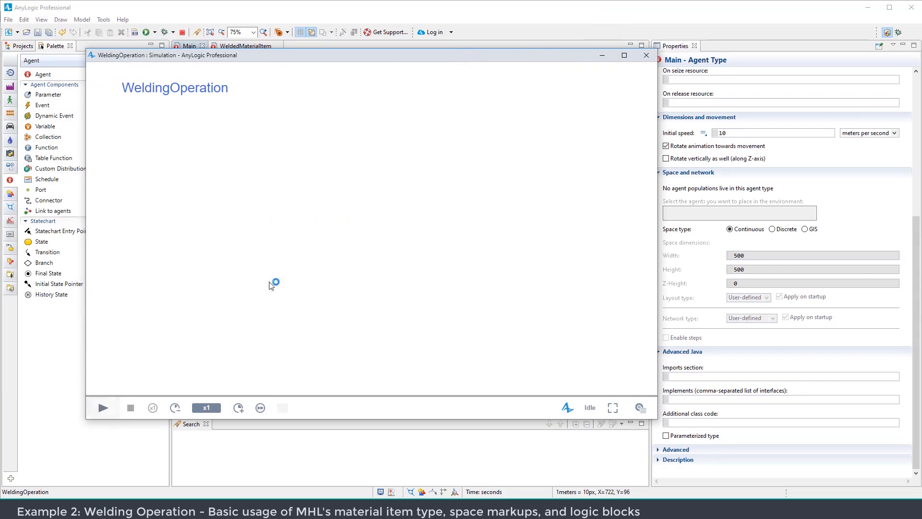
Run the simulation, raising its speed to x25 and reducing it to x10 and below, to examine the coloring of the items
click(238, 407)
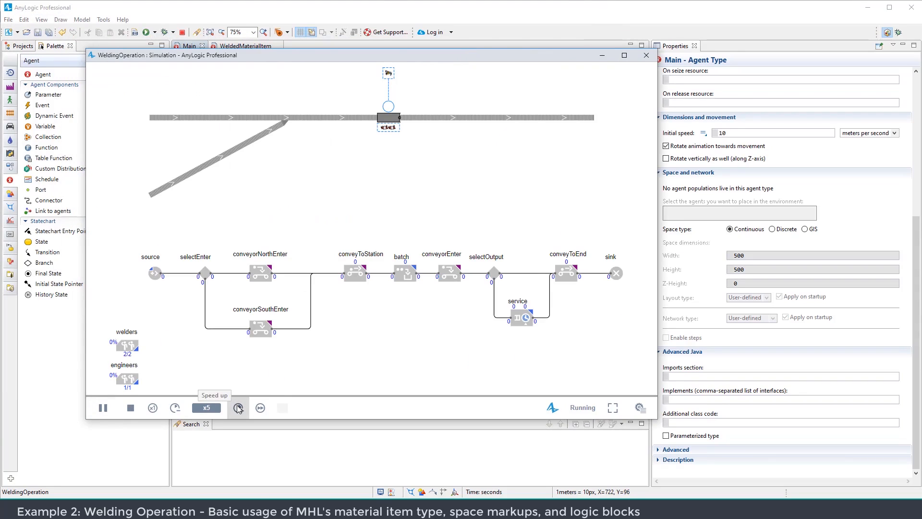
click(238, 408)
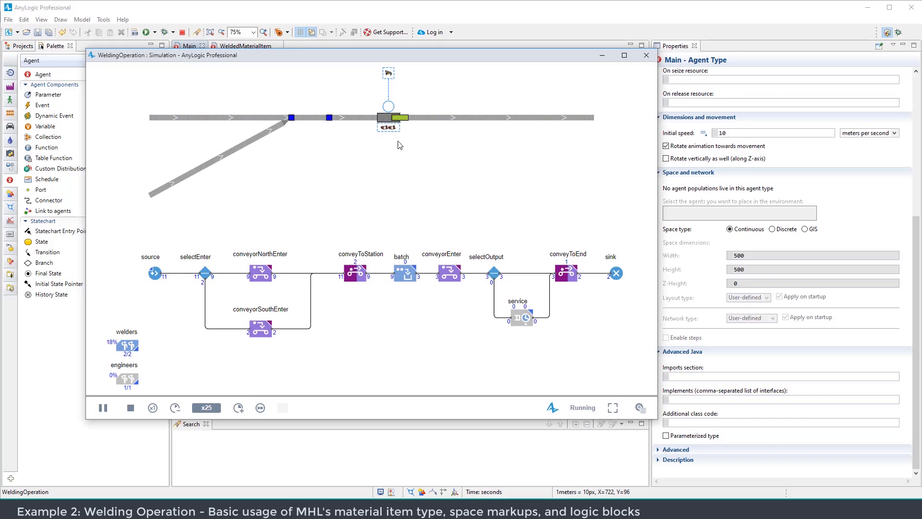
click(176, 408)
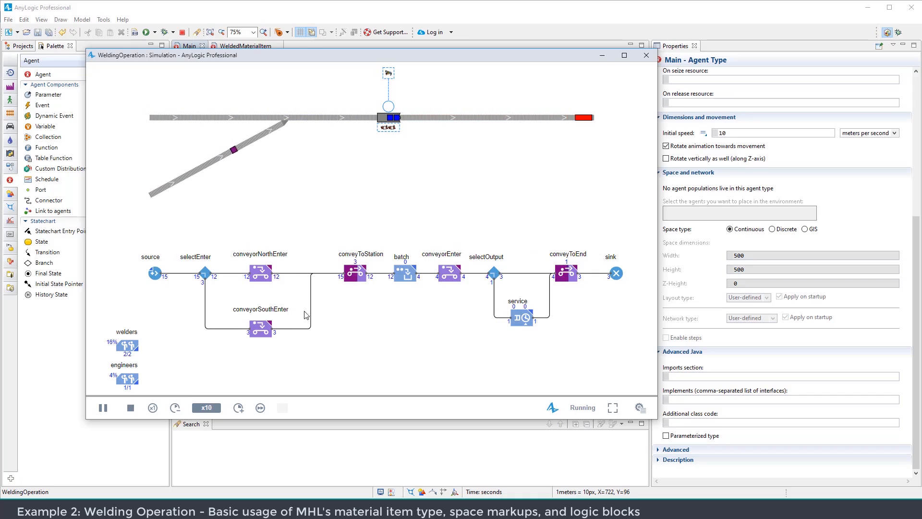
click(175, 408)
click(175, 408)
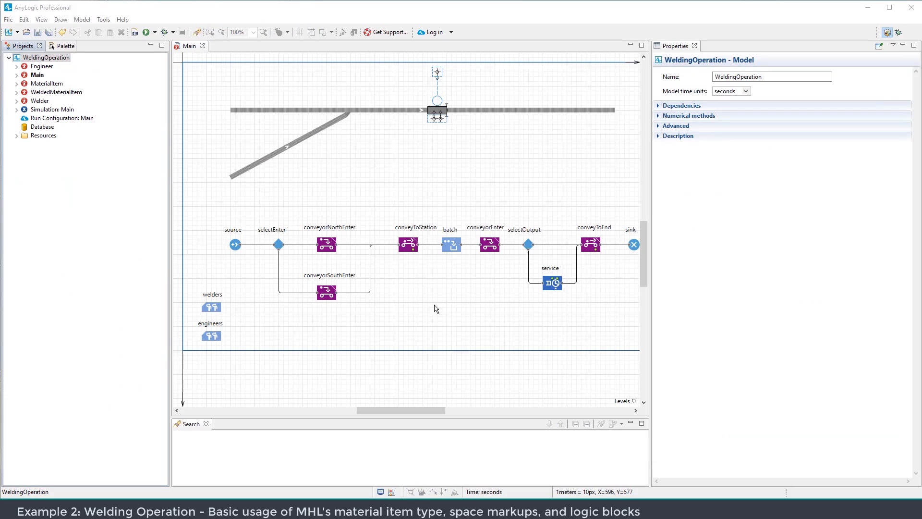
Add a point node just below the starting end of the angled south entrance conveyor
click(306, 143)
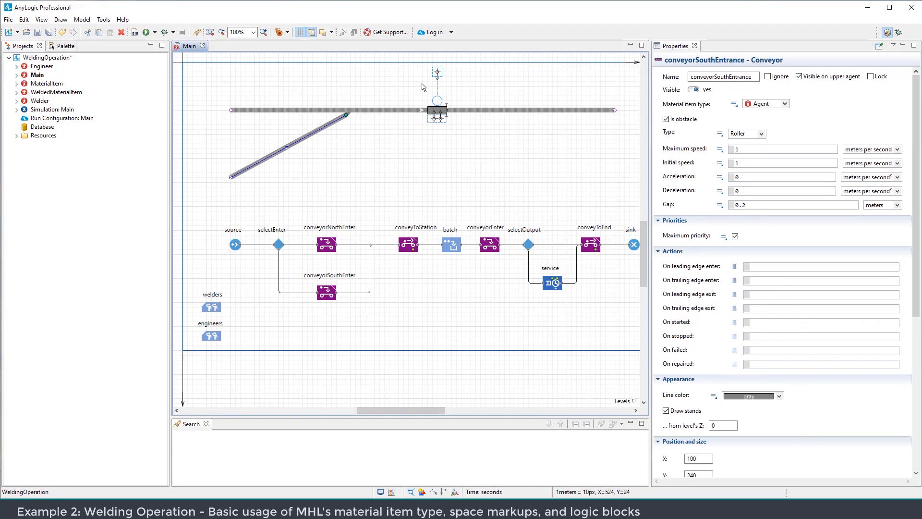
drag(371, 189, 462, 275)
scroll(426, 227, up, 1)
drag(449, 245, 430, 242)
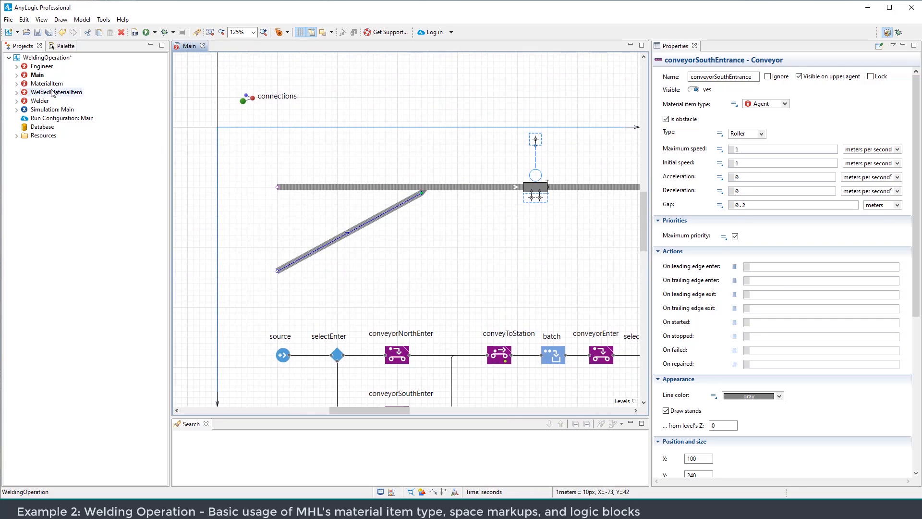
click(62, 46)
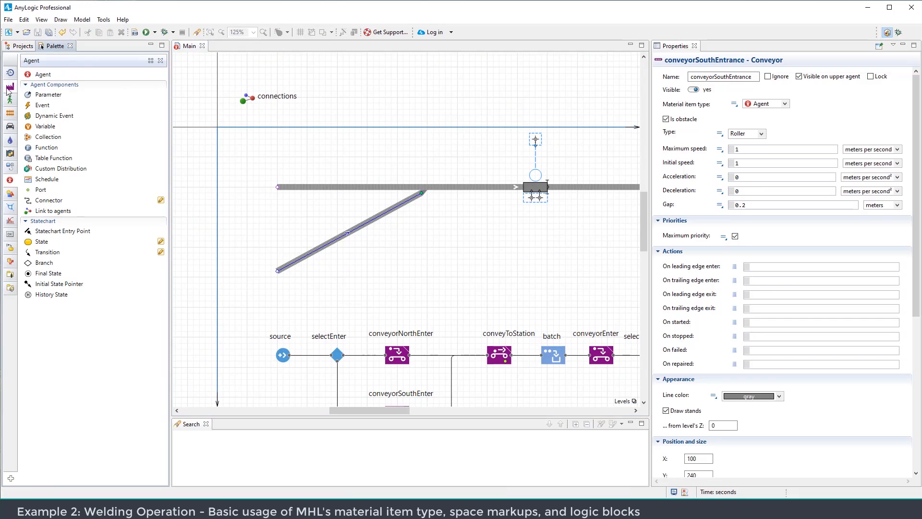
click(9, 140)
mouse_move(49, 263)
mouse_down()
mouse_move(269, 314)
mouse_move(285, 291)
mouse_up()
Draw a path branching from the short vertical path above the station, running around the conveyors' starting ends to the new point node
click(41, 232)
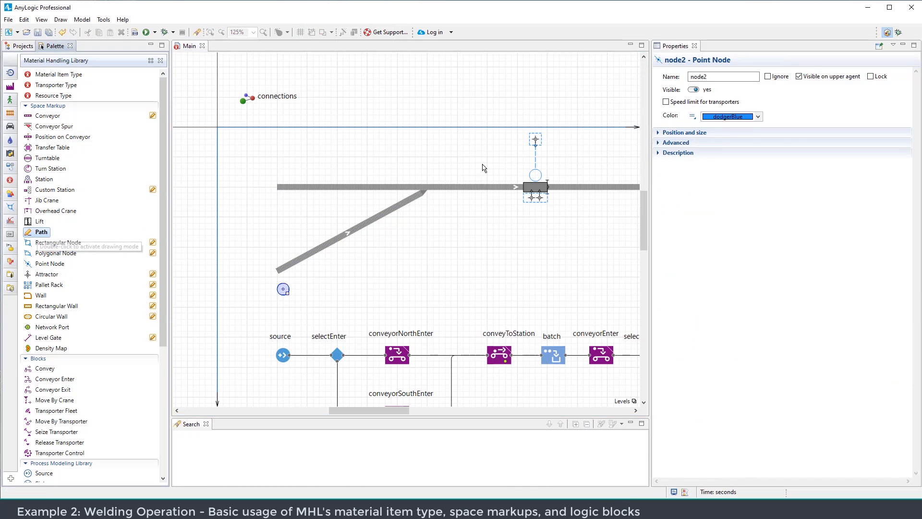
click(535, 157)
click(259, 157)
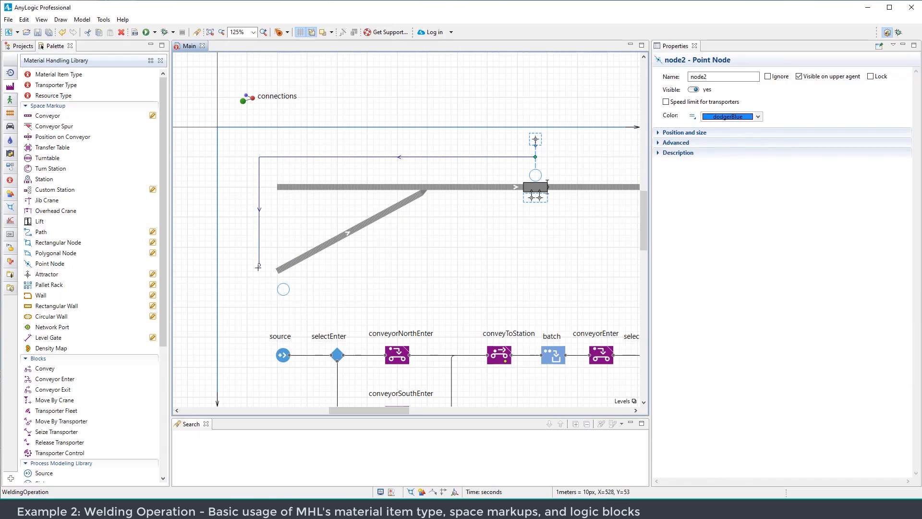
double_click(277, 289)
click(465, 260)
Place a small oval between the new point node and the south entrance conveyor
drag(470, 265, 408, 213)
scroll(431, 248, down, 1)
mouse_move(259, 229)
mouse_down()
mouse_move(328, 239)
mouse_move(325, 219)
mouse_up()
scroll(328, 240, up, 1)
scroll(328, 239, up, 1)
click(13, 193)
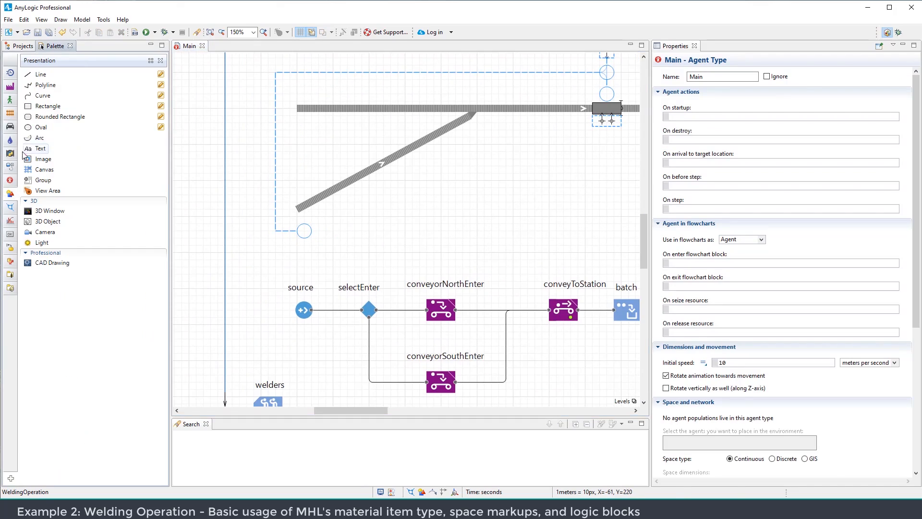
drag(33, 128, 324, 218)
click(397, 249)
Move the welders and engineers resource pools up together to free space below them
drag(397, 246, 466, 200)
scroll(368, 196, down, 2)
scroll(384, 293, up, 1)
scroll(397, 299, up, 1)
drag(415, 258, 360, 361)
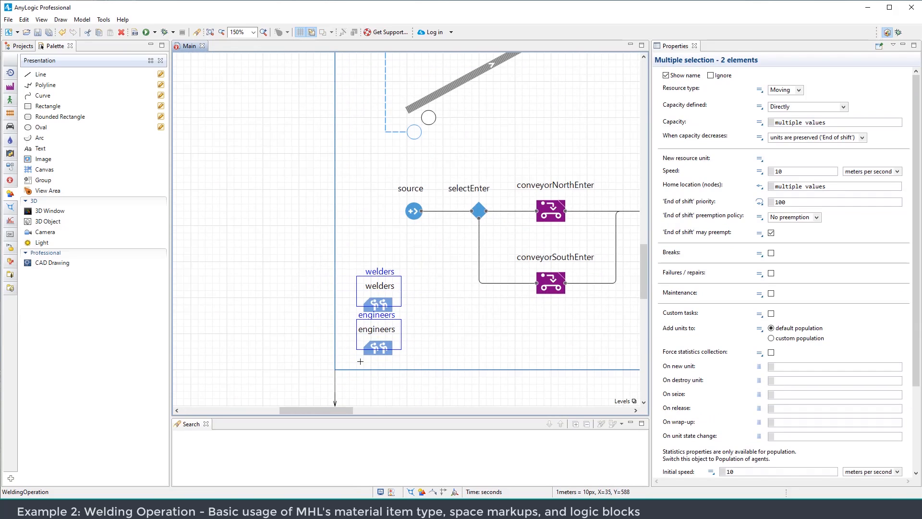
key(Up)
key(Up)
key(Up)
key(Up)
key(Up)
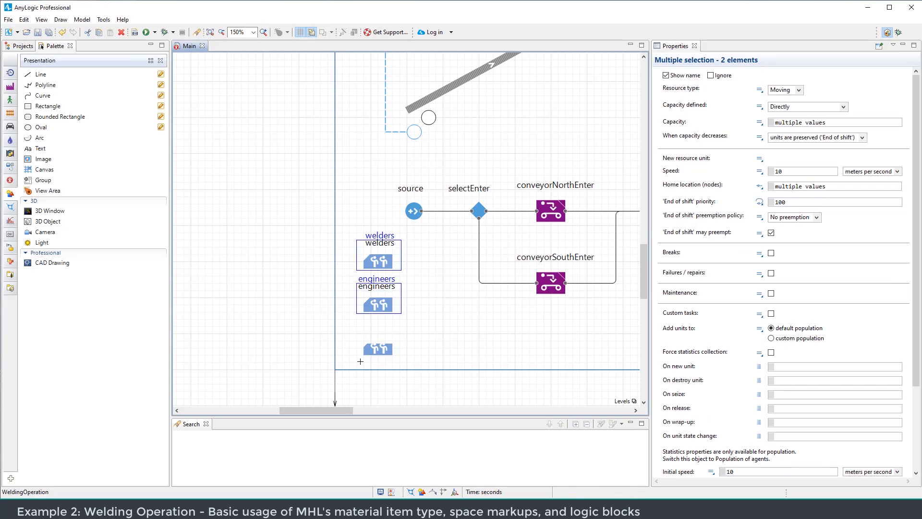
Add a Resource Pool block below the engineers pool and name it conveyorMotor
drag(443, 331, 419, 288)
scroll(410, 320, up, 1)
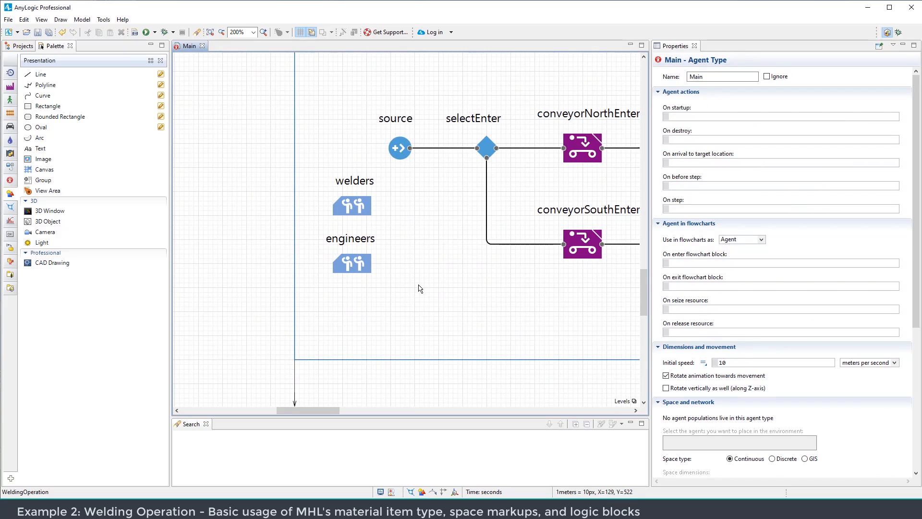
click(10, 87)
scroll(91, 345, down, 3)
drag(91, 345, 353, 328)
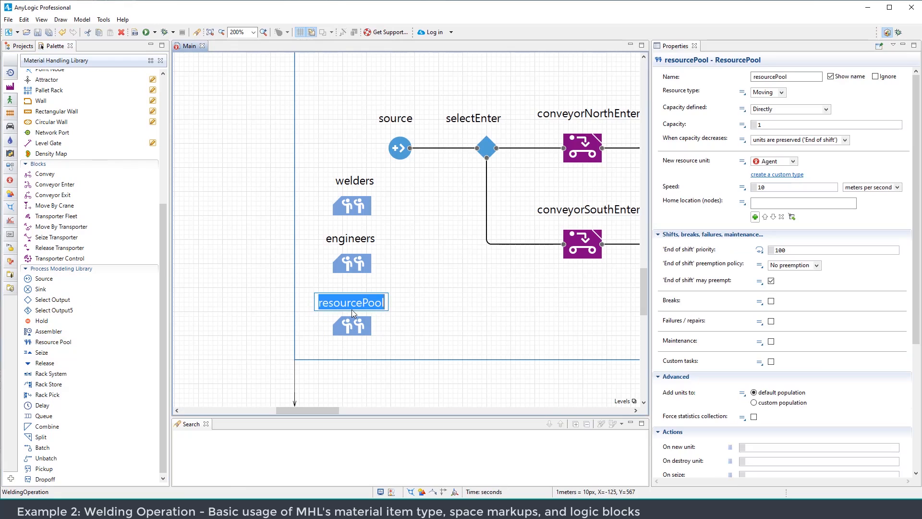
text(conveyor)
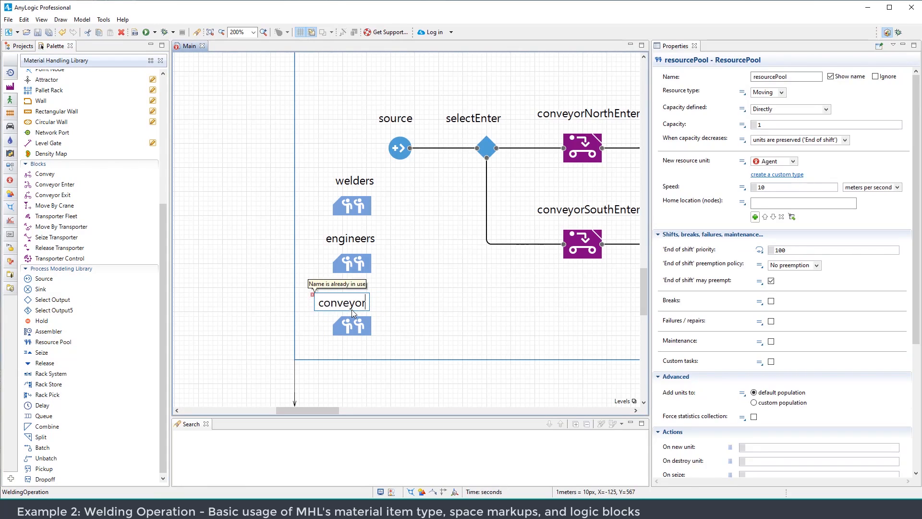
text(Motor)
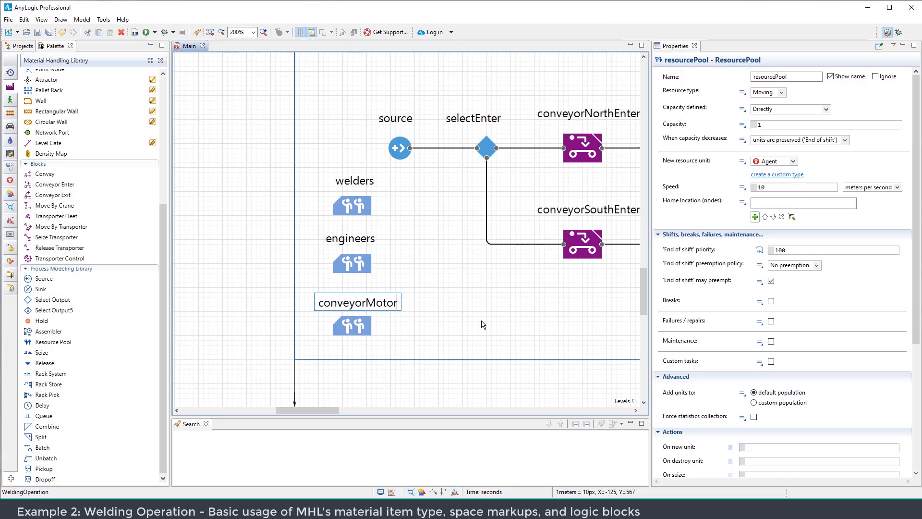
key(Return)
Enable failures and repairs for the conveyorMotor resource pool
click(344, 288)
click(352, 325)
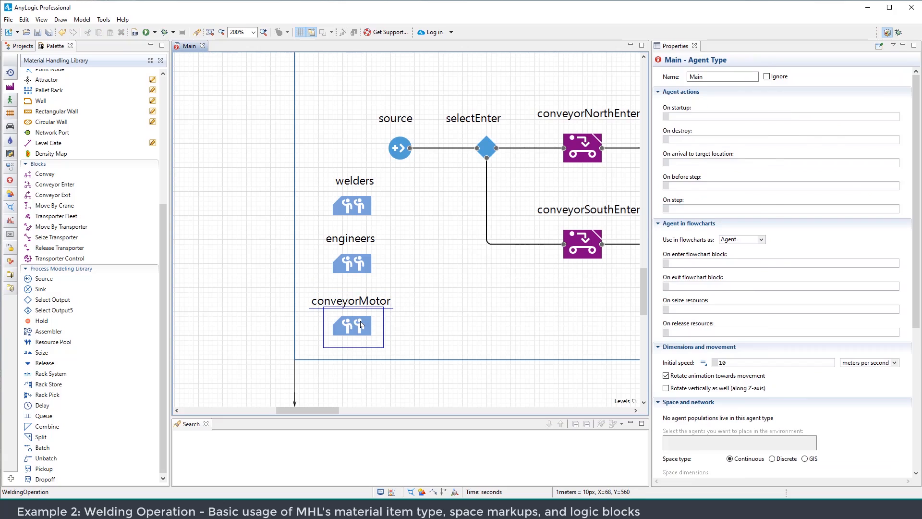
drag(437, 302, 490, 267)
scroll(431, 332, down, 2)
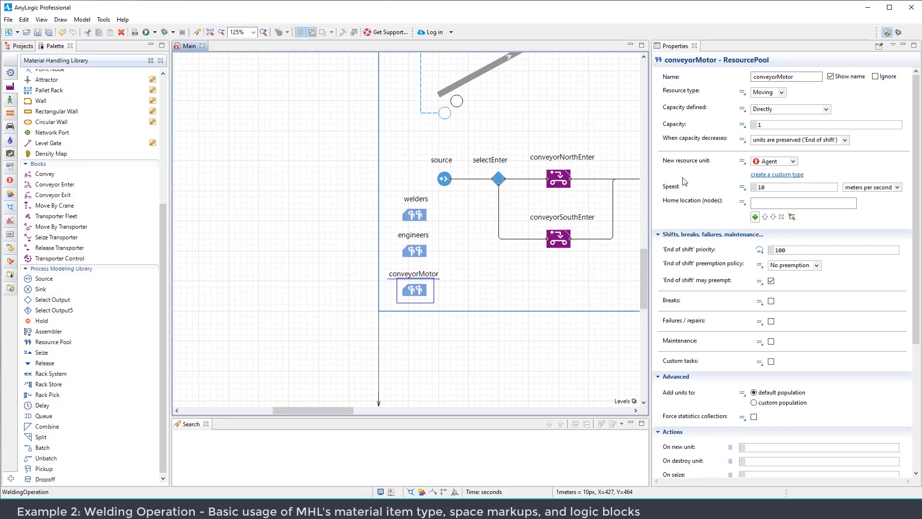
double_click(759, 124)
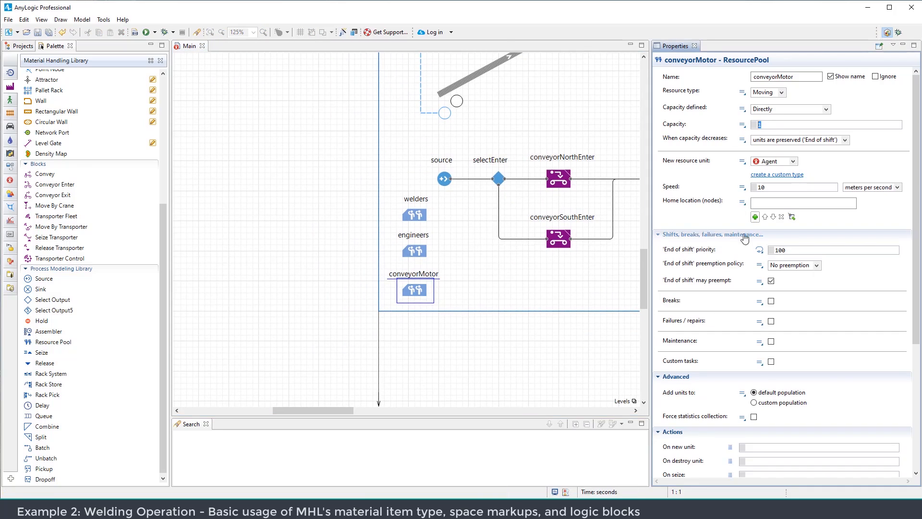
scroll(847, 279, down, 1)
scroll(847, 279, down, 1)
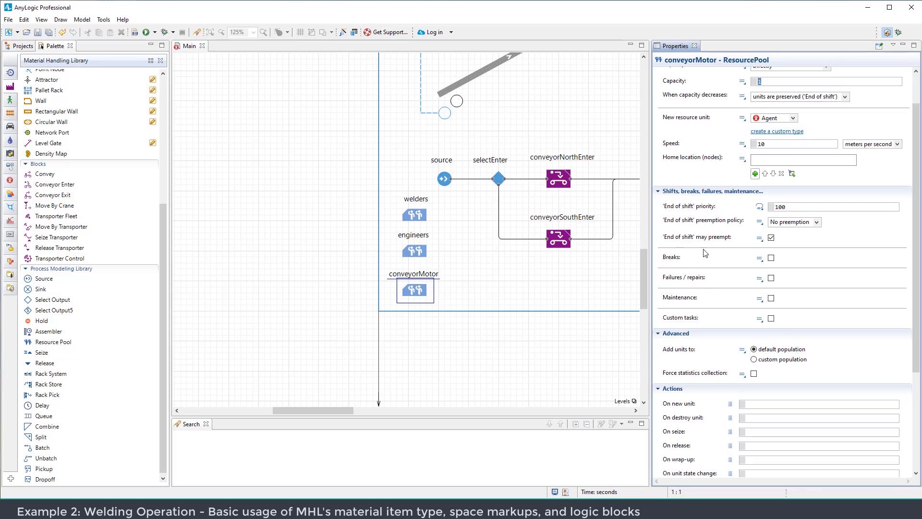
scroll(702, 273, down, 2)
click(771, 235)
scroll(799, 218, down, 1)
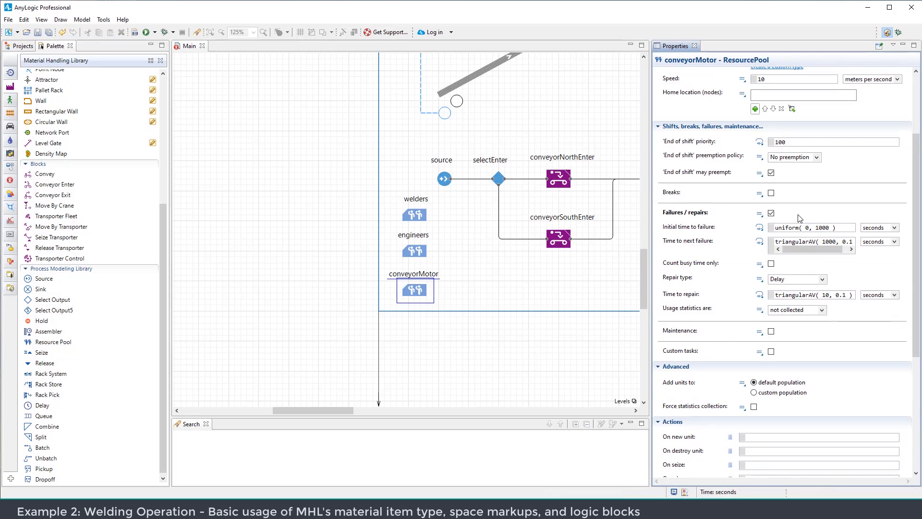
Set the conveyorMotor's initial time to failure to uniform( 0, 20 ) minutes
drag(654, 259, 596, 253)
double_click(764, 228)
text(20)
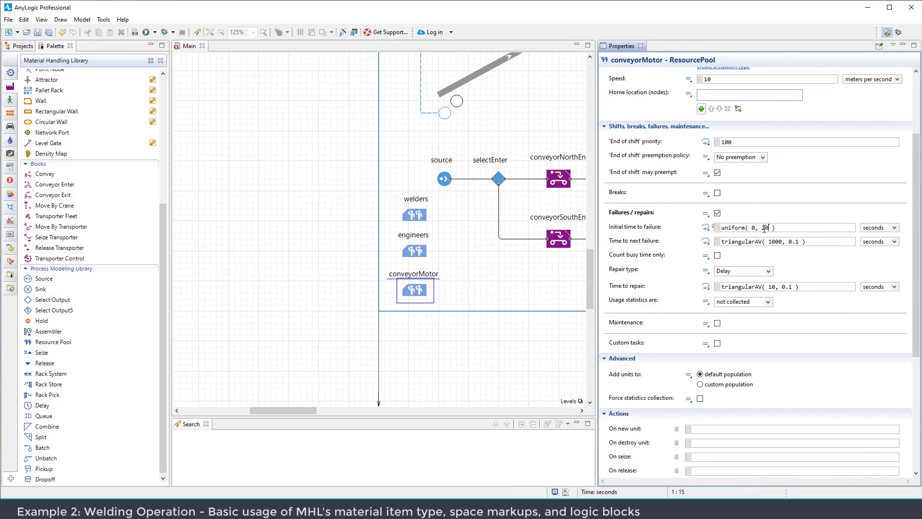
click(882, 229)
click(893, 227)
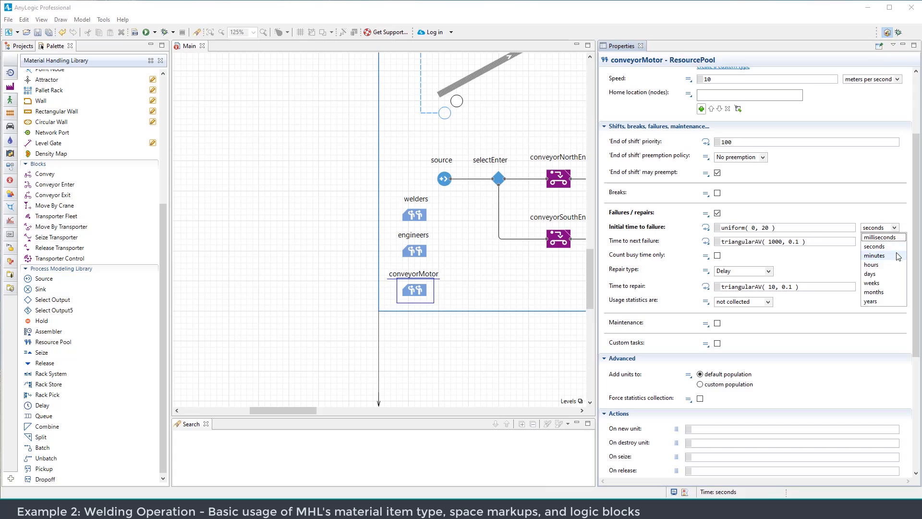
click(875, 255)
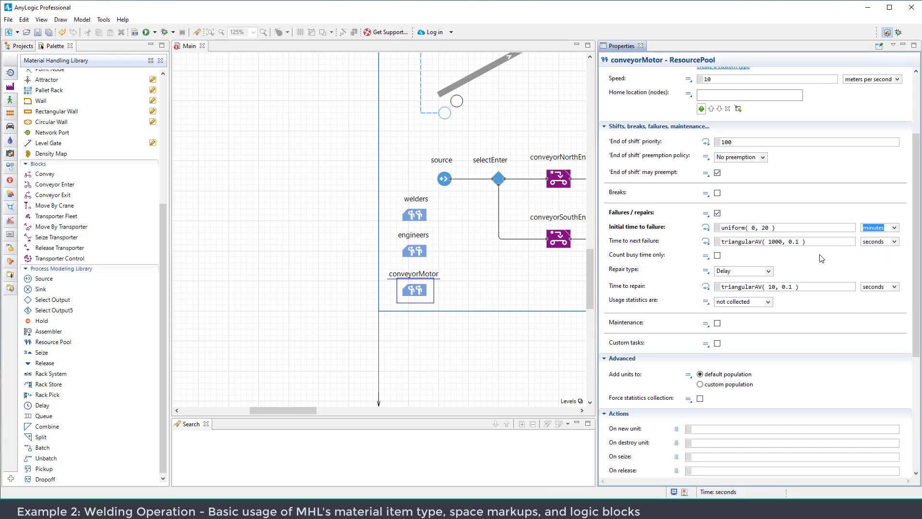
Set the conveyorMotor's time to next failure to triangularAV( 20, 5 ) minutes
double_click(775, 241)
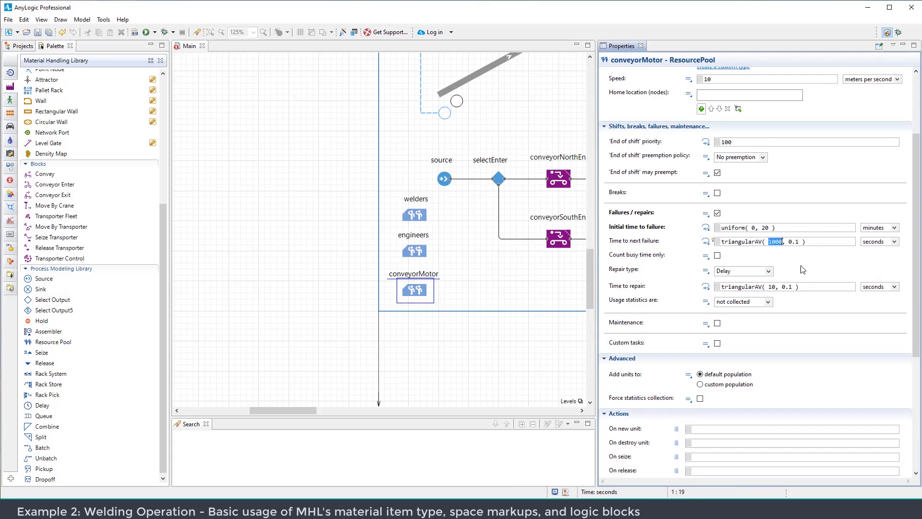
text(20, 5)
click(894, 242)
click(879, 265)
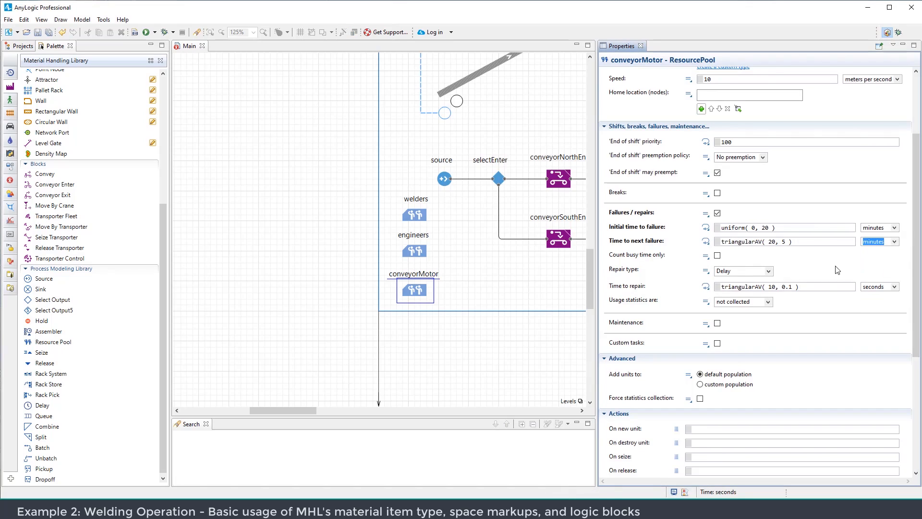
Set the usage statistics for the conveyorMotor's failures to counted as 'busy'
click(816, 231)
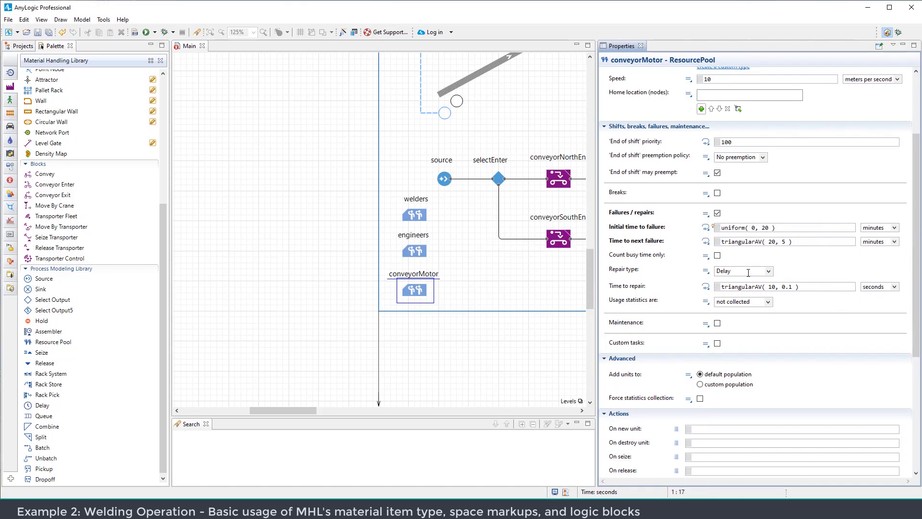
click(768, 302)
click(740, 319)
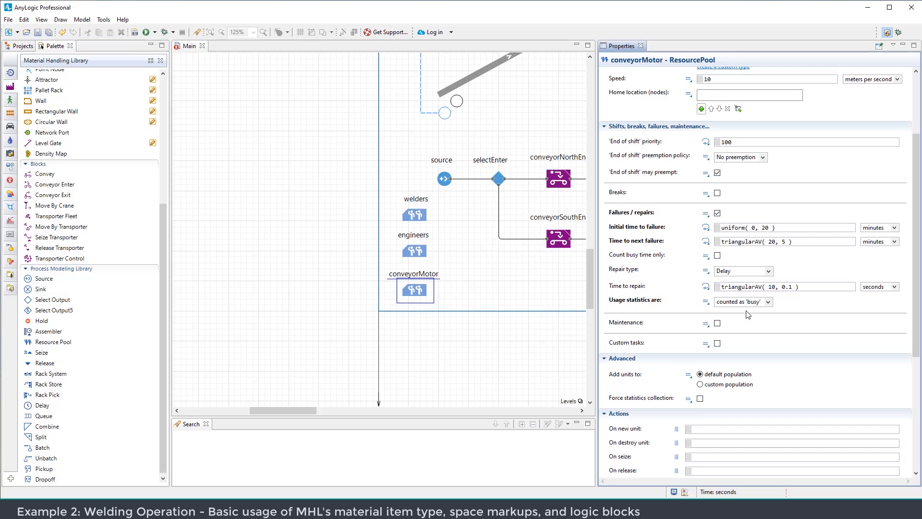
Enter conveyorSouthEntrance.fail(); as the conveyorMotor's On failure action and start a second code line
scroll(748, 314, down, 3)
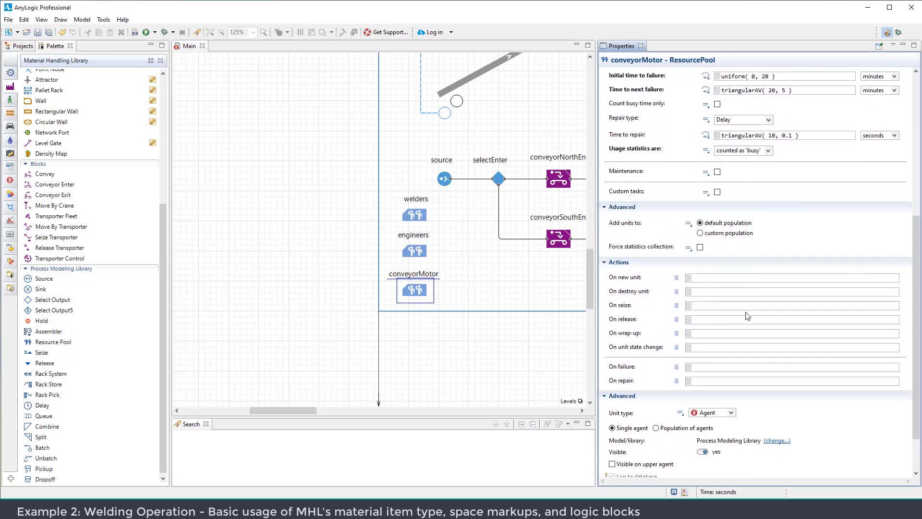
scroll(646, 394, down, 2)
drag(547, 282, 475, 352)
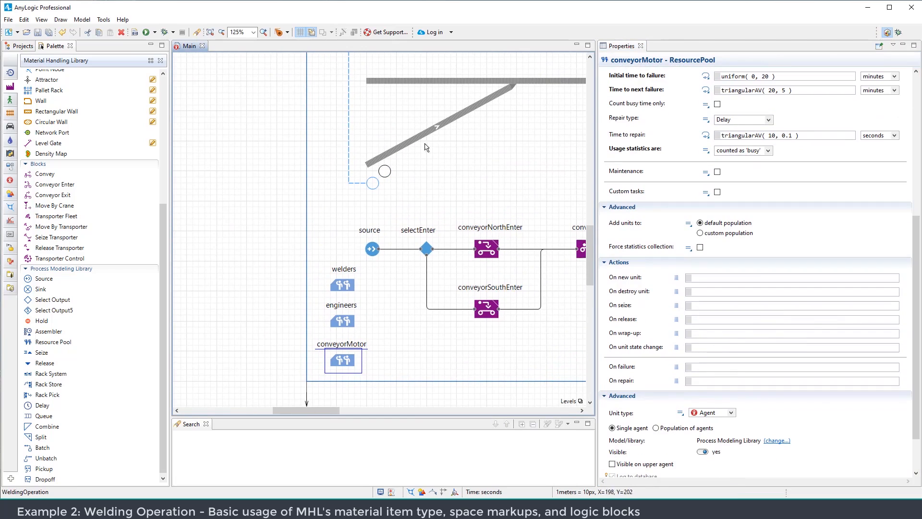
click(449, 119)
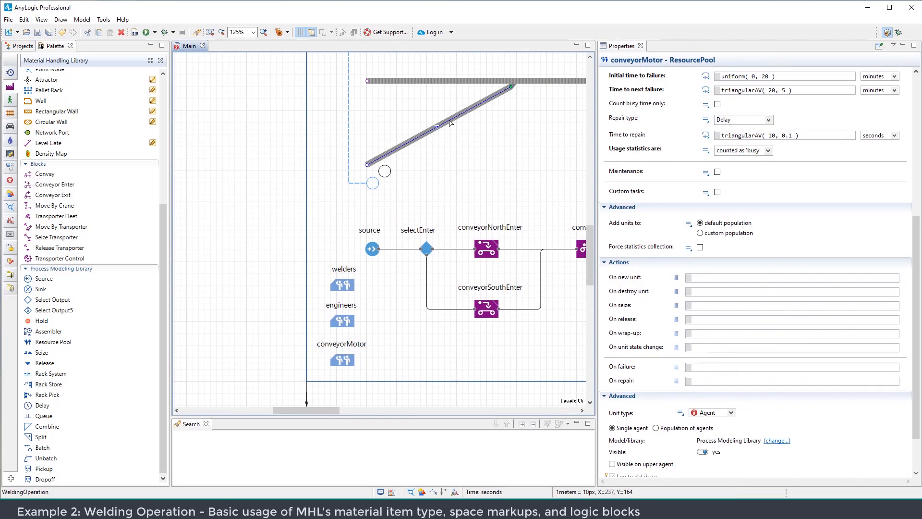
click(342, 361)
click(719, 312)
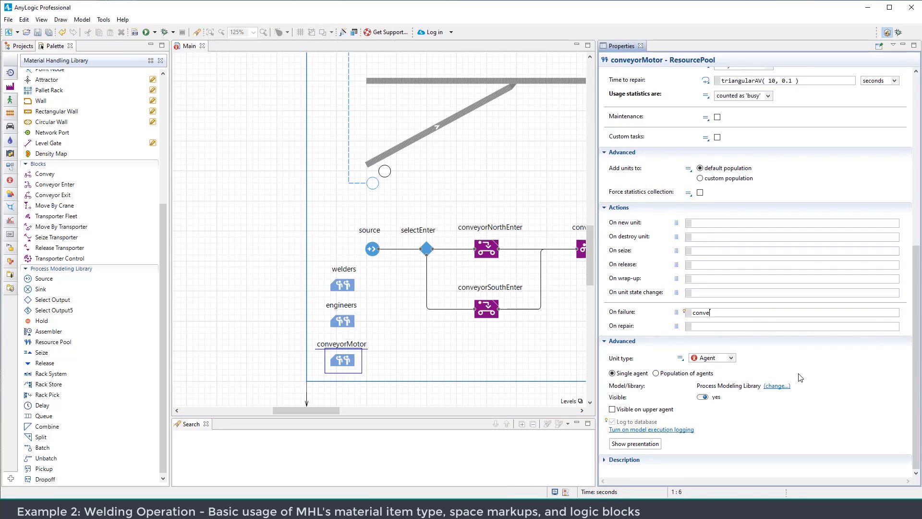
key(ctrl+space)
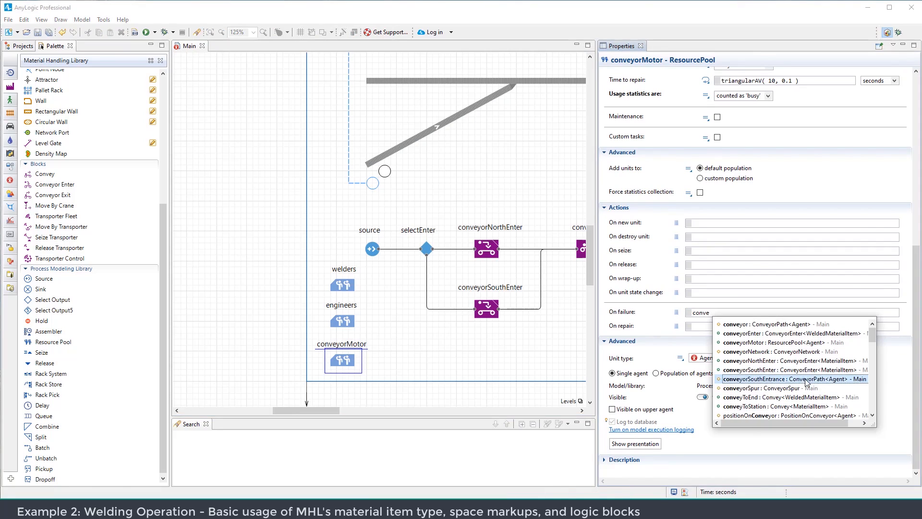
double_click(801, 379)
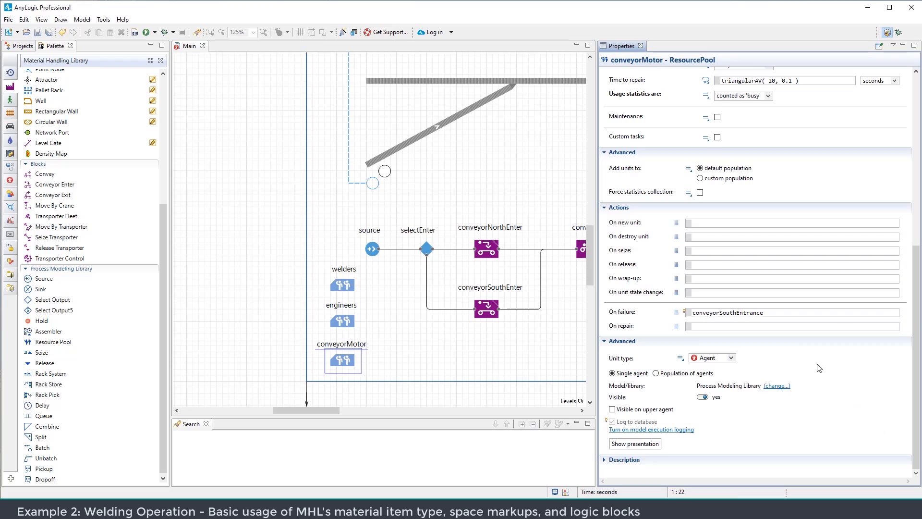
text(.fa)
key(Return)
text(;)
key(Return)
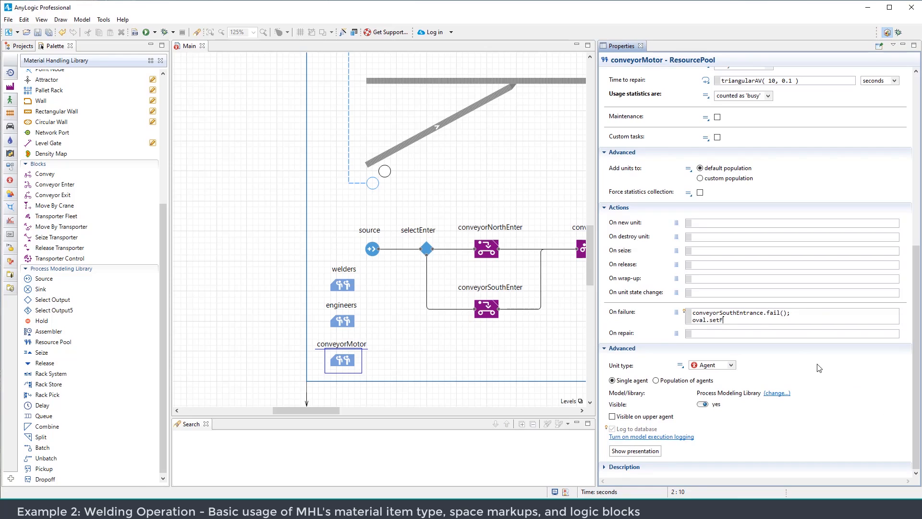
Complete the conveyorMotor's On failure action with a second line, oval.setFillColor(red);
text(oval.setF)
key(ctrl+space)
key(Return)
double_click(769, 320)
text(red);)
Copy the failure code into the On repair action and change it to conveyorSouthEntrance.repair(); and oval.setFillColor(greenYellow);
drag(770, 321, 678, 314)
key(ctrl+c)
click(707, 334)
key(ctrl+v)
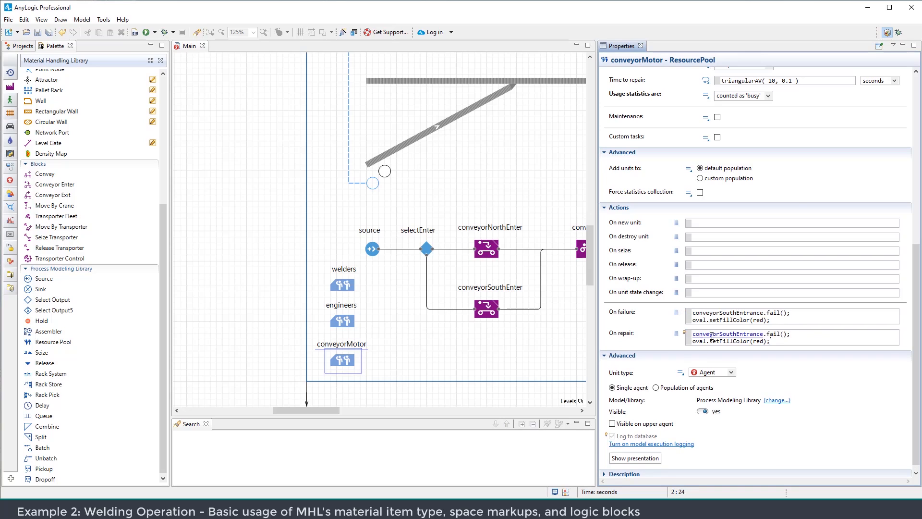
drag(790, 334, 774, 335)
text(re)
key(ctrl+space)
text(pair();)
key(Down)
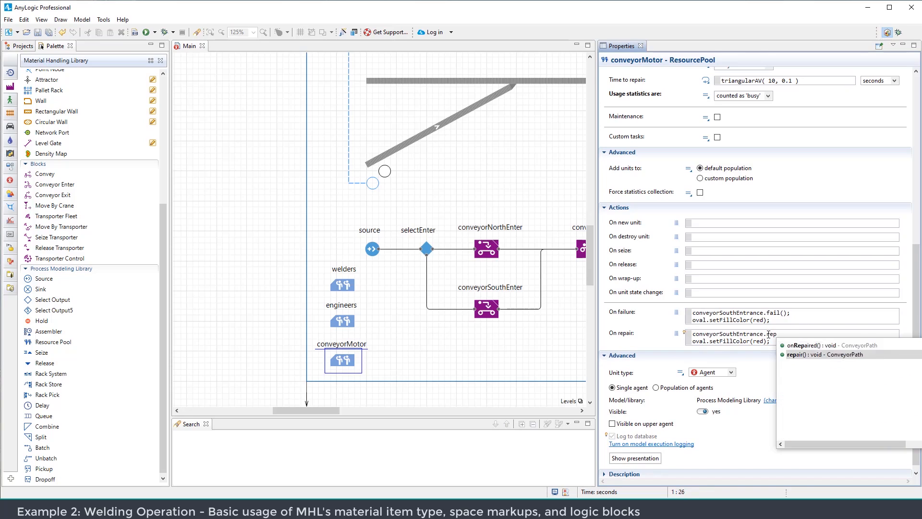
key(Return)
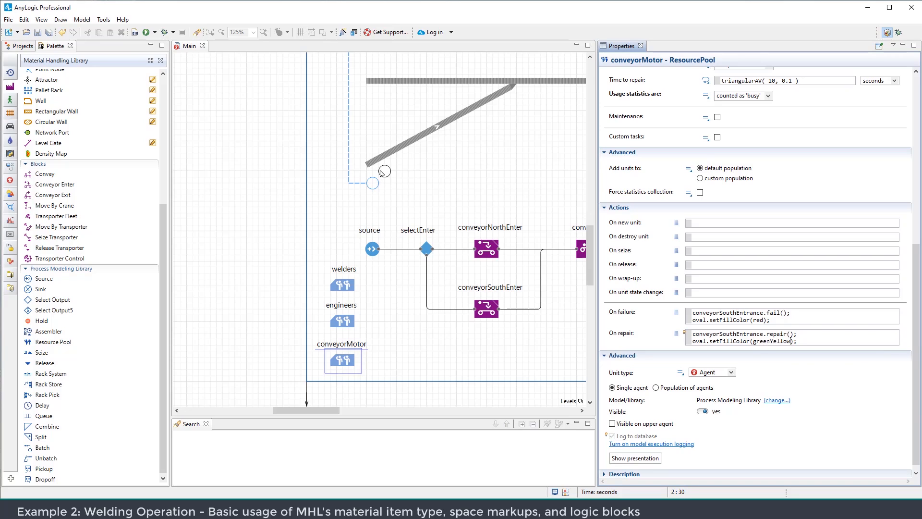
scroll(713, 199, up, 5)
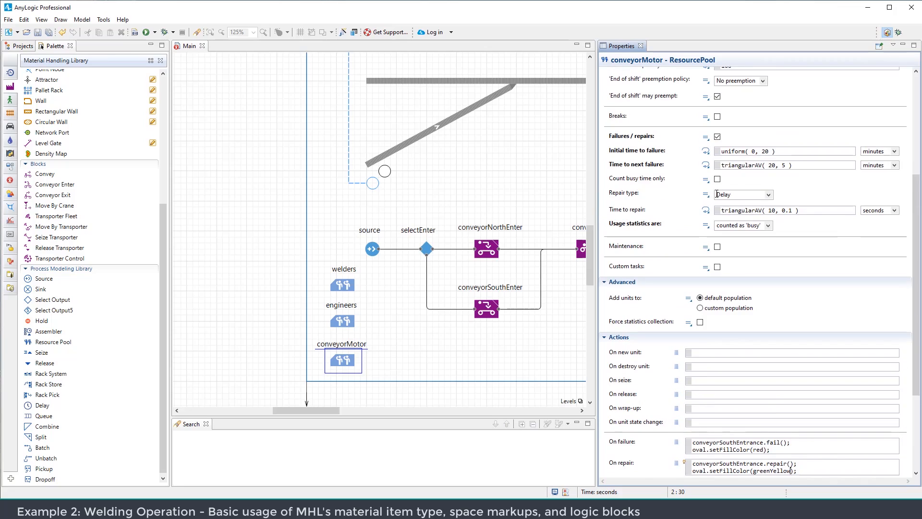
scroll(439, 198, down, 2)
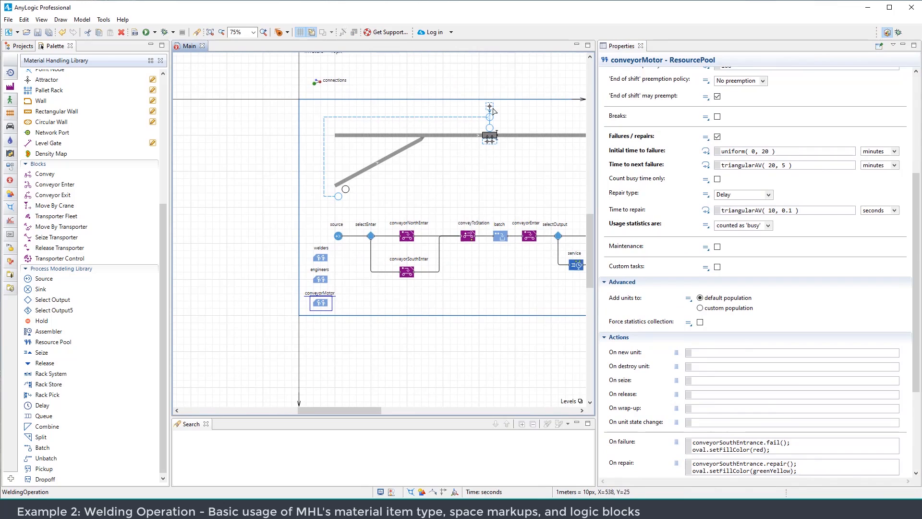
click(320, 278)
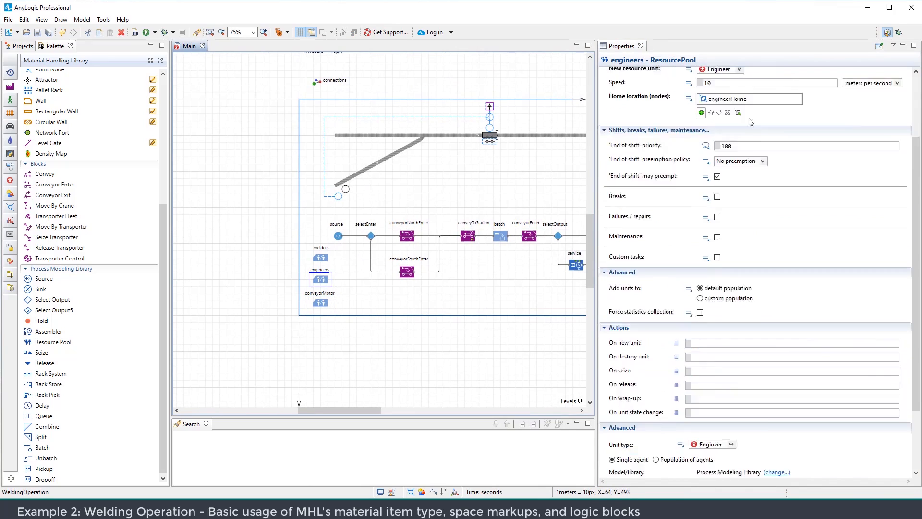
click(431, 310)
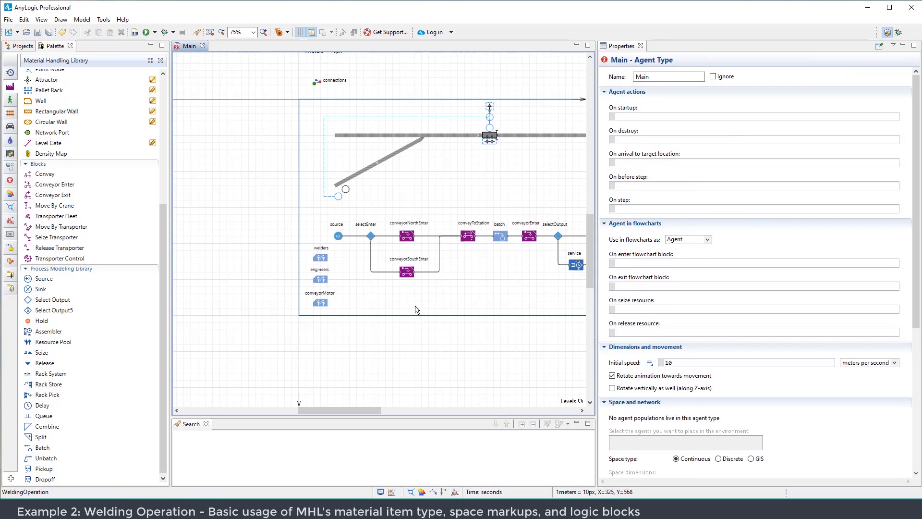
scroll(418, 308, up, 3)
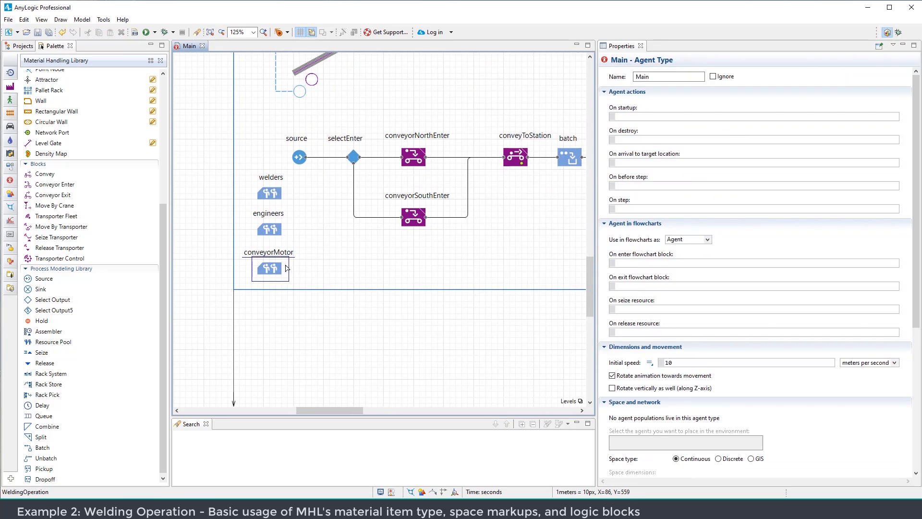
Set the conveyorMotor's repair type to Send to flowchart
click(286, 267)
scroll(724, 290, down, 3)
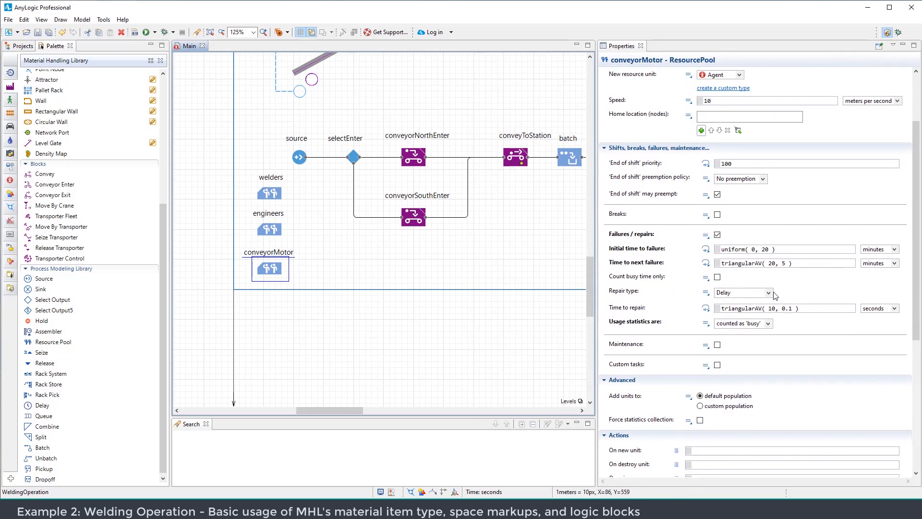
click(770, 293)
click(738, 309)
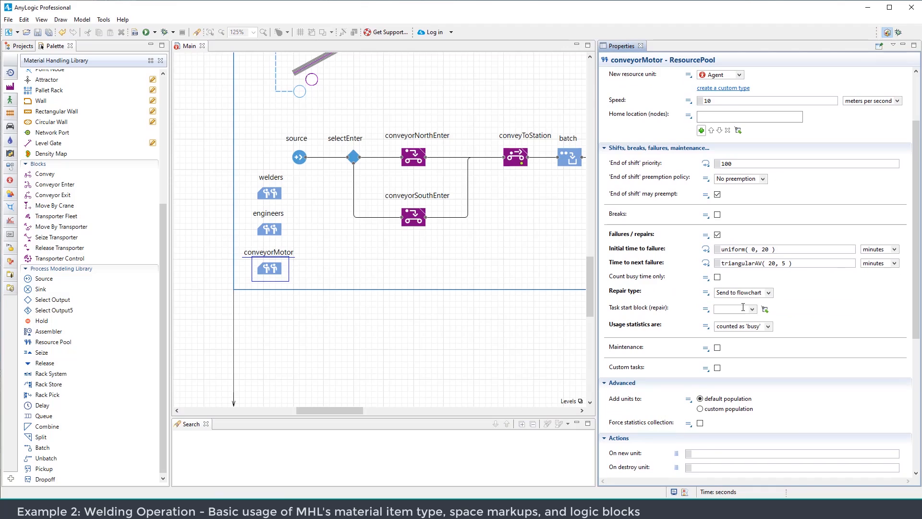
Place a Resource Task Start block beside the conveyorMotor pool and connect a Service block after it
drag(346, 263, 334, 272)
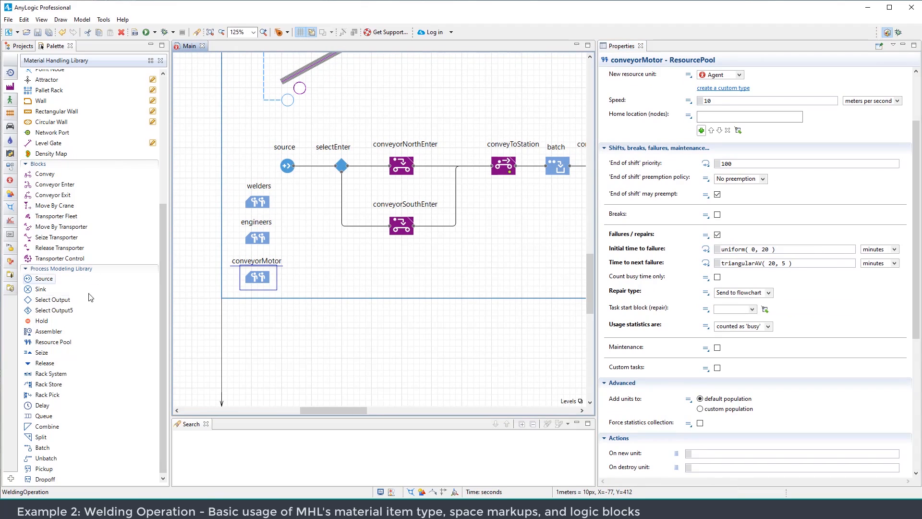
scroll(92, 312, down, 2)
click(10, 73)
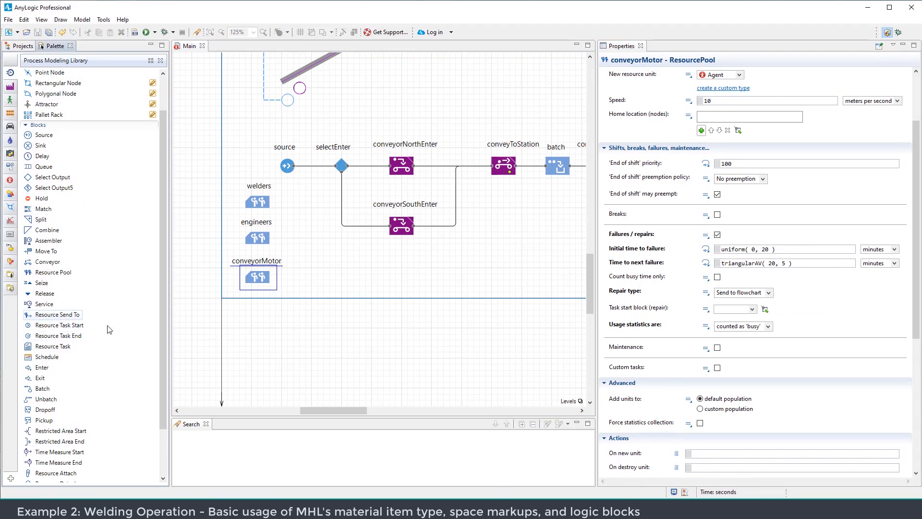
mouse_move(53, 330)
drag(53, 329, 337, 280)
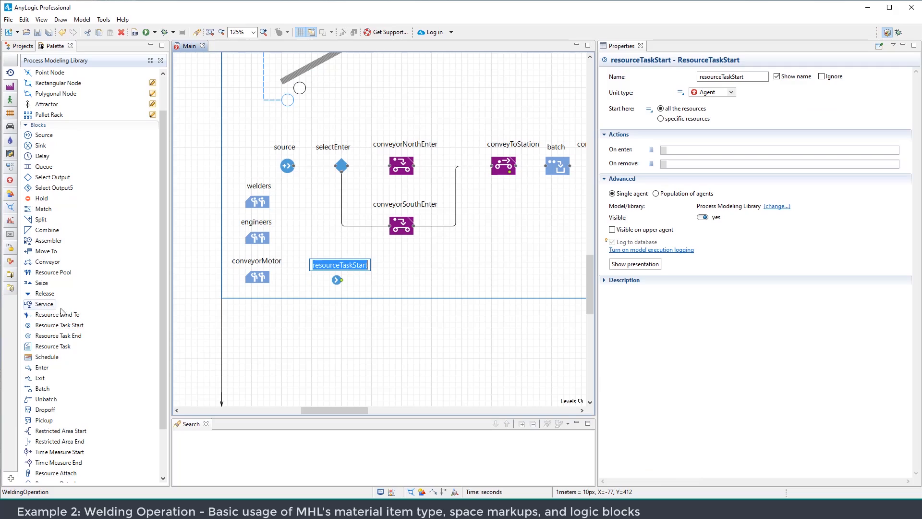
drag(45, 307, 399, 284)
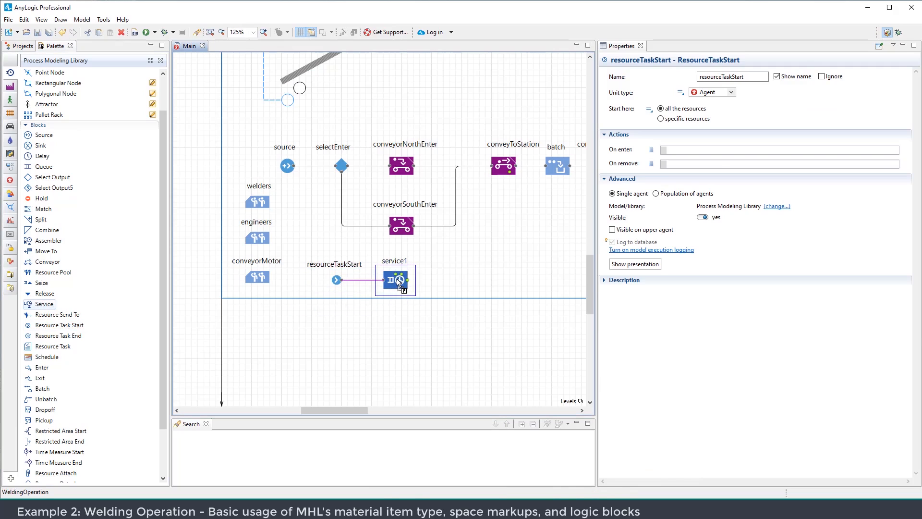
Rename the new Service block as serviceCoveyor
click(411, 264)
key(BackSpace)
text(Co)
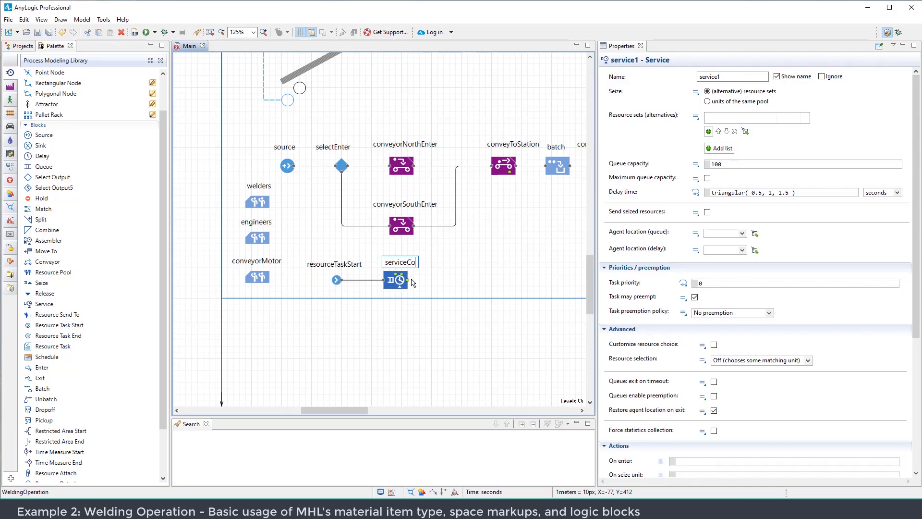
key(Return)
Add a Resource Task End block connected to the output of the serviceCoveyor block
drag(57, 335, 476, 283)
click(455, 281)
click(400, 277)
click(402, 313)
click(400, 281)
Make serviceCoveyor seize units of the same pool, using the engineers resource pool
drag(507, 224, 531, 267)
click(719, 102)
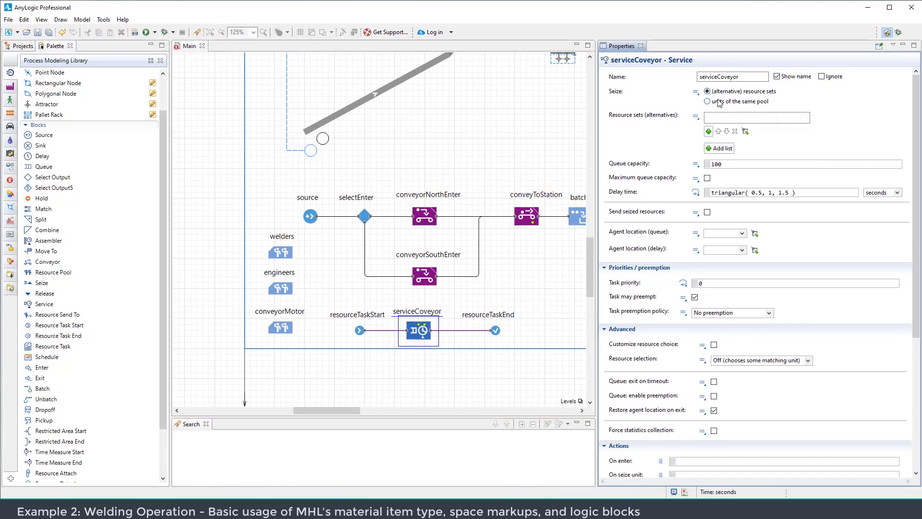
click(719, 102)
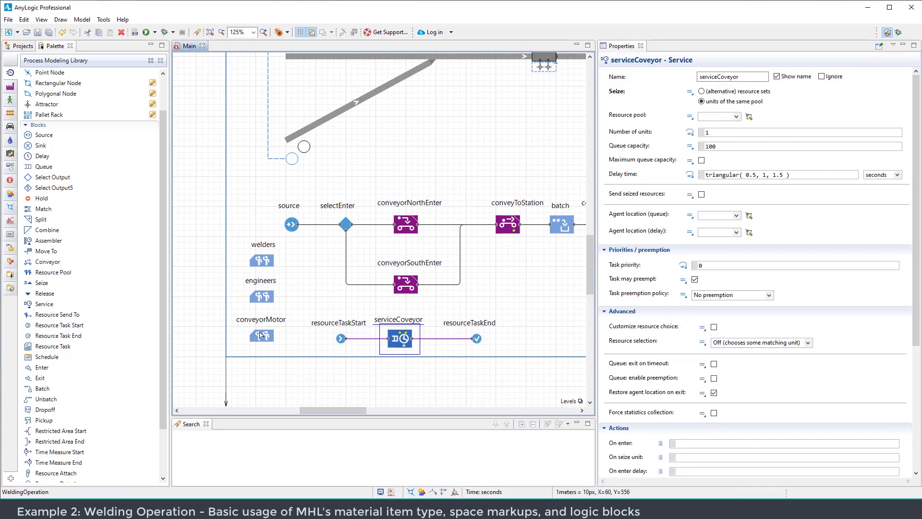
click(735, 117)
click(732, 139)
Set serviceCoveyor's queue capacity to 1 and its delay time to 4 minutes
double_click(710, 146)
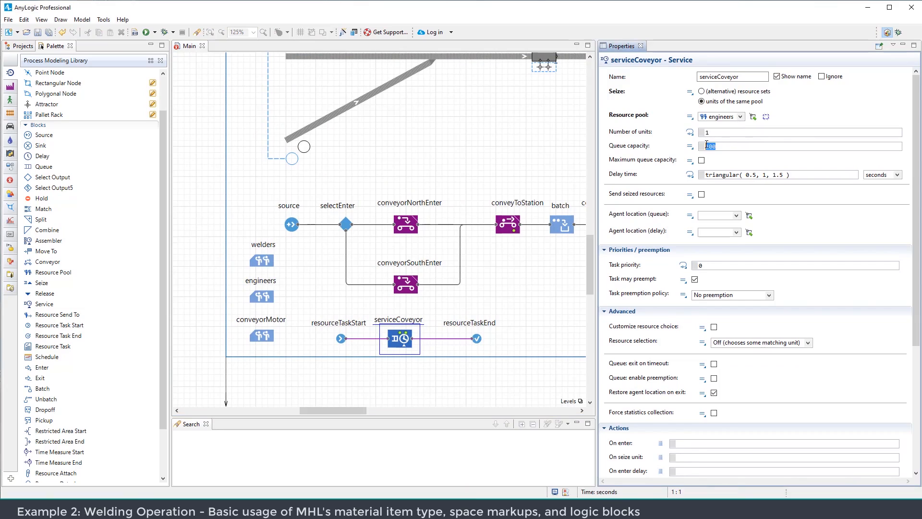
click(740, 177)
triple_click(746, 175)
text(4)
click(897, 174)
click(870, 209)
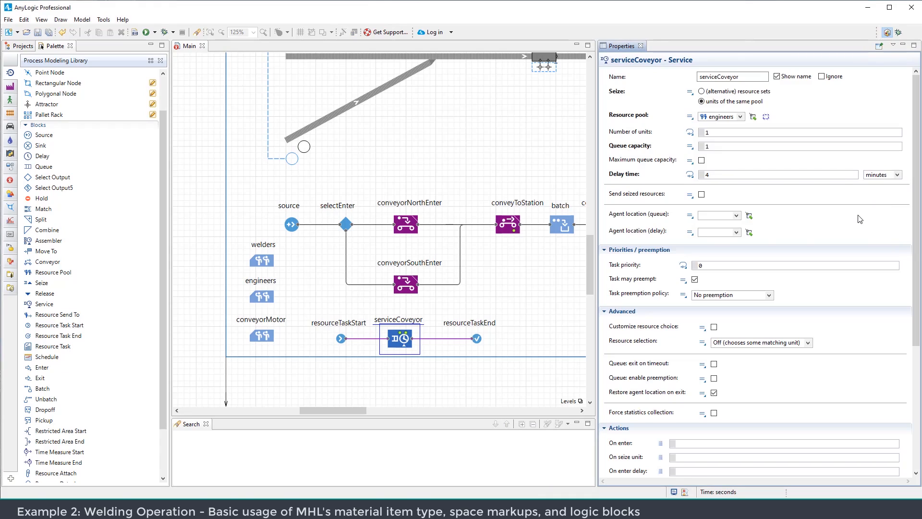
Have serviceCoveyor send its seized resources to a network node, the point node beside the oval at the south conveyor's start
click(701, 194)
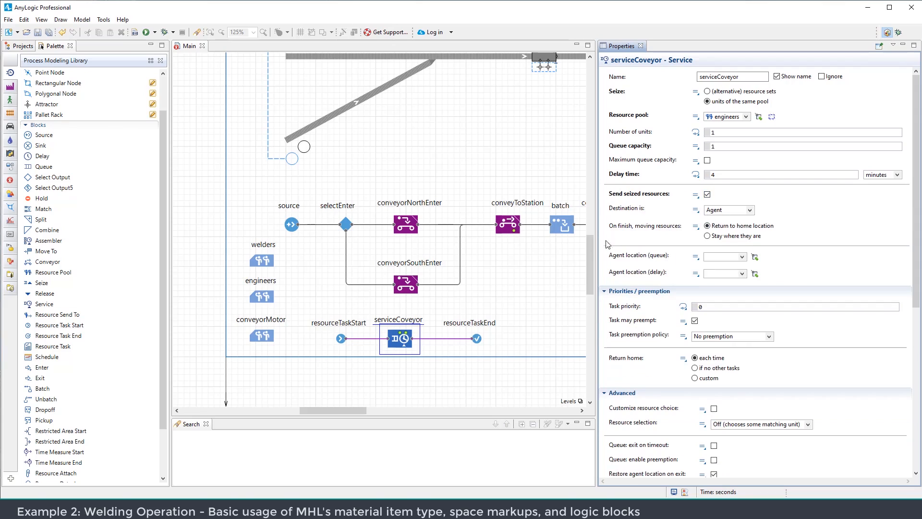
click(749, 210)
click(743, 226)
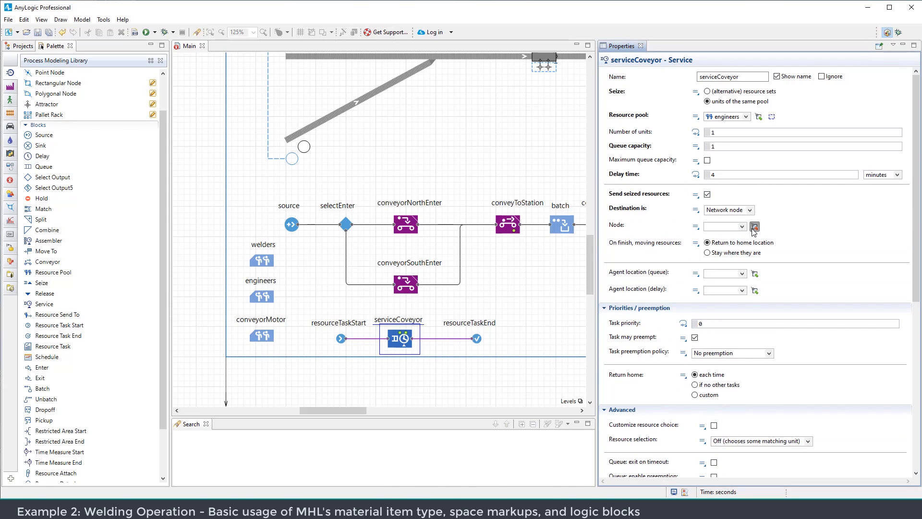
click(754, 227)
click(297, 163)
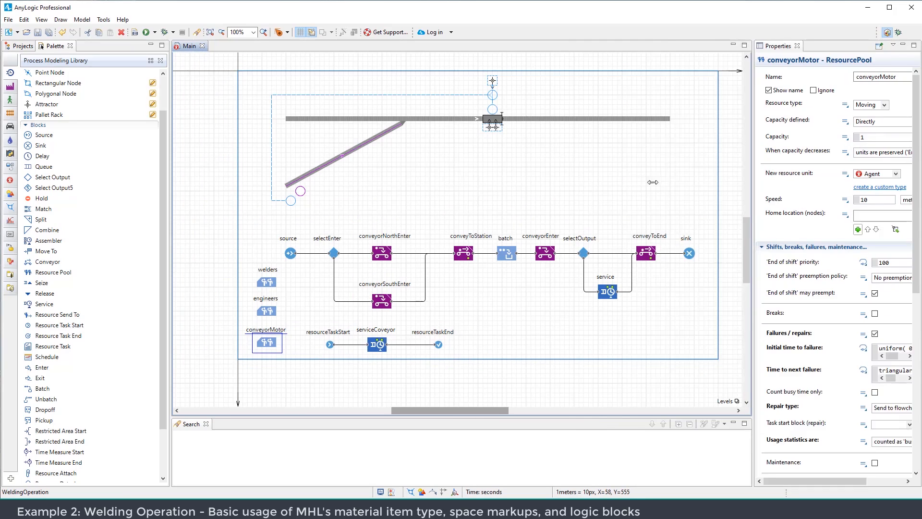
Set the conveyorMotor's repair task start block to resourceTaskStart
drag(699, 182, 636, 182)
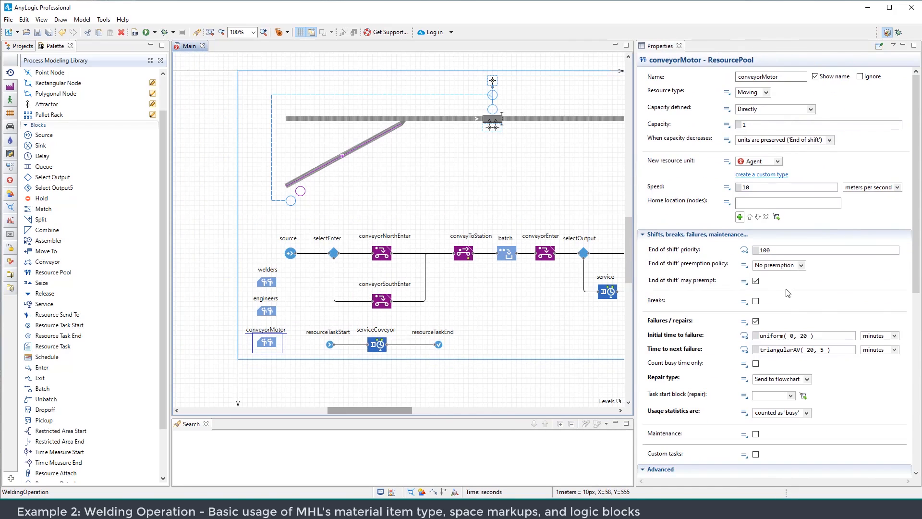
scroll(785, 288, down, 3)
click(790, 331)
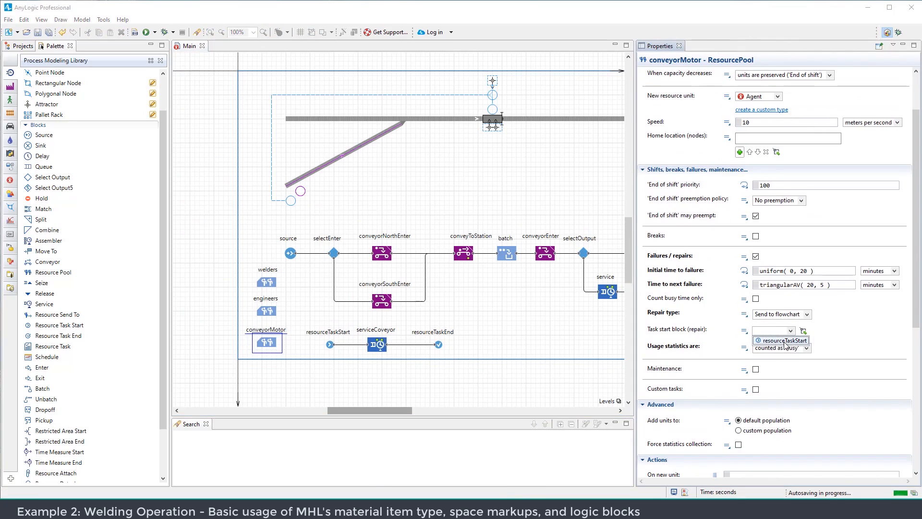
click(785, 340)
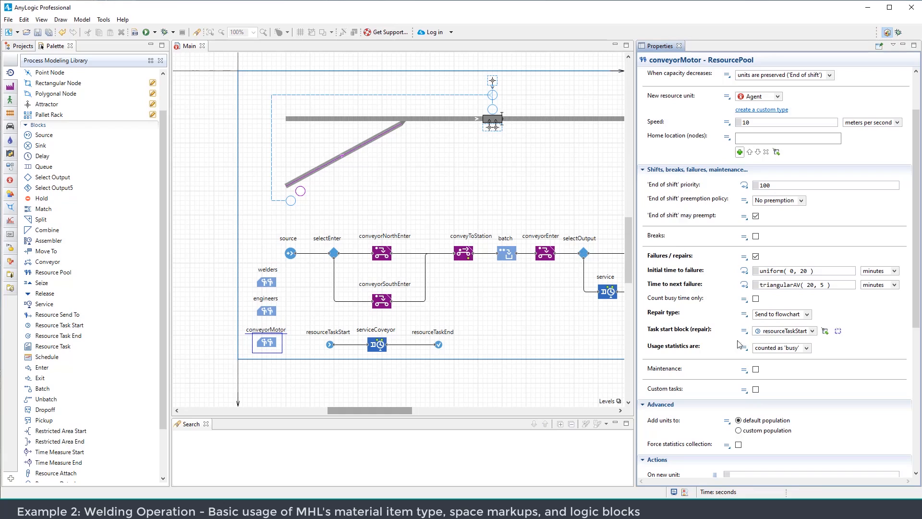
Set the fill color of the oval at the south conveyor's start to yellowGreen
drag(582, 331, 529, 344)
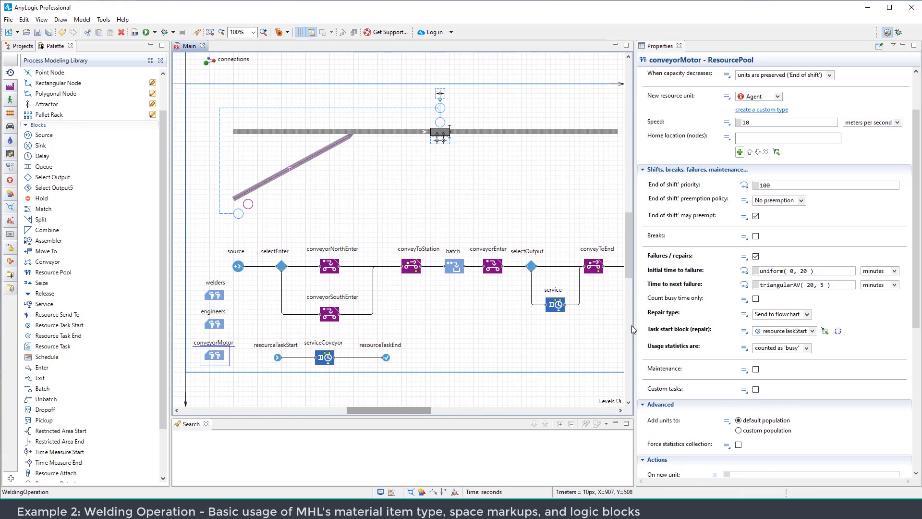
drag(635, 320, 680, 316)
click(182, 61)
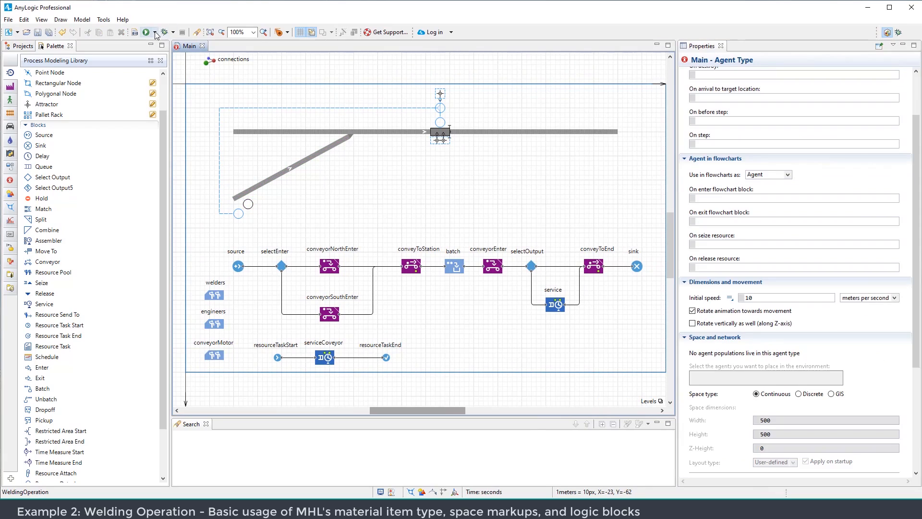
click(155, 32)
click(271, 229)
click(247, 204)
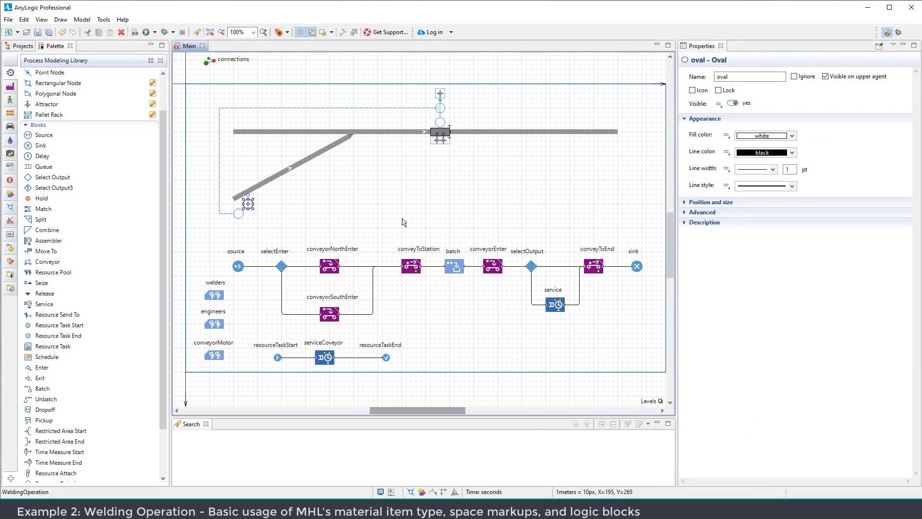
click(792, 136)
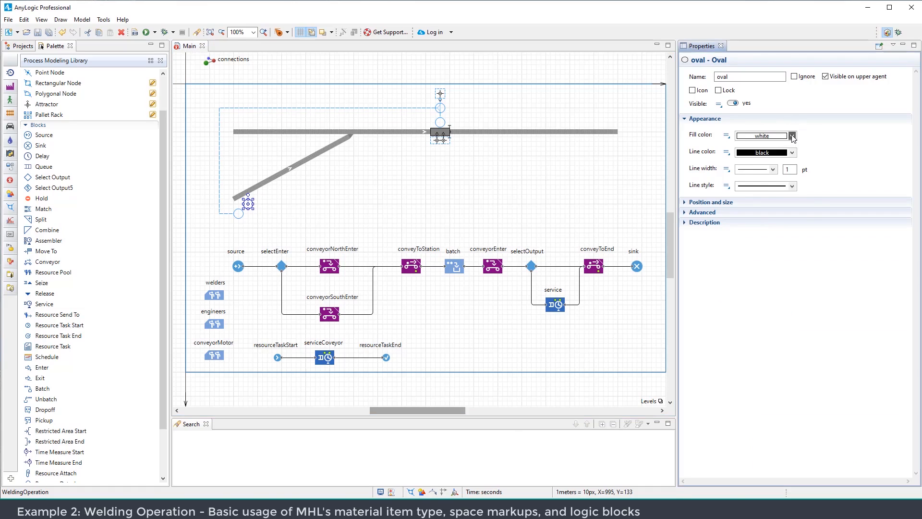
click(761, 167)
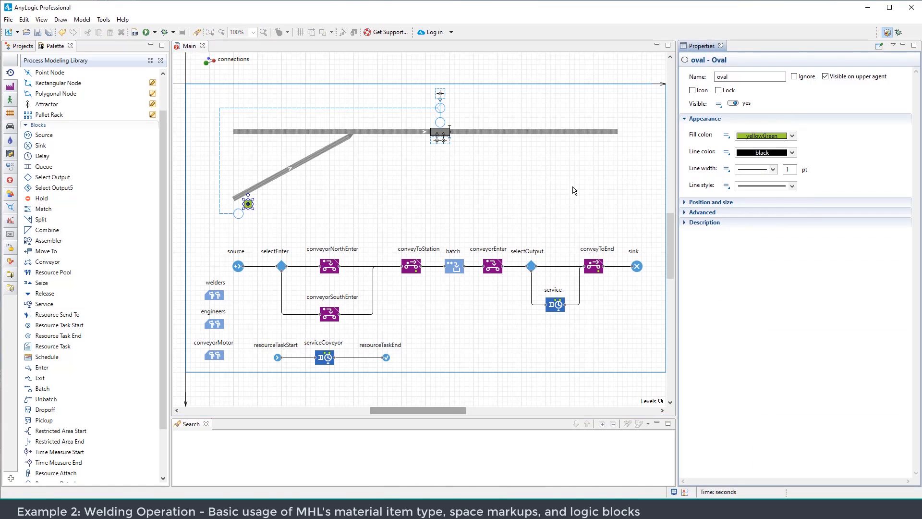
Run the WeldingOperation simulation and enlarge its window to show the whole layout and flowchart
drag(483, 200, 470, 205)
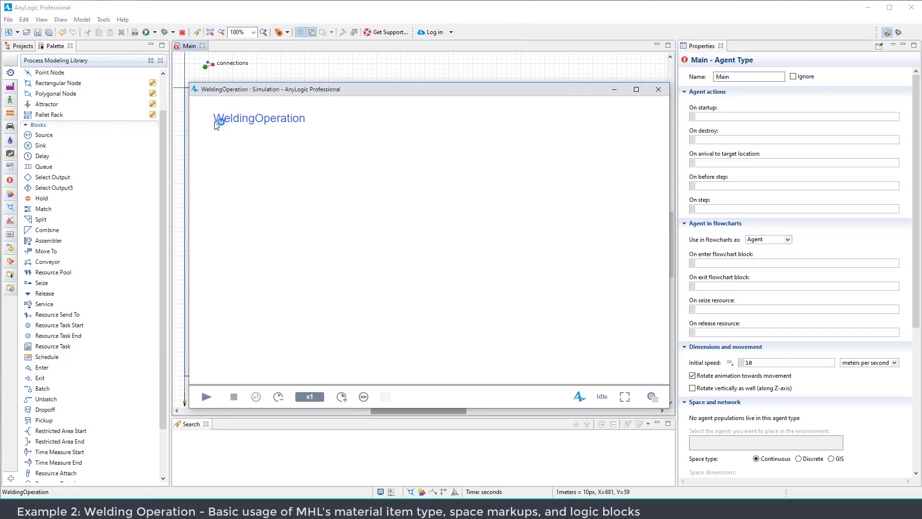
click(210, 392)
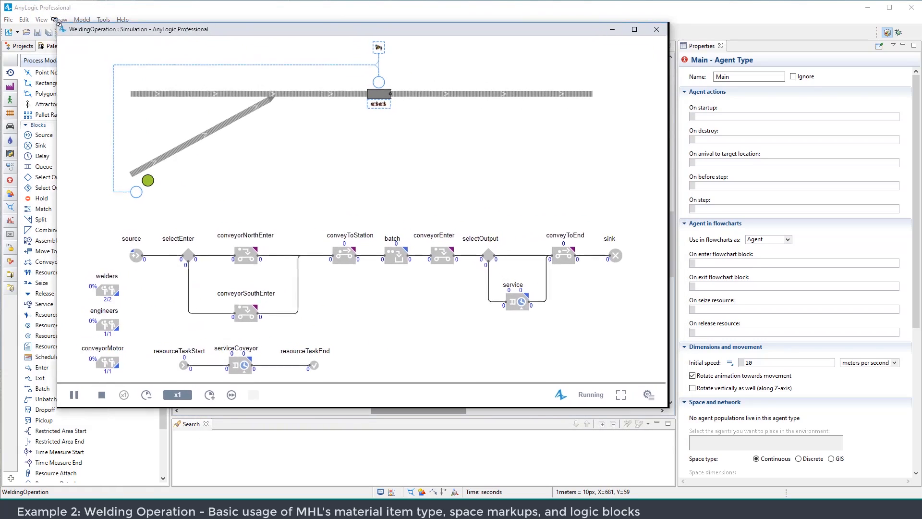
drag(669, 342, 834, 343)
drag(619, 408, 609, 472)
Raise the simulation's execution speed to x100 and on to x250
click(197, 460)
click(197, 460)
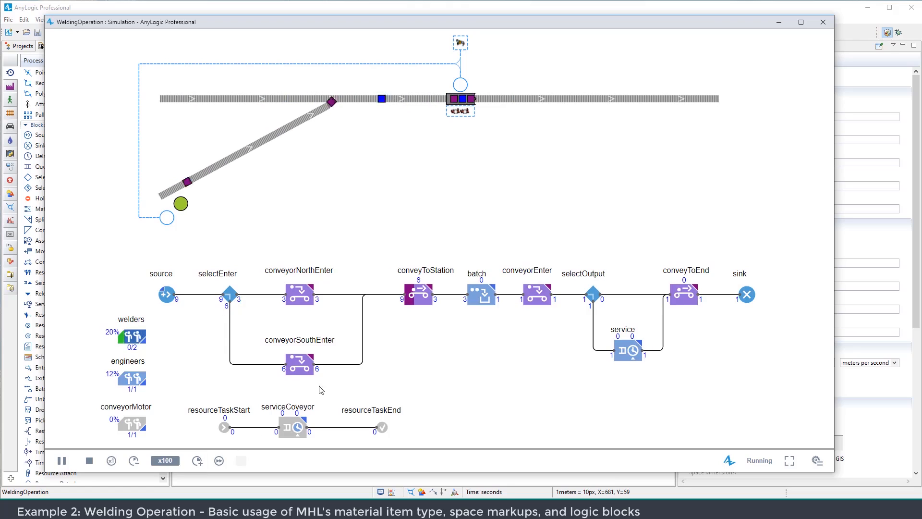
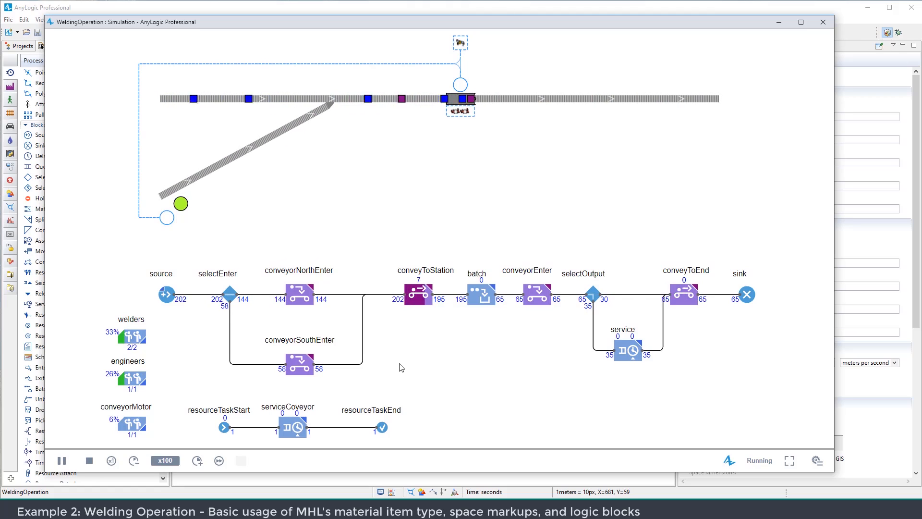
click(196, 460)
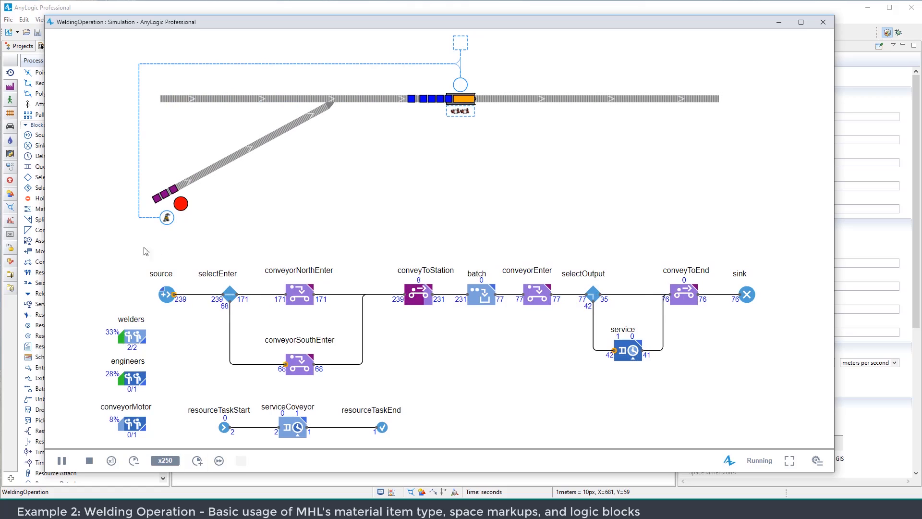
Stop the simulation and place a transfer table at the exit end of the main conveyor
click(89, 461)
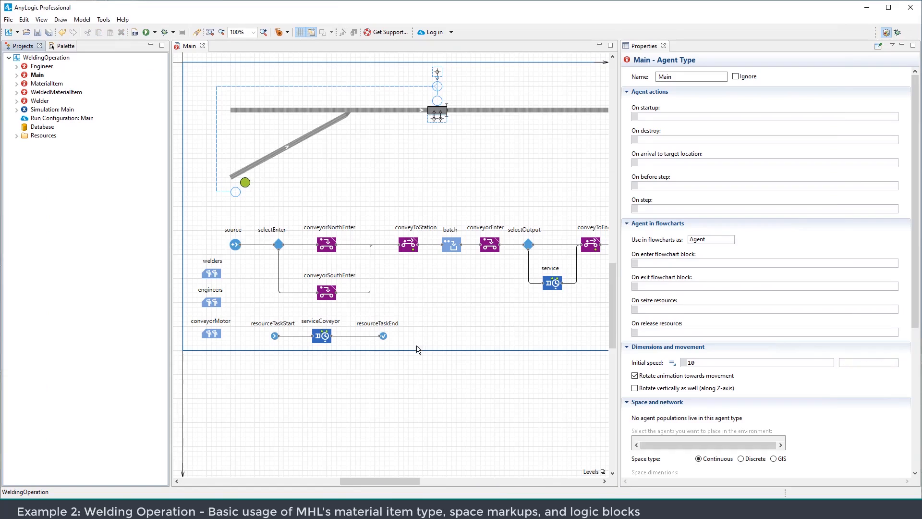
scroll(418, 290, up, 2)
drag(408, 356, 412, 368)
drag(425, 243, 453, 278)
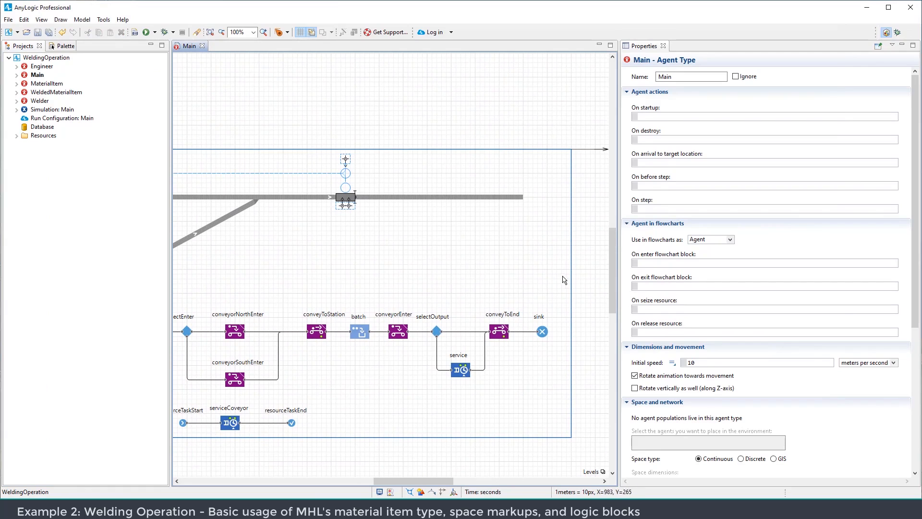
scroll(536, 240, up, 1)
scroll(521, 267, up, 3)
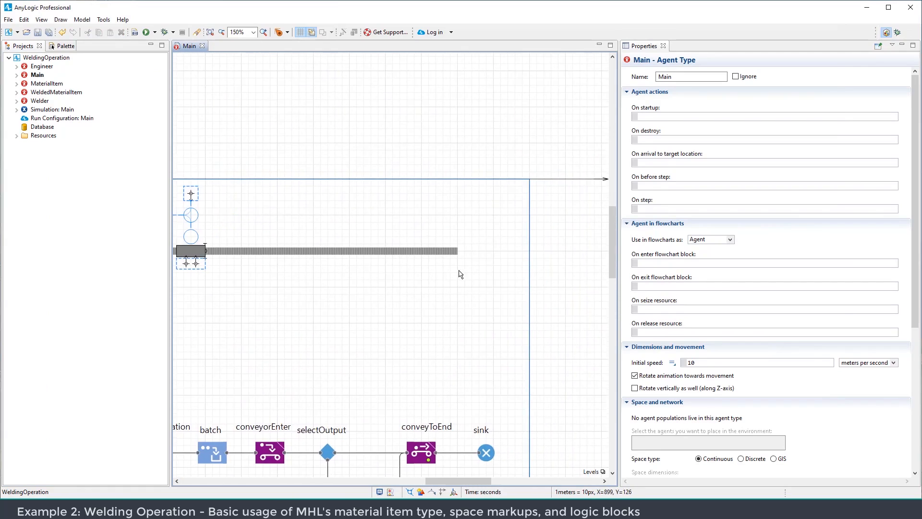
click(64, 47)
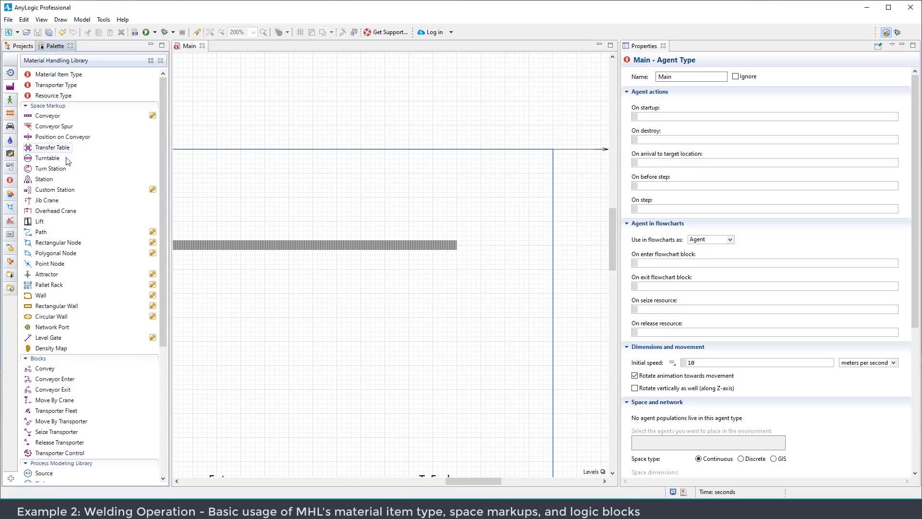
drag(50, 151, 475, 256)
drag(337, 278, 352, 313)
Draw a conveyor about 14 m long running straight up from the transfer table
double_click(43, 117)
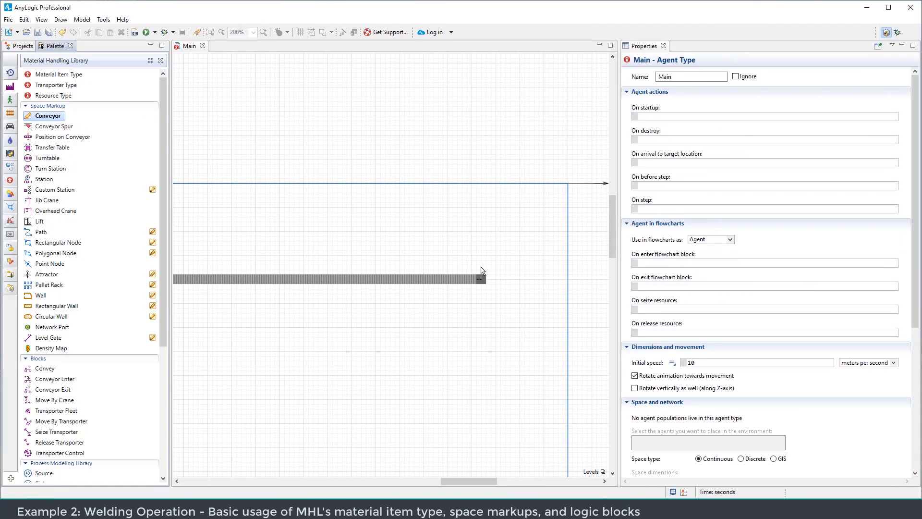
click(481, 265)
double_click(481, 140)
drag(502, 277, 490, 259)
scroll(509, 302, up, 2)
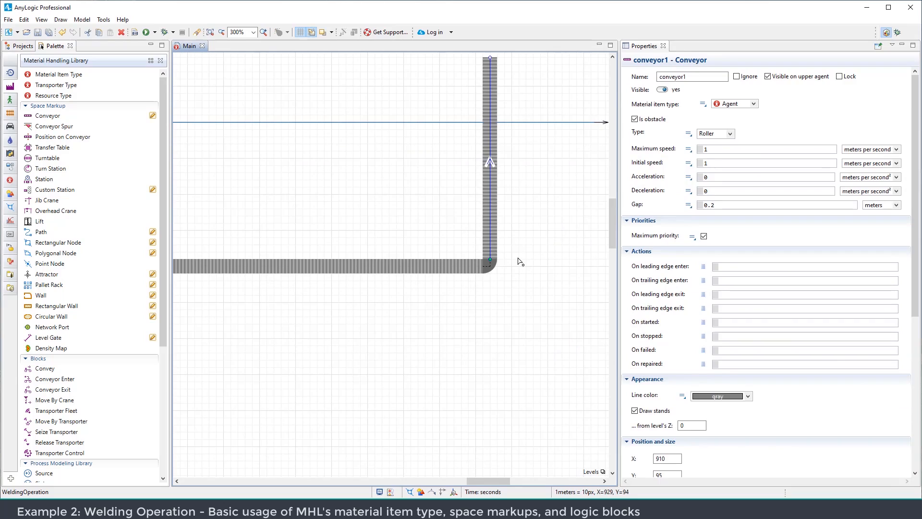
Set the width of the new vertical conveyor to 3 meters
drag(522, 219, 540, 251)
click(507, 210)
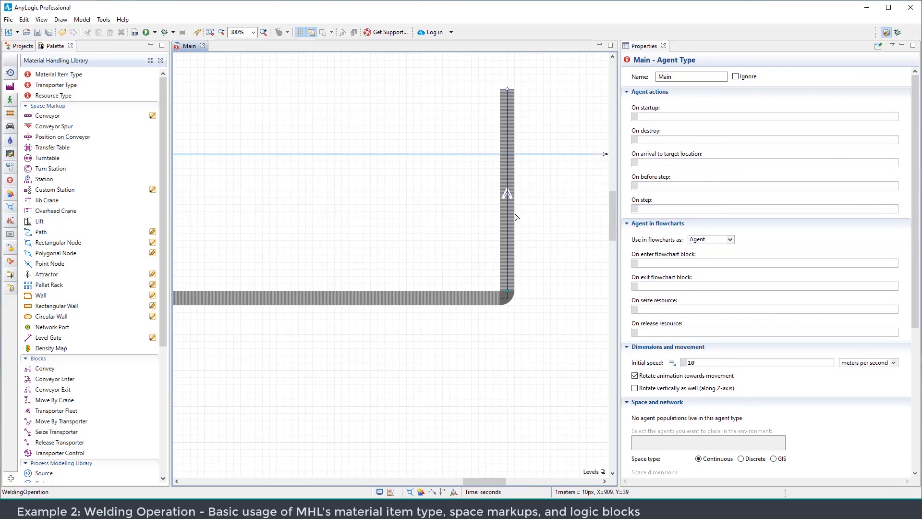
scroll(729, 291, down, 6)
drag(672, 314, 646, 314)
text(3)
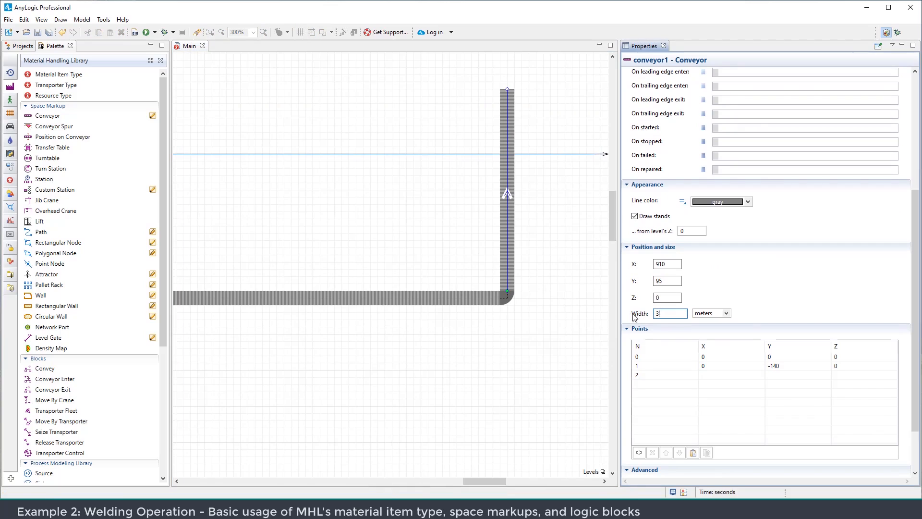
click(529, 304)
Insert a turntable on the main conveyor between the welding station and the wide vertical conveyor
drag(484, 342, 514, 271)
scroll(508, 284, down, 2)
drag(468, 289, 475, 275)
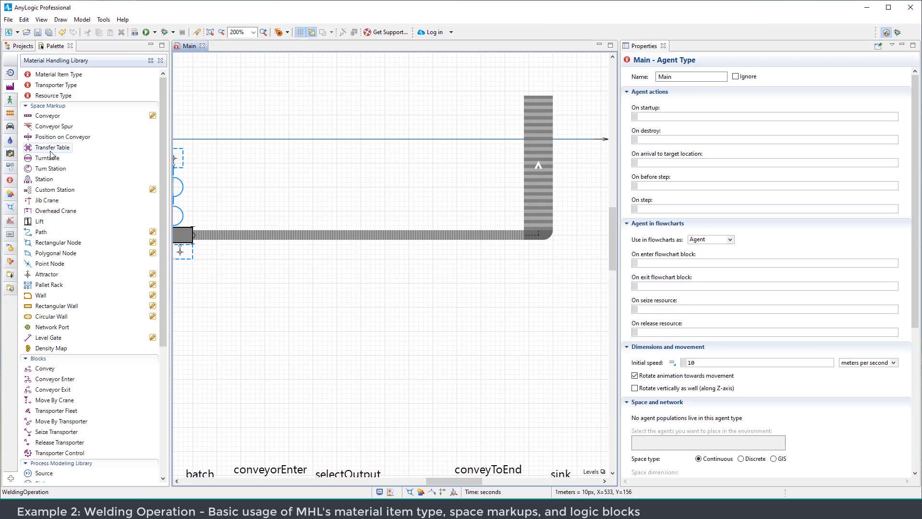
drag(51, 154, 370, 235)
drag(362, 272, 340, 243)
scroll(376, 296, up, 1)
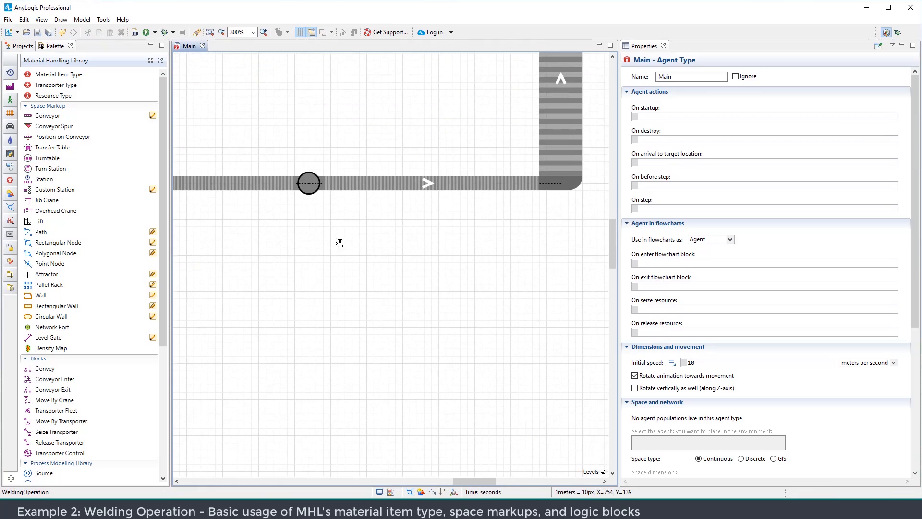
Draw a branch conveyor from the turntable diagonally down to the right
click(48, 126)
click(315, 196)
click(589, 341)
drag(290, 247, 372, 315)
scroll(389, 296, up, 1)
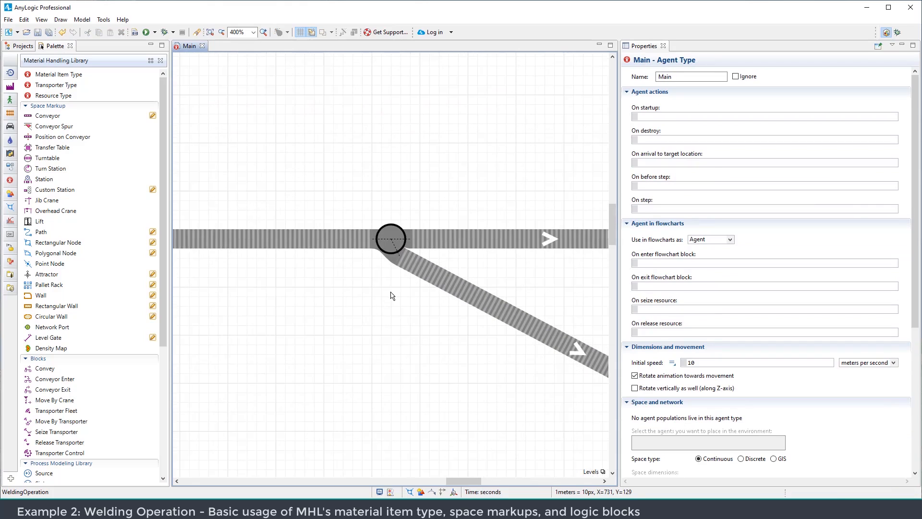
Adjust the start point of the diagonal branch conveyor so that it joins the turntable's edge directly
click(380, 281)
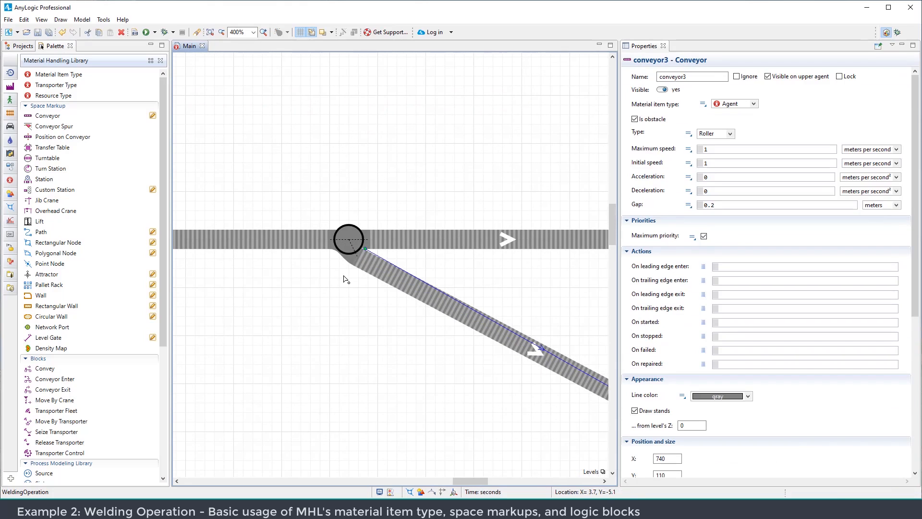
click(356, 240)
drag(369, 242, 373, 241)
click(365, 275)
click(393, 239)
click(383, 257)
click(382, 313)
drag(382, 313, 386, 294)
scroll(343, 275, down, 2)
scroll(344, 277, down, 1)
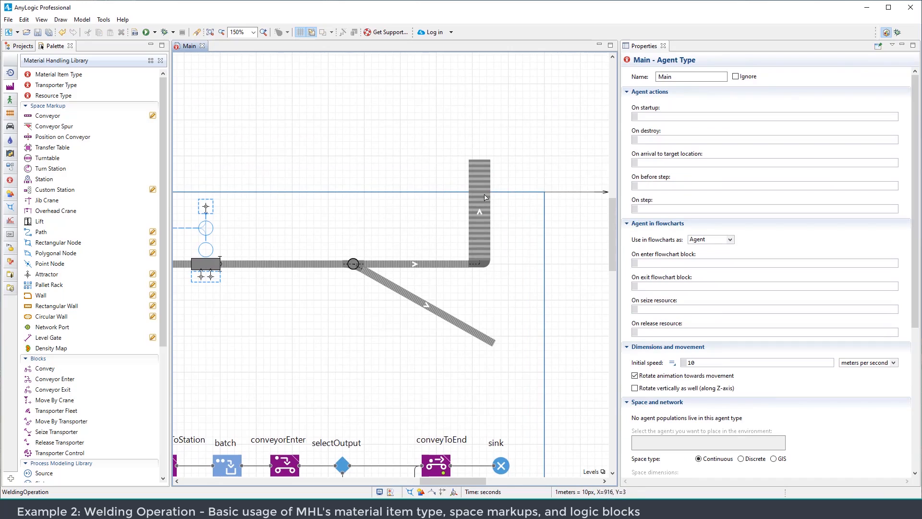
Place a turn station in the middle of the wide vertical conveyor and set it to rotate by 1 turn
drag(444, 218, 428, 255)
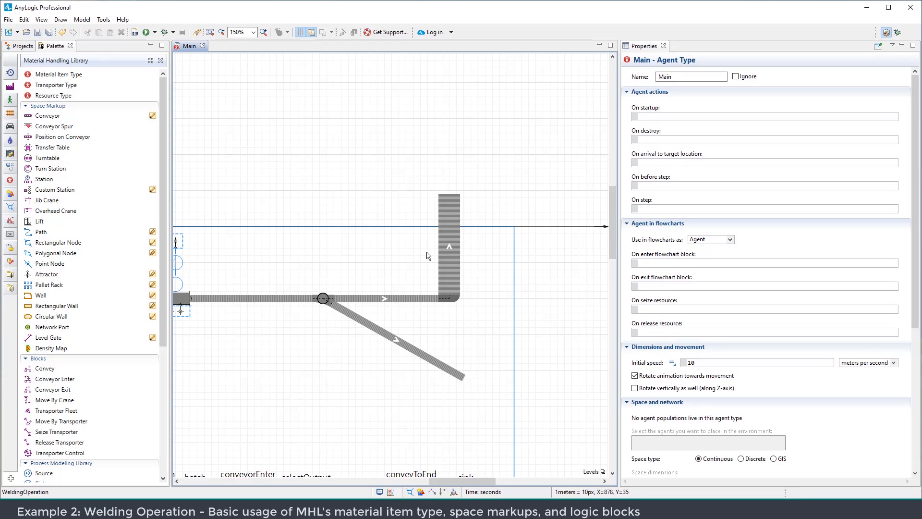
scroll(427, 252, up, 1)
drag(417, 258, 400, 245)
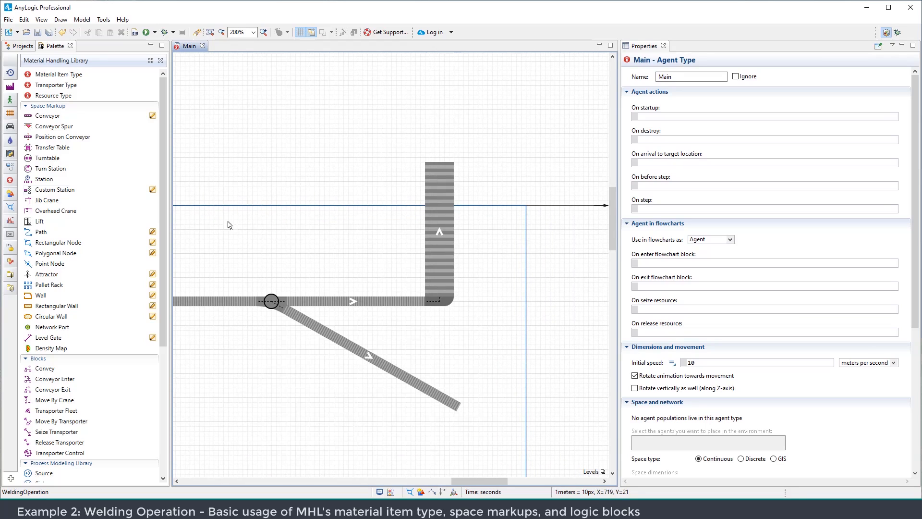
drag(44, 173, 439, 246)
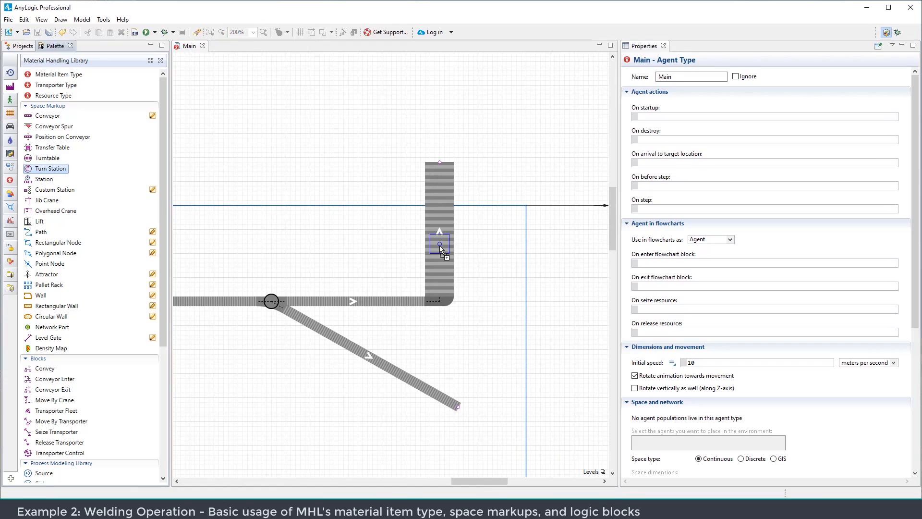
click(446, 244)
click(446, 244)
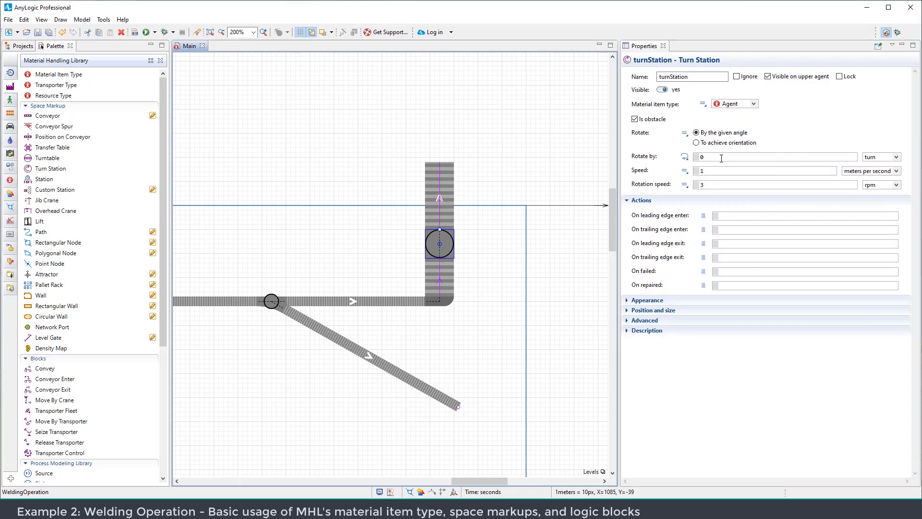
double_click(698, 157)
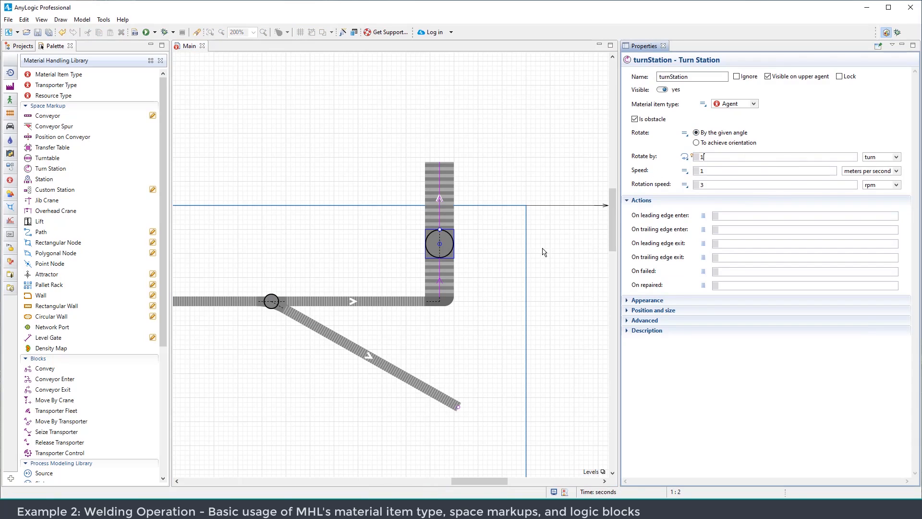
click(502, 260)
Rename the diagonal branch conveyor to conveyorSouthEnd
scroll(500, 263, down, 3)
drag(454, 317, 427, 298)
click(462, 361)
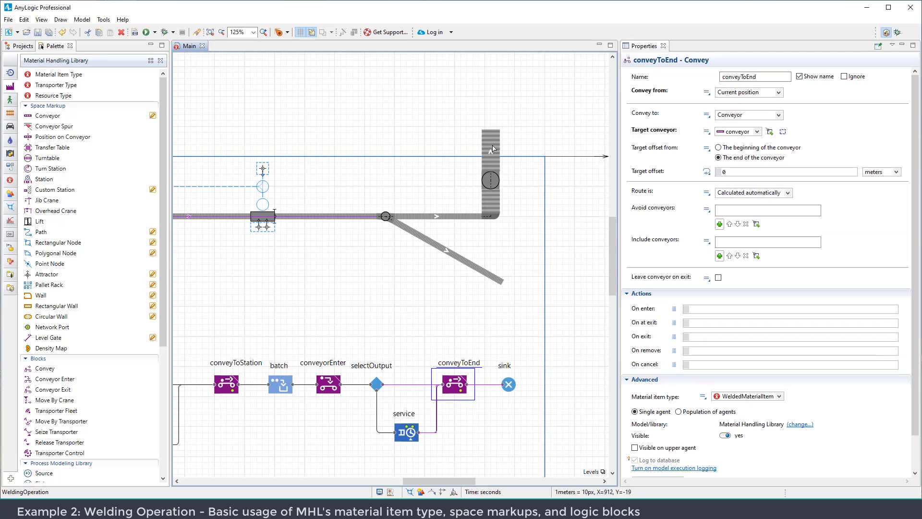
click(481, 269)
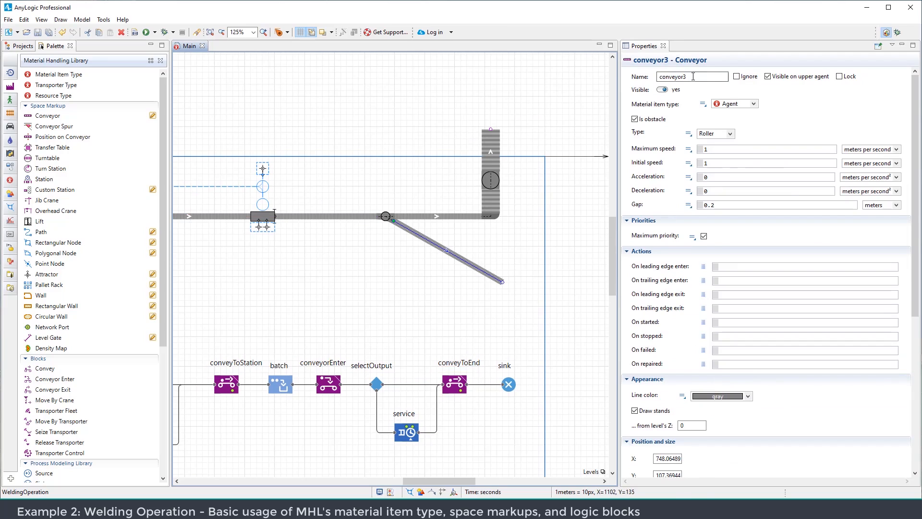
click(693, 77)
key(BackSpace)
text(SouthE)
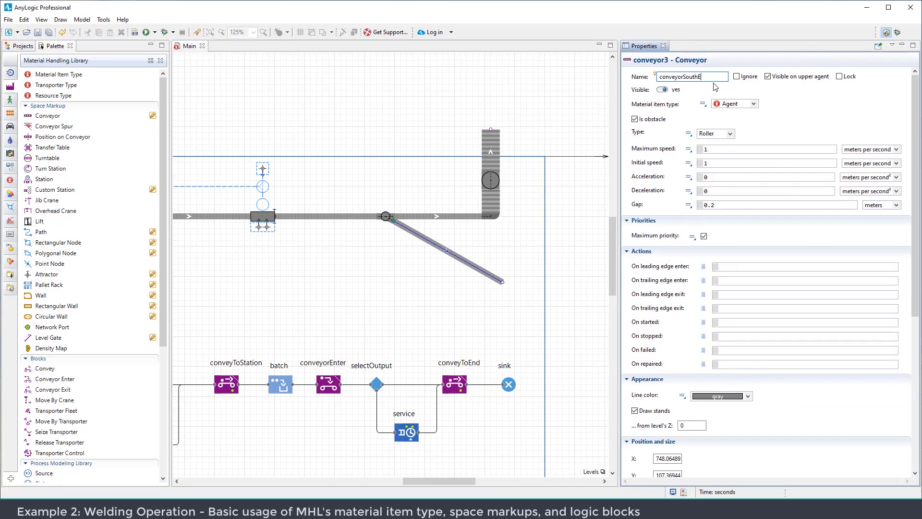
text(nd)
Rename the vertical conveyor section beyond the turn station to conveyorNorthEnd
click(493, 148)
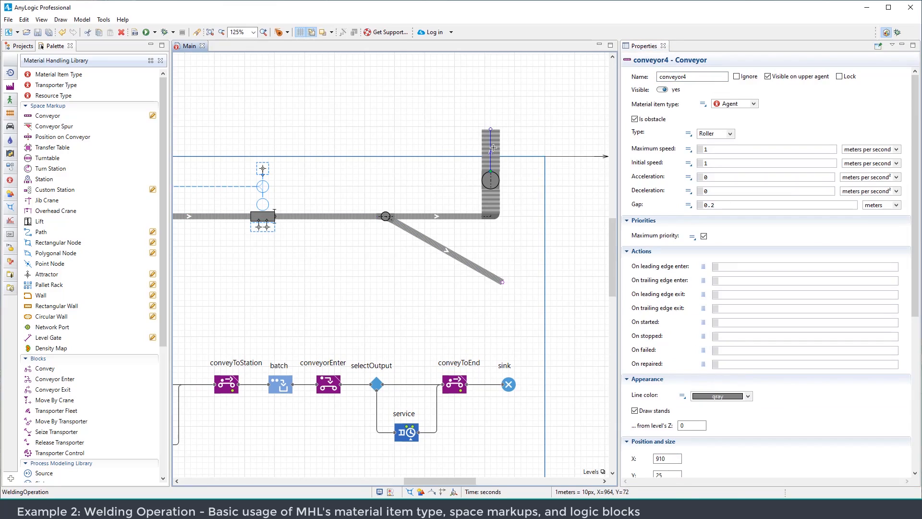
click(711, 79)
key(BackSpace)
text(Nor)
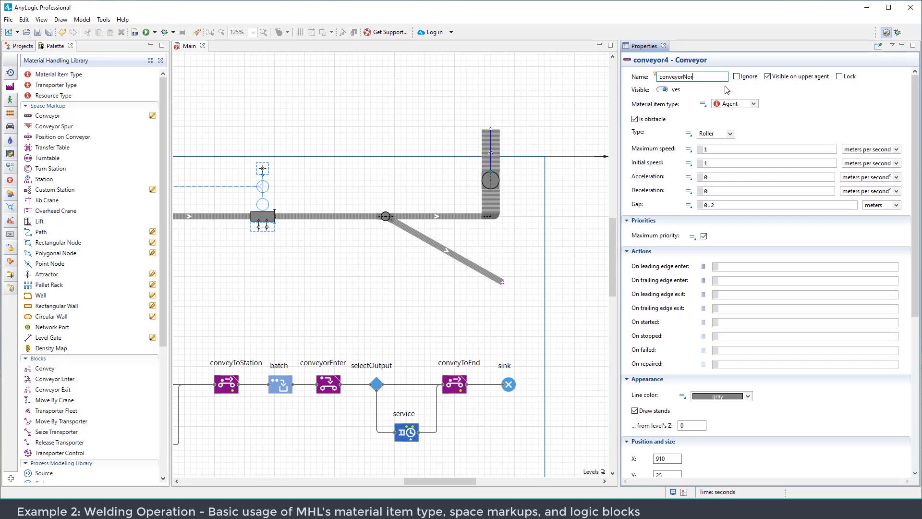
drag(512, 267, 503, 204)
Set the conveyToEnd block's target conveyor to the dynamic expression agent.passed ? conveyorNorthEnd : conveyorSouthEnd
click(447, 320)
drag(465, 265, 491, 255)
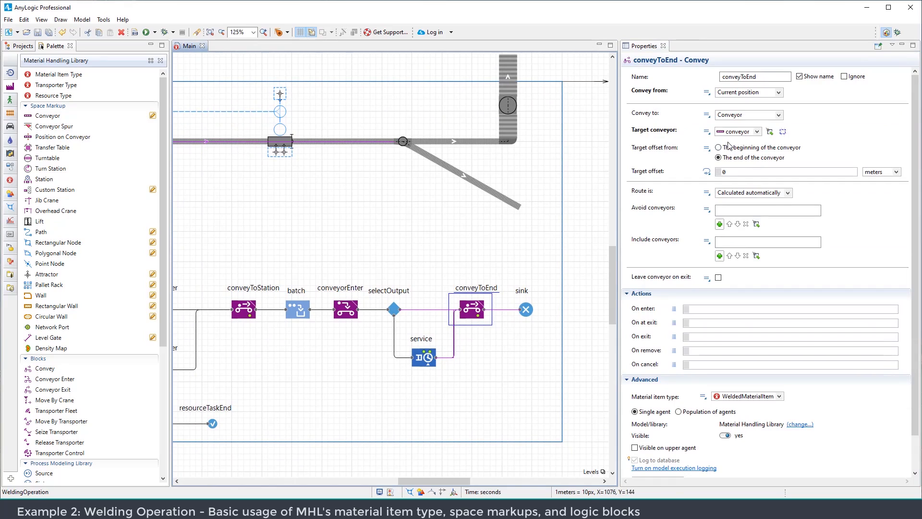
click(709, 132)
drag(619, 189, 578, 187)
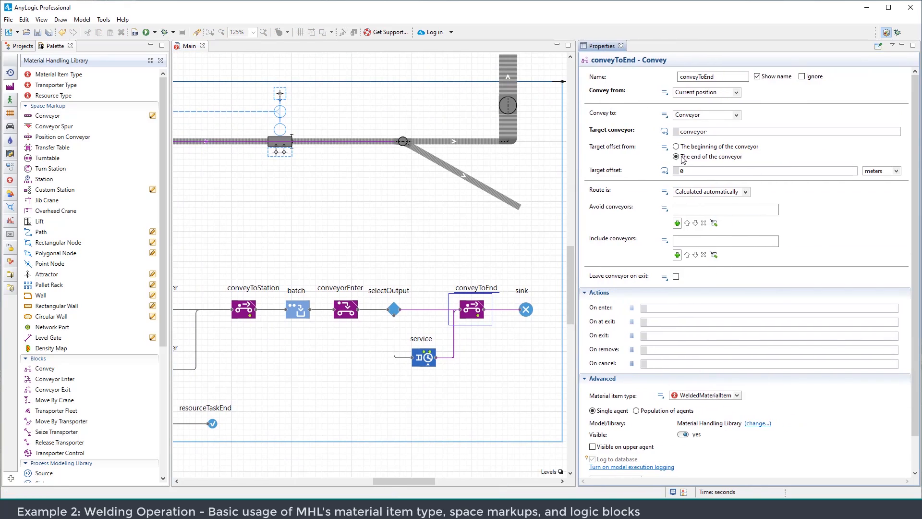
double_click(696, 131)
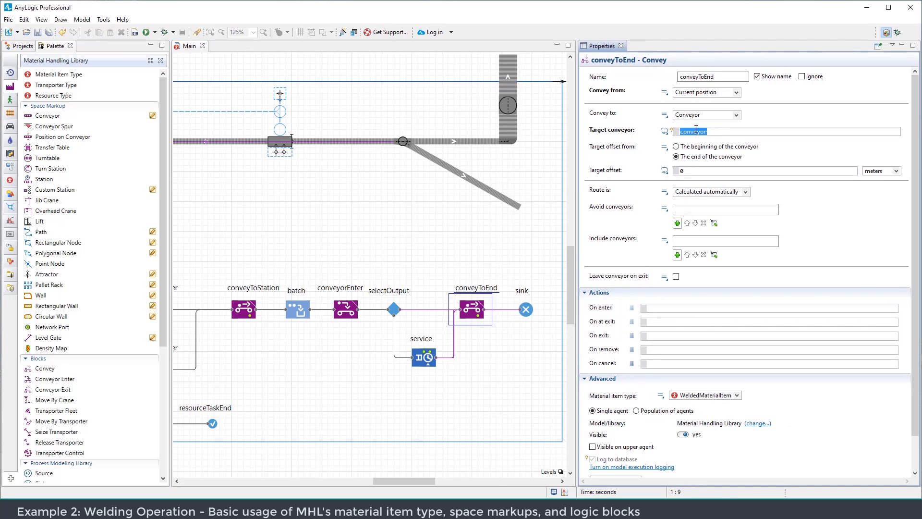
text(passed ?)
key(ctrl+space)
double_click(824, 145)
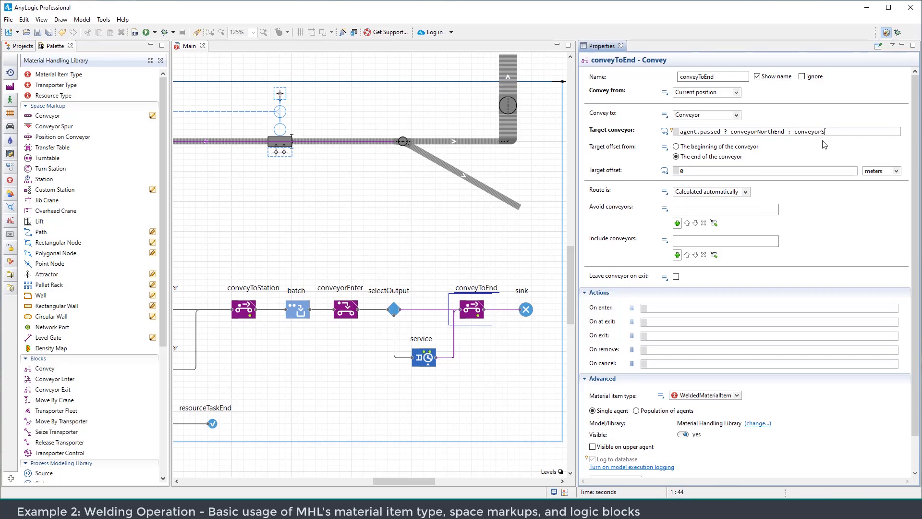
key(ctrl+space)
key(Return)
Run the WeldingOperation simulation and enlarge its window to show the extended layout and flowchart
drag(355, 238, 371, 215)
scroll(380, 222, down, 1)
scroll(376, 209, down, 1)
click(155, 32)
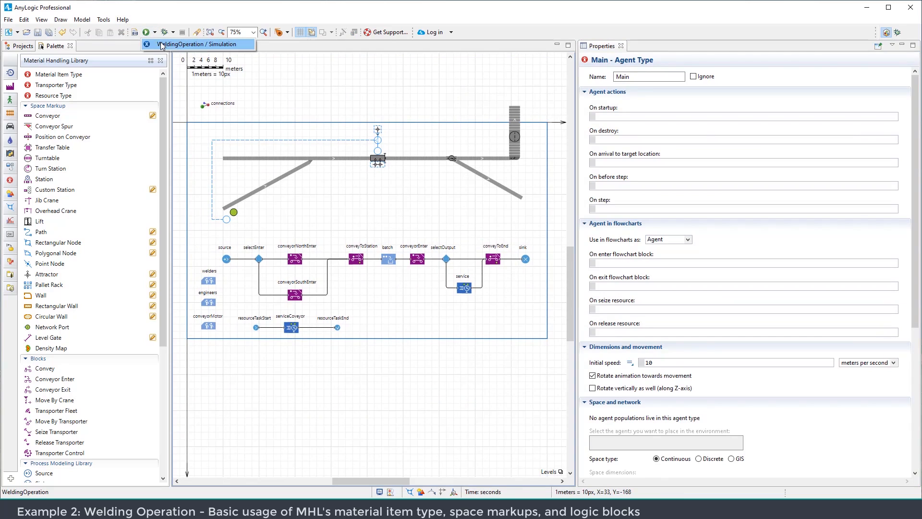
click(160, 44)
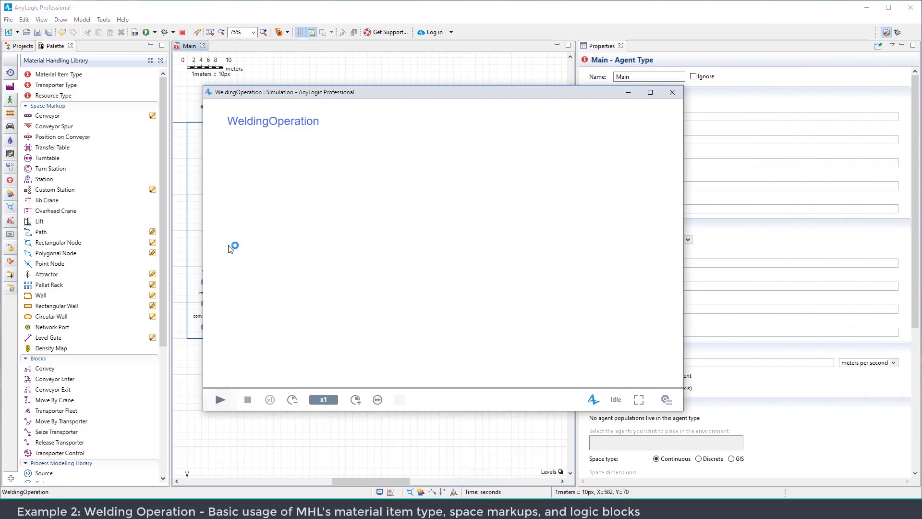
drag(203, 86, 48, 22)
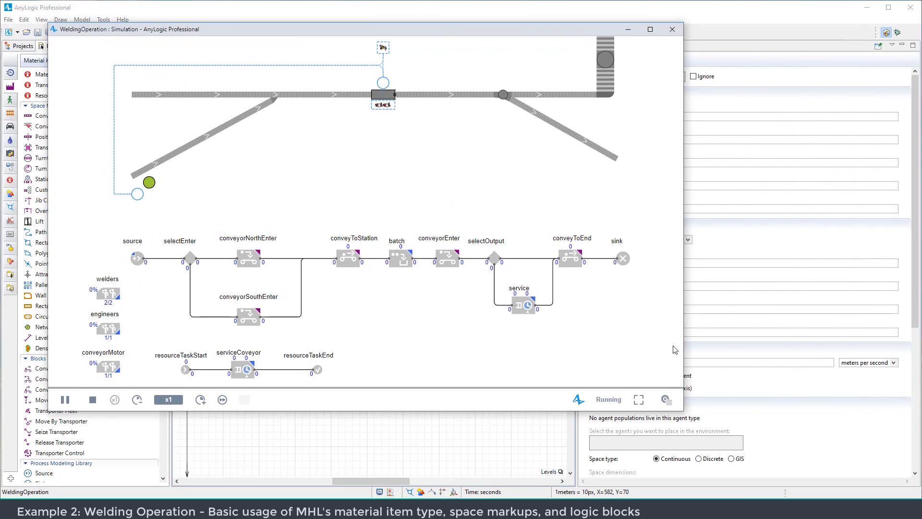
drag(684, 337, 810, 337)
drag(465, 411, 466, 470)
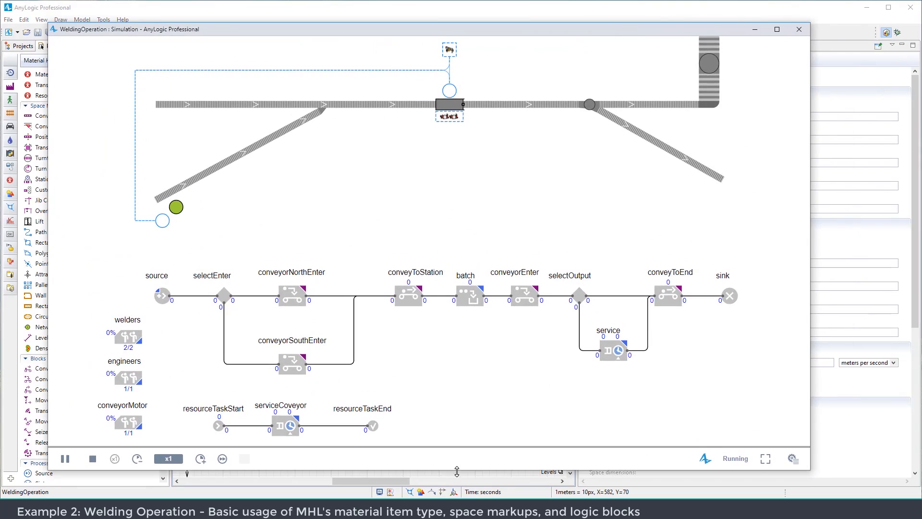
Raise the simulation's execution speed to x10 and on to x50
click(200, 459)
click(201, 458)
click(201, 458)
drag(424, 143, 417, 152)
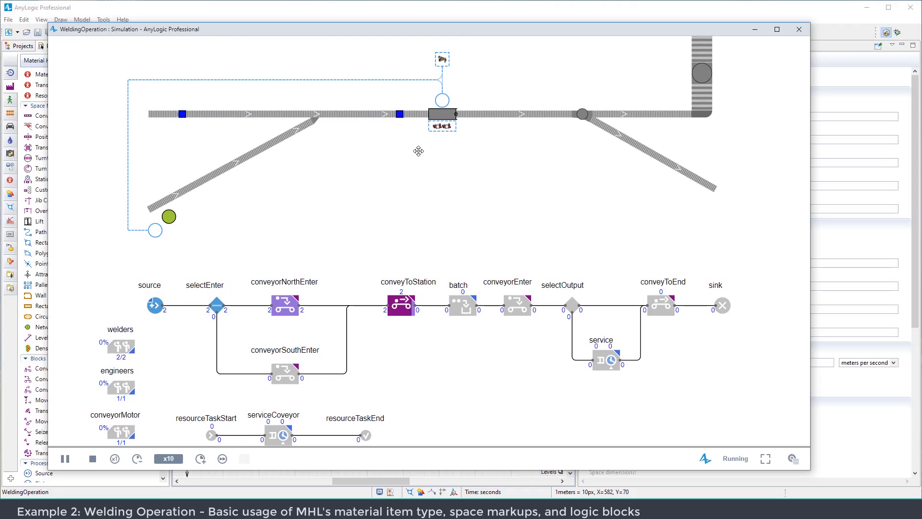
click(200, 458)
click(201, 459)
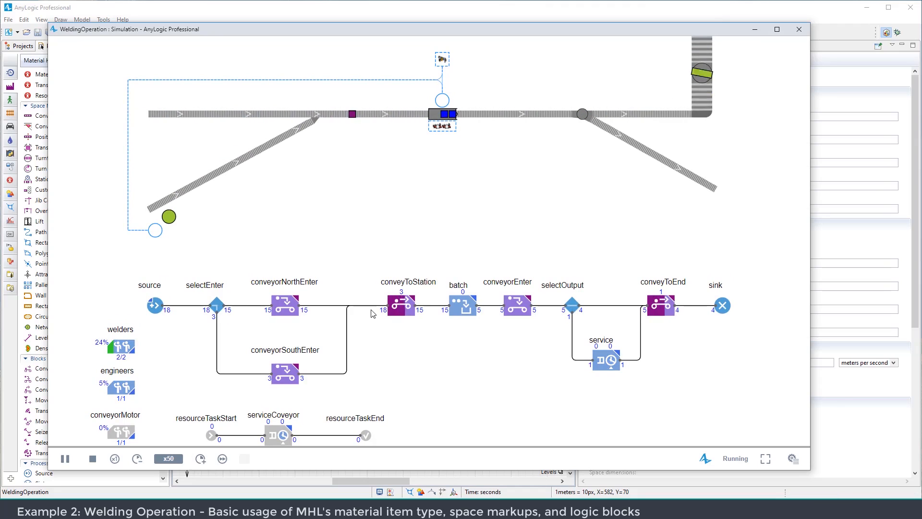
Fast-forward the simulation at x250, slowing it back to x50 to observe how items are routed to the two end conveyors
click(200, 459)
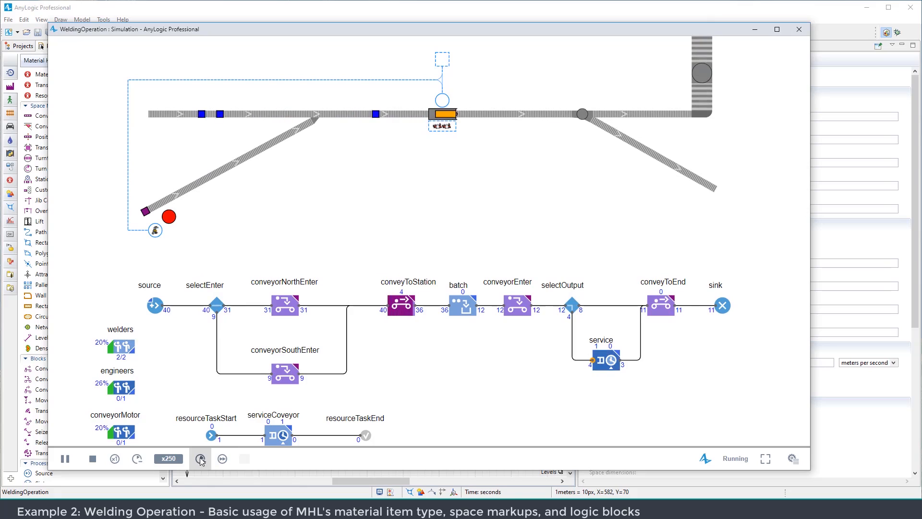
click(201, 459)
click(137, 460)
click(138, 459)
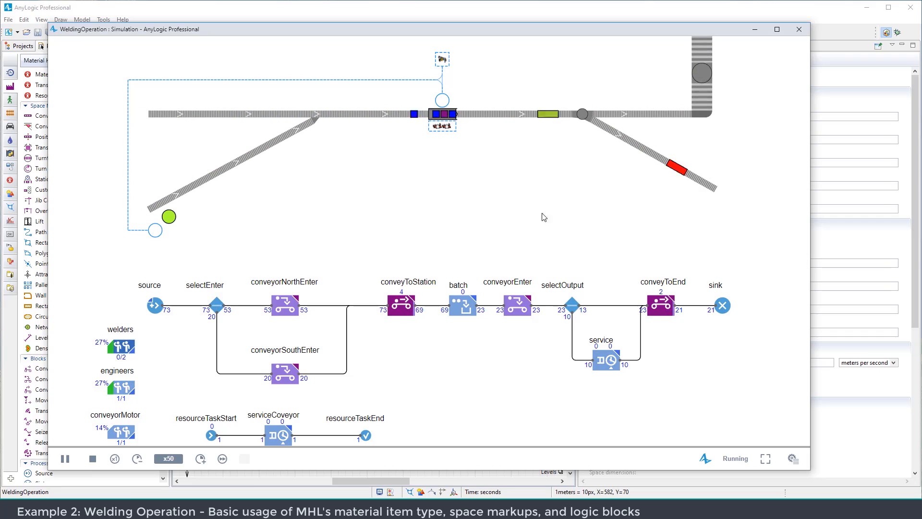
drag(479, 212, 478, 205)
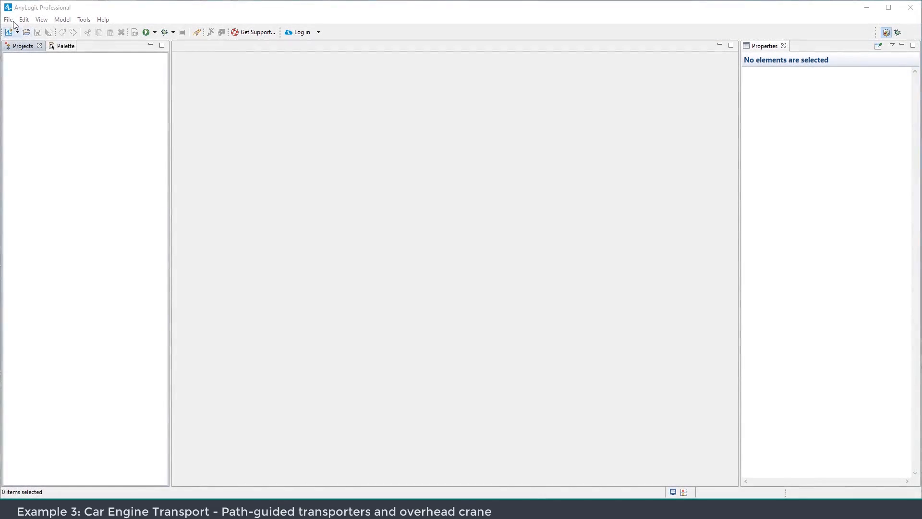
Create a new model named Car Engine Transport with seconds as its model time units
click(8, 19)
mouse_move(21, 30)
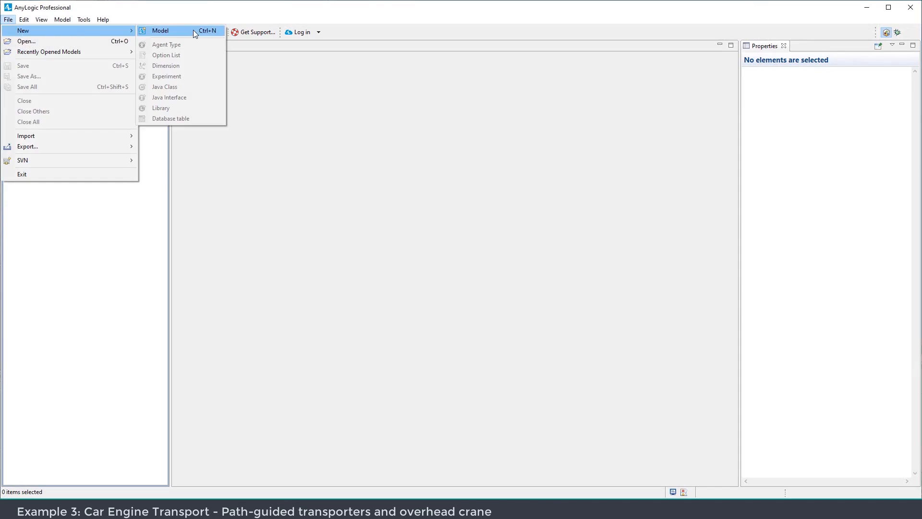
click(194, 31)
text(Car E)
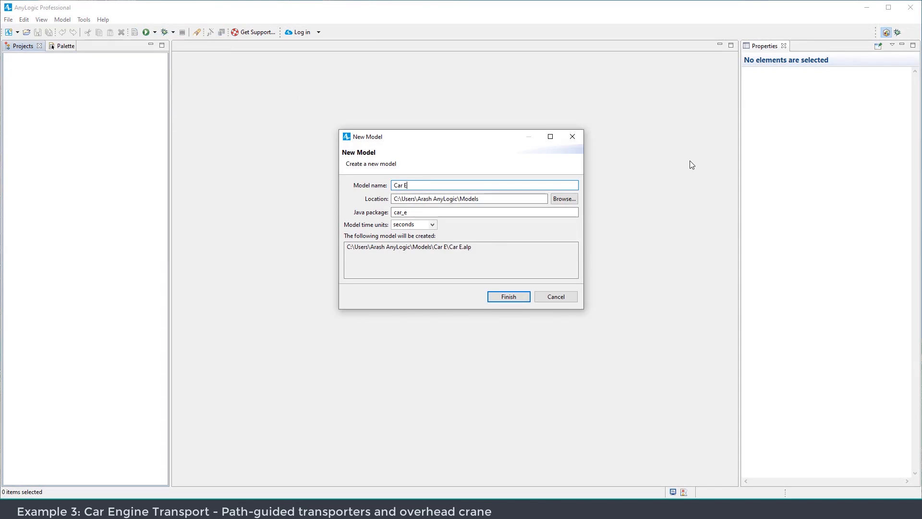
text(ngine Transport)
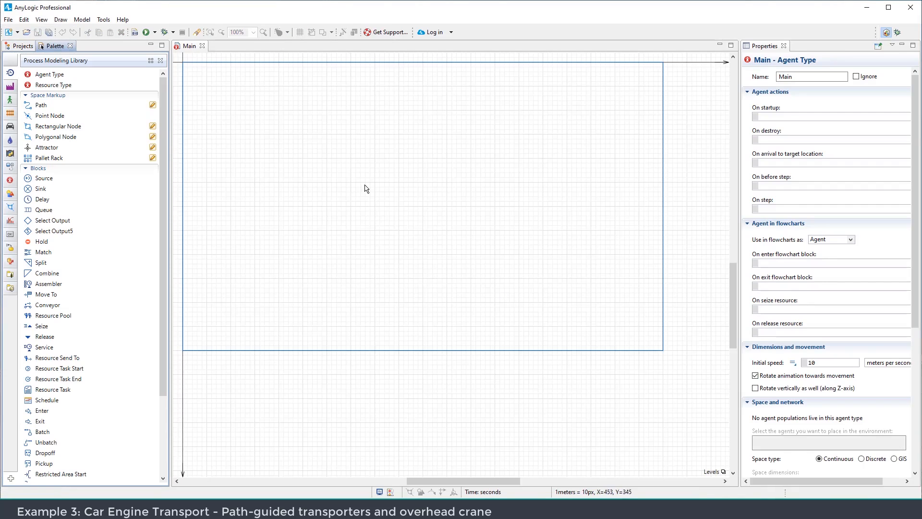
drag(370, 192, 385, 211)
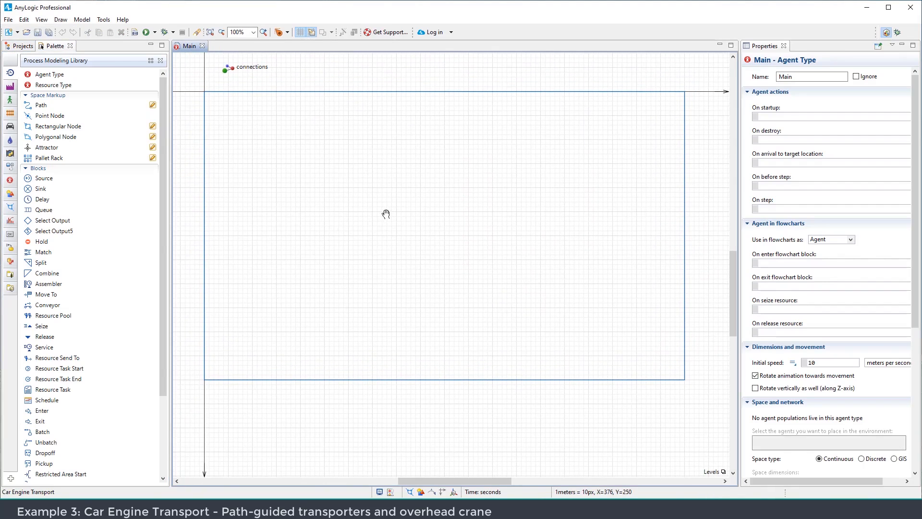
click(20, 46)
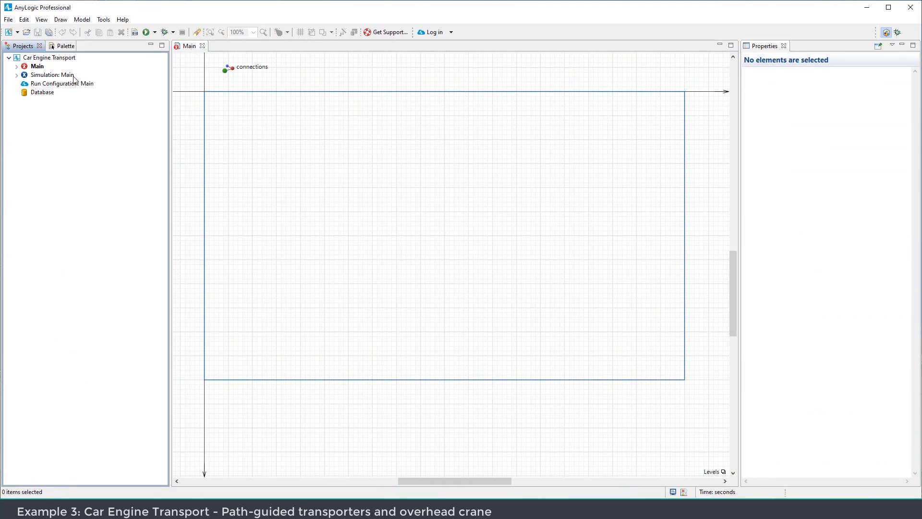
click(63, 46)
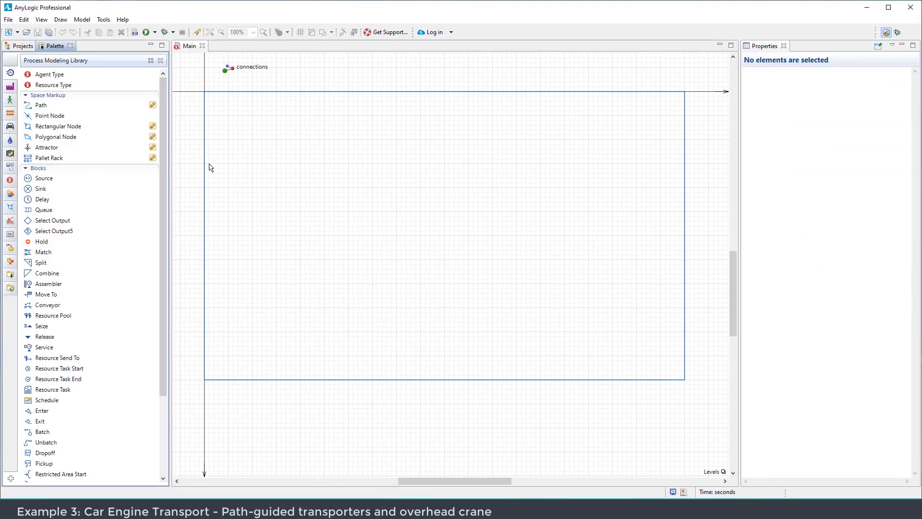
Draw a closed loop path with chamfered corners from the Material Handling Library, about 65 m by 20 m, on Main
click(10, 88)
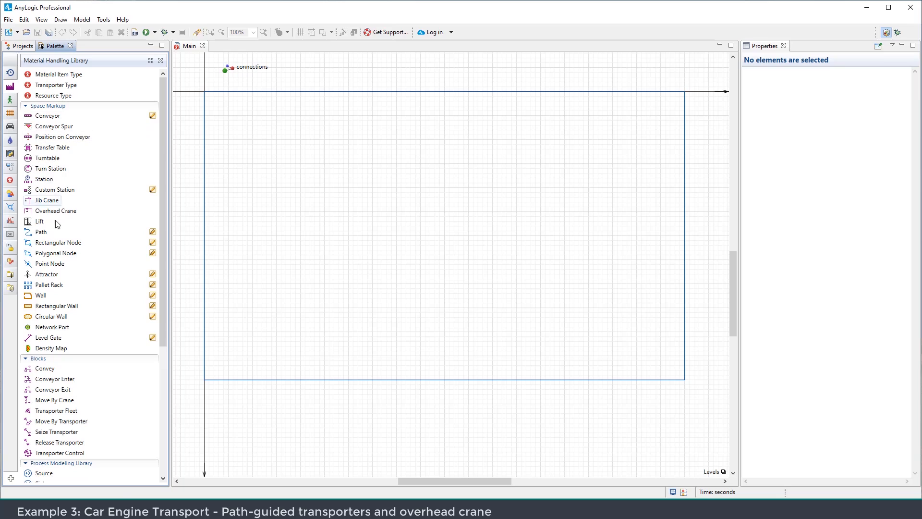
click(152, 231)
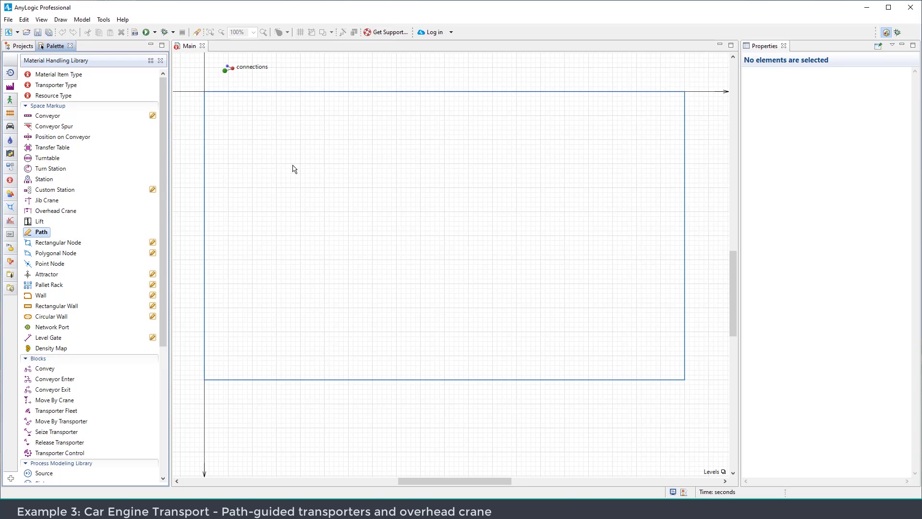
click(276, 163)
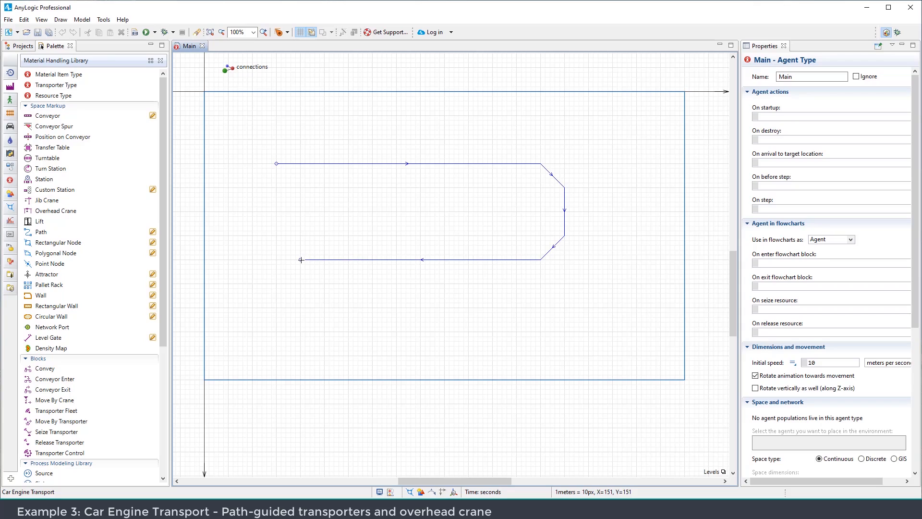
click(251, 188)
click(276, 164)
click(334, 207)
click(301, 261)
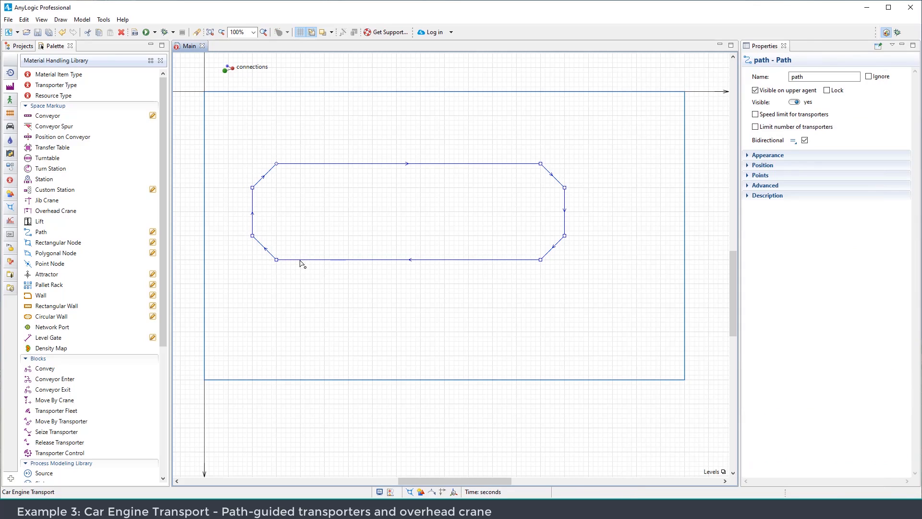
click(449, 210)
click(453, 190)
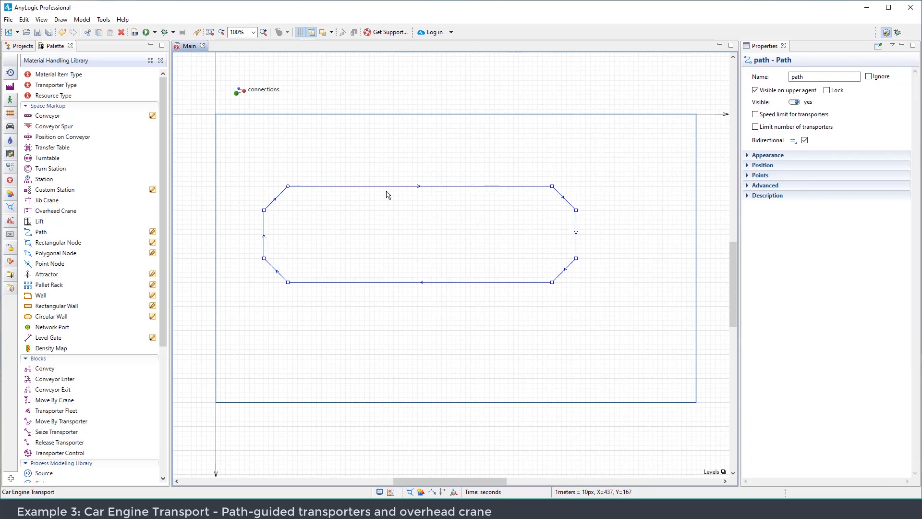
mouse_move(441, 187)
mouse_down()
mouse_move(442, 158)
mouse_move(437, 186)
mouse_up()
double_click(437, 187)
click(453, 208)
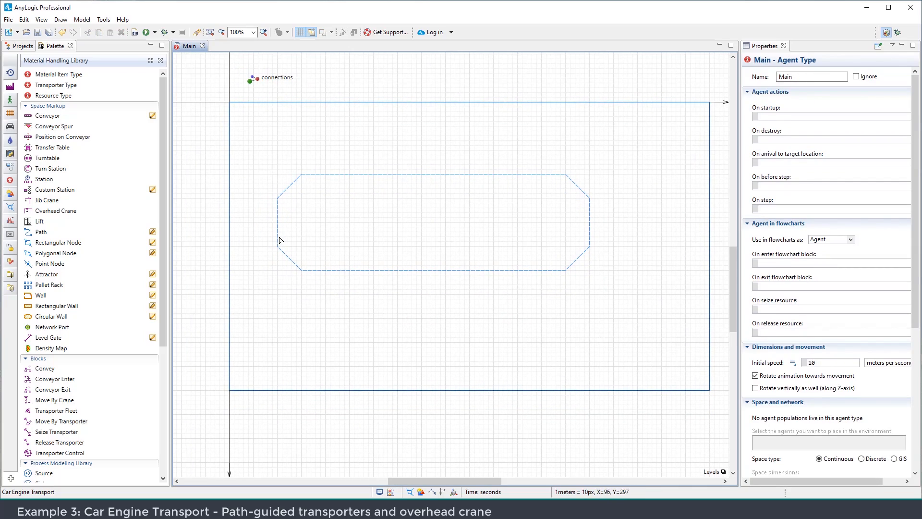
Edit the loop path with guidelines and round the two corners at its east end
scroll(509, 231, up, 2)
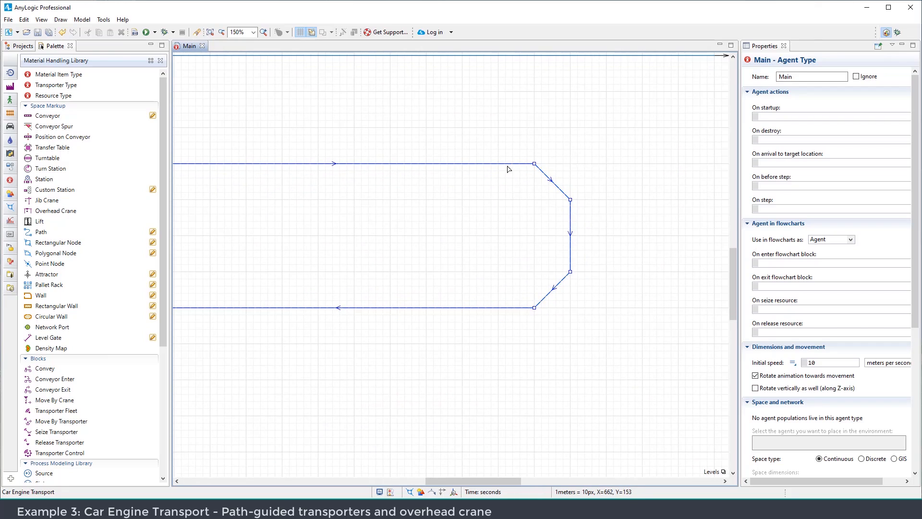
right_click(508, 168)
click(564, 271)
drag(547, 177, 570, 150)
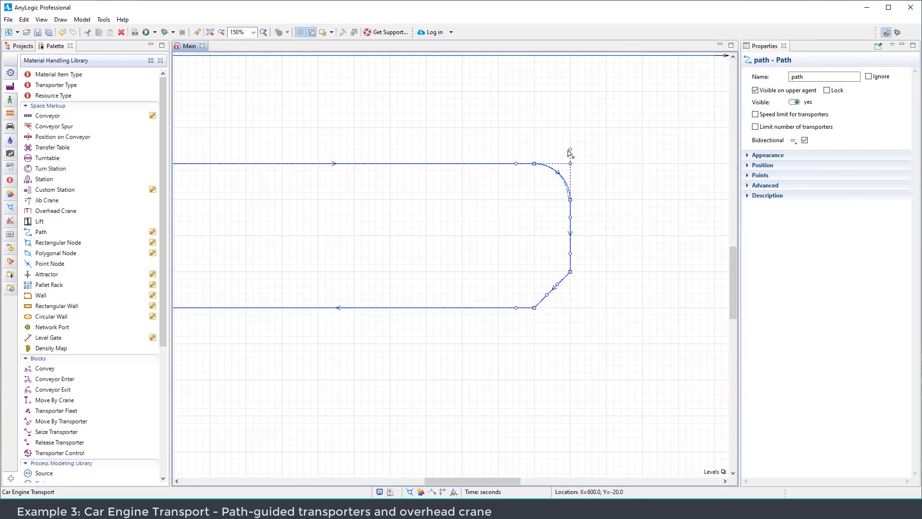
drag(557, 285, 584, 308)
click(508, 321)
Round the two corners at the west end of the loop path with their curve guidelines
drag(192, 222, 438, 226)
click(405, 167)
drag(370, 180, 346, 153)
drag(360, 289, 332, 312)
click(500, 257)
drag(500, 258, 391, 226)
scroll(392, 225, down, 1)
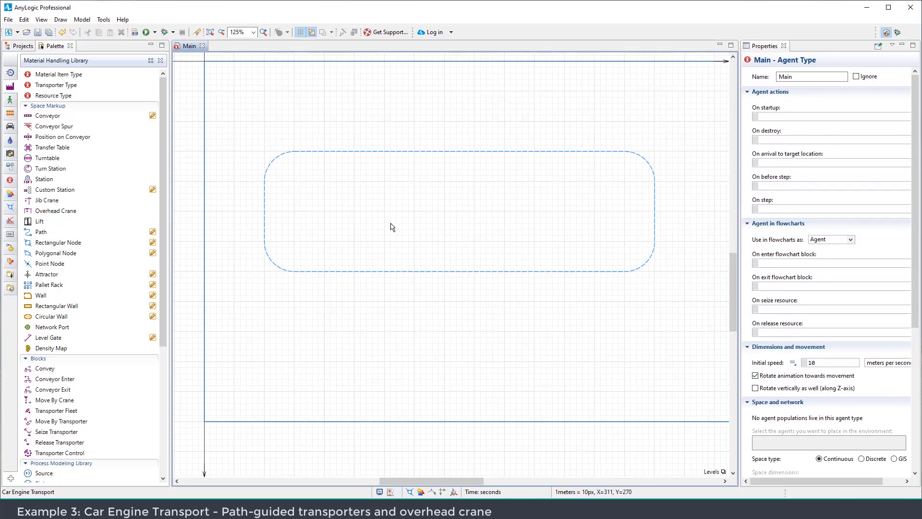
Draw a rectangular node about 8 m by 10 m above the loop's west part and add 10 attractors to it
scroll(384, 240, up, 3)
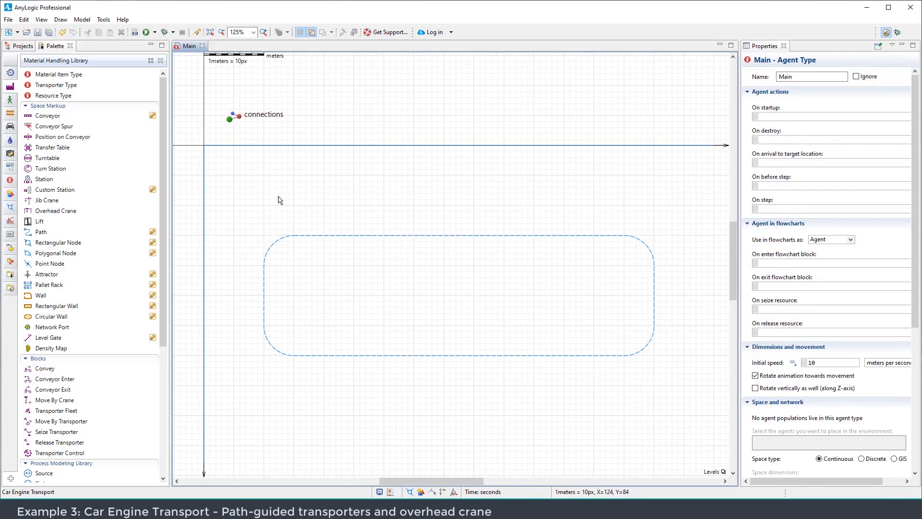
double_click(60, 243)
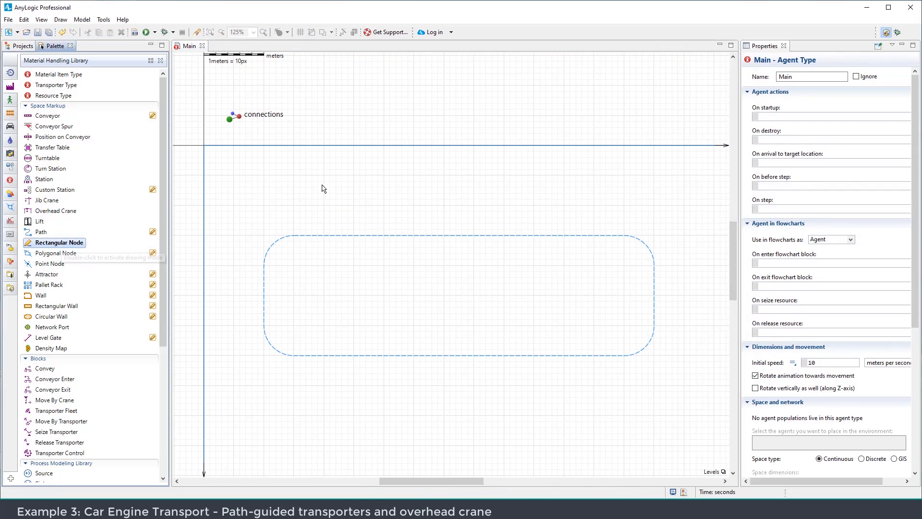
drag(311, 157, 357, 217)
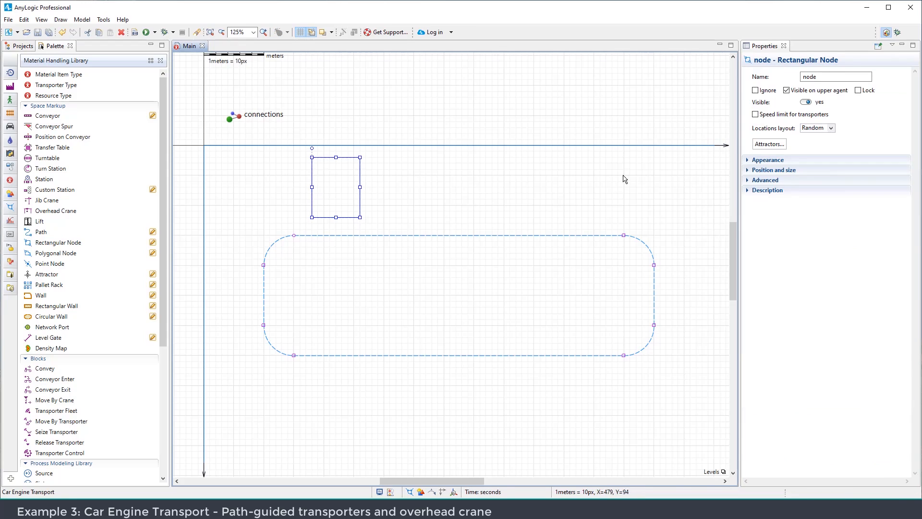
click(769, 143)
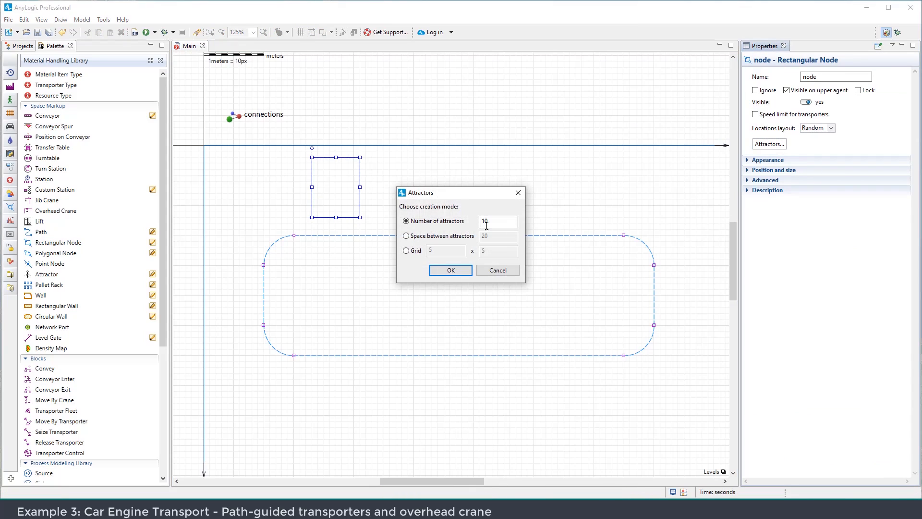
click(442, 271)
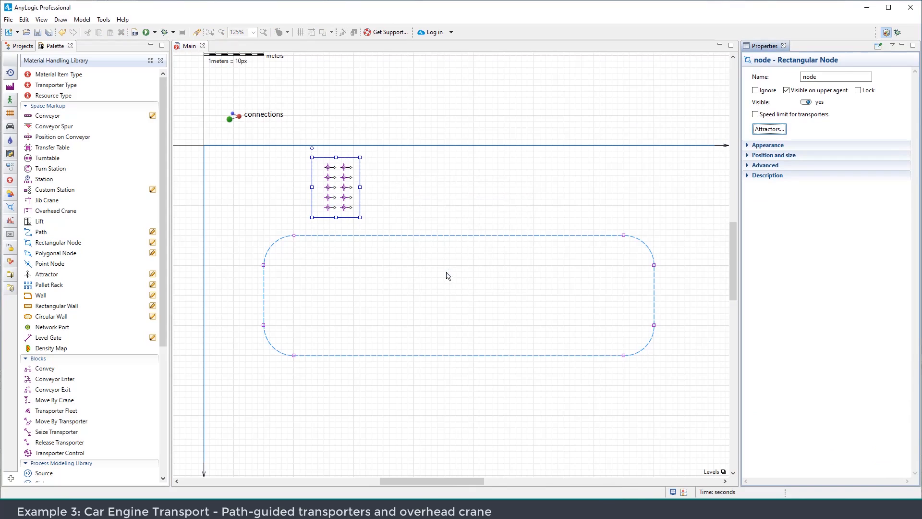
click(393, 180)
Place a point node on the loop's upper path segment, directly below the rectangular node
drag(384, 294, 400, 231)
drag(373, 297, 387, 310)
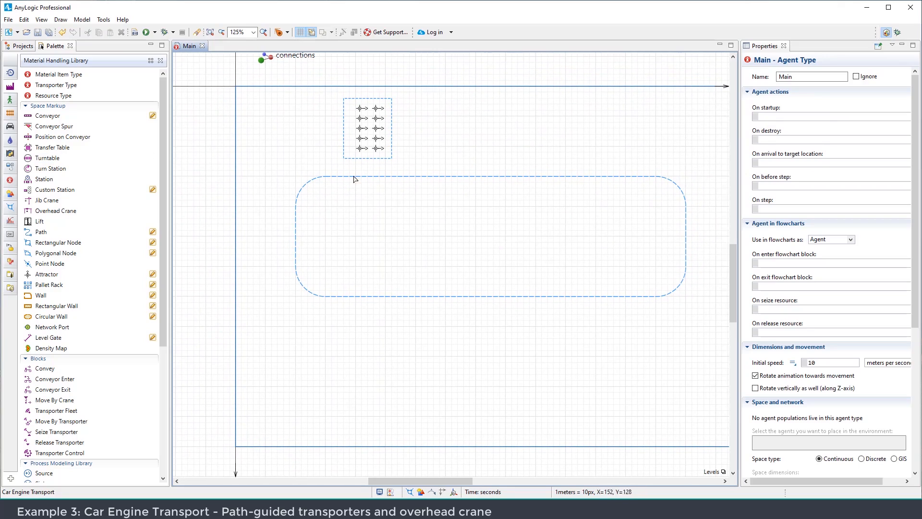
drag(46, 269, 367, 176)
mouse_move(361, 301)
mouse_down()
mouse_move(373, 245)
mouse_move(330, 304)
mouse_move(395, 289)
mouse_up()
scroll(366, 273, up, 1)
scroll(367, 274, down, 1)
Draw a second rectangular node about 13 m by 3 m below the loop and fill it with 3 attractors
double_click(58, 242)
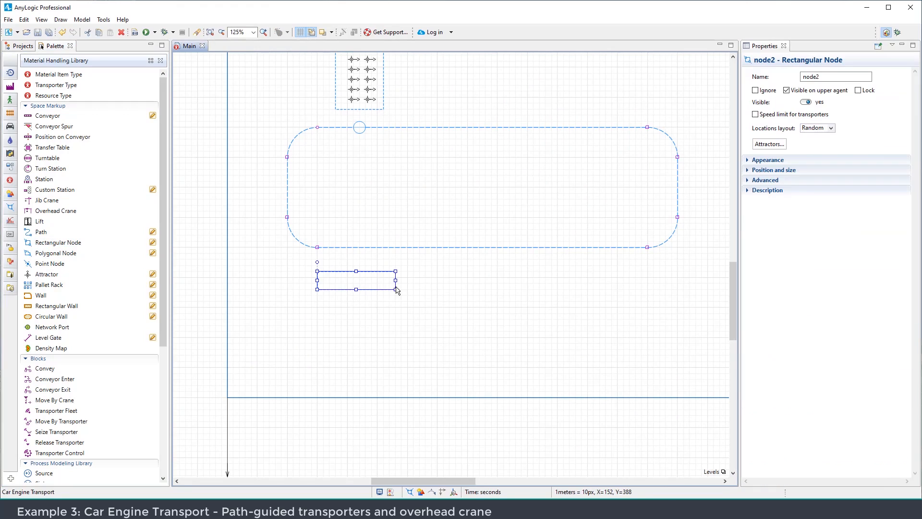
click(475, 317)
click(389, 281)
click(770, 144)
drag(492, 223, 475, 223)
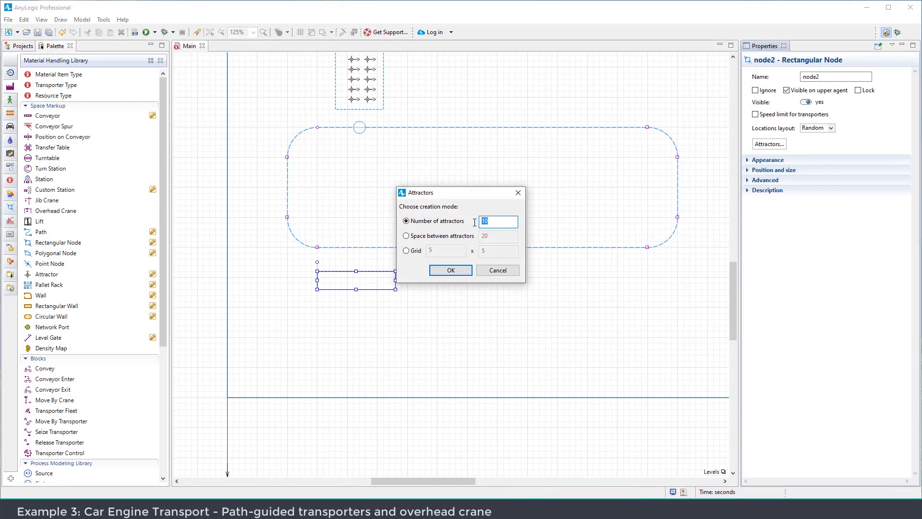
click(451, 270)
click(413, 344)
scroll(414, 344, up, 3)
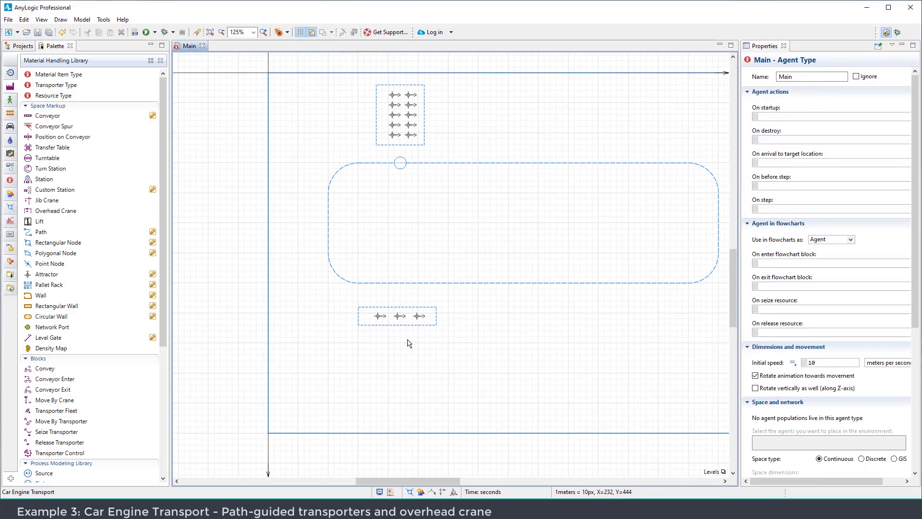
Rotate the three attractors in the lower rectangular node so they point up towards the loop path
click(422, 303)
drag(425, 291, 365, 302)
click(395, 302)
click(359, 301)
click(362, 321)
click(361, 302)
drag(363, 301, 358, 282)
drag(407, 346, 374, 332)
scroll(374, 332, down, 2)
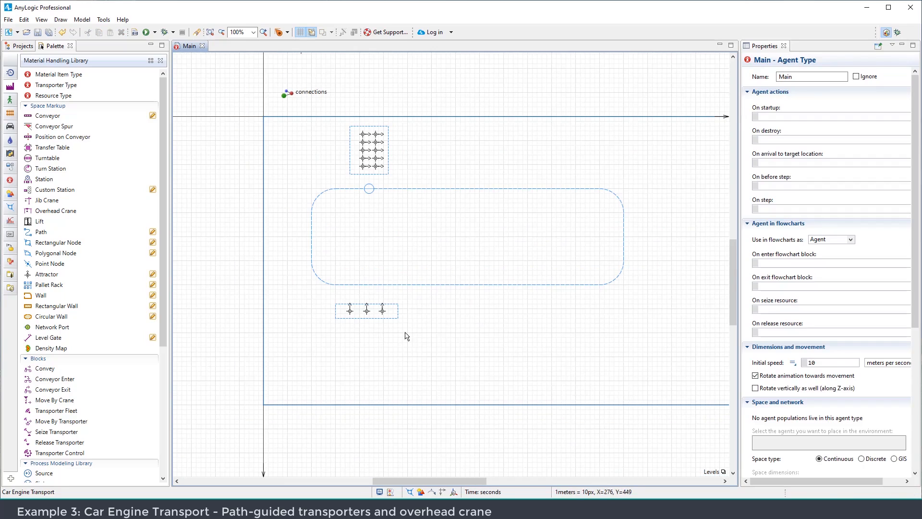
Draw a short vertical path connecting the lower rectangular node to the loop's lower segment
scroll(411, 312, up, 2)
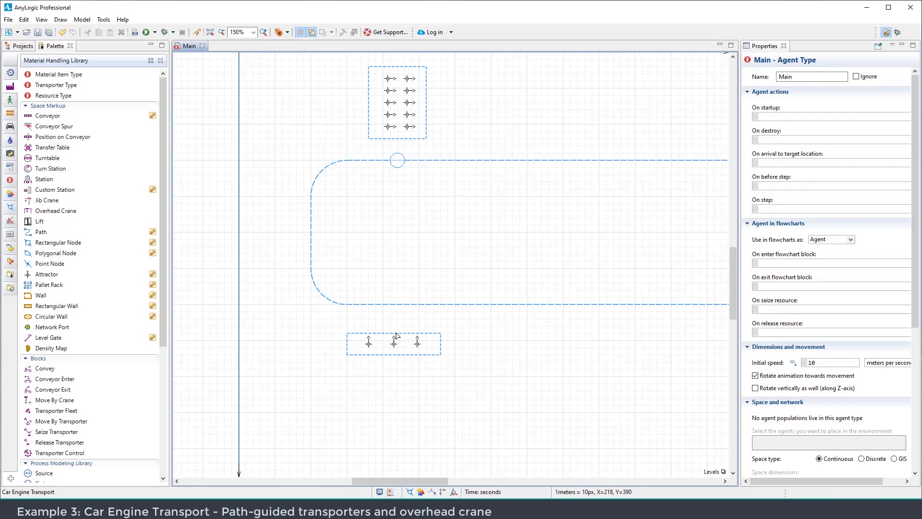
double_click(42, 232)
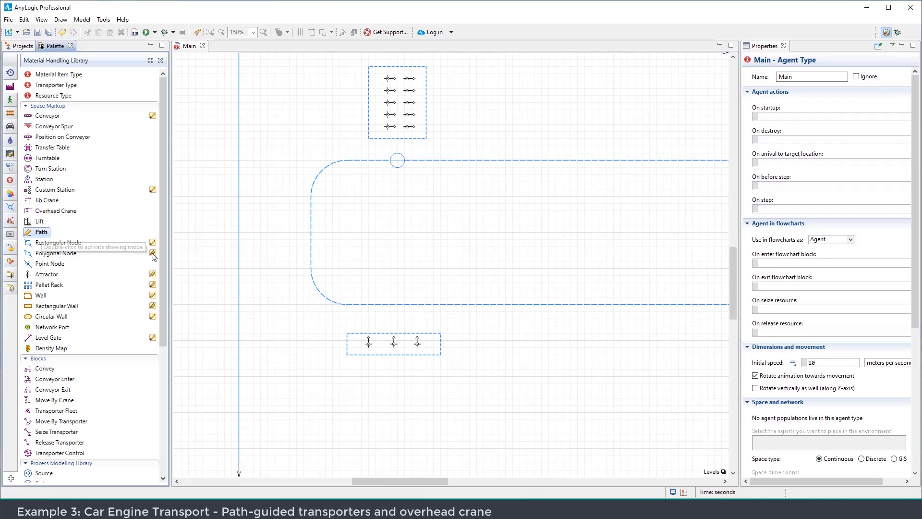
click(390, 332)
click(393, 305)
scroll(411, 315, up, 2)
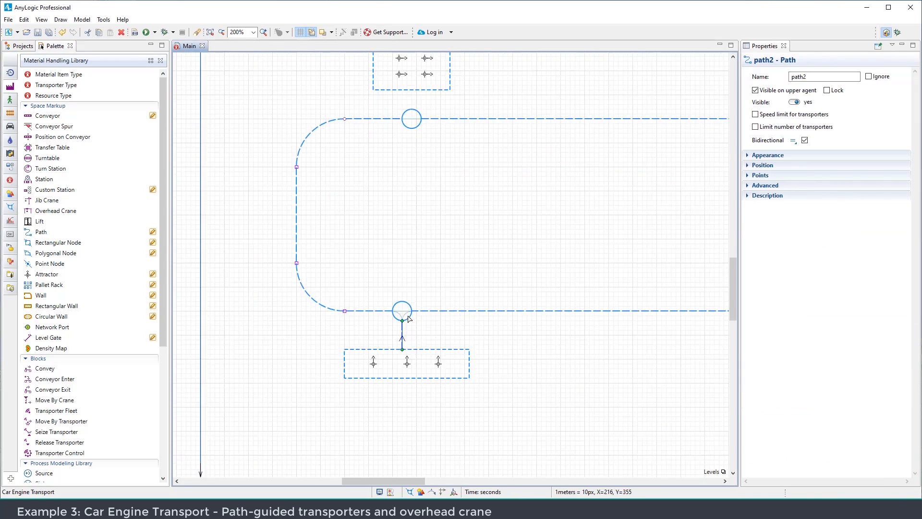
drag(434, 318, 387, 295)
scroll(424, 312, down, 2)
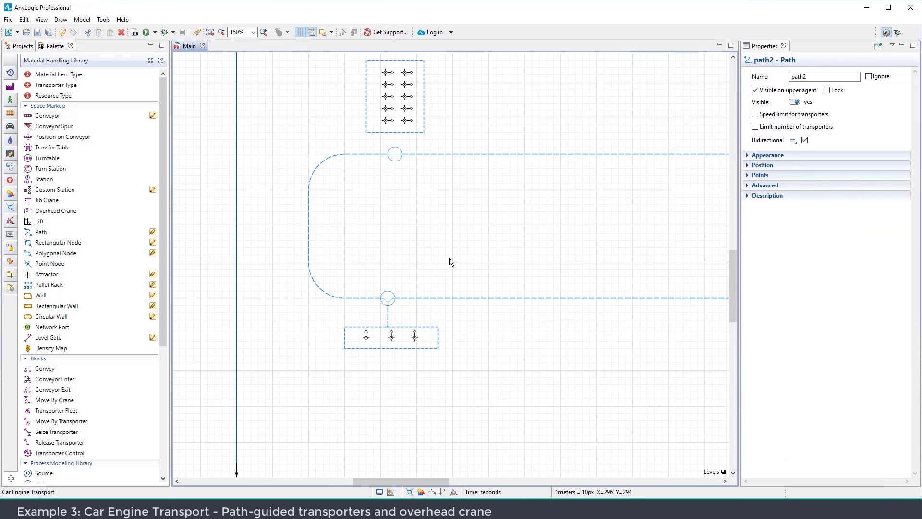
drag(476, 245, 436, 251)
scroll(395, 258, down, 2)
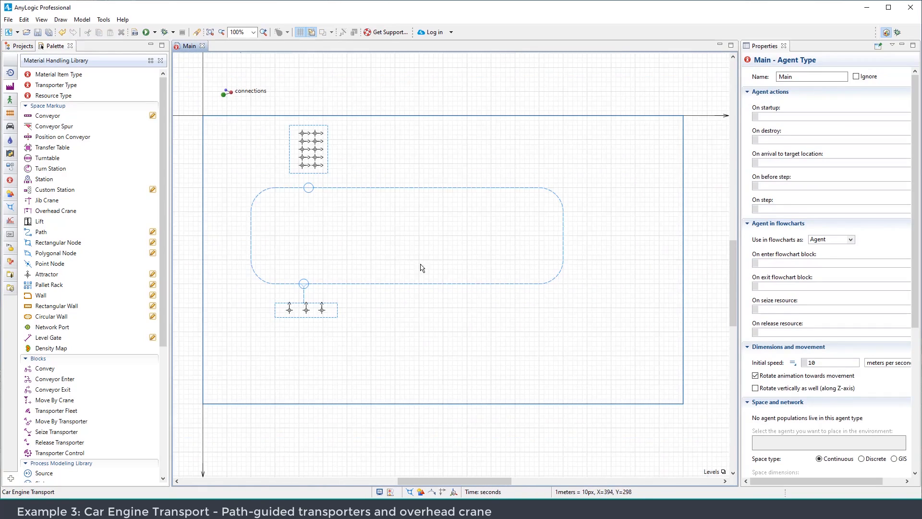
Draw a straight conveyor about 25 m long eastward from the middle of the loop's east side
double_click(47, 118)
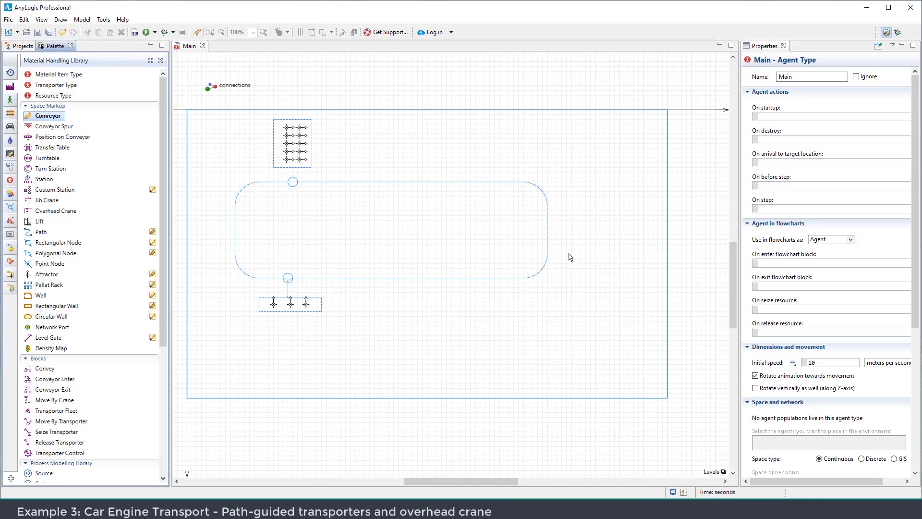
click(547, 230)
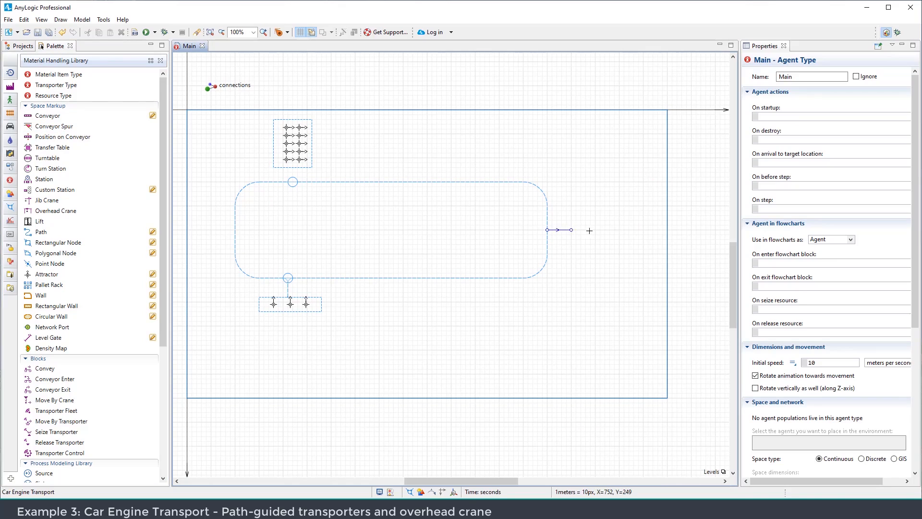
double_click(666, 230)
Place an overhead crane rotated 90° over the upper attractor node, sized to a 17 m runway and 11.5 m width reaching the loop's upper node
drag(454, 255, 432, 302)
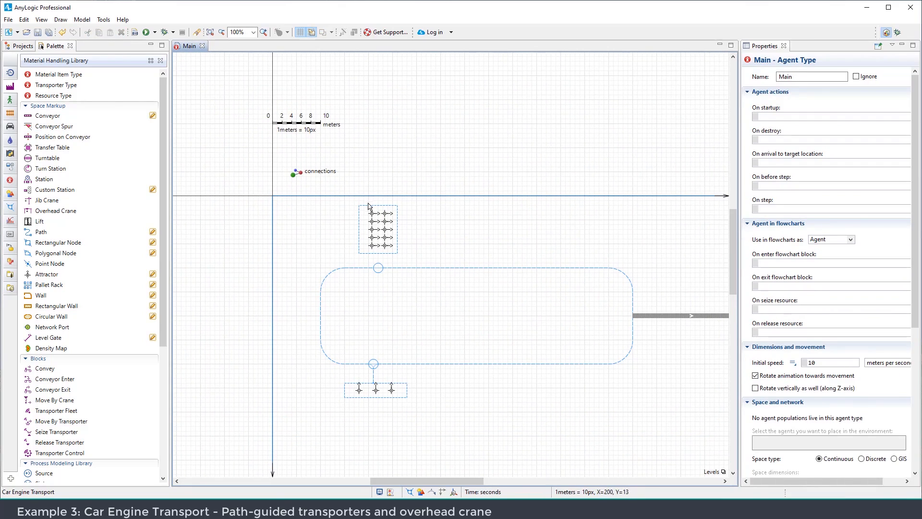
drag(56, 213, 426, 191)
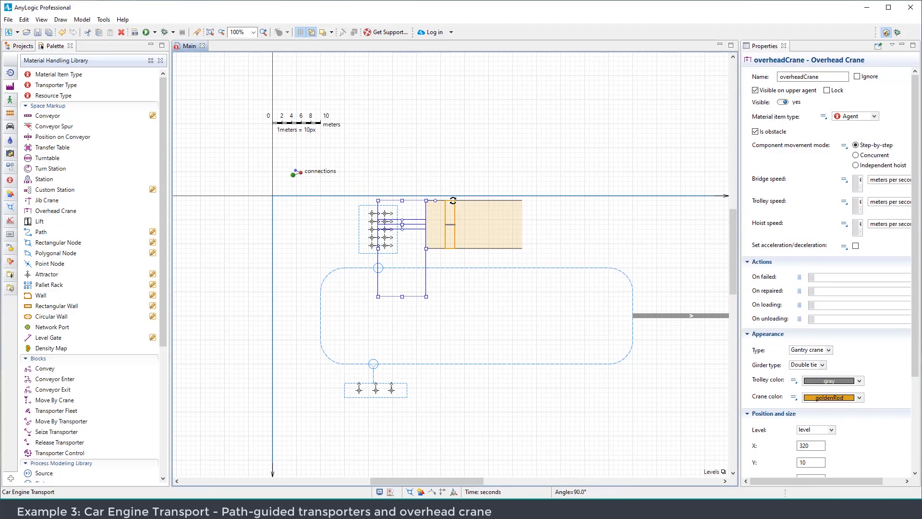
key(ctrl+r)
click(426, 234)
drag(424, 246, 475, 238)
scroll(479, 253, up, 2)
drag(420, 333, 419, 315)
drag(420, 141, 421, 152)
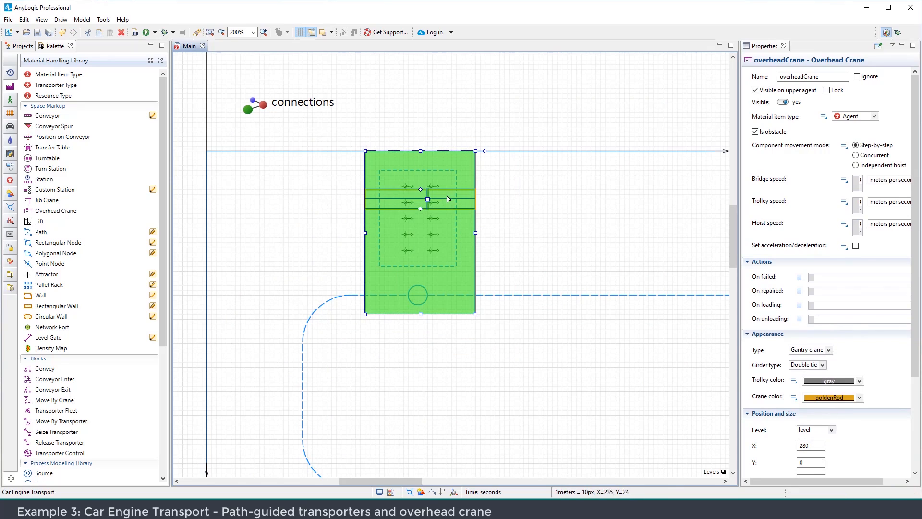
Review the overhead crane's movement, appearance, position and size settings, including the available crane types
drag(739, 180, 617, 180)
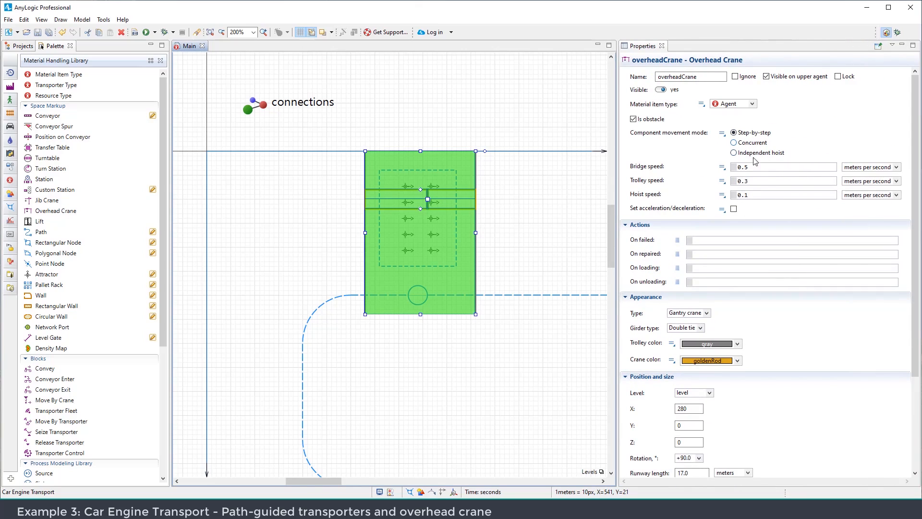
scroll(720, 240, down, 5)
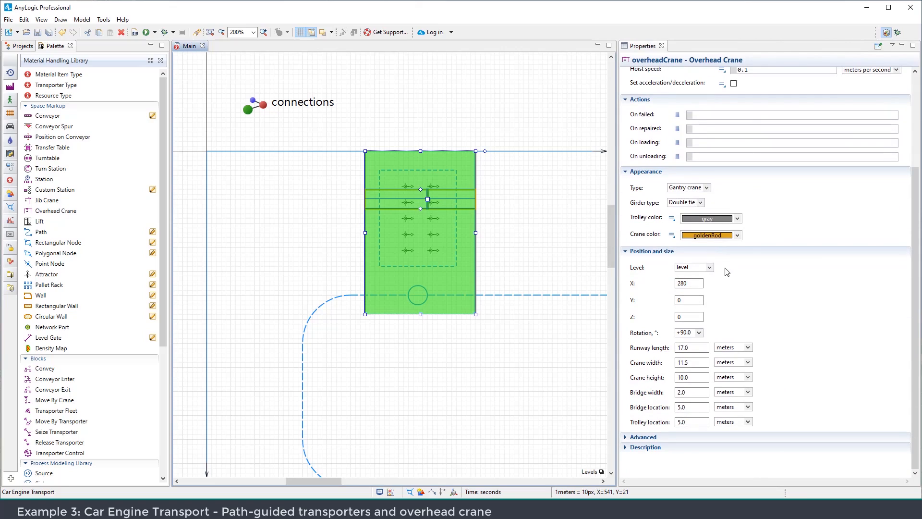
click(707, 187)
click(740, 192)
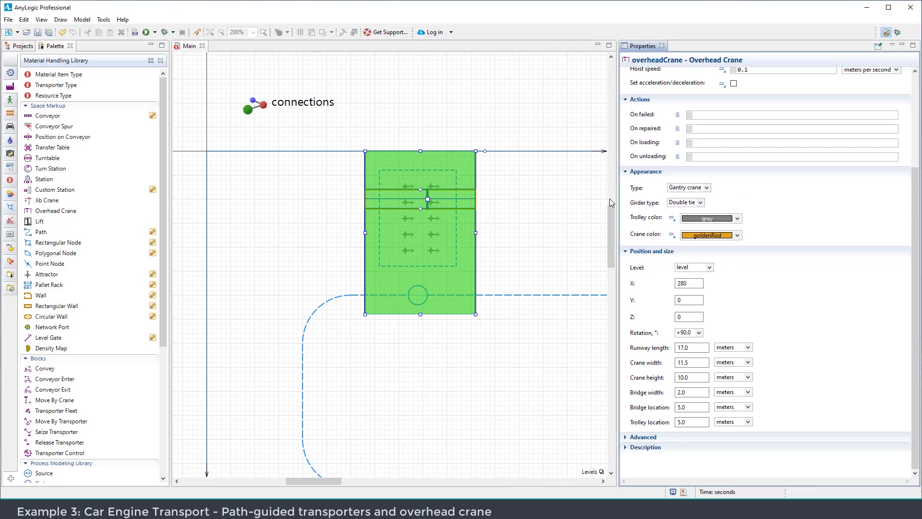
drag(618, 195, 733, 197)
click(561, 234)
Inspect which sections of the loop are covered by the east path and the curved west path
drag(511, 197, 412, 248)
scroll(455, 146, down, 2)
scroll(456, 146, down, 1)
click(424, 210)
scroll(408, 237, up, 1)
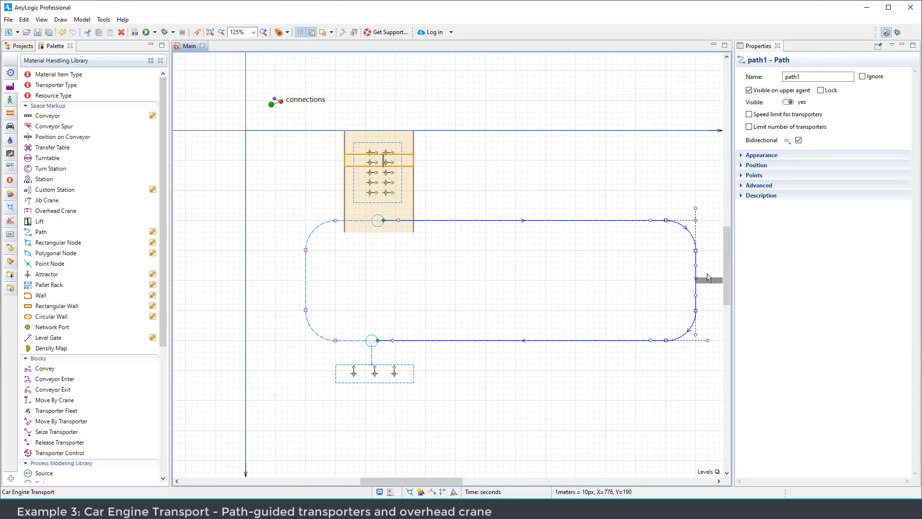
drag(335, 293, 358, 292)
click(335, 328)
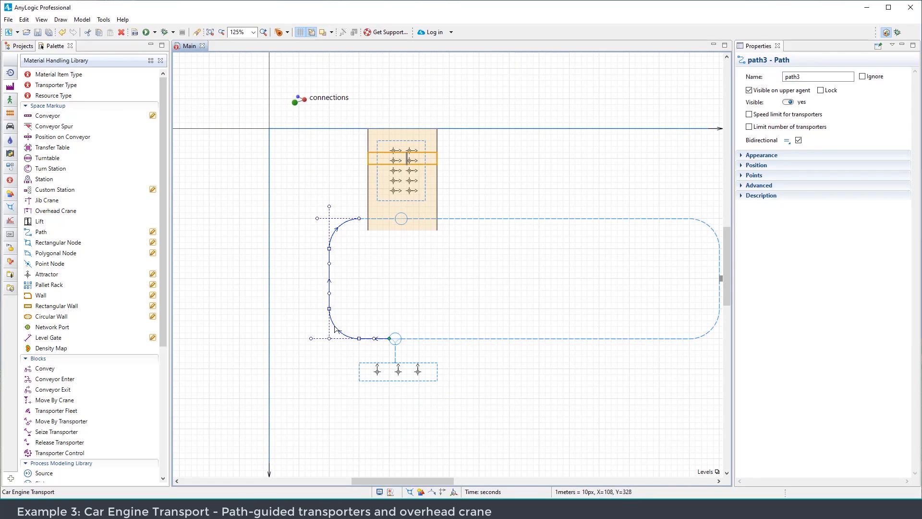
scroll(365, 291, up, 1)
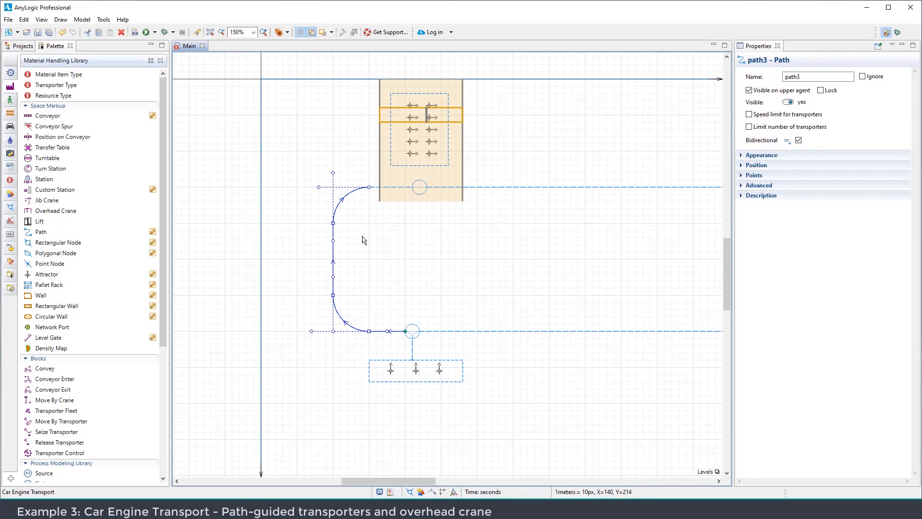
drag(363, 237, 357, 265)
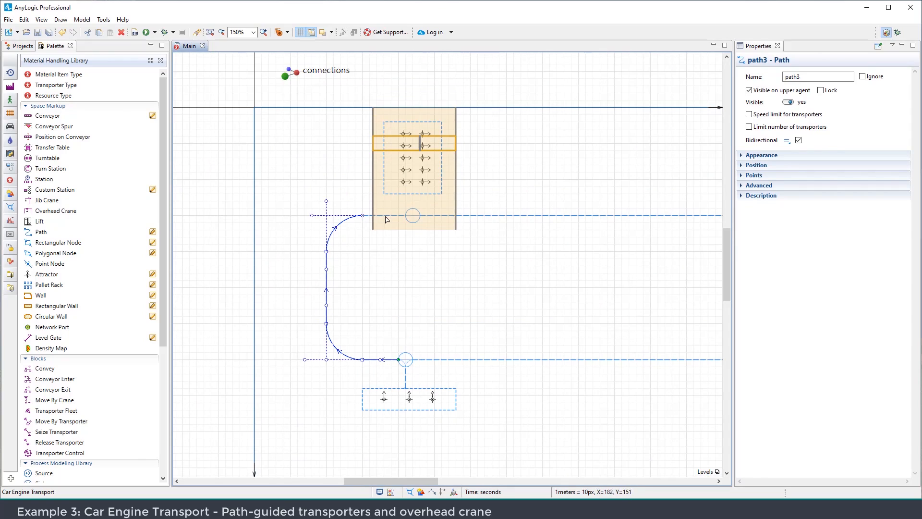
Join the short path beside the upper circular node with the curved west path into one continuous path between both loop nodes
click(386, 218)
scroll(352, 247, up, 2)
click(383, 232)
click(363, 252)
click(374, 233)
drag(358, 243, 390, 249)
scroll(359, 273, up, 3)
click(364, 294)
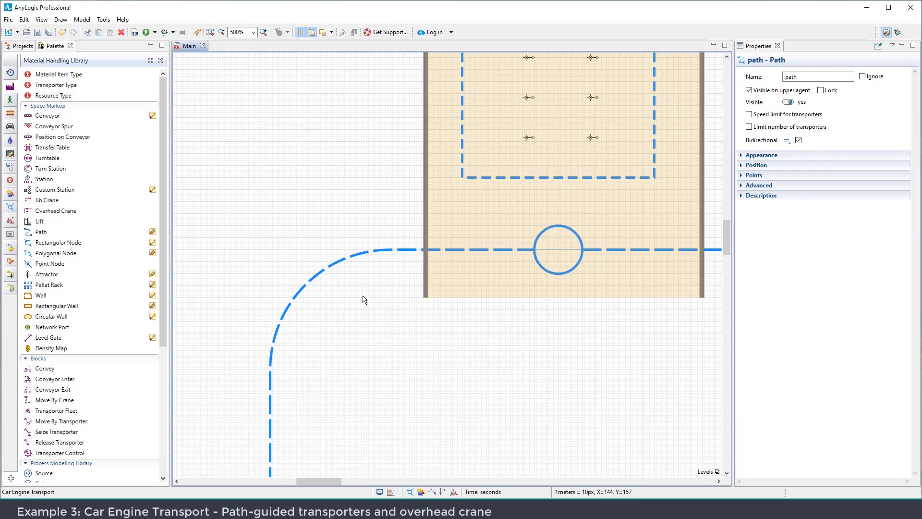
scroll(381, 216, down, 3)
scroll(381, 222, down, 1)
click(441, 201)
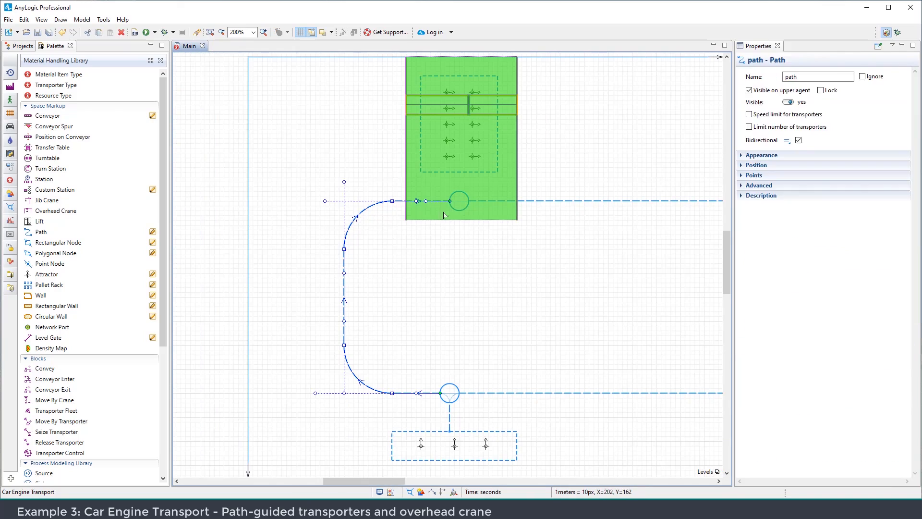
Examine the path on the loop's east side for a continuous run between the two circular nodes
click(536, 316)
drag(561, 316, 523, 305)
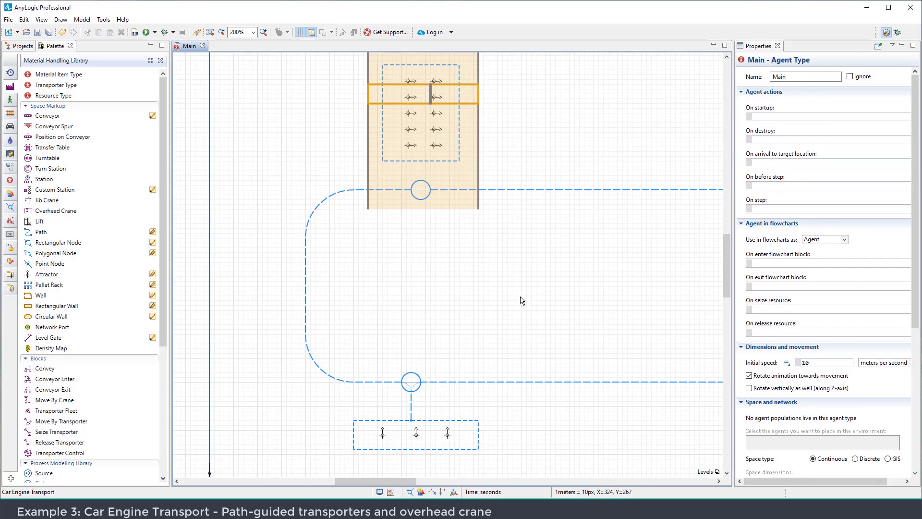
click(544, 190)
scroll(473, 214, down, 3)
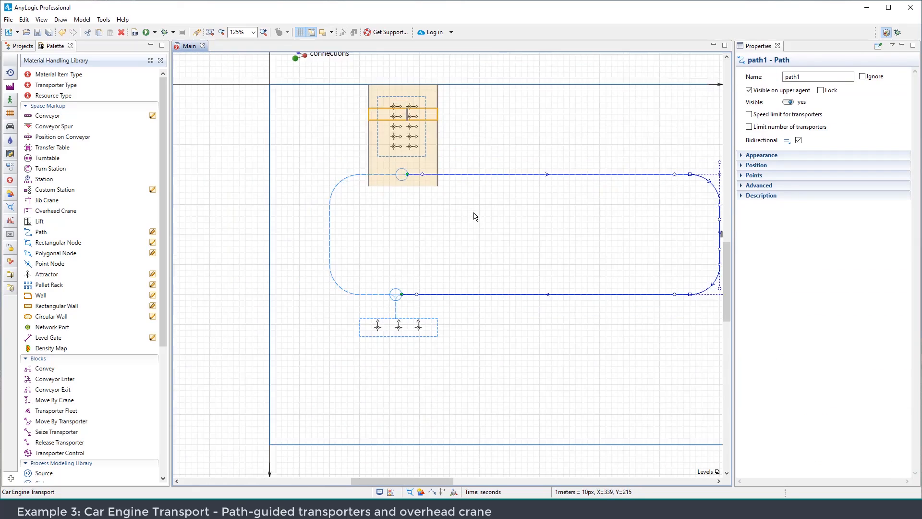
drag(422, 231, 378, 256)
click(291, 218)
click(407, 254)
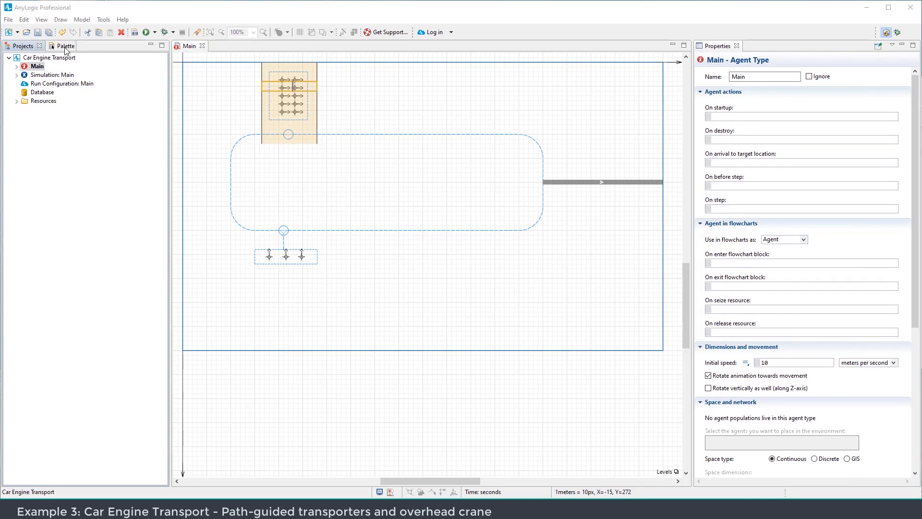
Add a Transporter Fleet block named AGVs below the lower rectangular node and set its capacity to 3
click(64, 46)
scroll(86, 255, down, 3)
scroll(85, 256, down, 1)
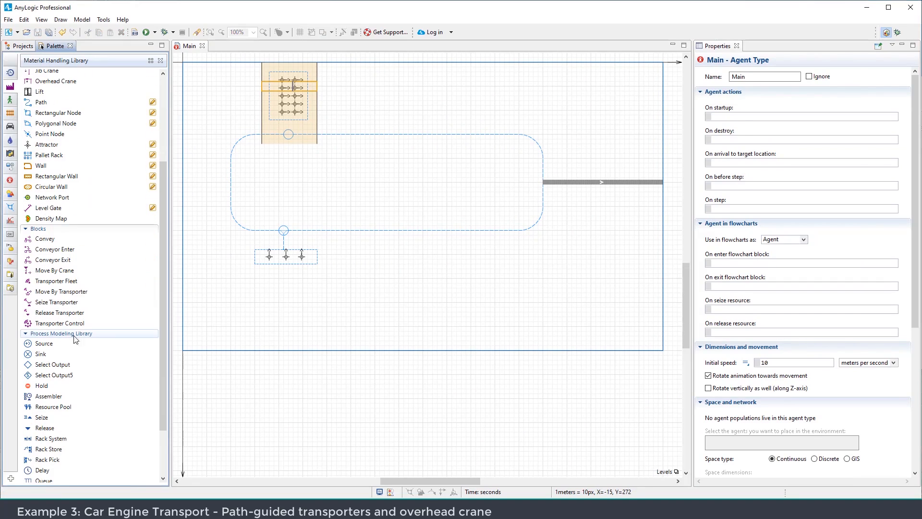
drag(56, 280, 227, 307)
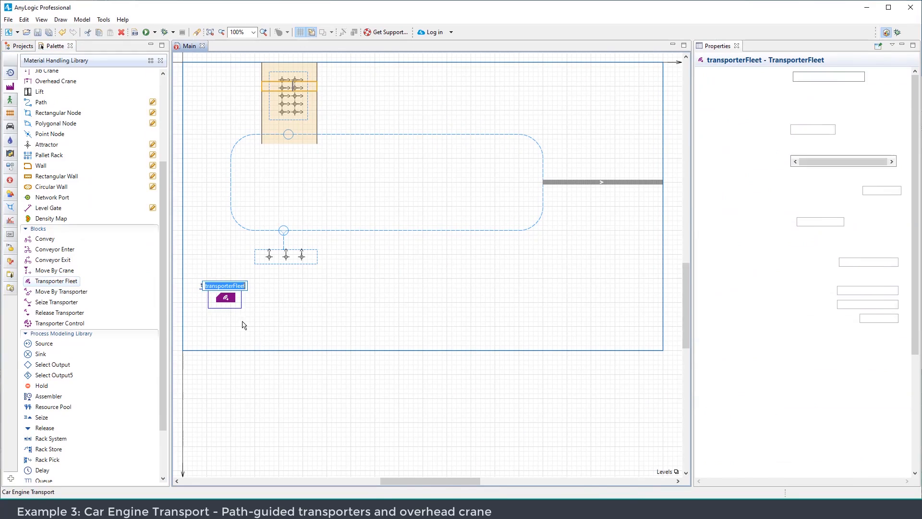
text(AG)
key(Return)
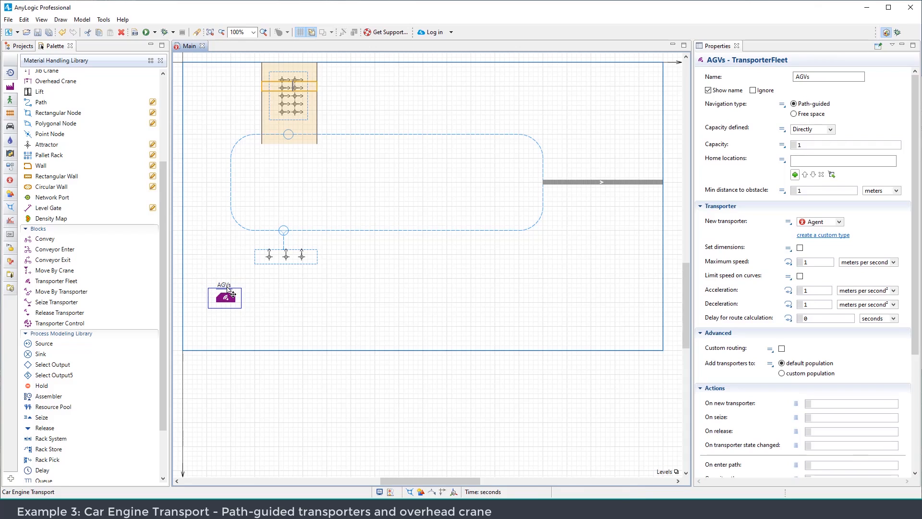
double_click(798, 144)
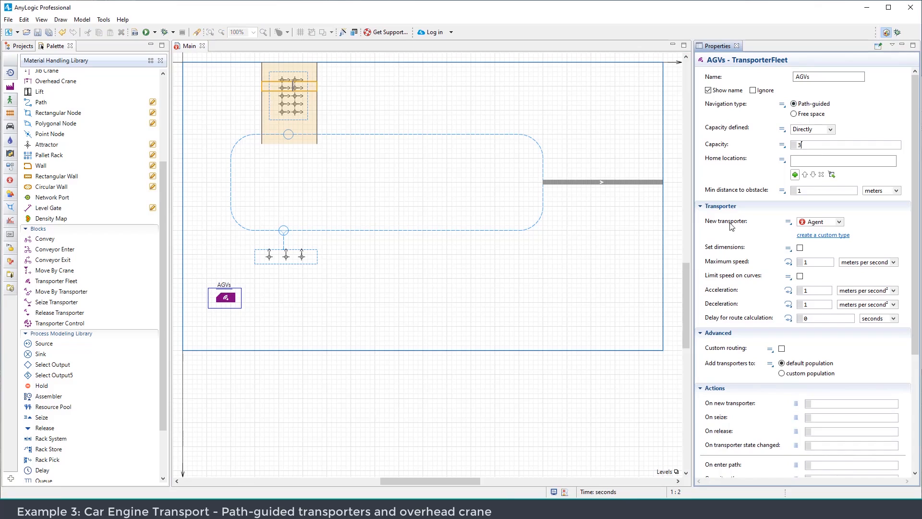
Create a transporter type named AGV with the Automated Guided Vehicle 3D animation
scroll(53, 96, up, 4)
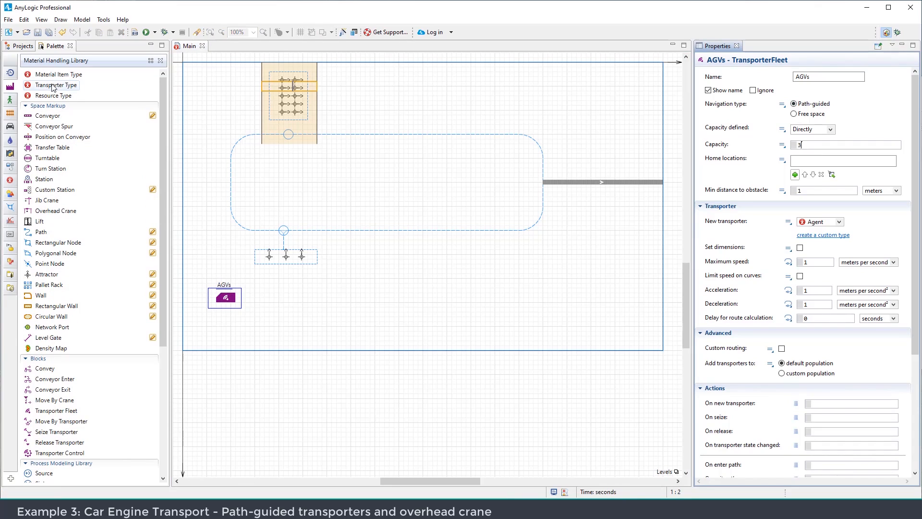
drag(56, 90, 336, 288)
text(AGV)
click(526, 329)
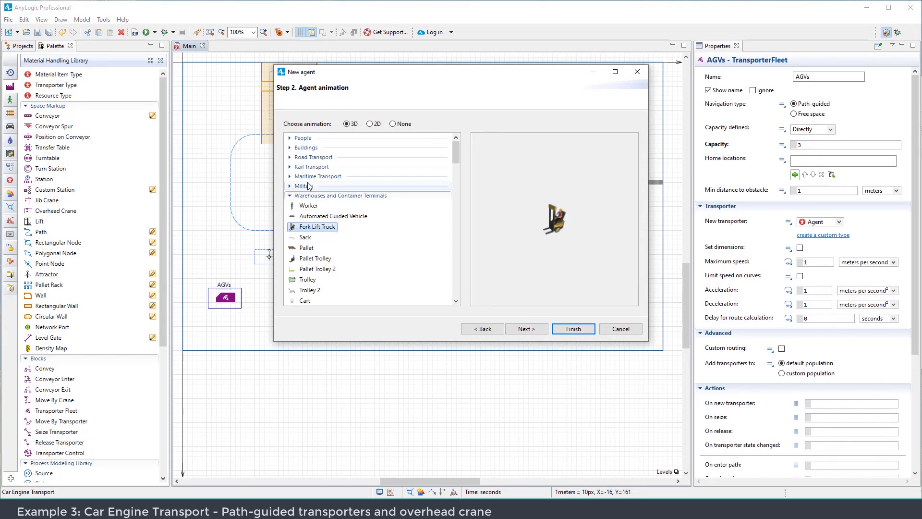
click(333, 216)
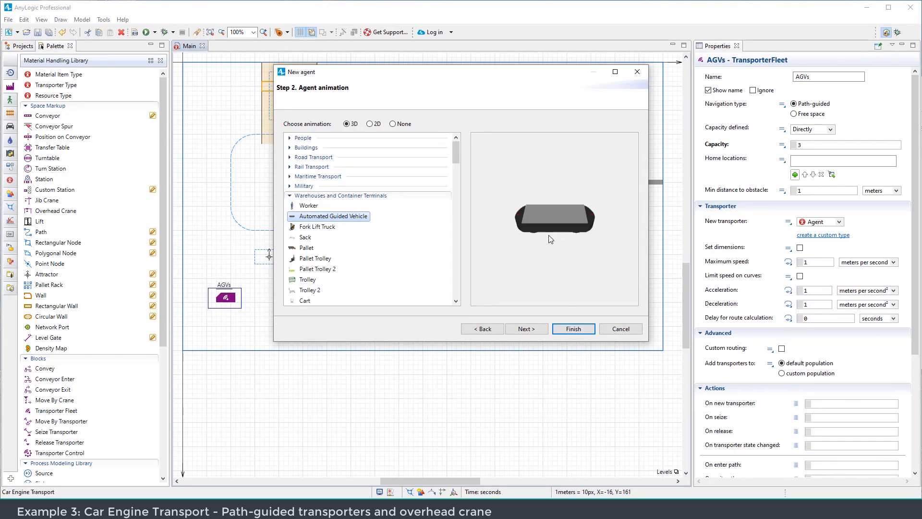
click(525, 328)
click(567, 331)
Set the additional scale of the AGV's 3D object to 125%
drag(242, 120, 439, 230)
scroll(548, 243, up, 4)
scroll(454, 229, up, 3)
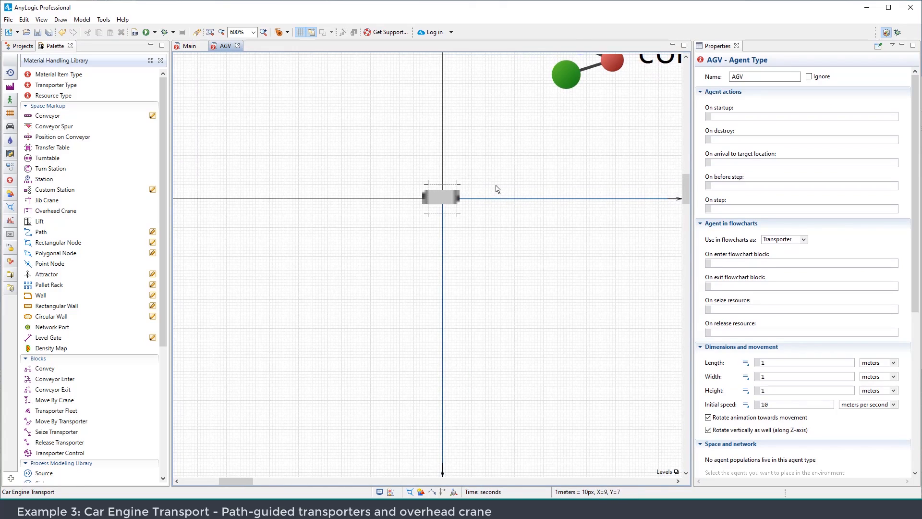
click(447, 198)
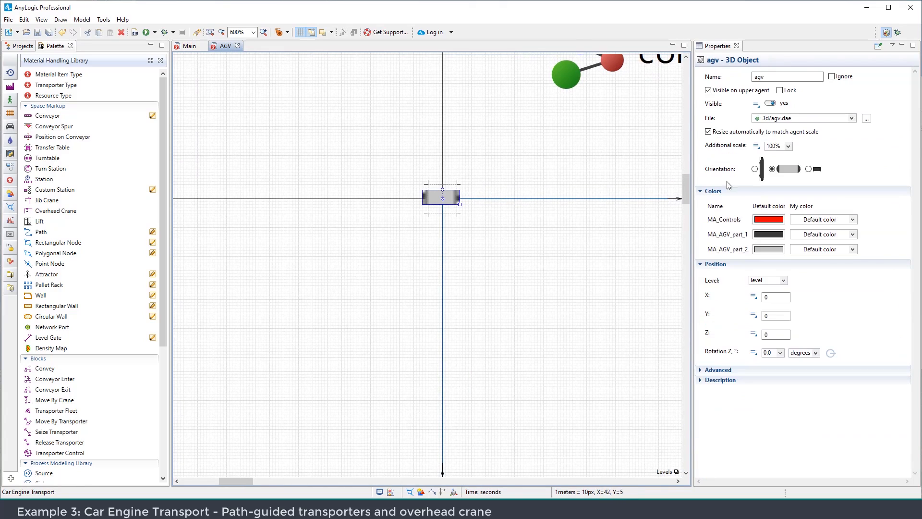
click(787, 146)
click(780, 185)
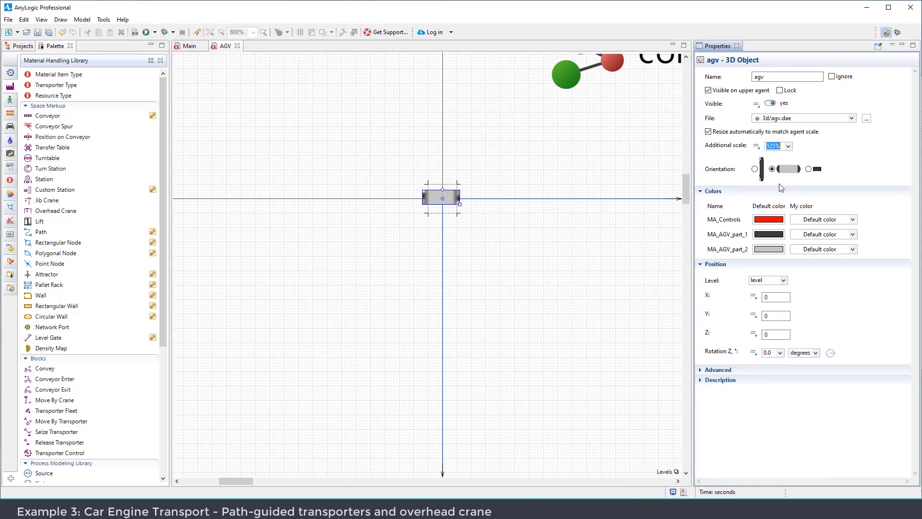
Set the AGV agent type's length to 1.5 meters
click(609, 239)
scroll(777, 319, down, 3)
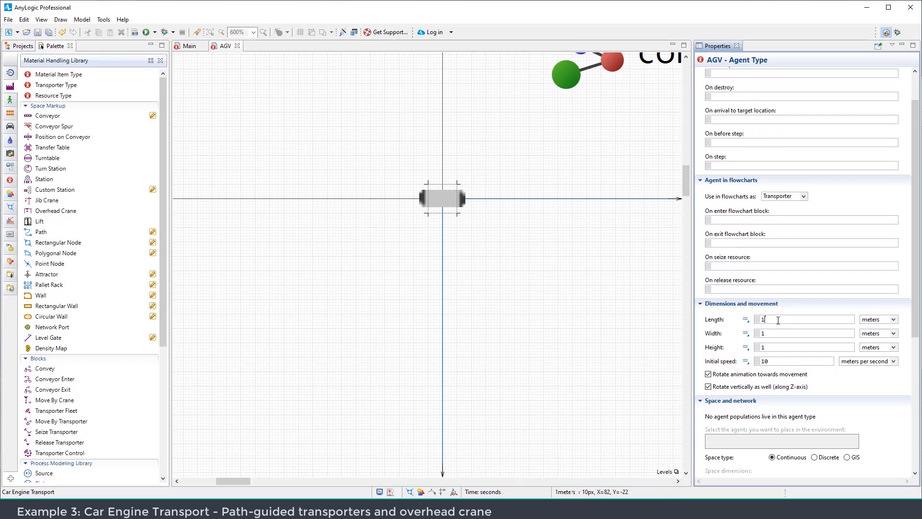
text(.5)
click(474, 190)
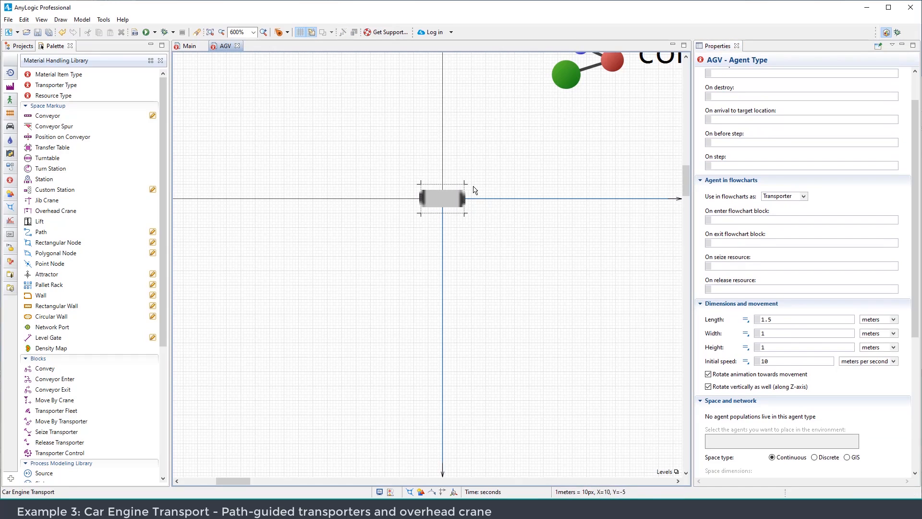
Return to Main and assign AGV as the new transporter type of the AGVs fleet
click(188, 45)
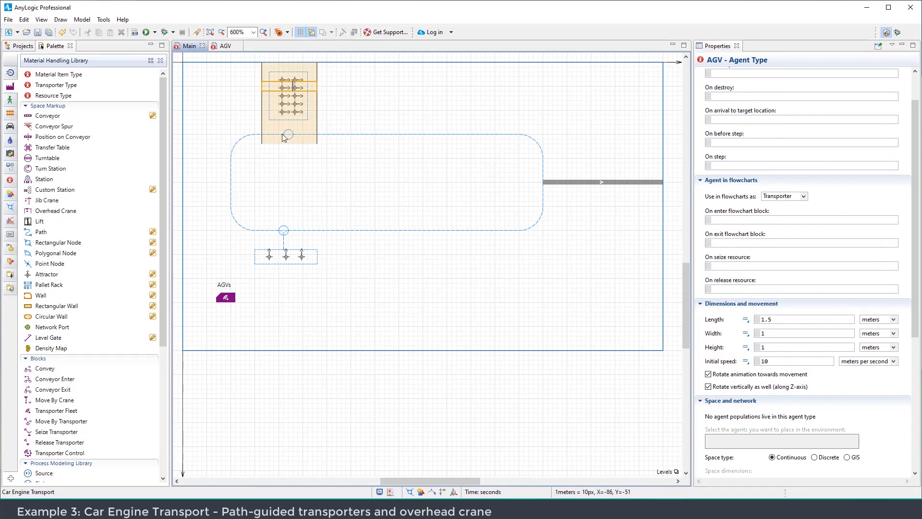
click(231, 299)
click(840, 179)
click(816, 190)
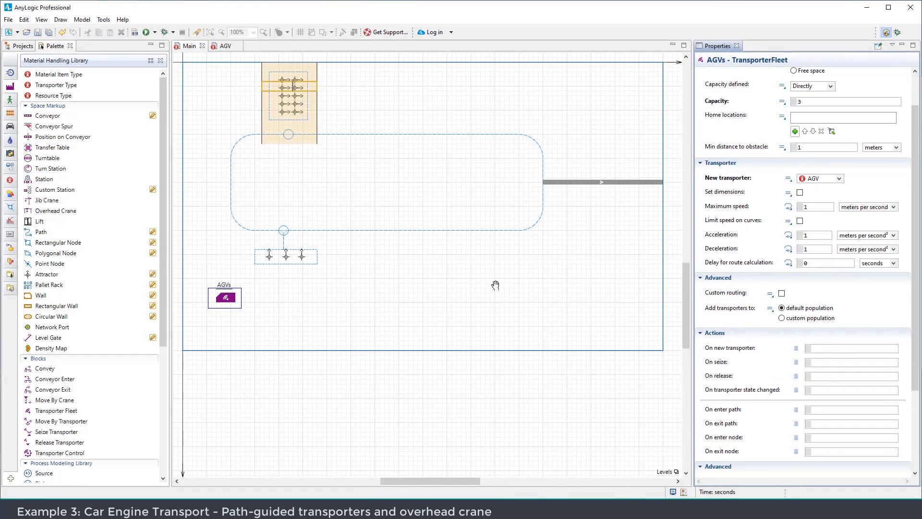
Assign the lower three-attractor rectangular node, node2, as the AGVs fleet's home location
drag(228, 295, 235, 281)
scroll(824, 213, up, 1)
scroll(825, 216, up, 1)
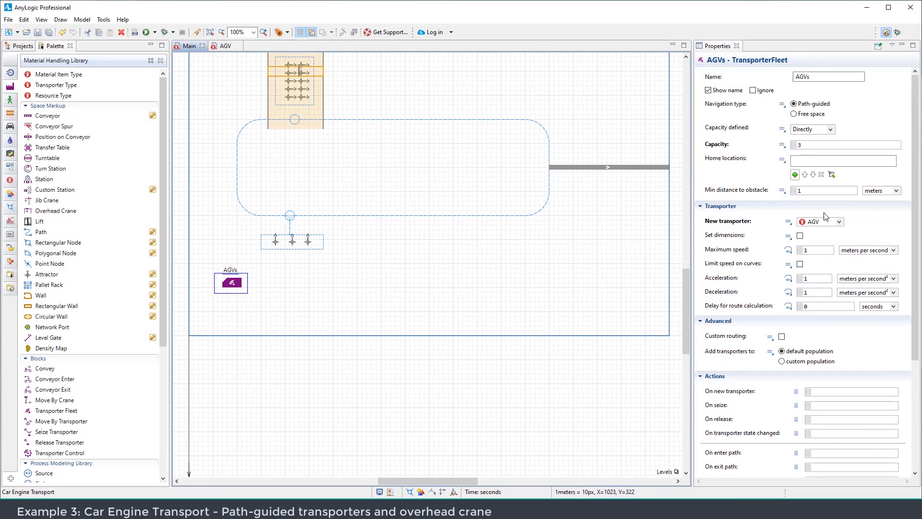
click(831, 175)
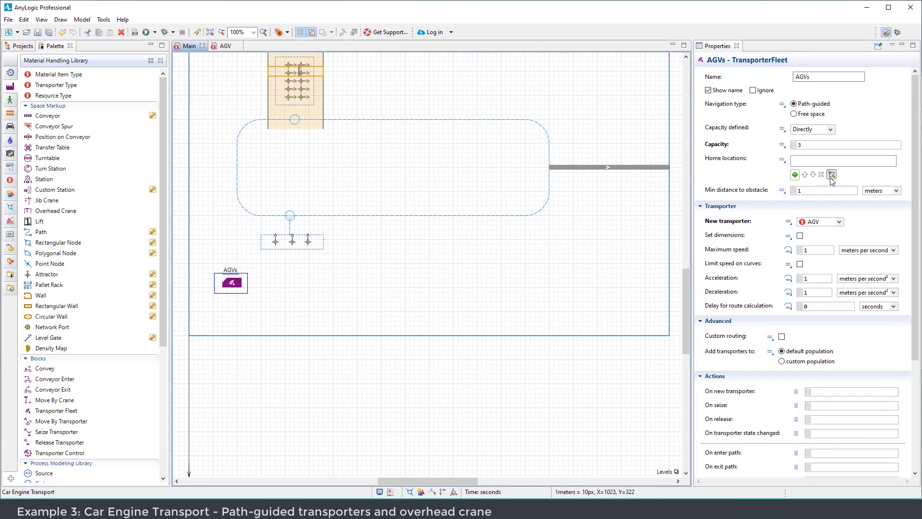
click(310, 252)
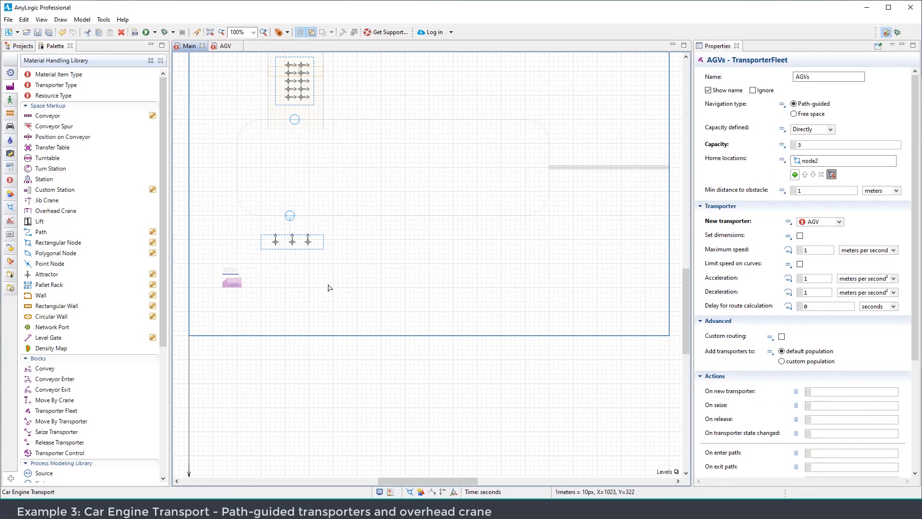
click(390, 288)
Run the Car Engine Transport simulation and inspect the AGVs in their home node and the surrounding layout
click(154, 32)
click(163, 47)
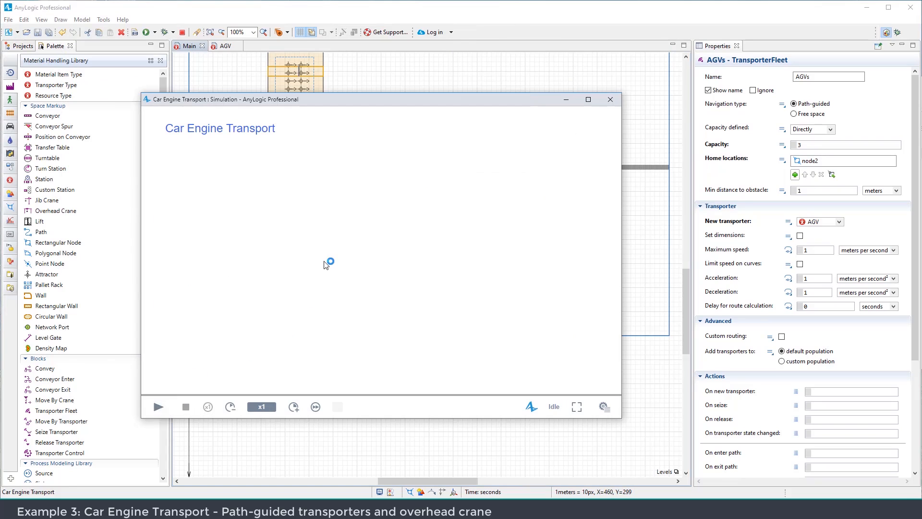
scroll(350, 327, up, 3)
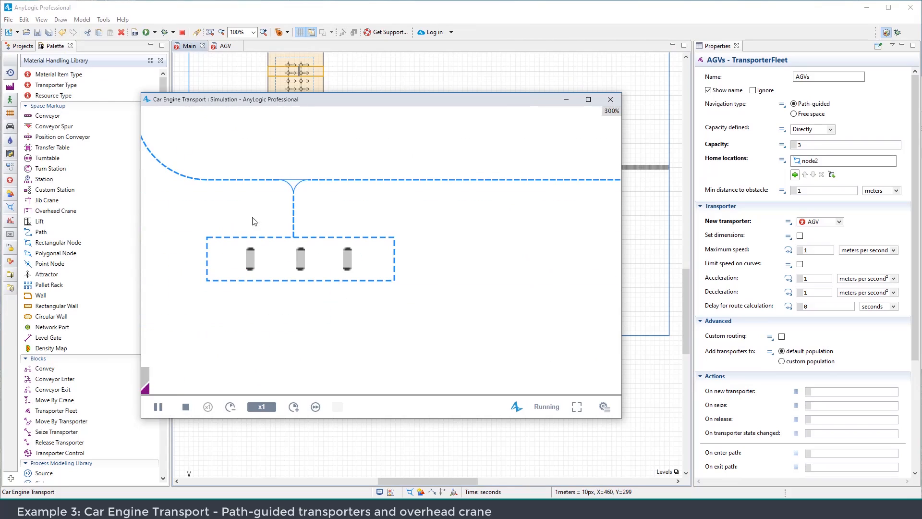
scroll(313, 257, down, 1)
scroll(385, 270, down, 2)
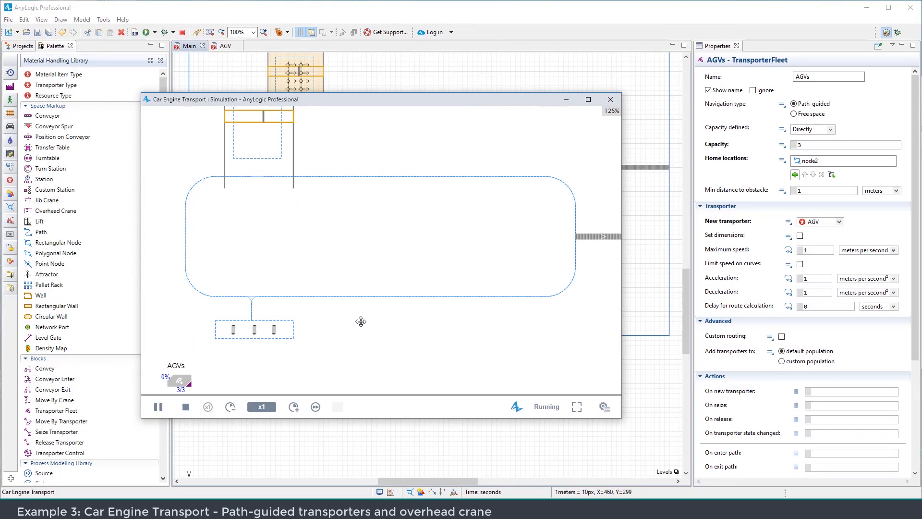
Stop the running simulation and add a Source block beside the AGVs fleet block on Main
click(186, 407)
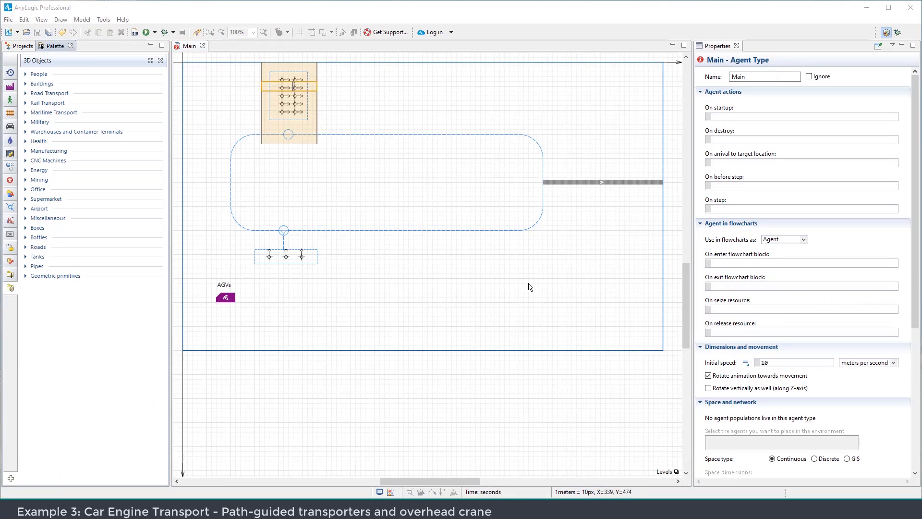
scroll(350, 318, up, 2)
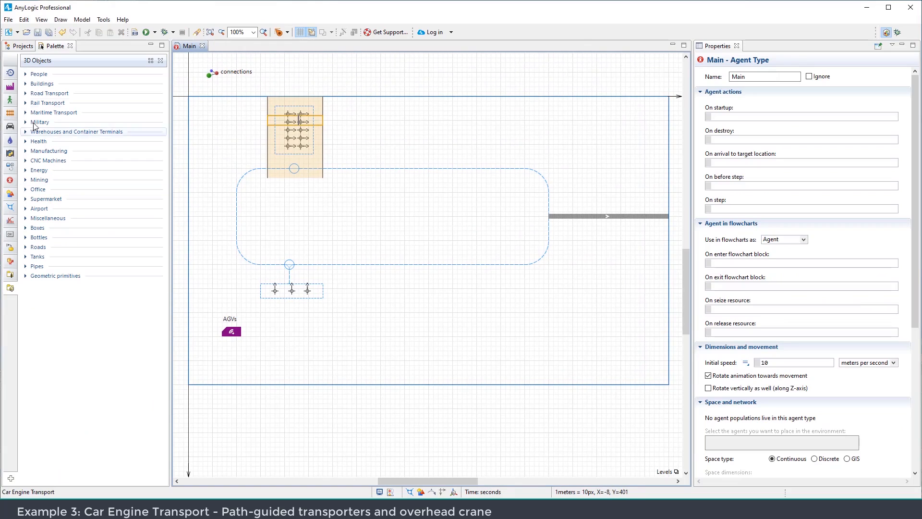
click(10, 88)
scroll(72, 269, down, 6)
drag(42, 276, 292, 345)
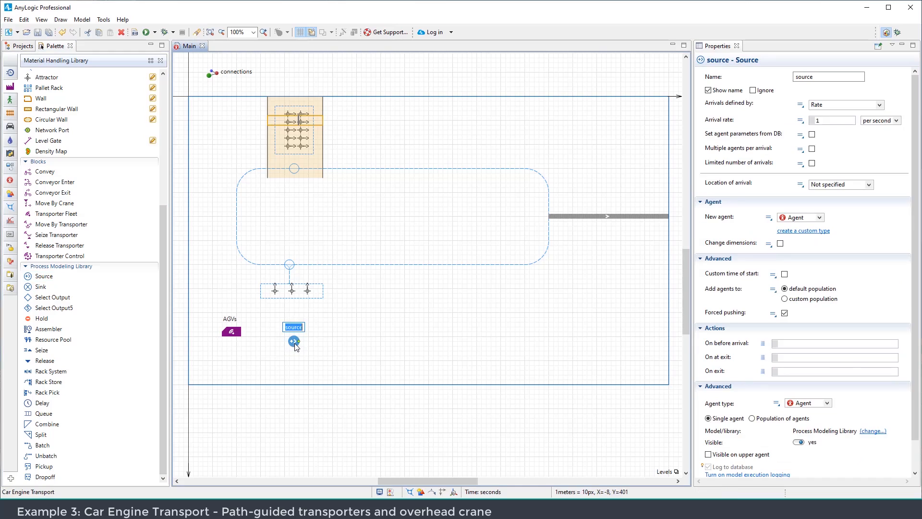
Define the source's arrivals by an interarrival time of 30 seconds, with the first arrival at model start
click(875, 106)
click(836, 122)
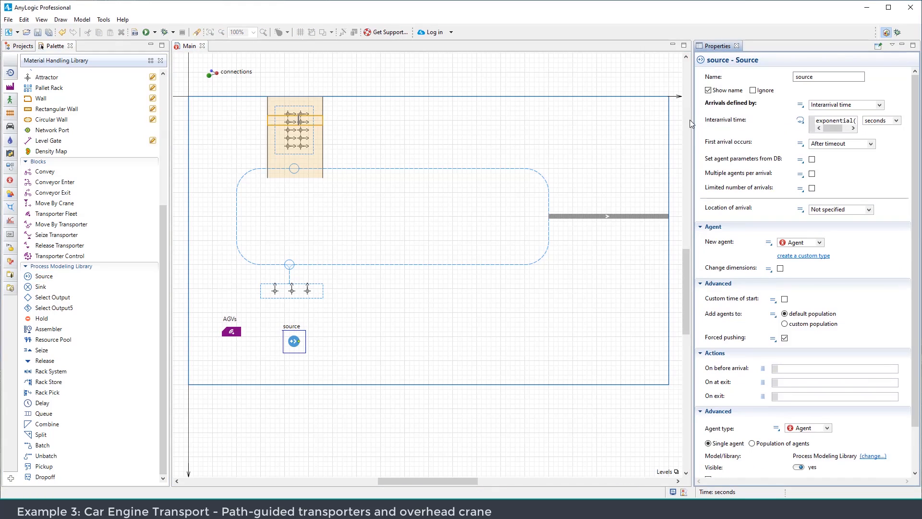
drag(692, 120, 603, 118)
text(30)
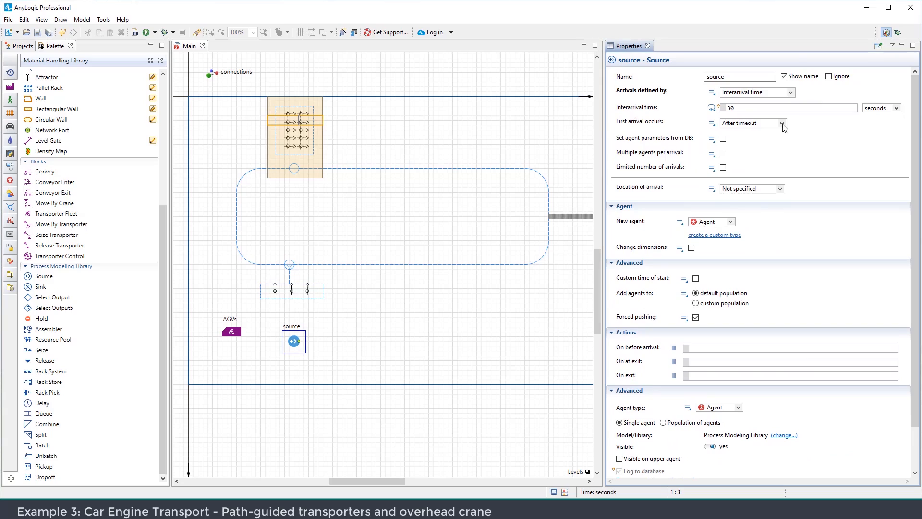
click(783, 124)
click(766, 143)
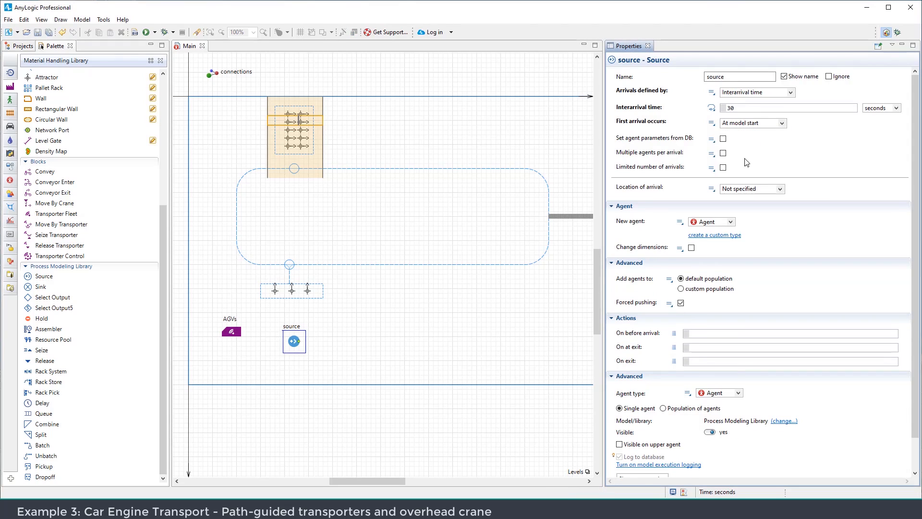
Limit the number of arrivals at the source to a maximum of 9
click(723, 168)
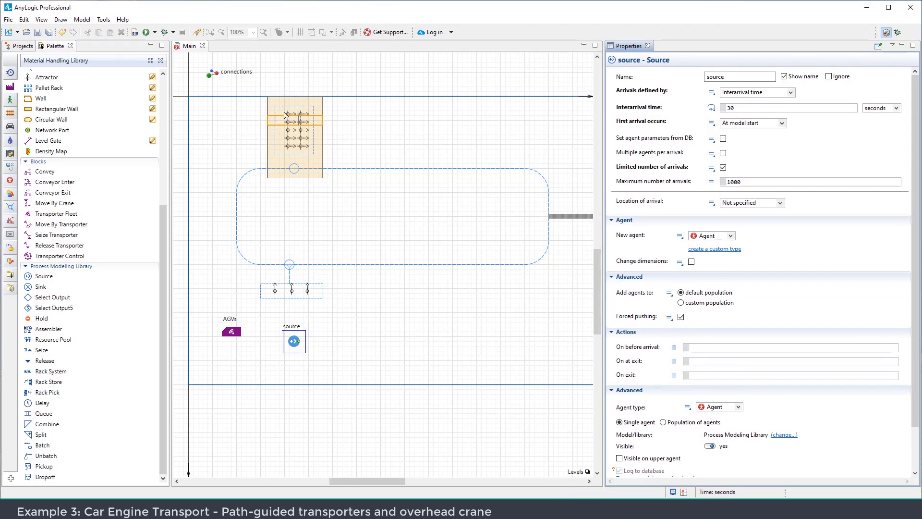
double_click(734, 181)
text(9)
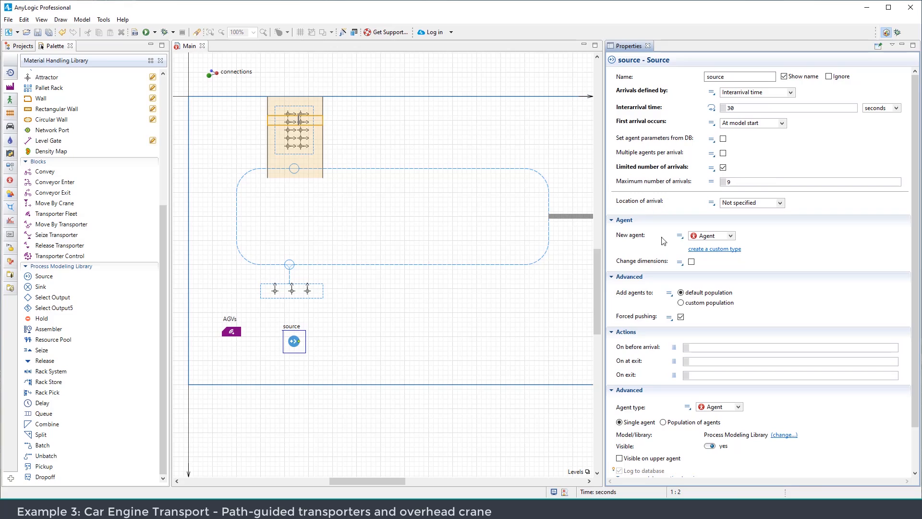
Create a custom agent type CarEngine from scratch for the source, with the Car Engine 3D animation, and close its diagram
mouse_move(644, 239)
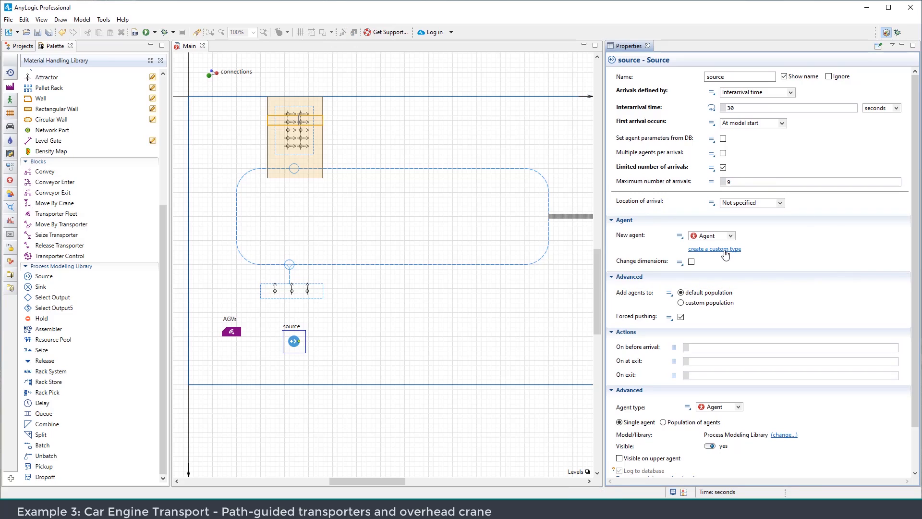
click(723, 249)
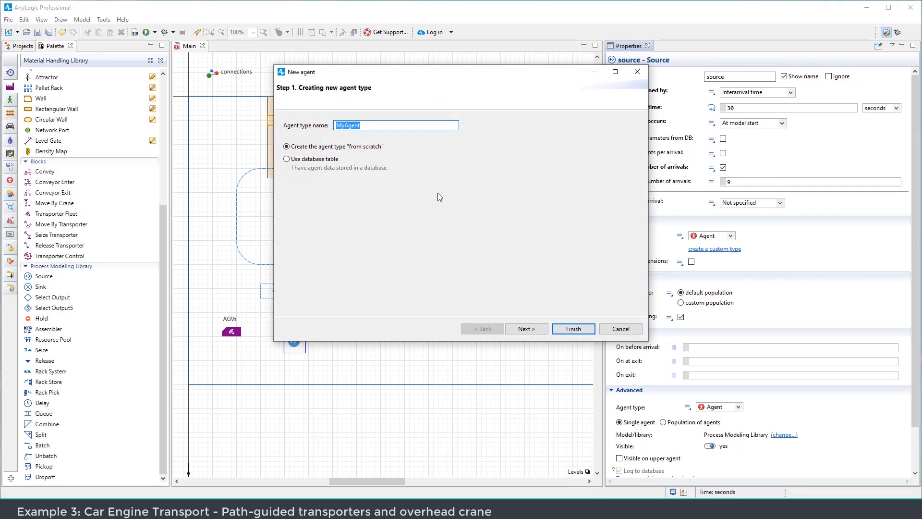
text(CarEngine)
click(532, 329)
click(290, 137)
click(290, 215)
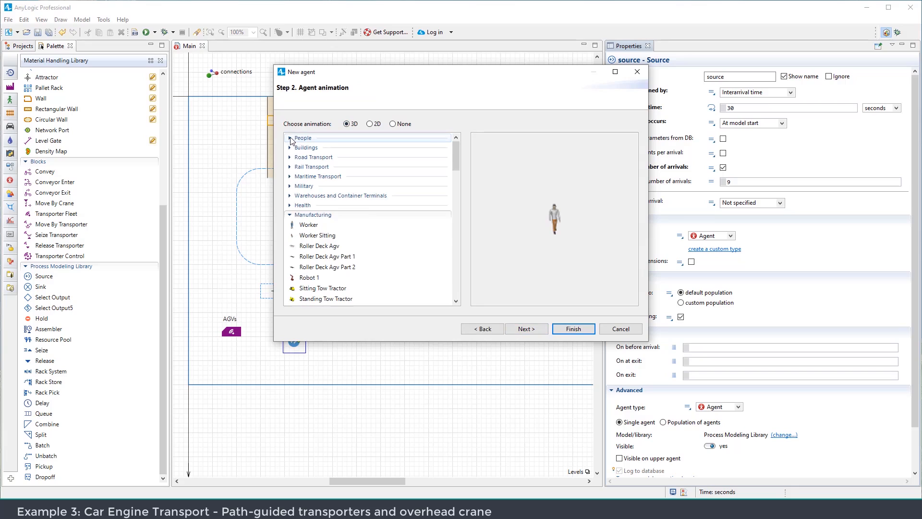
scroll(308, 226, down, 1)
scroll(336, 224, down, 3)
scroll(336, 224, down, 12)
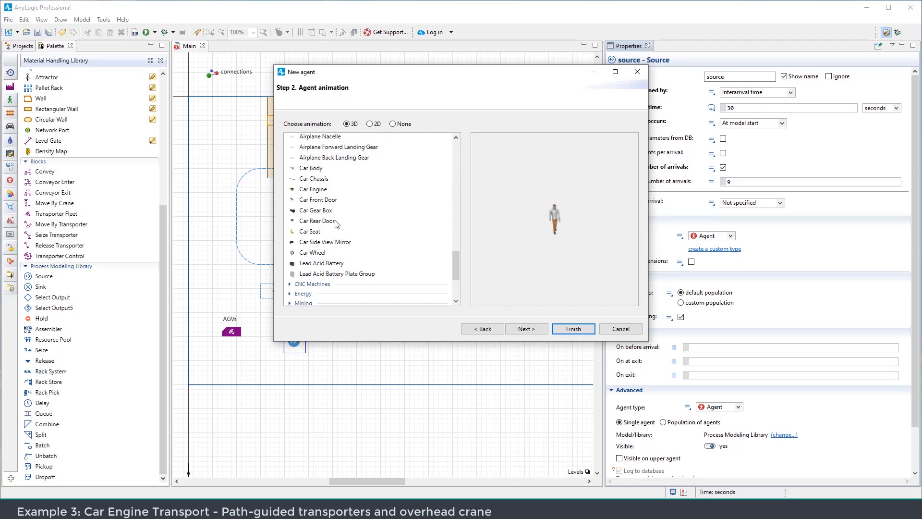
click(309, 191)
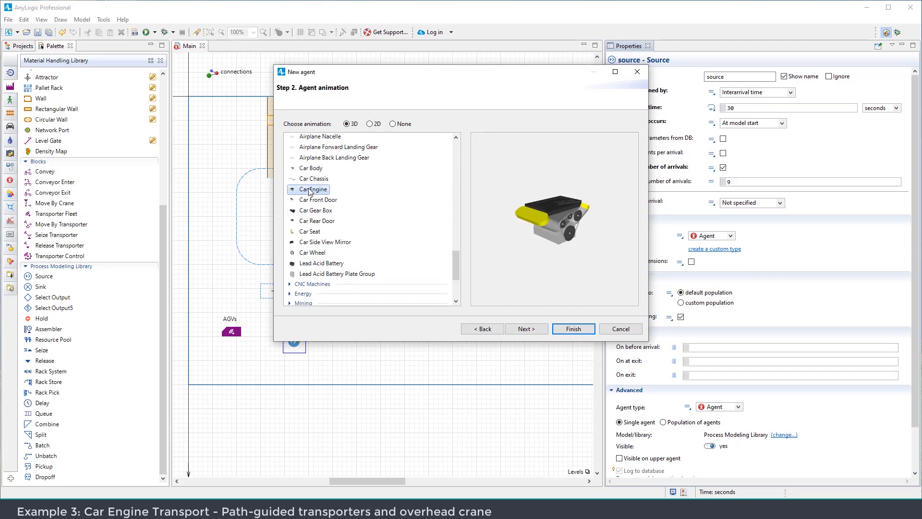
click(525, 329)
click(576, 329)
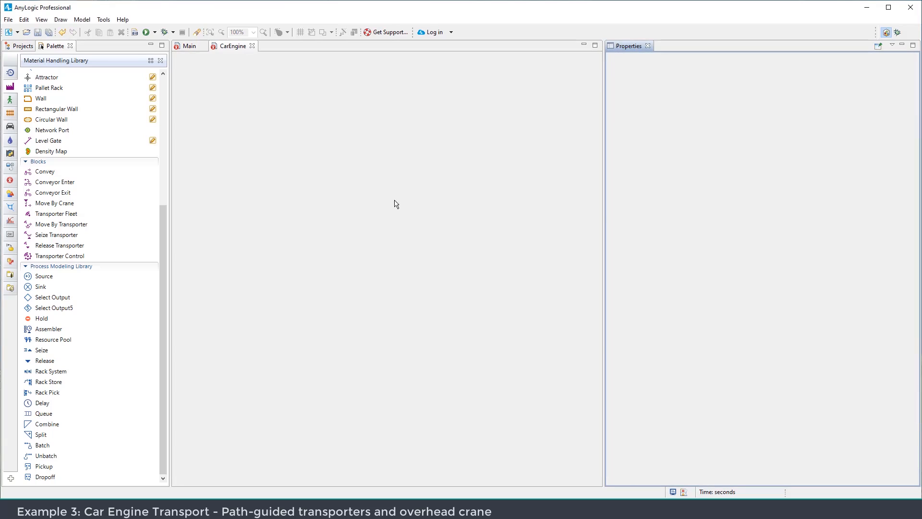
click(251, 45)
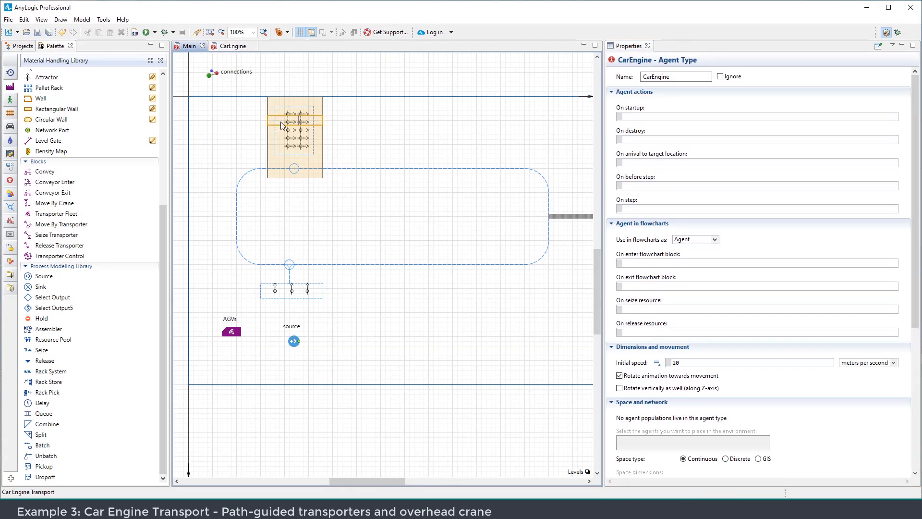
Set the source's location of arrival to Network / GIS node, using the rectangular node inside the overhead crane area
click(294, 341)
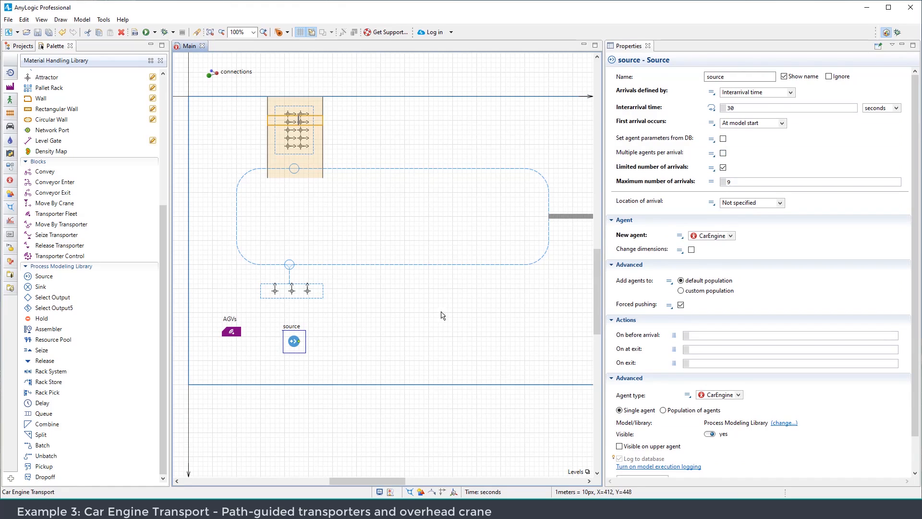
click(782, 203)
click(770, 221)
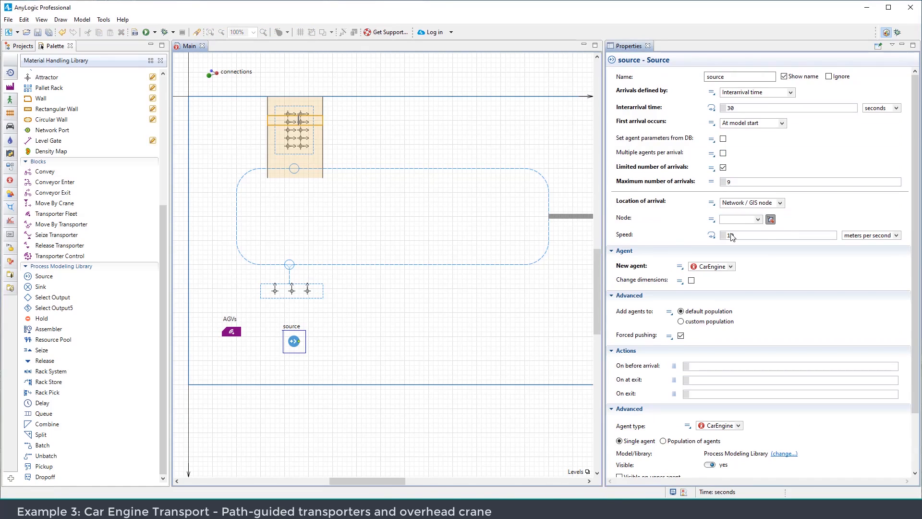
click(310, 156)
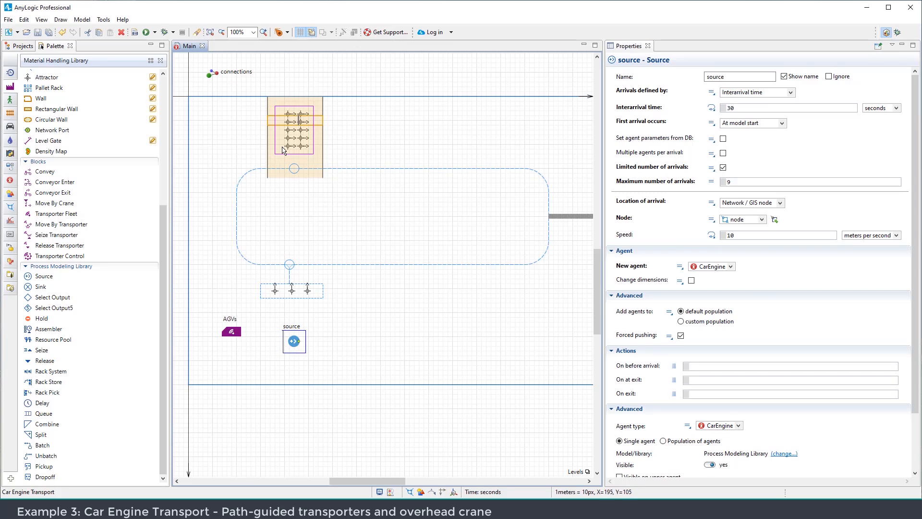
Add a Seize Transporter block after the source, connected to its output
drag(351, 332, 339, 310)
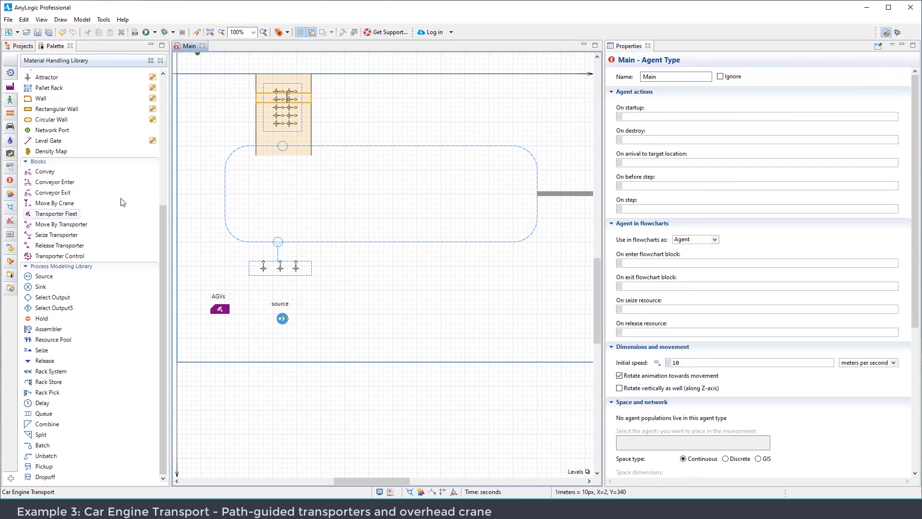
scroll(50, 185, up, 2)
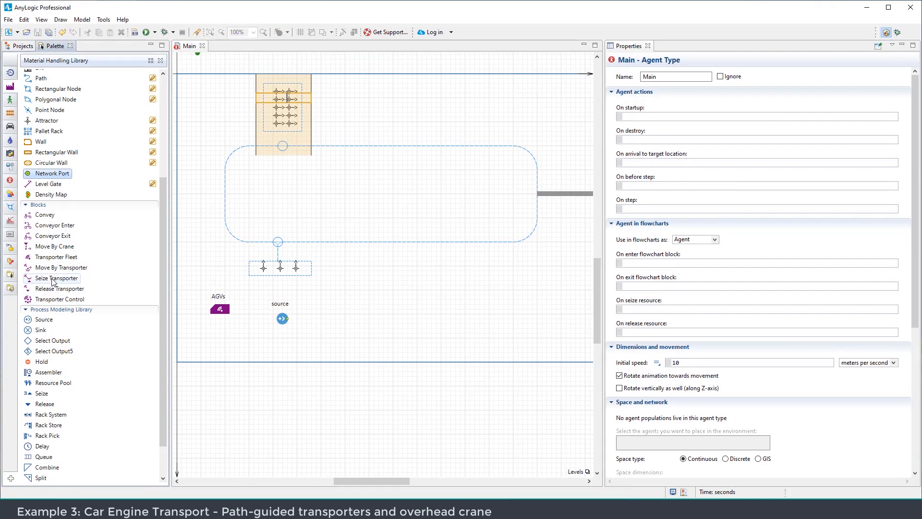
click(55, 288)
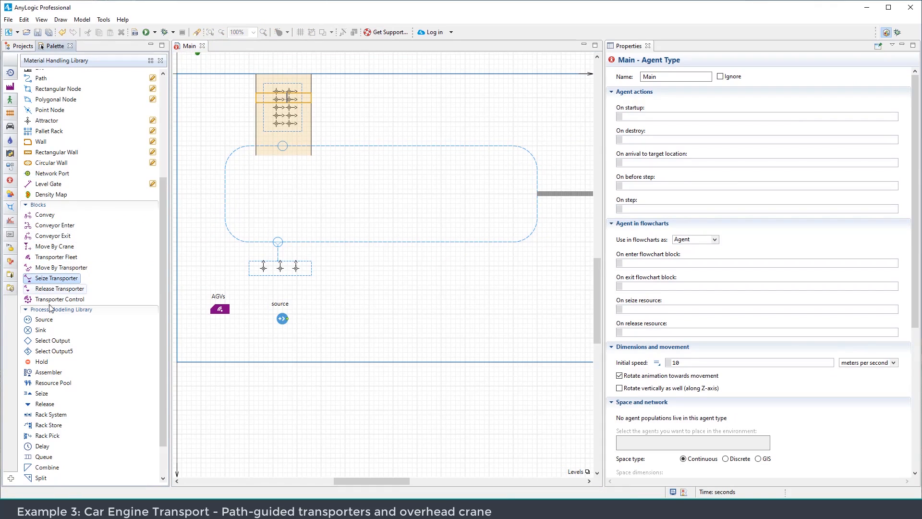
click(57, 278)
drag(58, 283, 334, 324)
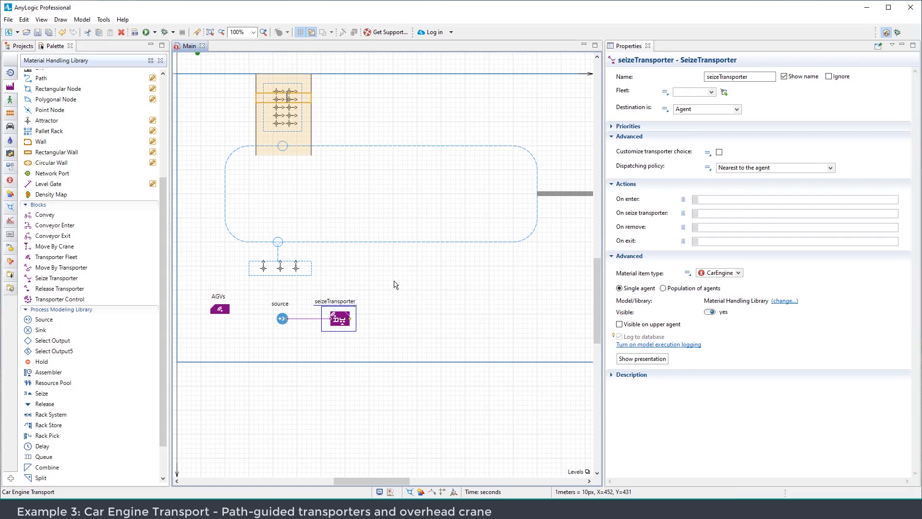
Set the Seize Transporter block's fleet to AGVs and its destination to Node, using point node node1 under the crane
click(711, 92)
click(684, 108)
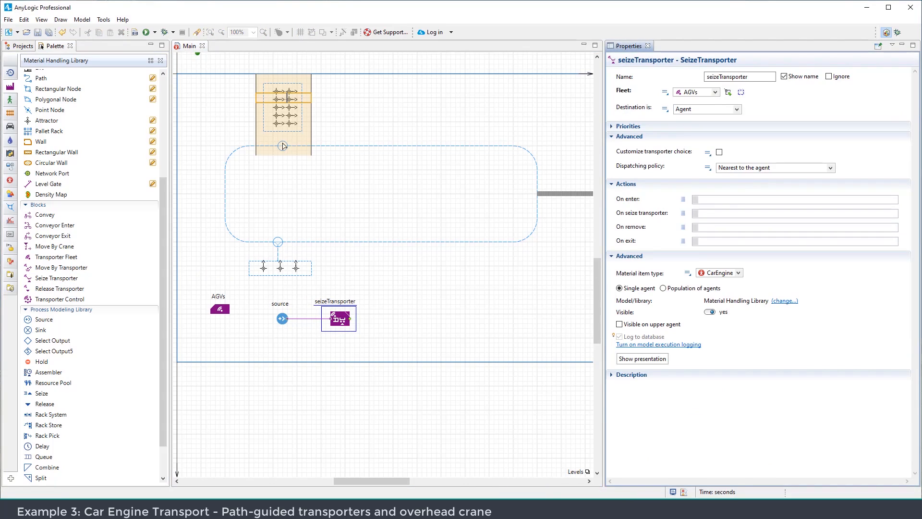
click(736, 110)
click(692, 127)
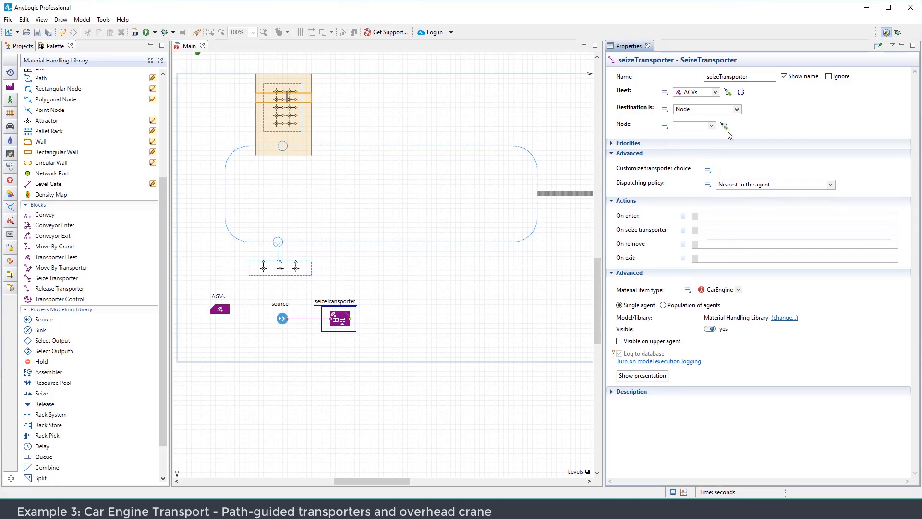
click(723, 126)
click(284, 151)
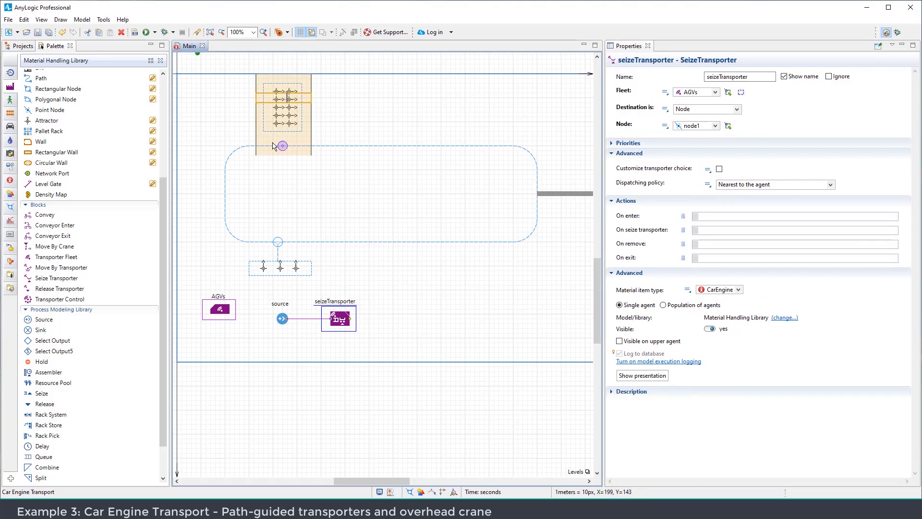
Add a Move By Transporter block connected after seizeTransporter and disable its Seize transporter option
scroll(405, 284, down, 2)
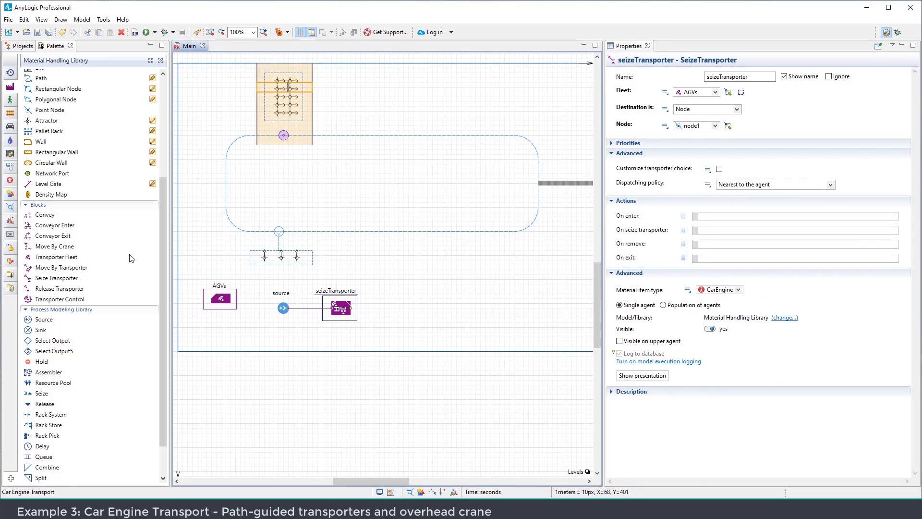
drag(56, 268, 412, 309)
click(407, 328)
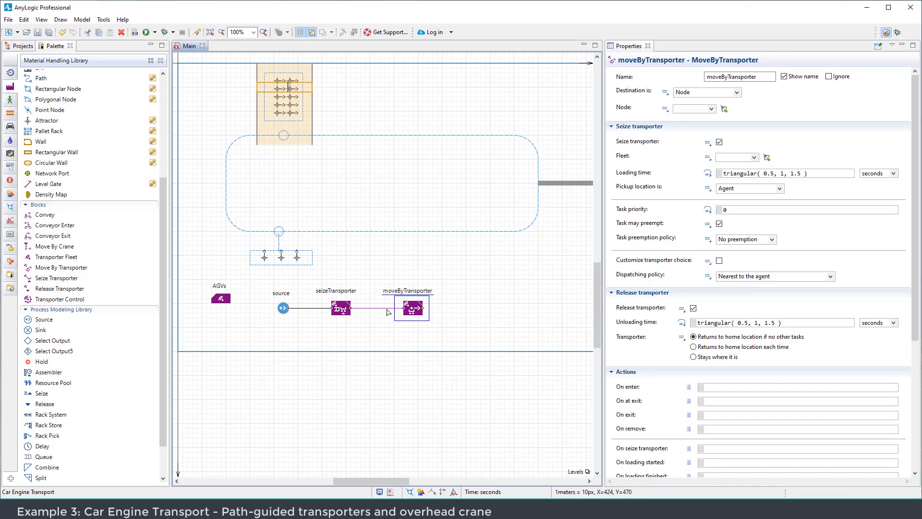
click(719, 141)
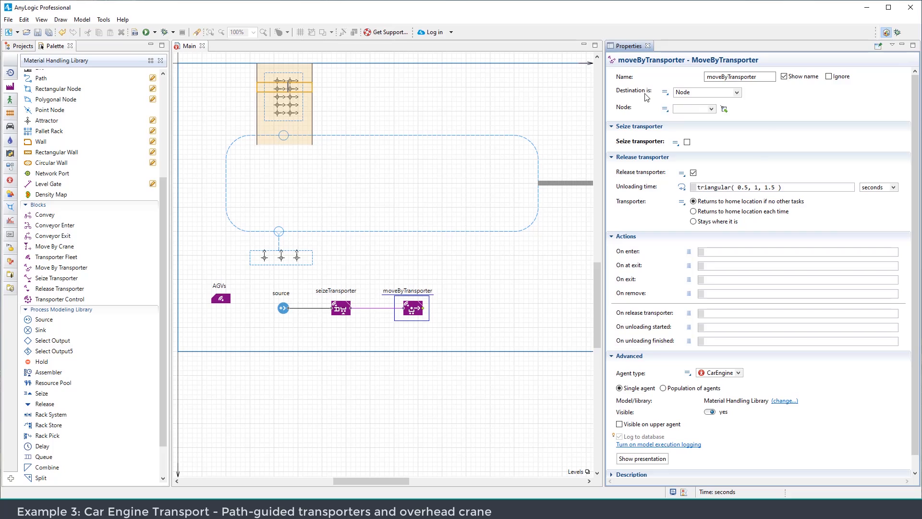
Set the Move By Transporter block's destination to Conveyor, with conveyor as the target
mouse_move(647, 98)
click(736, 92)
click(708, 123)
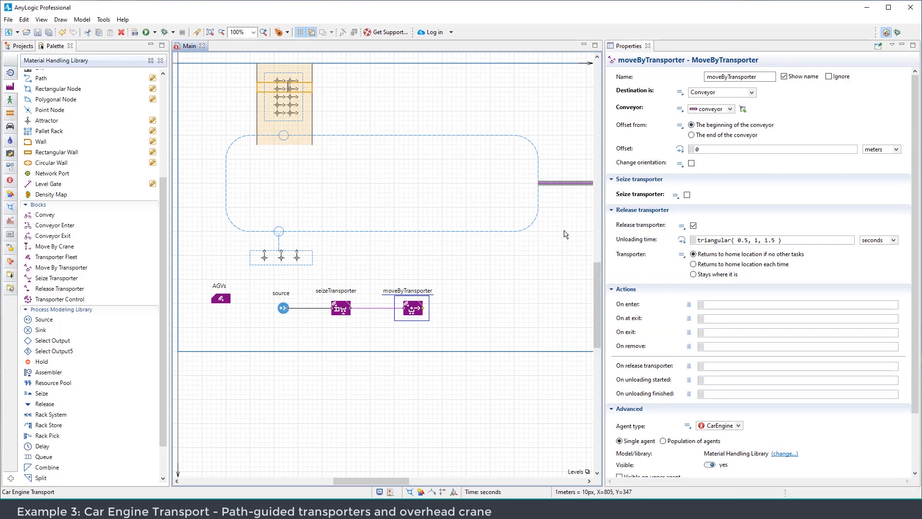
scroll(564, 233, right, 2)
drag(509, 249, 548, 241)
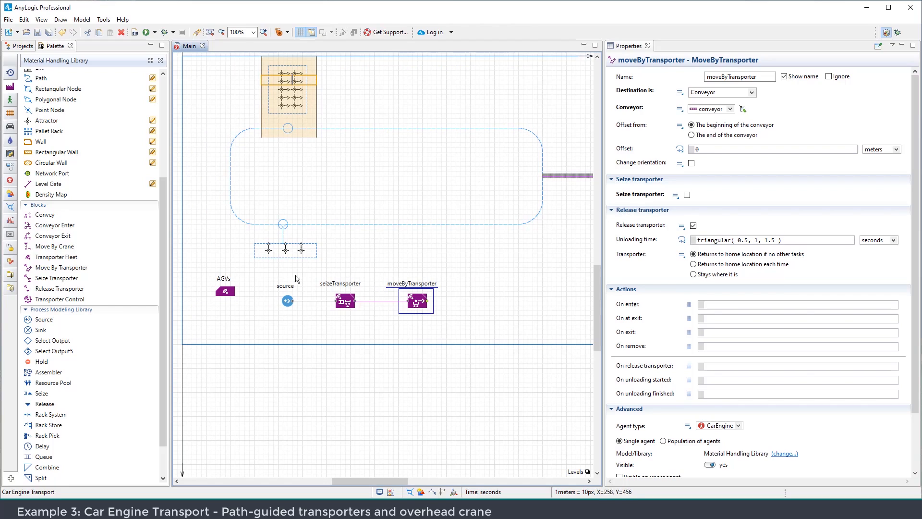
Add a Sink block after moveByTransporter and connect it to the end of the flowchart
drag(40, 330, 397, 375)
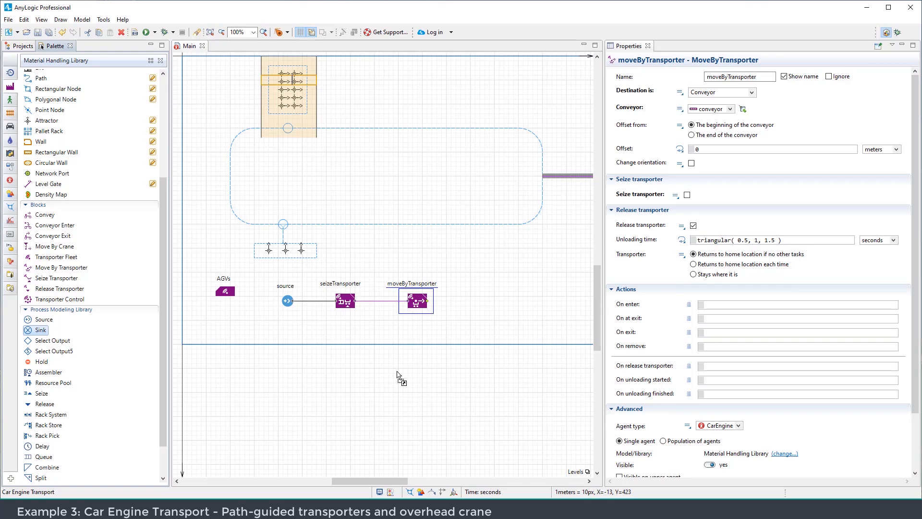
drag(397, 375, 494, 301)
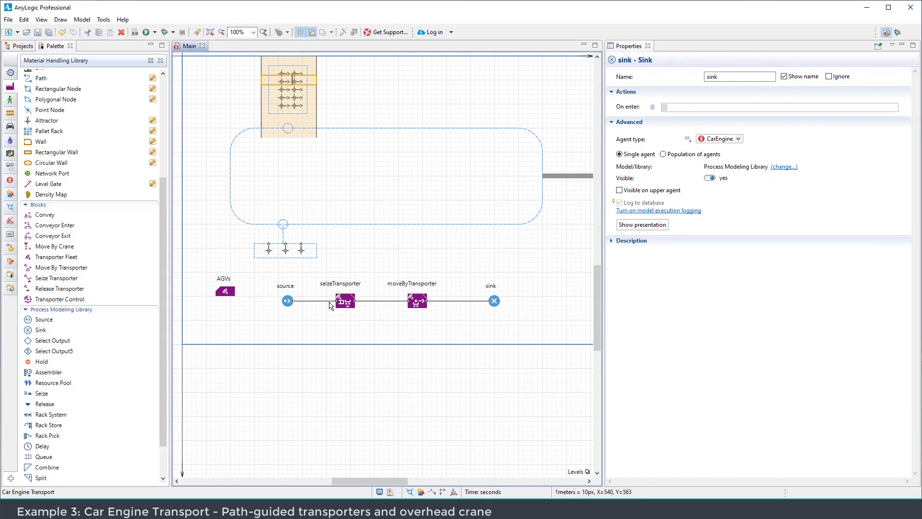
Examine the seizeTransporter block's custom transporter choice setting and its dispatching policy options
click(331, 306)
click(343, 301)
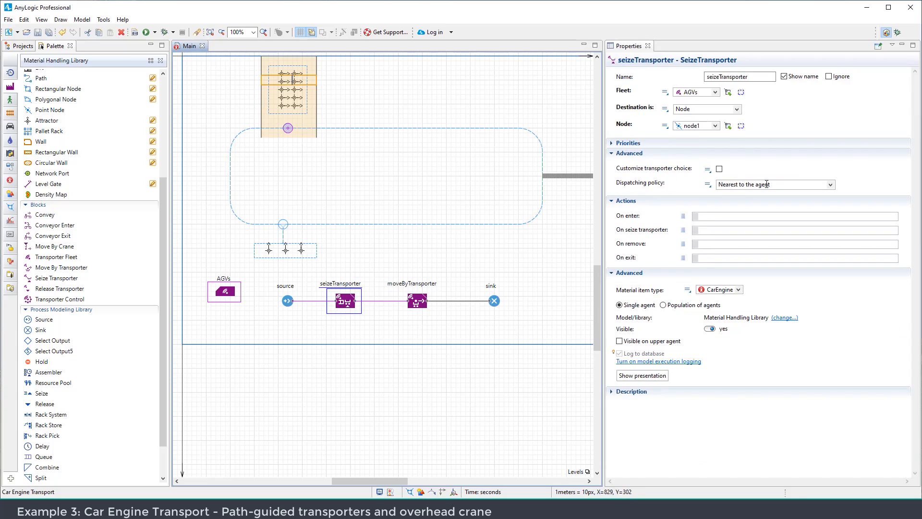
click(719, 169)
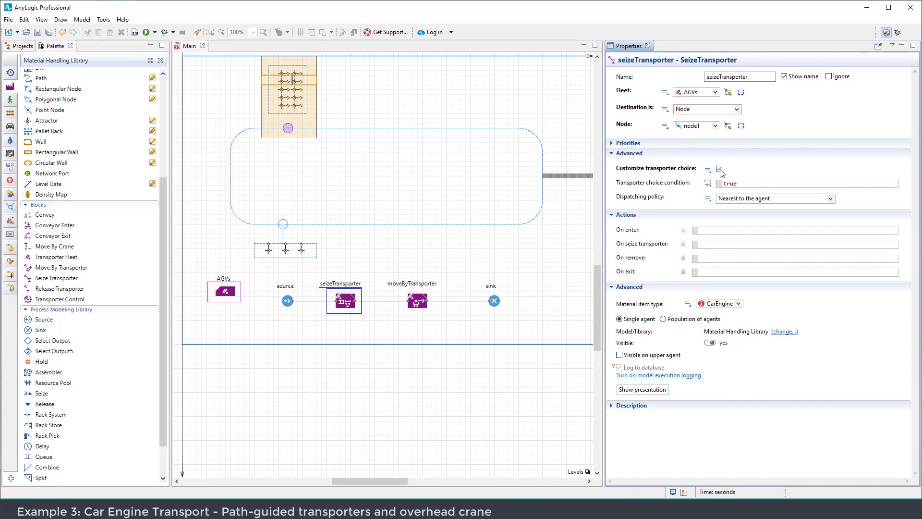
click(719, 170)
click(831, 185)
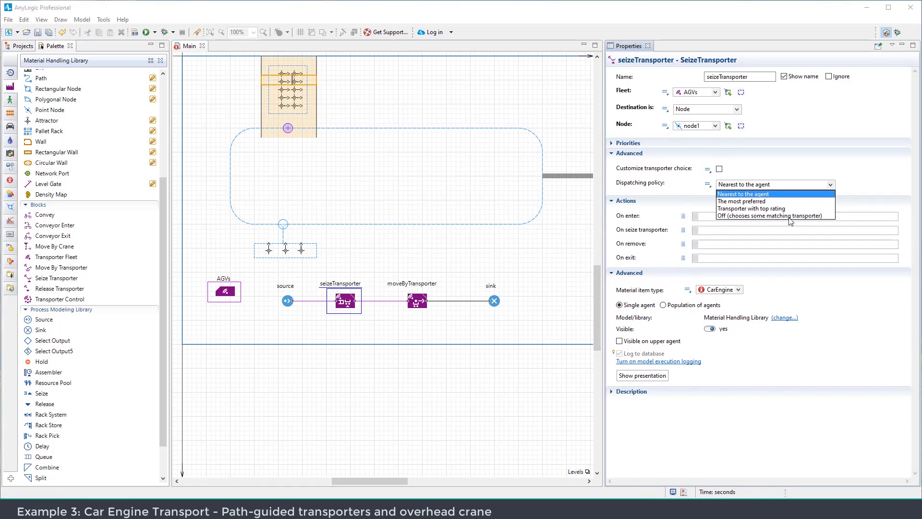
click(846, 180)
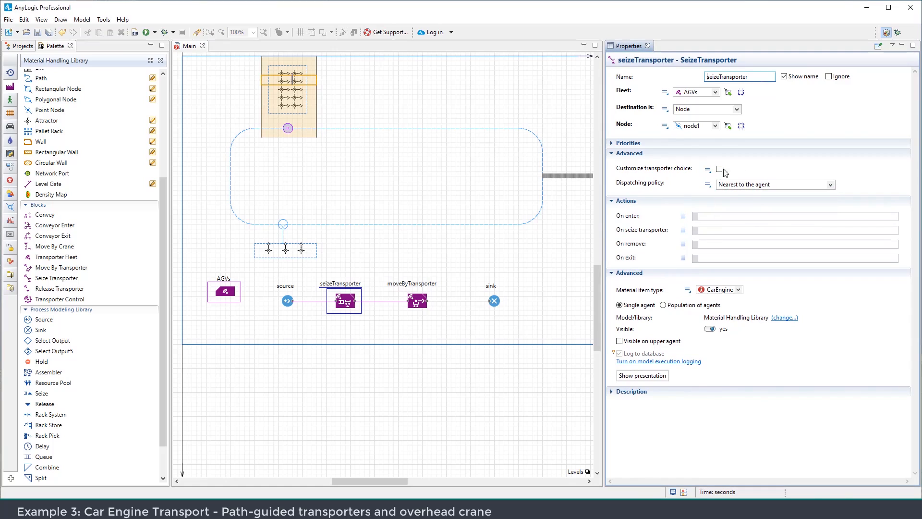
click(719, 169)
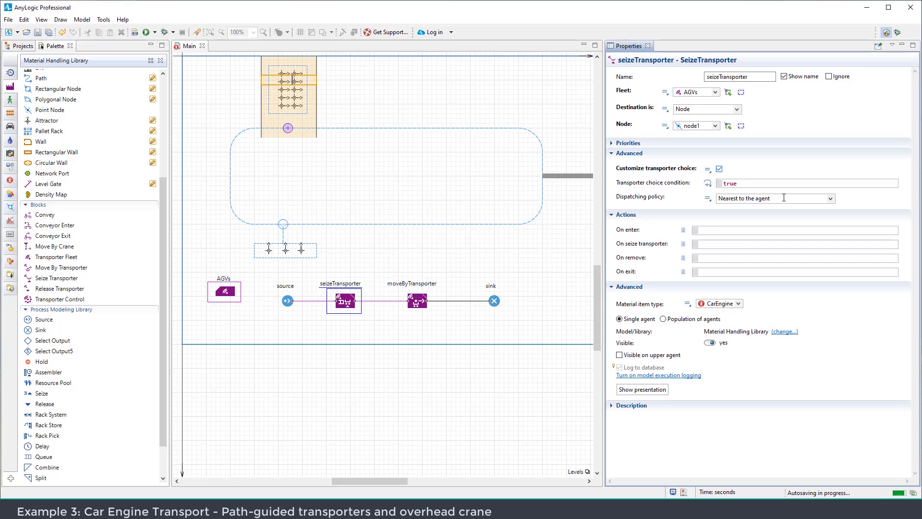
click(830, 200)
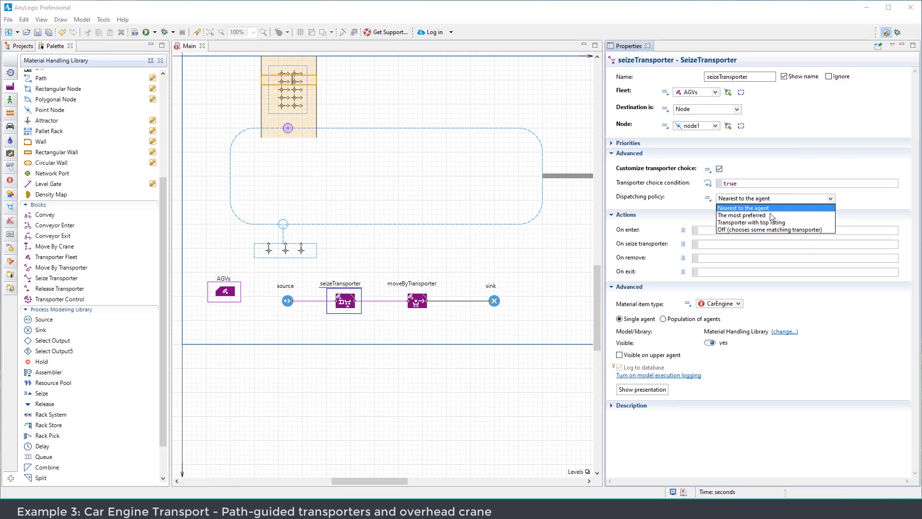
click(858, 205)
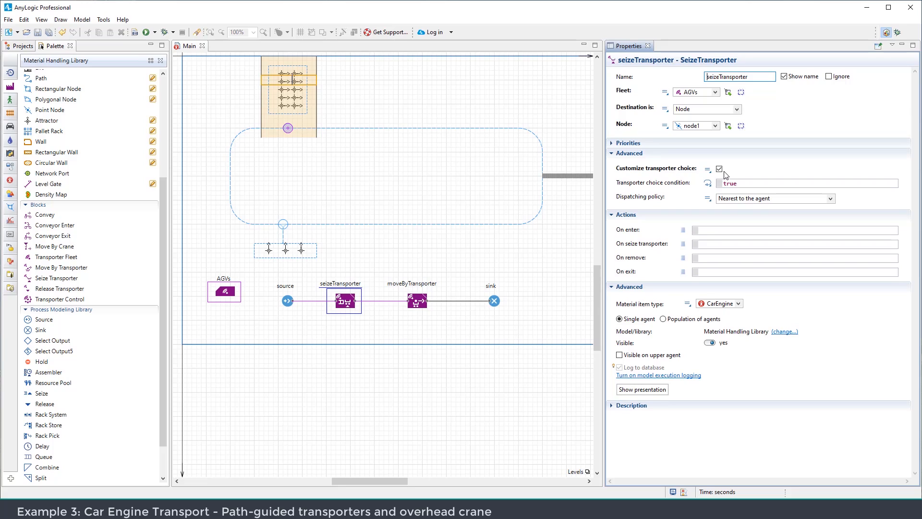
click(720, 169)
click(542, 259)
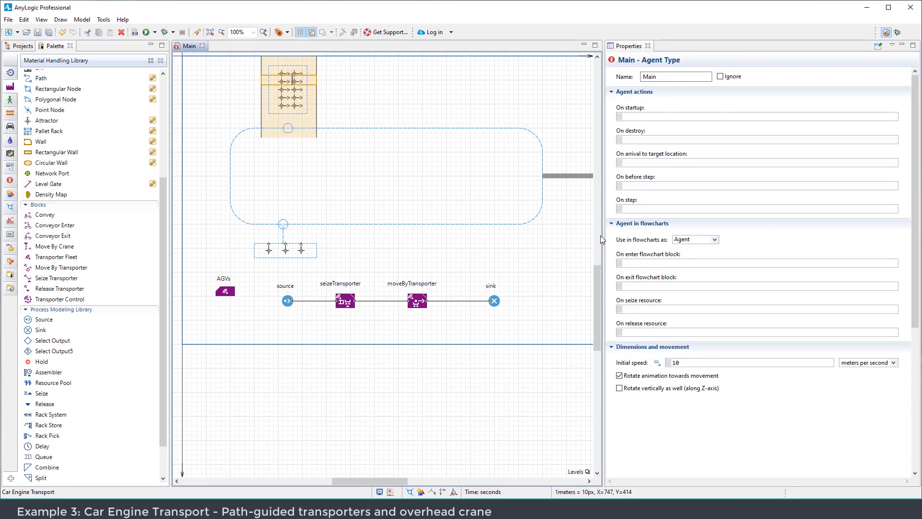
Run the Car Engine Transport simulation, speed it up to x10 to watch the AGVs in 2D, and close it
drag(604, 235, 698, 239)
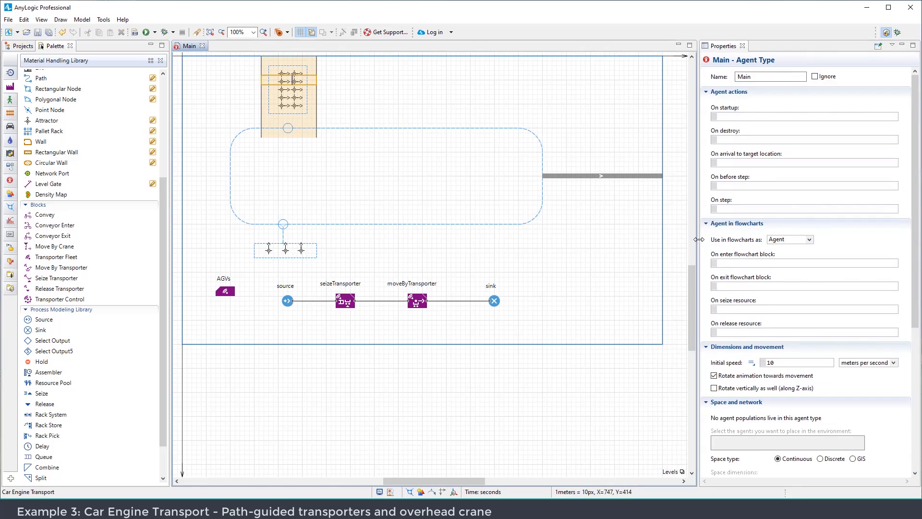
drag(506, 236, 518, 256)
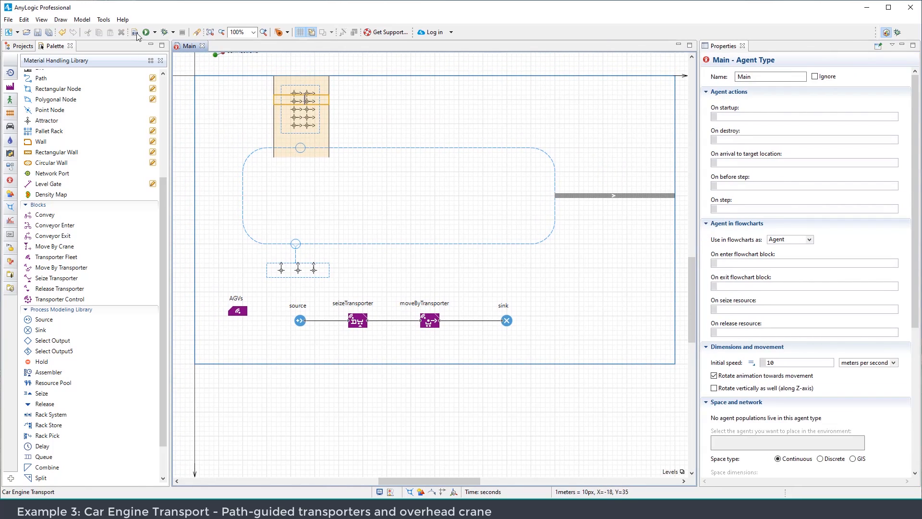
click(156, 33)
click(179, 45)
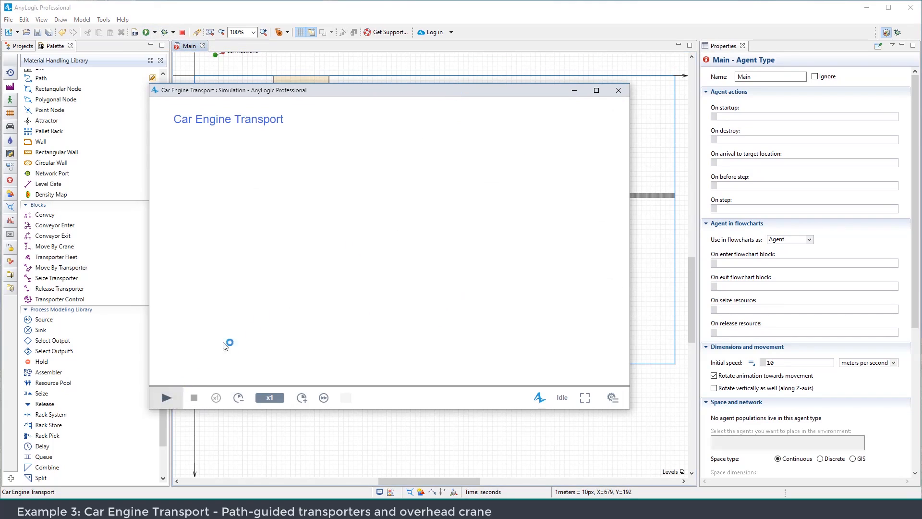
click(177, 390)
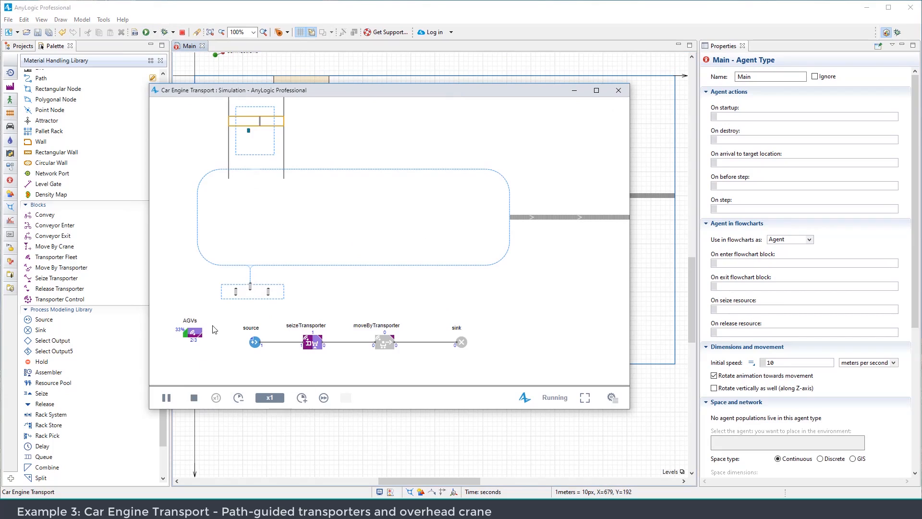
click(302, 399)
click(302, 398)
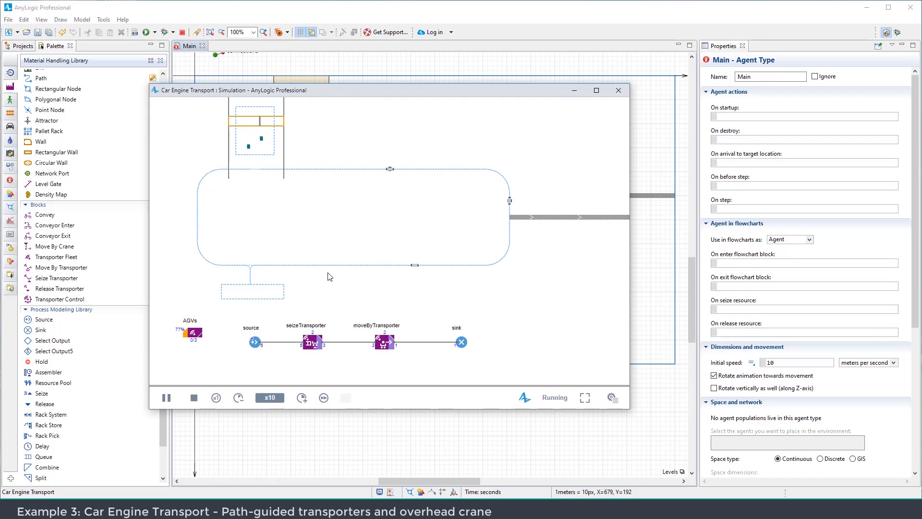
click(619, 90)
Add a 3D window below the model frame and enlarge it to match the frame's width
scroll(507, 256, down, 5)
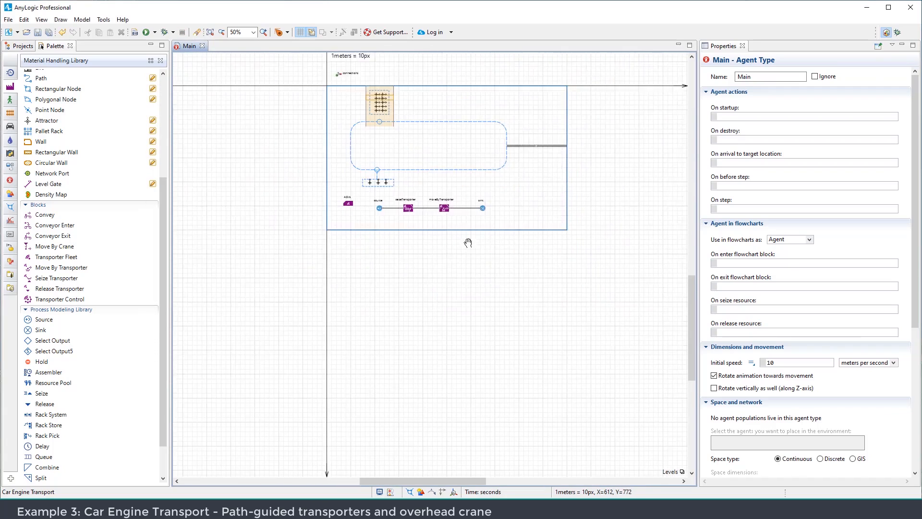
click(10, 193)
drag(49, 211, 326, 222)
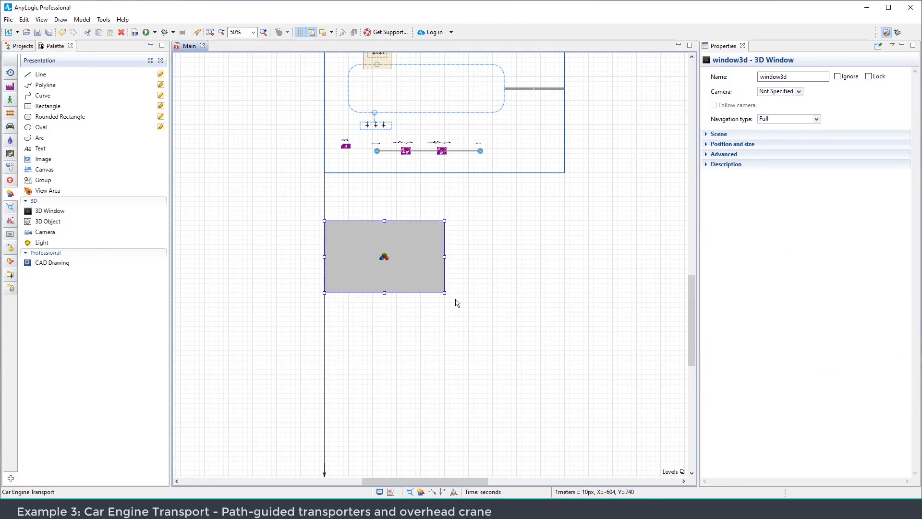
drag(445, 293, 564, 363)
drag(591, 283, 586, 316)
drag(413, 231, 405, 250)
Place a camera between the model frame and the 3D window, outside their left edge, and assign it to window3d
drag(52, 232, 290, 247)
click(344, 290)
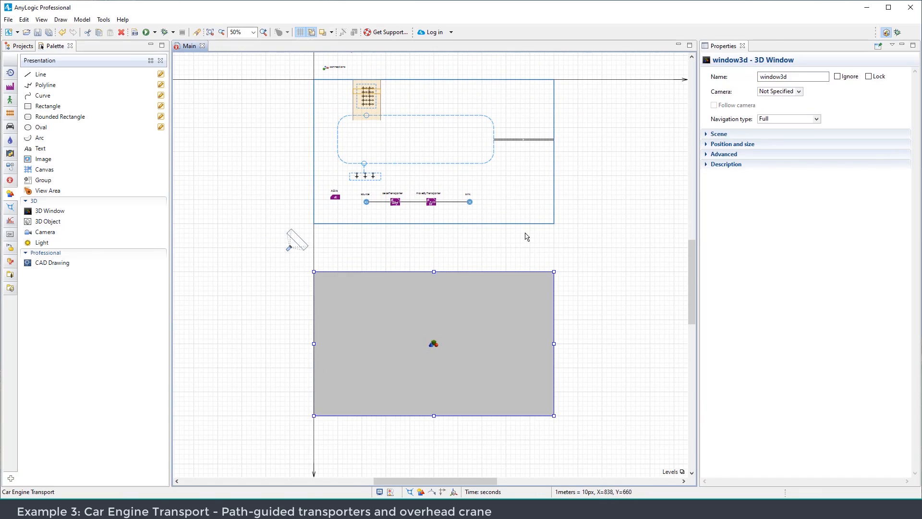
click(799, 92)
click(793, 101)
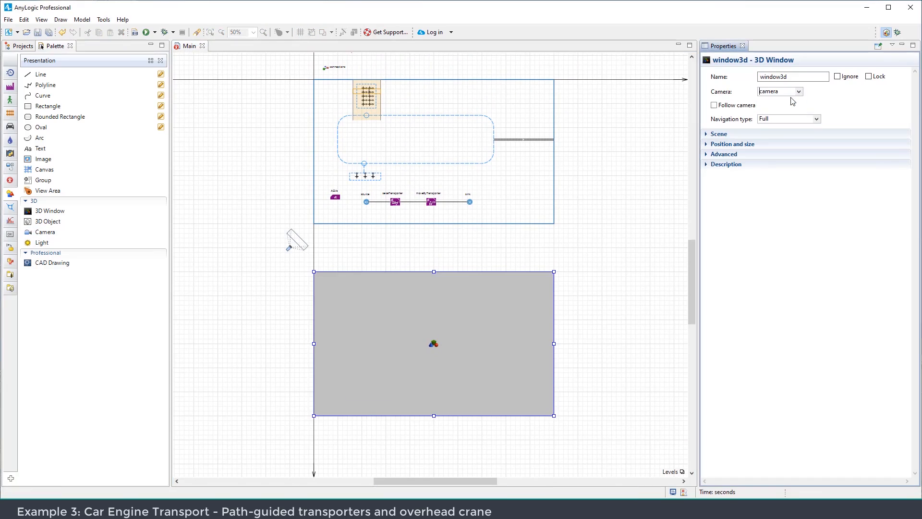
Run the simulation with the developer panel shown and switch the view to window3d
click(145, 32)
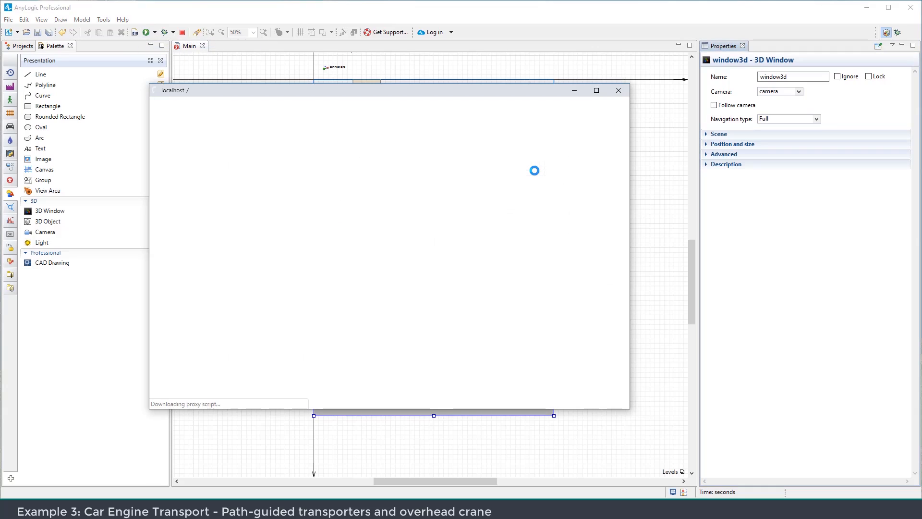
click(613, 396)
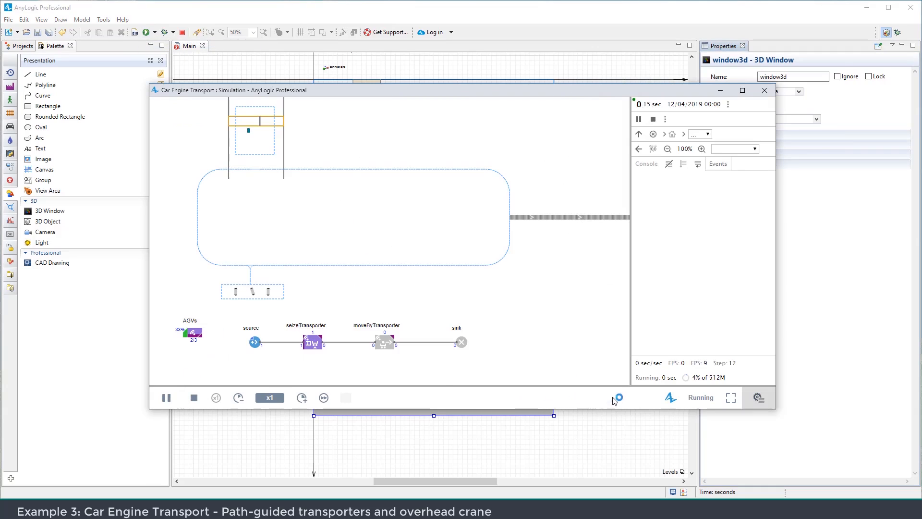
click(742, 149)
click(744, 159)
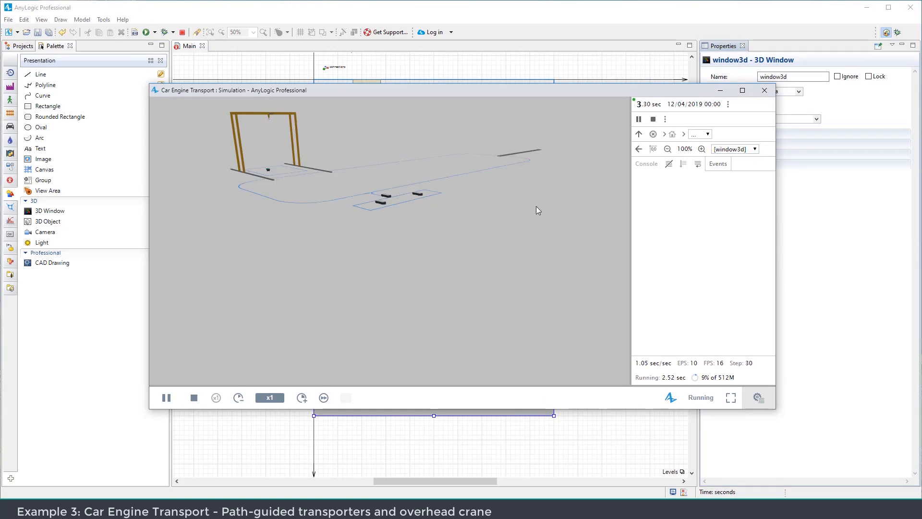
Adjust the 3D view to show the crane, the whole AGV loop and the conveyor, and copy the camera location
scroll(393, 211, up, 6)
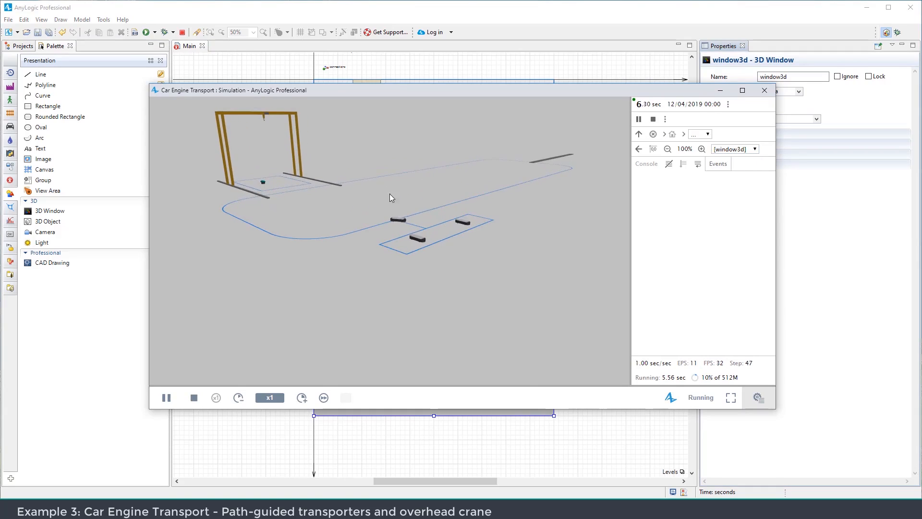
scroll(403, 331, down, 5)
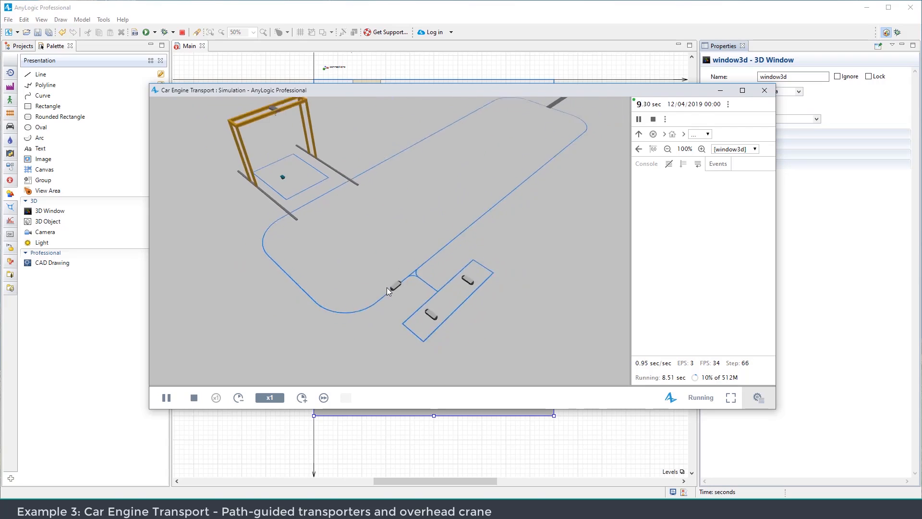
drag(411, 224, 370, 284)
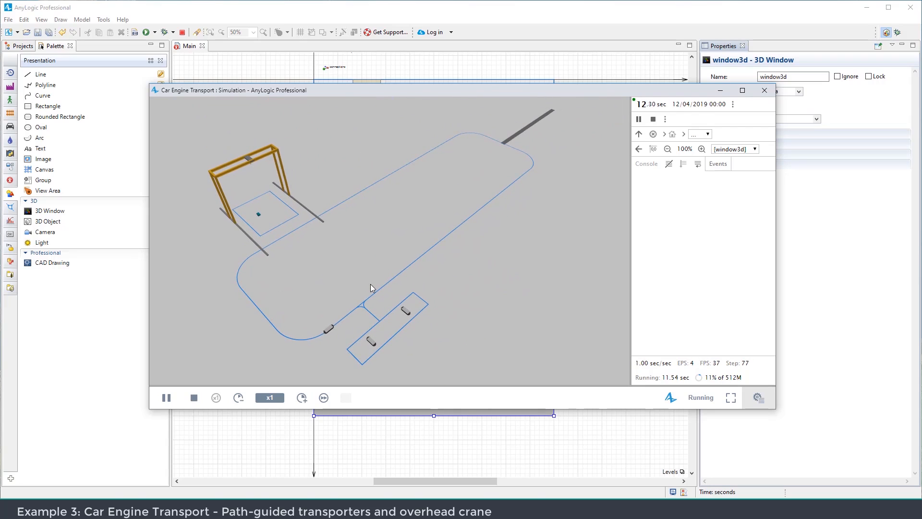
right_click(409, 195)
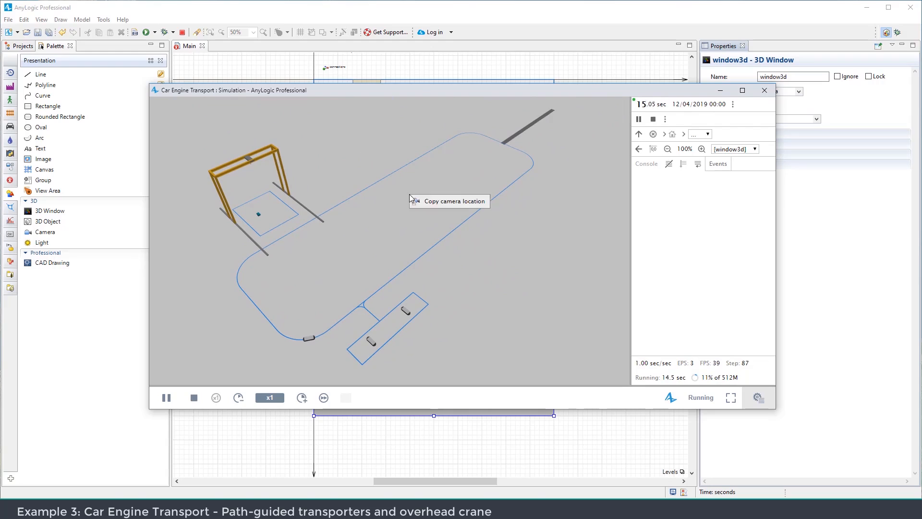
click(435, 201)
Apply the copied coordinates to the camera in the Main diagram
click(599, 423)
click(600, 426)
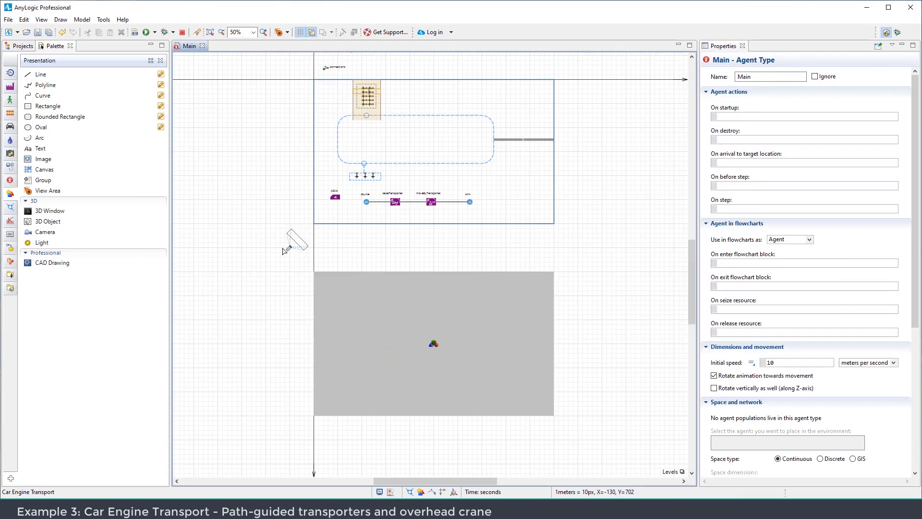
click(293, 243)
click(770, 130)
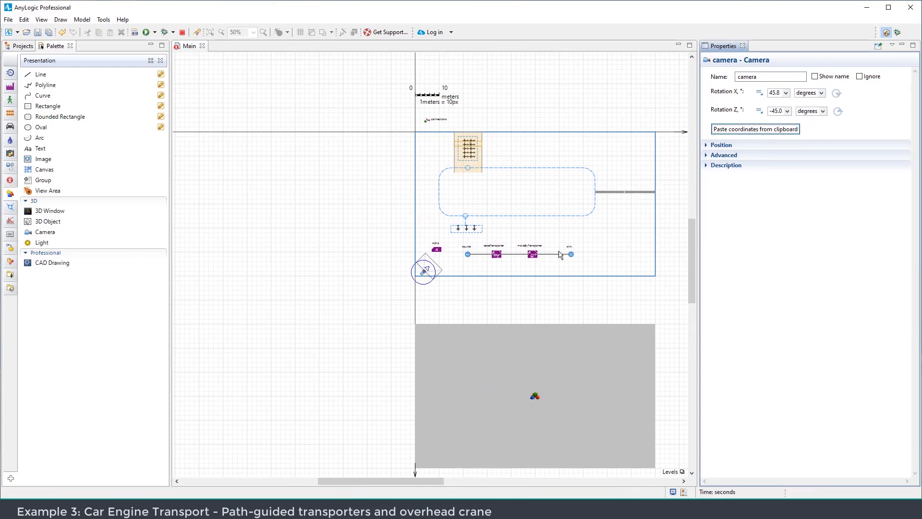
Return to the running simulation, fast-forward it at x10 until an AGV picks up an engine, and restore the speed to x1
click(608, 509)
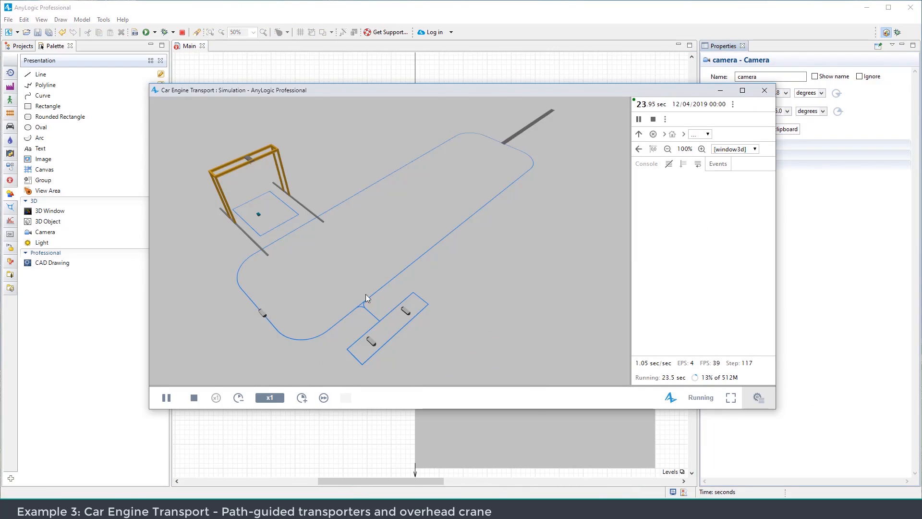
click(302, 395)
click(303, 395)
click(302, 394)
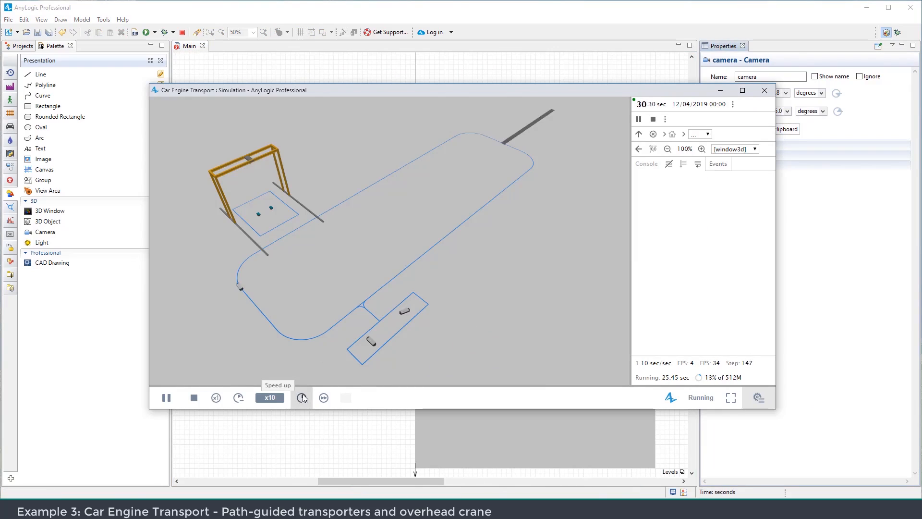
click(242, 399)
click(241, 399)
click(242, 399)
Inspect the AGV carrying a car engine up close in the 3D view and close the simulation
scroll(321, 263, up, 5)
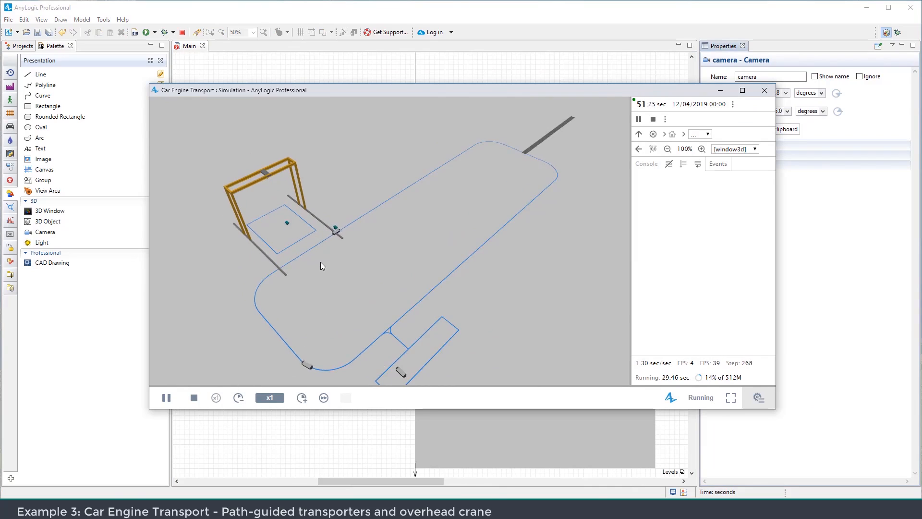
scroll(321, 262, up, 3)
drag(321, 262, 440, 239)
scroll(374, 246, up, 5)
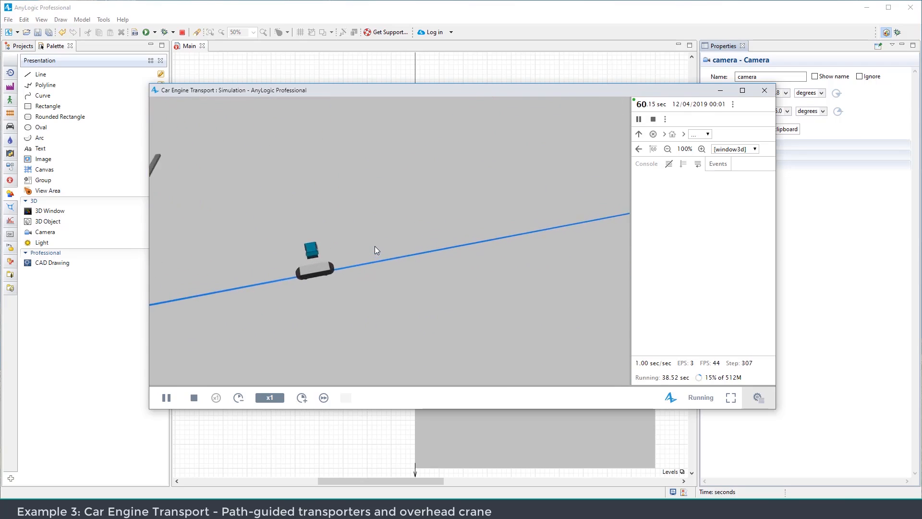
mouse_move(381, 252)
mouse_down()
mouse_move(390, 244)
mouse_move(382, 269)
mouse_up()
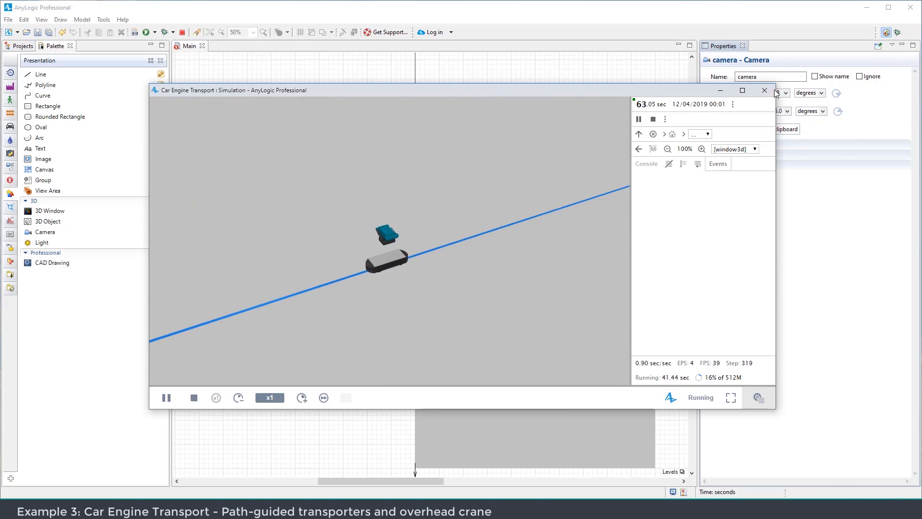
click(765, 91)
click(595, 232)
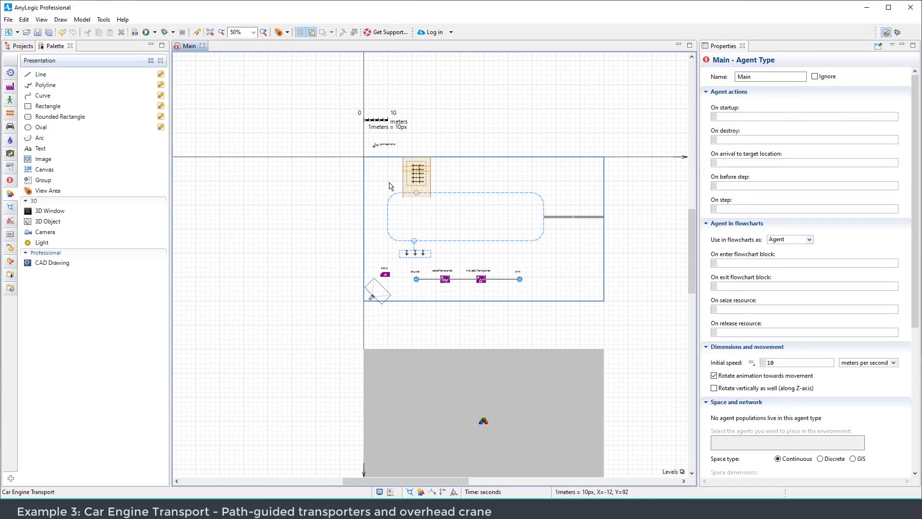
Open the AGV agent type and add a setCargoPosition call to its startup action
click(23, 47)
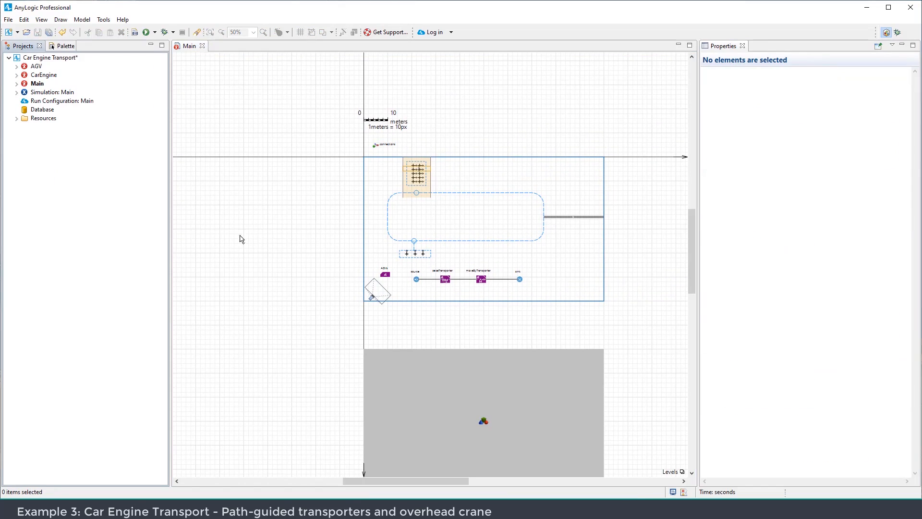
double_click(33, 68)
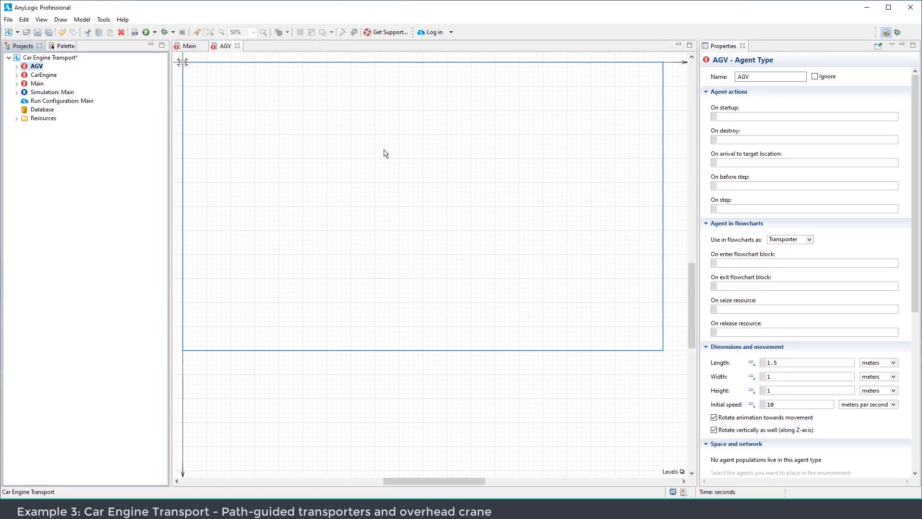
click(734, 115)
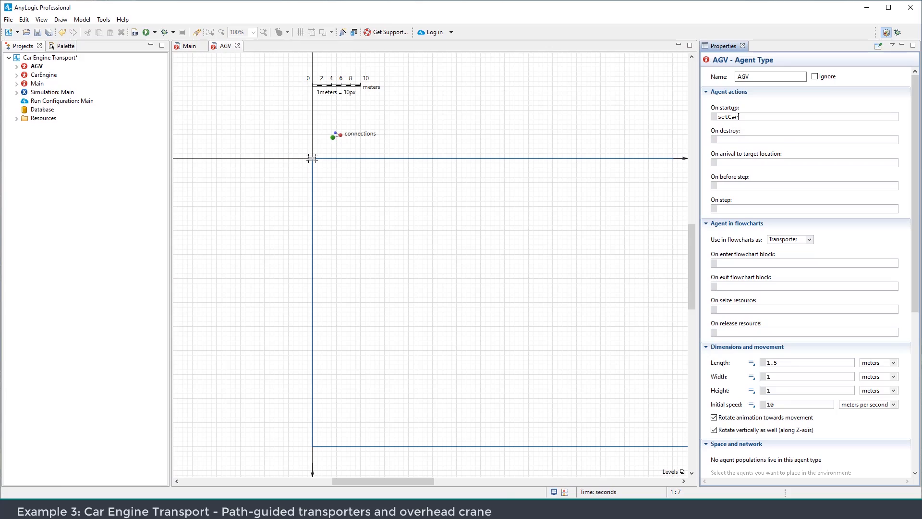
key(ctrl+space)
click(796, 139)
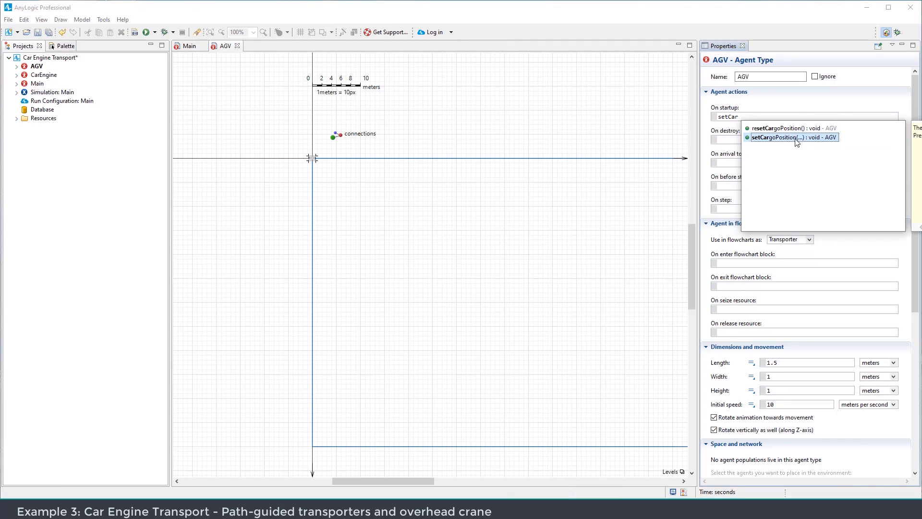
double_click(784, 139)
key(Return)
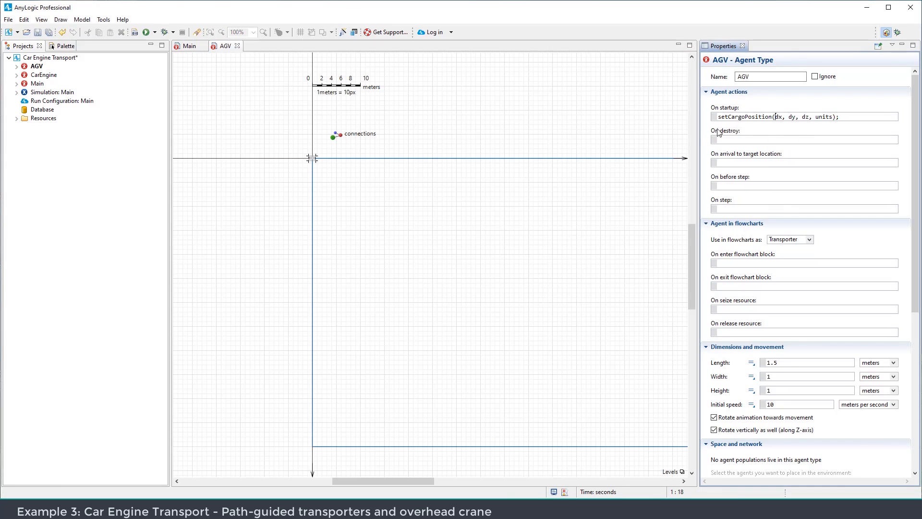
Fill in the startup call's arguments so it reads setCargoPosition(0, 0, 0.3, METER)
drag(701, 127, 614, 128)
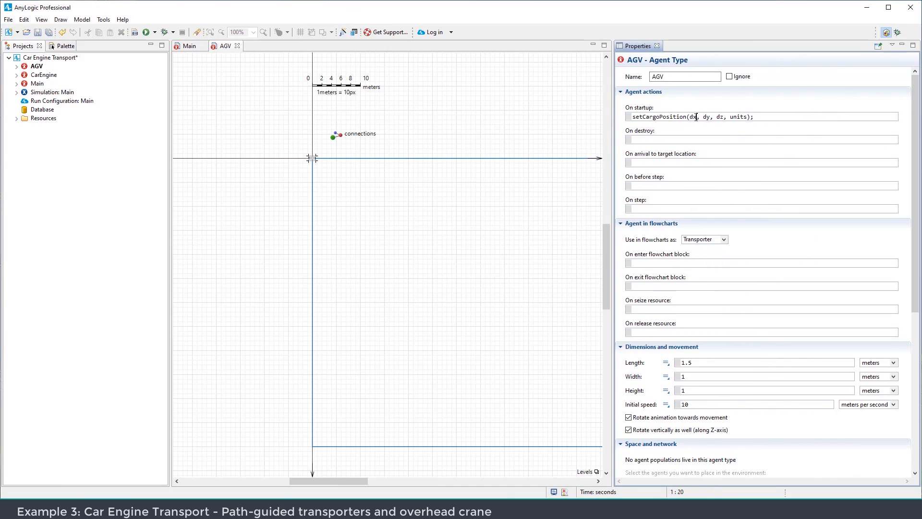
double_click(697, 118)
text(0)
key(BackSpace)
key(BackSpace)
text(0)
key(Right)
key(BackSpace)
key(BackSpace)
text(0.3)
double_click(732, 117)
text(M)
key(ctrl+space)
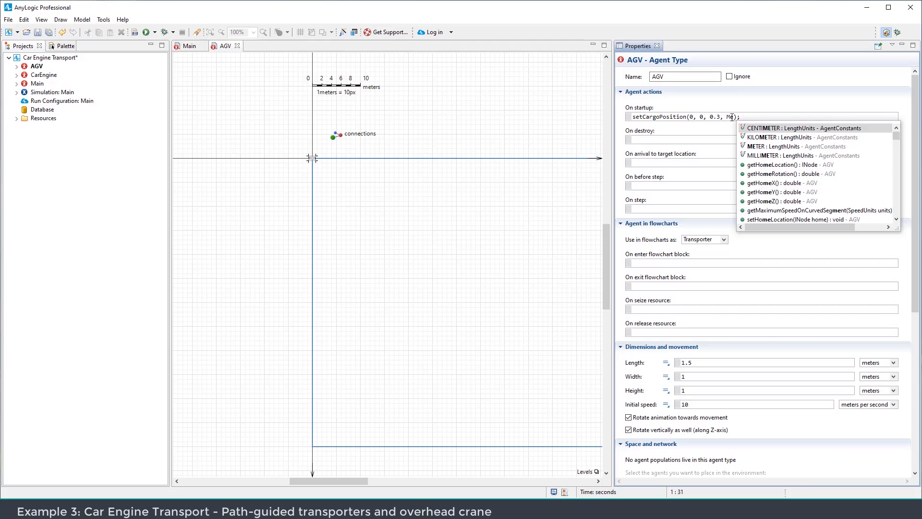
key(Down)
key(Down)
key(Return)
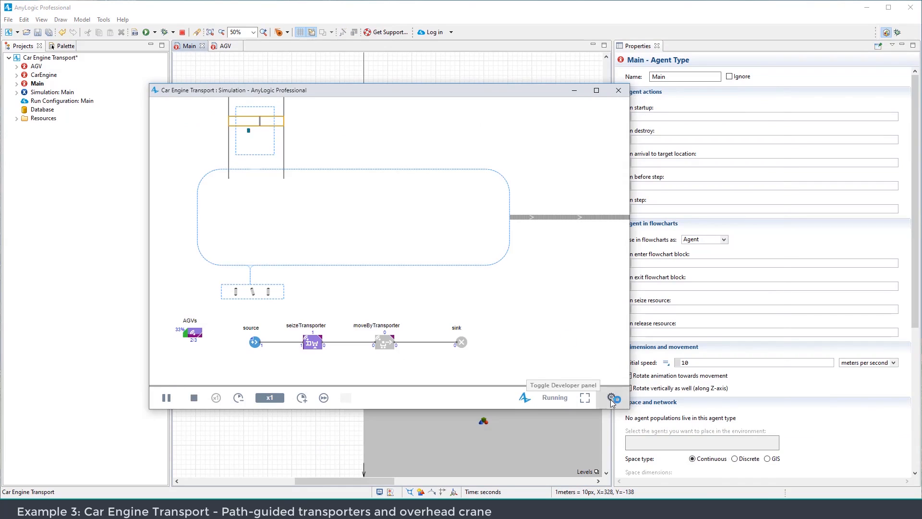
Switch the running simulation to the window3d view, speed it up to x5 and inspect how the engine sits on the AGV
click(612, 402)
click(736, 150)
click(735, 157)
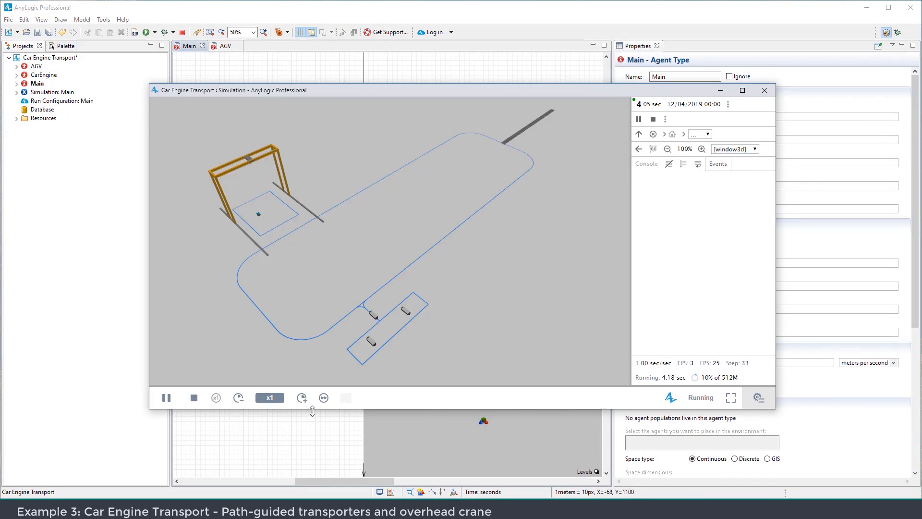
click(302, 397)
click(301, 397)
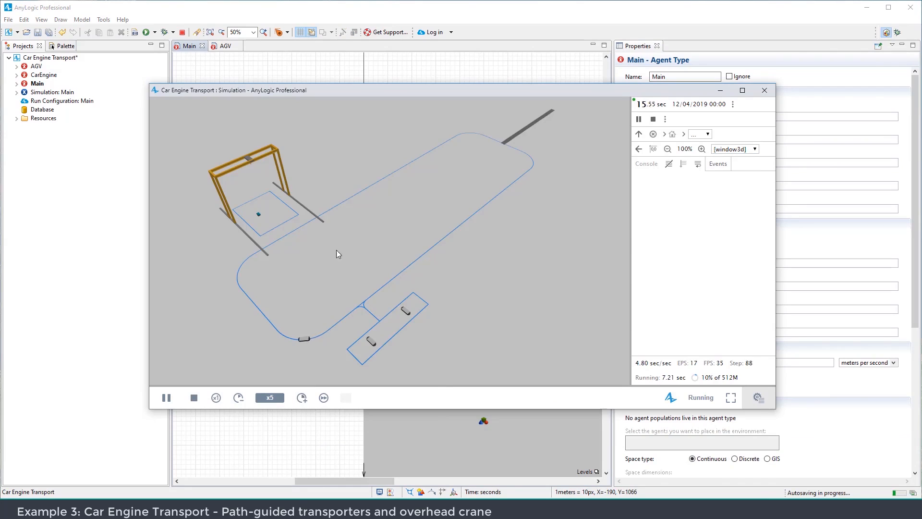
scroll(341, 250, up, 5)
scroll(315, 249, down, 3)
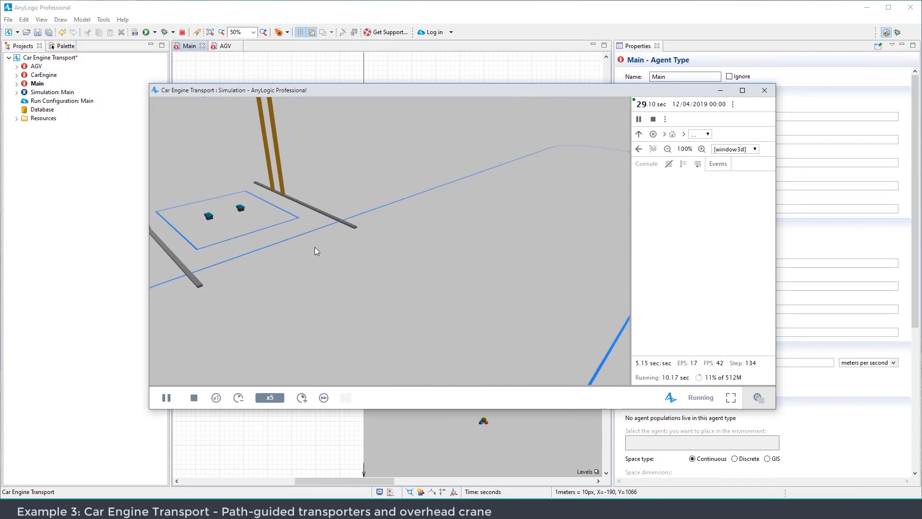
scroll(315, 250, down, 3)
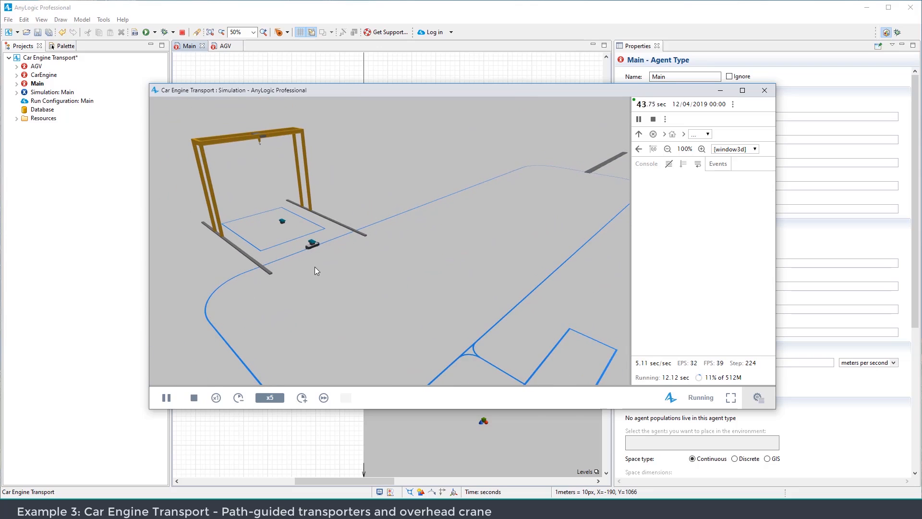
scroll(323, 289, up, 5)
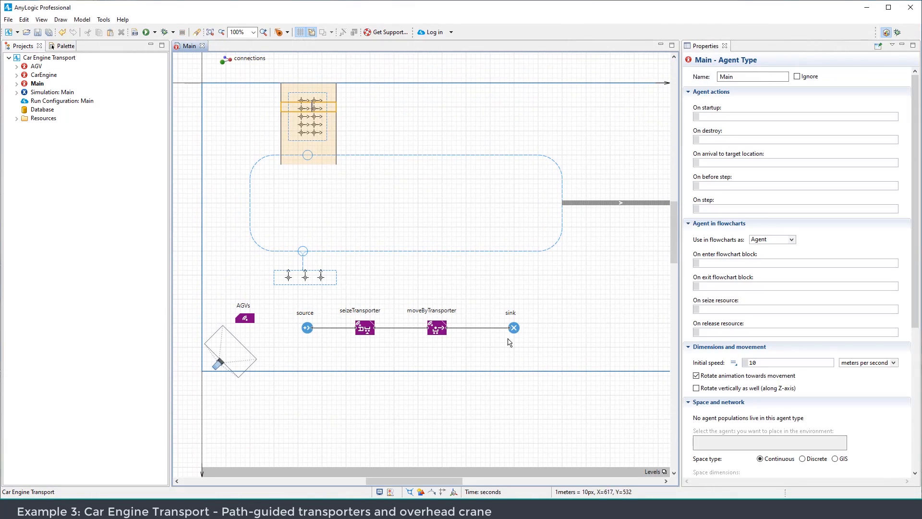
Shift the moveByTransporter and sink blocks away from seizeTransporter to make room for another block
drag(537, 347, 400, 293)
key(Right)
key(Right)
key(Right)
key(Right)
key(Right)
click(401, 294)
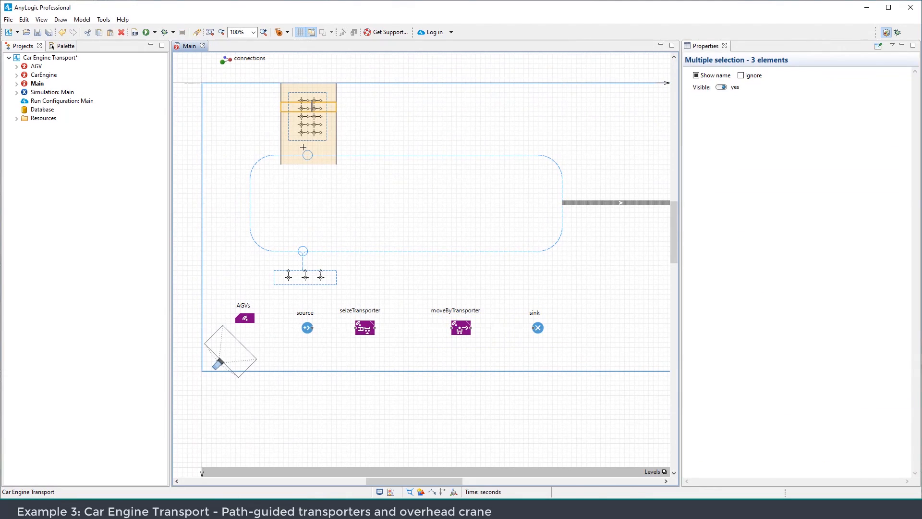
Insert a Move By Crane block from the Material Handling Library between seizeTransporter and moveByTransporter
click(55, 46)
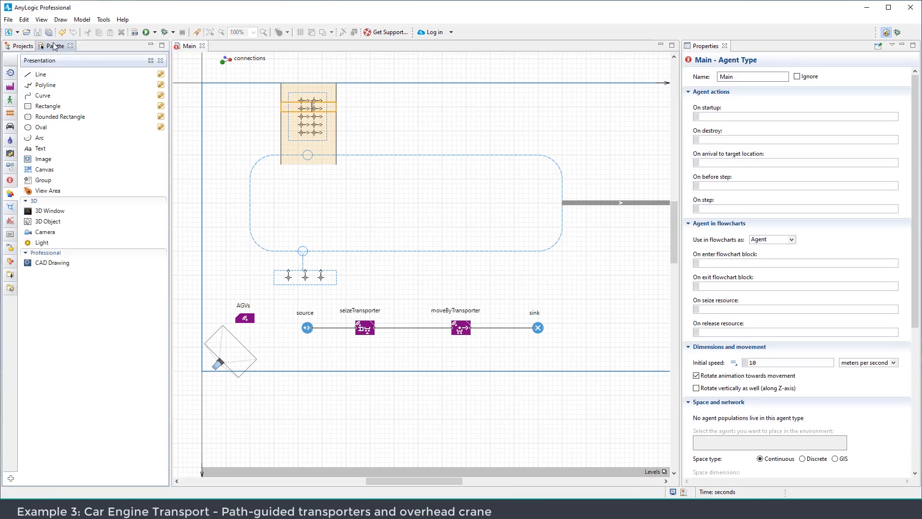
click(10, 87)
scroll(79, 211, down, 2)
drag(54, 313, 416, 332)
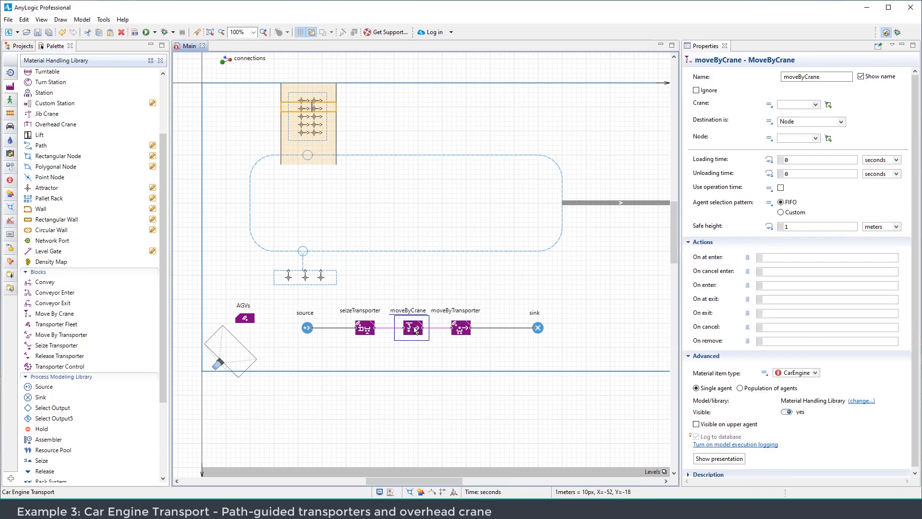
Configure moveByCrane to use overheadCrane and deliver to node1, the node on the AGV loop beneath the crane
click(816, 105)
click(809, 113)
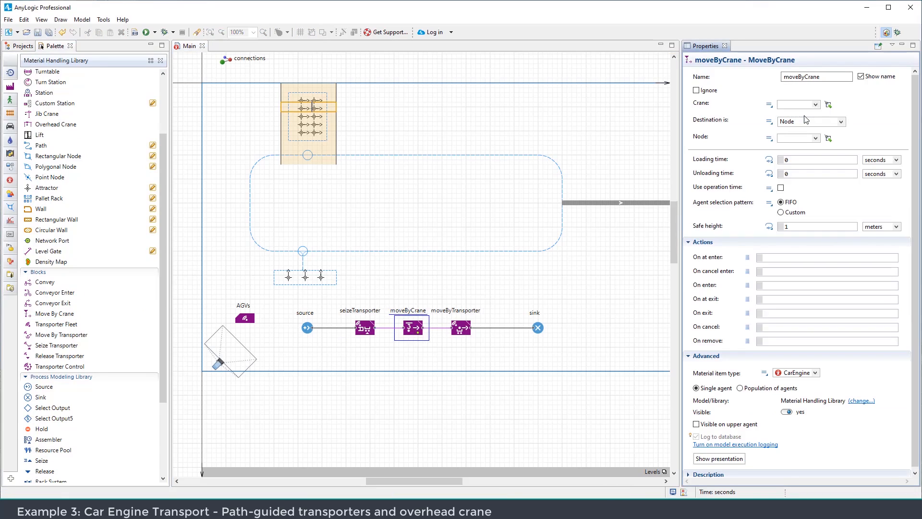
click(829, 139)
click(308, 155)
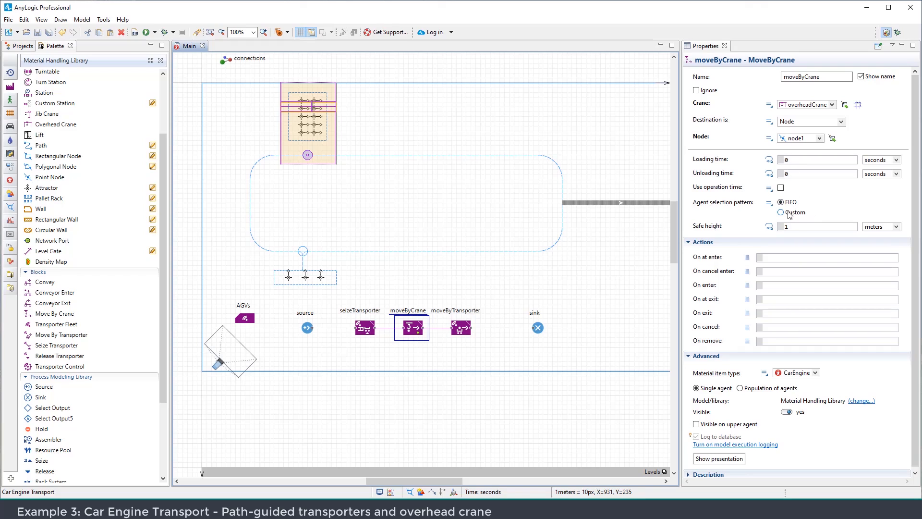
click(452, 300)
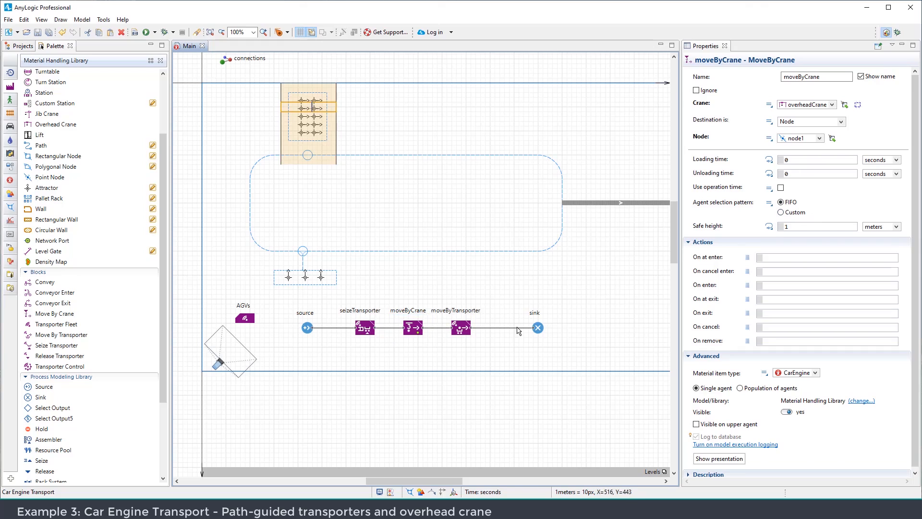
Move the sink slightly aside and insert a Convey block between moveByTransporter and sink
click(543, 329)
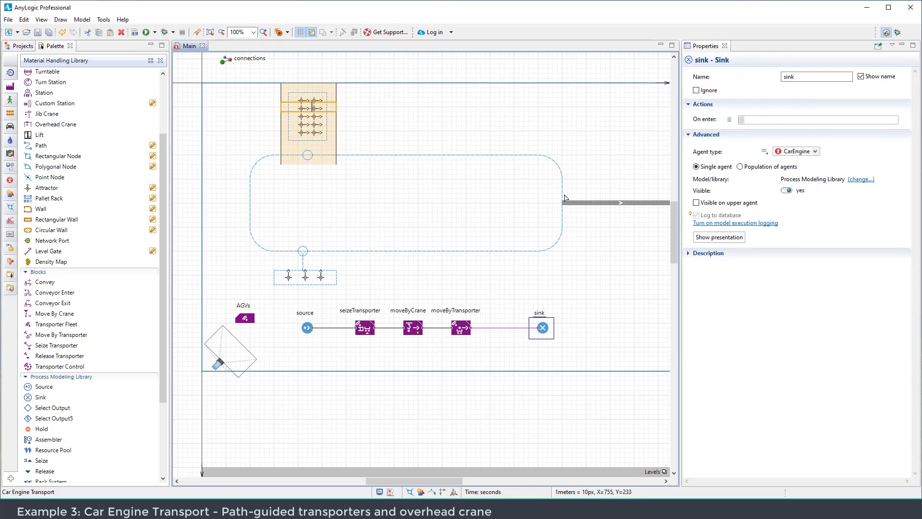
drag(45, 282, 488, 352)
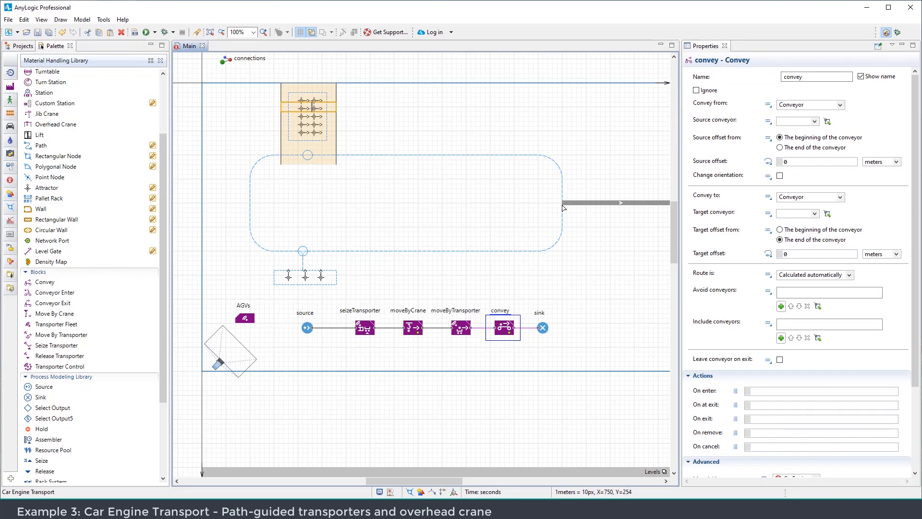
click(460, 328)
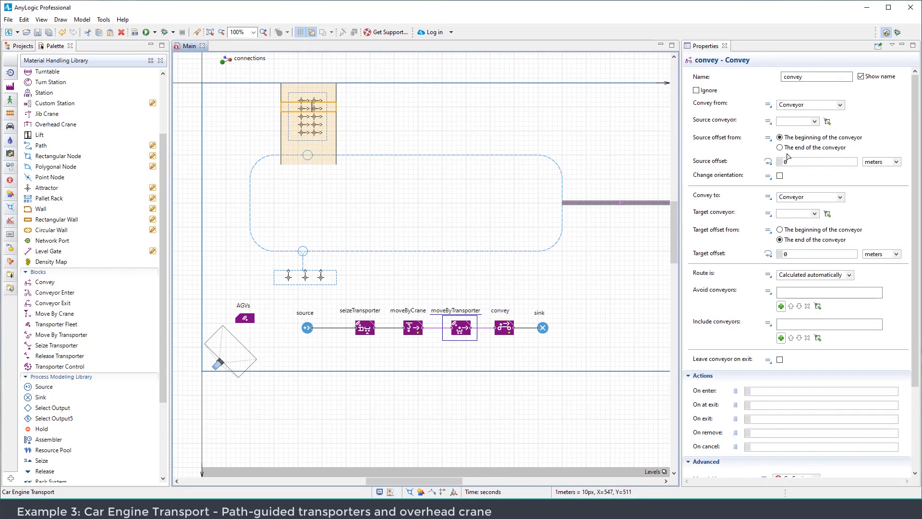
click(504, 328)
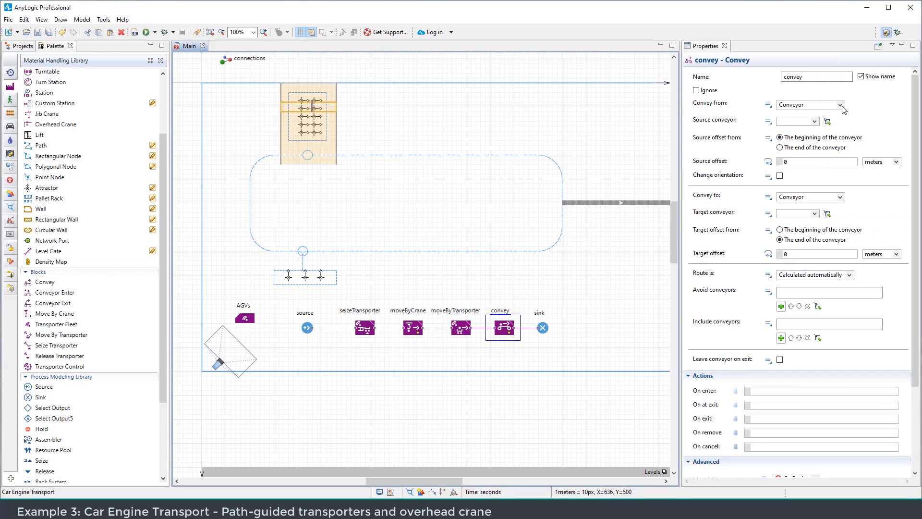
Set the convey block to convey from the current position to the target conveyor named conveyor
click(840, 105)
click(811, 129)
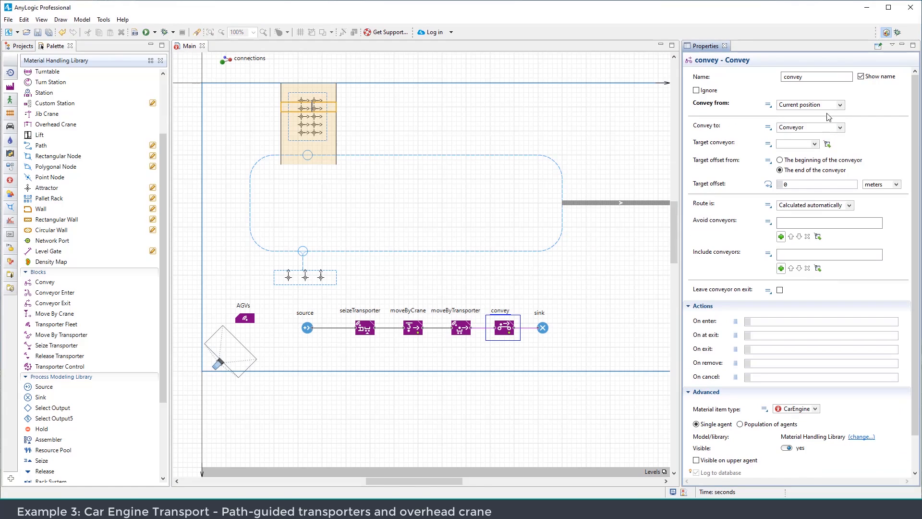
click(827, 144)
click(615, 202)
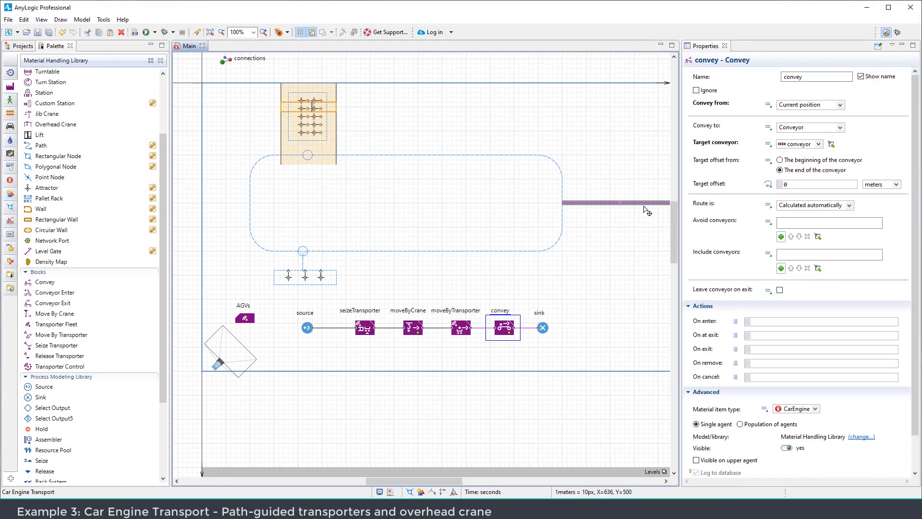
click(595, 269)
Run the Car Engine Transport simulation and enlarge its window to show the whole layout and flowchart
click(146, 32)
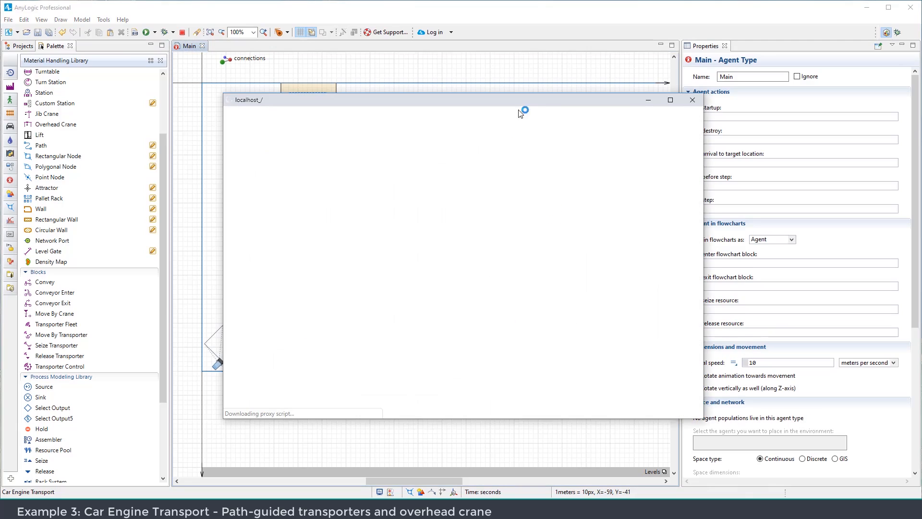
click(189, 384)
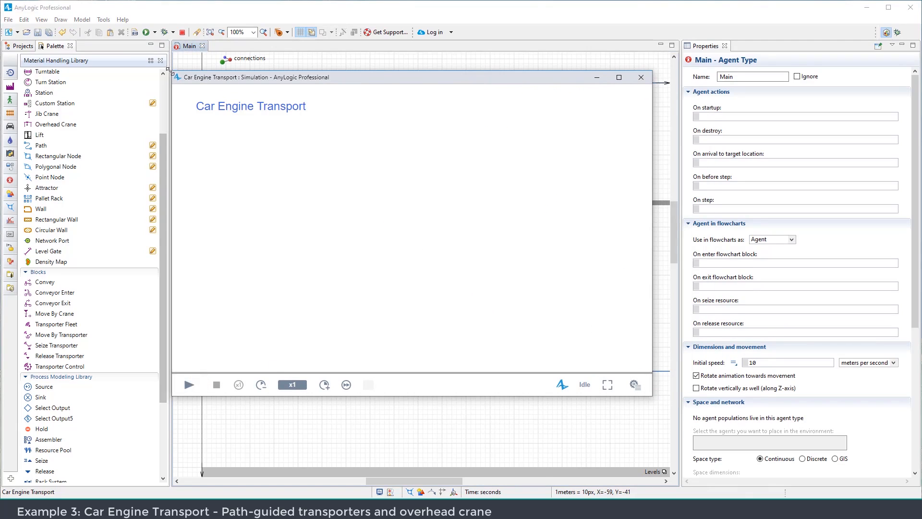
drag(174, 71, 72, 36)
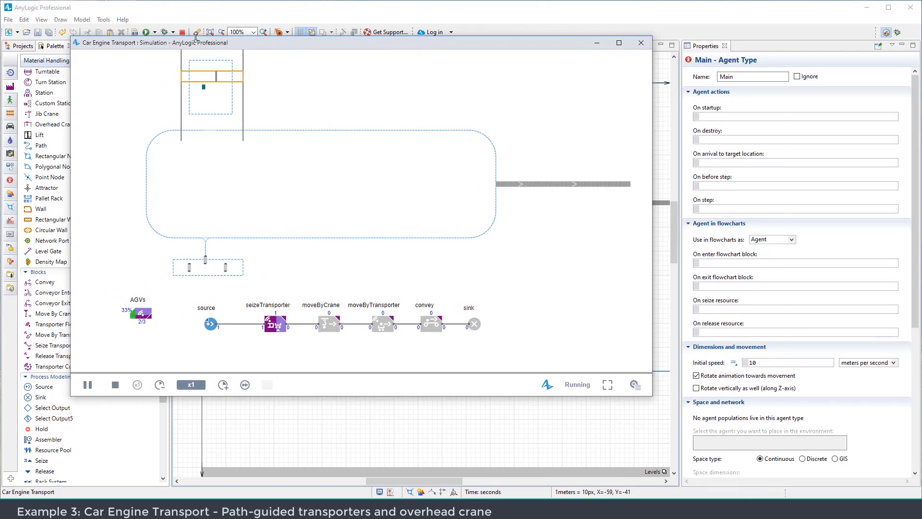
drag(213, 43, 337, 66)
drag(191, 58, 78, 28)
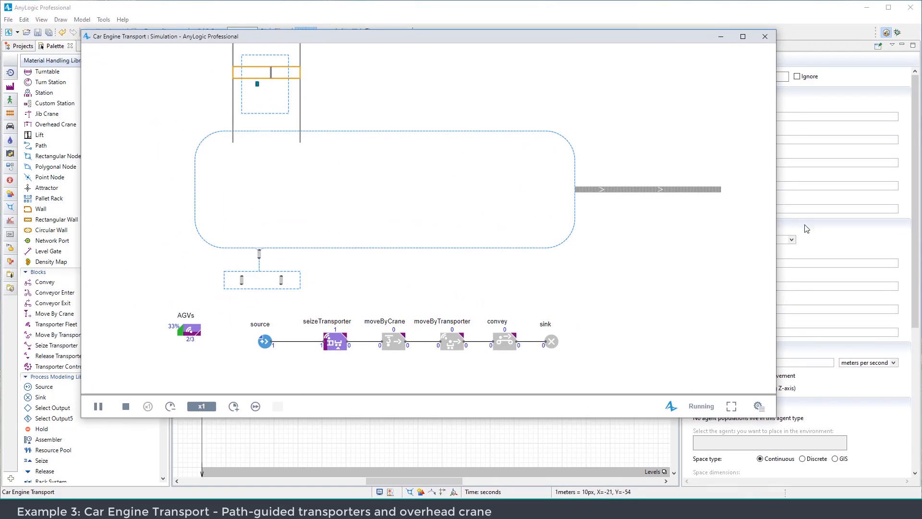
Switch the simulation to the window3d view, hide the developer panel and enlarge the simulation window
click(759, 406)
click(686, 96)
click(676, 105)
click(693, 345)
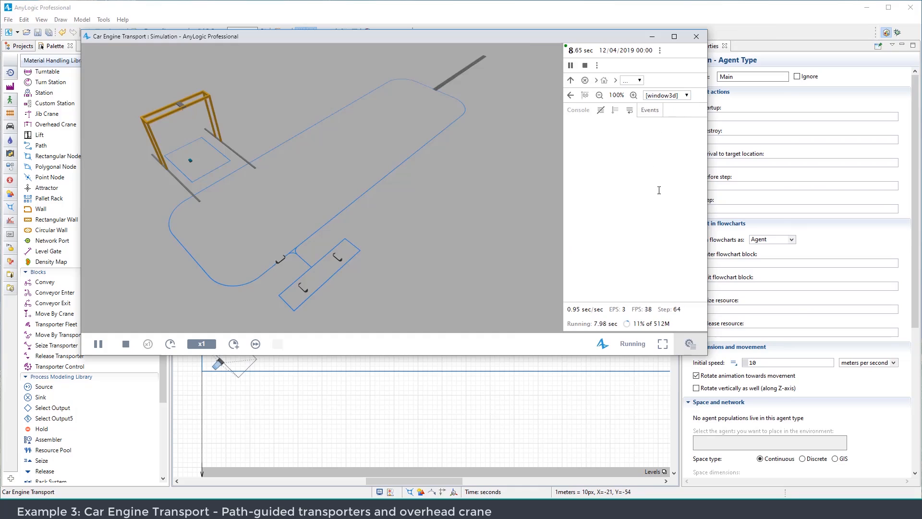
drag(560, 355, 788, 476)
Speed the simulation up to x5, observe the crane loading engines onto AGVs in the 3D view, and close it
click(237, 463)
click(238, 463)
click(237, 462)
click(170, 464)
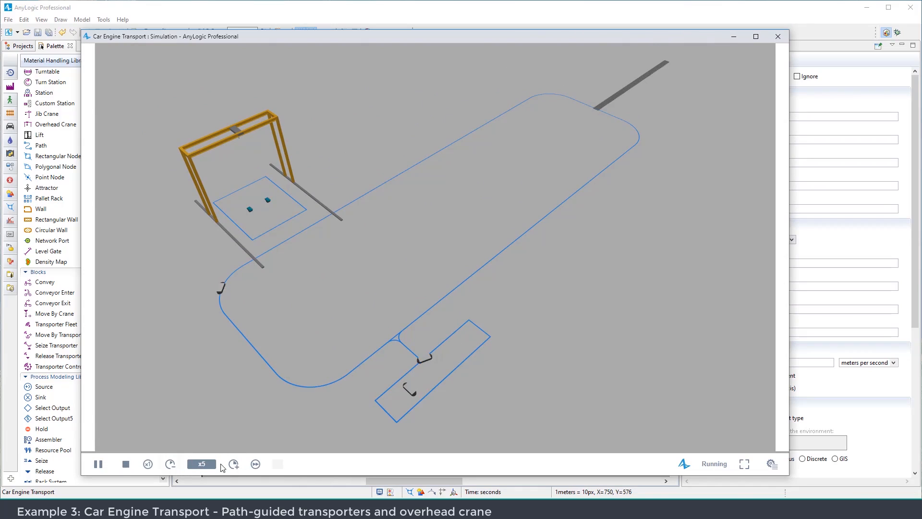
drag(283, 257, 354, 256)
scroll(299, 266, down, 3)
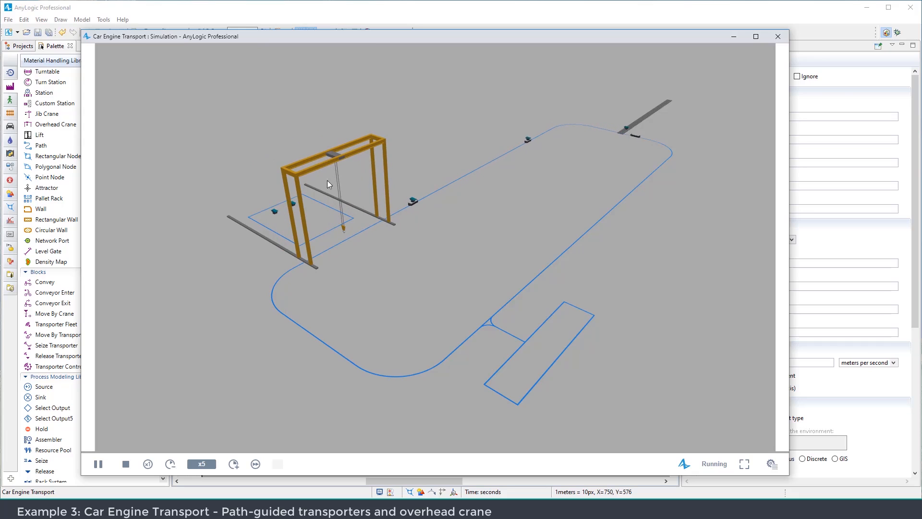
click(778, 36)
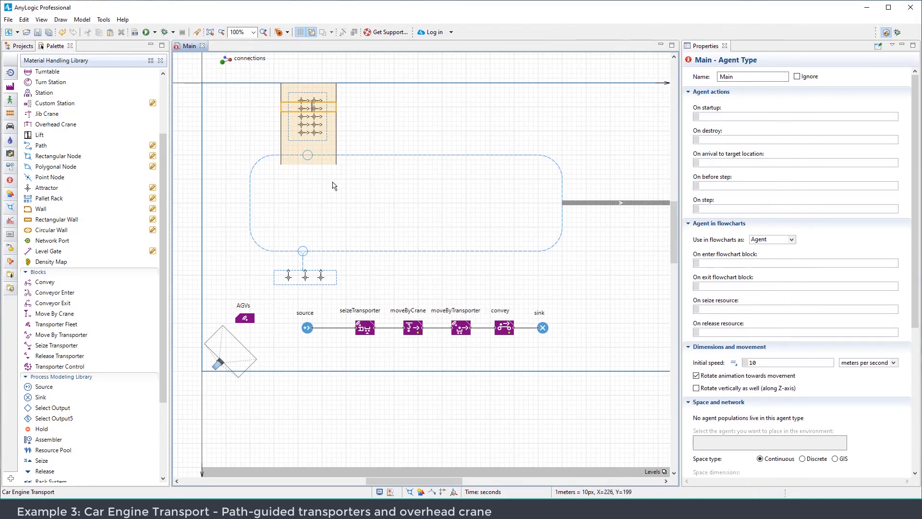
Change the overhead crane's appearance type to Bridge crane
click(337, 132)
scroll(759, 243, down, 4)
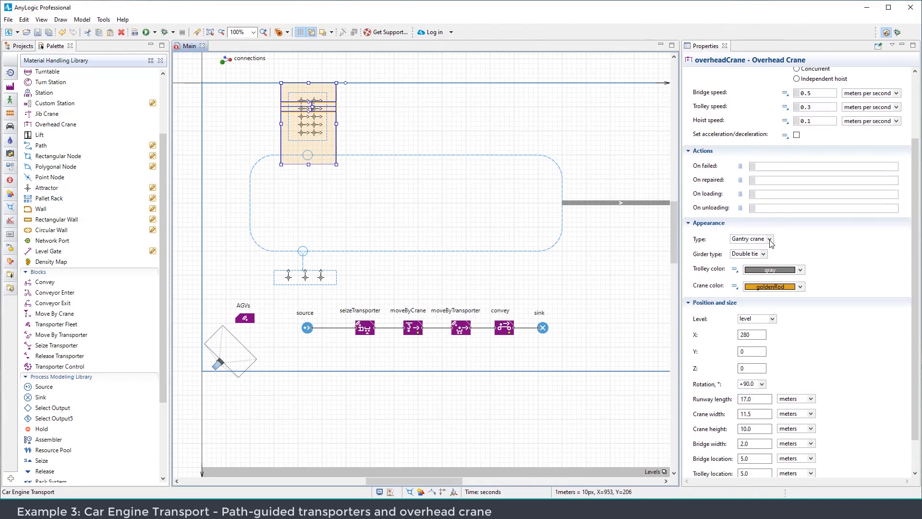
click(771, 242)
click(767, 253)
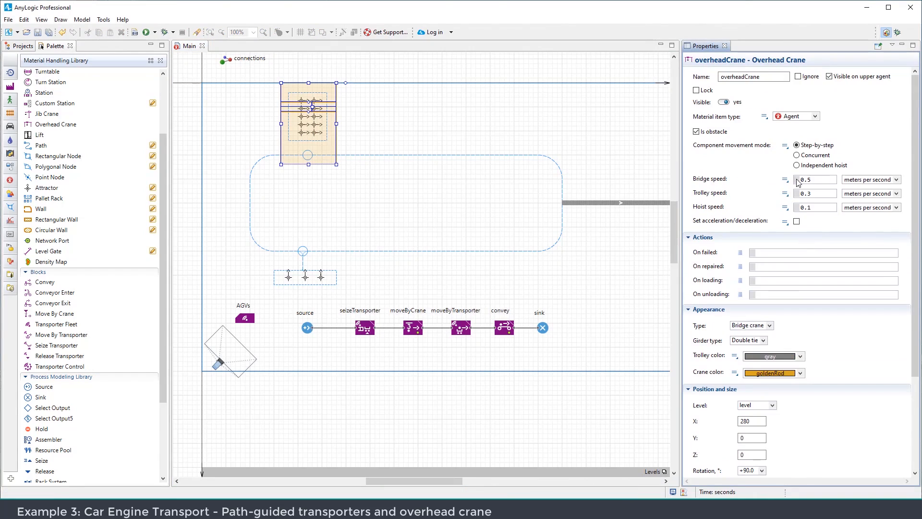
Set the overhead crane's component movement mode to Concurrent and run the simulation in the 3D window view
click(815, 157)
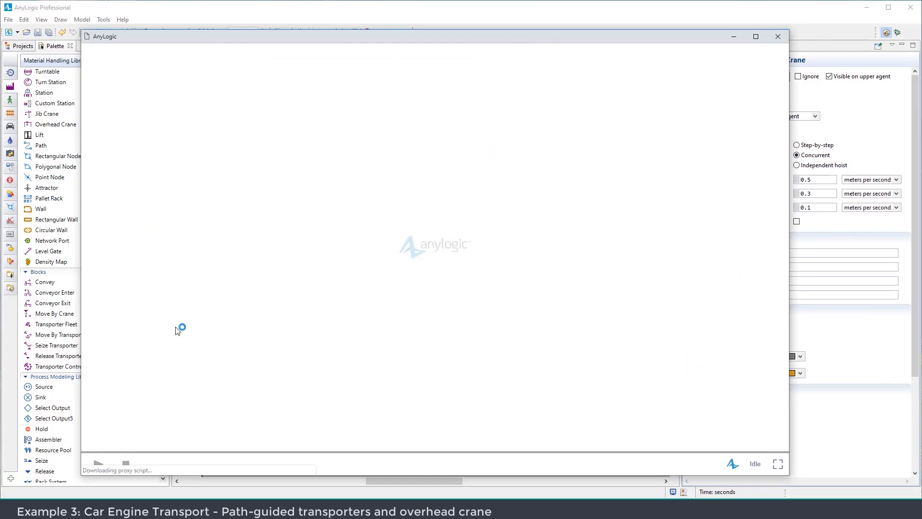
click(98, 344)
click(677, 95)
click(678, 104)
click(690, 343)
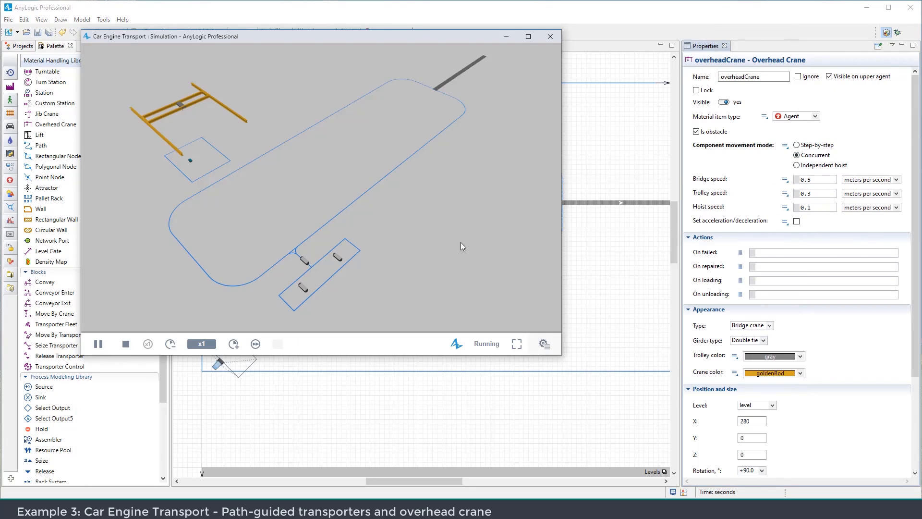
Enlarge the simulation window and observe the crane loading engines onto AGVs in 3D, raising the speed to x10
drag(562, 304, 799, 315)
drag(614, 358, 615, 472)
drag(328, 264, 347, 238)
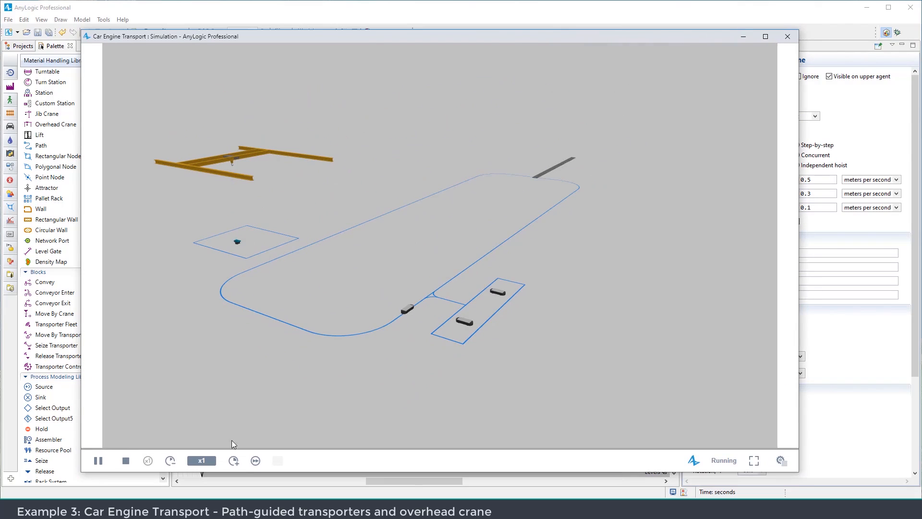
click(233, 455)
click(233, 455)
scroll(275, 226, up, 3)
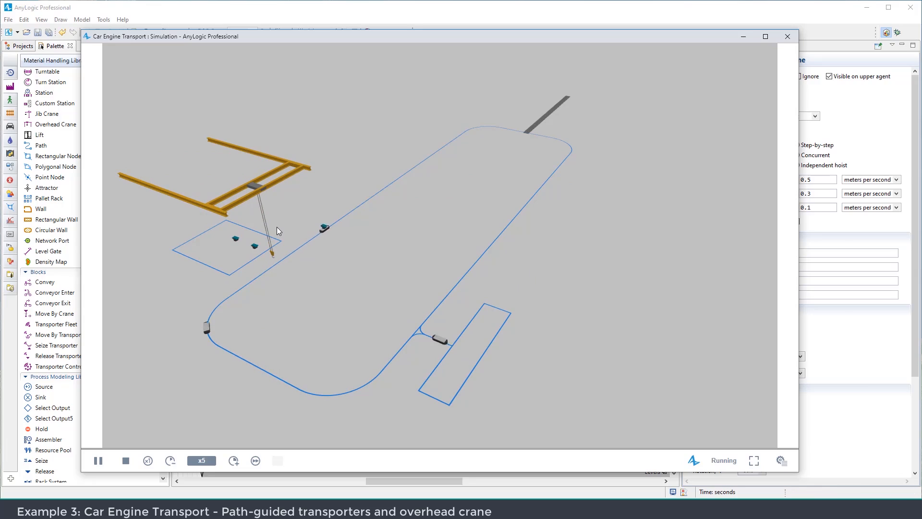
click(233, 461)
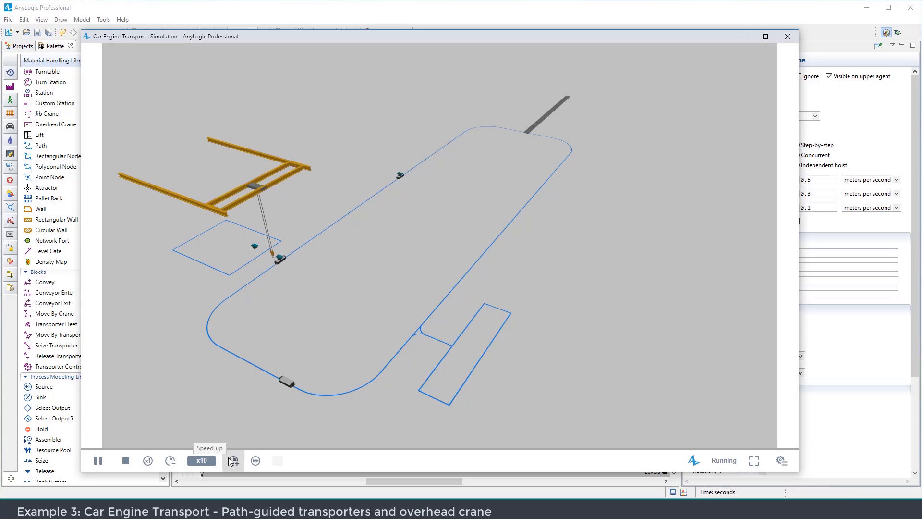
drag(572, 238, 524, 255)
scroll(535, 244, down, 2)
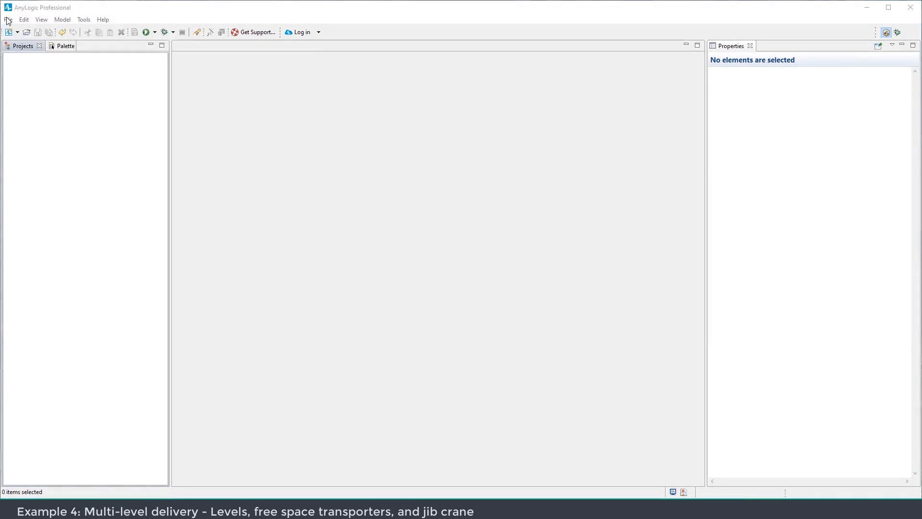
Create a new model named "Multi-Level Delivery"
click(8, 19)
mouse_move(19, 28)
click(144, 30)
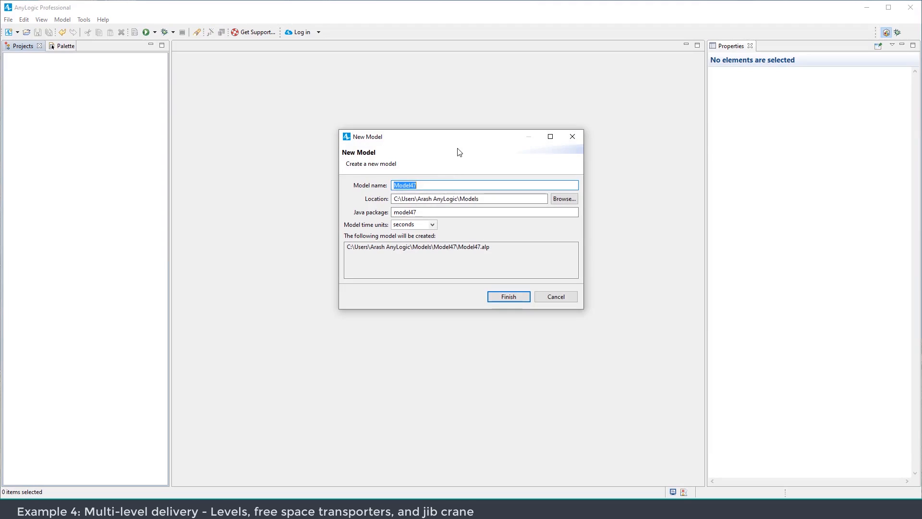
text(M)
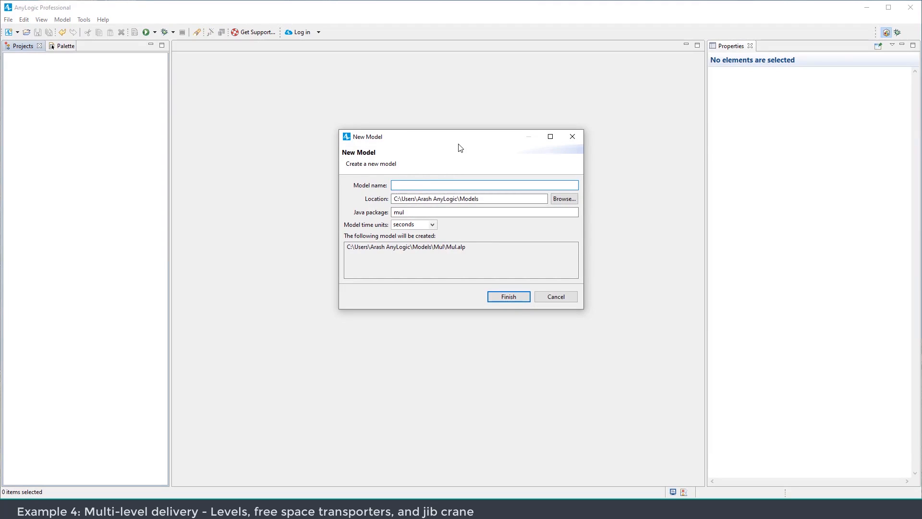
text(ulti-Level Delivery)
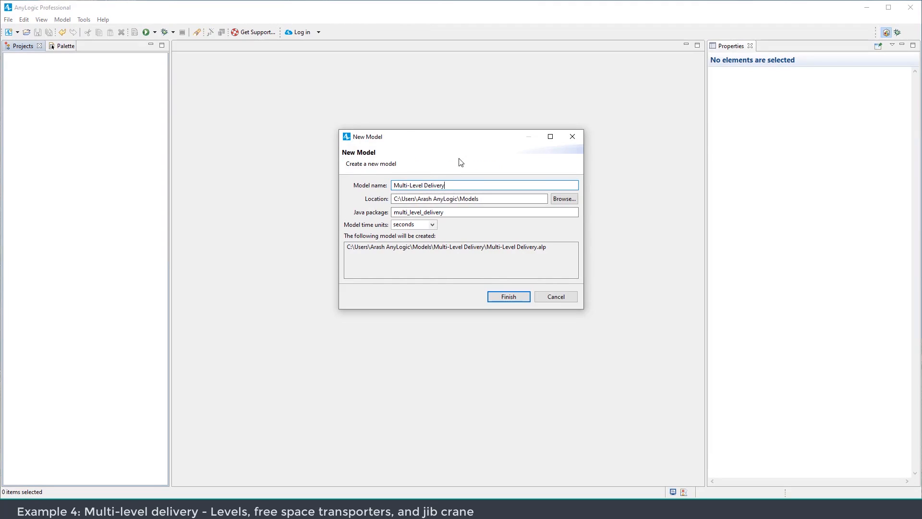
click(506, 296)
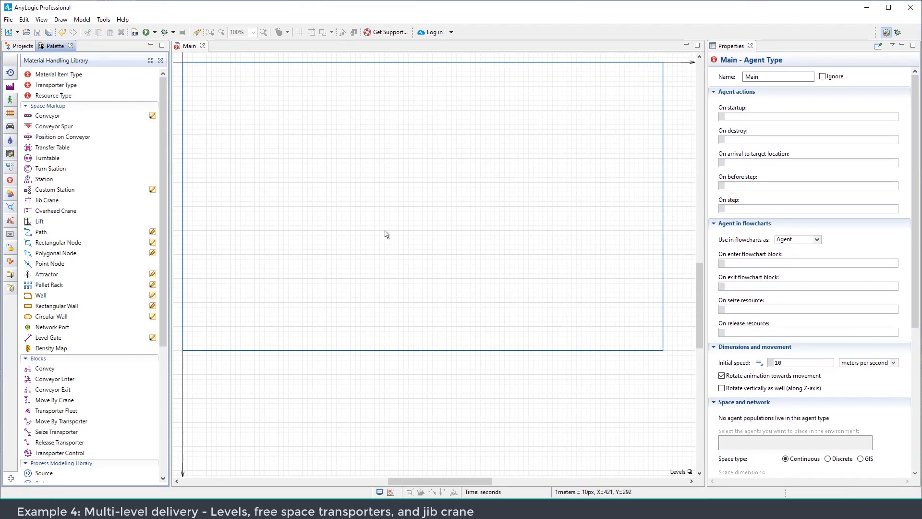
Rename the default level in Main's presentation as controlLevel
click(678, 471)
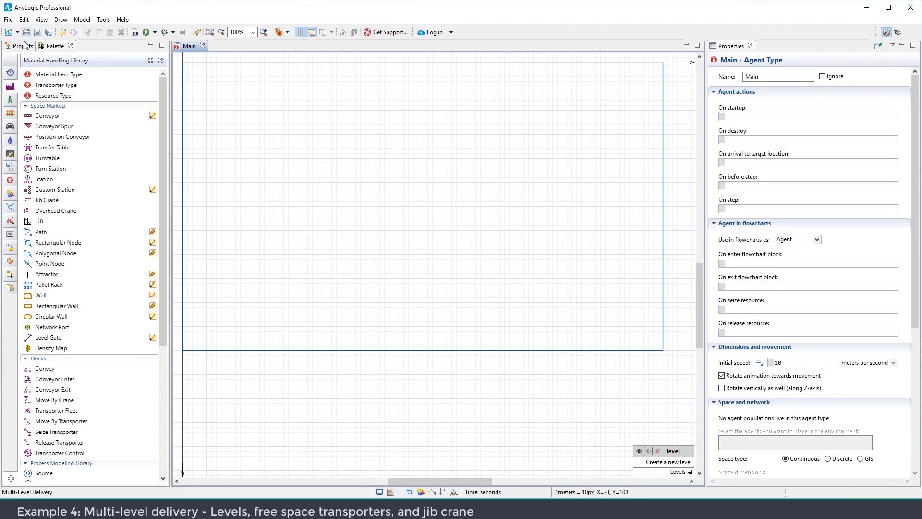
click(25, 46)
click(17, 66)
click(25, 75)
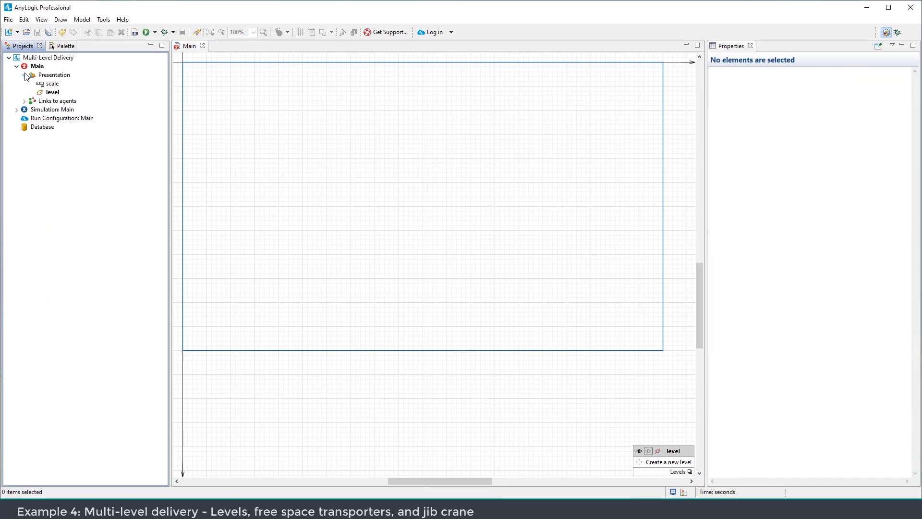
click(51, 93)
click(789, 77)
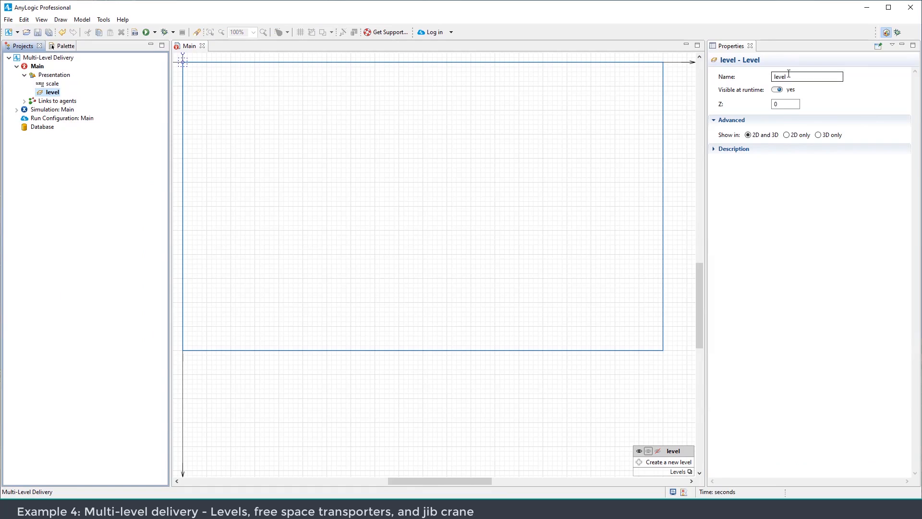
click(774, 76)
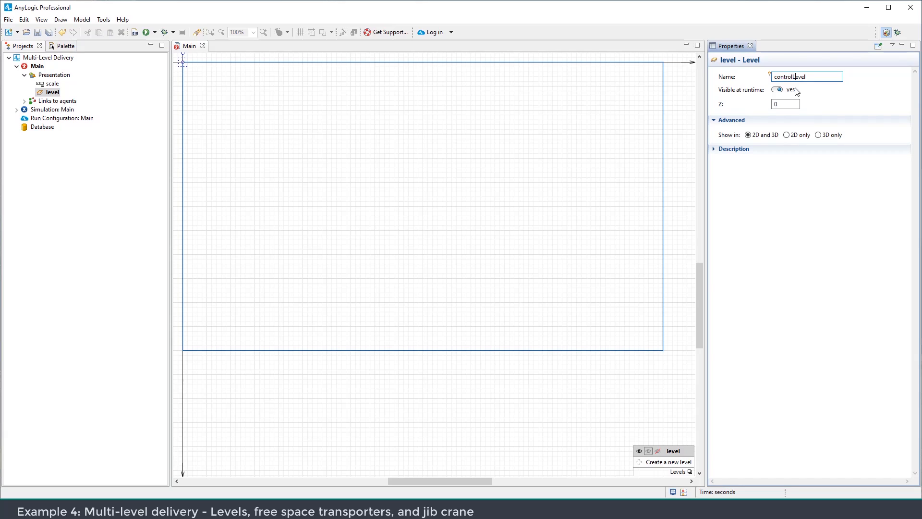
key(Return)
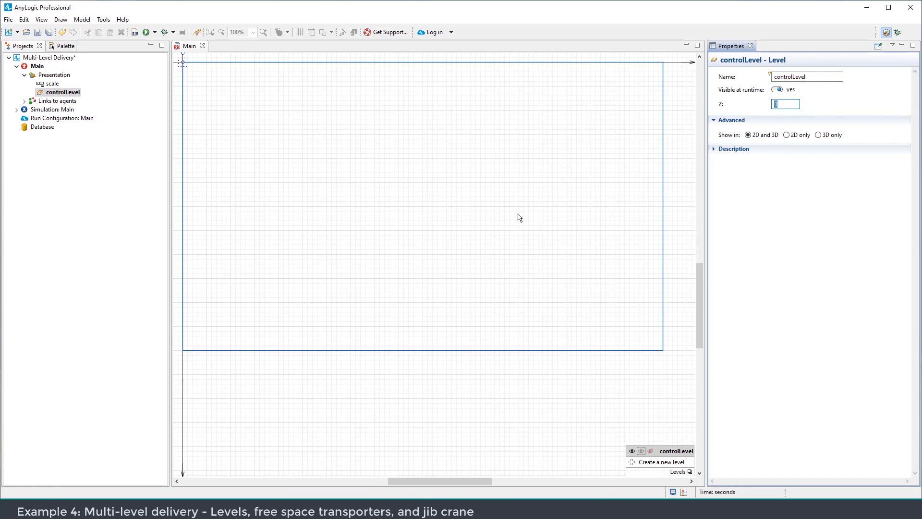
click(526, 226)
Create two new levels named level1 and level2, setting level2's Z to 60
click(631, 460)
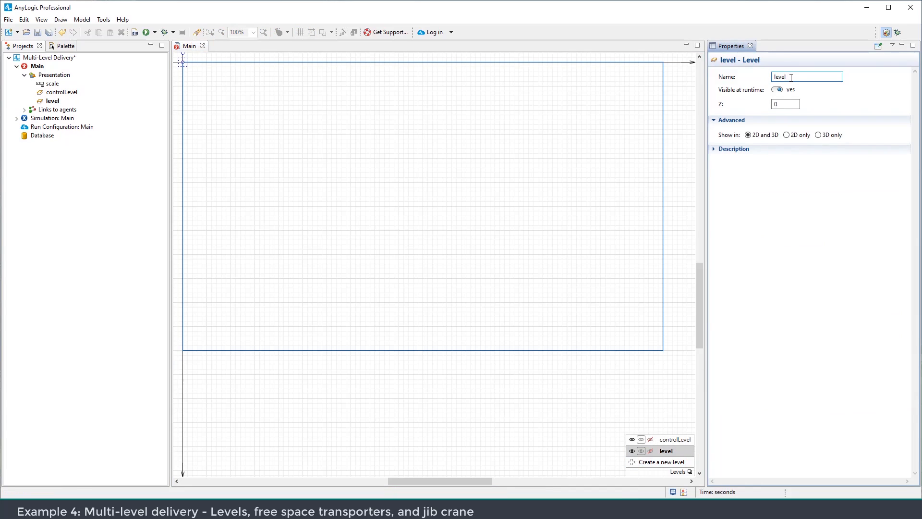
text(1)
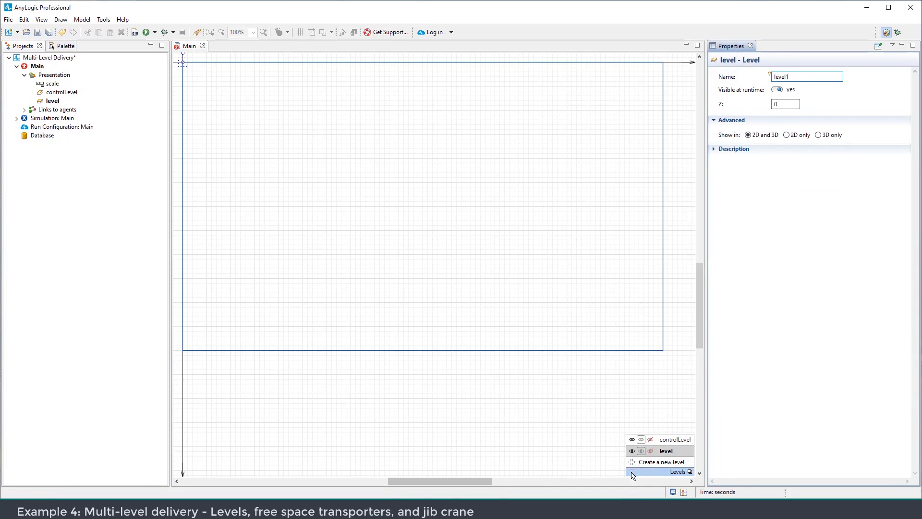
click(662, 462)
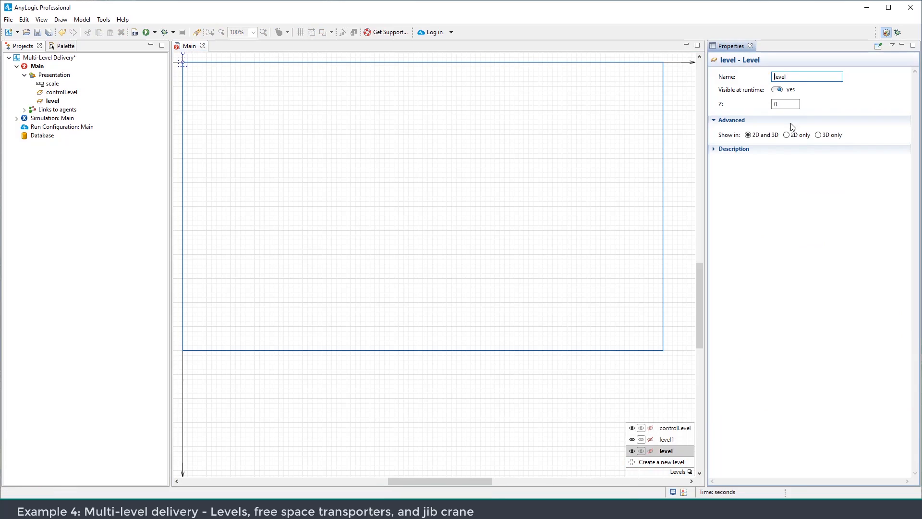
click(775, 104)
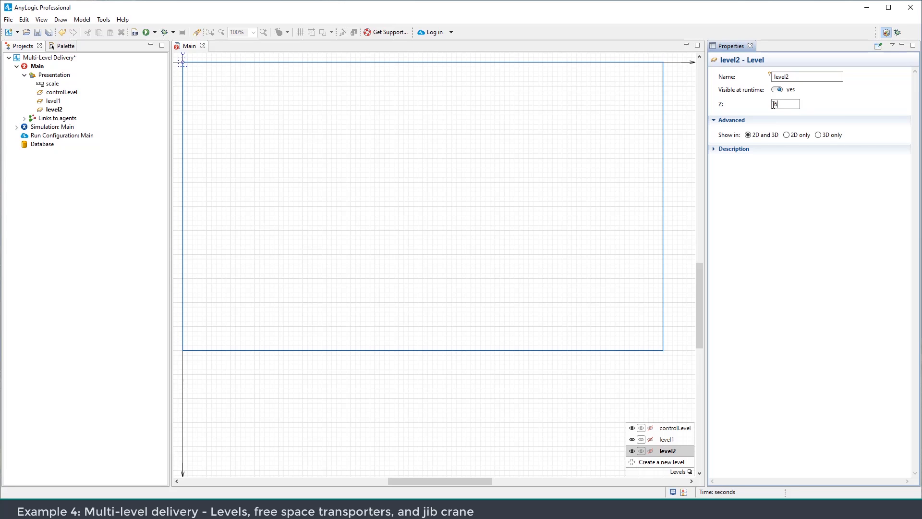
drag(264, 167, 330, 241)
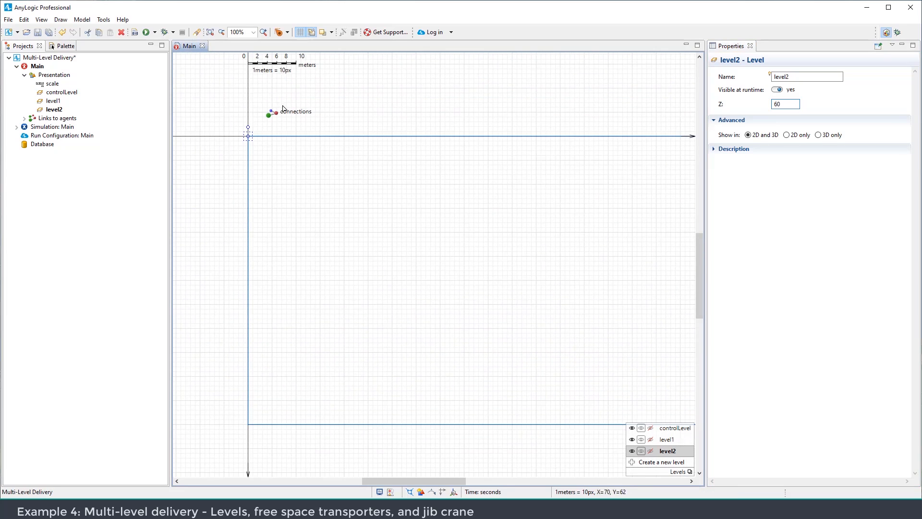
Create another level named level3 and set its Z to 120
click(667, 461)
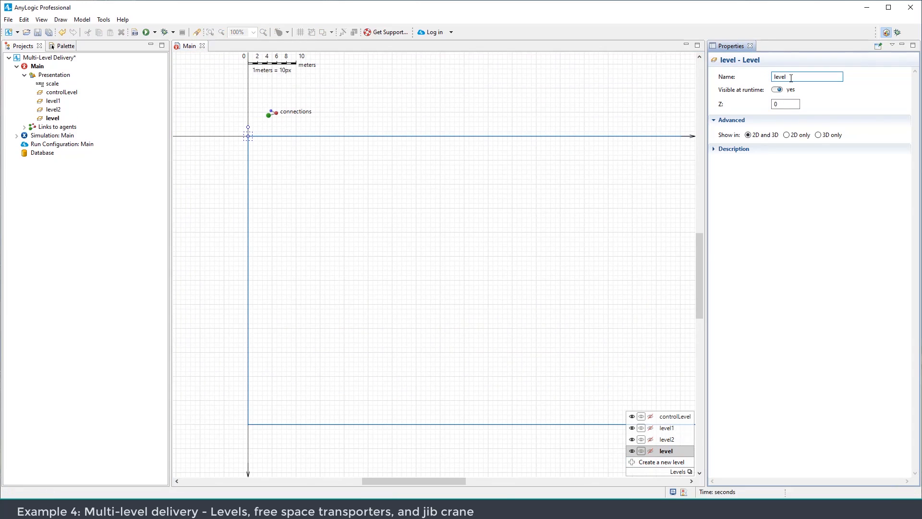
text(3)
double_click(773, 104)
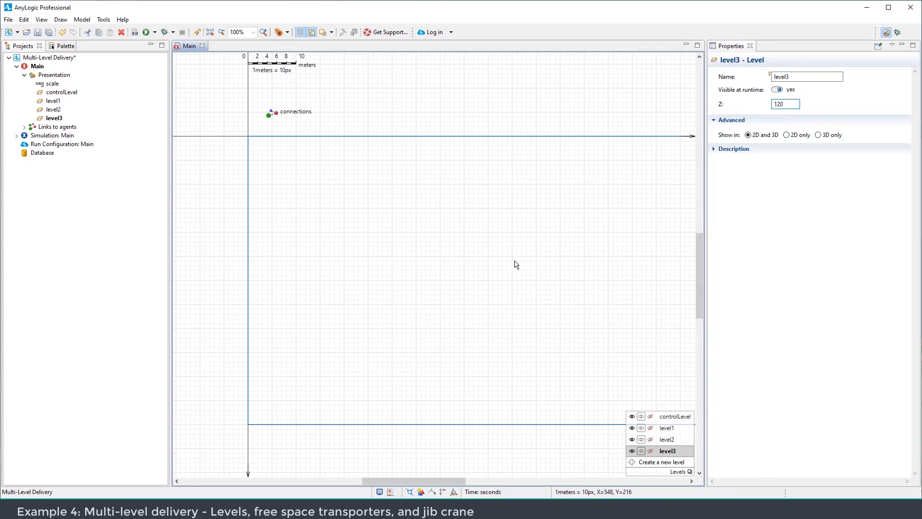
On level1, draw a rectangular wall about 650 by 350 pixels, leaving an opening about 140 pixels wide in its left side
drag(517, 261, 478, 260)
drag(382, 278, 362, 252)
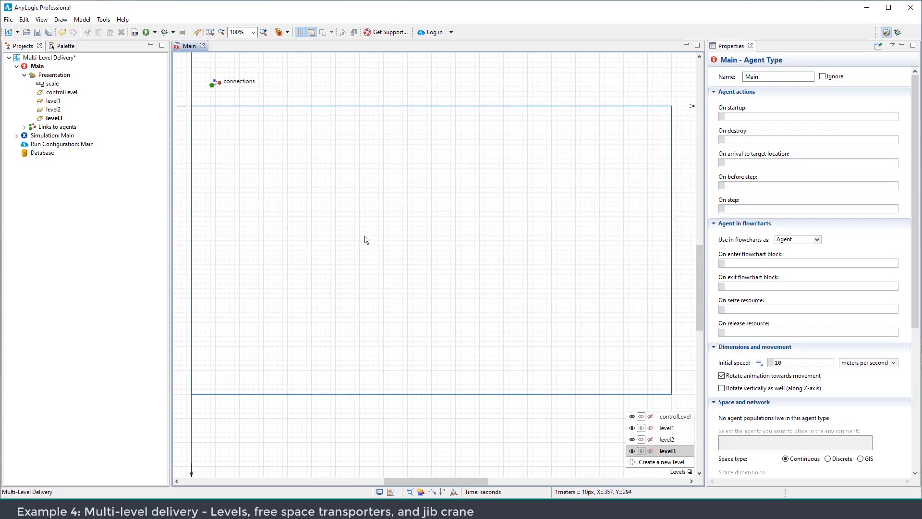
click(668, 428)
drag(470, 341, 470, 332)
click(64, 46)
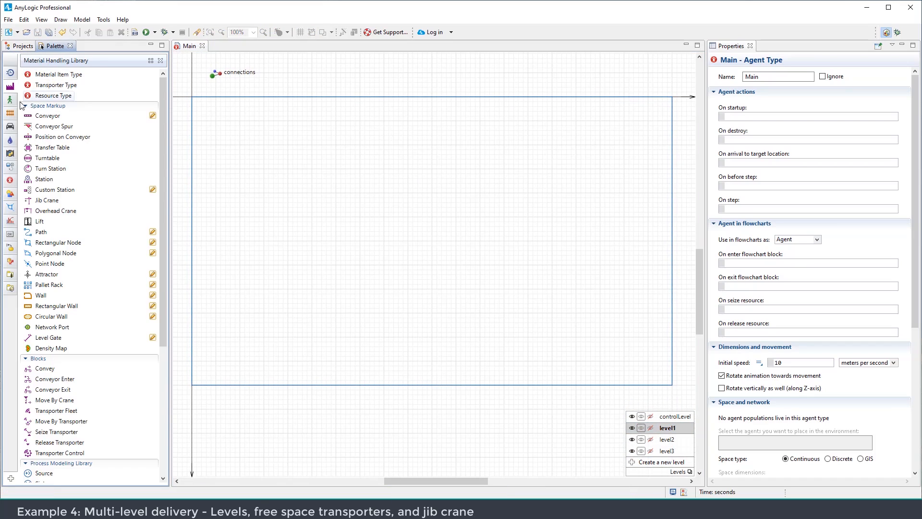
scroll(53, 292, down, 2)
double_click(41, 252)
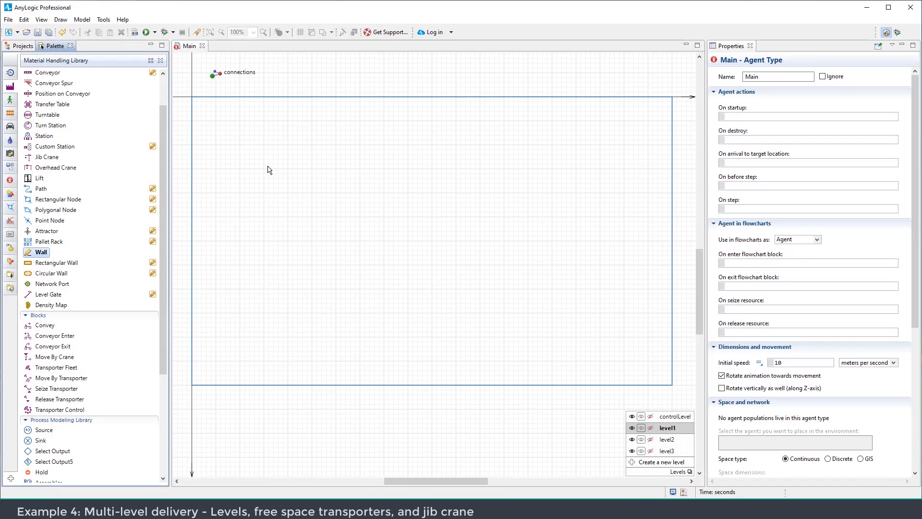
click(264, 121)
click(575, 121)
click(577, 289)
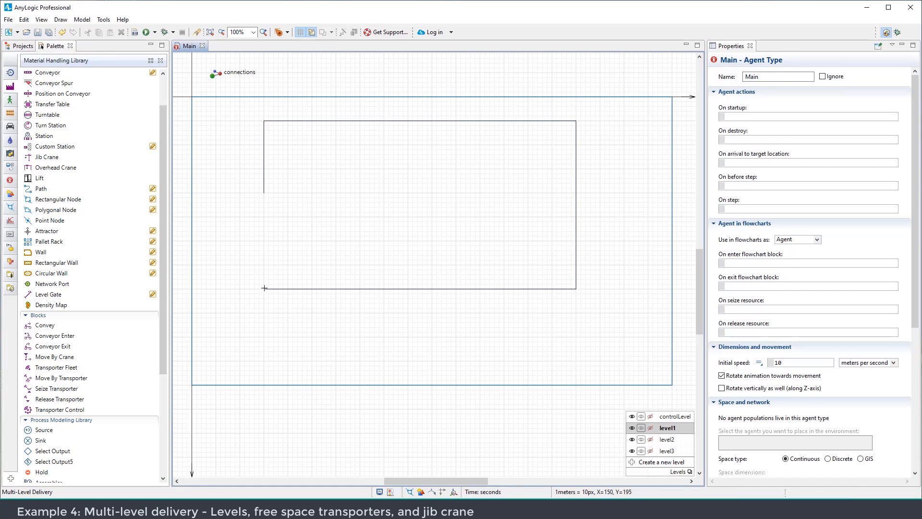
double_click(263, 241)
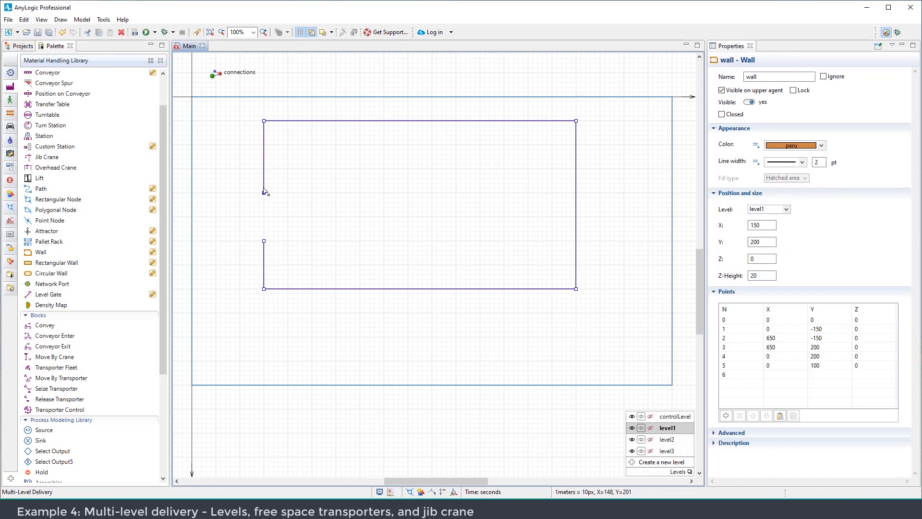
click(288, 197)
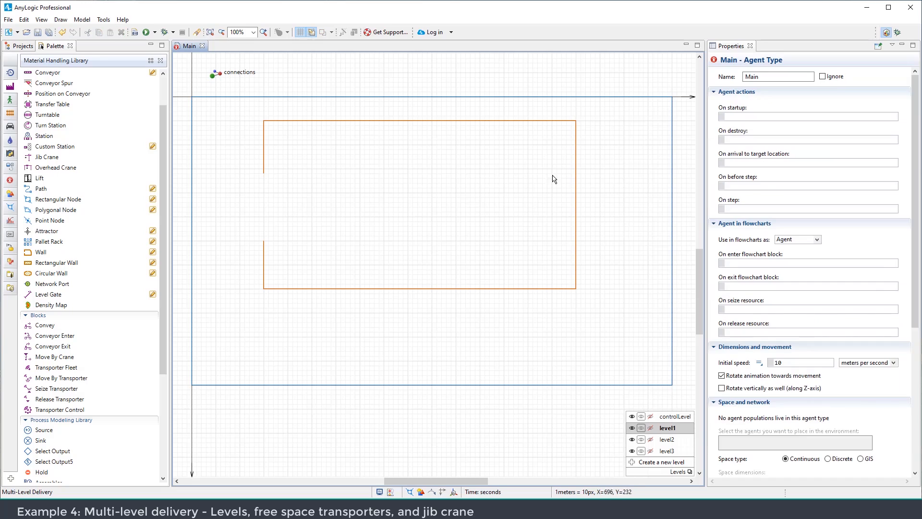
Change the Z-Height of the level1 wall
click(572, 125)
double_click(751, 276)
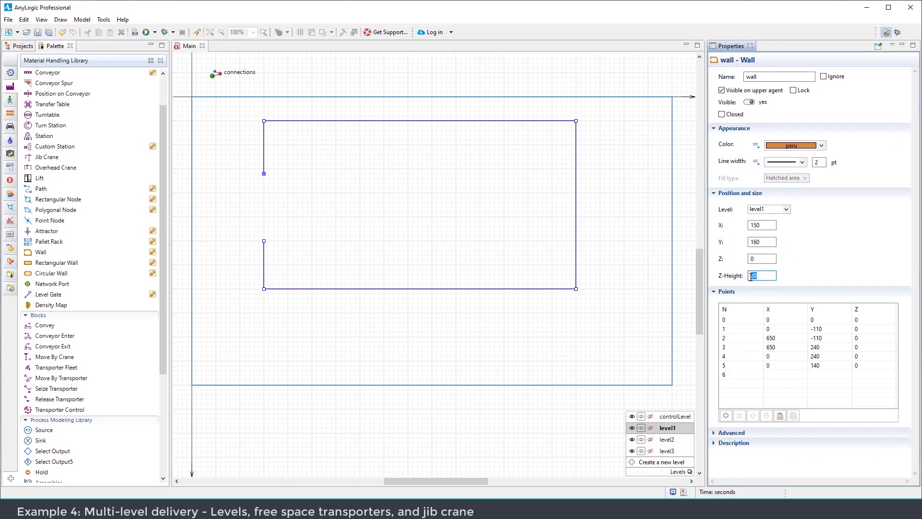
click(335, 179)
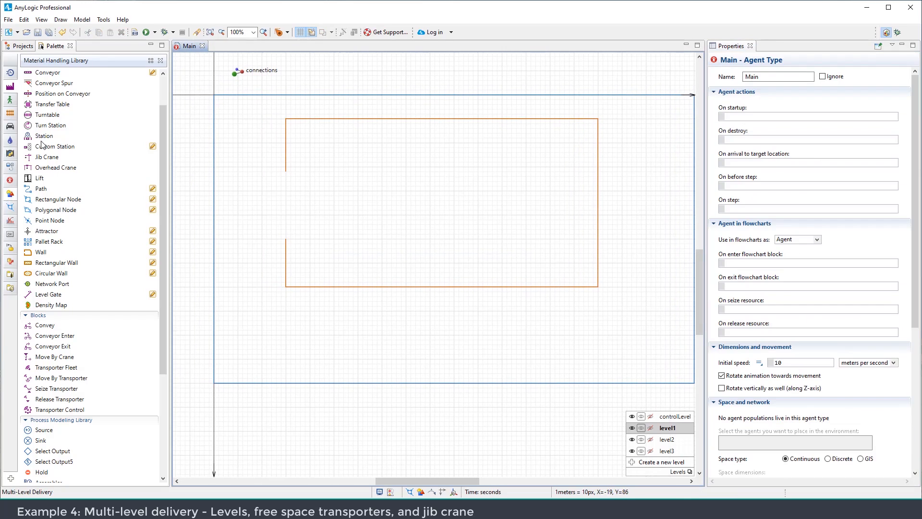
Draw a 650 by 350 rectangle on level1 covering the walled area and set its Z-Height to 0
click(10, 194)
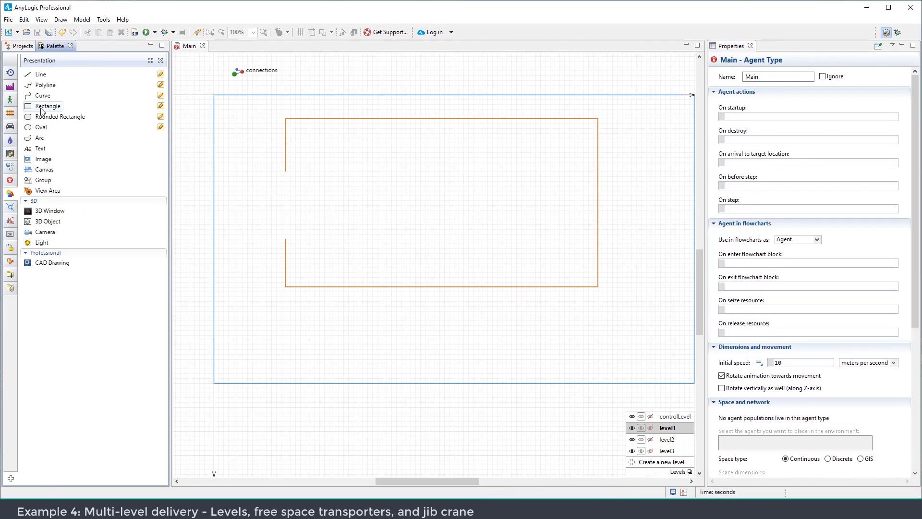
double_click(42, 107)
drag(290, 122, 598, 286)
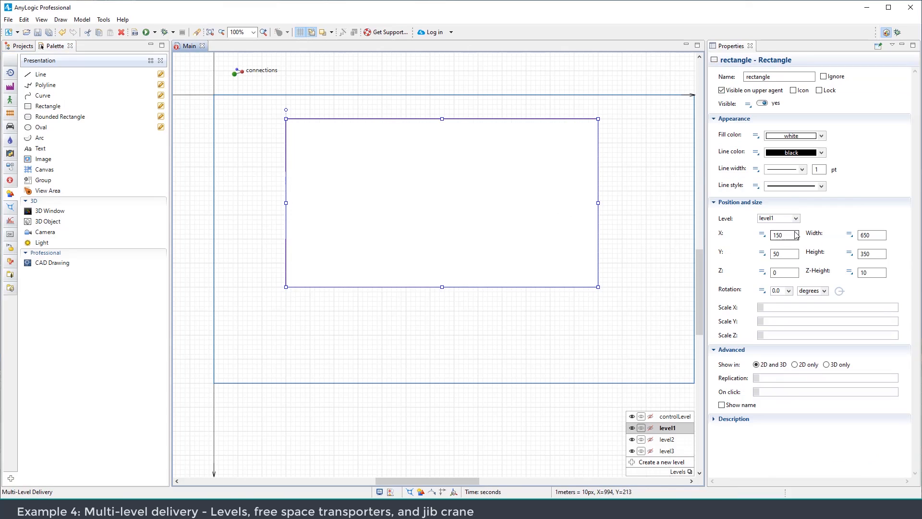
double_click(862, 273)
Fill the level1 rectangle with sandyBrown and set the color's transparency value to 100
click(806, 139)
click(798, 198)
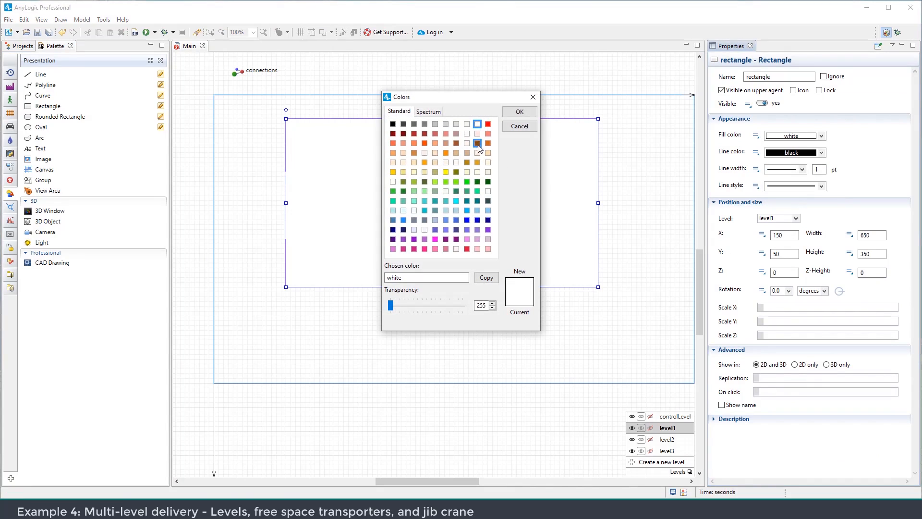
click(392, 153)
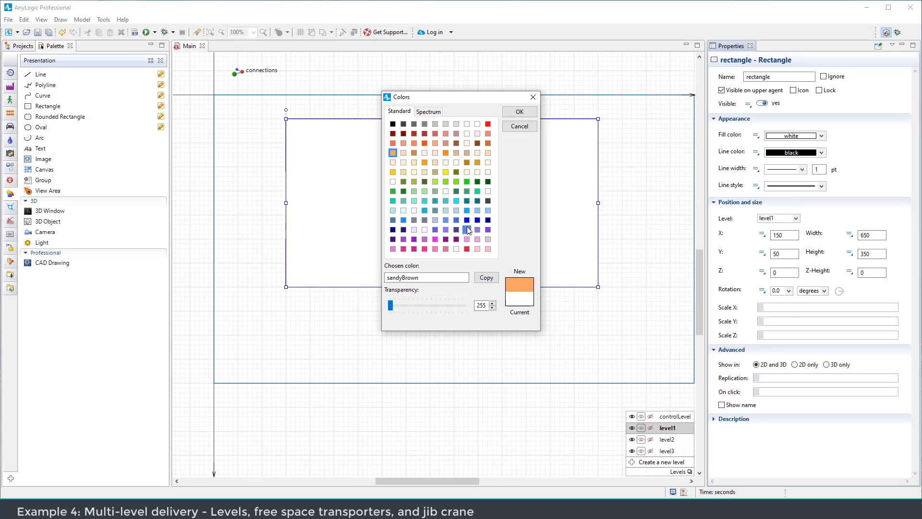
text(100)
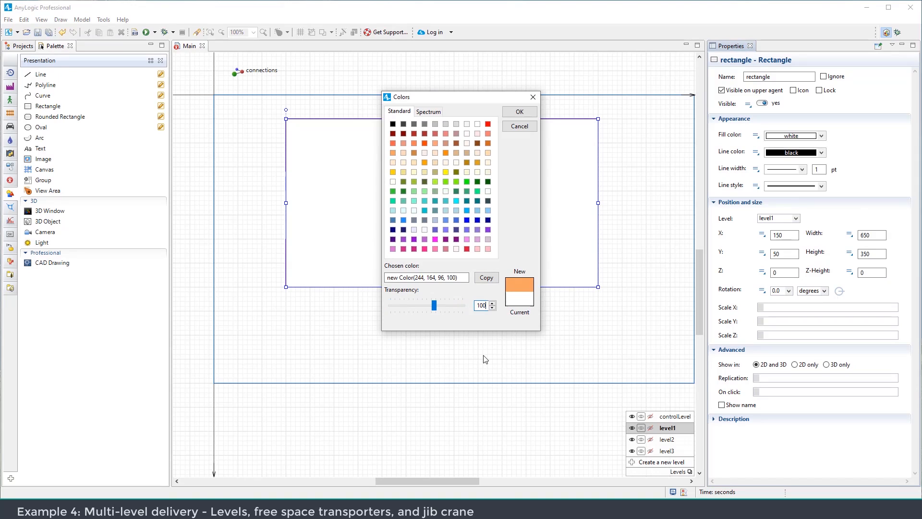
click(522, 115)
click(617, 170)
click(536, 192)
click(821, 137)
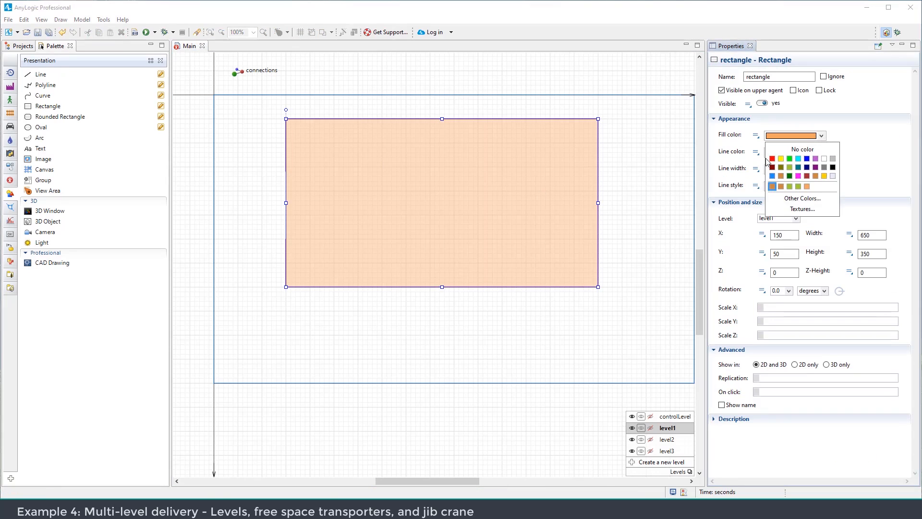
click(847, 133)
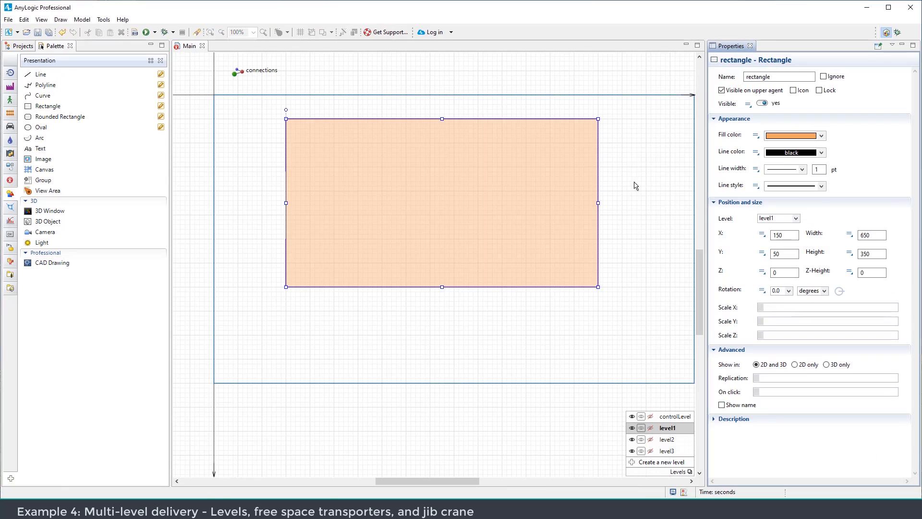
click(511, 164)
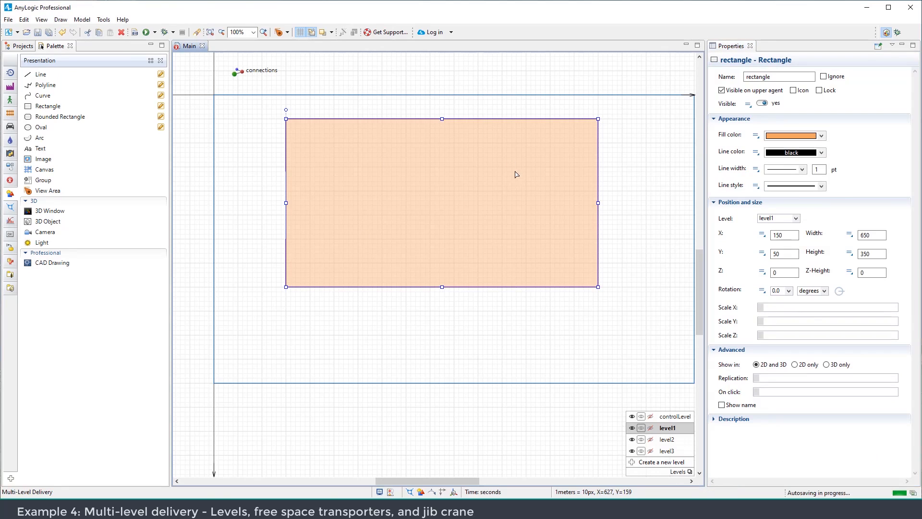
Draw a tall rectangular node on level1 beside the wall opening, outside the room, and add a grid of attractors in five rows
drag(415, 295, 449, 304)
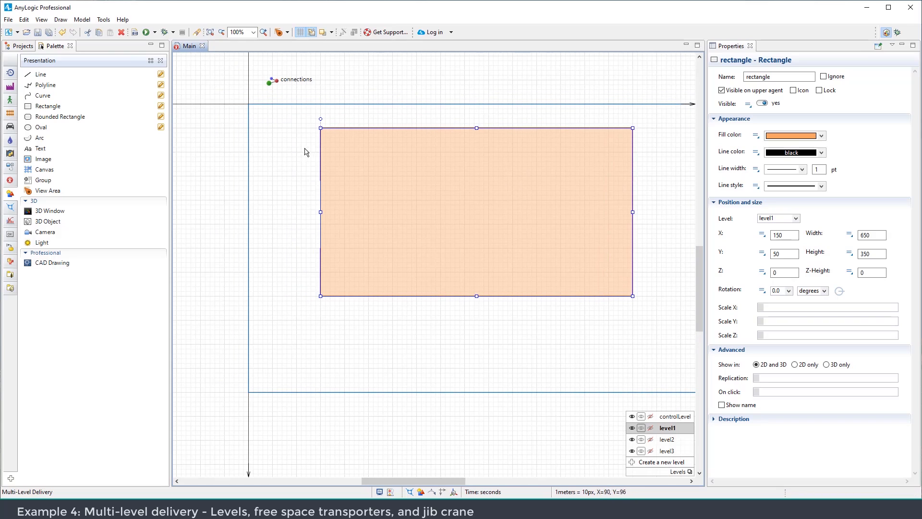
click(11, 87)
double_click(58, 242)
drag(287, 167, 311, 252)
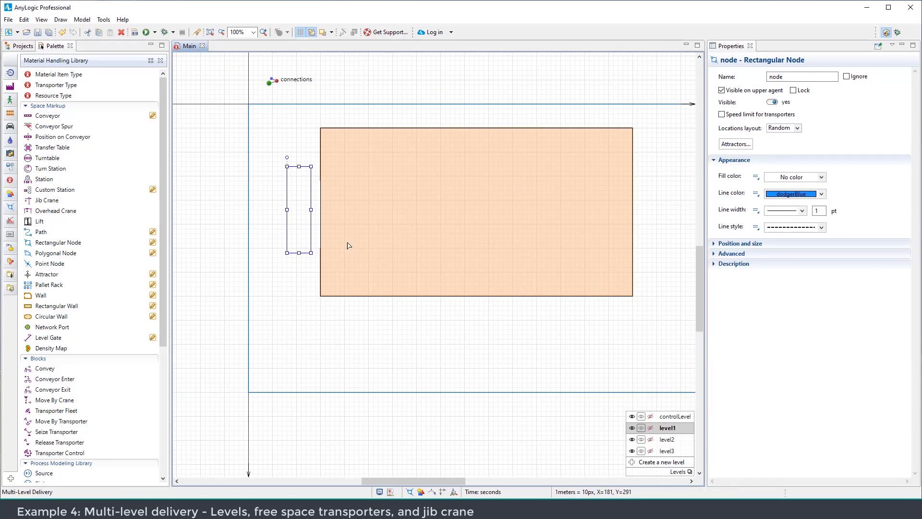
click(736, 143)
click(412, 250)
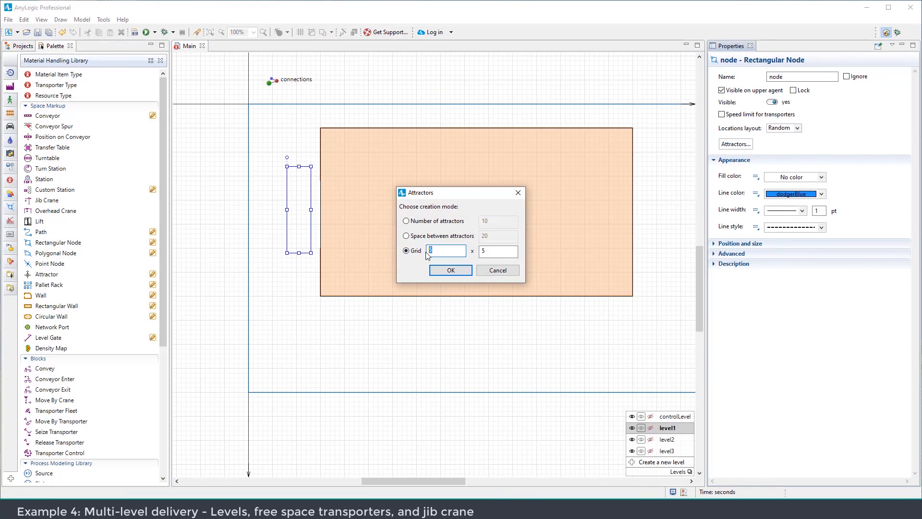
click(453, 271)
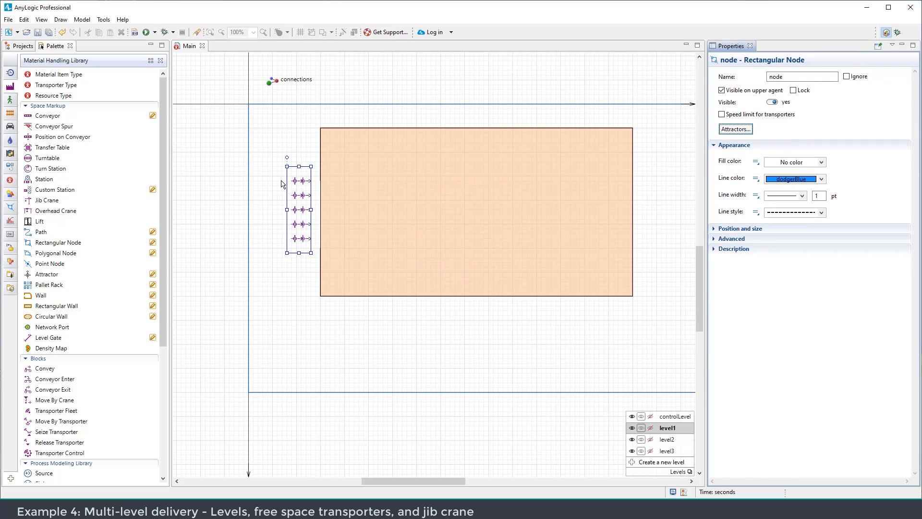
drag(394, 329, 415, 306)
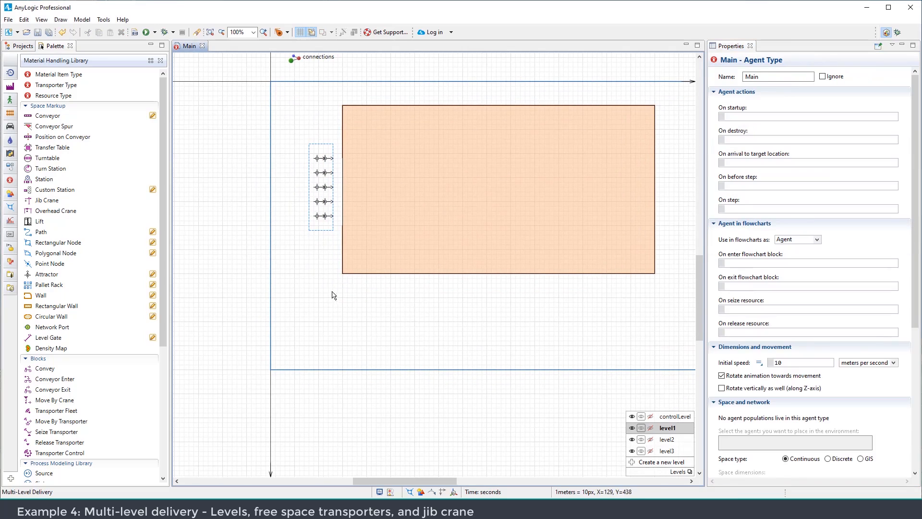
Place a jib crane below the attractor node with a jib about 37 meters long at -40 degrees, and turn its visibility off
click(47, 200)
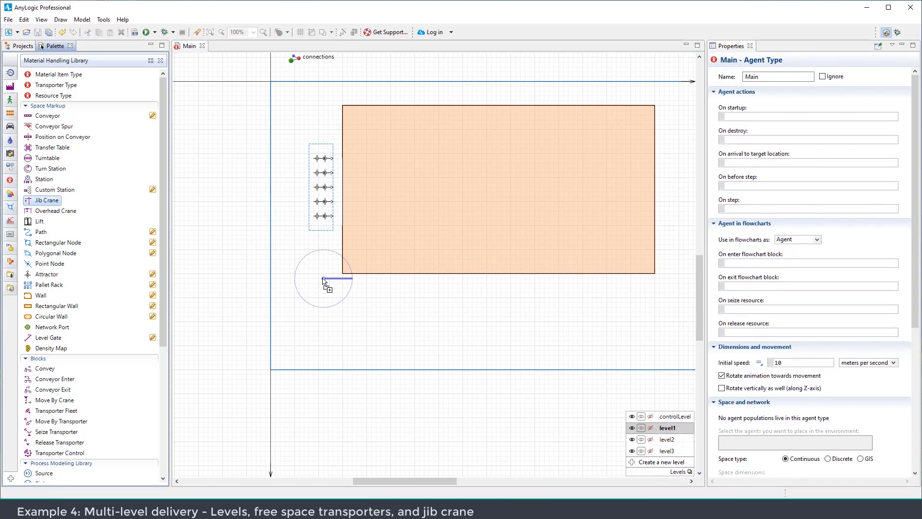
click(324, 279)
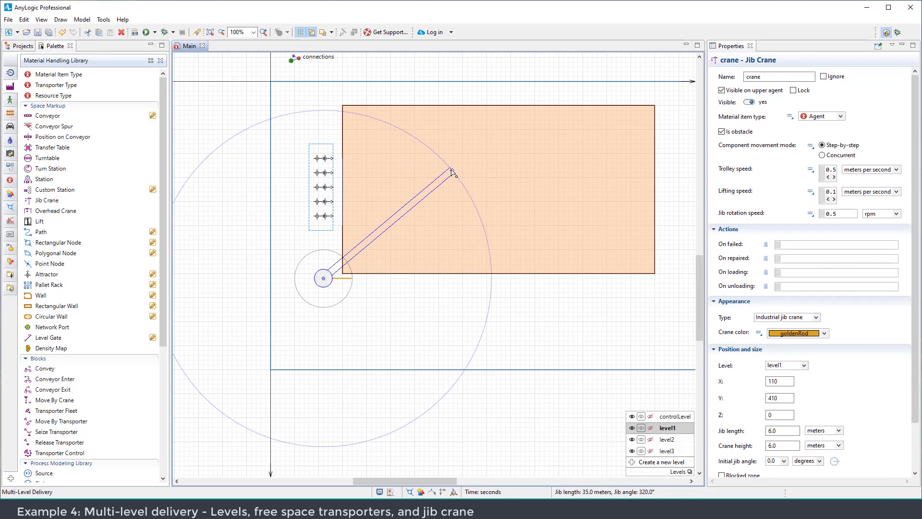
click(459, 164)
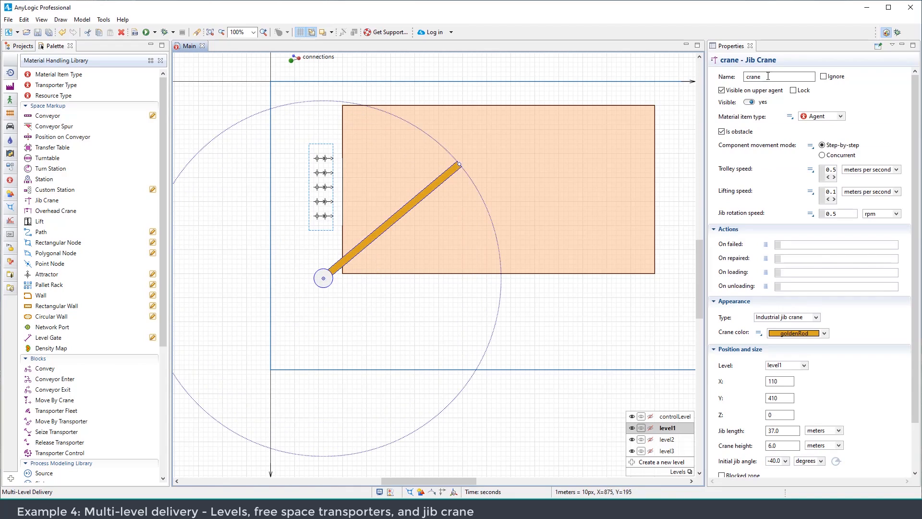
click(748, 102)
Set the crane's trolley and lifting speeds to 1 meter per second and its jib rotation speed to 1 rpm
drag(706, 157, 637, 157)
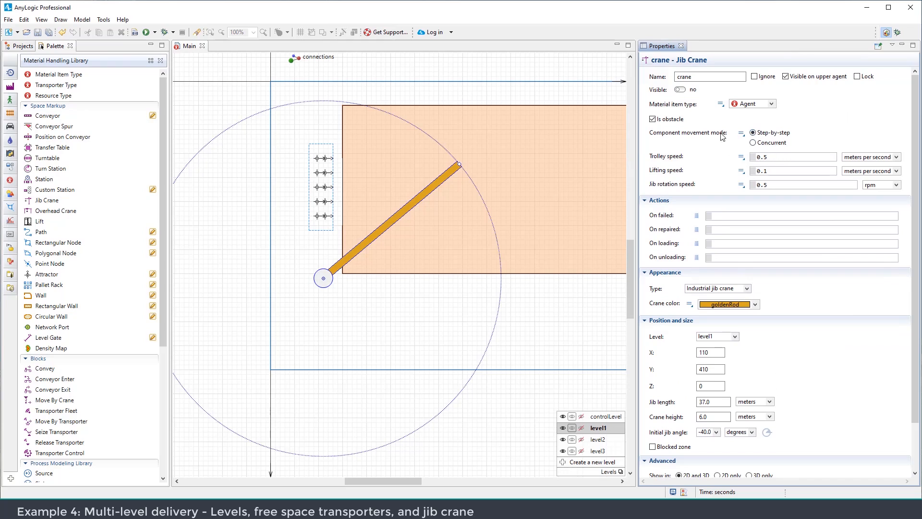
double_click(753, 157)
text(1)
double_click(765, 171)
text(1)
double_click(756, 185)
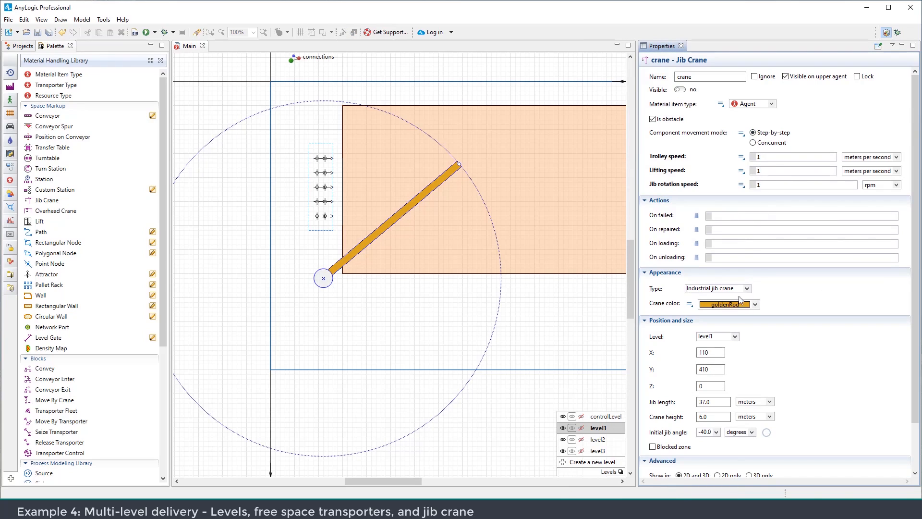
Change the crane type to Cat-head tower crane and set the crane height to 25 meters
click(749, 290)
click(719, 308)
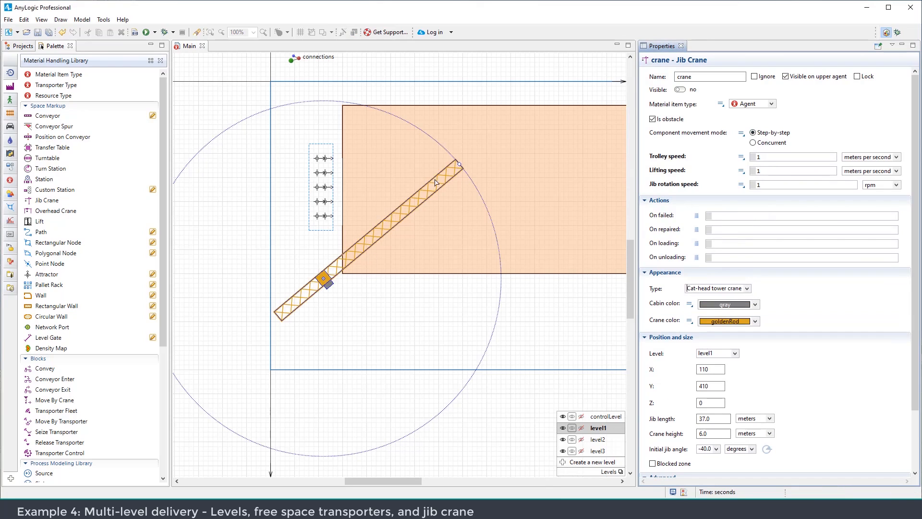
scroll(797, 337, down, 3)
scroll(796, 319, down, 1)
click(706, 347)
click(707, 363)
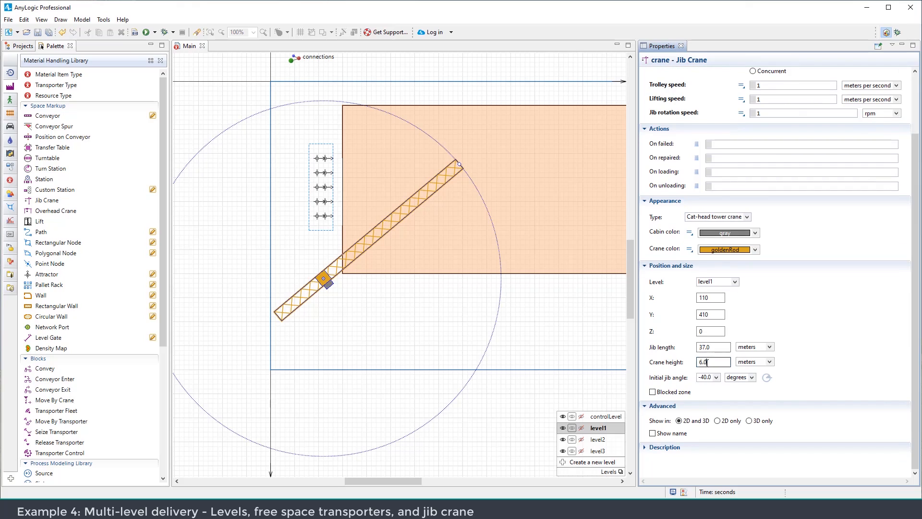
Try the crane's blocked zone, disable it again, and shorten the jib to about 34 meters
click(653, 392)
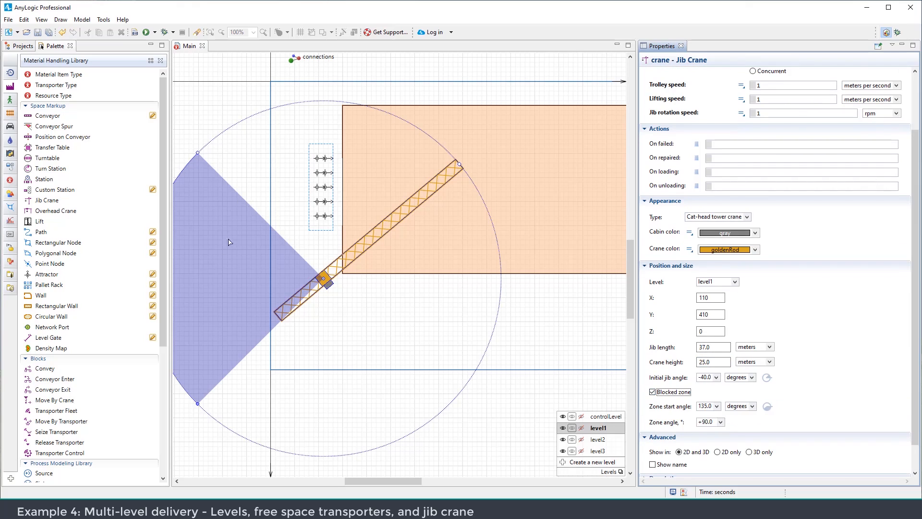
click(652, 393)
drag(460, 166, 450, 175)
drag(396, 314, 423, 295)
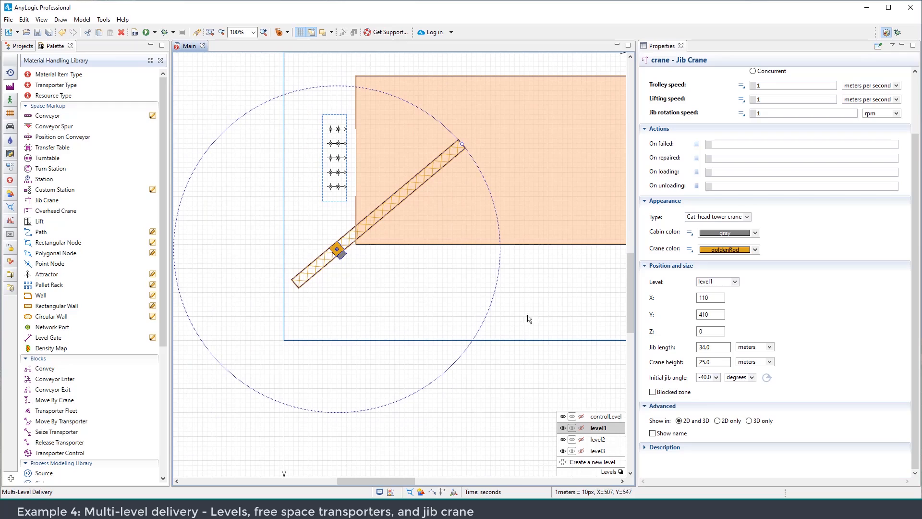
click(552, 282)
Create three equal square rectangular nodes on level1, evenly spaced in a column inside the room along the wall opposite the opening
drag(551, 281, 487, 287)
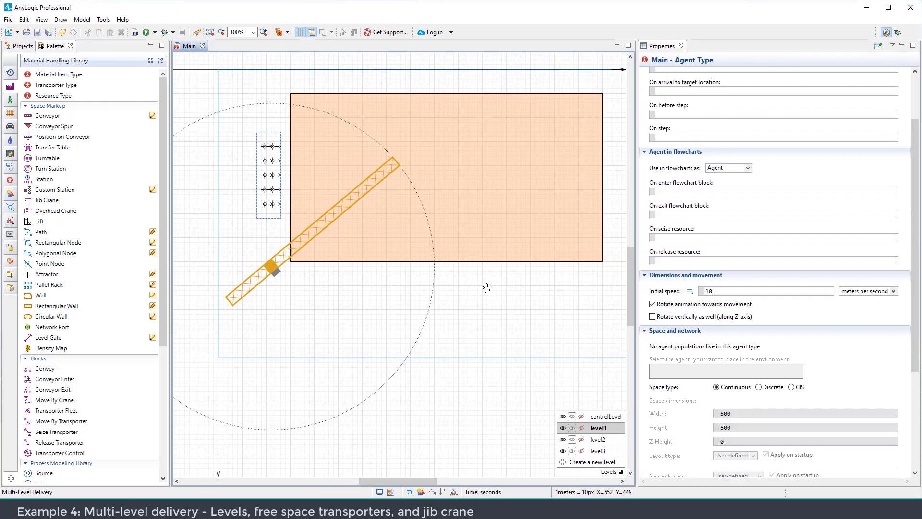
drag(560, 307, 536, 318)
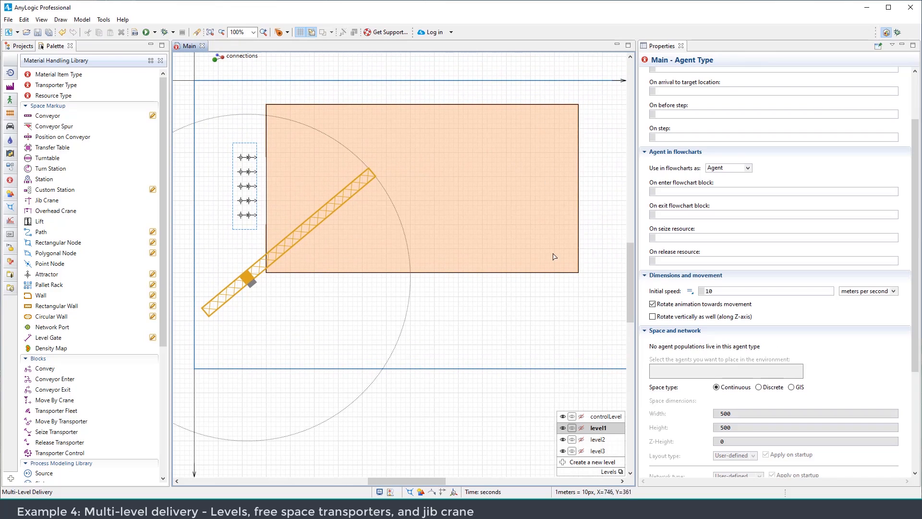
click(58, 243)
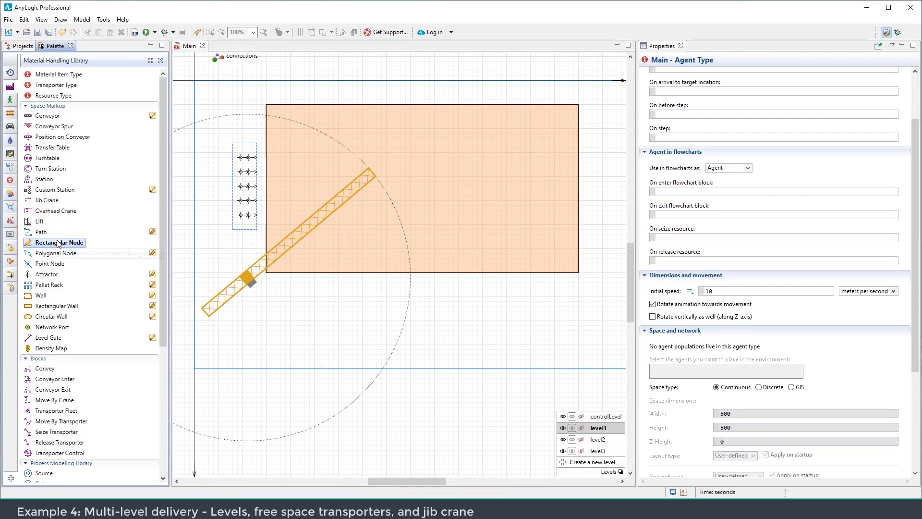
drag(545, 124, 560, 260)
click(563, 192)
click(479, 271)
drag(449, 320, 468, 312)
scroll(469, 313, down, 5)
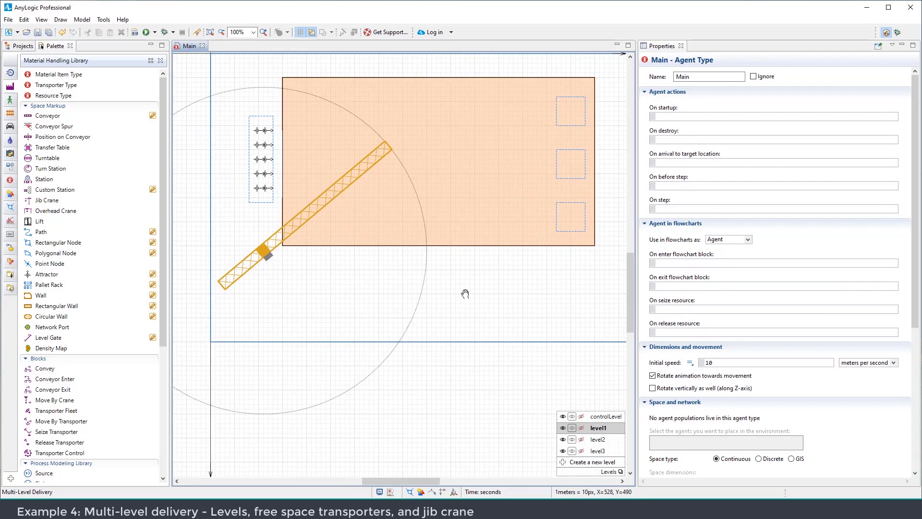
Add a 3D window below the level1 layout and enlarge it to 1000 by 600
click(10, 193)
drag(53, 214, 311, 211)
drag(505, 332, 552, 350)
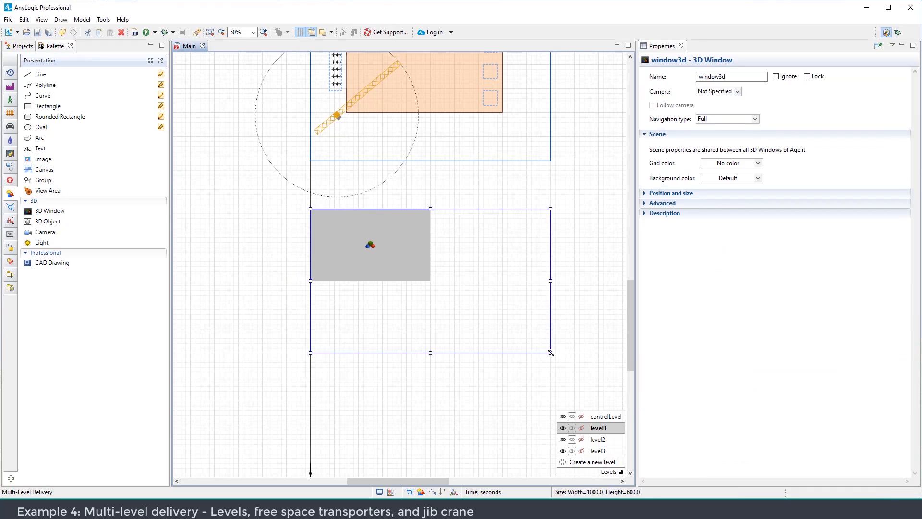
Place a camera outside the layout near the crane, aimed at the room, and assign it to the 3D window
click(531, 208)
drag(51, 232, 283, 222)
click(461, 261)
click(718, 91)
click(730, 104)
click(495, 210)
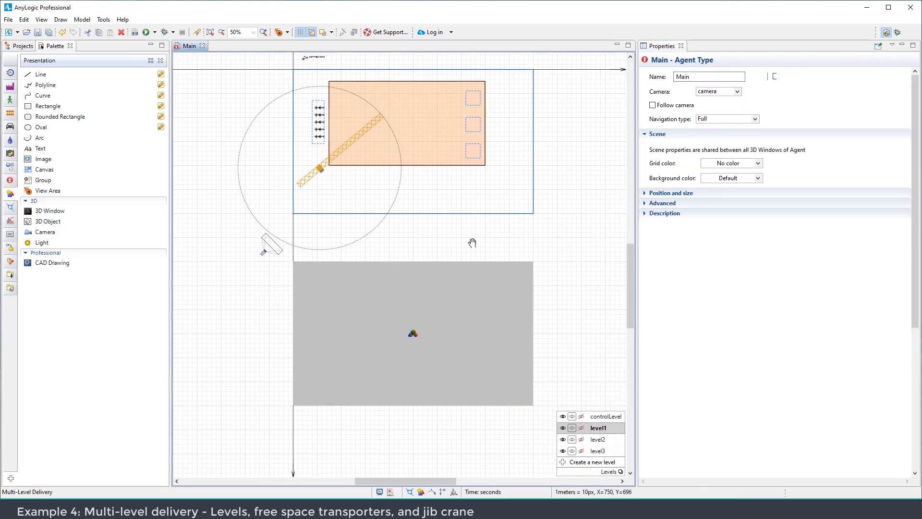
Add a view area named viewArea3D covering the 3D window
drag(46, 194, 299, 252)
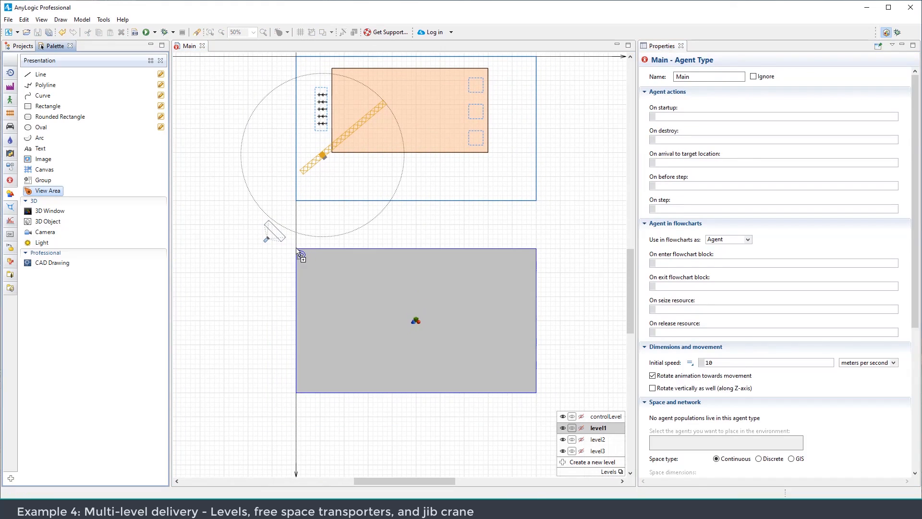
drag(301, 255, 301, 255)
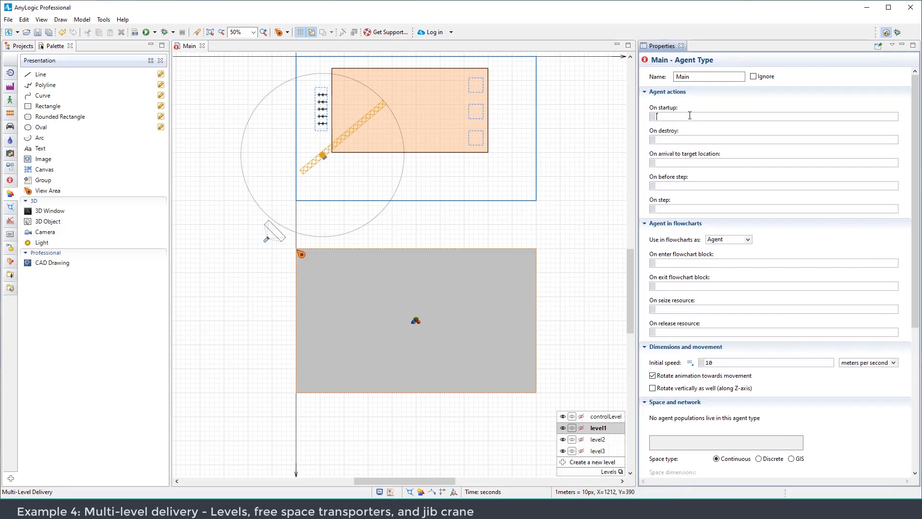
Set Main's On startup action to viewArea3D.navigateTo();
click(689, 116)
text(v)
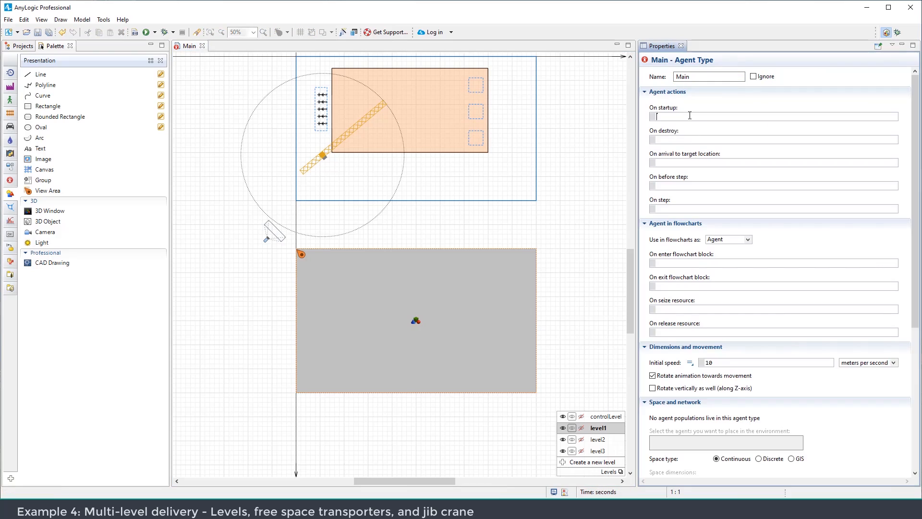
text(iew)
key(ctrl+space)
key(Return)
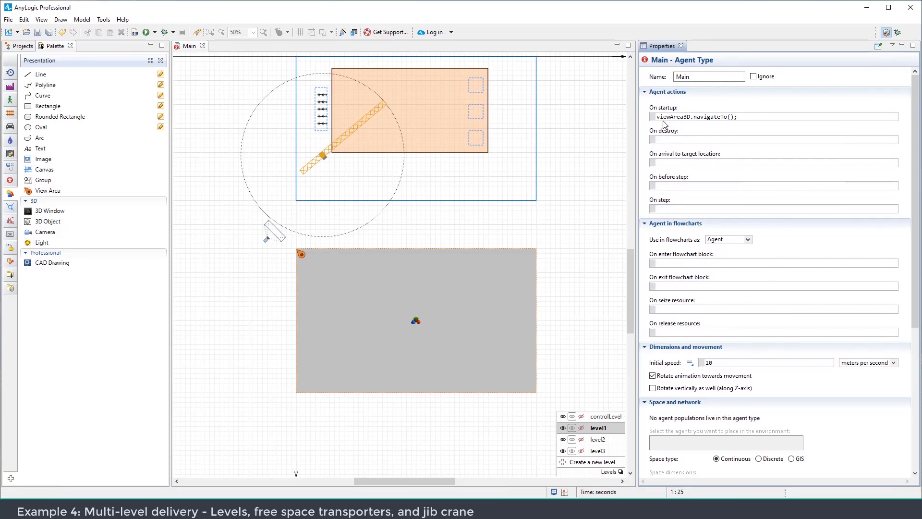
Select the jib crane on level1 and turn its visibility back on
right_click(554, 202)
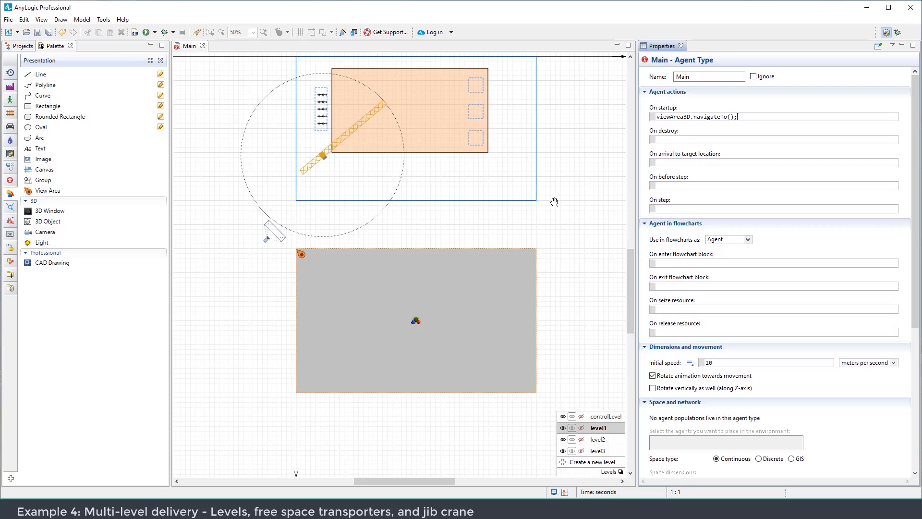
drag(554, 202, 541, 215)
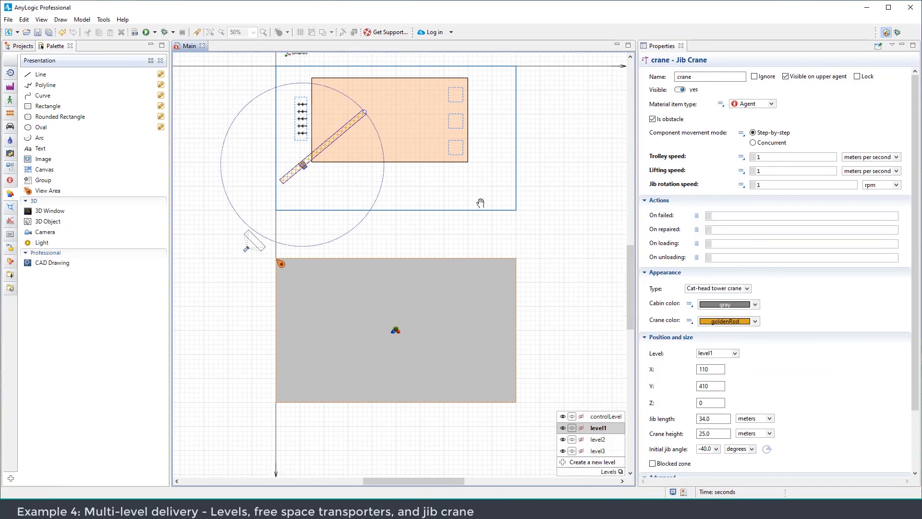
drag(482, 201, 500, 220)
Run the Multi-Level Delivery simulation and adjust the 3D view to frame the whole crane and the floor
click(154, 32)
click(163, 44)
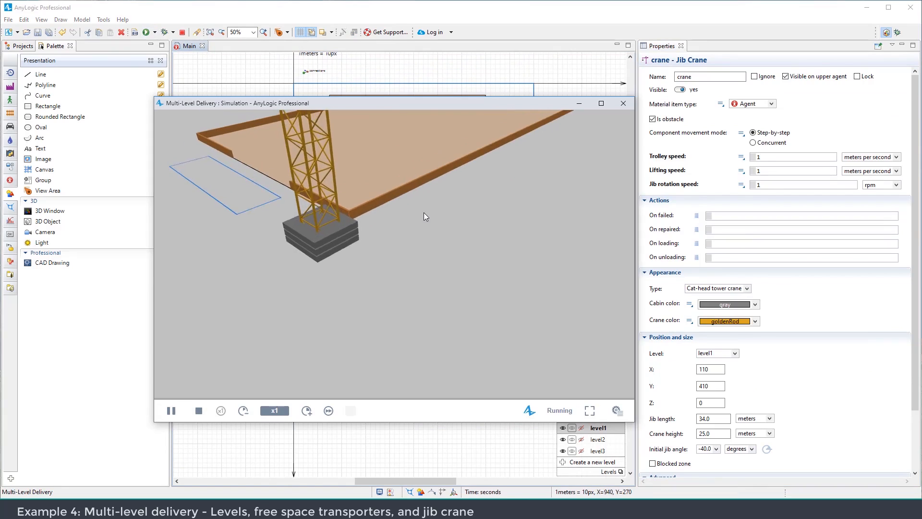
drag(424, 212, 449, 174)
scroll(423, 254, up, 2)
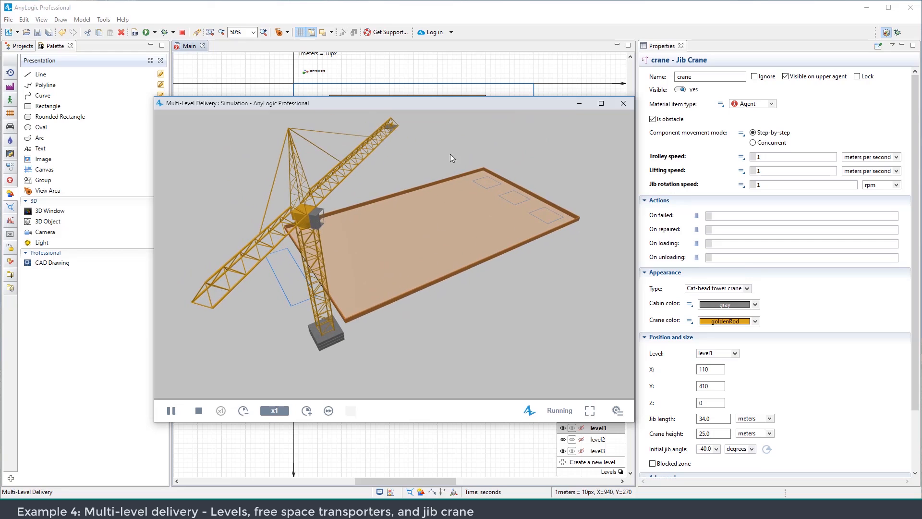
Update the camera with the coordinates copied from the running 3D view and close the simulation window
click(463, 76)
click(265, 266)
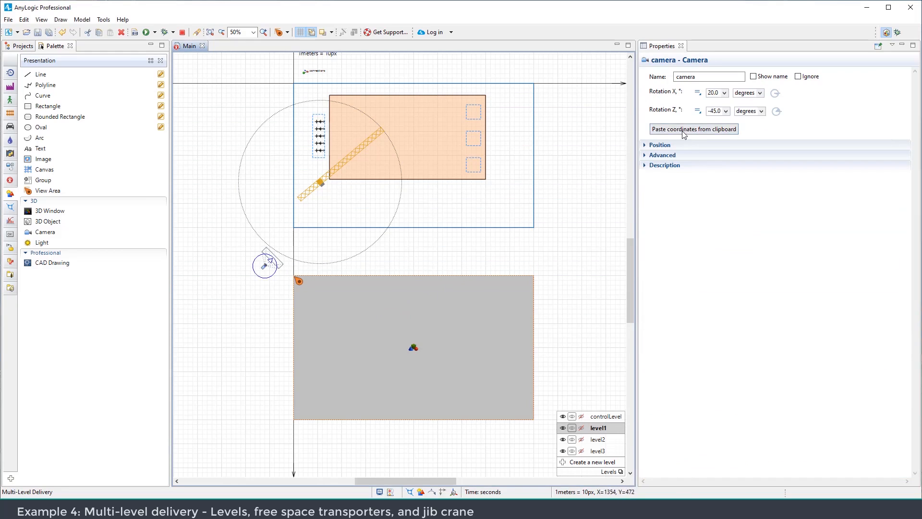
click(682, 131)
drag(543, 245, 440, 231)
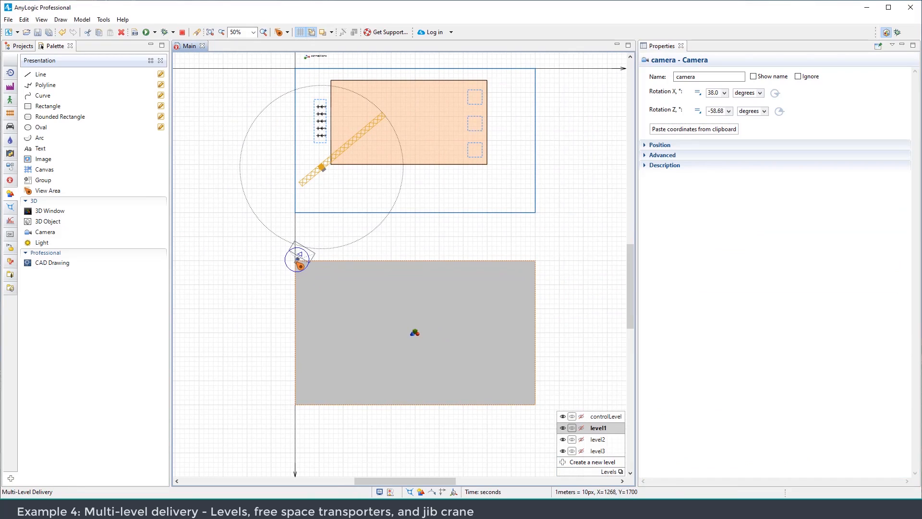
key(alt+Tab)
click(623, 102)
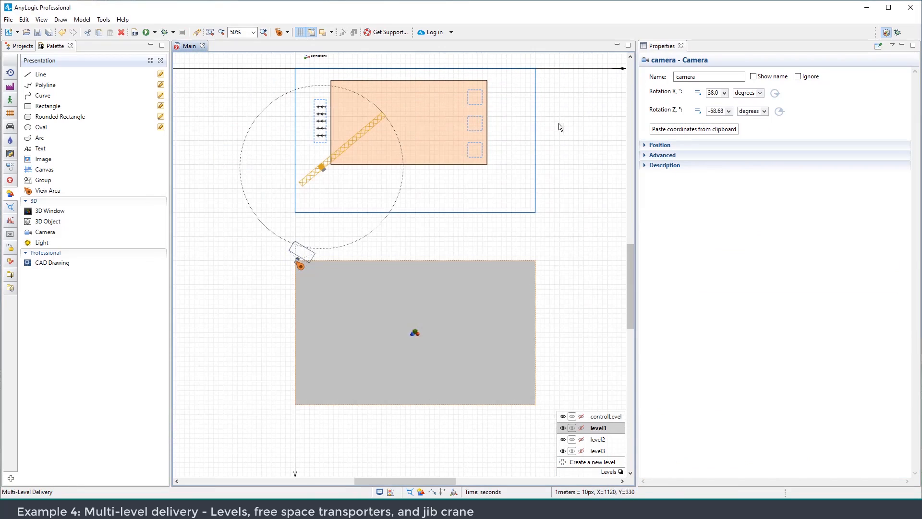
Show the list of levels and examine level1's contents through Main's presentation tree
drag(560, 123, 548, 175)
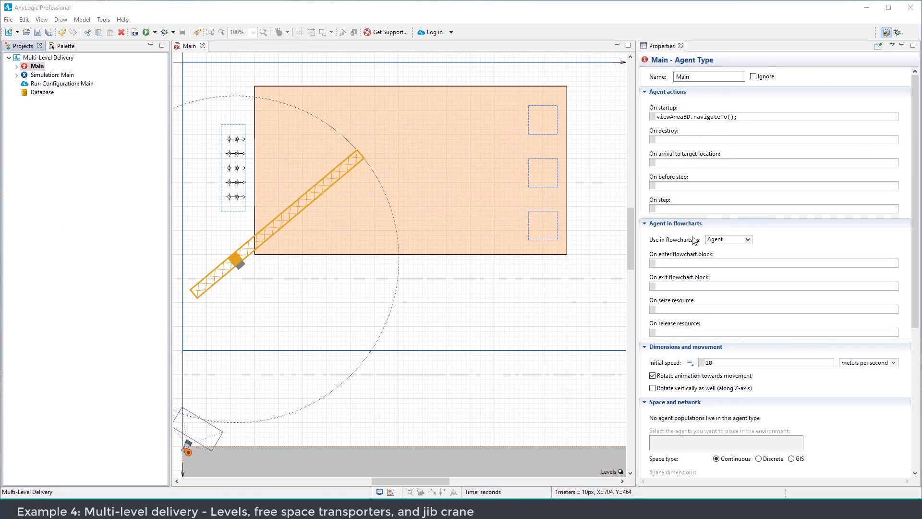
drag(496, 280, 465, 273)
scroll(518, 257, down, 1)
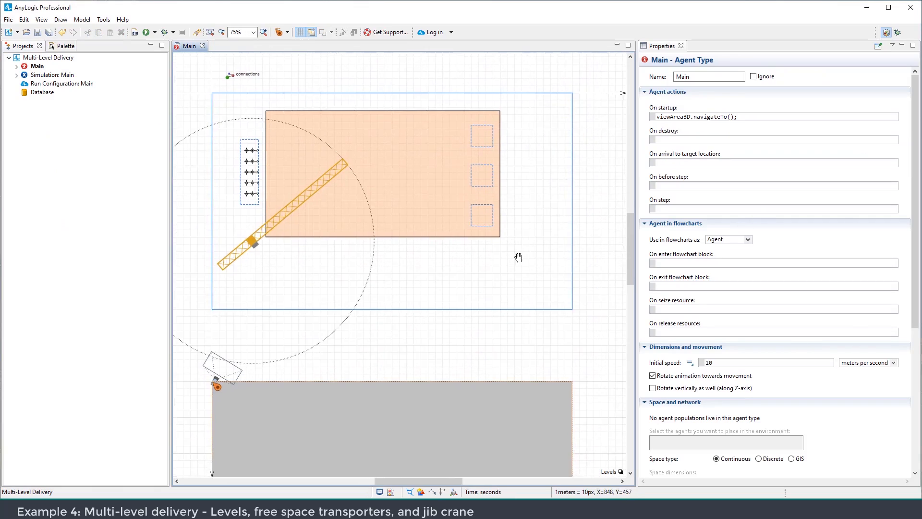
click(609, 472)
double_click(29, 68)
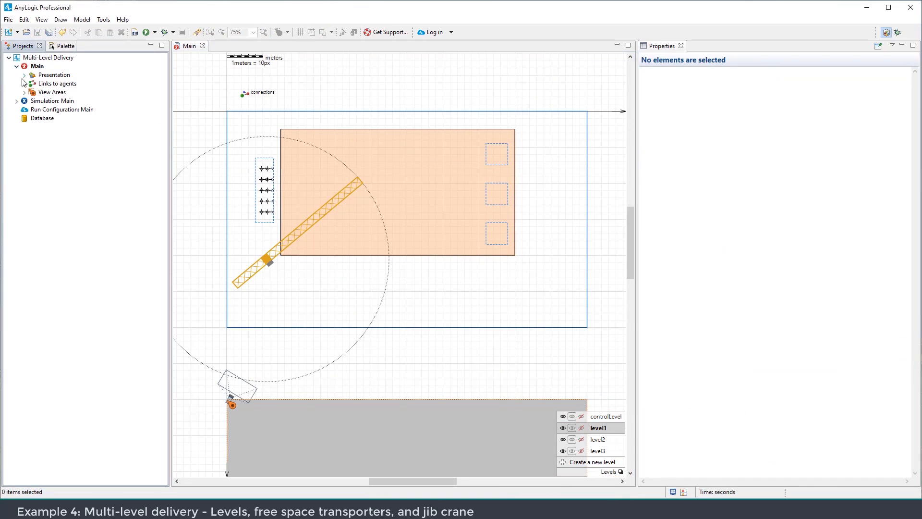
click(24, 75)
click(54, 101)
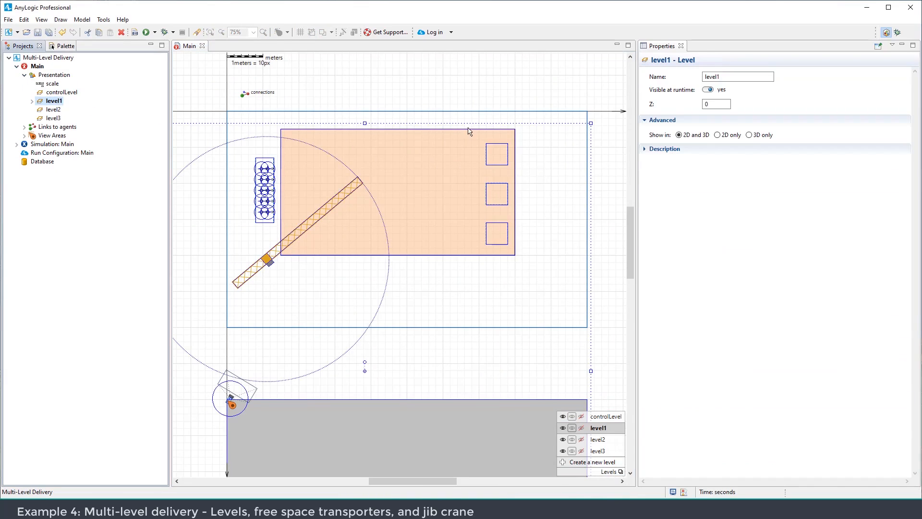
click(551, 178)
Copy the floor rectangle, its wall and the three square nodes from level1 to level2, aligned with the originals
drag(532, 121, 277, 274)
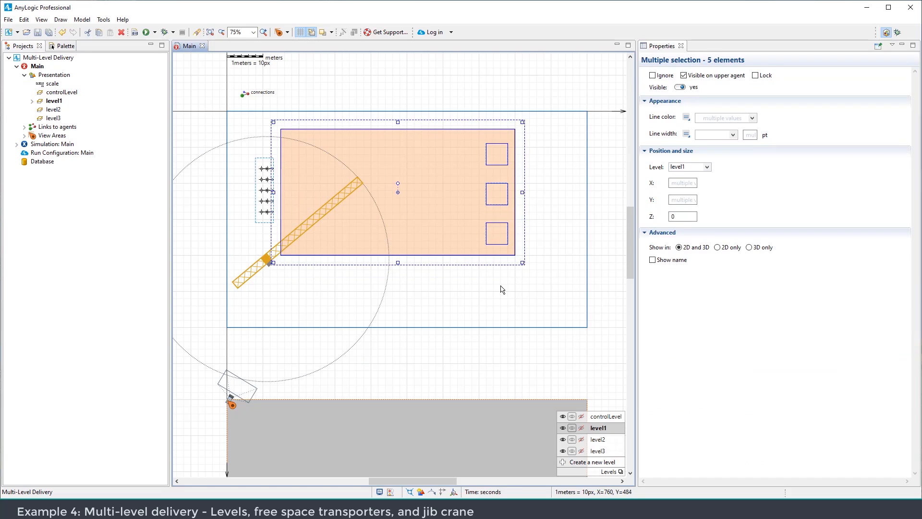
click(595, 438)
key(ctrl+v)
drag(525, 285, 418, 151)
drag(349, 166, 390, 201)
scroll(393, 204, up, 1)
drag(457, 354, 426, 330)
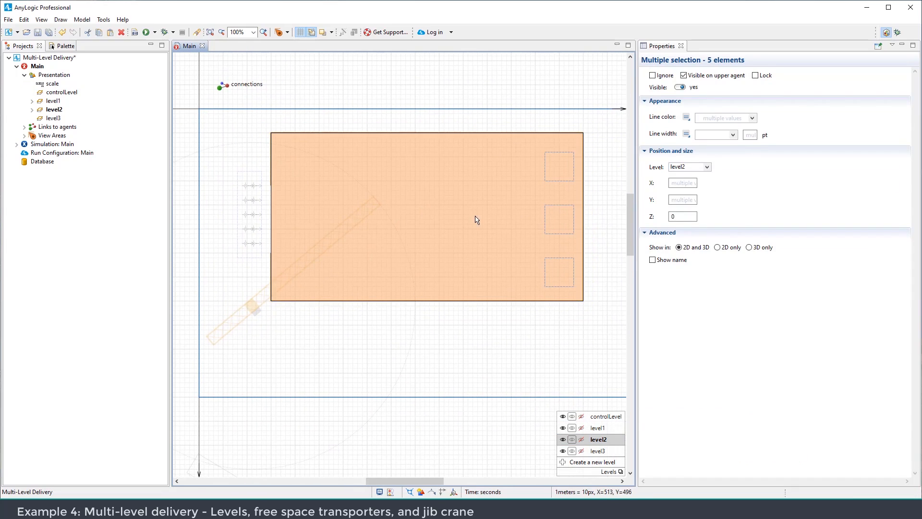
Change the fill color of level2's floor rectangle to yellow-green
click(475, 218)
click(752, 136)
click(721, 168)
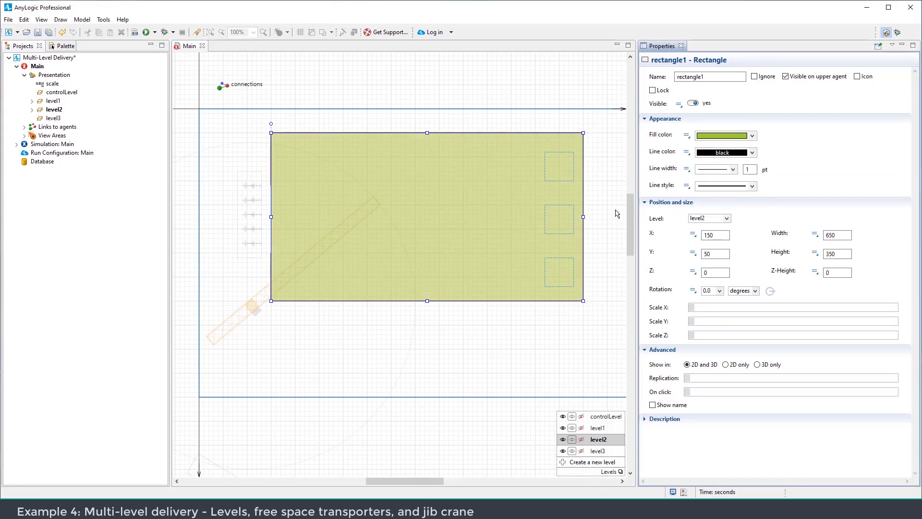
click(576, 216)
drag(594, 227, 578, 221)
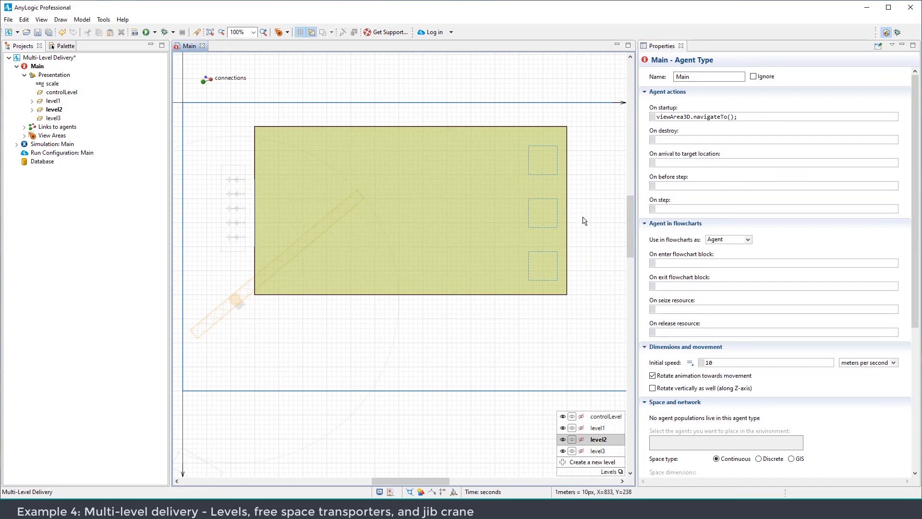
Copy level2's floor, wall and nodes to level3 in the same position, and delete the three copied nodes
drag(586, 118, 241, 308)
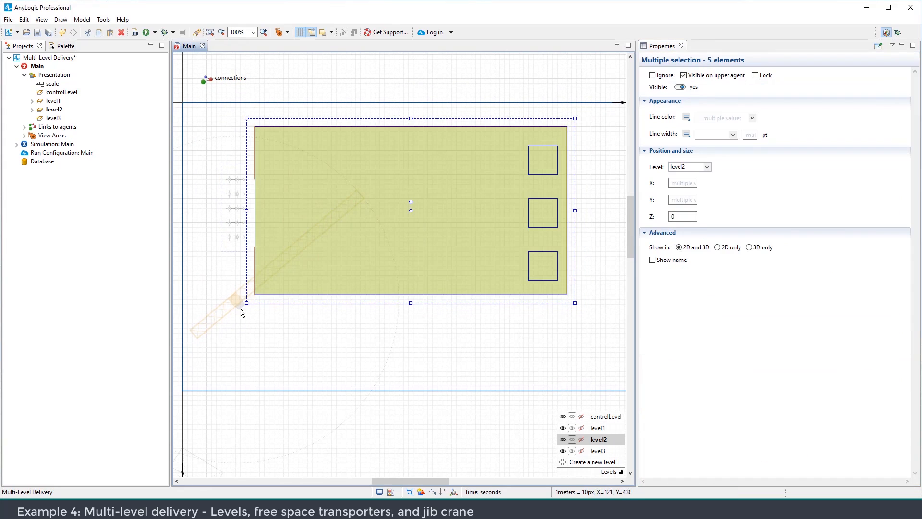
click(600, 450)
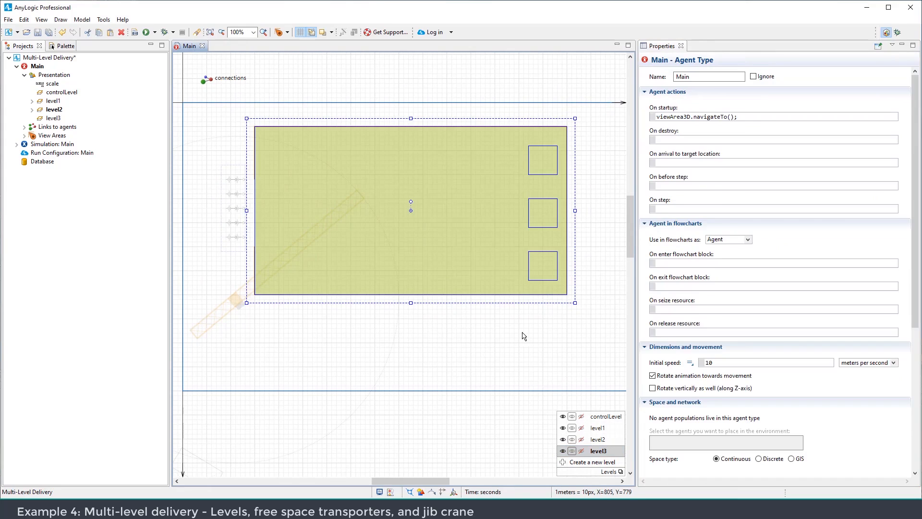
key(ctrl+v)
drag(534, 320, 391, 187)
drag(584, 132, 504, 284)
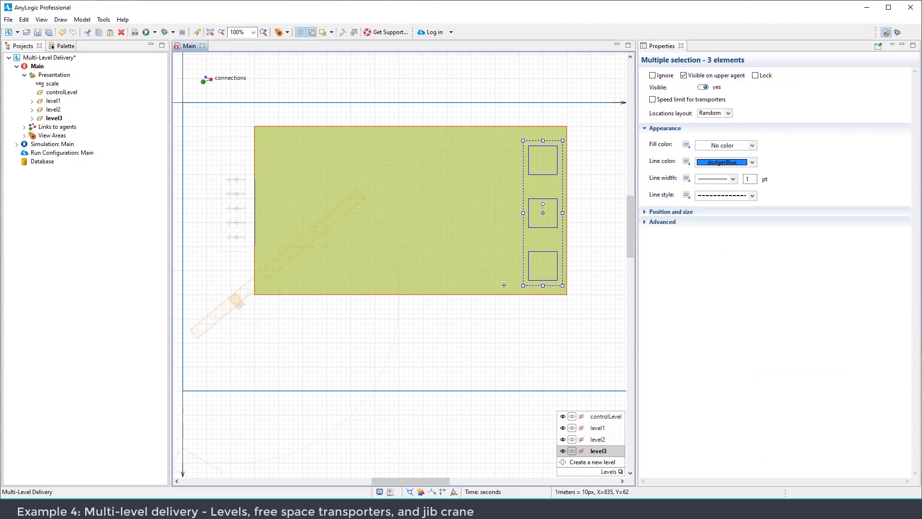
key(Delete)
Draw a rectangular node in the upper-left corner of level3's floor and set its line color to red
drag(424, 316, 394, 351)
scroll(418, 349, up, 1)
scroll(394, 351, down, 1)
click(62, 48)
click(10, 87)
double_click(59, 243)
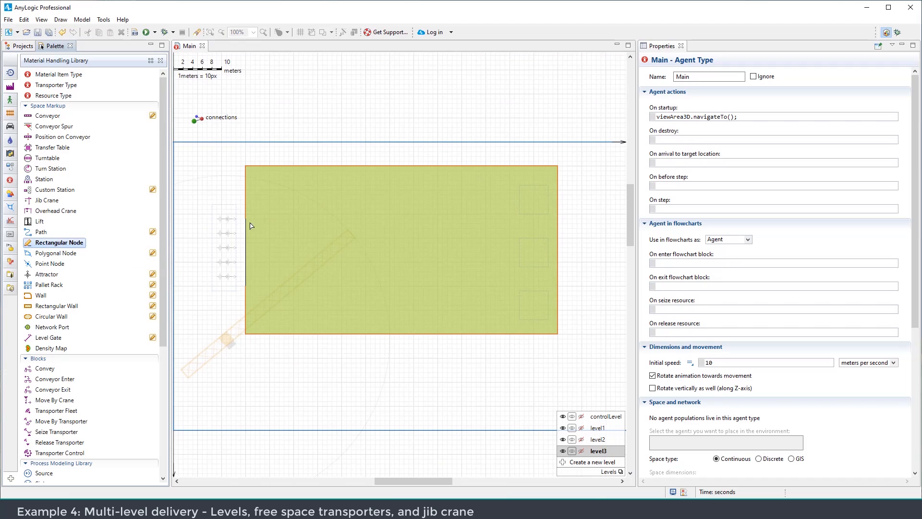
drag(267, 178, 302, 198)
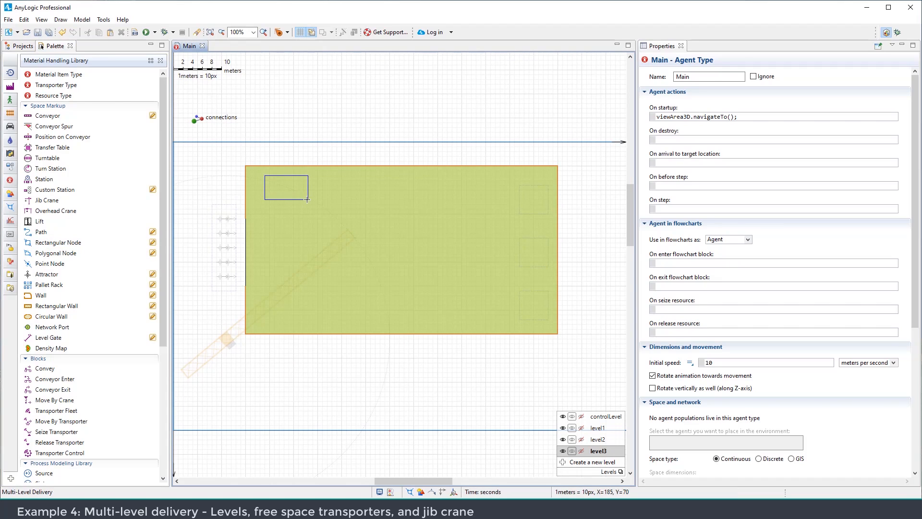
click(752, 181)
click(704, 207)
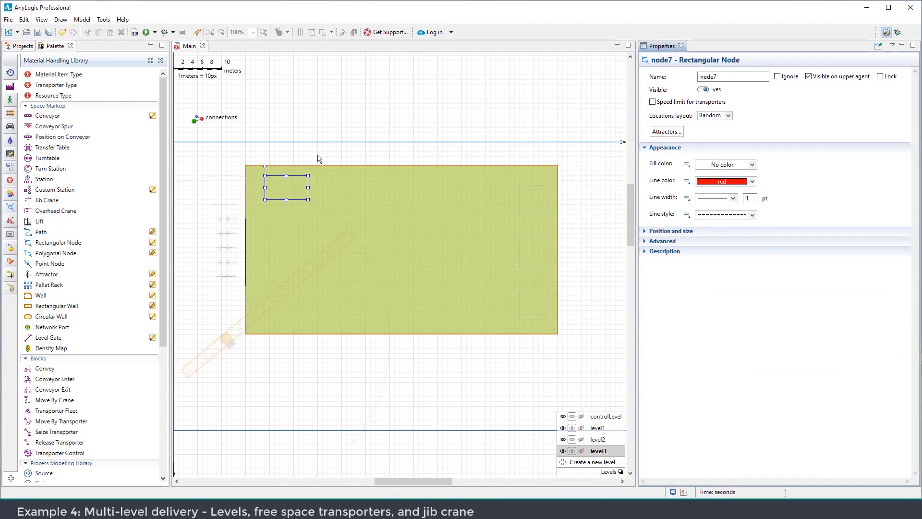
Copy the red node to the other three floor corners and add a node left of the floor's center with a green line color
click(294, 175)
drag(294, 175, 338, 235)
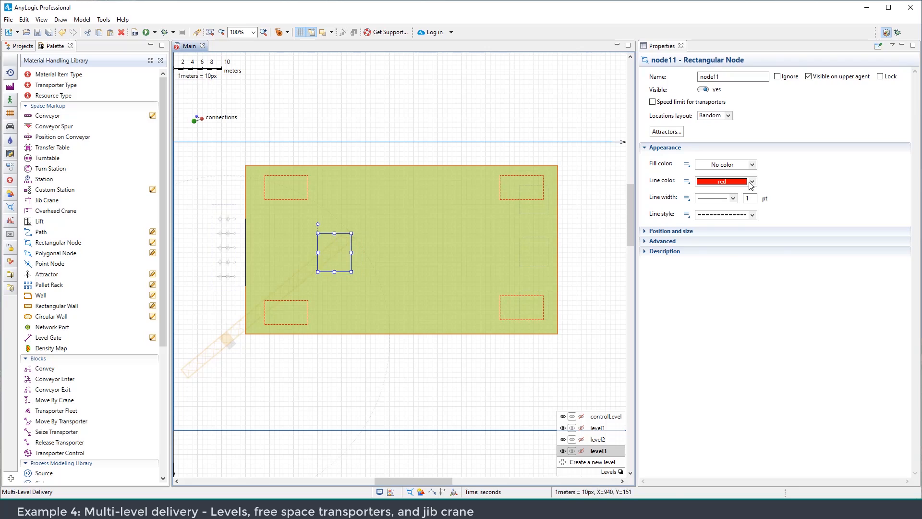
click(752, 181)
click(720, 214)
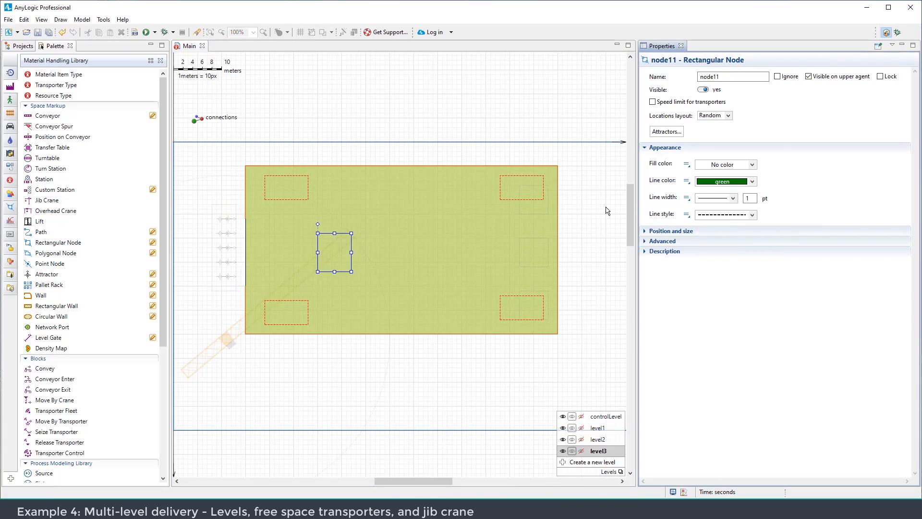
click(329, 218)
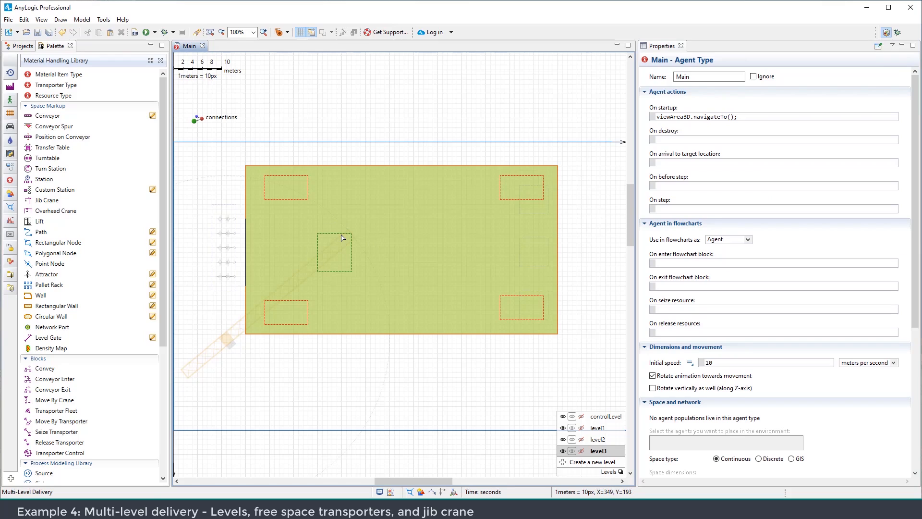
Run the Multi-Level Delivery simulation, examine the three stacked floors and the crane in 3D, and stop the run
drag(578, 246, 585, 221)
click(145, 32)
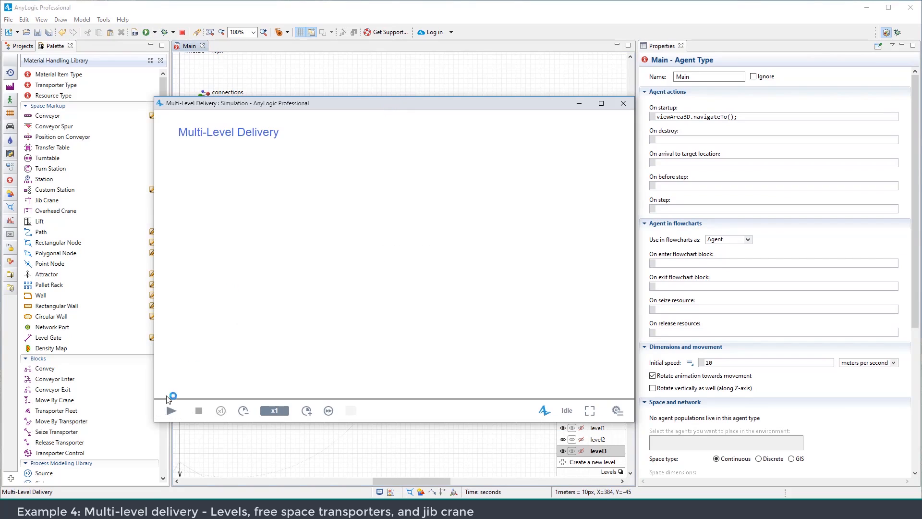
click(171, 410)
mouse_move(362, 306)
mouse_down()
mouse_move(402, 287)
mouse_move(366, 306)
mouse_up()
drag(339, 291, 358, 257)
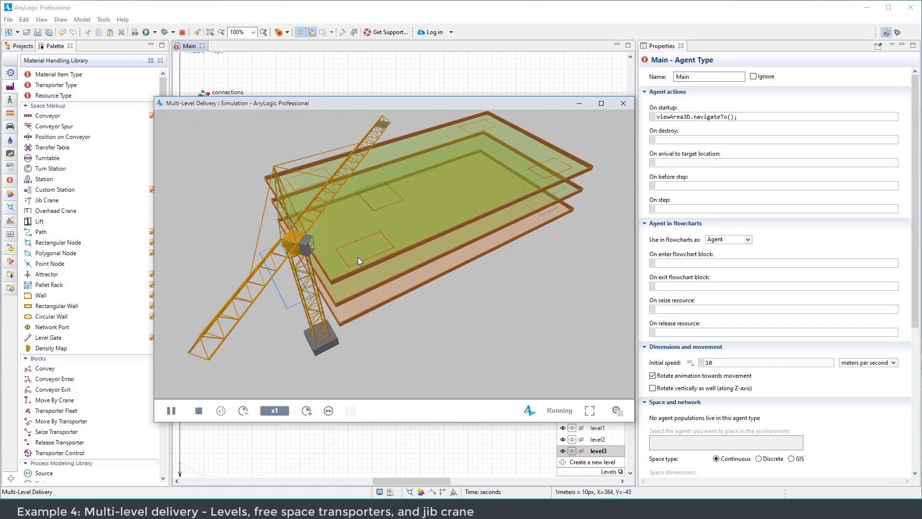
click(201, 410)
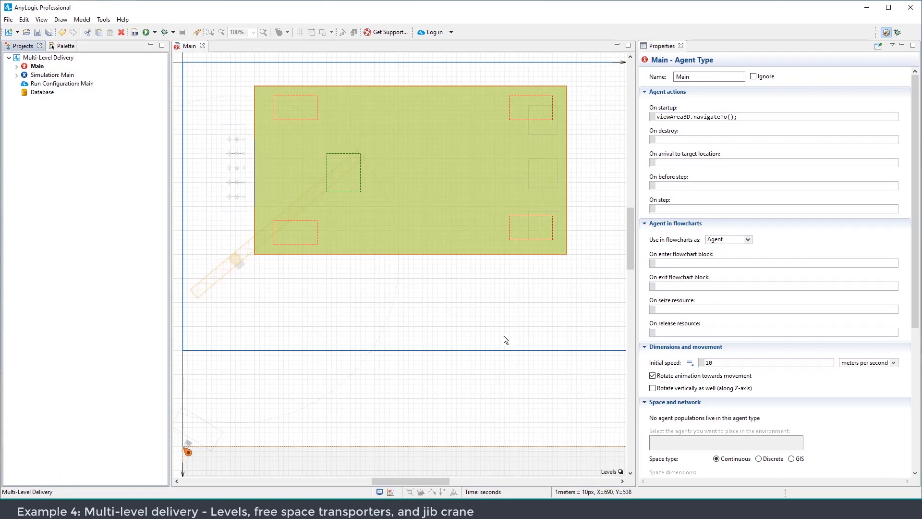
Place a lift near the center of level3's floor at X 490, Y 220
click(609, 471)
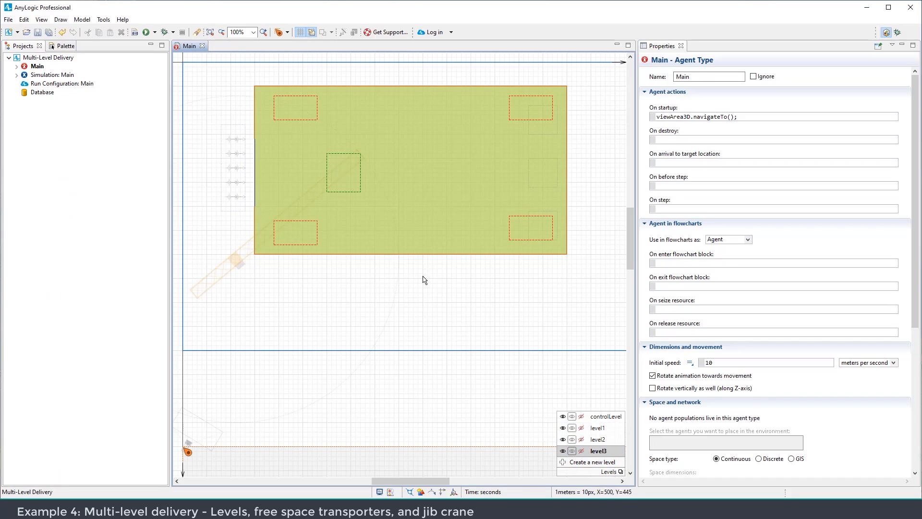
drag(424, 280, 423, 298)
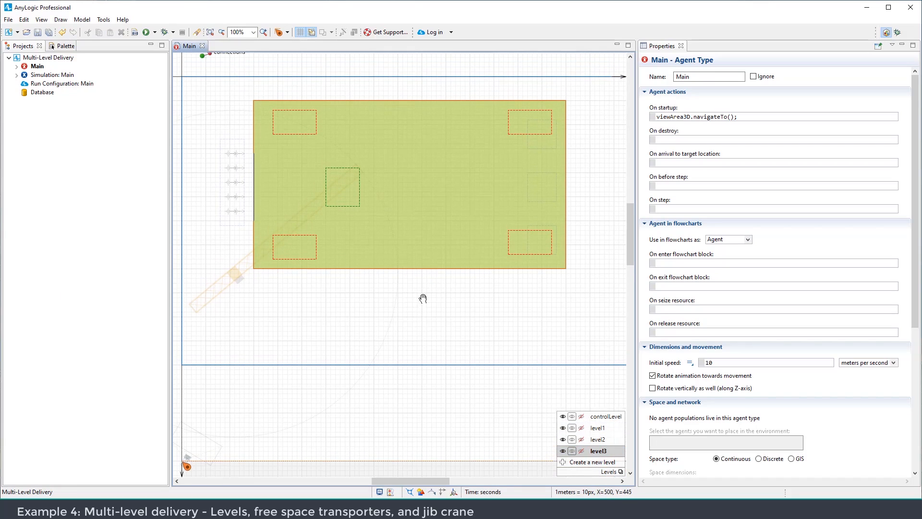
click(65, 46)
mouse_move(42, 223)
mouse_down()
mouse_move(98, 231)
mouse_move(410, 184)
mouse_move(414, 226)
mouse_move(455, 234)
mouse_up()
scroll(445, 221, up, 2)
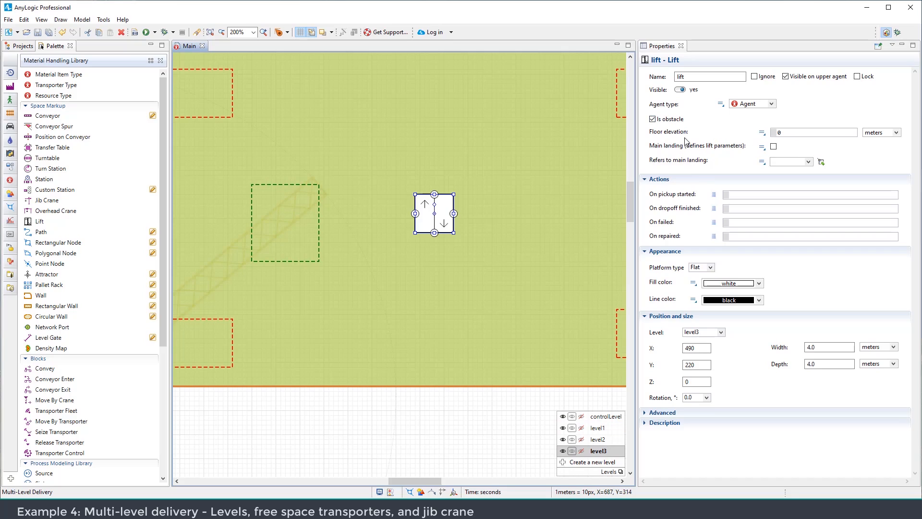
Make the level3 lift the main landing, with a floor elevation of 12 meters and a lifting speed of 0.4 meters per second
double_click(780, 133)
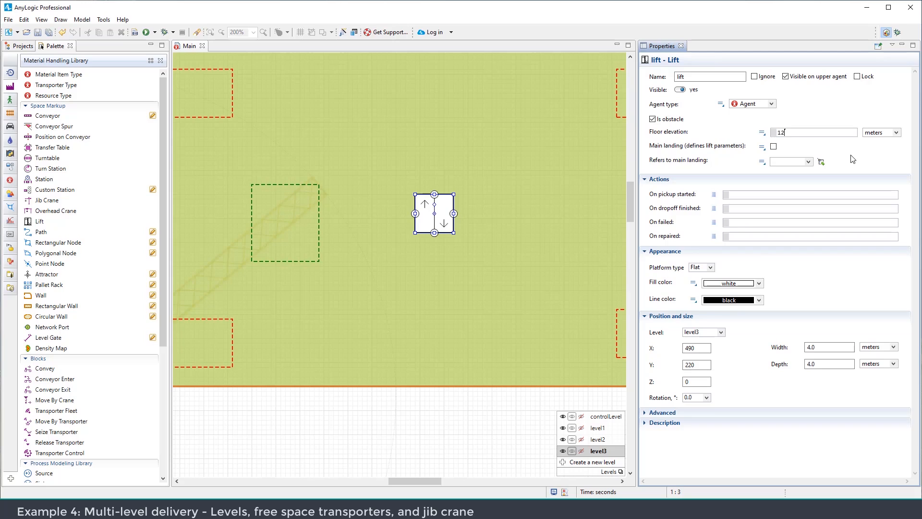
click(774, 146)
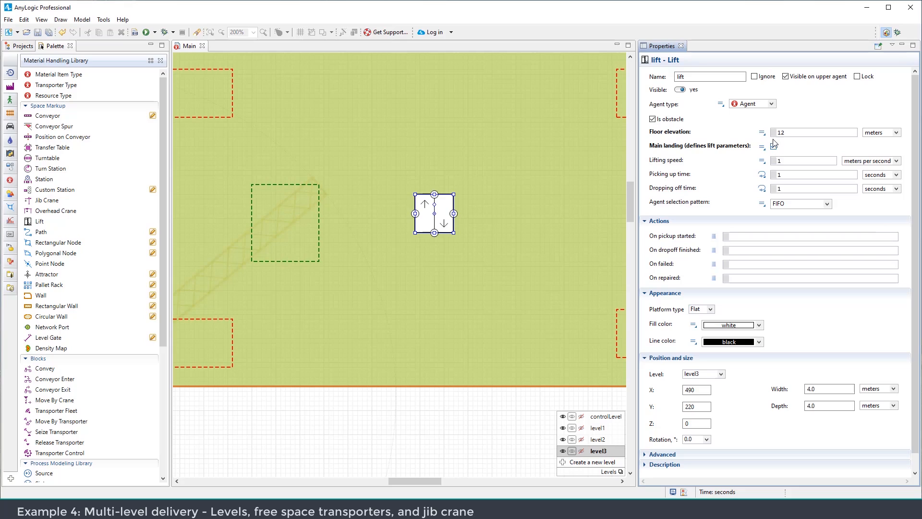
click(779, 160)
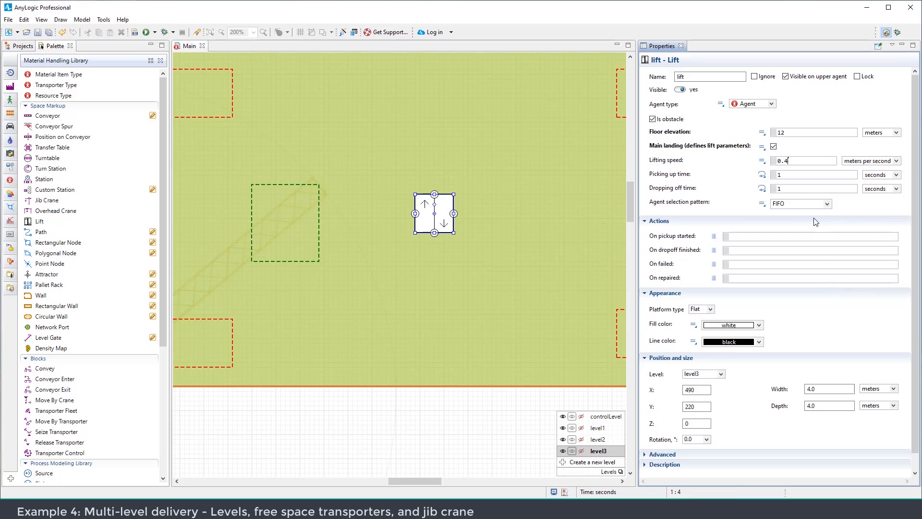
click(491, 406)
Copy the lift to level2 at the same position, X 490, Y 220
drag(483, 401, 424, 311)
scroll(478, 355, down, 2)
click(413, 193)
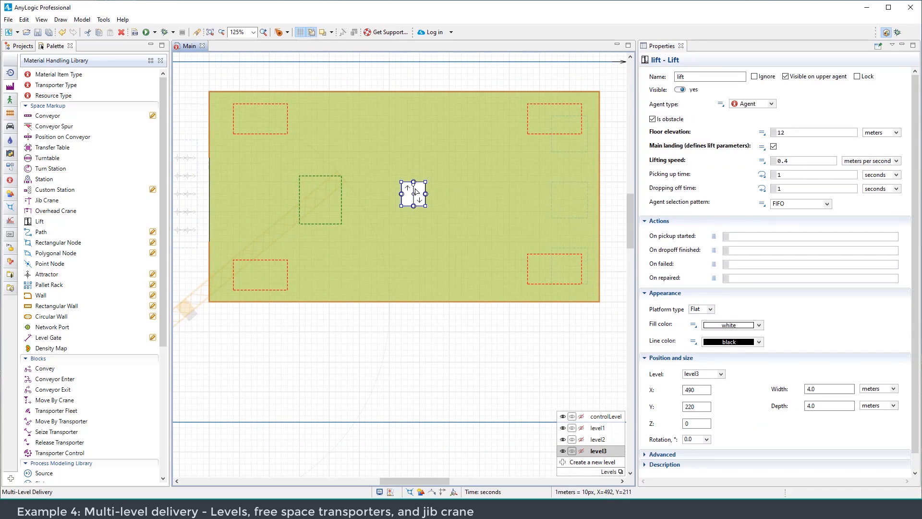
click(610, 440)
key(ctrl+v)
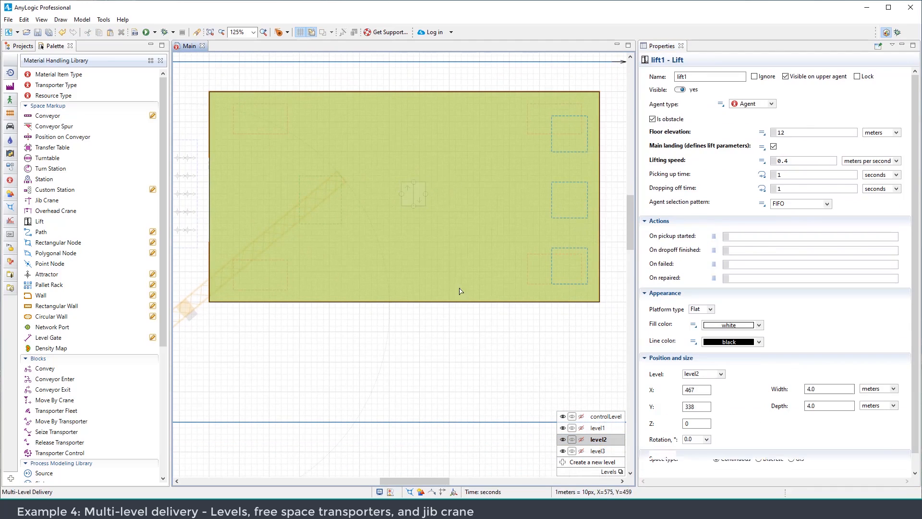
drag(406, 262, 420, 192)
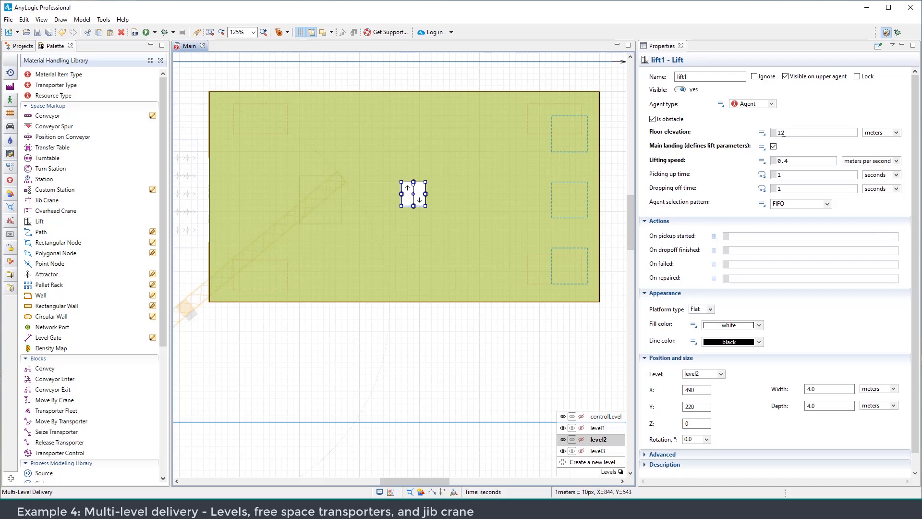
Turn off Main landing for the level2 lift, set its floor elevation to 6 meters and refer it to the main landing lift
click(774, 146)
double_click(779, 132)
text(6)
click(808, 162)
click(788, 174)
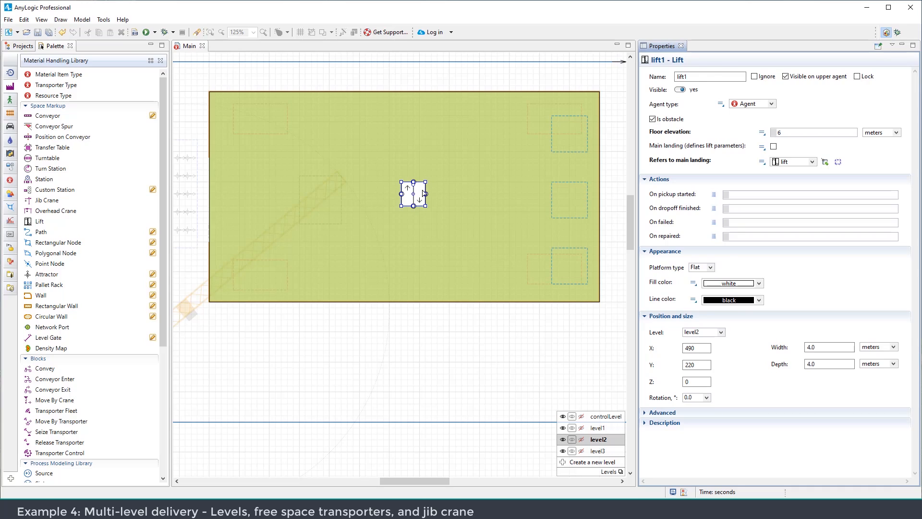
click(425, 288)
Copy the level2 lift to level1 at the same position, X 490, Y 220, with a floor elevation of 0 meters
click(421, 195)
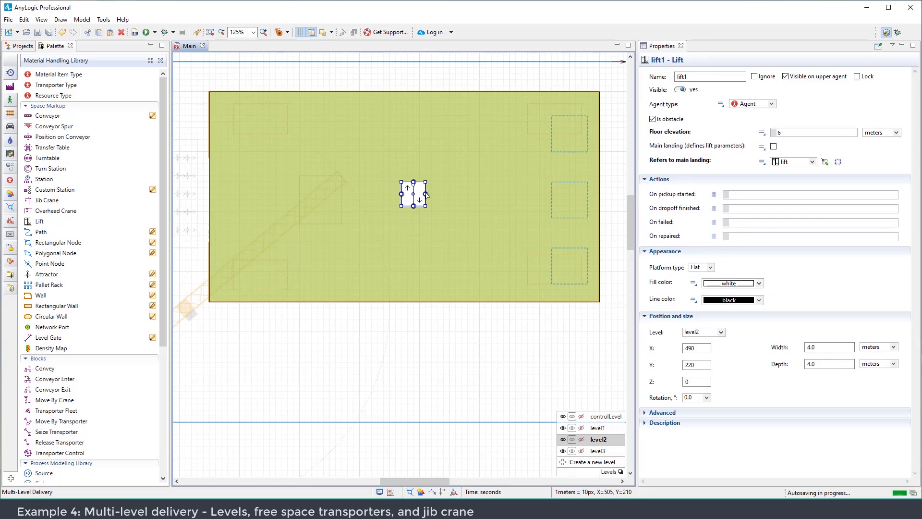
click(598, 428)
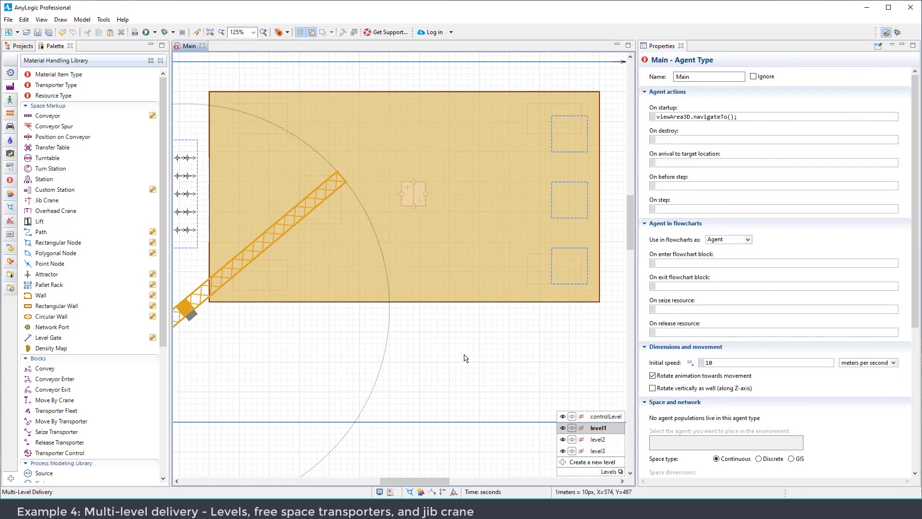
key(ctrl+v)
drag(404, 258, 418, 187)
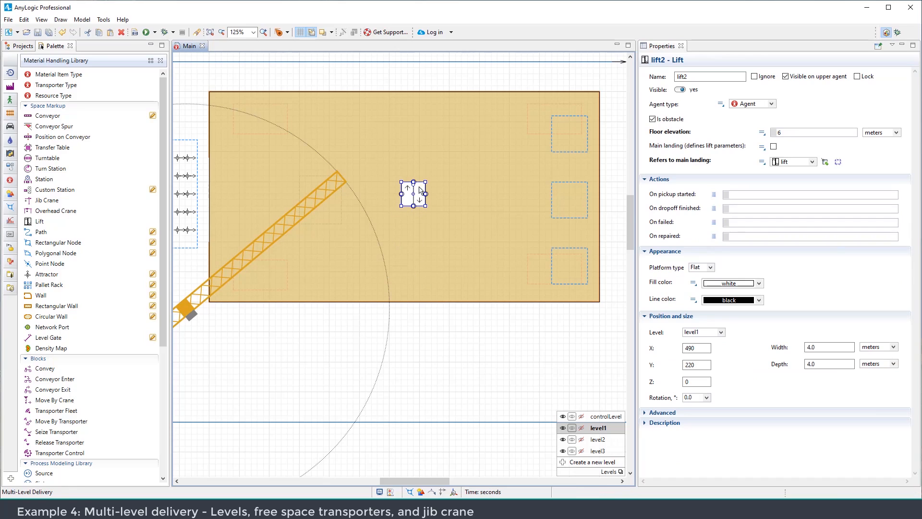
double_click(779, 132)
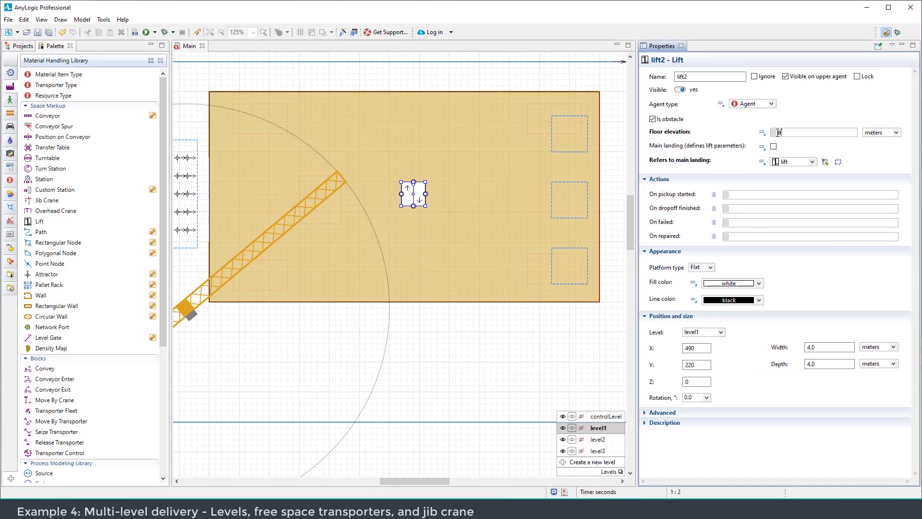
click(513, 313)
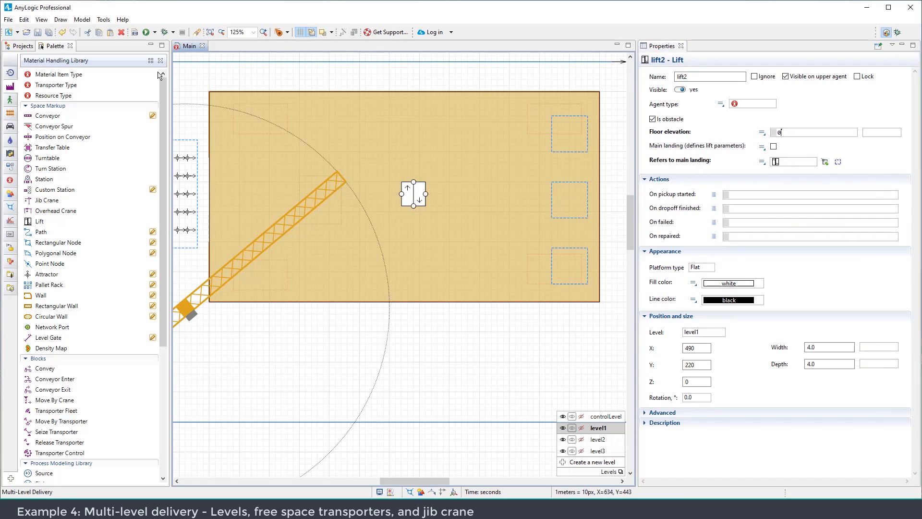
Run the simulation, examine the lift shaft across the three floors in the 3D view, and stop the run
click(162, 44)
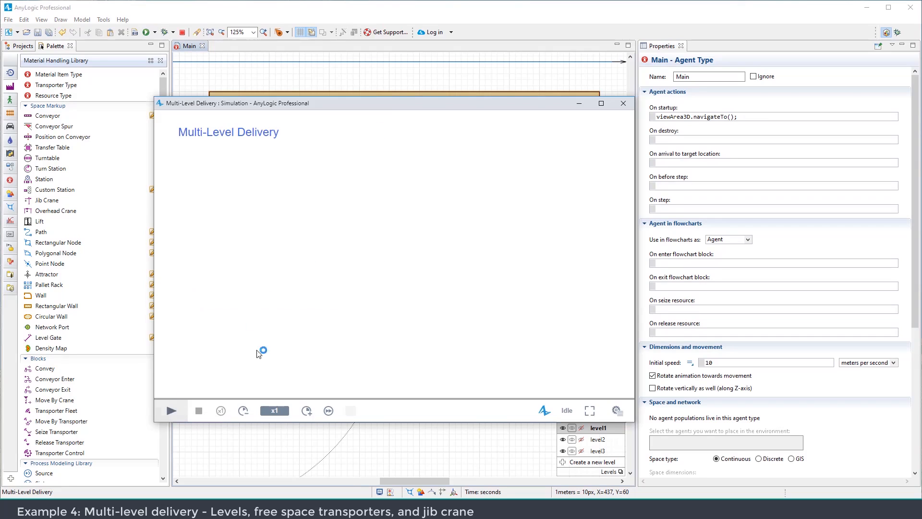
drag(436, 272, 403, 249)
scroll(403, 250, up, 3)
drag(463, 232, 497, 235)
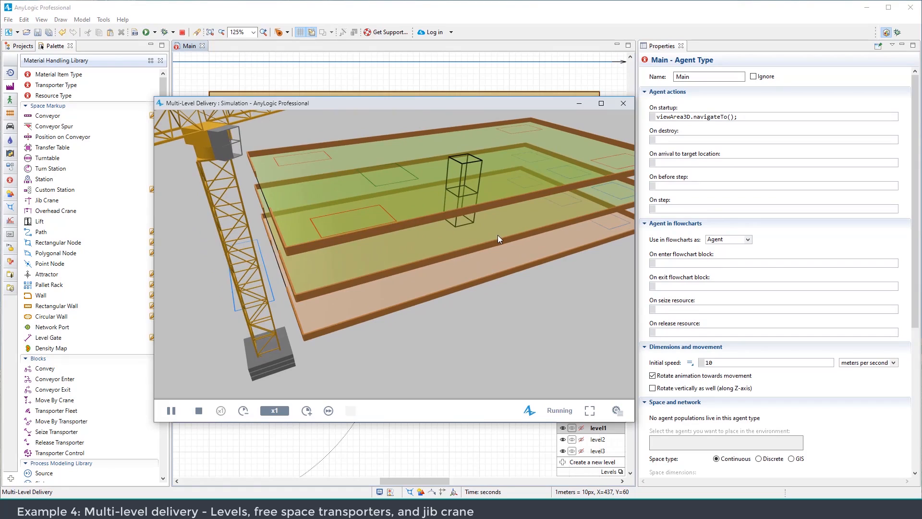
click(198, 411)
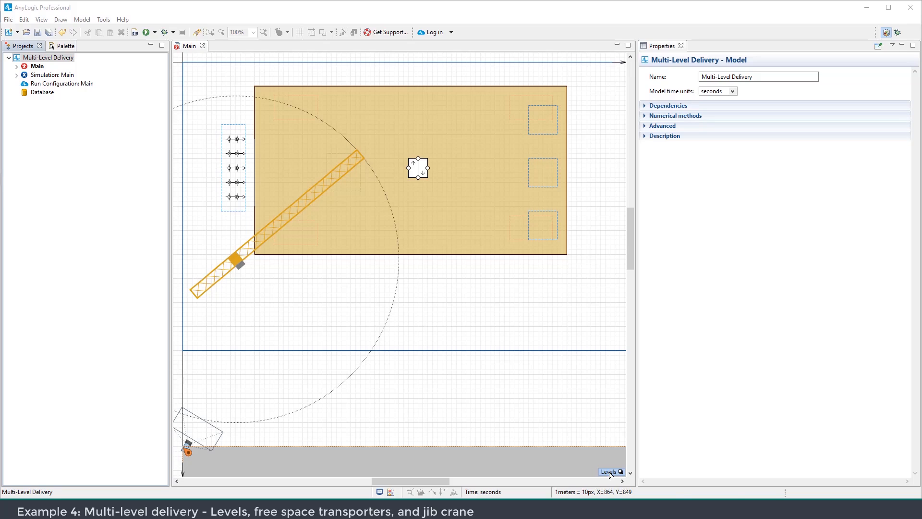
Add a Transporter Fleet block below level3's floor, with free space navigation and a capacity of 4
click(608, 471)
click(597, 451)
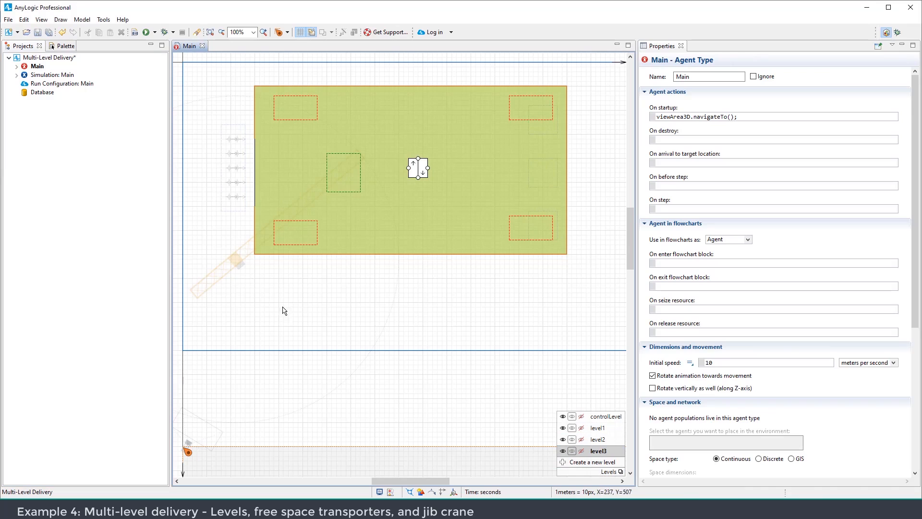
click(62, 46)
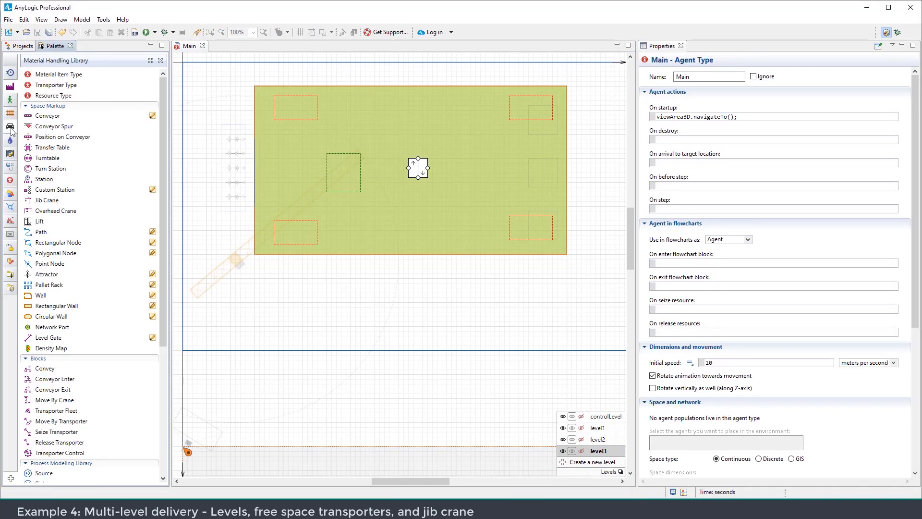
scroll(67, 298, down, 3)
drag(56, 302, 237, 325)
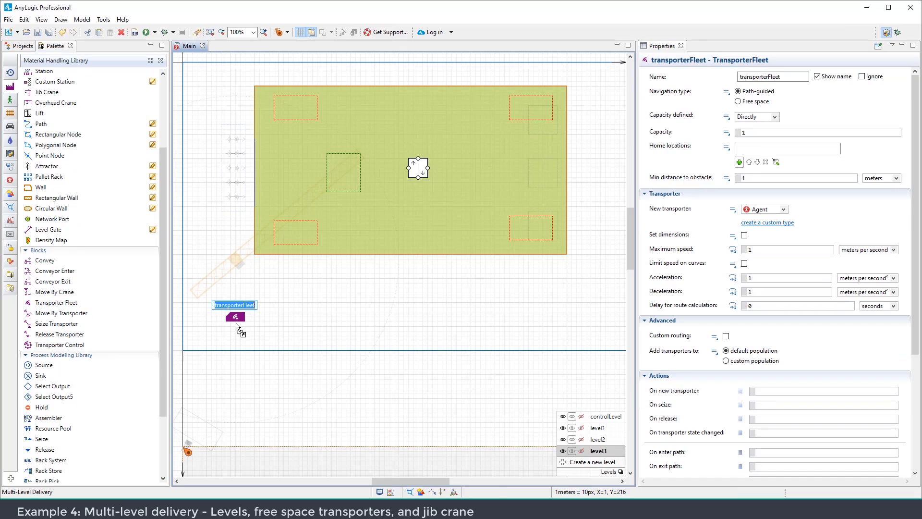
click(750, 103)
double_click(746, 133)
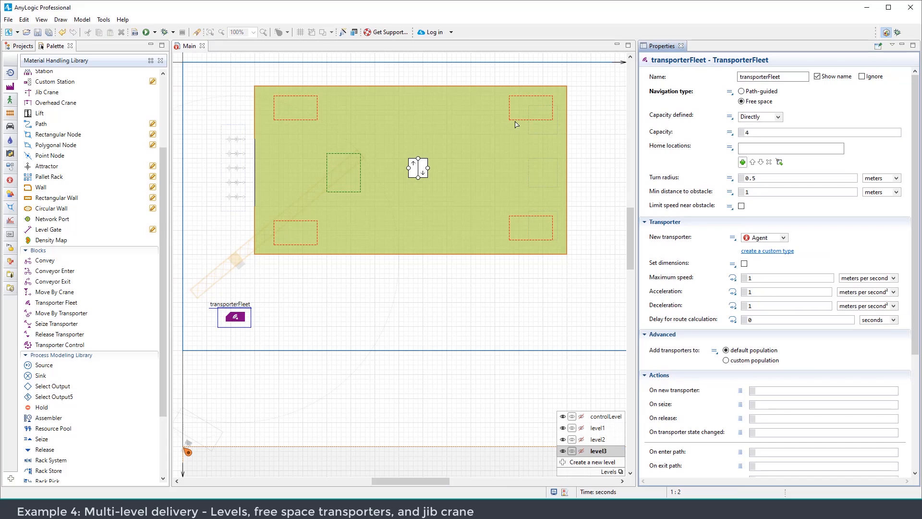
Assign the four red rectangular nodes at the corners of level3's floor as the fleet's home locations
click(743, 162)
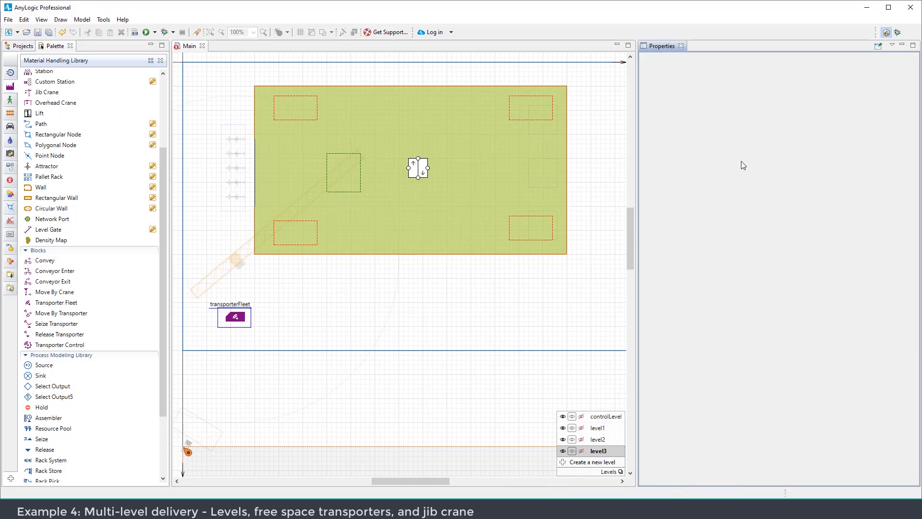
click(779, 162)
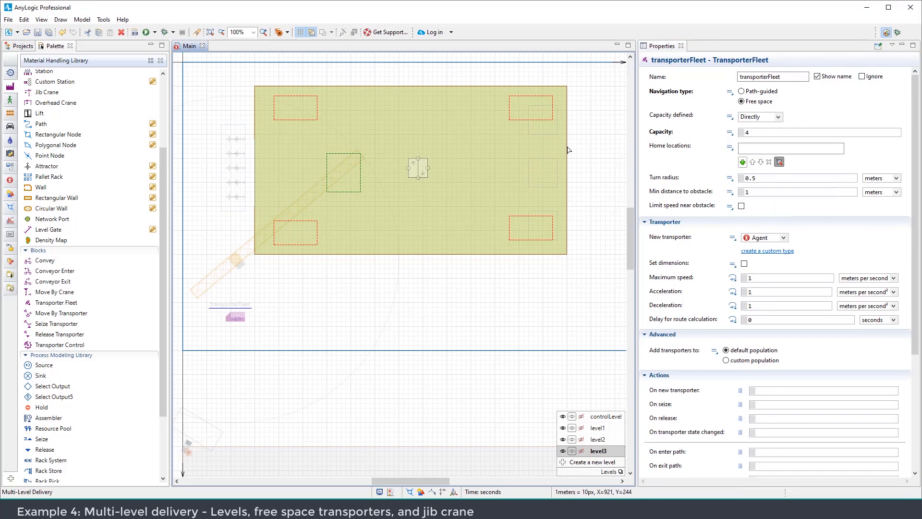
click(312, 119)
click(314, 223)
click(532, 221)
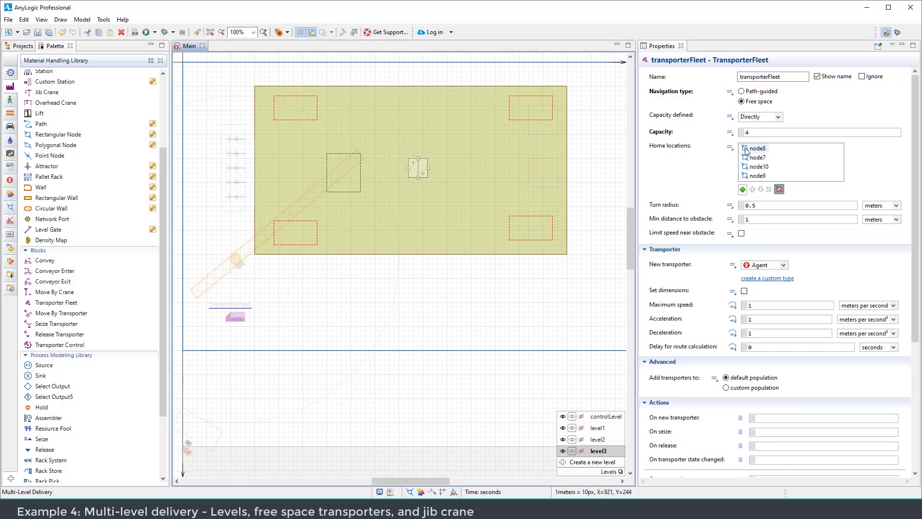
scroll(804, 273, down, 1)
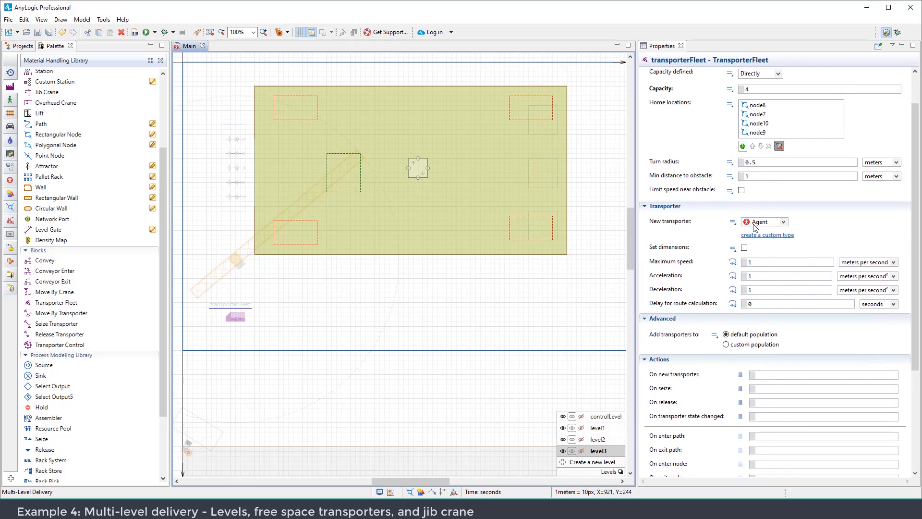
click(529, 278)
Create a transporter type named Forklift from scratch, with the Fork Lift Truck 3D animation
mouse_move(10, 75)
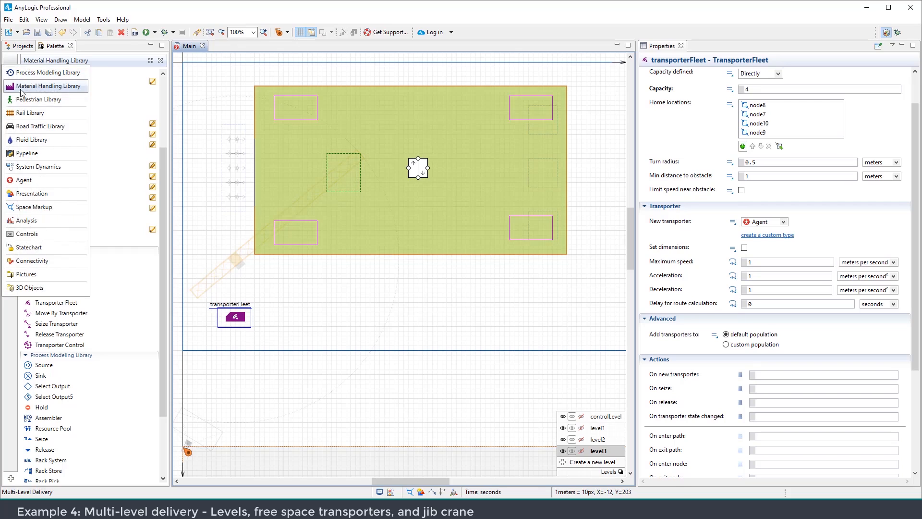
click(23, 89)
scroll(77, 140, up, 3)
drag(62, 87, 355, 300)
text(Forklift)
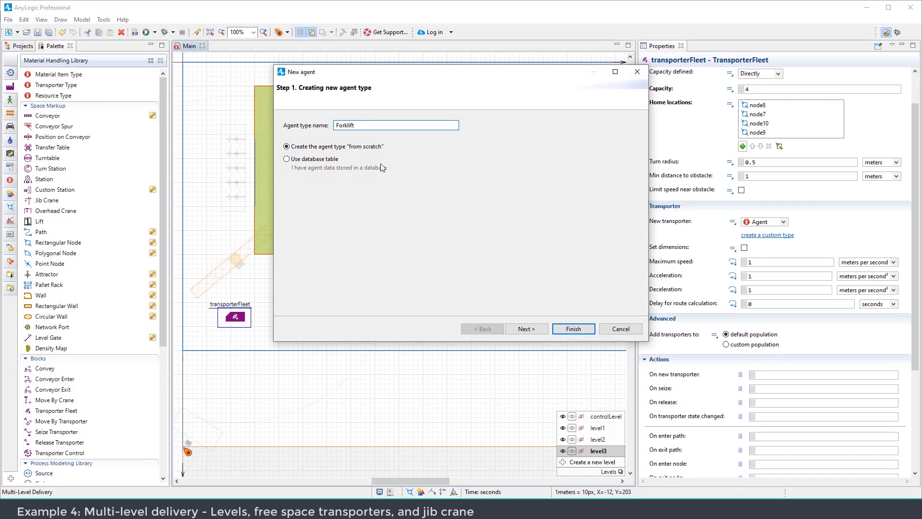
click(523, 329)
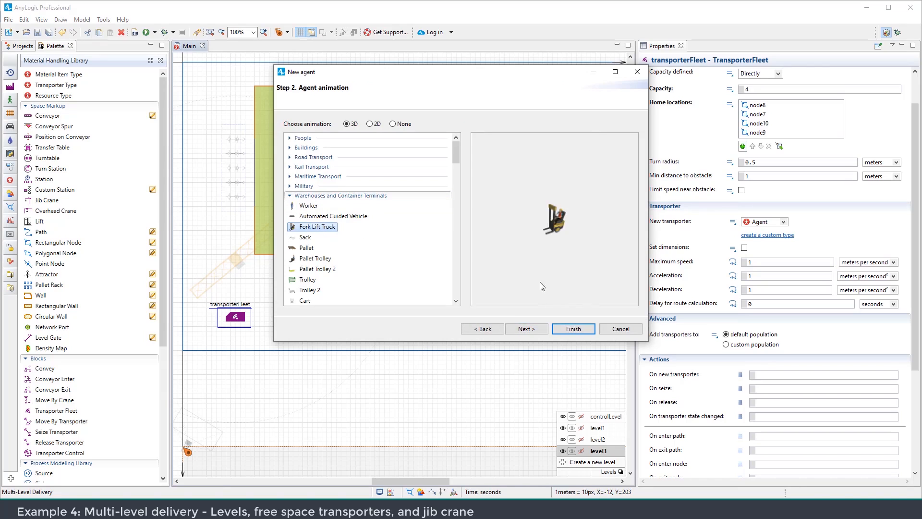
click(526, 329)
click(572, 326)
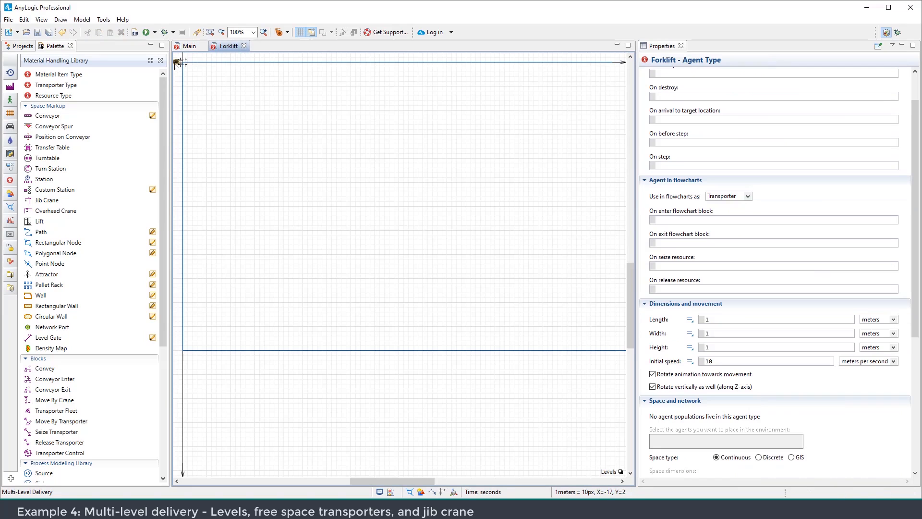
drag(205, 74, 328, 132)
Back in Main, set the transporter fleet's new transporter to Forklift and its maximum speed to 0.3 meters per second
click(189, 46)
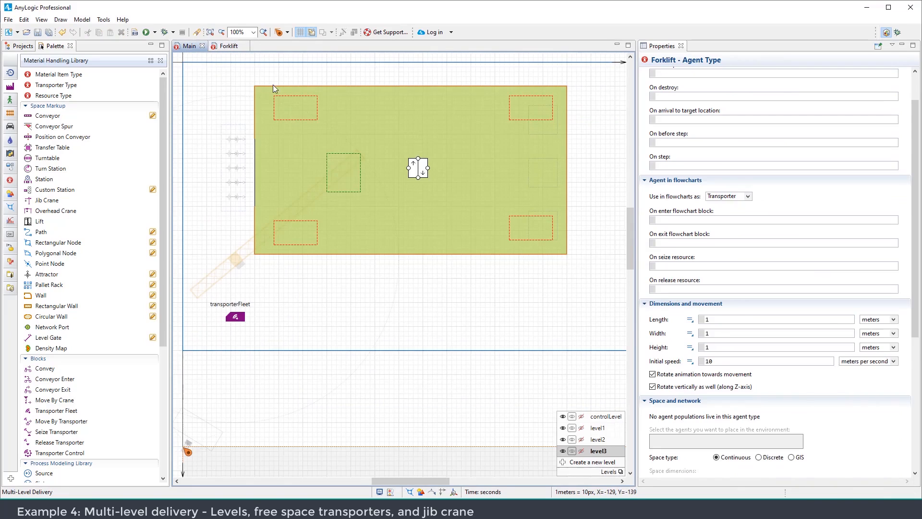
drag(369, 289, 376, 283)
click(250, 306)
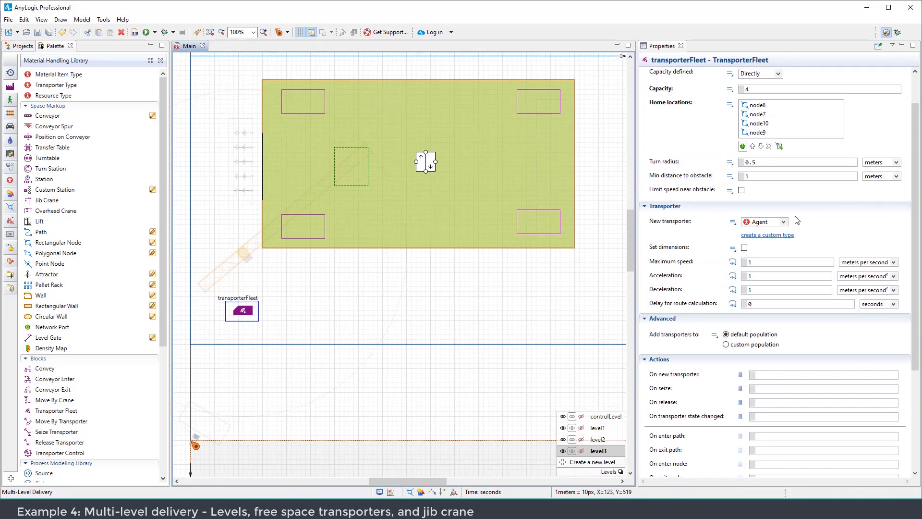
click(783, 221)
click(772, 246)
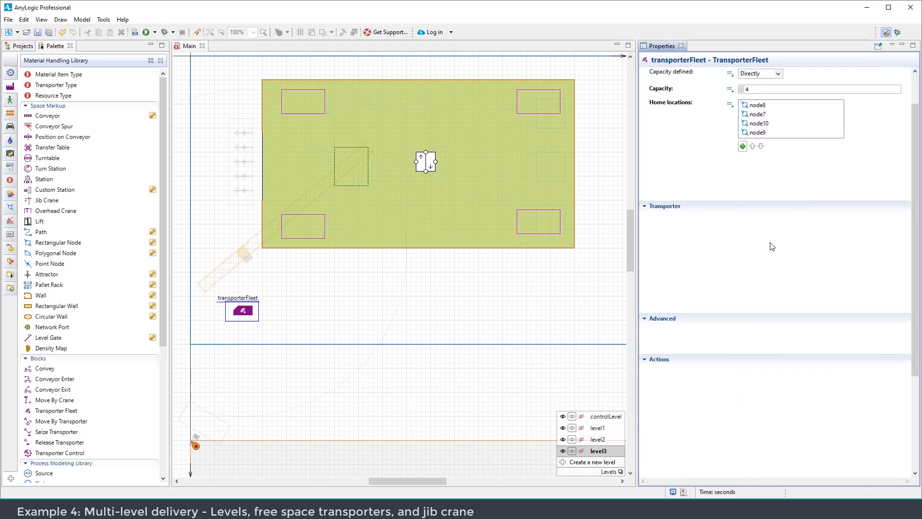
scroll(860, 192, up, 2)
scroll(806, 255, down, 3)
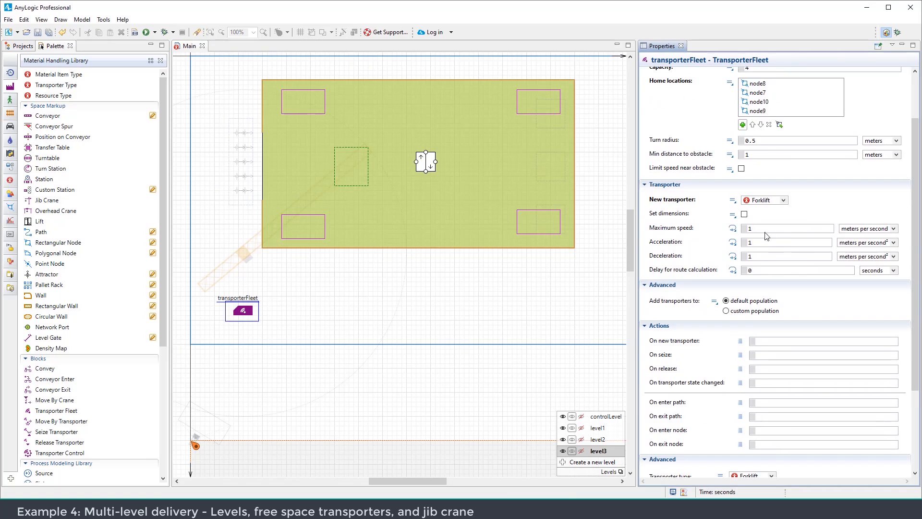
click(758, 228)
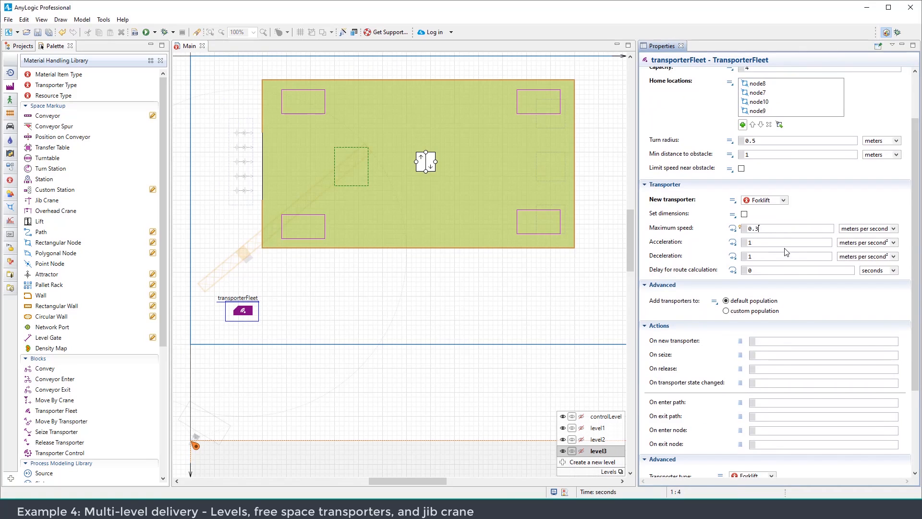
click(485, 287)
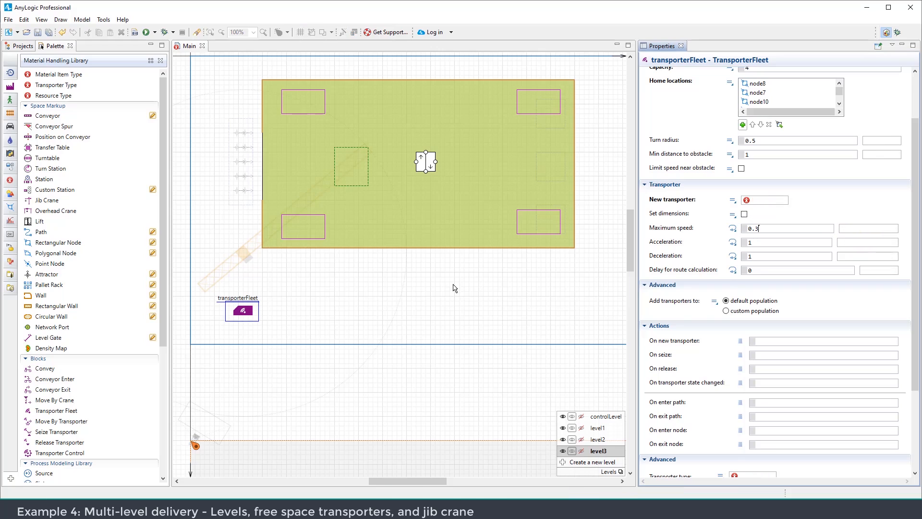
Run the simulation, check the forklifts at their home locations in the 3D view, and close the run
scroll(450, 310, up, 1)
click(146, 32)
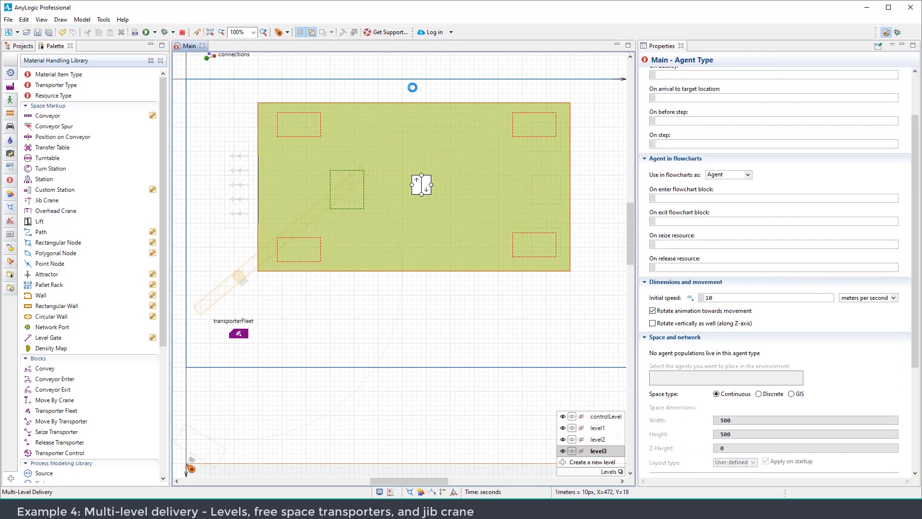
click(171, 410)
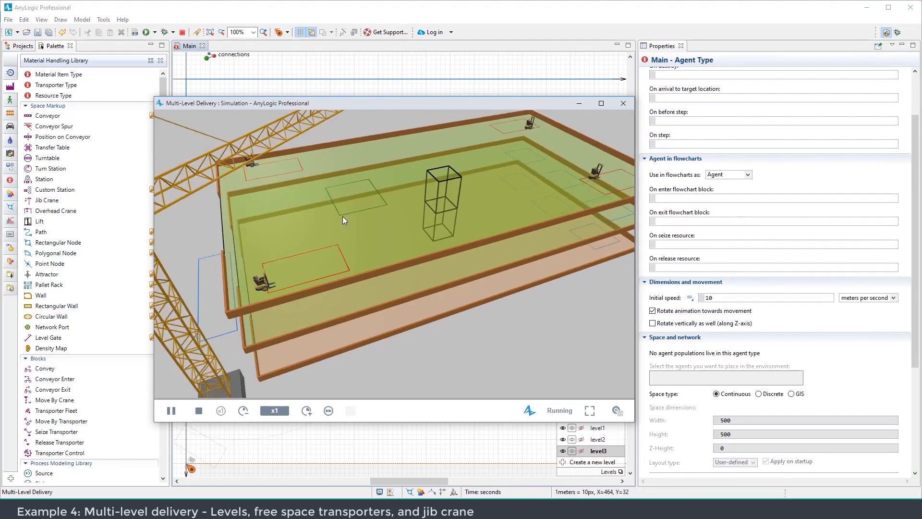
click(623, 102)
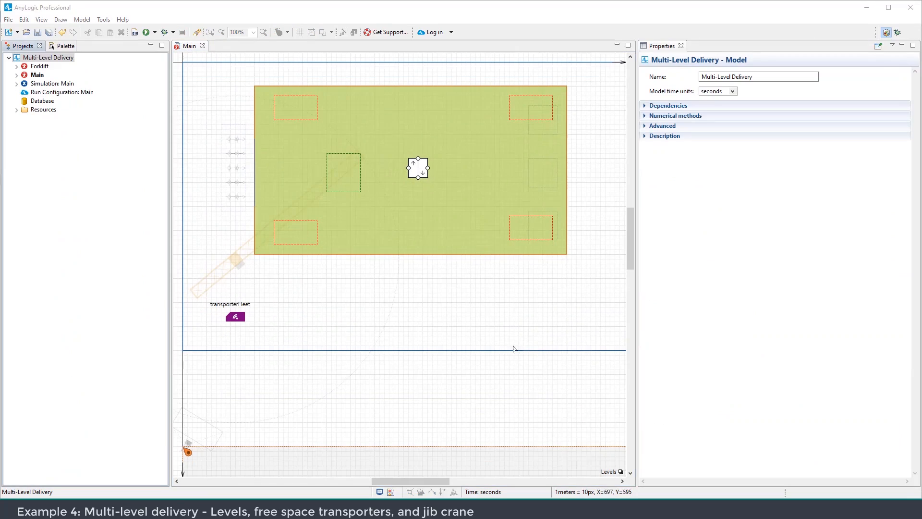
Add a Source block beside the transporter fleet block and define its arrivals by calls of the inject() function
click(610, 472)
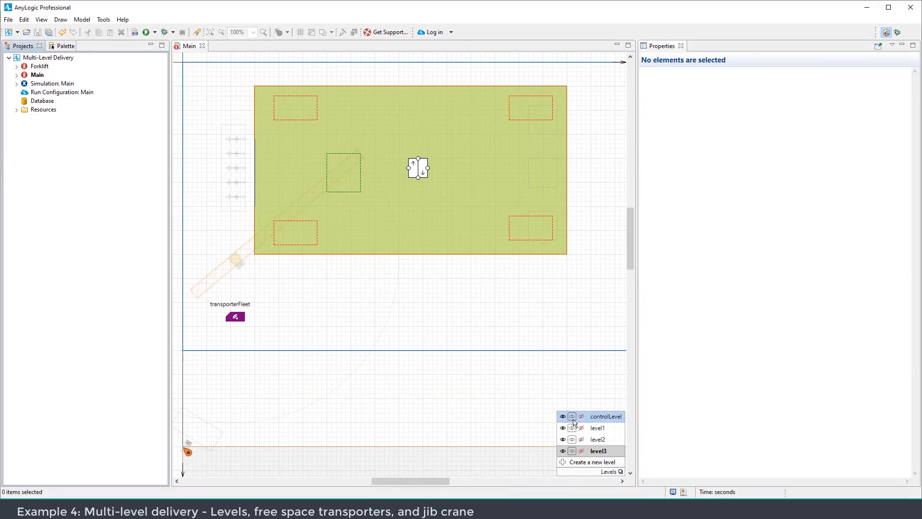
click(490, 351)
click(266, 314)
click(65, 46)
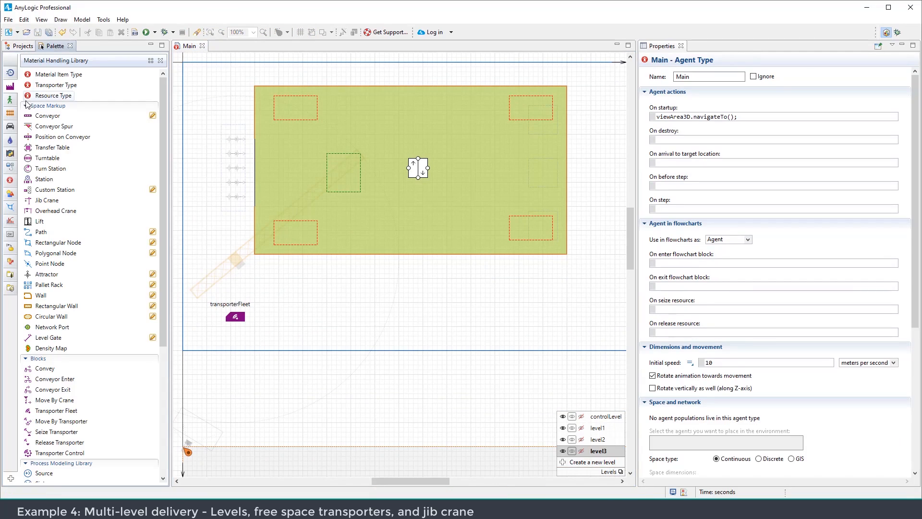
scroll(70, 328, down, 5)
drag(48, 323, 286, 318)
drag(286, 319, 286, 319)
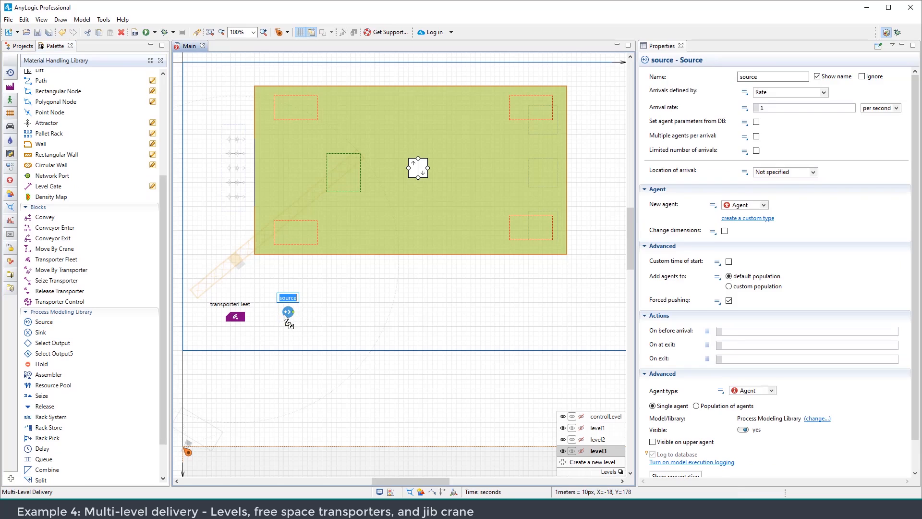
click(824, 94)
click(790, 141)
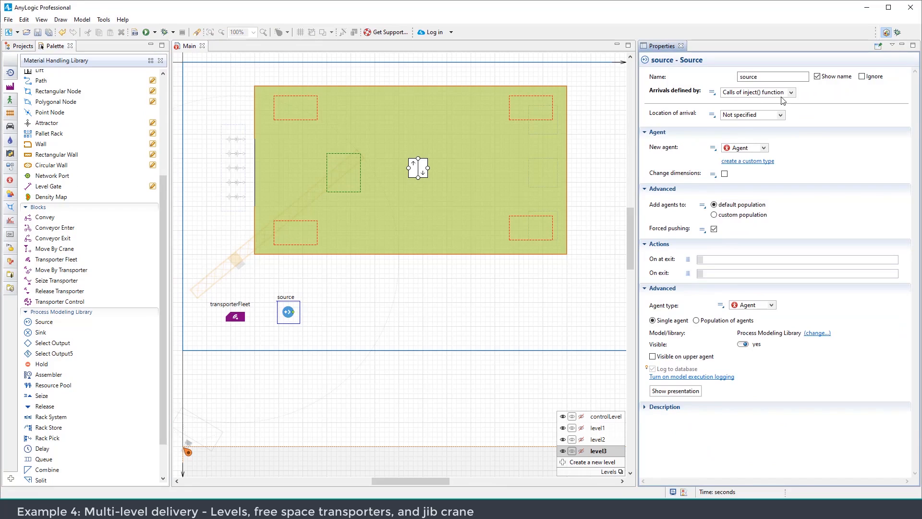
Activate level1 and make the source's agents arrive at a Network / GIS node, choosing the node beside the building named node
click(597, 427)
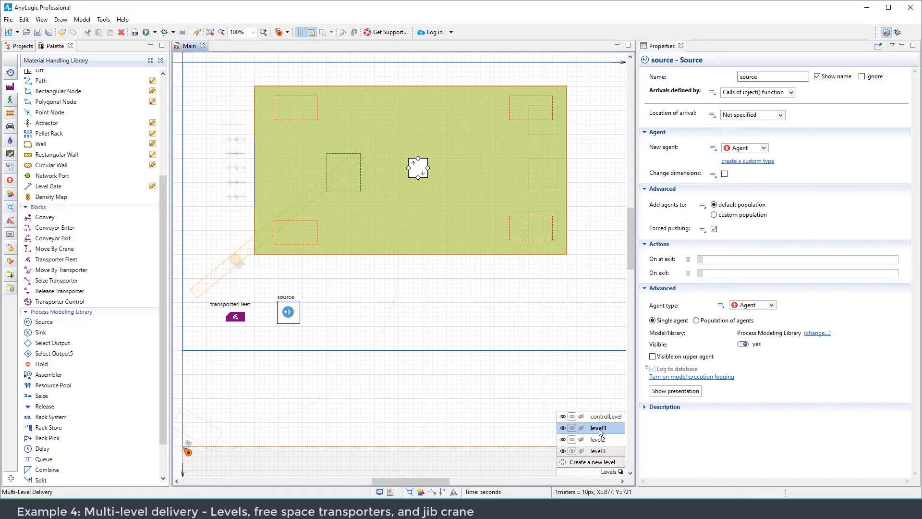
click(288, 312)
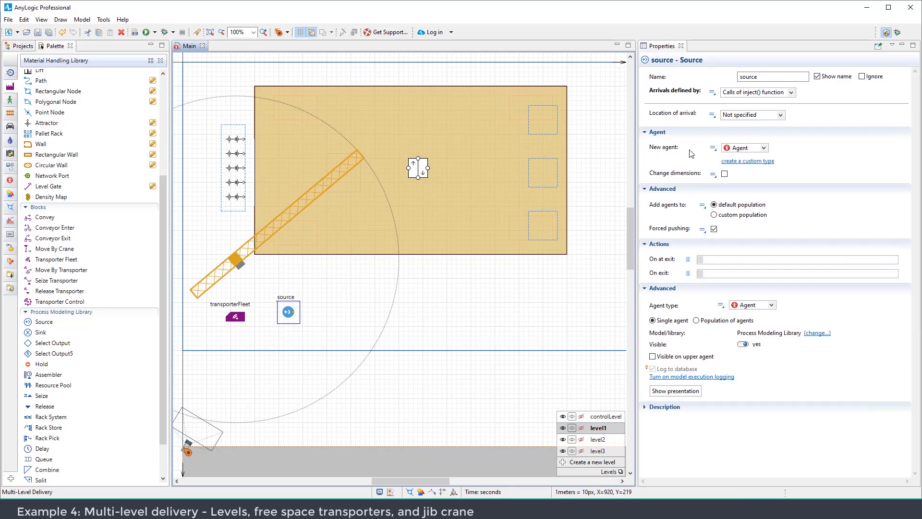
click(781, 115)
click(744, 128)
click(770, 131)
click(234, 187)
Add the line source.inject(10); to Main's startup code after the viewArea3D call
click(440, 269)
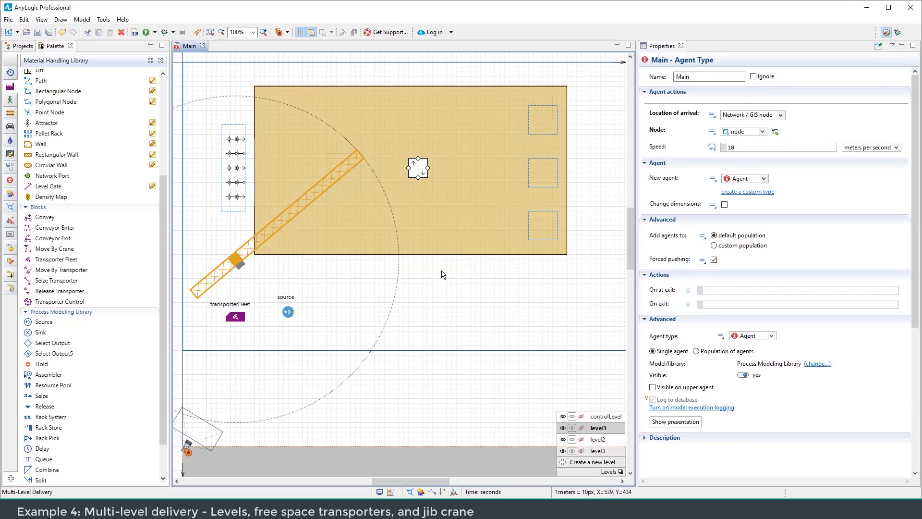
click(741, 118)
key(Return)
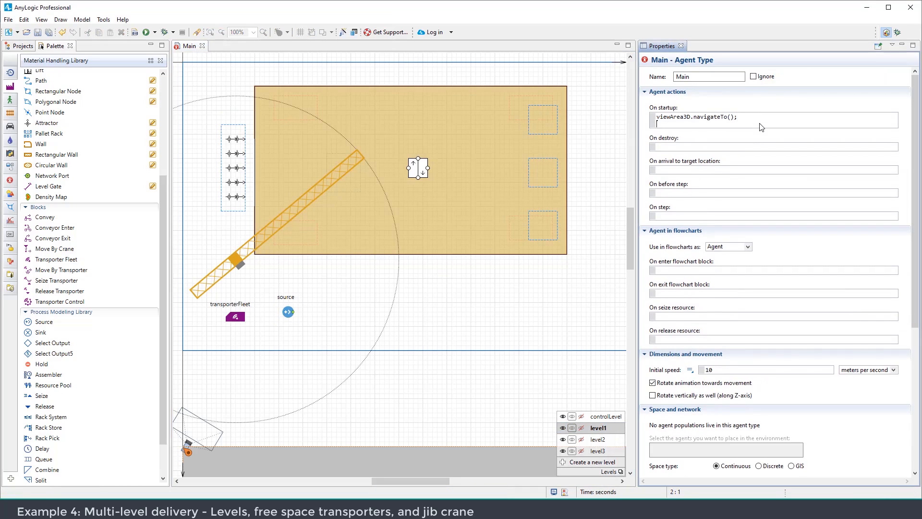
text(ect();)
key(ctrl+space)
key(Return)
Extend the flowchart after the source with a connected Queue block and a Move By Crane block
click(287, 312)
drag(349, 328, 304, 298)
scroll(345, 309, up, 1)
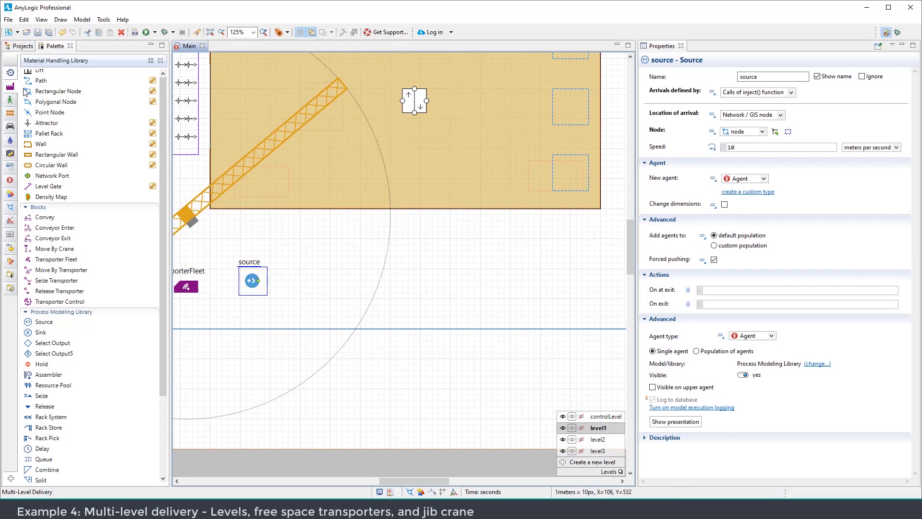
click(10, 73)
click(10, 86)
scroll(43, 343, down, 2)
scroll(42, 344, down, 3)
drag(44, 416, 311, 278)
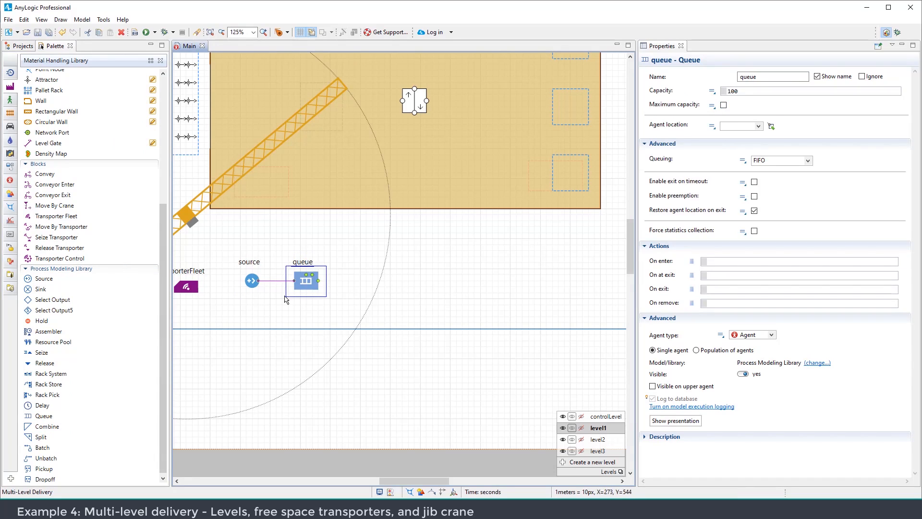
drag(54, 205, 372, 281)
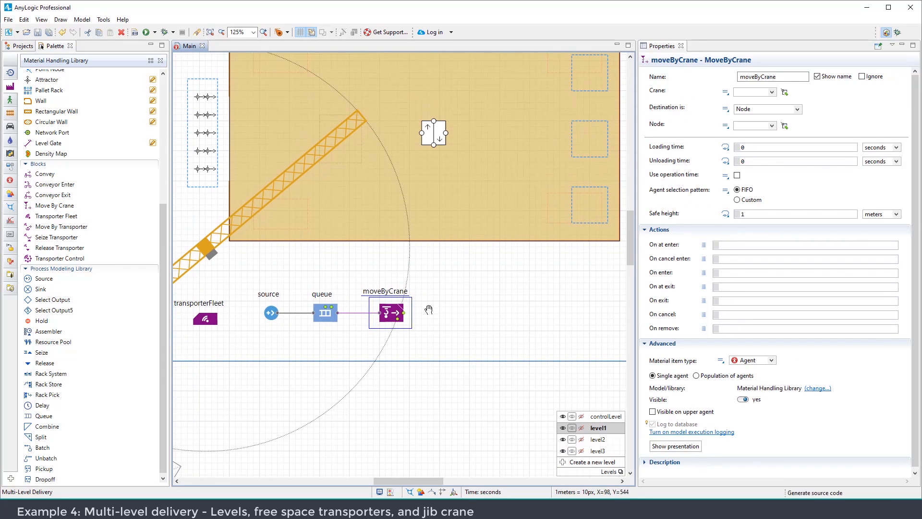
On level3, assign the crane to moveByCrane and pick the green rectangular node near the jib end as its destination node
click(598, 451)
click(271, 313)
drag(475, 310, 473, 350)
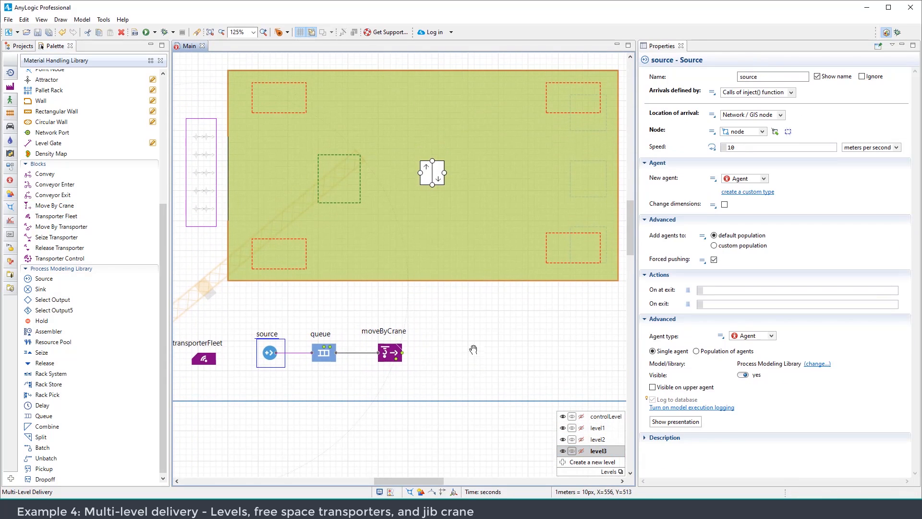
click(390, 353)
drag(468, 316, 496, 320)
click(775, 91)
click(752, 101)
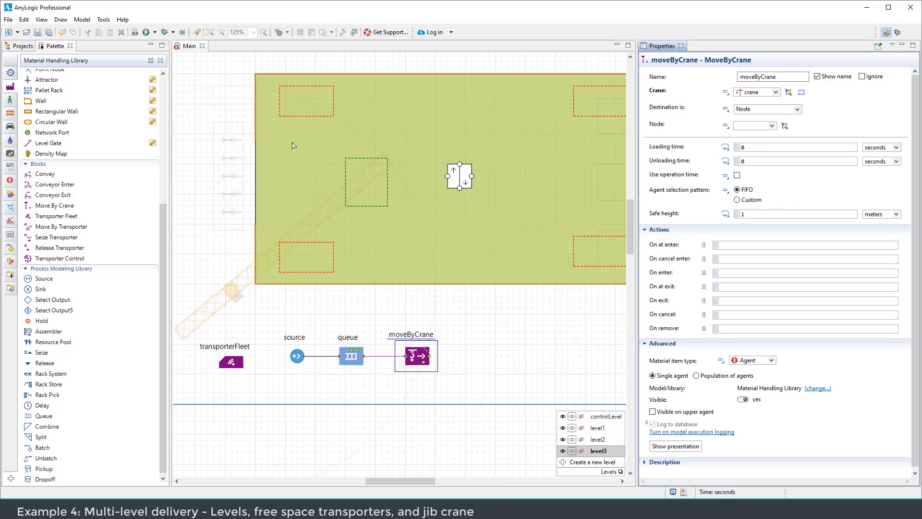
click(785, 126)
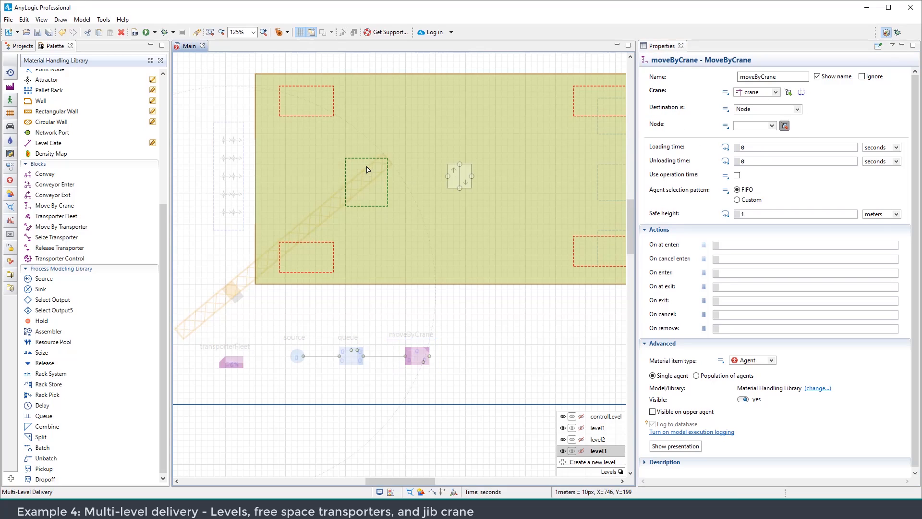
click(371, 162)
click(444, 291)
click(383, 206)
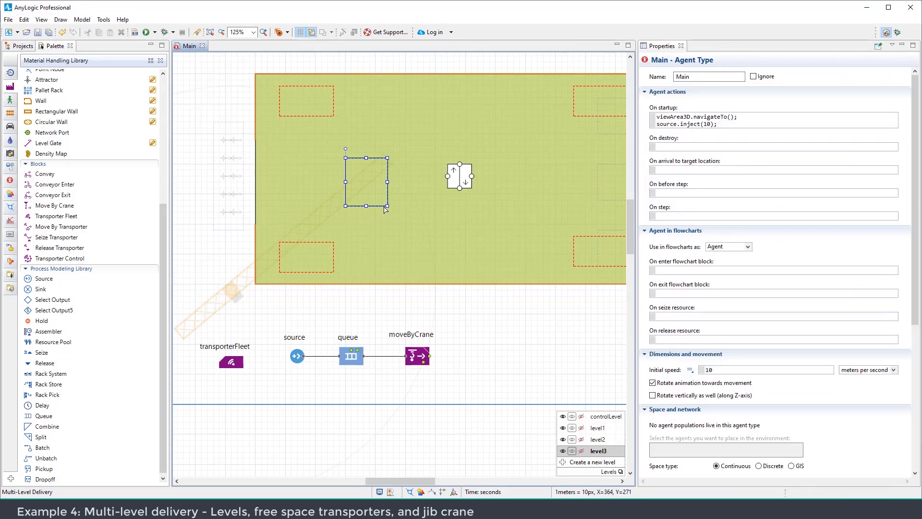
click(537, 312)
Set the safe height of moveByCrane to 20 meters
click(416, 357)
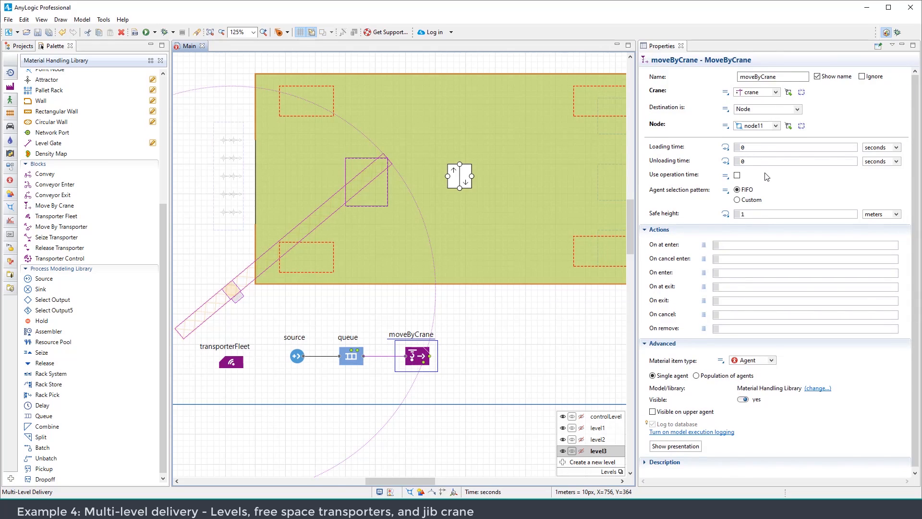
scroll(765, 174, down, 1)
click(743, 211)
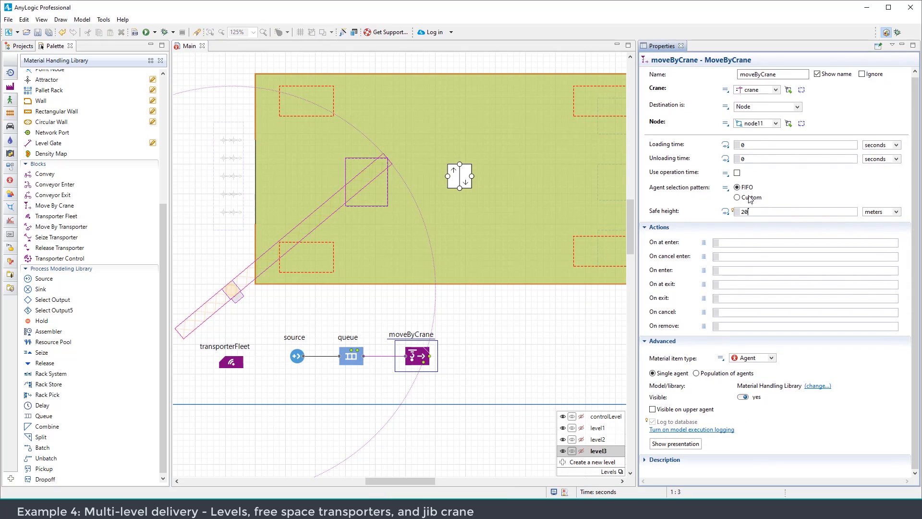
click(494, 345)
Add a Move By Transporter block connected to the output of moveByCrane
drag(495, 359, 465, 341)
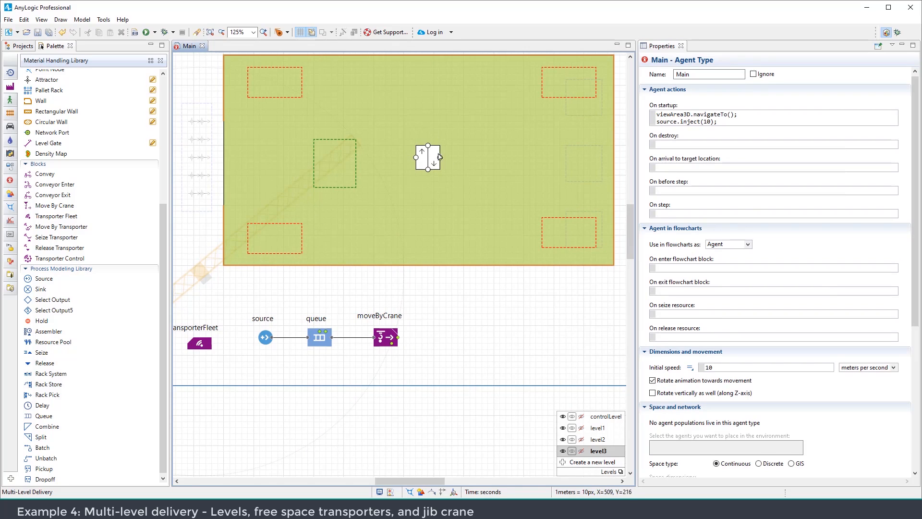
drag(57, 232, 450, 331)
key(Return)
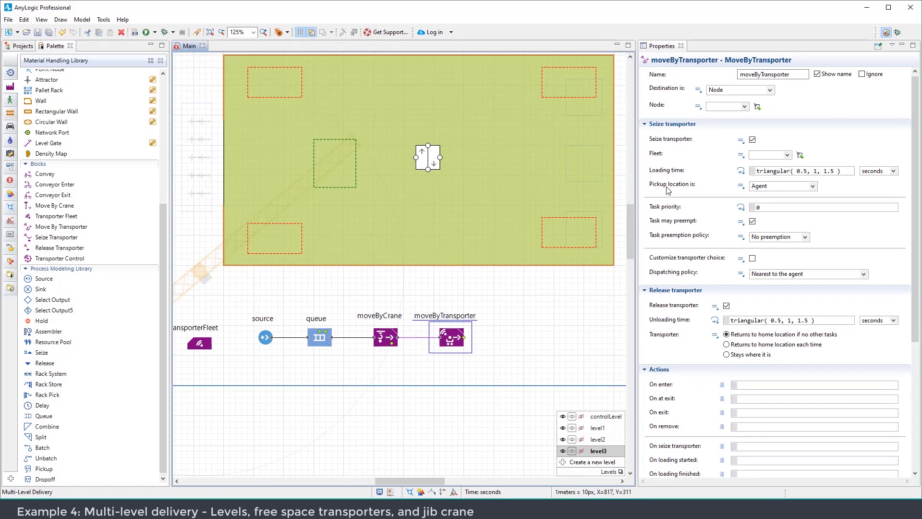
Create a collection from level1's three blue rectangular nodes and place it just below the building, above the flowchart
drag(567, 301, 549, 294)
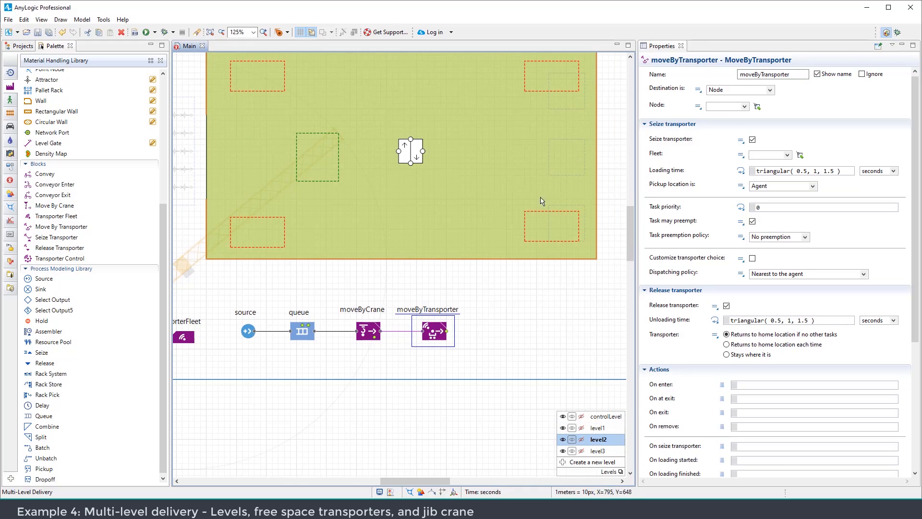
click(563, 270)
click(597, 428)
click(368, 331)
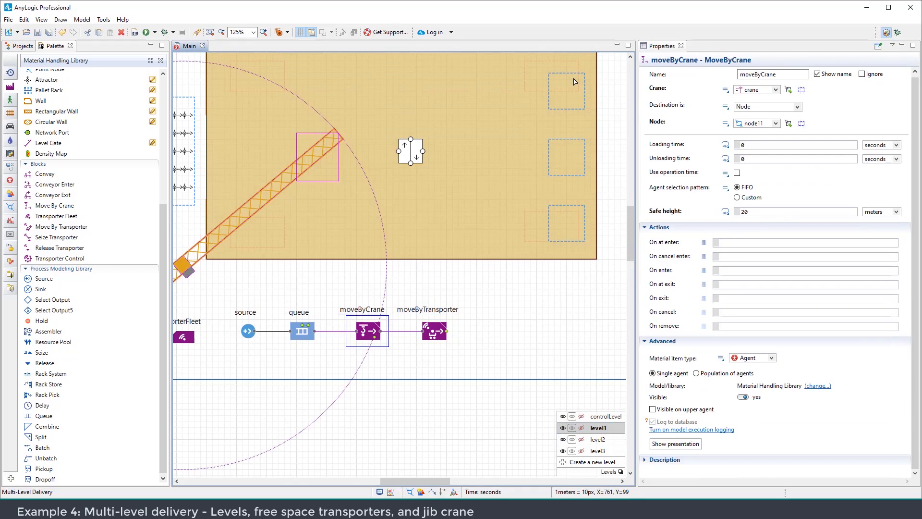
drag(561, 300, 533, 308)
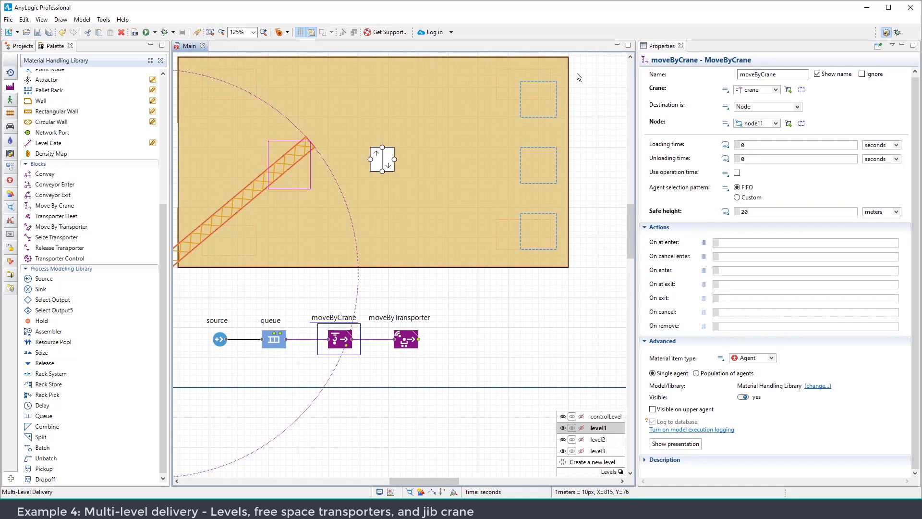
drag(578, 76, 498, 275)
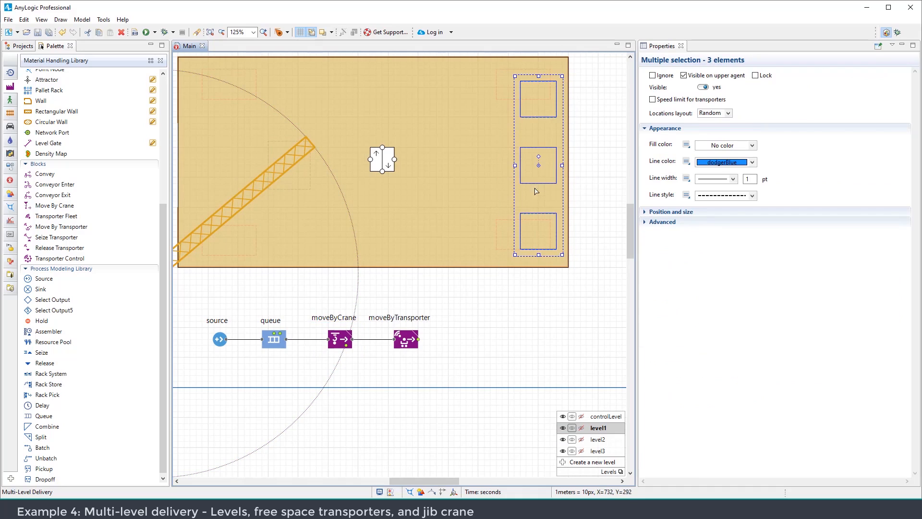
right_click(546, 151)
click(565, 208)
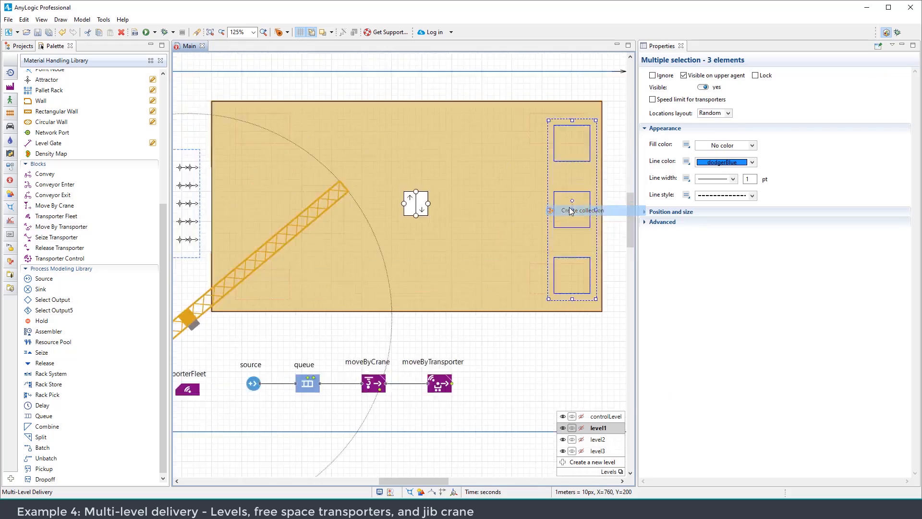
drag(384, 132, 404, 144)
drag(467, 243, 406, 136)
scroll(405, 136, down, 1)
drag(482, 188, 394, 159)
drag(253, 97, 475, 336)
click(477, 347)
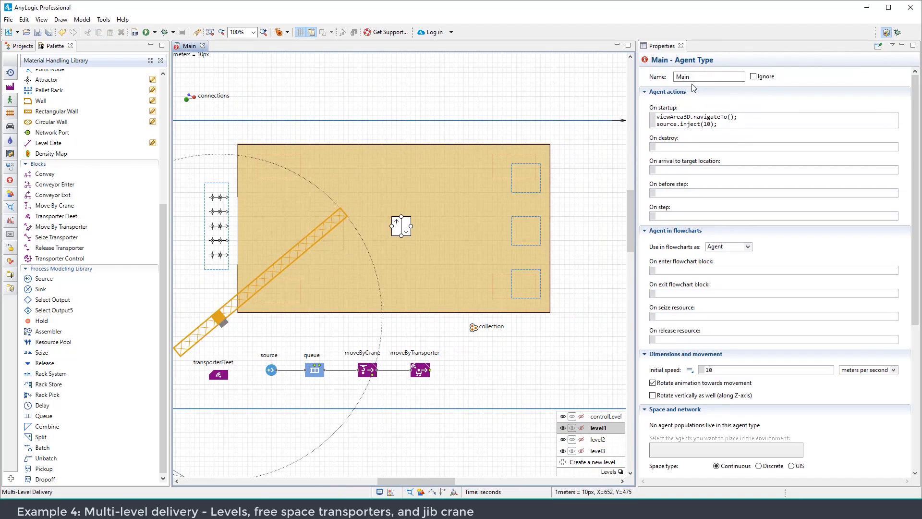
Rename the new collection as nodeCollection and make level2 the active level
click(474, 327)
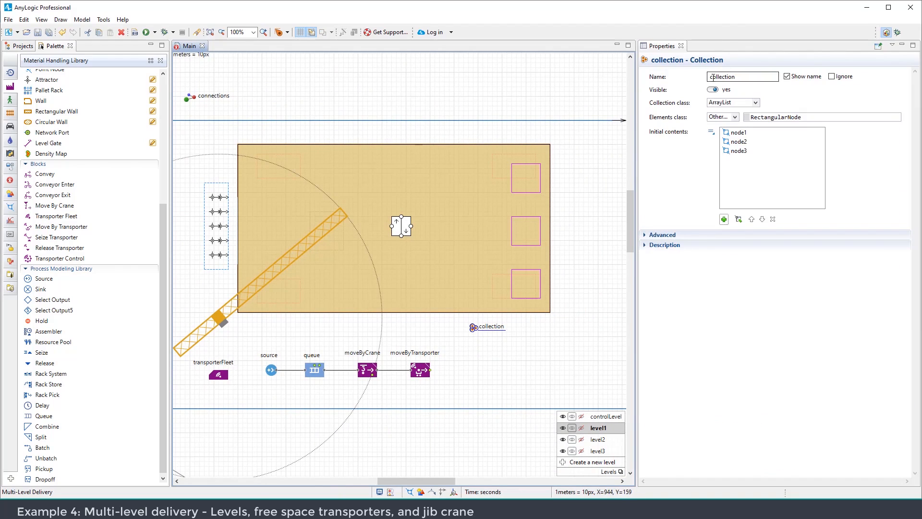
text(odeC)
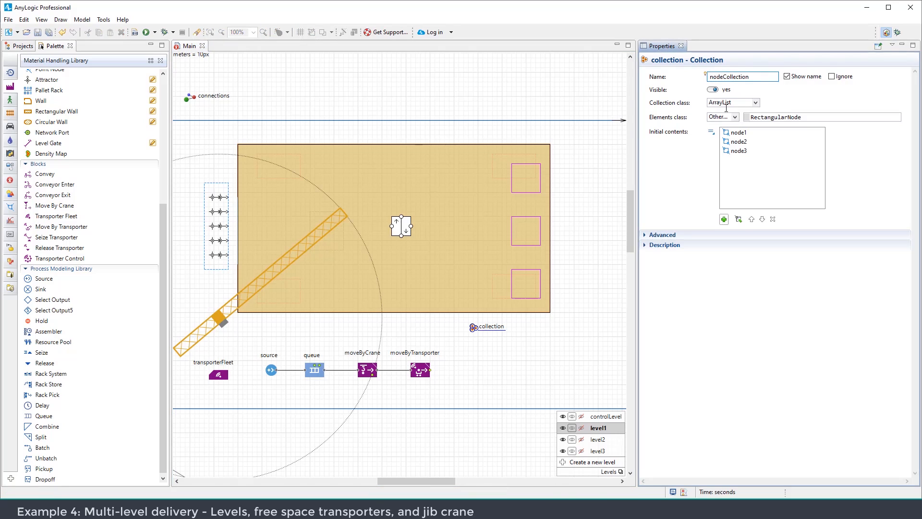
double_click(767, 117)
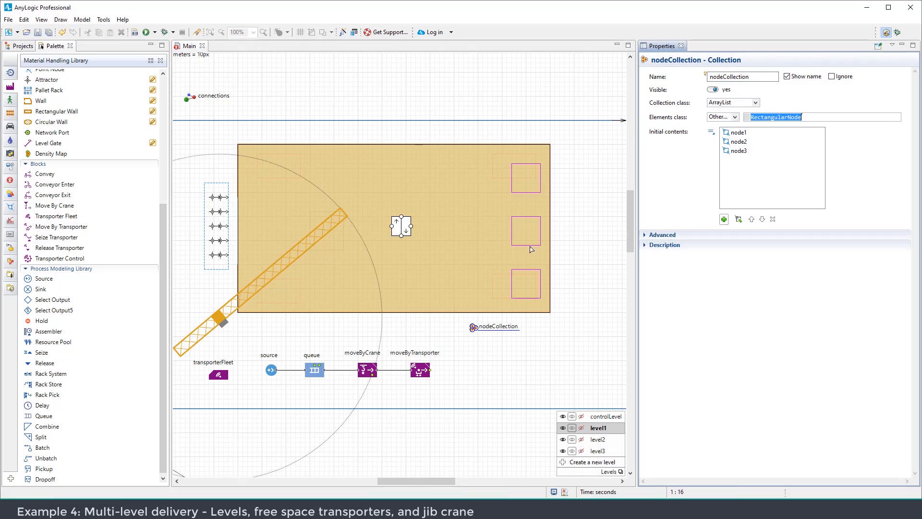
click(600, 440)
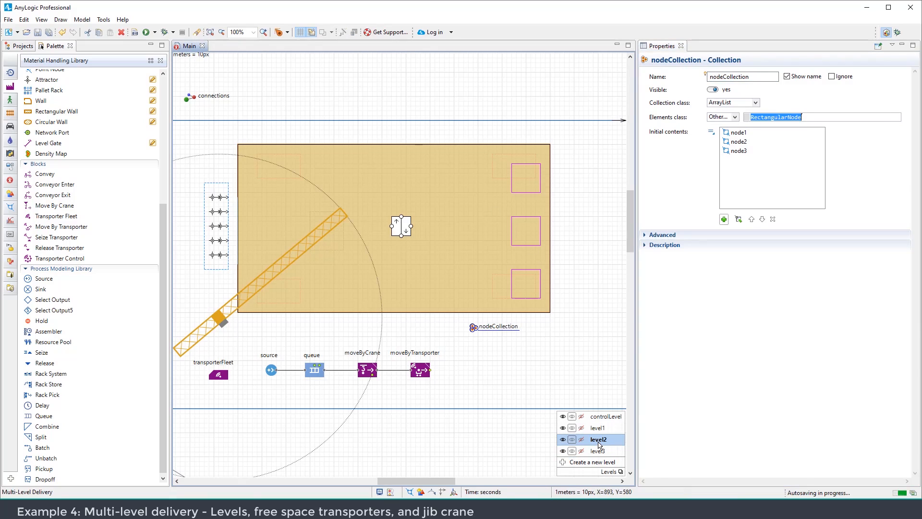
click(477, 329)
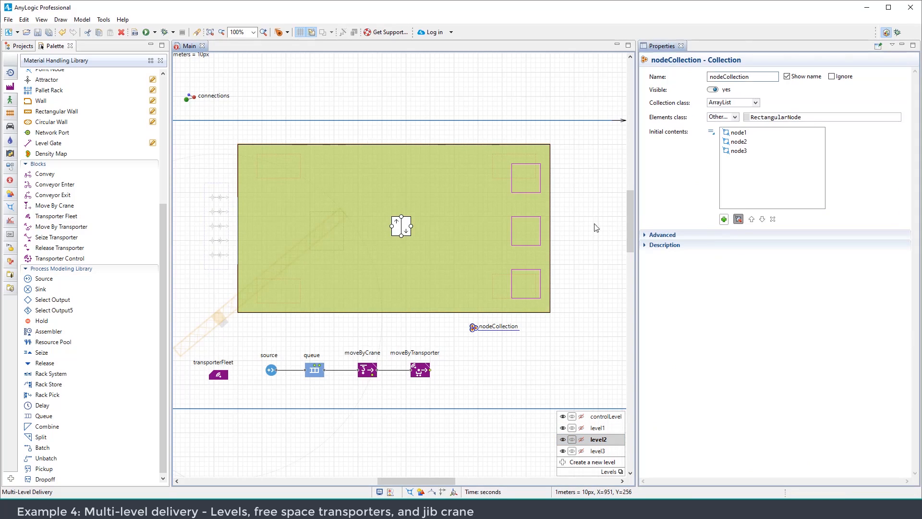
click(739, 219)
scroll(573, 219, up, 1)
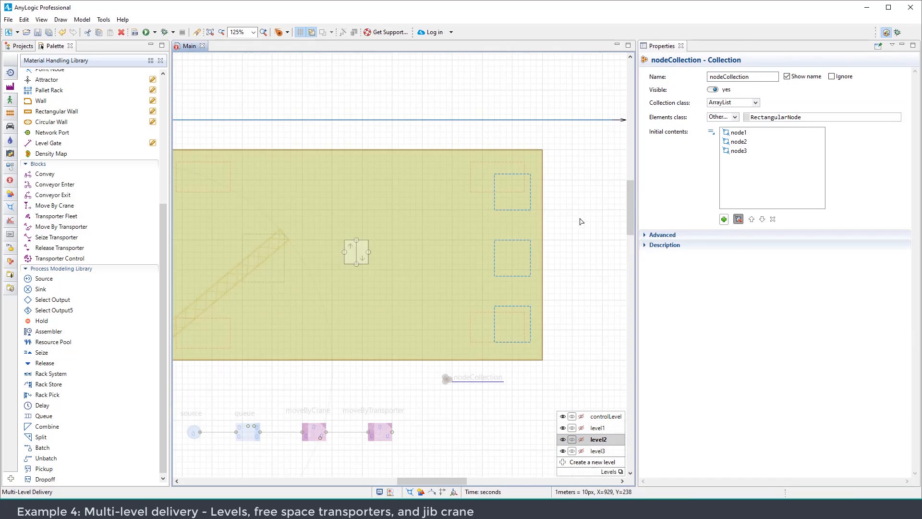
click(580, 221)
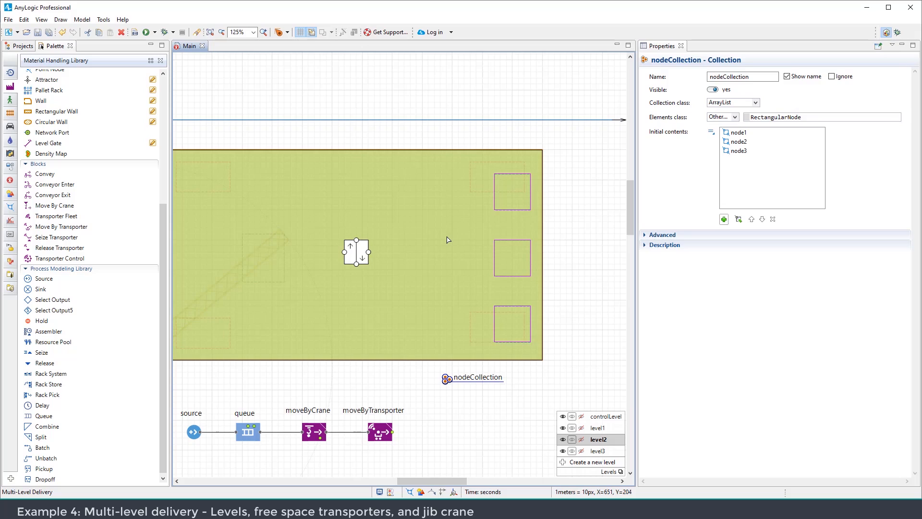
Send level2's green floor rectangle to the back so that its rectangular nodes can be selected
click(447, 240)
click(330, 32)
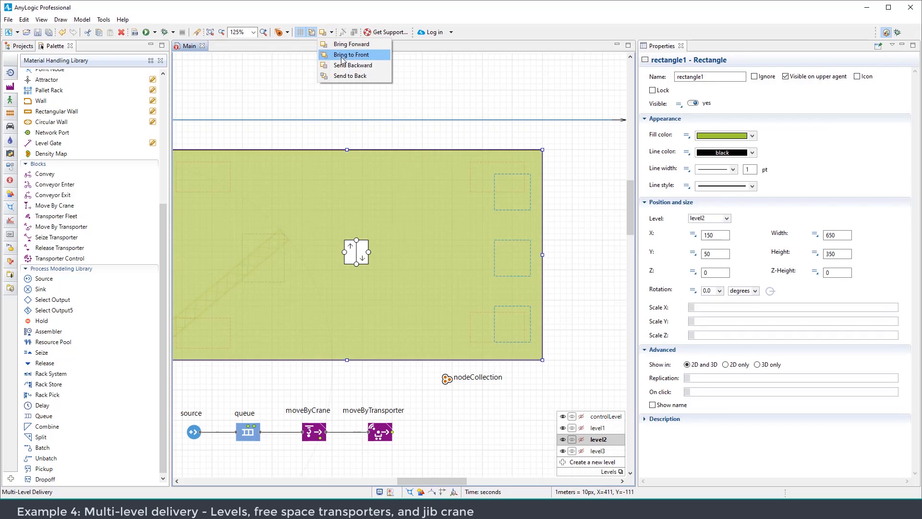
click(350, 76)
click(516, 175)
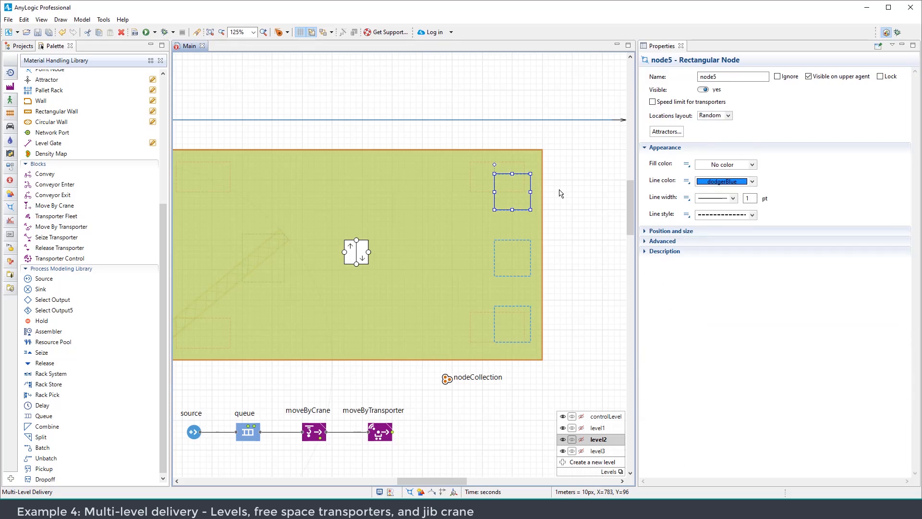
click(561, 193)
Add level2's three rectangular nodes to the initial contents of nodeCollection
click(456, 377)
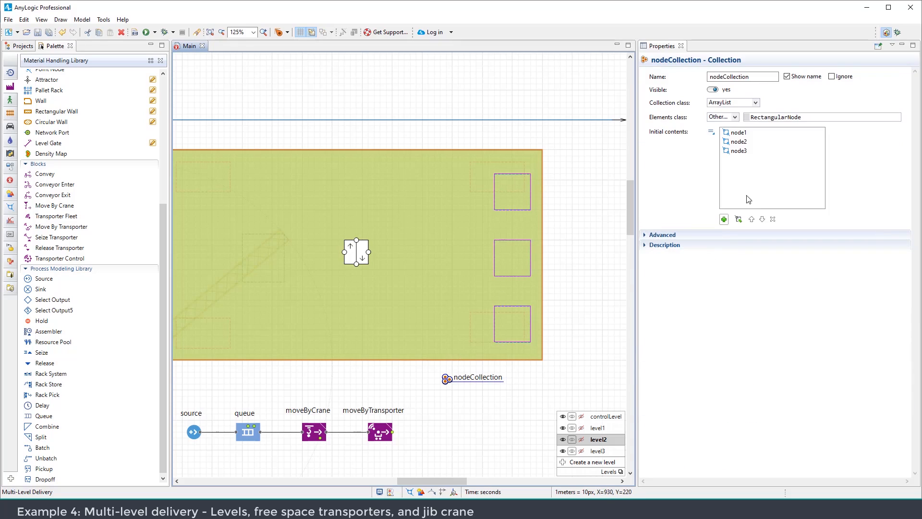
click(724, 218)
click(532, 179)
click(528, 246)
click(527, 312)
click(578, 234)
Switch moveByTransporter's destination node to a dynamic expression and enter randomFrom(nodeCollection)
drag(452, 407, 485, 344)
click(402, 357)
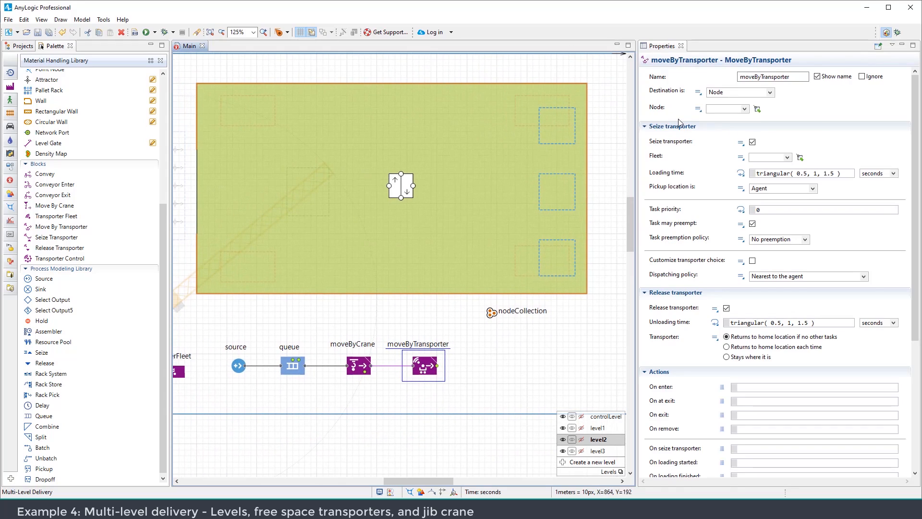
click(698, 109)
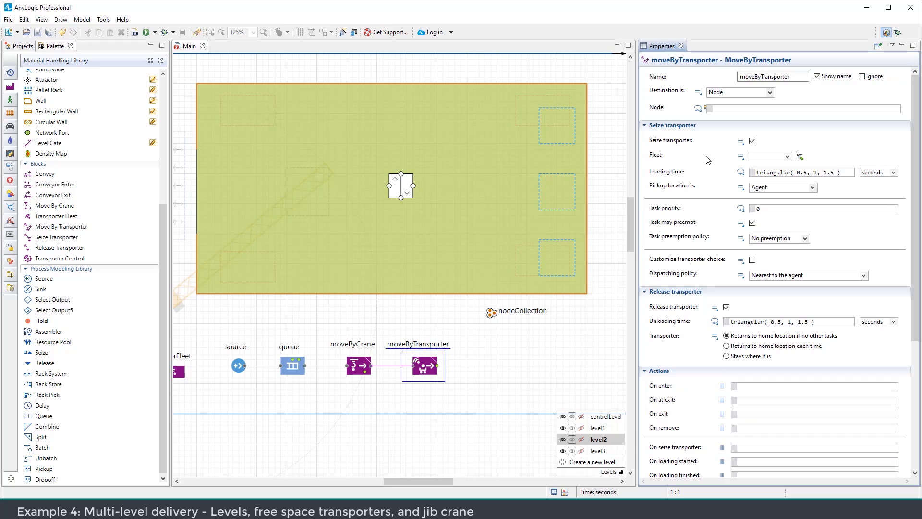
text(randomFrom)
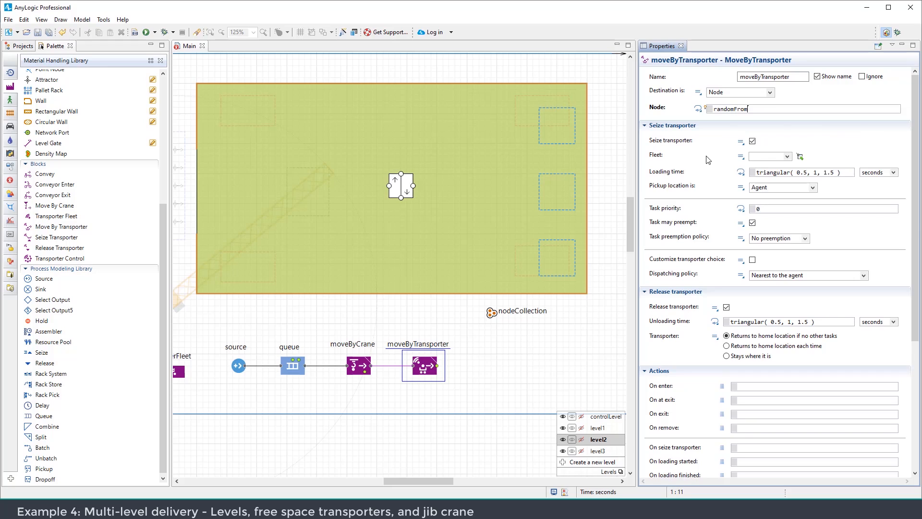
key(ctrl+space)
key(Return)
text(node)
key(ctrl+space)
key(Return)
drag(516, 349, 552, 320)
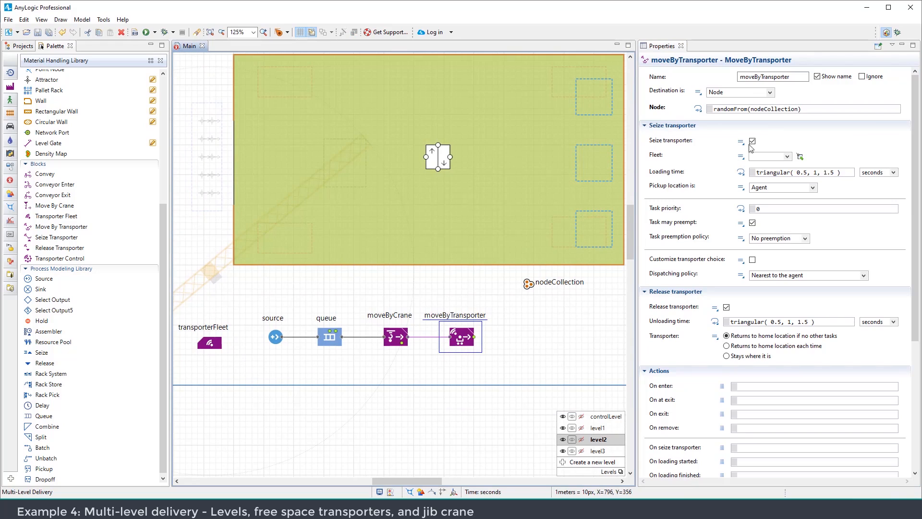
Set moveByTransporter's fleet to transporterFleet and connect a Sink block to its output
click(783, 157)
click(786, 166)
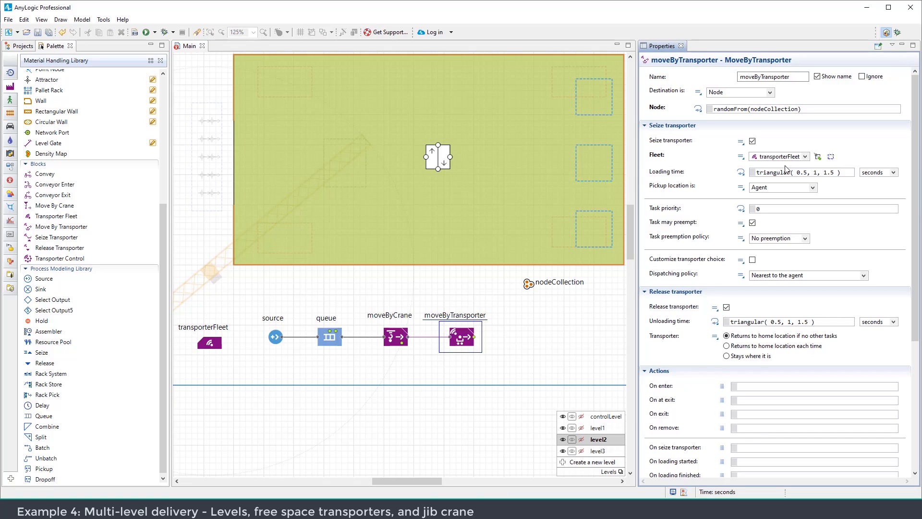
click(516, 329)
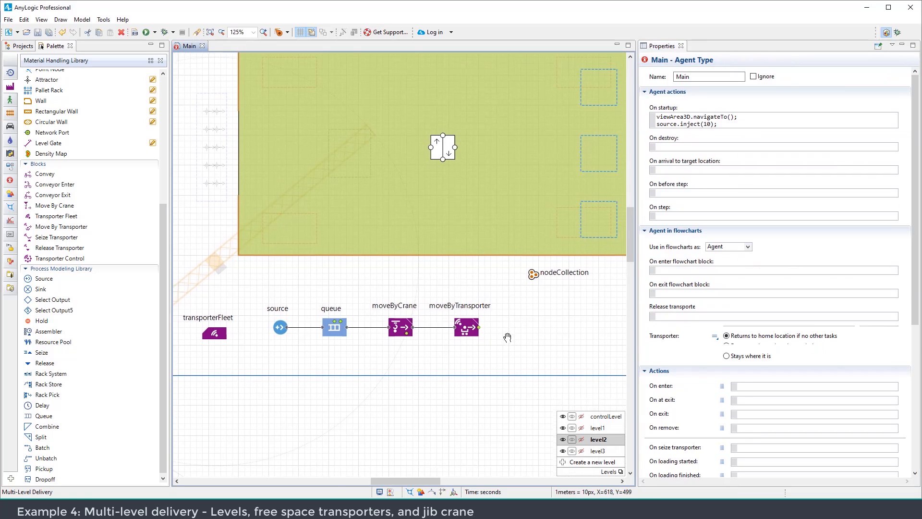
drag(43, 288, 521, 325)
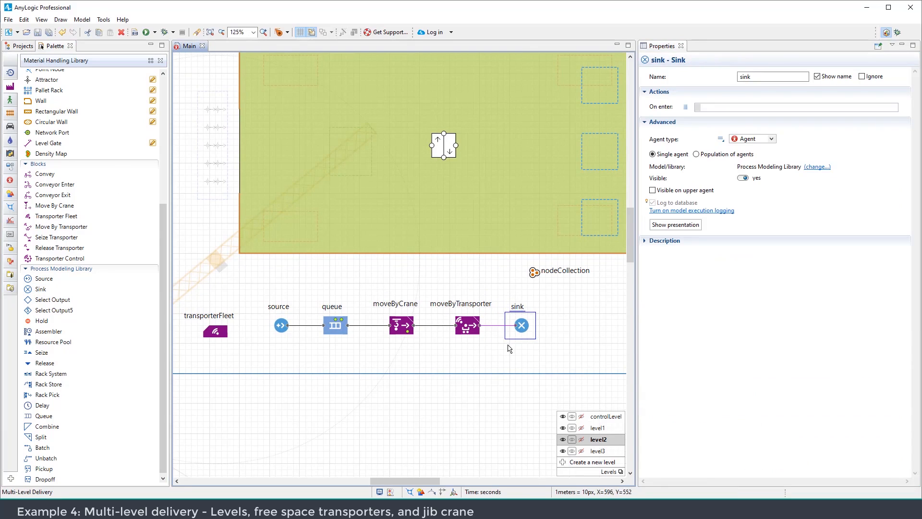
Run the Multi-Level Delivery simulation and raise its speed to x25
scroll(481, 342, down, 1)
click(155, 32)
click(192, 46)
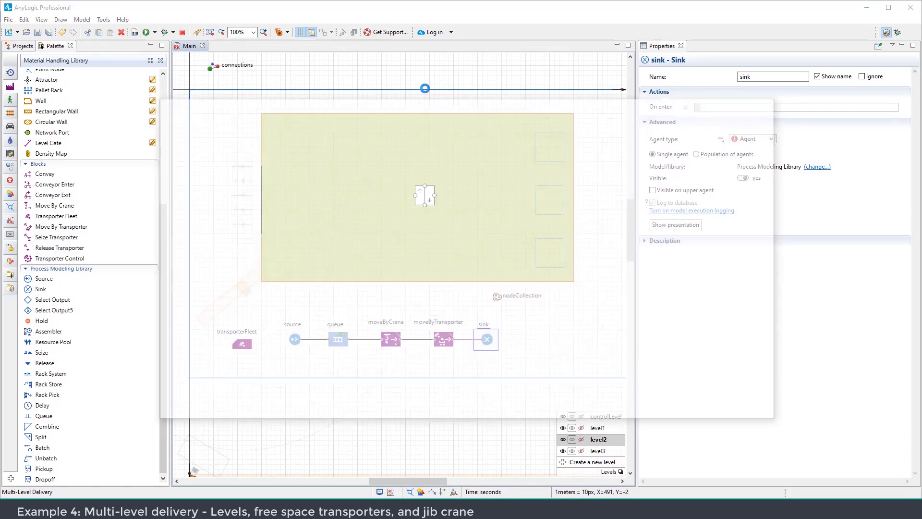
click(182, 398)
click(316, 398)
click(316, 398)
drag(164, 85, 28, 35)
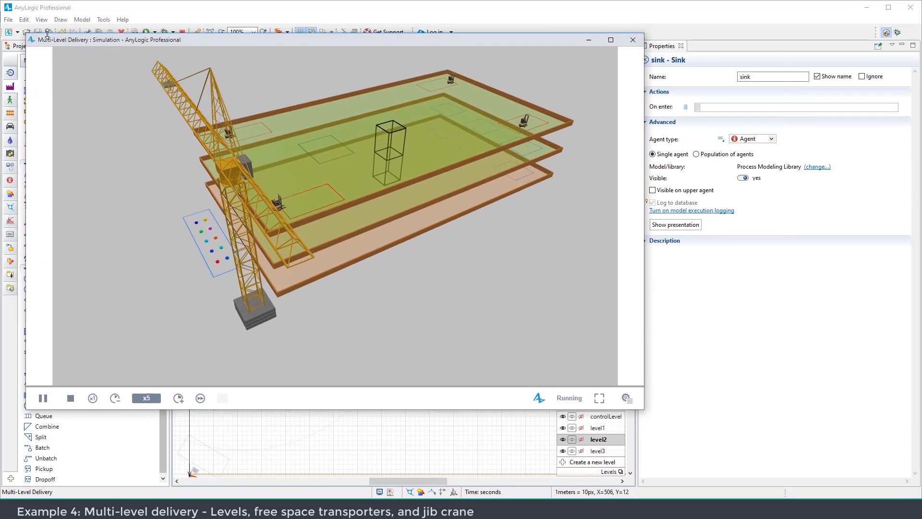
drag(96, 40, 228, 59)
drag(405, 429, 395, 465)
click(312, 456)
click(313, 458)
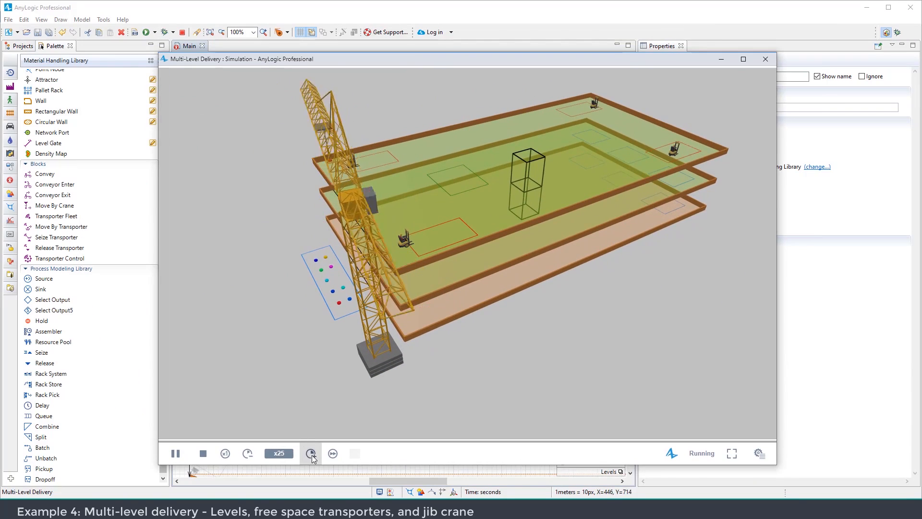
Raise the simulation speed to x100, watch the crane and forklifts in the 3D view, and close the simulation window
drag(435, 317, 503, 236)
click(311, 453)
click(311, 454)
drag(309, 345, 525, 313)
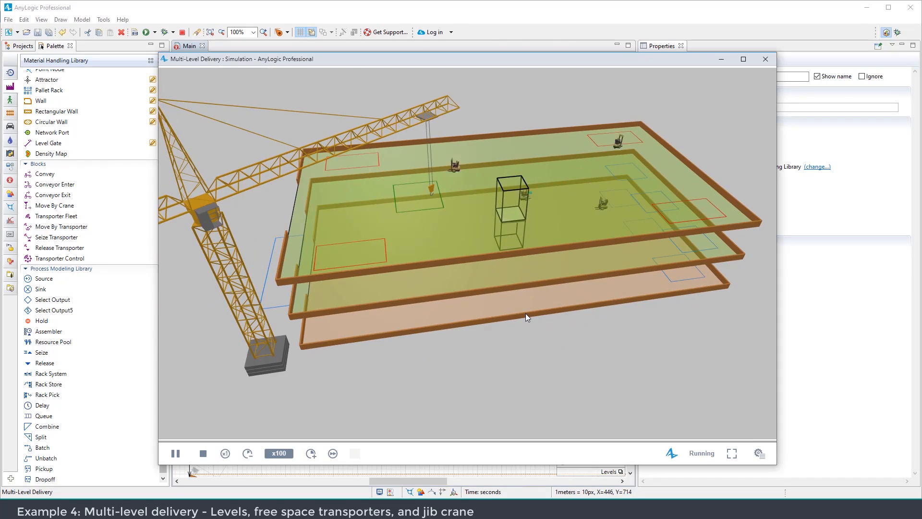
click(765, 61)
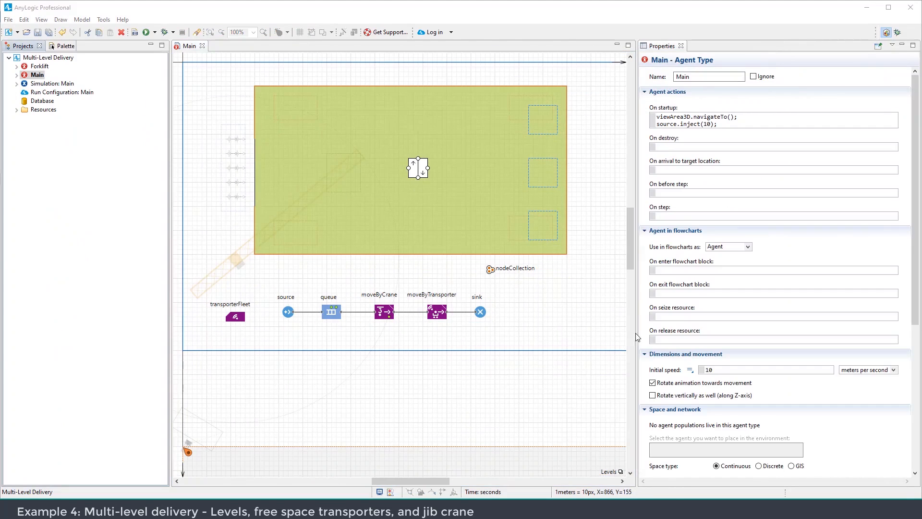
Make level3 the active level and draw a three-segment wall around the lift, with segments about 190, 190 and 290 px long
click(615, 472)
click(600, 451)
drag(572, 284, 570, 308)
click(58, 46)
click(494, 154)
click(493, 244)
double_click(354, 244)
Draw a narrow rectangular wall above level3's green dashed node and a small circular wall to the node's lower left
click(59, 113)
drag(336, 165, 374, 163)
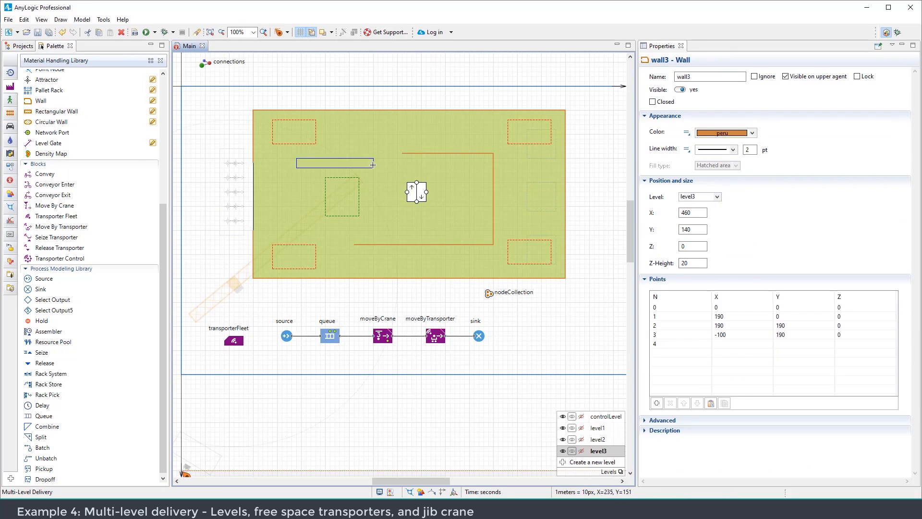
click(51, 122)
drag(306, 225, 319, 234)
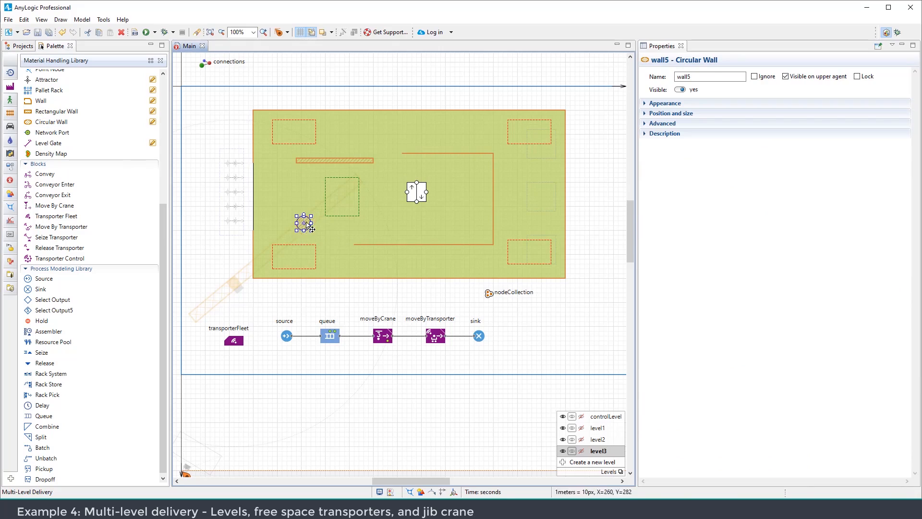
Add a density map just outside level3's right edge and run the Multi-Level Delivery simulation
scroll(54, 184, up, 3)
drag(47, 306, 584, 165)
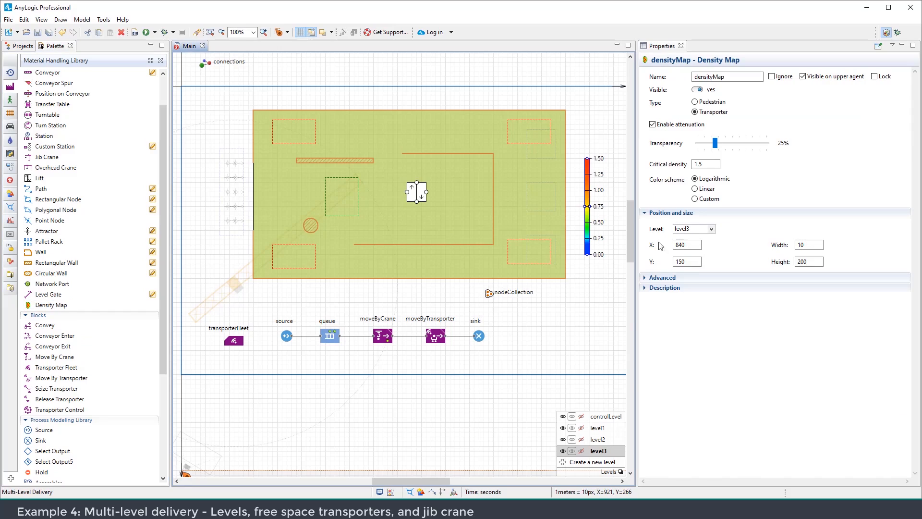
click(155, 33)
click(160, 44)
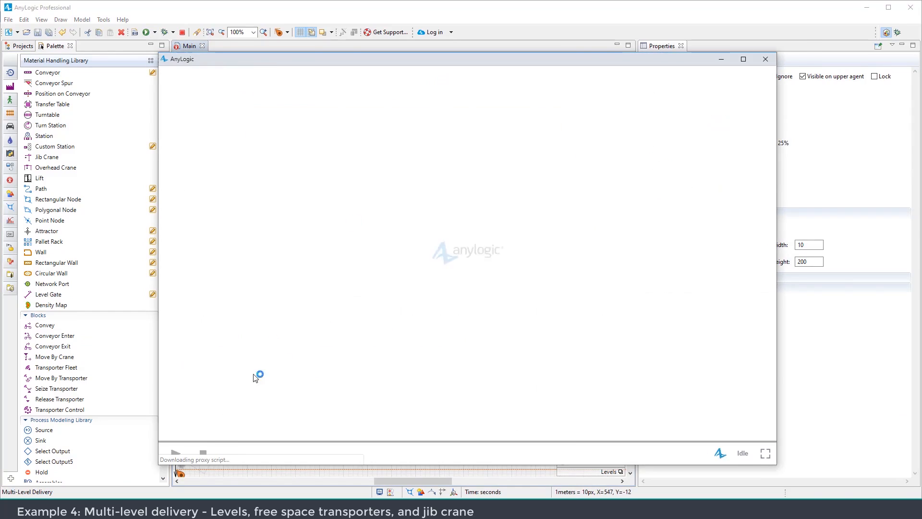
click(177, 367)
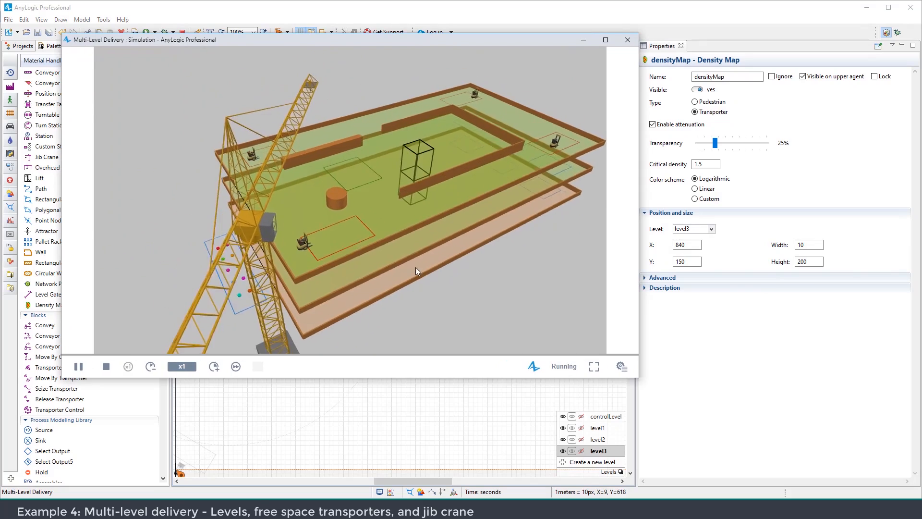
Raise the simulation speed to x50 and watch the forklifts move around the new walls in 3D
click(214, 367)
click(214, 366)
click(214, 366)
click(214, 367)
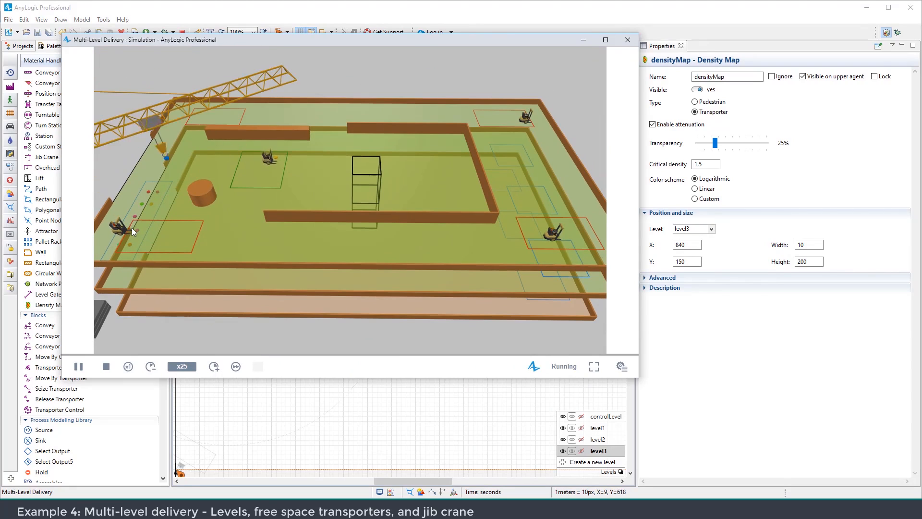
click(214, 367)
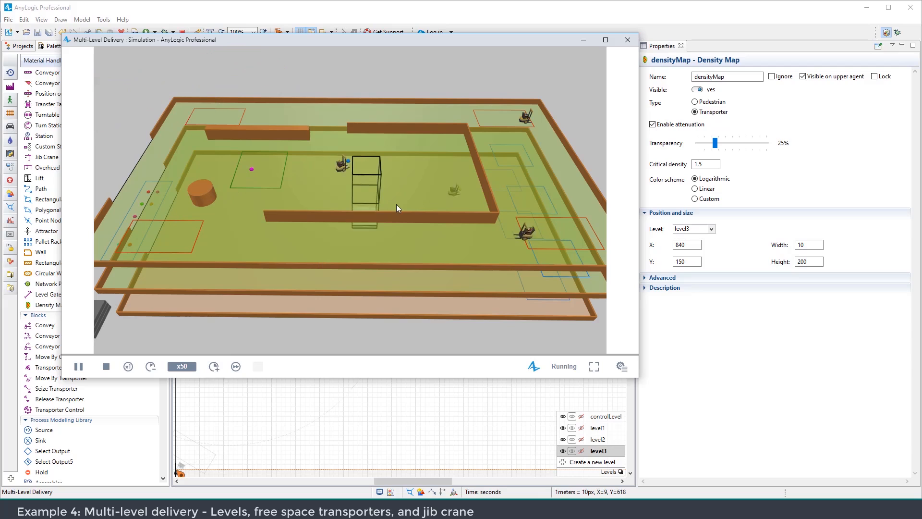
Show the developer panel, go to the origin view area to examine the density map at x100 speed, and stop the simulation
click(622, 366)
click(647, 98)
click(638, 108)
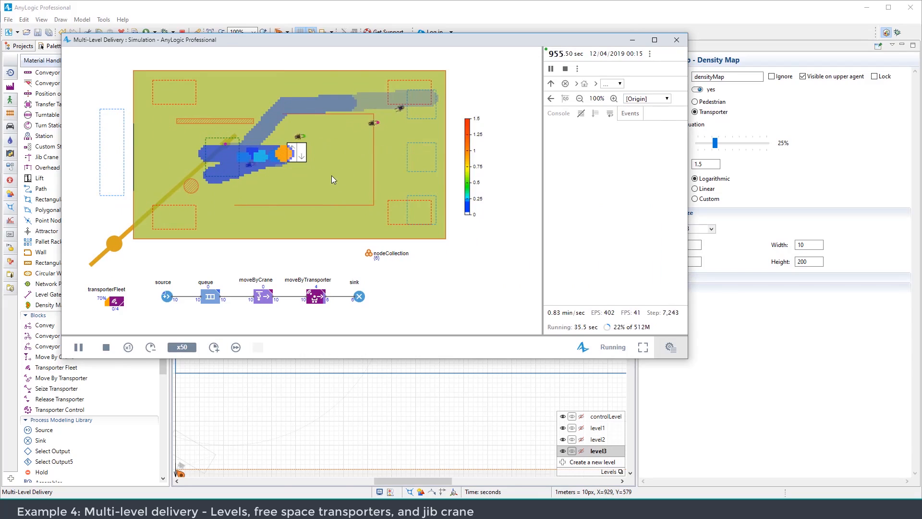
click(214, 347)
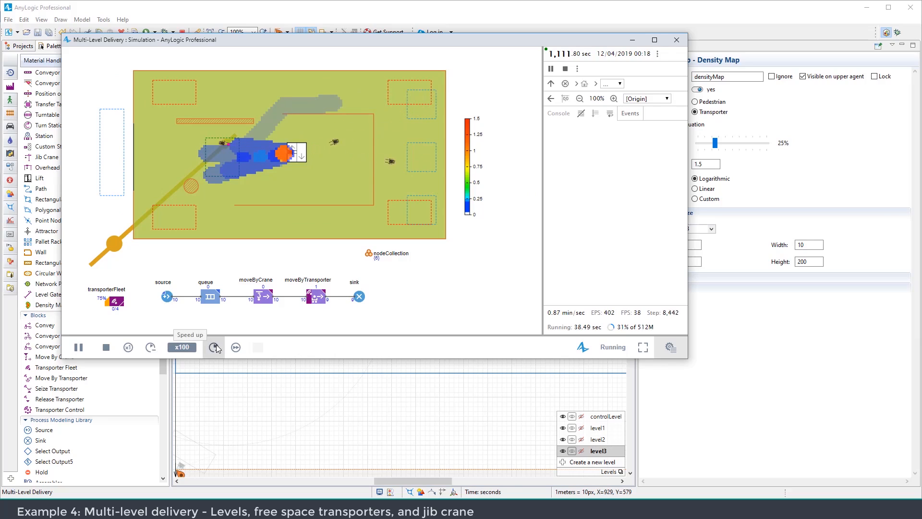
click(104, 350)
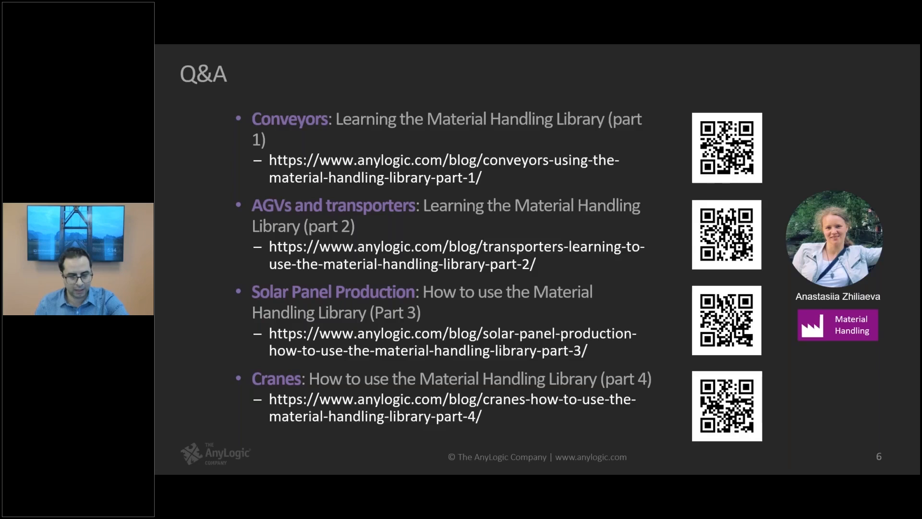
Switch from the slides to AnyLogic and browse the Material Handling Library how-to models among the example models
key(Escape)
key(alt+Tab)
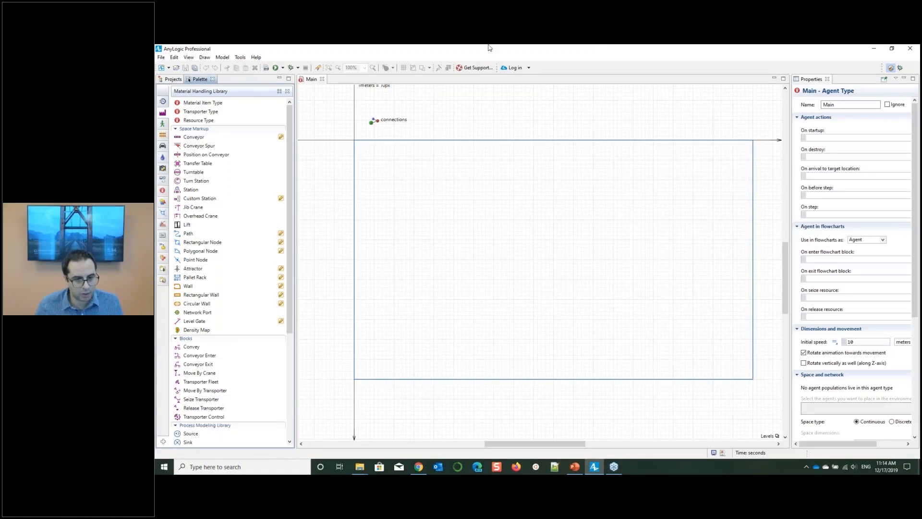
click(255, 58)
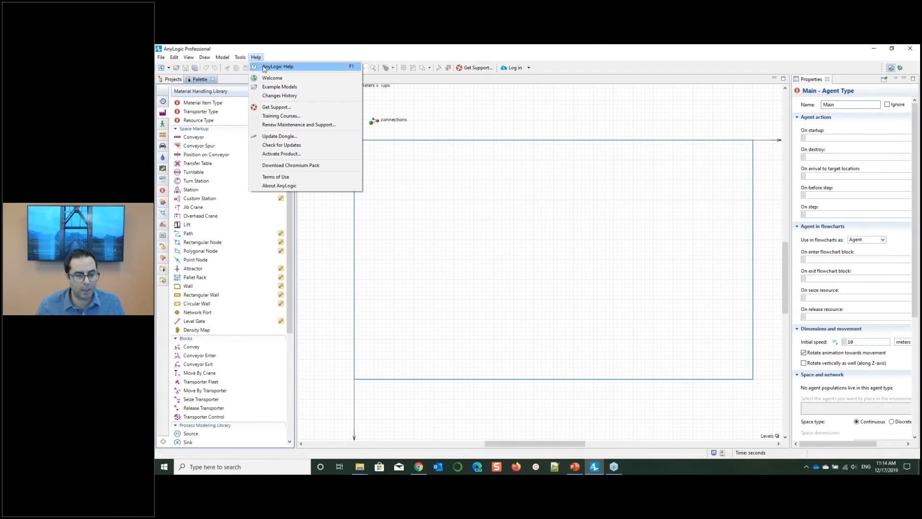
click(263, 67)
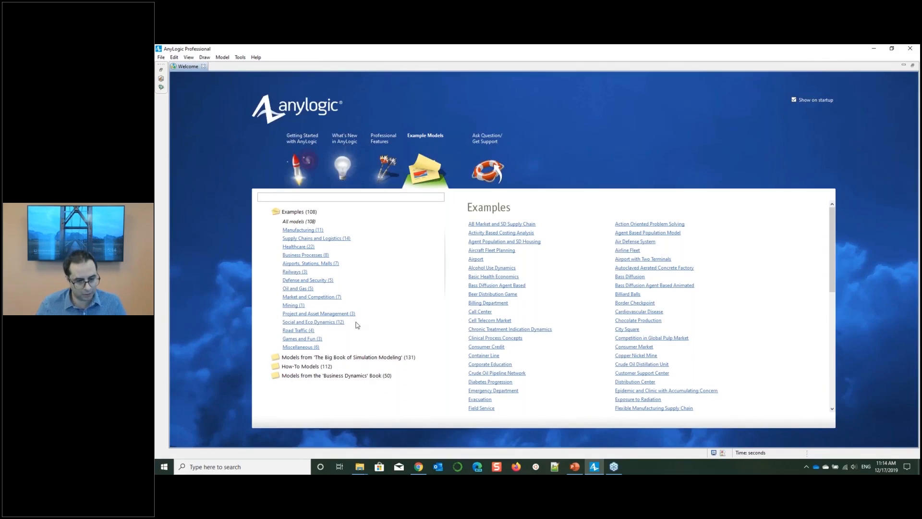
click(307, 367)
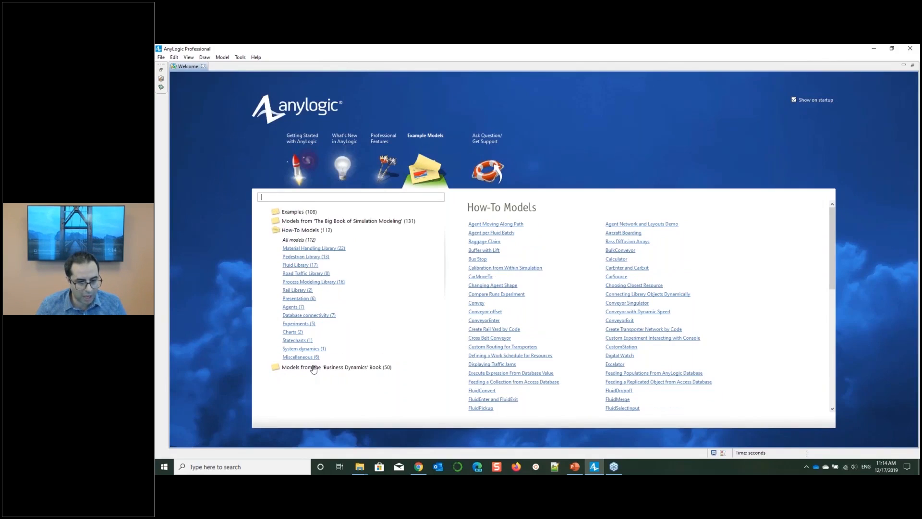
click(331, 248)
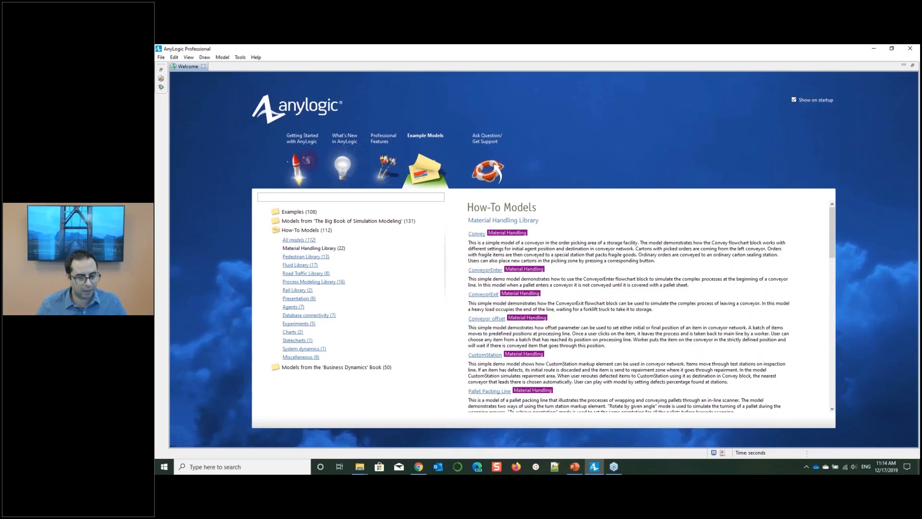
scroll(544, 309, down, 15)
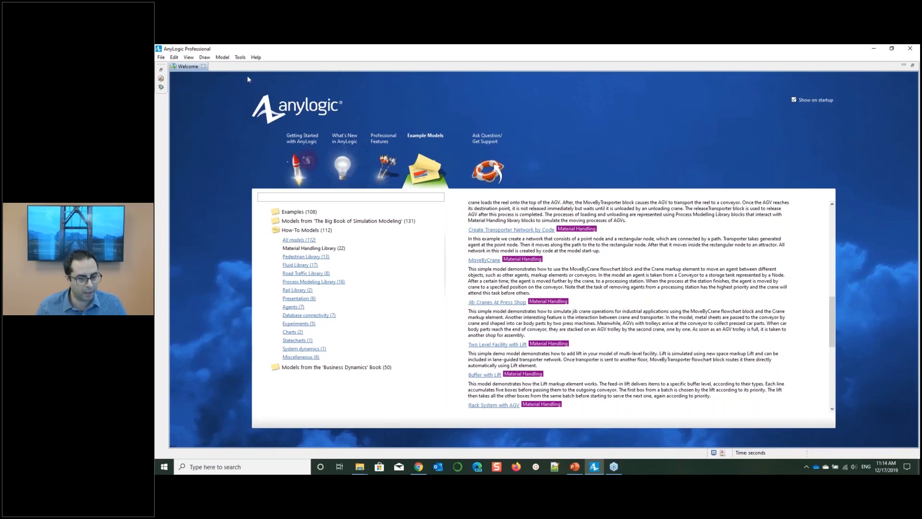
Look through the Library Reference Guides and Tutorials in AnyLogic Help, closing the help window and the Welcome page when done
click(256, 57)
click(278, 68)
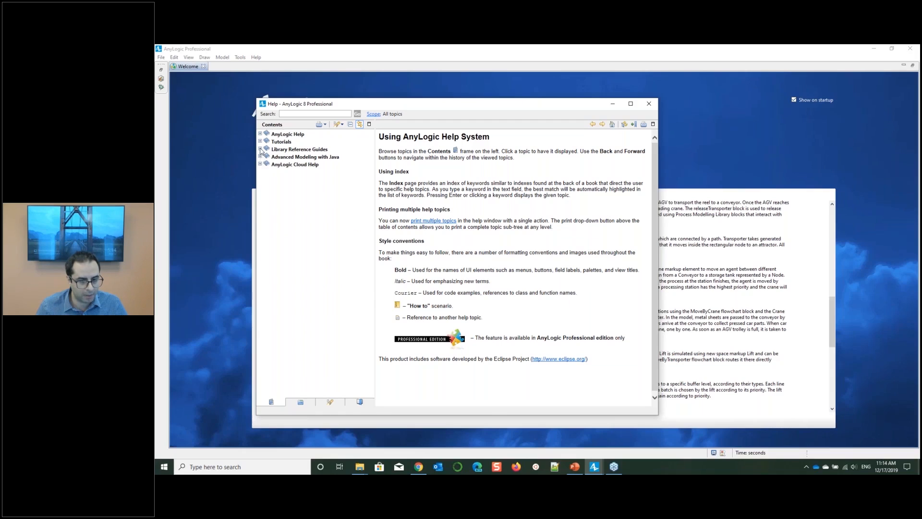
click(260, 149)
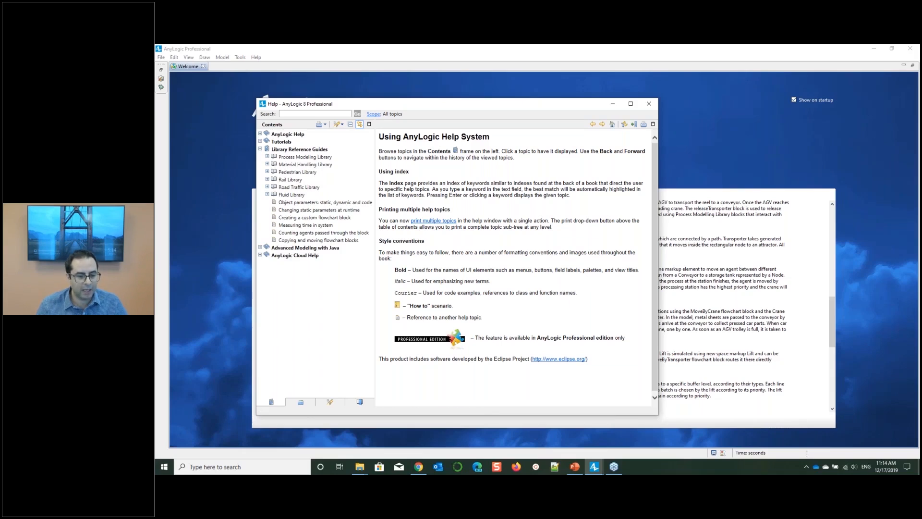
click(260, 142)
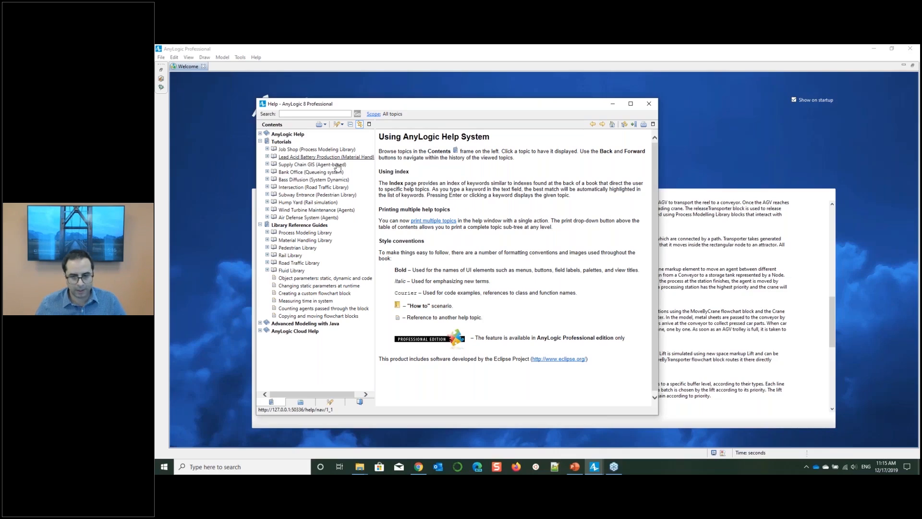
click(647, 105)
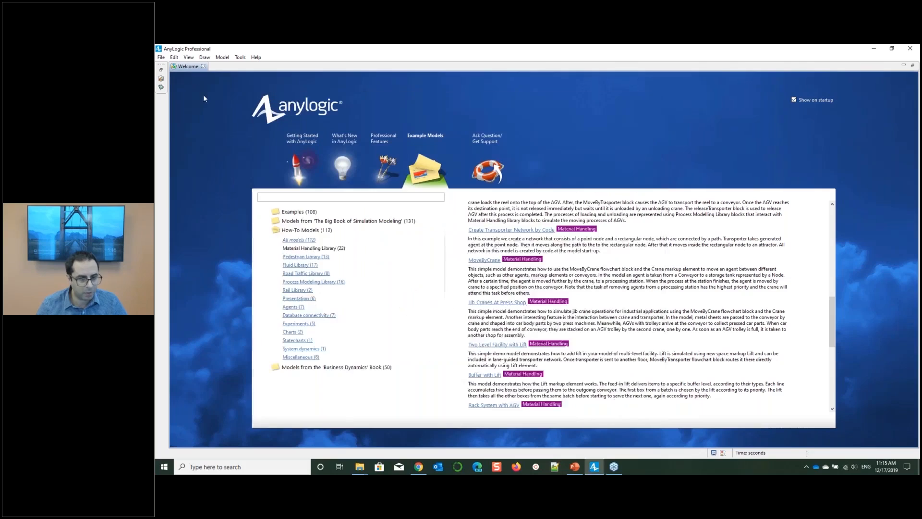
click(204, 66)
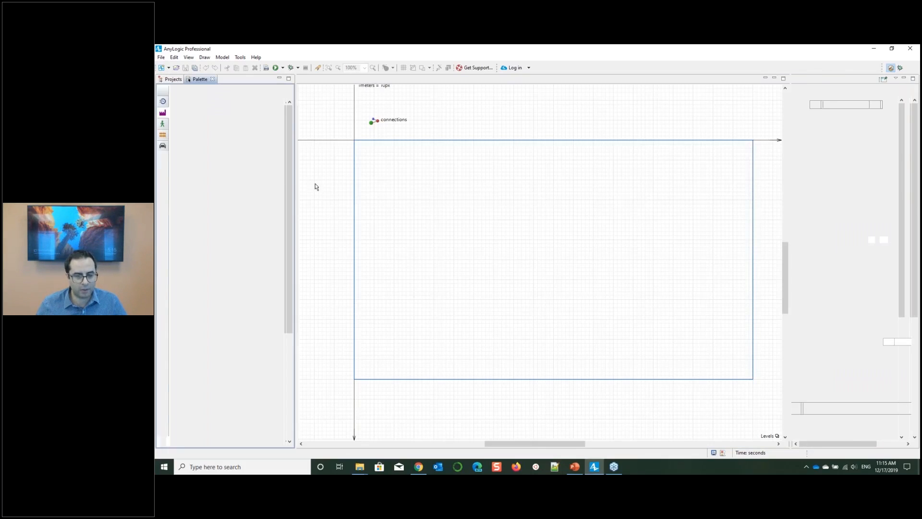
Draw a straight conveyor sloping slightly downward to the right across the upper part of the Main frame
mouse_move(163, 126)
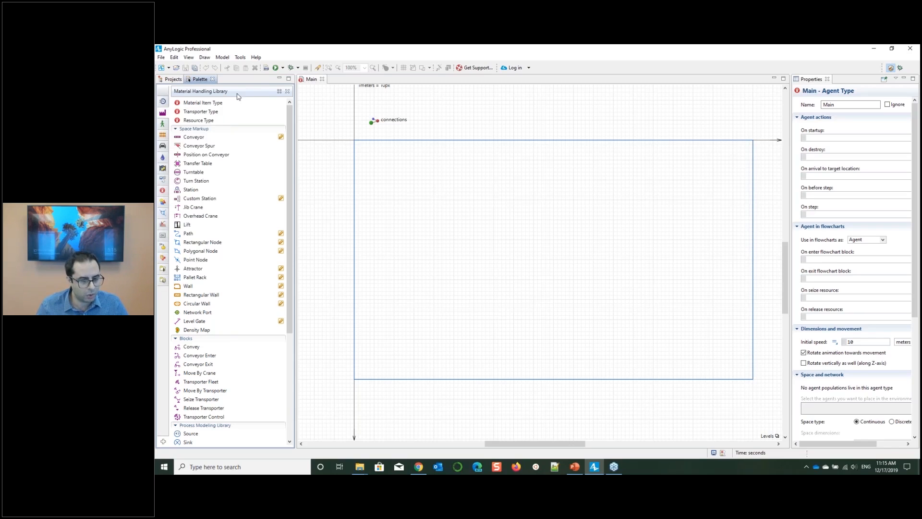
double_click(188, 138)
click(390, 207)
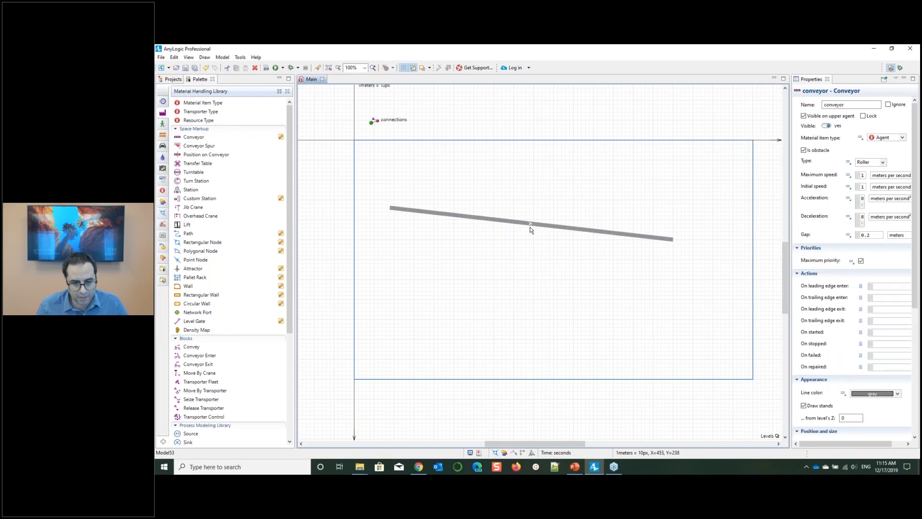
click(646, 261)
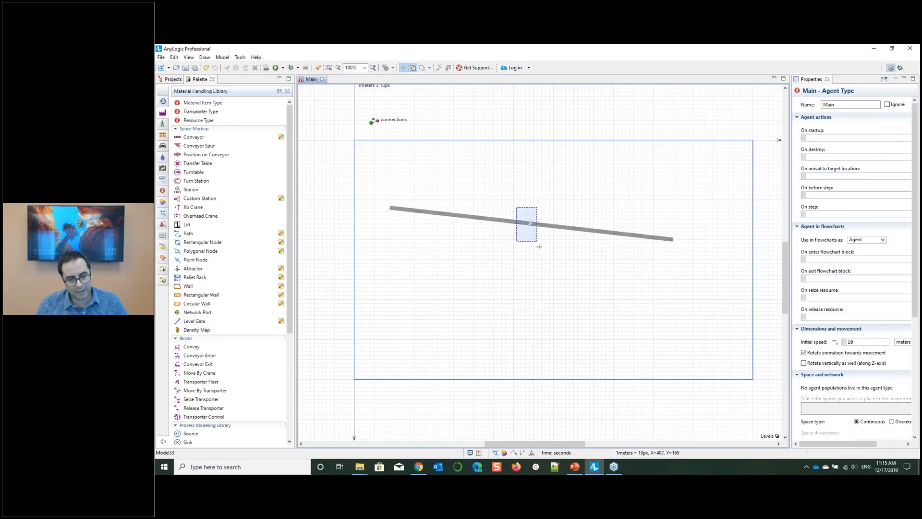
click(533, 225)
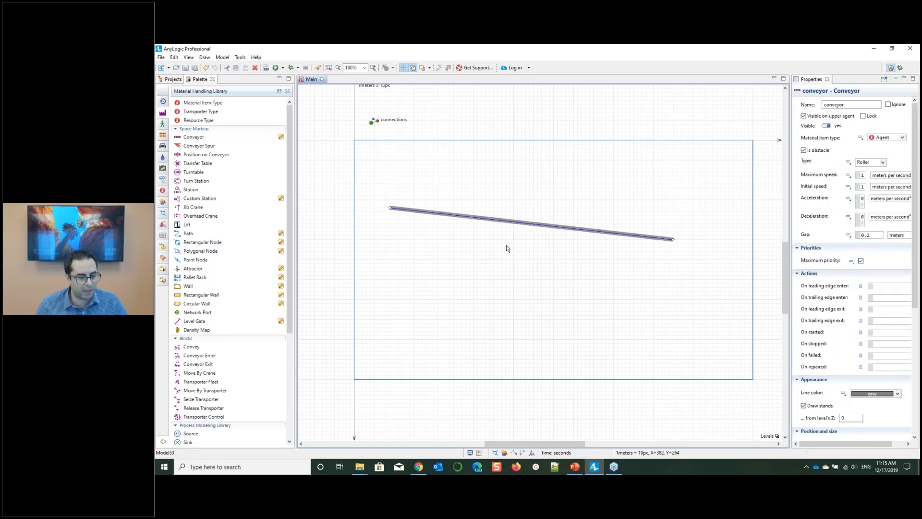
click(405, 253)
Place a Convey block below the conveyor and widen the properties view to show all its settings
drag(192, 347, 509, 283)
drag(793, 189, 672, 188)
drag(503, 306, 498, 278)
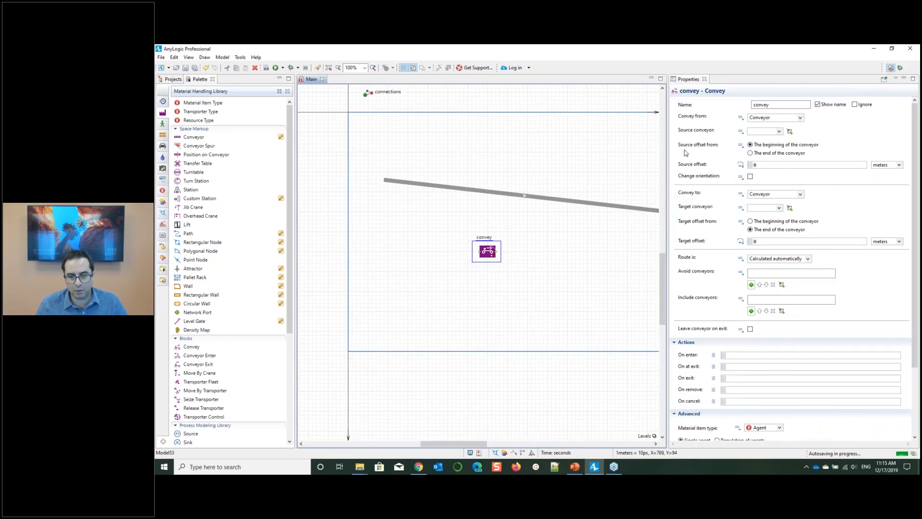
drag(387, 203, 360, 194)
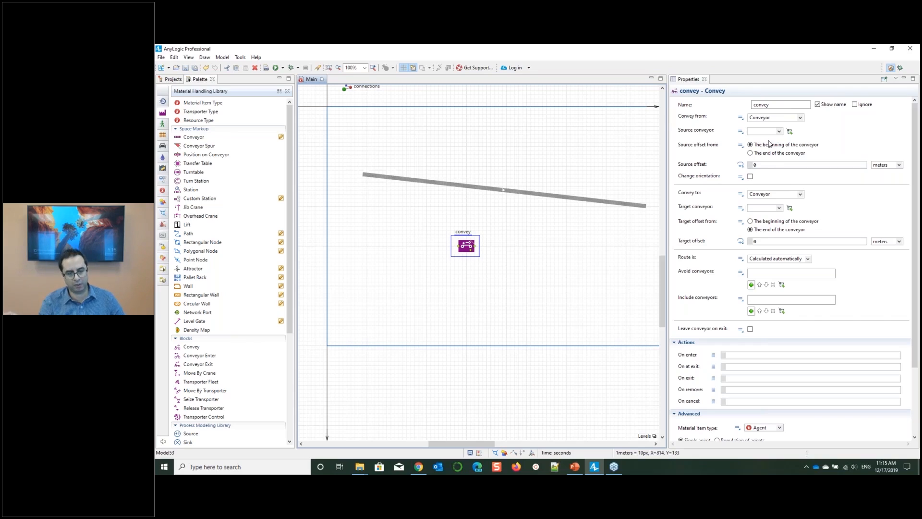
Look at the conveyor's properties and its editing options, including Change Direction, without applying any of them
click(520, 193)
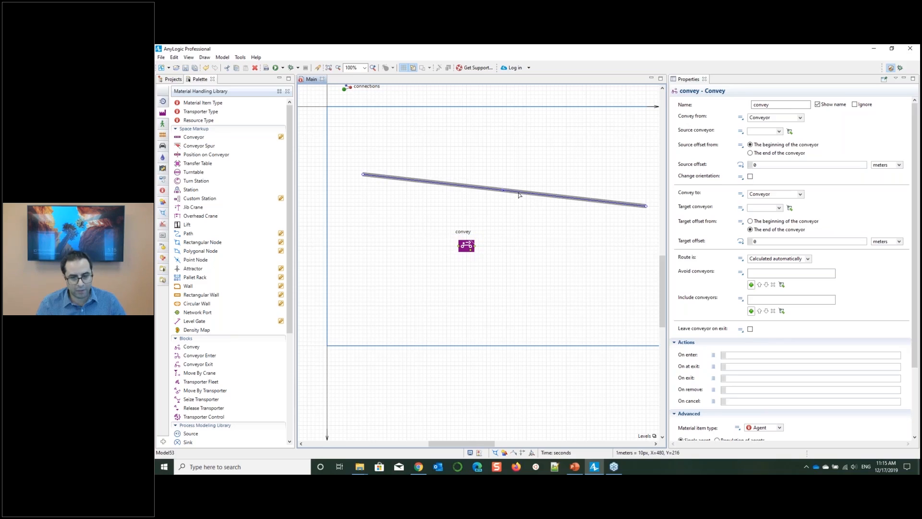
click(404, 193)
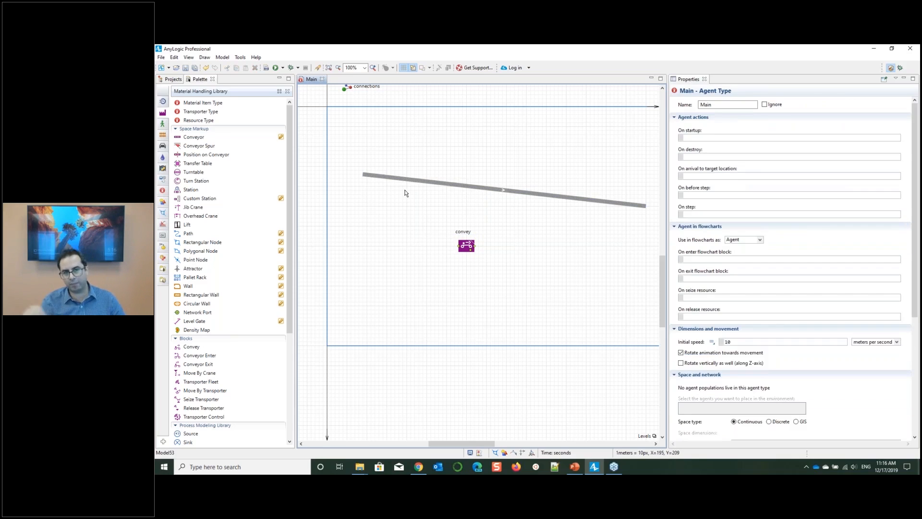
click(473, 187)
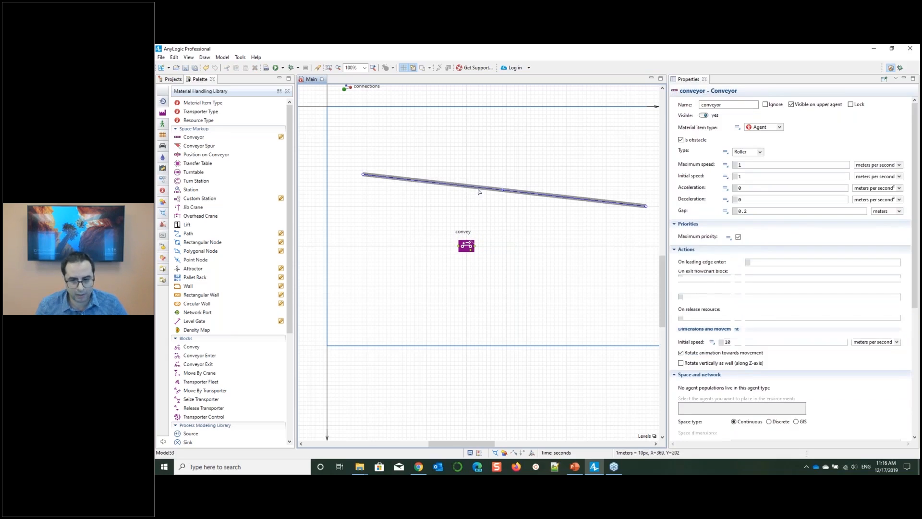
right_click(551, 198)
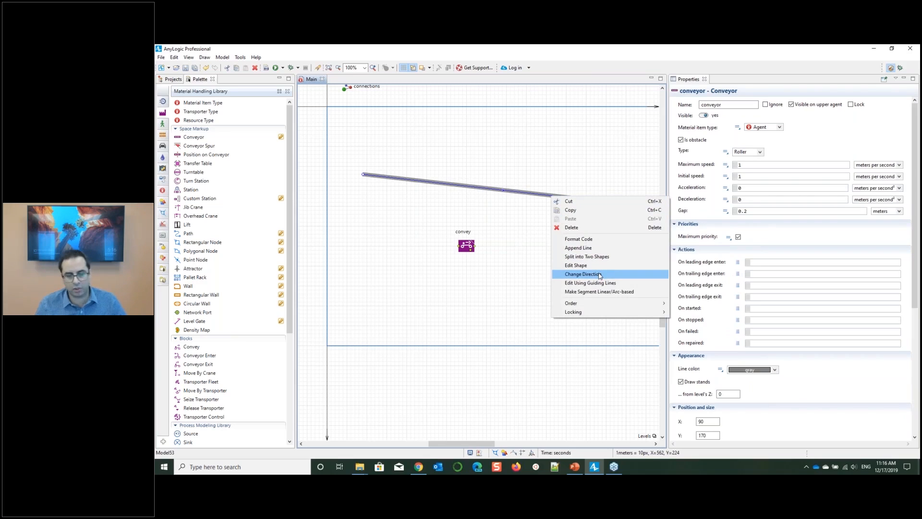
click(519, 231)
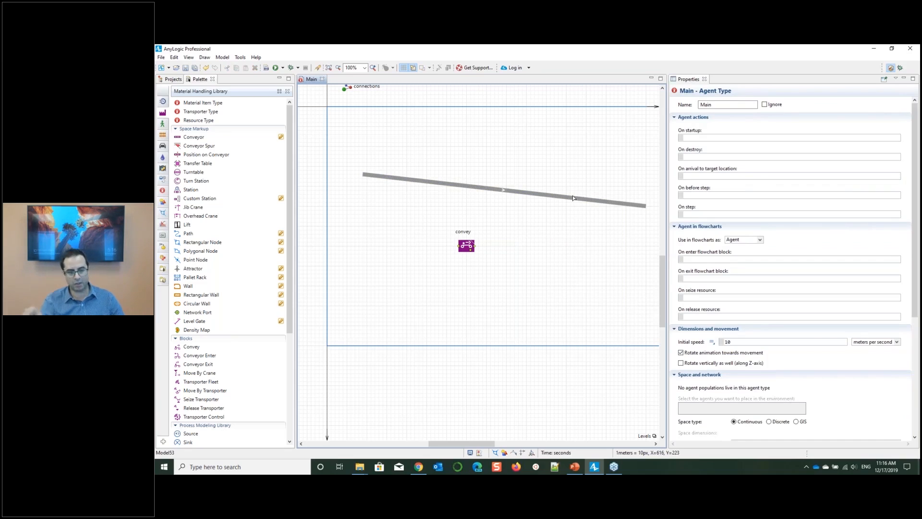
Look through the Road Traffic, Rail, Process Modeling and Pedestrian libraries, returning to the Material Handling Library
click(162, 148)
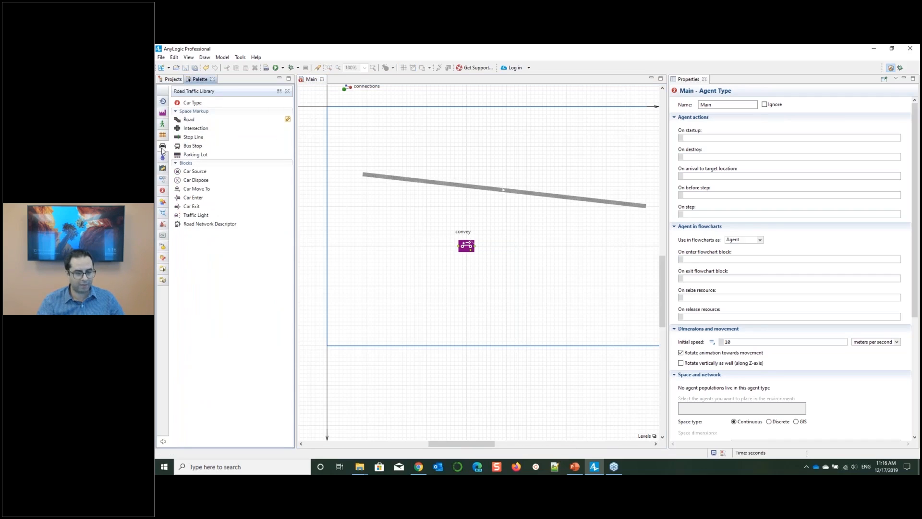
click(162, 136)
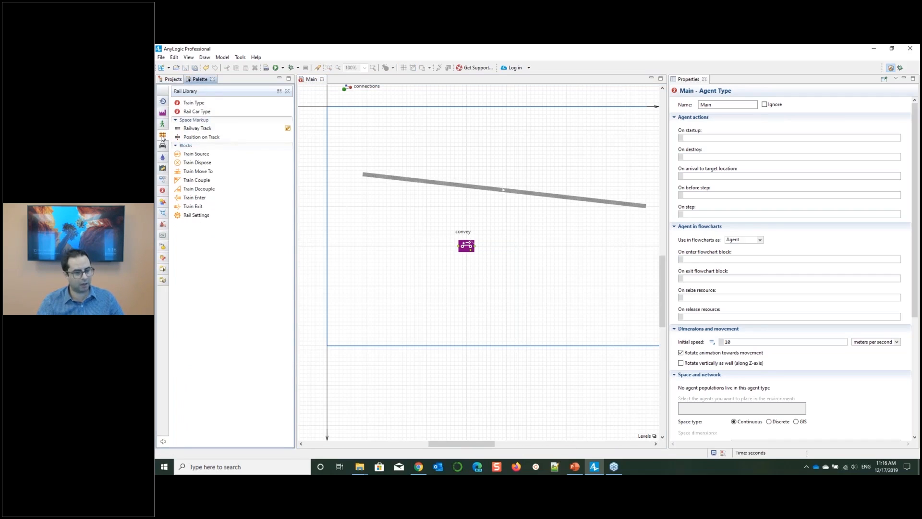
click(162, 101)
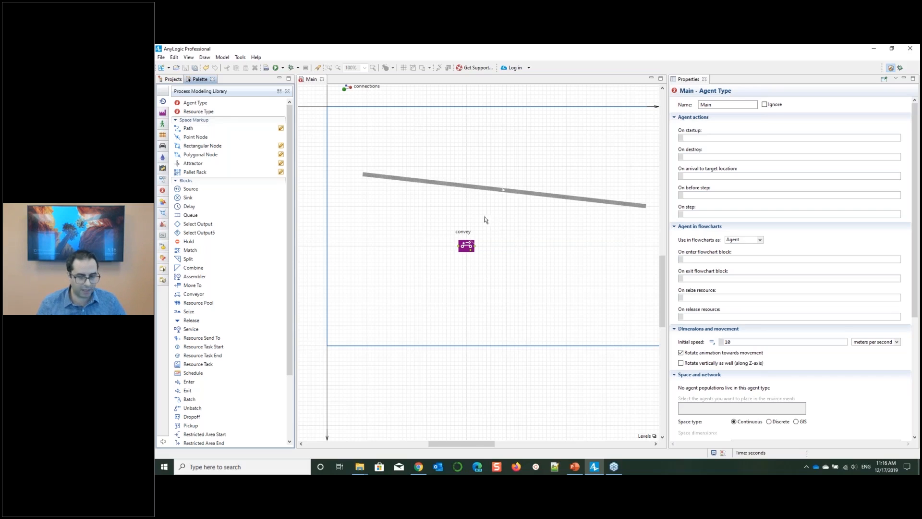
drag(459, 214, 452, 200)
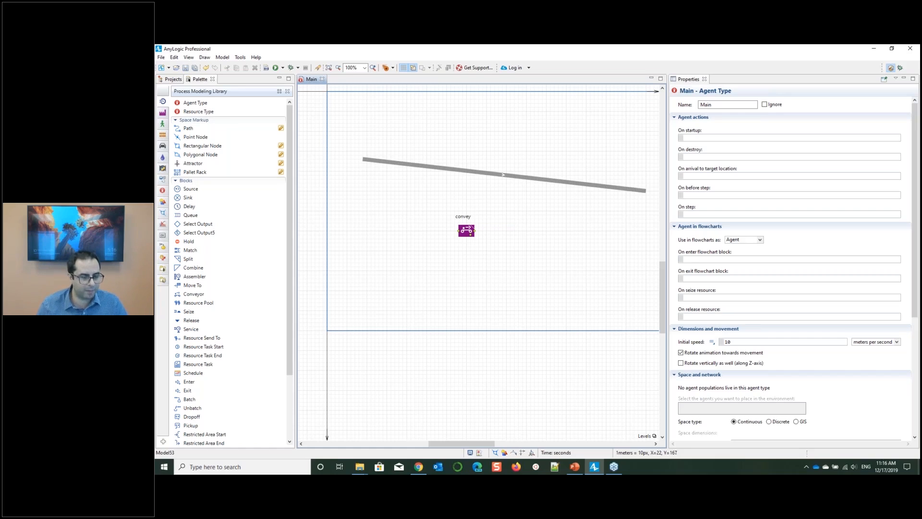
click(162, 112)
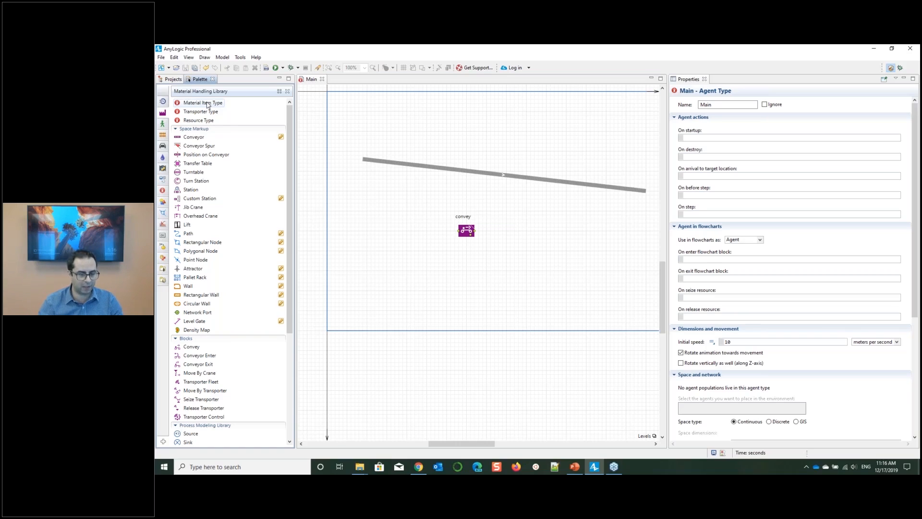
click(162, 124)
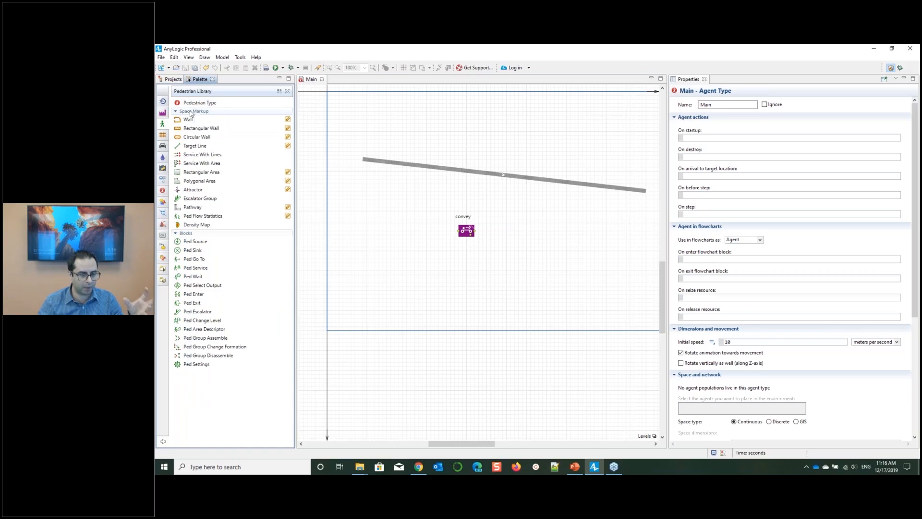
click(162, 112)
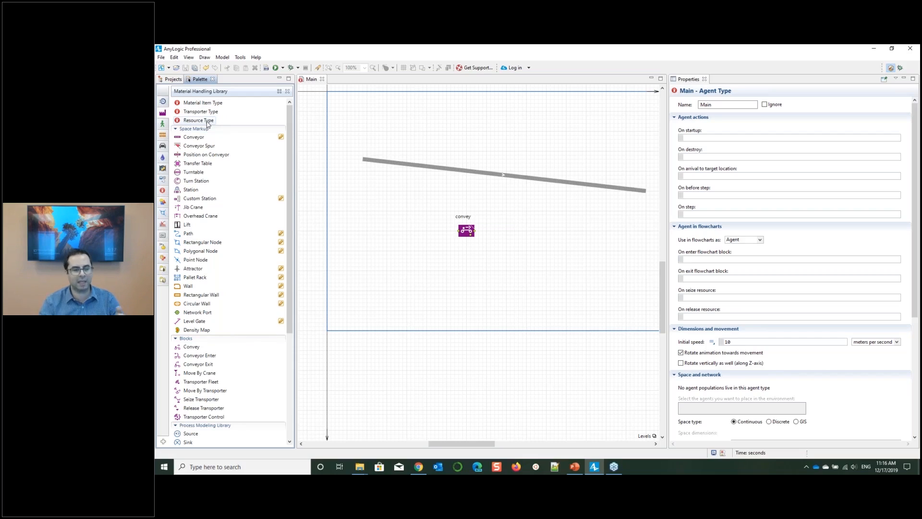
Open AnyLogic Help and search all topics for "material item"
click(256, 58)
click(273, 68)
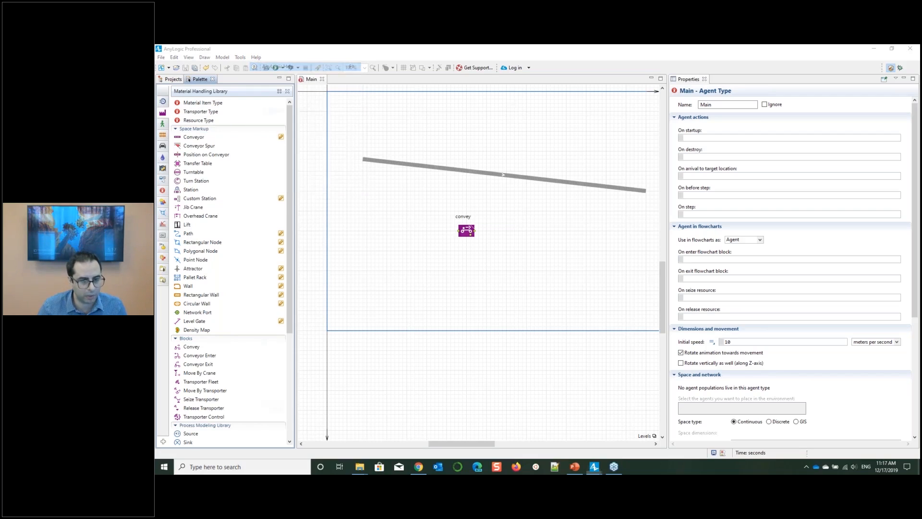
text(mate)
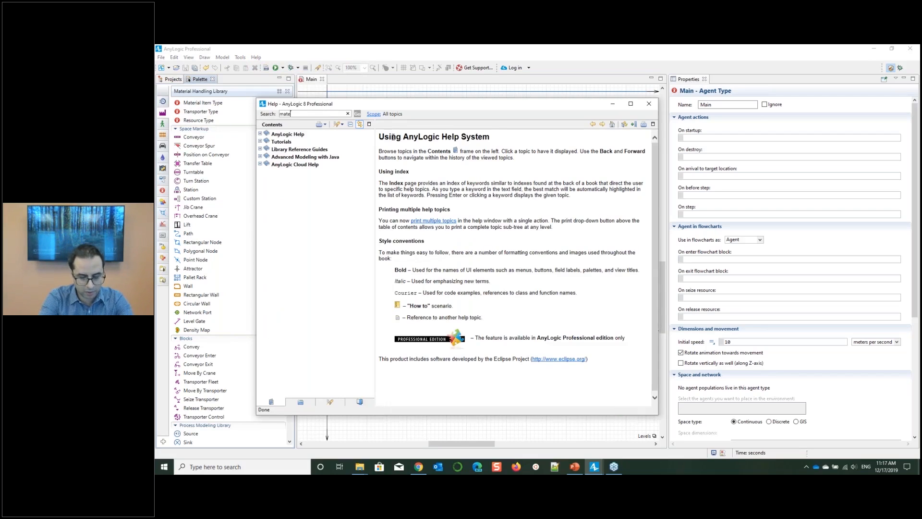
text(rial item)
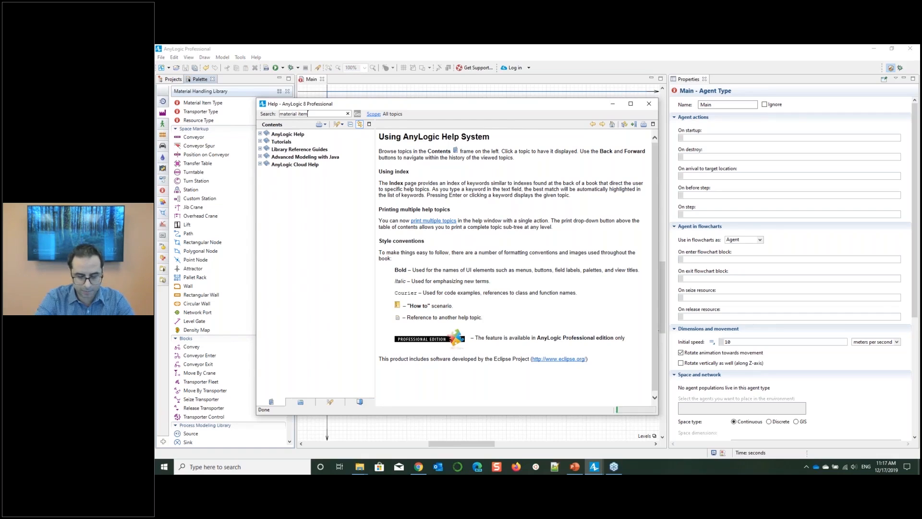
key(Return)
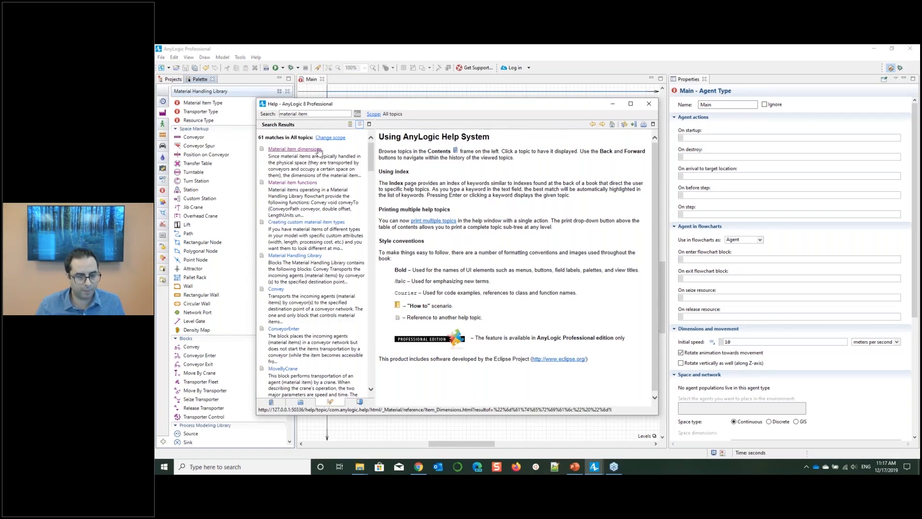
Read the Material item functions topic, covering conveying, position on conveyor and orientation, and close the help window
click(297, 149)
click(313, 183)
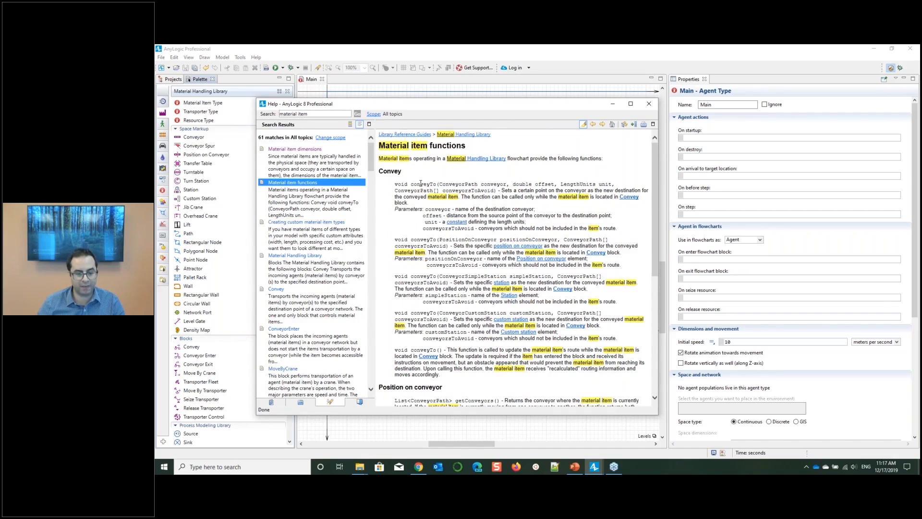
scroll(421, 183, down, 5)
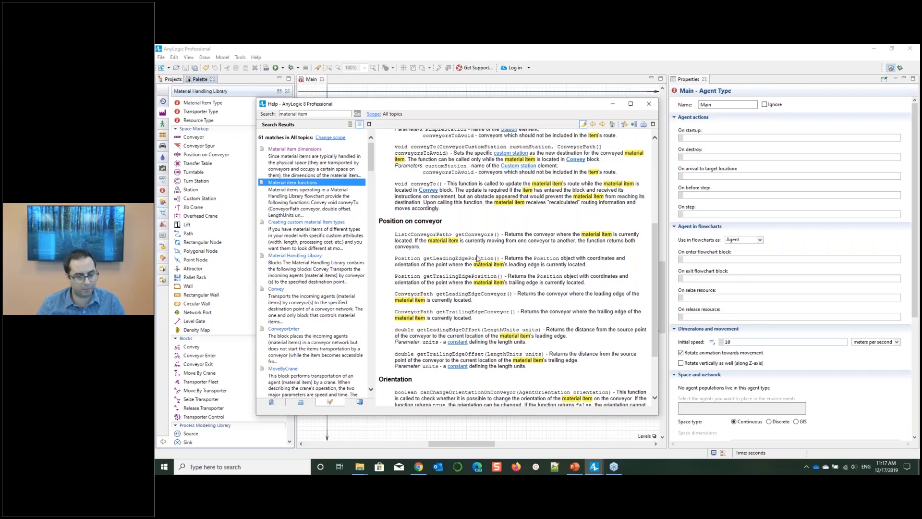
scroll(477, 258, down, 3)
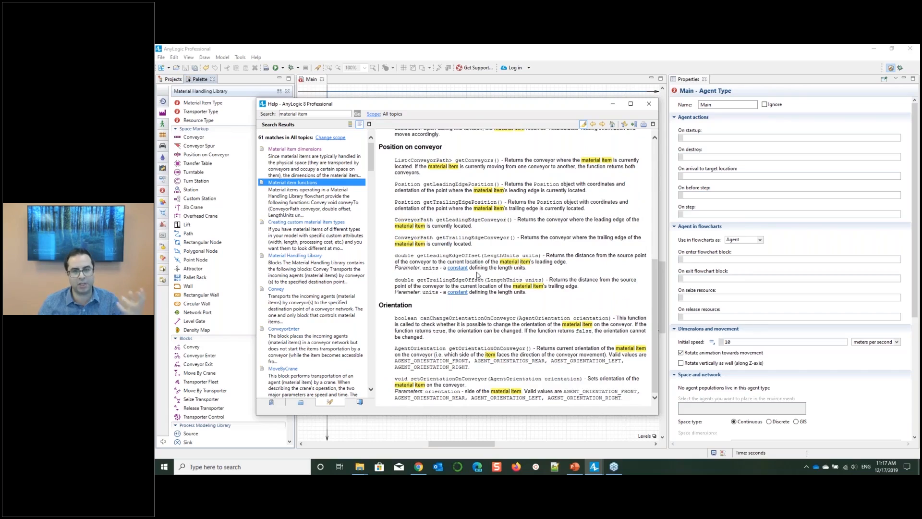
scroll(477, 274, up, 10)
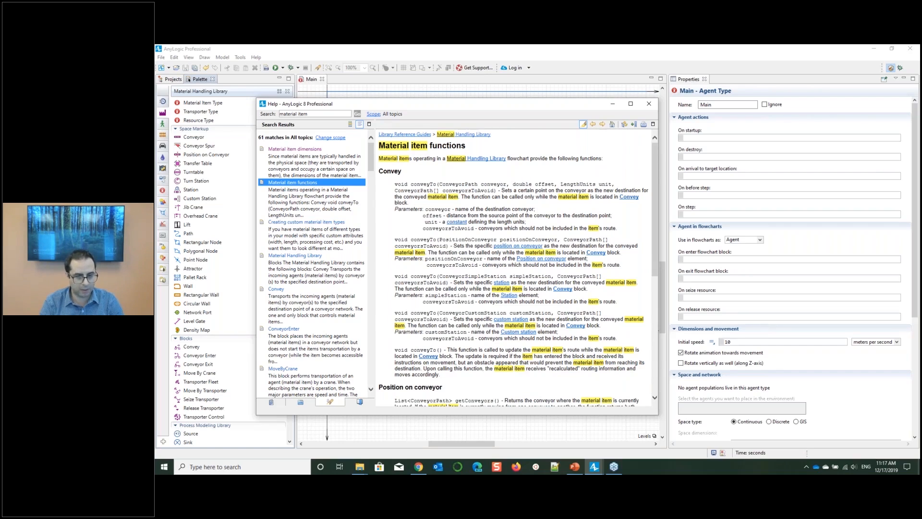
click(649, 104)
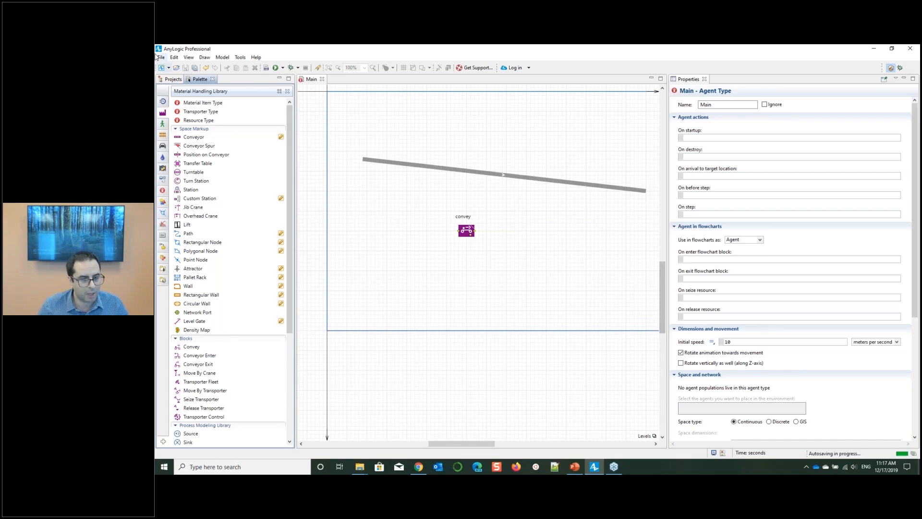
Create a new agent type MyAgent from scratch in Model53, used in flowcharts as Agent
click(171, 78)
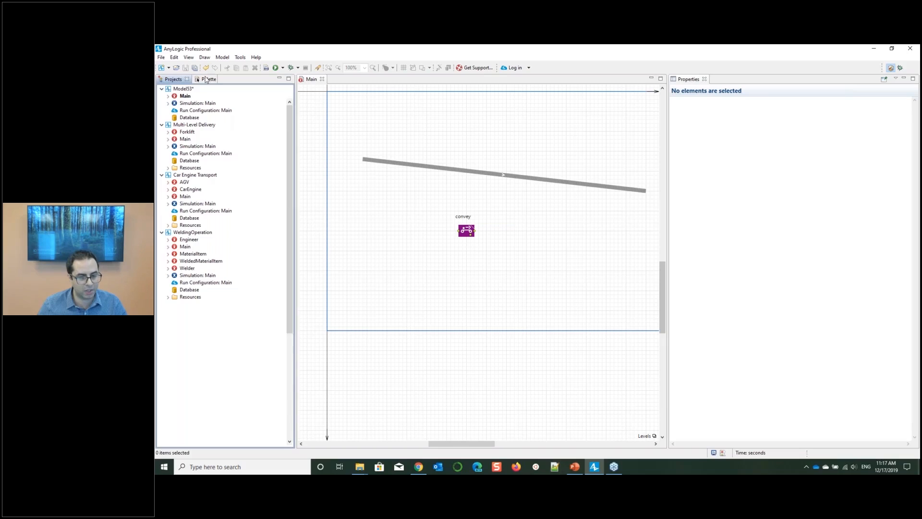
click(207, 79)
click(162, 189)
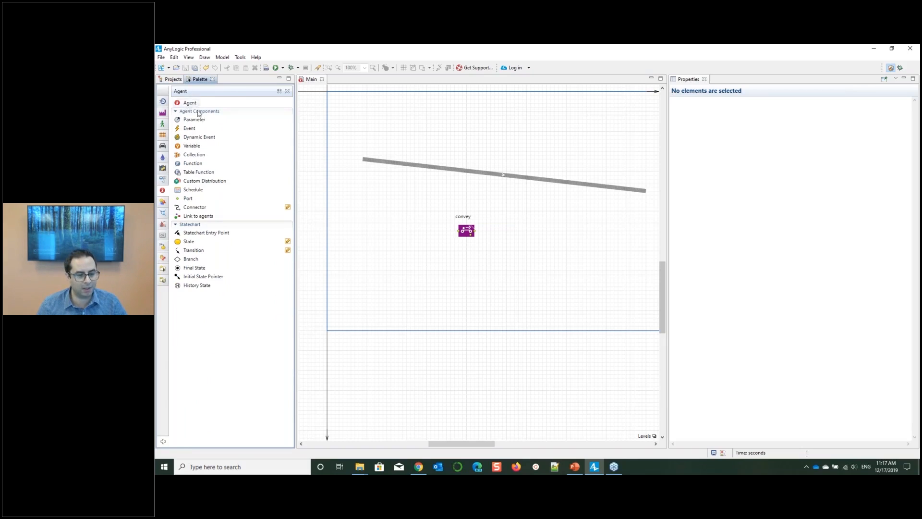
drag(192, 105, 434, 124)
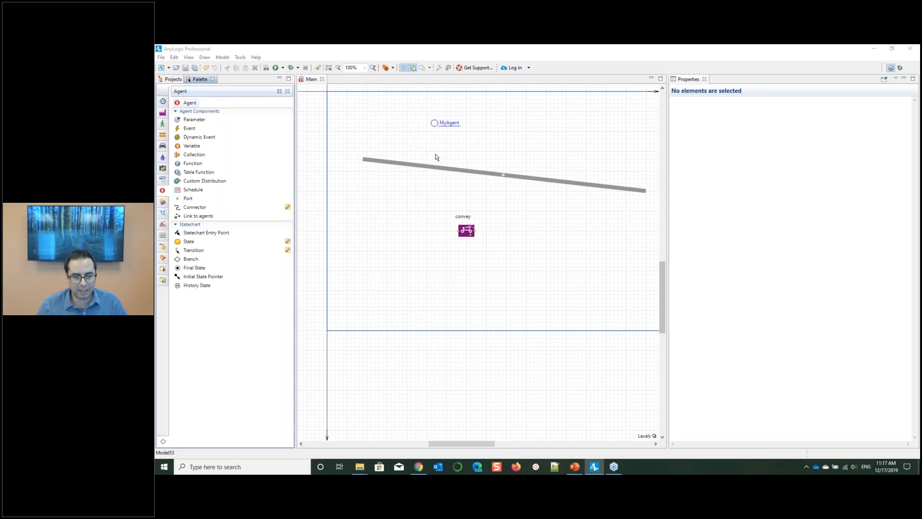
click(627, 171)
click(409, 197)
click(485, 196)
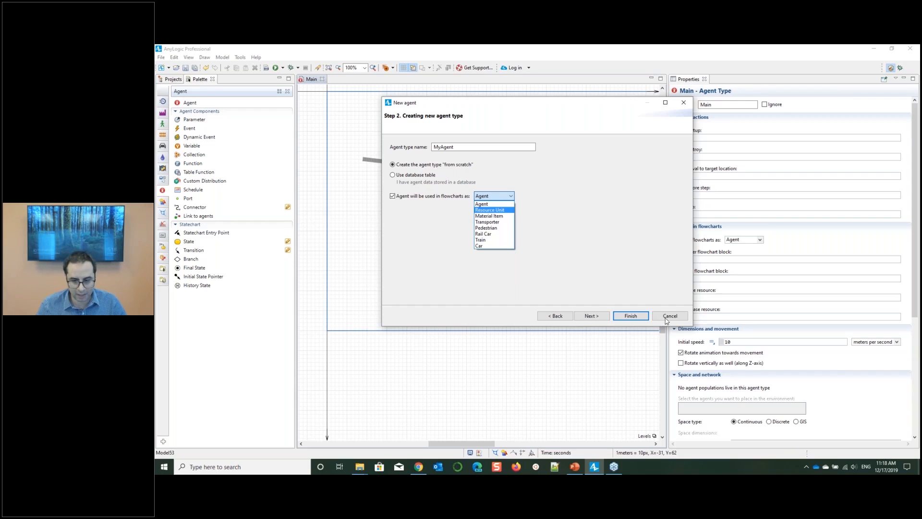
click(501, 205)
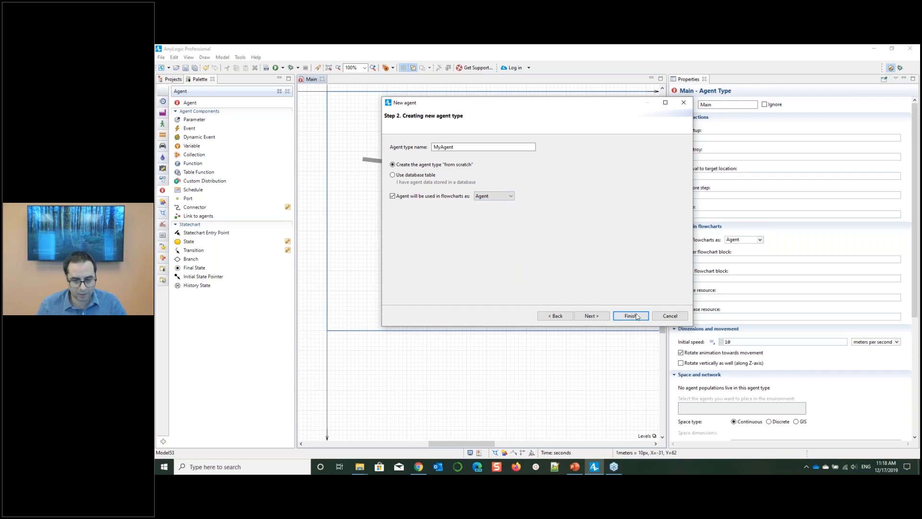
click(636, 319)
Check which flowchart roles MyAgent can be used as, keeping Agent
click(344, 82)
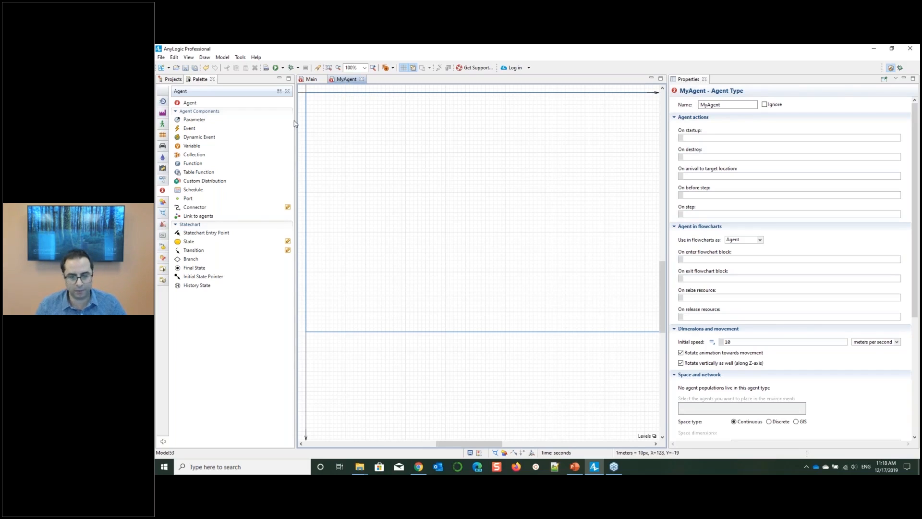
click(760, 240)
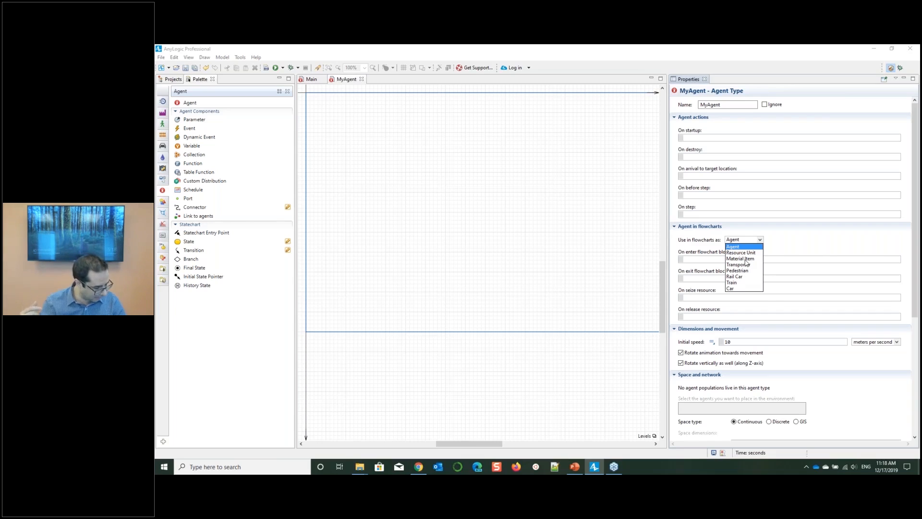
click(565, 236)
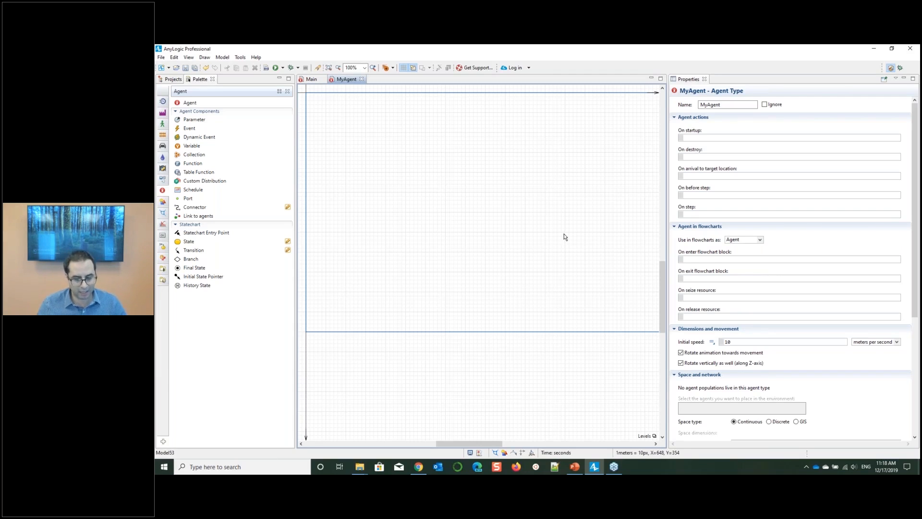
Open AnyLogic Help and search all topics for "level"
click(256, 57)
click(277, 67)
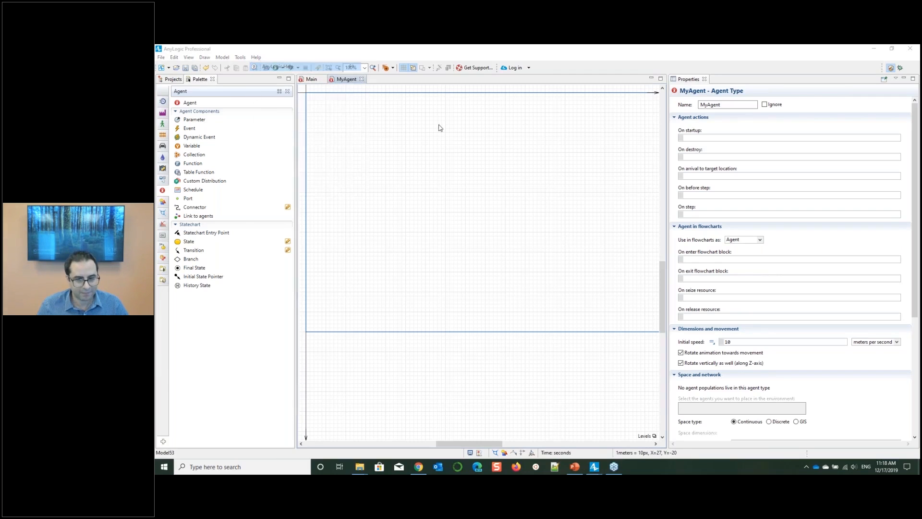
click(314, 118)
text(level)
key(Return)
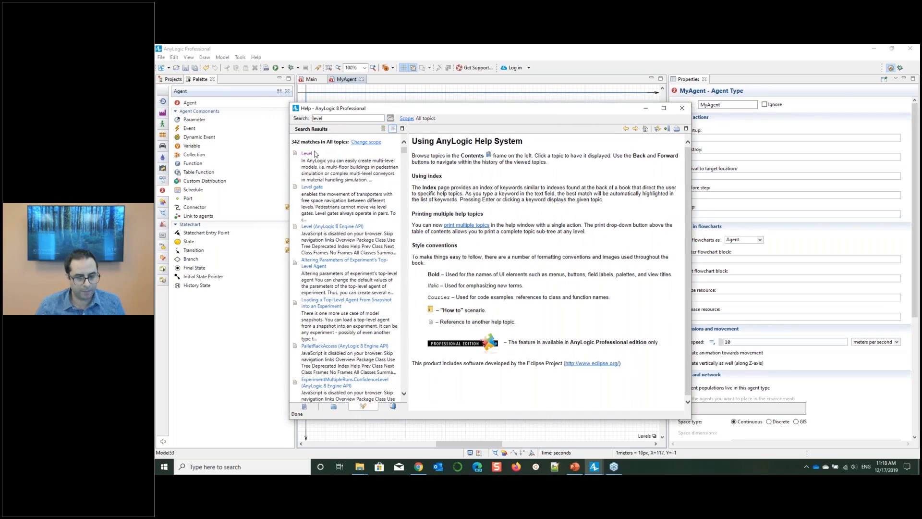
Read the Level topic from its introduction on multi-level models through to its Functions section
click(306, 153)
scroll(502, 183, down, 1)
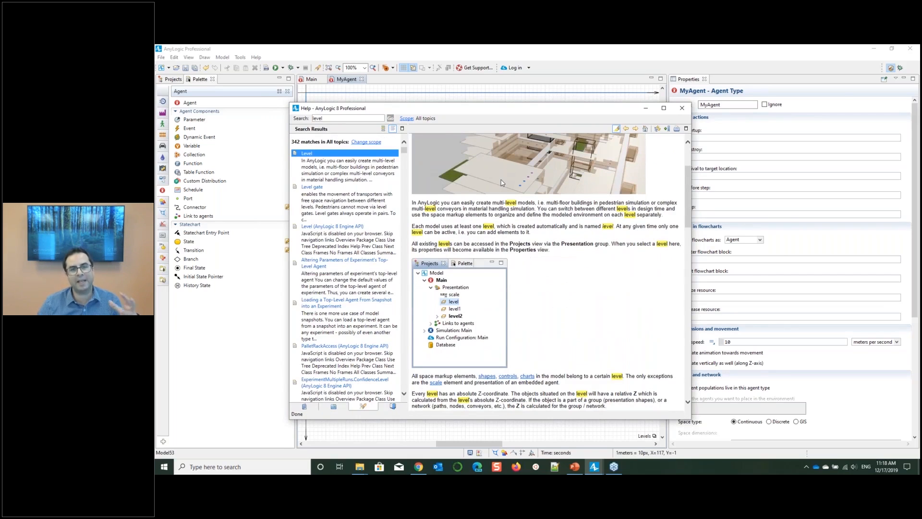
scroll(502, 183, up, 3)
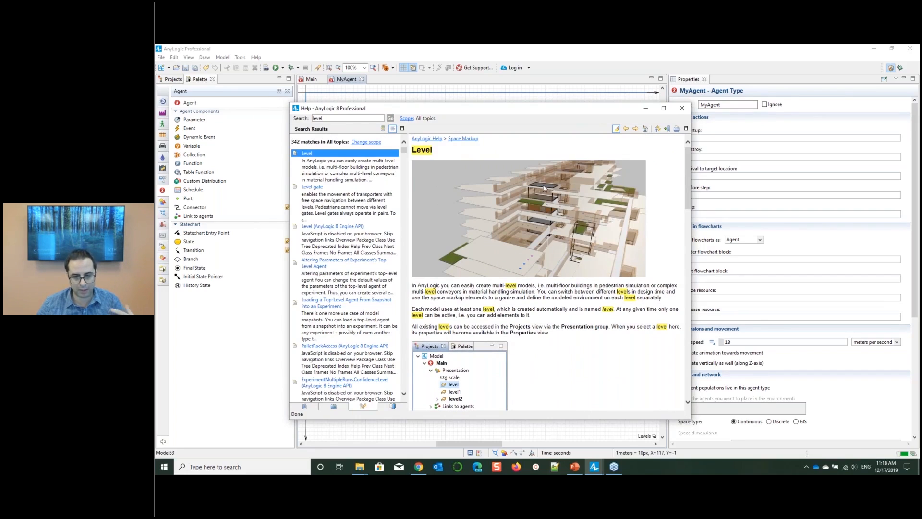
scroll(544, 188, down, 6)
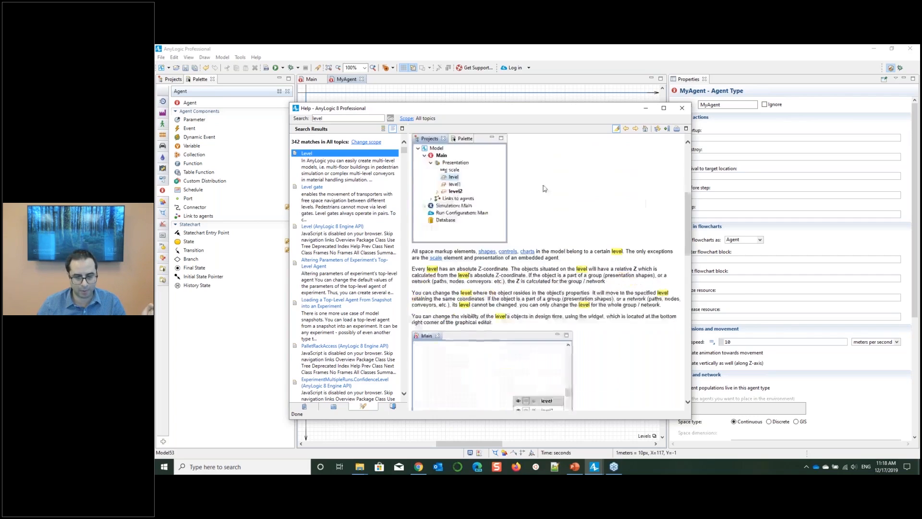
scroll(544, 187, up, 5)
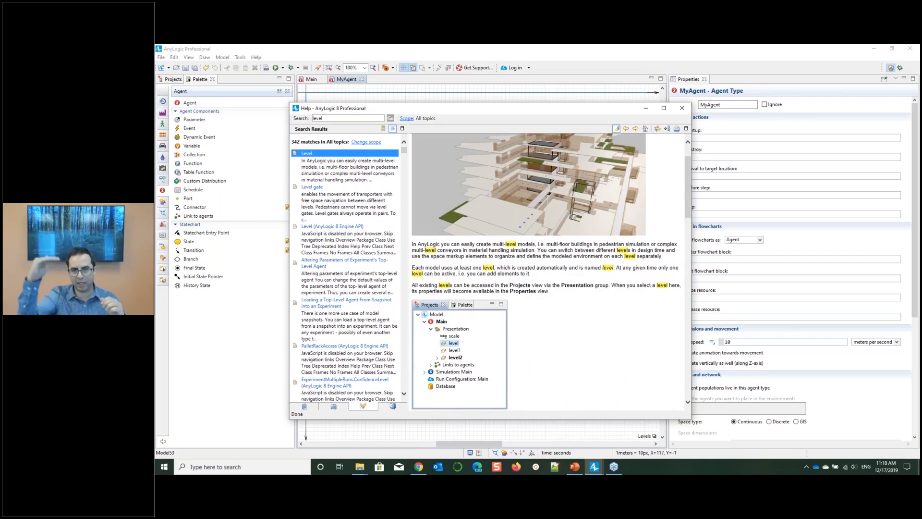
scroll(545, 189, down, 6)
scroll(533, 260, down, 10)
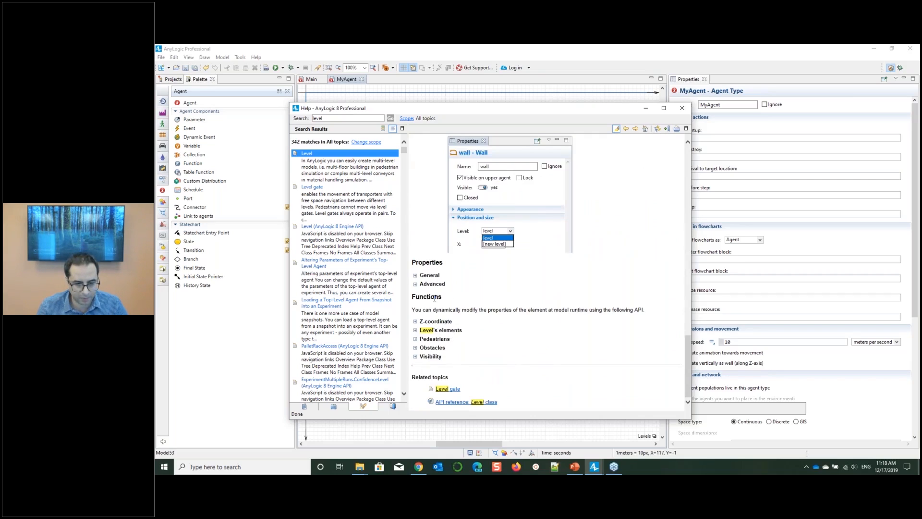
Expand the level's Visibility functions in the help topic and highlight the setVisible function name
click(432, 356)
scroll(473, 317, down, 3)
double_click(463, 334)
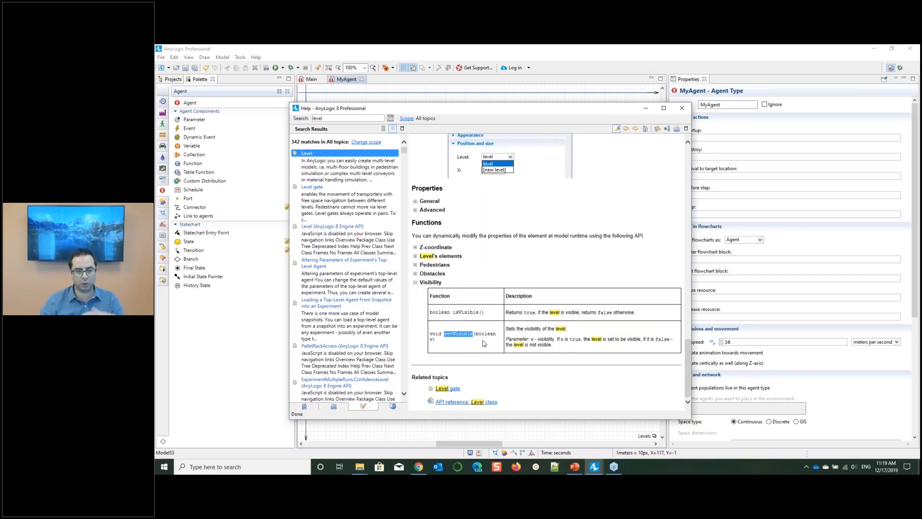